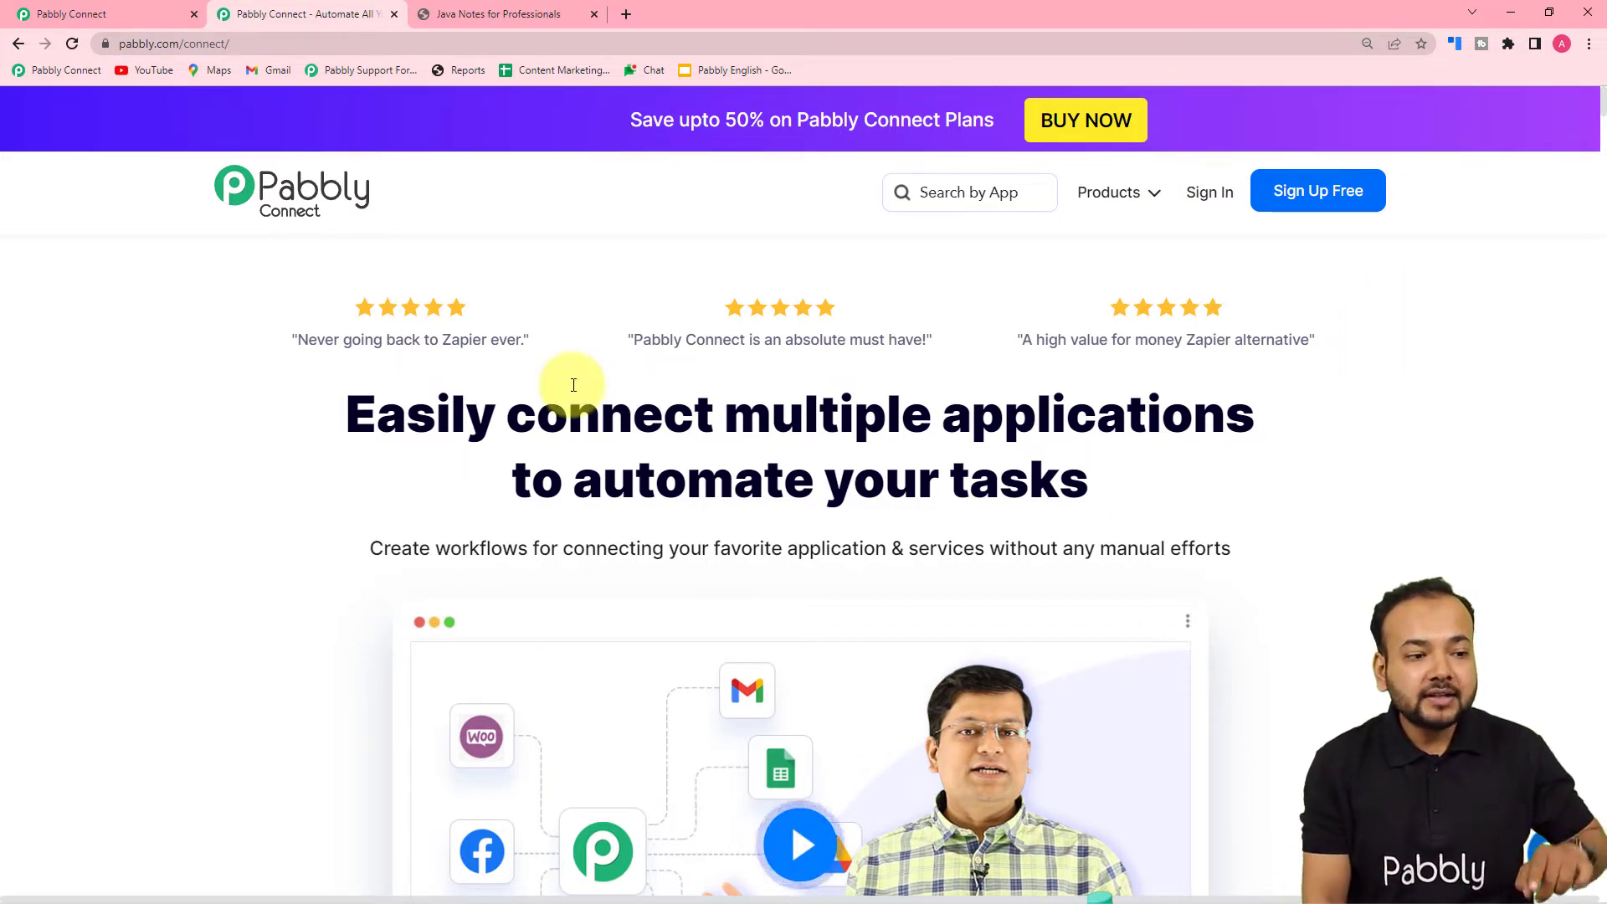
# - From the dashboard, create a workflow named 'Shopify order Emails to customers'
pyautogui.click(127, 17)
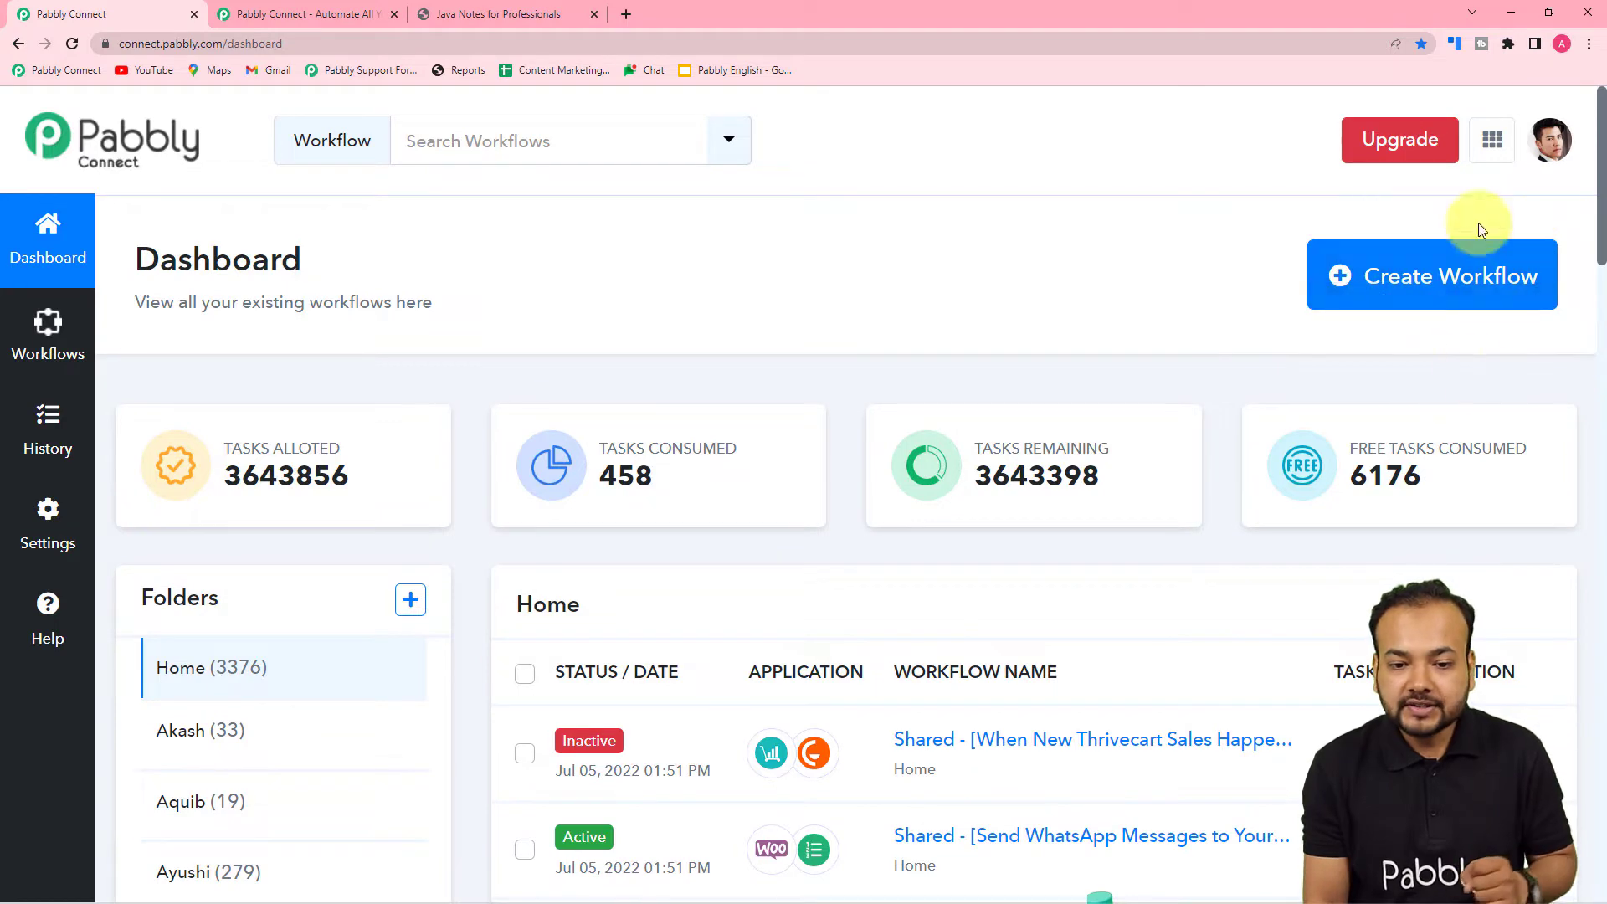
pyautogui.click(1467, 293)
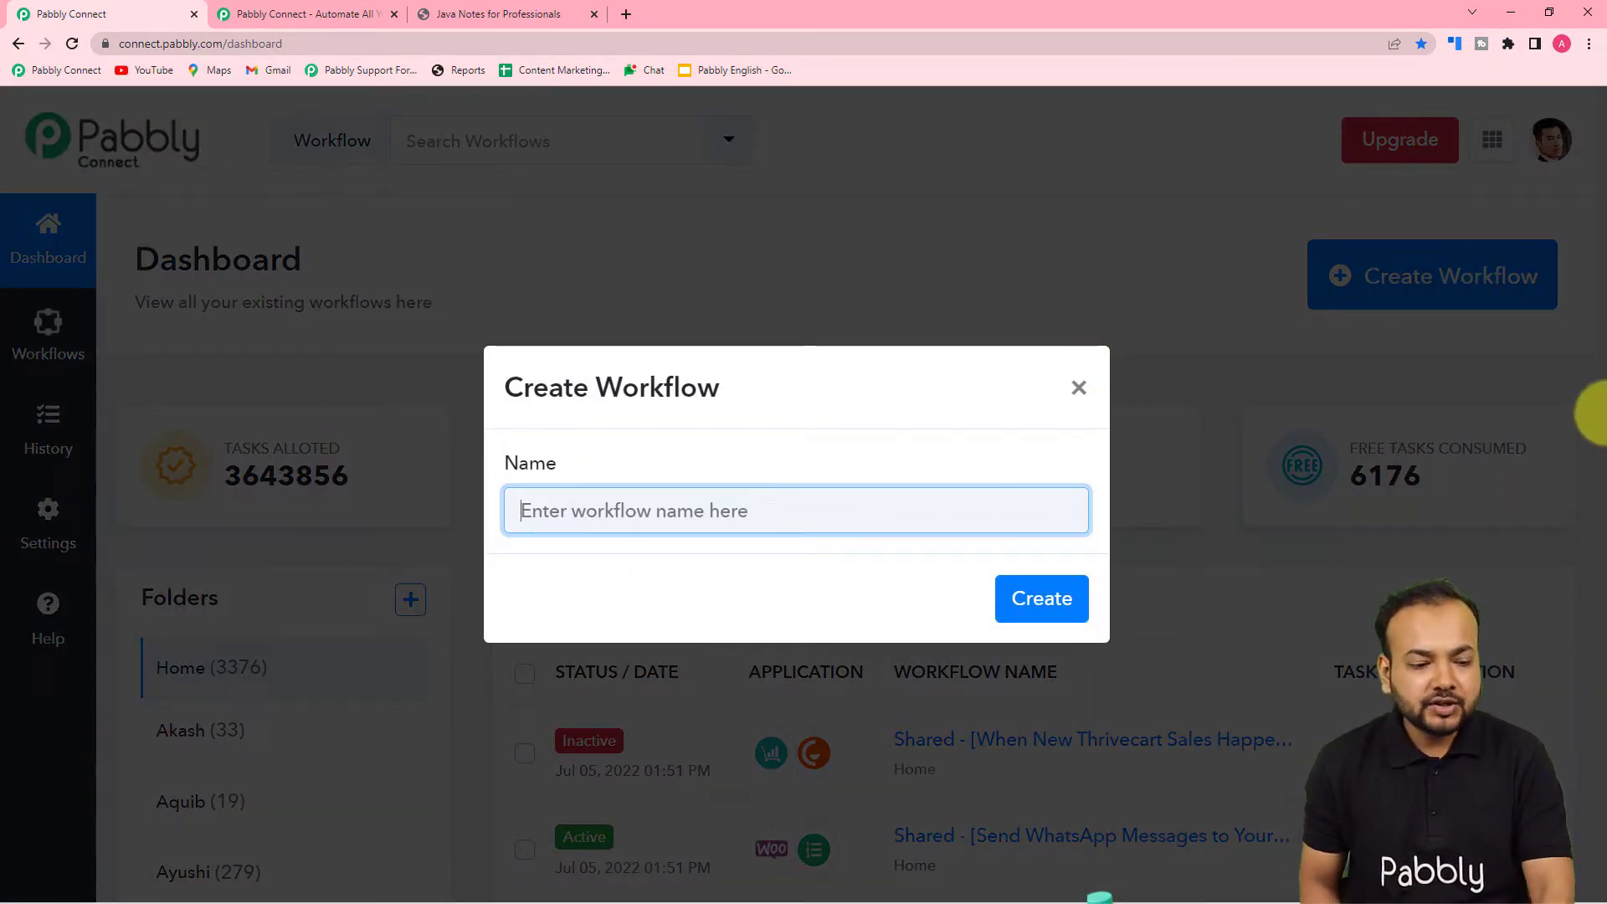
pyautogui.write('Shop')
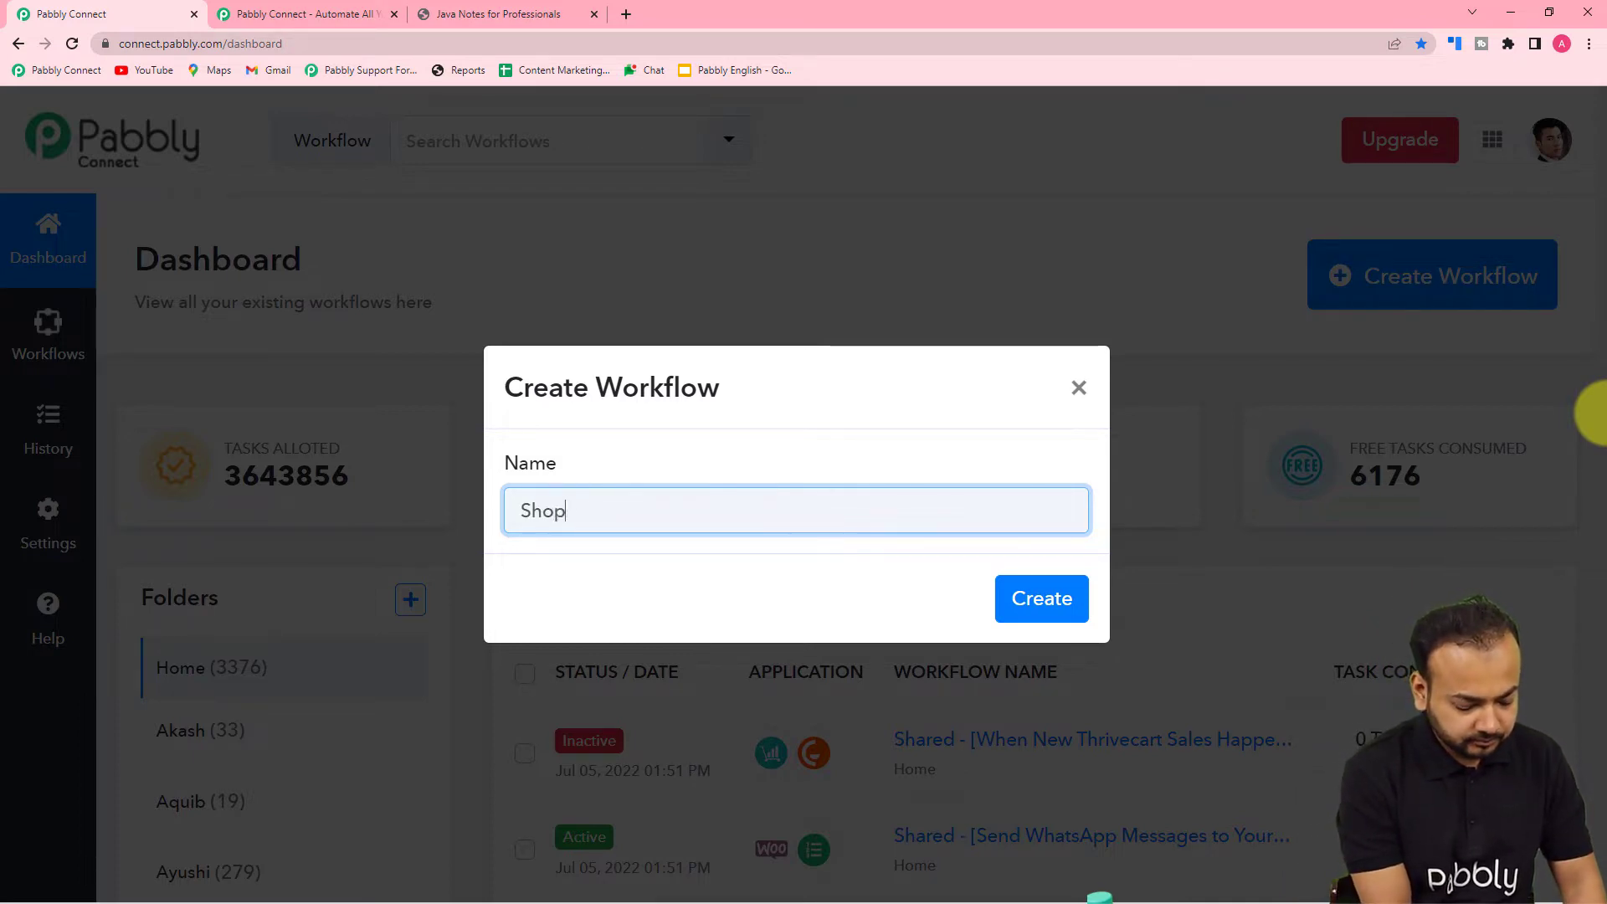
pyautogui.write('ify order ')
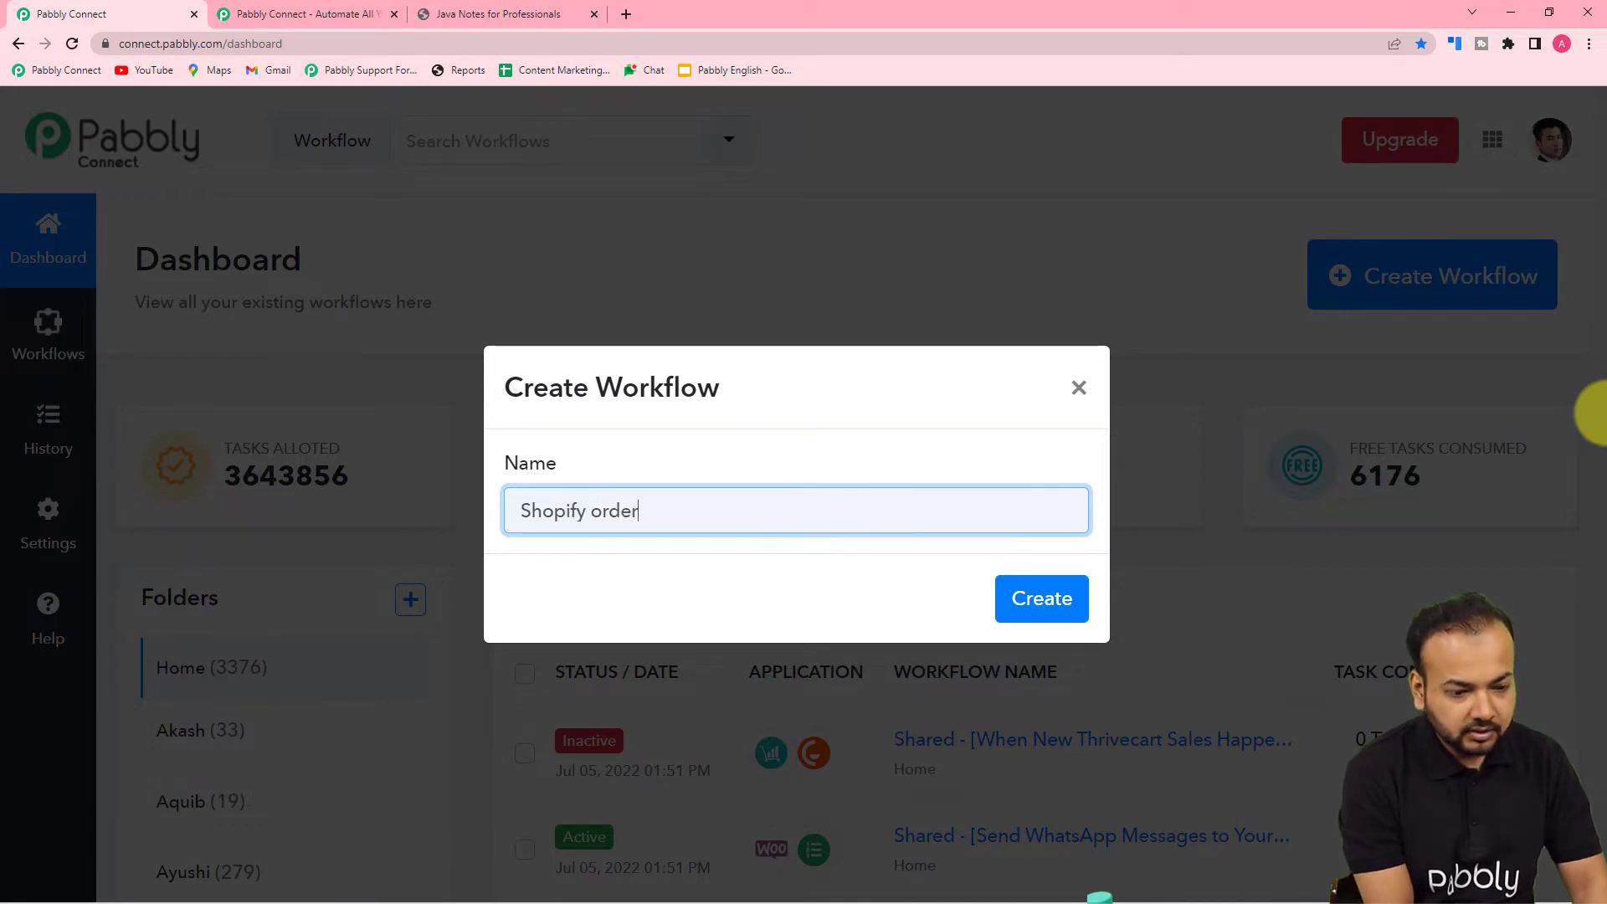
pyautogui.write('Emails t')
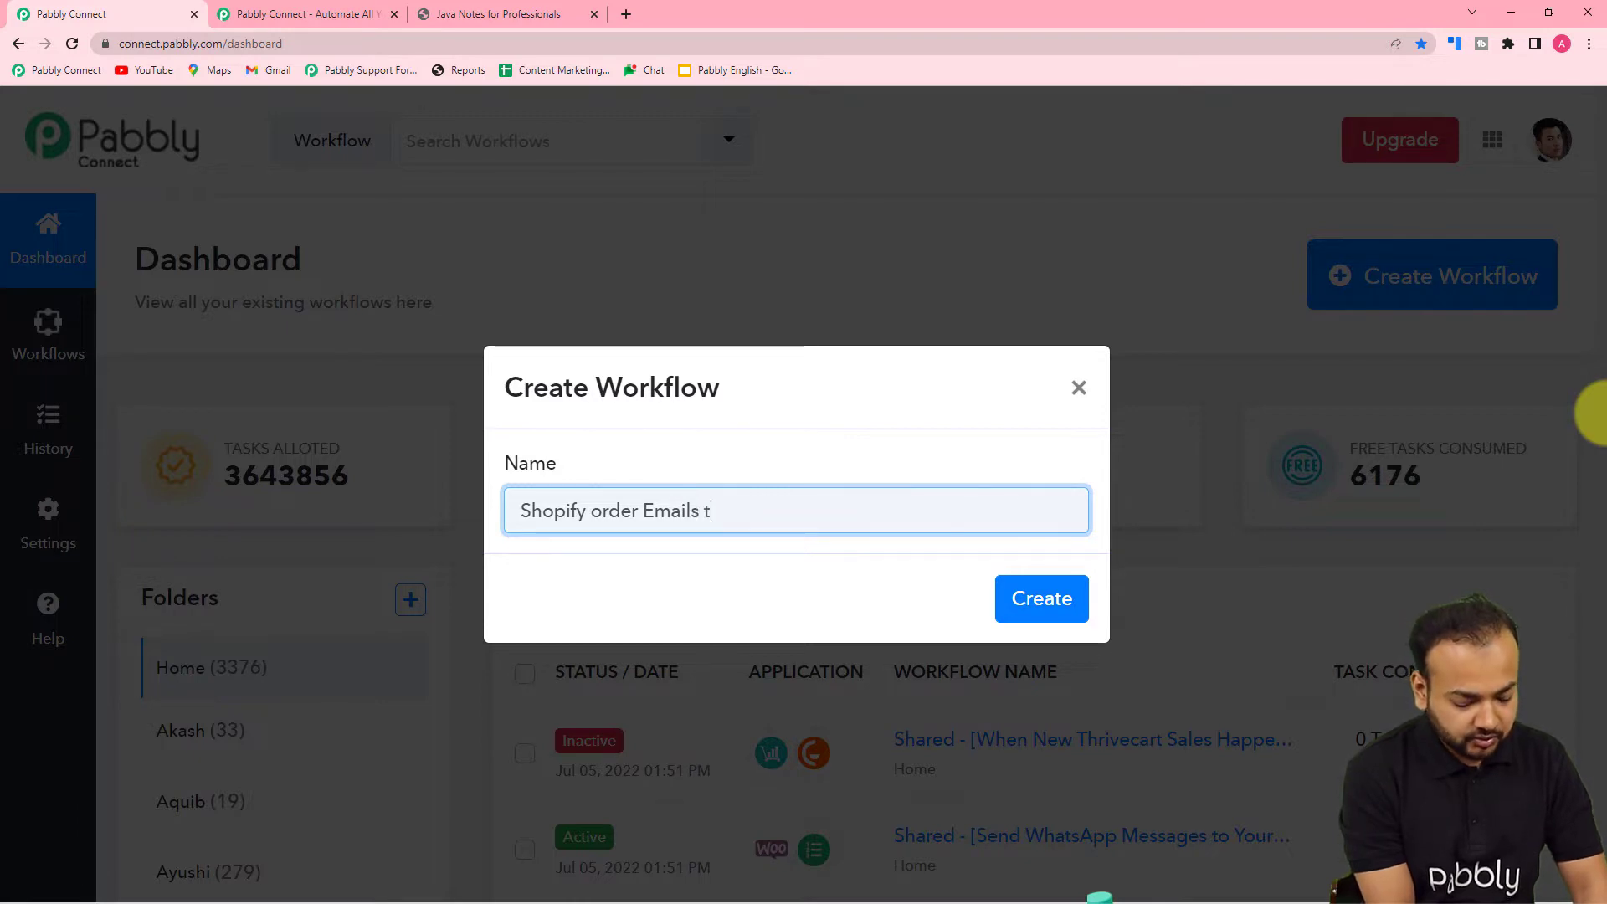
pyautogui.write('o customers')
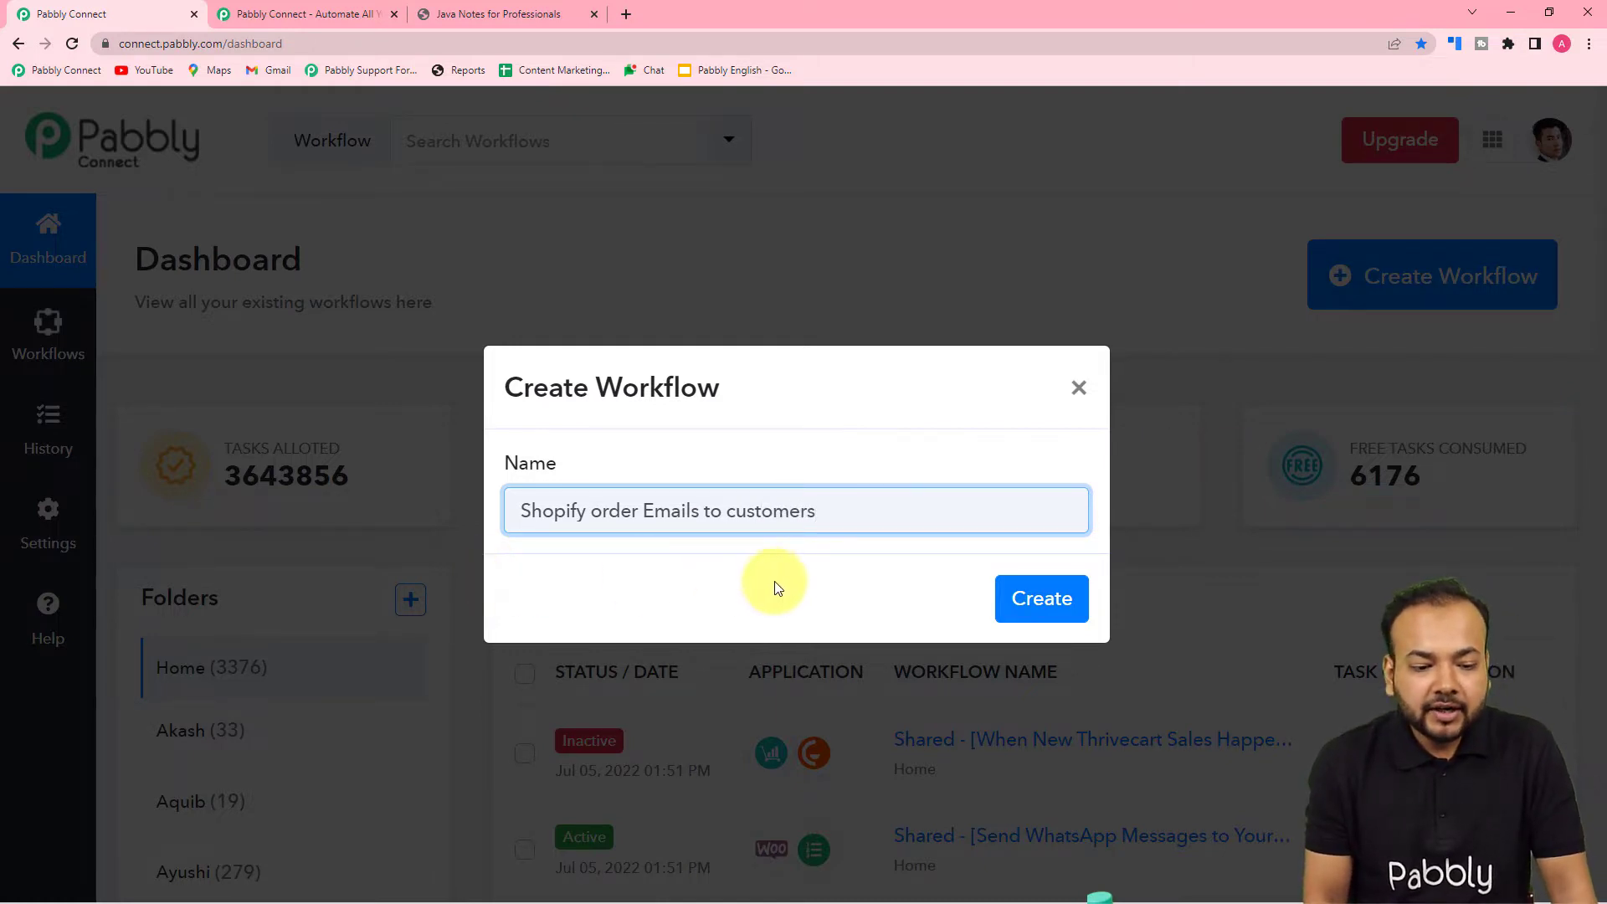
pyautogui.click(1052, 600)
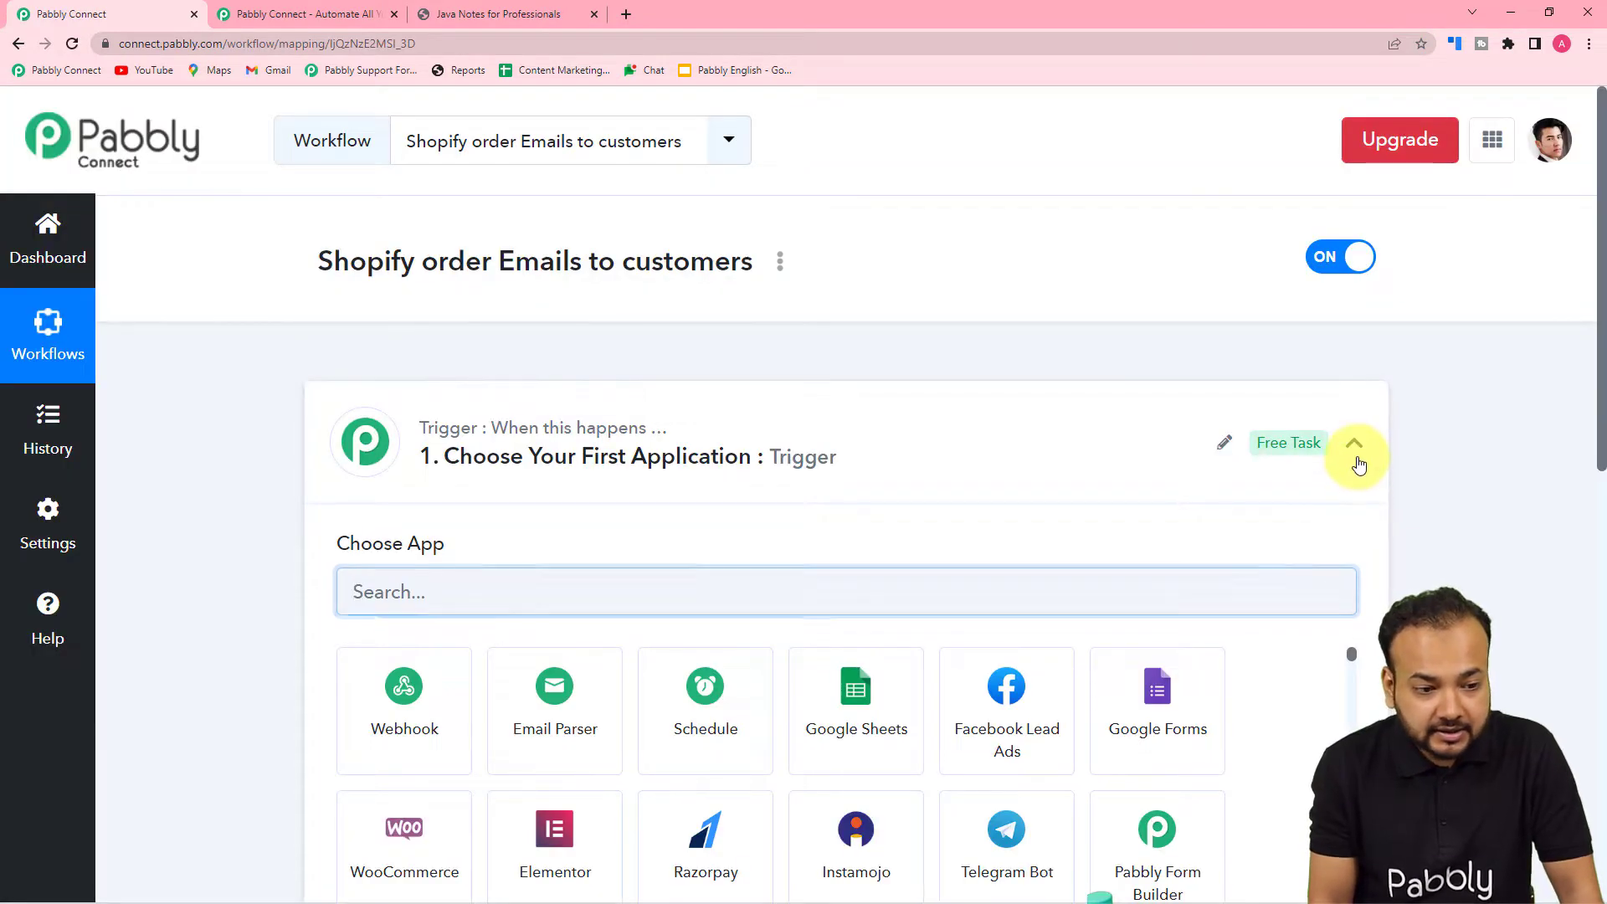
# - Collapse the trigger card using its chevron
pyautogui.click(1355, 446)
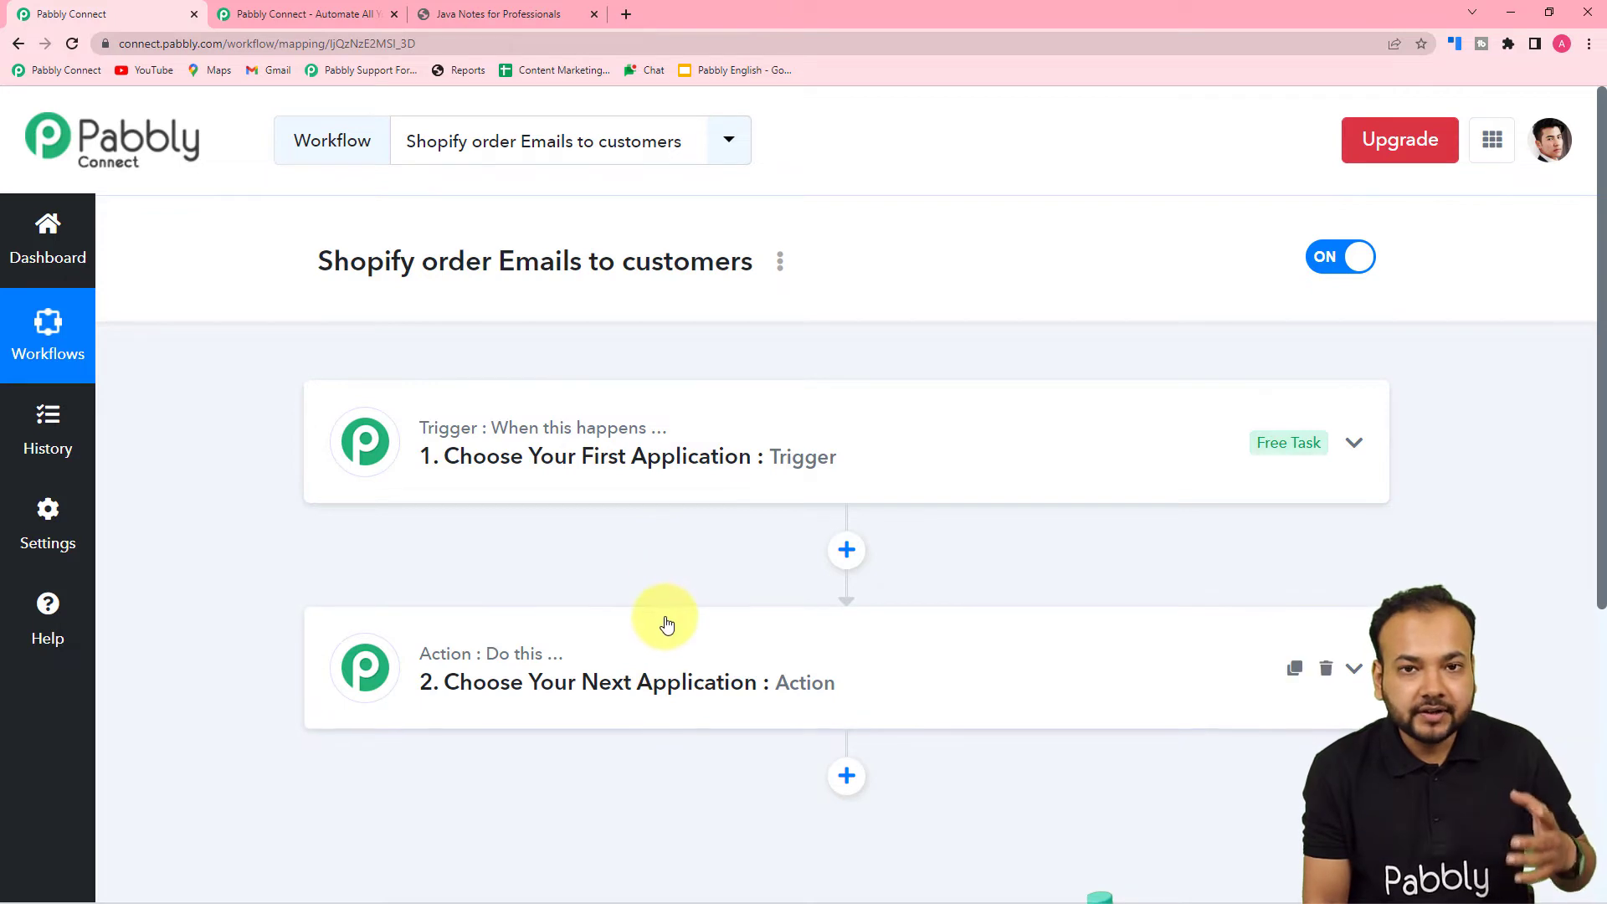
# - Search 'sh' and choose Shopify as the trigger app
pyautogui.click(513, 459)
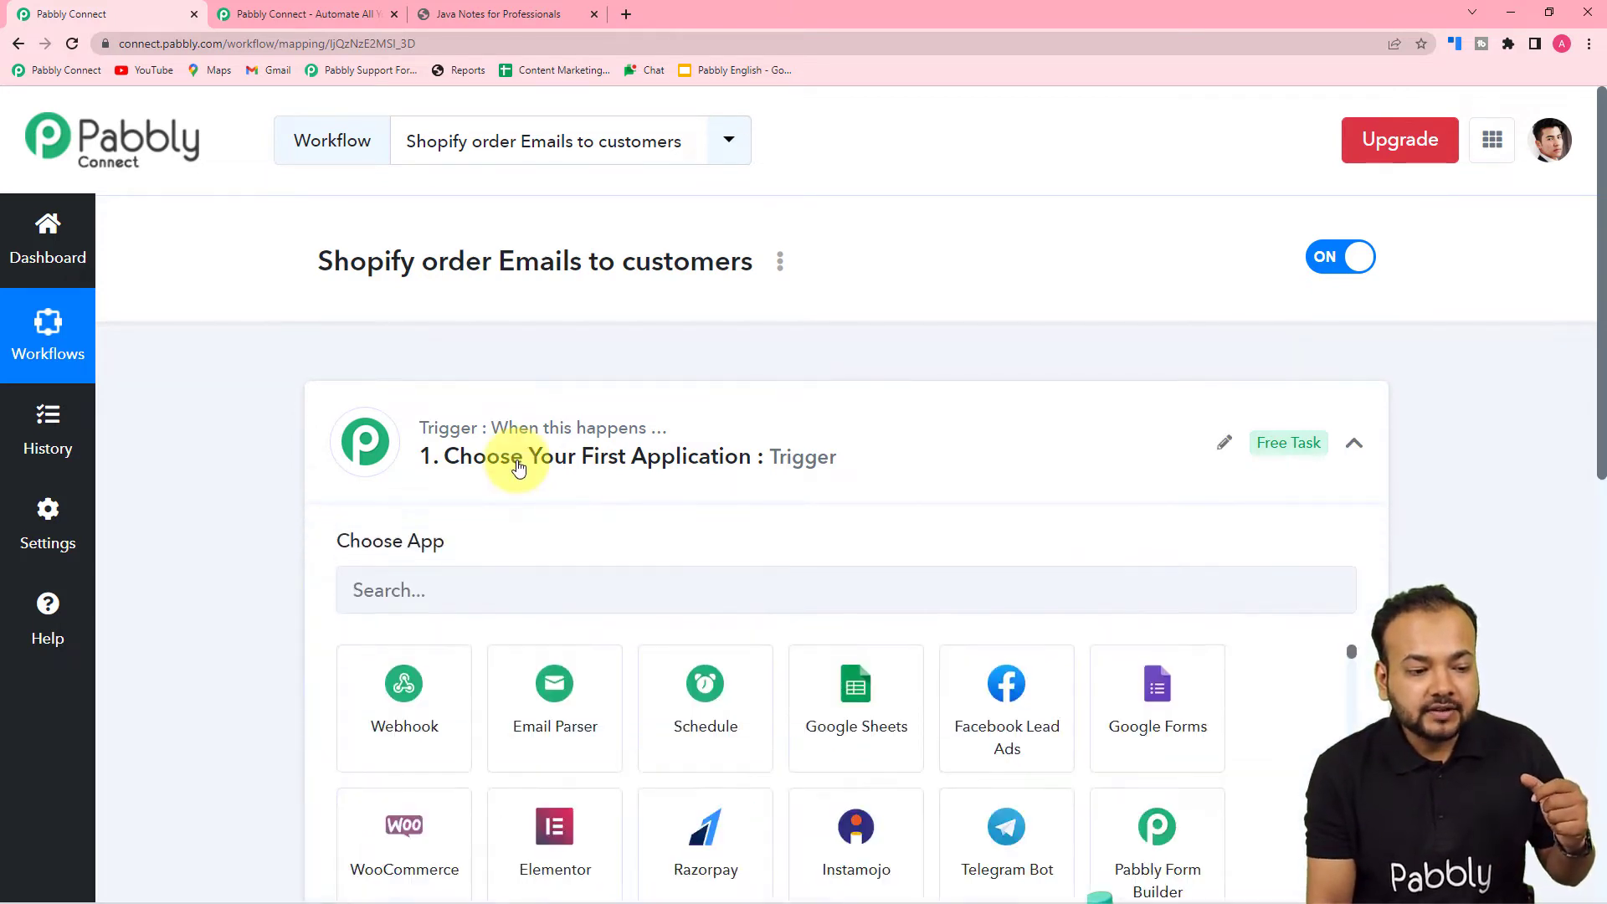
pyautogui.scroll(-3, 513, 458)
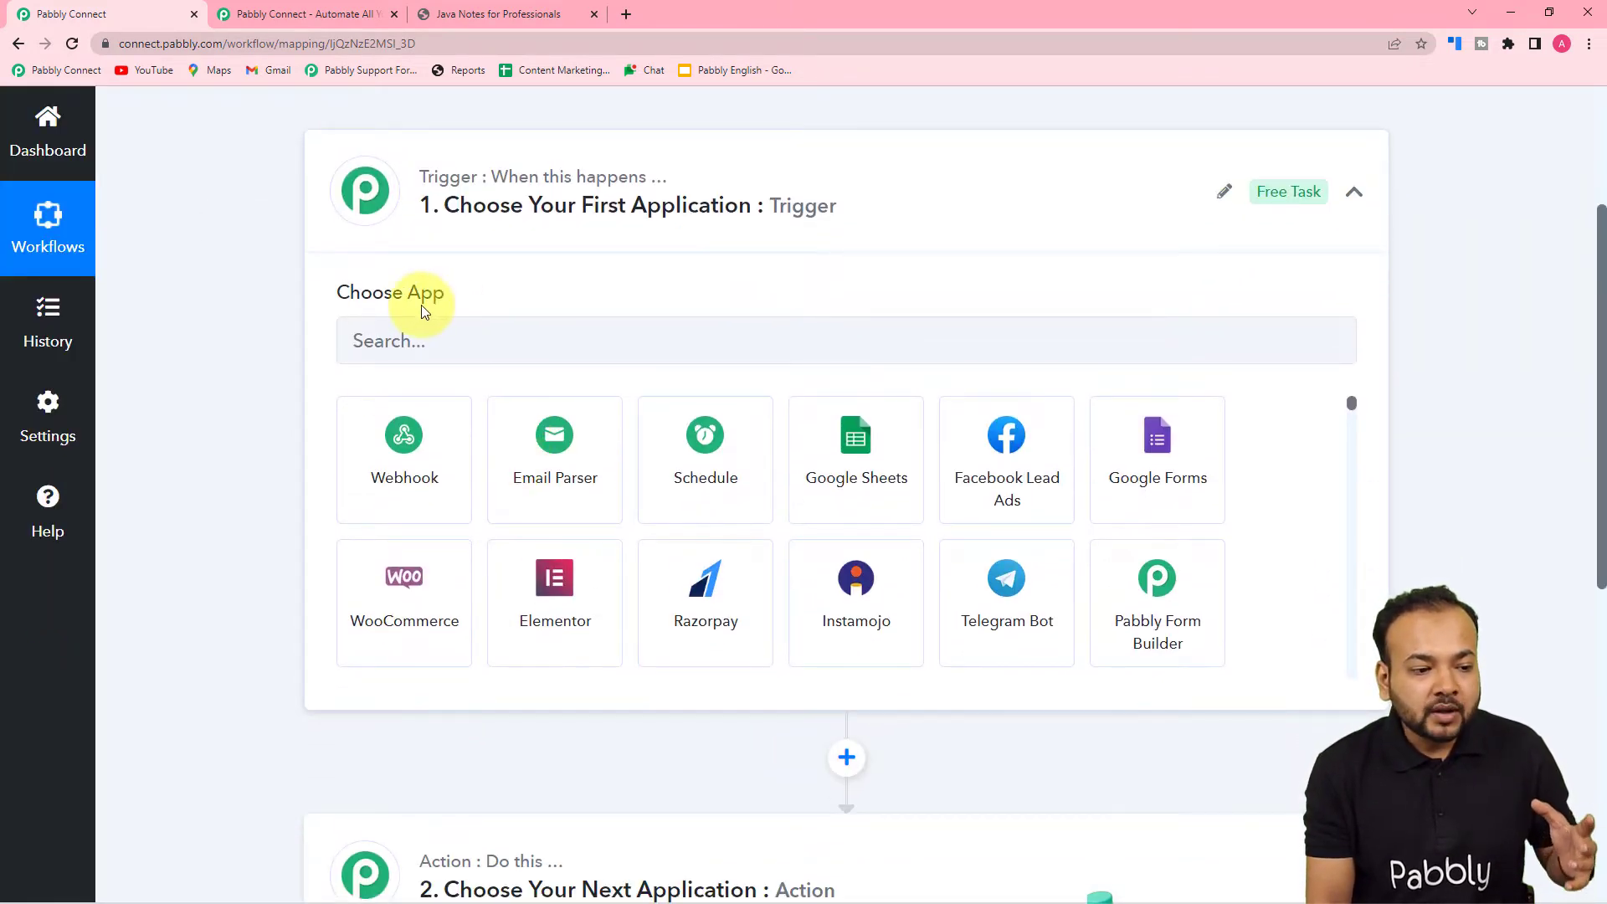
pyautogui.click(427, 344)
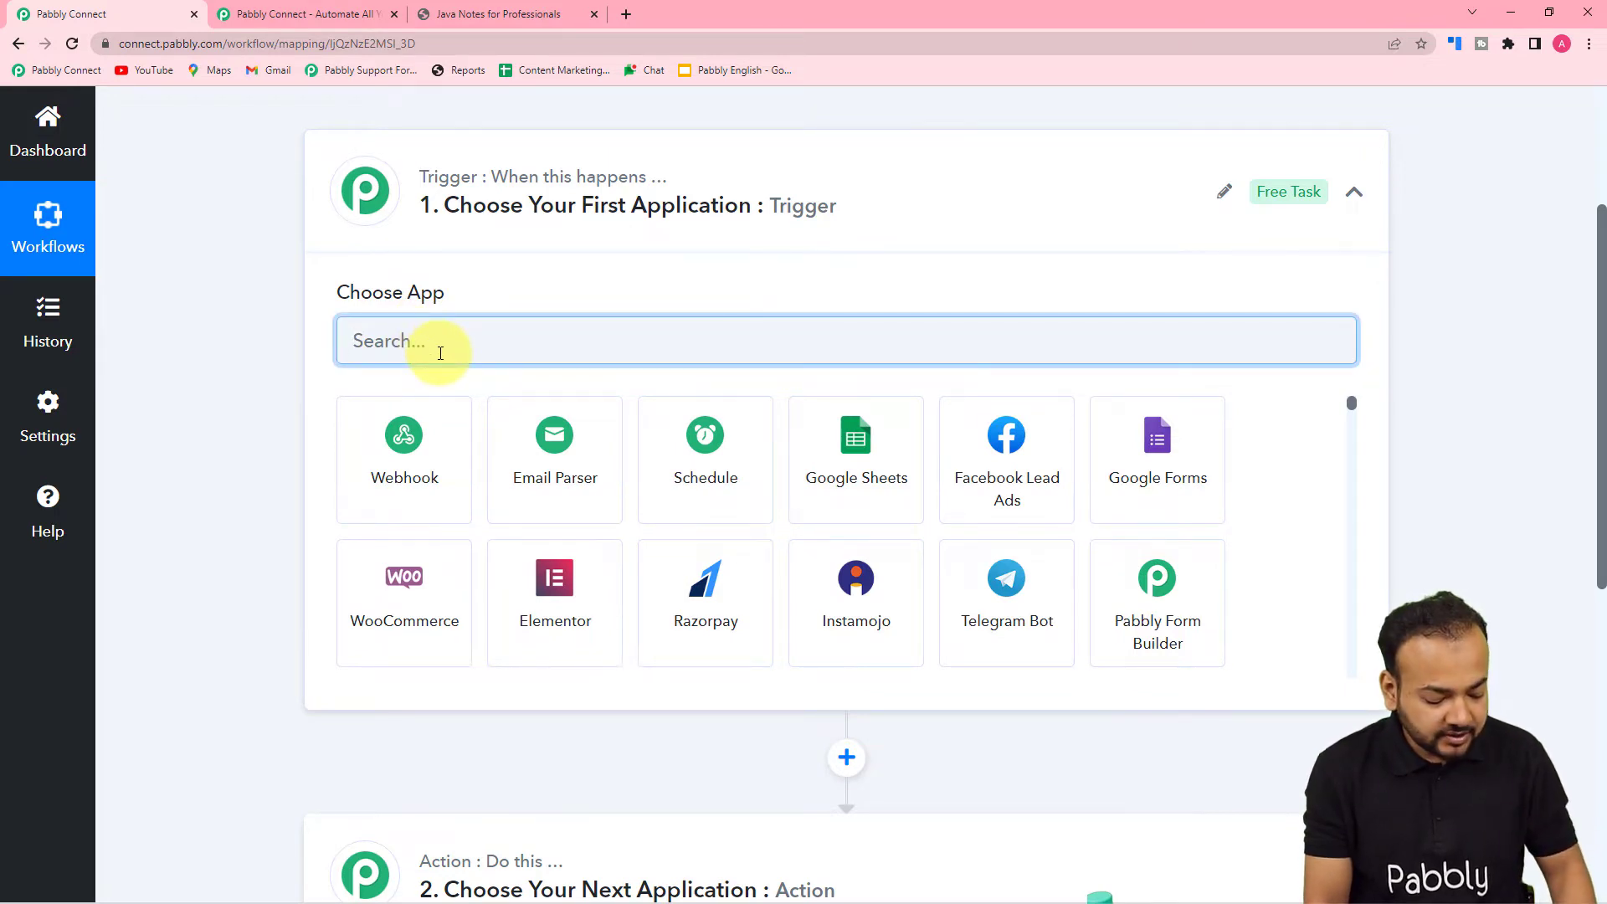
pyautogui.write('sh')
pyautogui.click(555, 444)
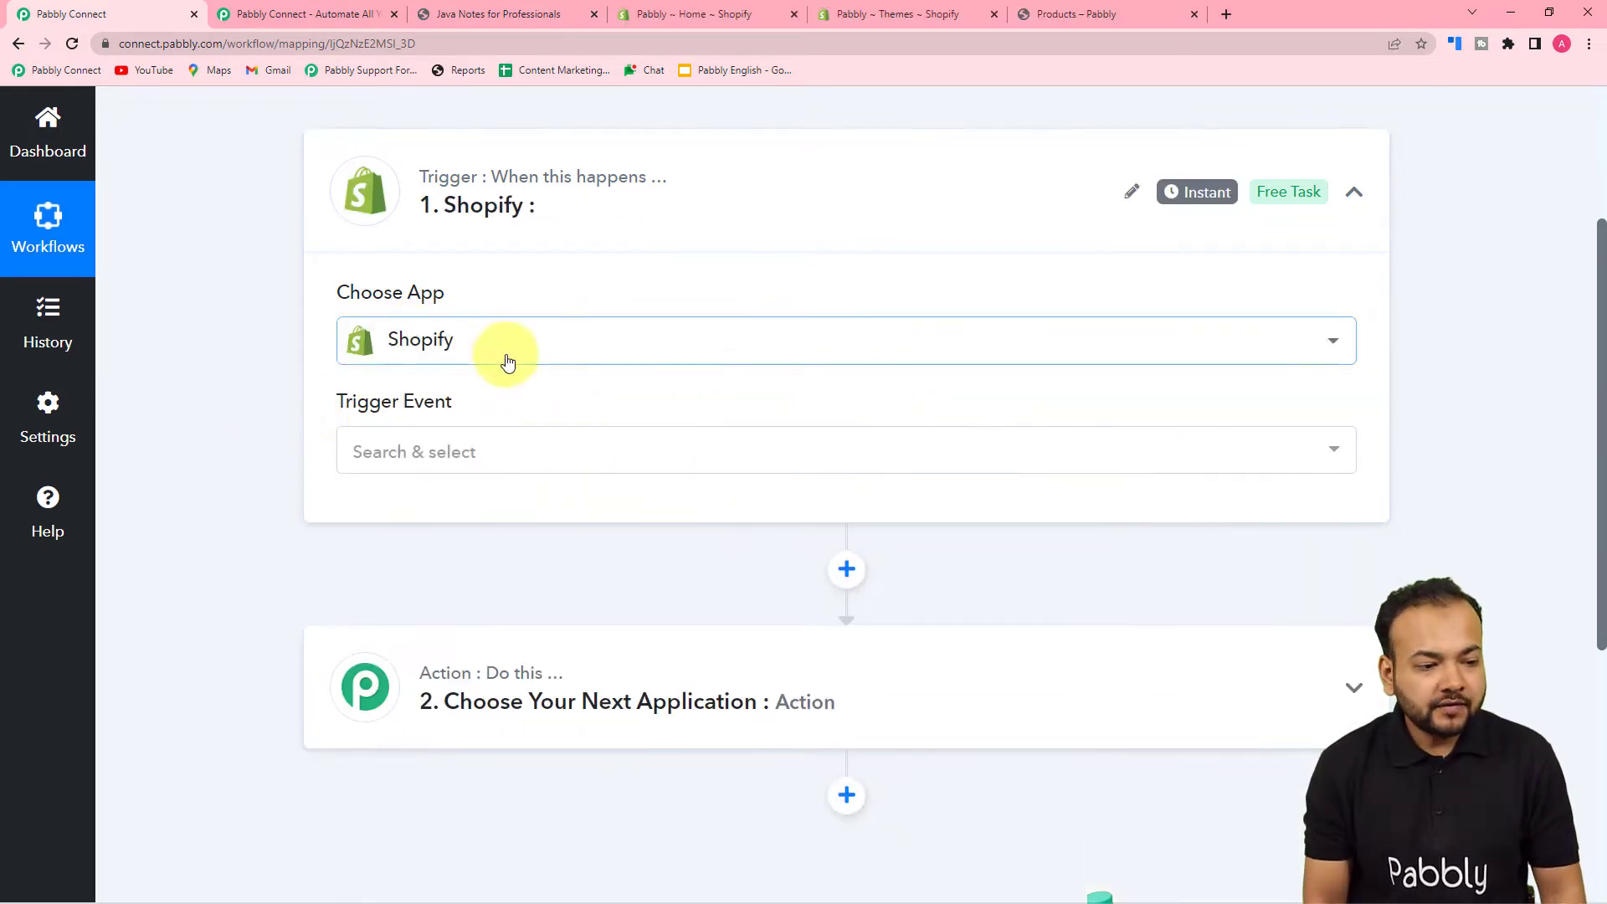
# - Select New Order as the Shopify trigger event and bring its webhook URL into view
pyautogui.click(446, 463)
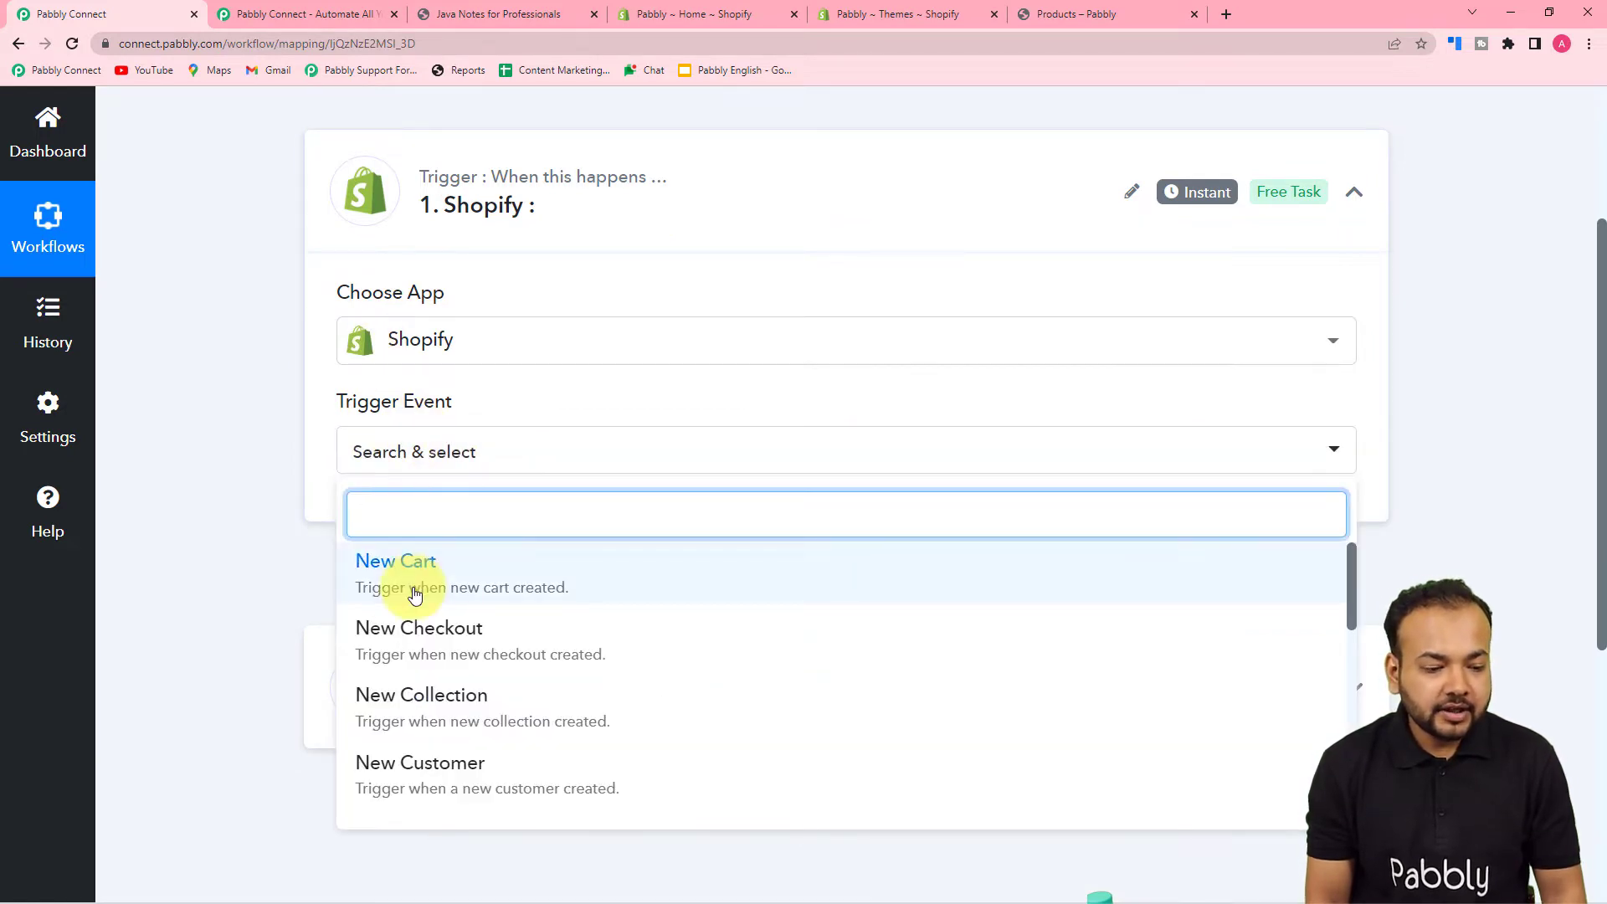
pyautogui.scroll(-4, 402, 643)
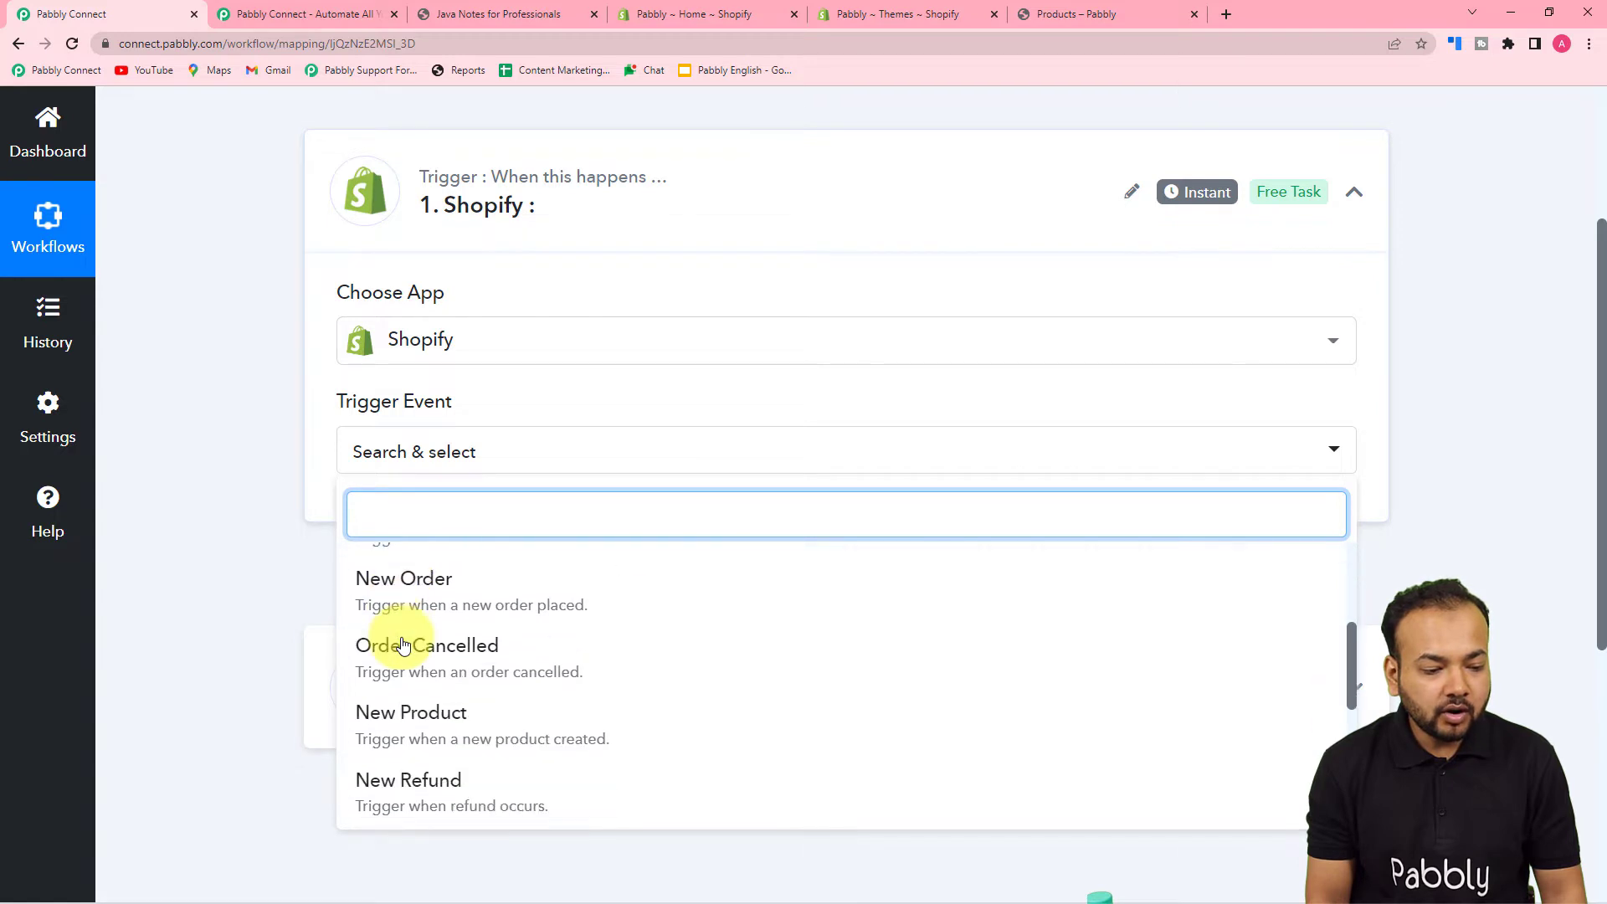
pyautogui.scroll(-4, 401, 643)
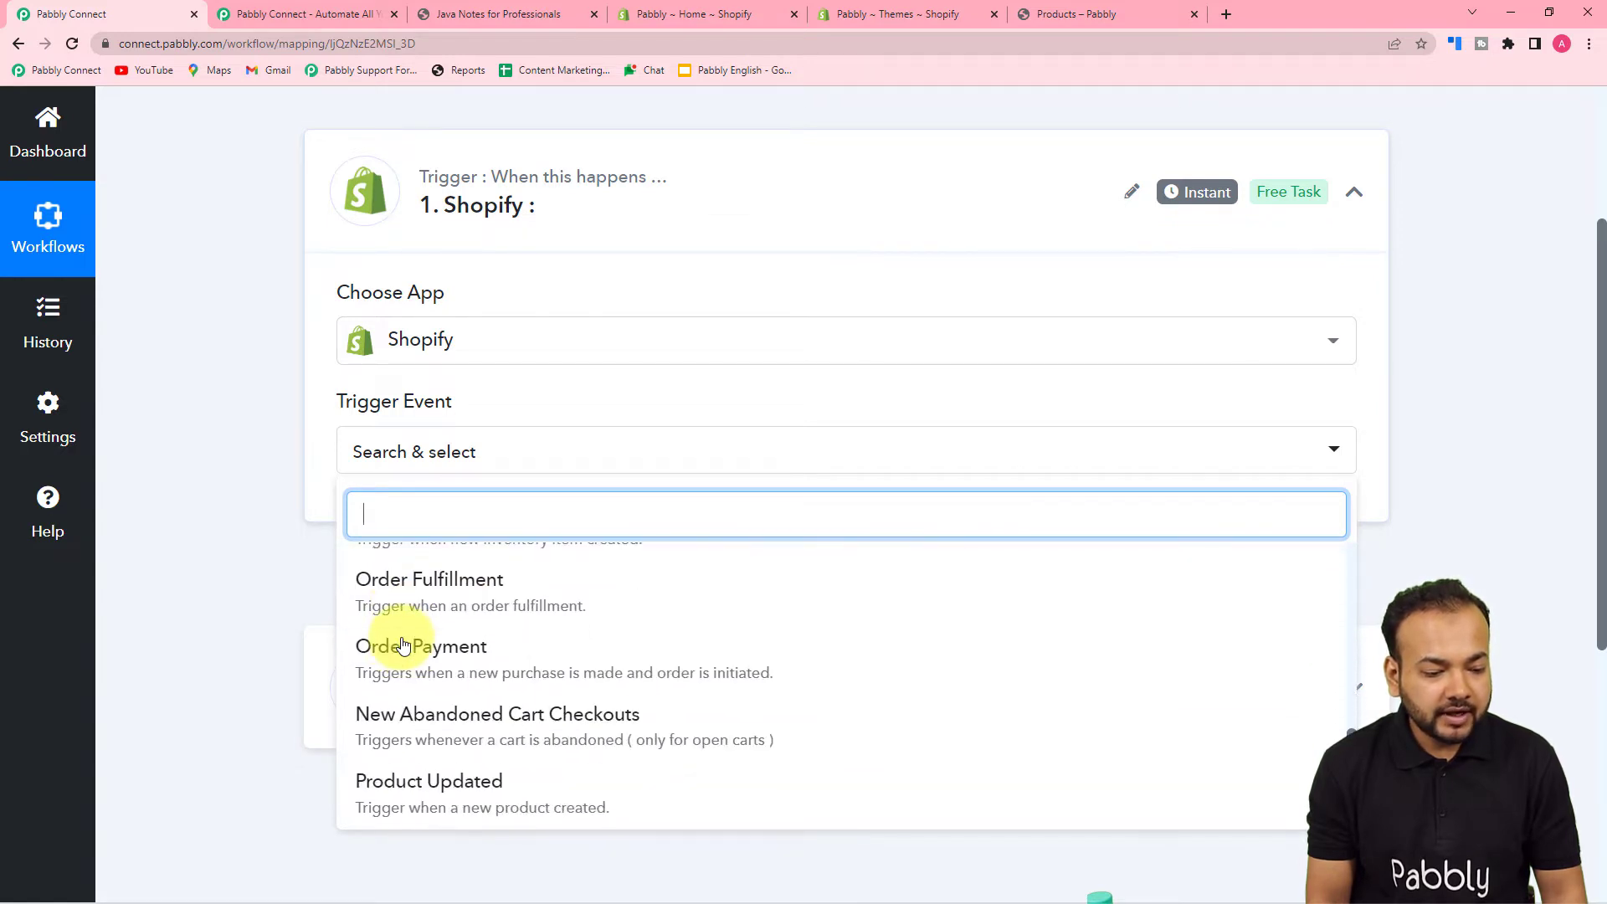
pyautogui.scroll(2, 403, 645)
pyautogui.scroll(-2, 403, 645)
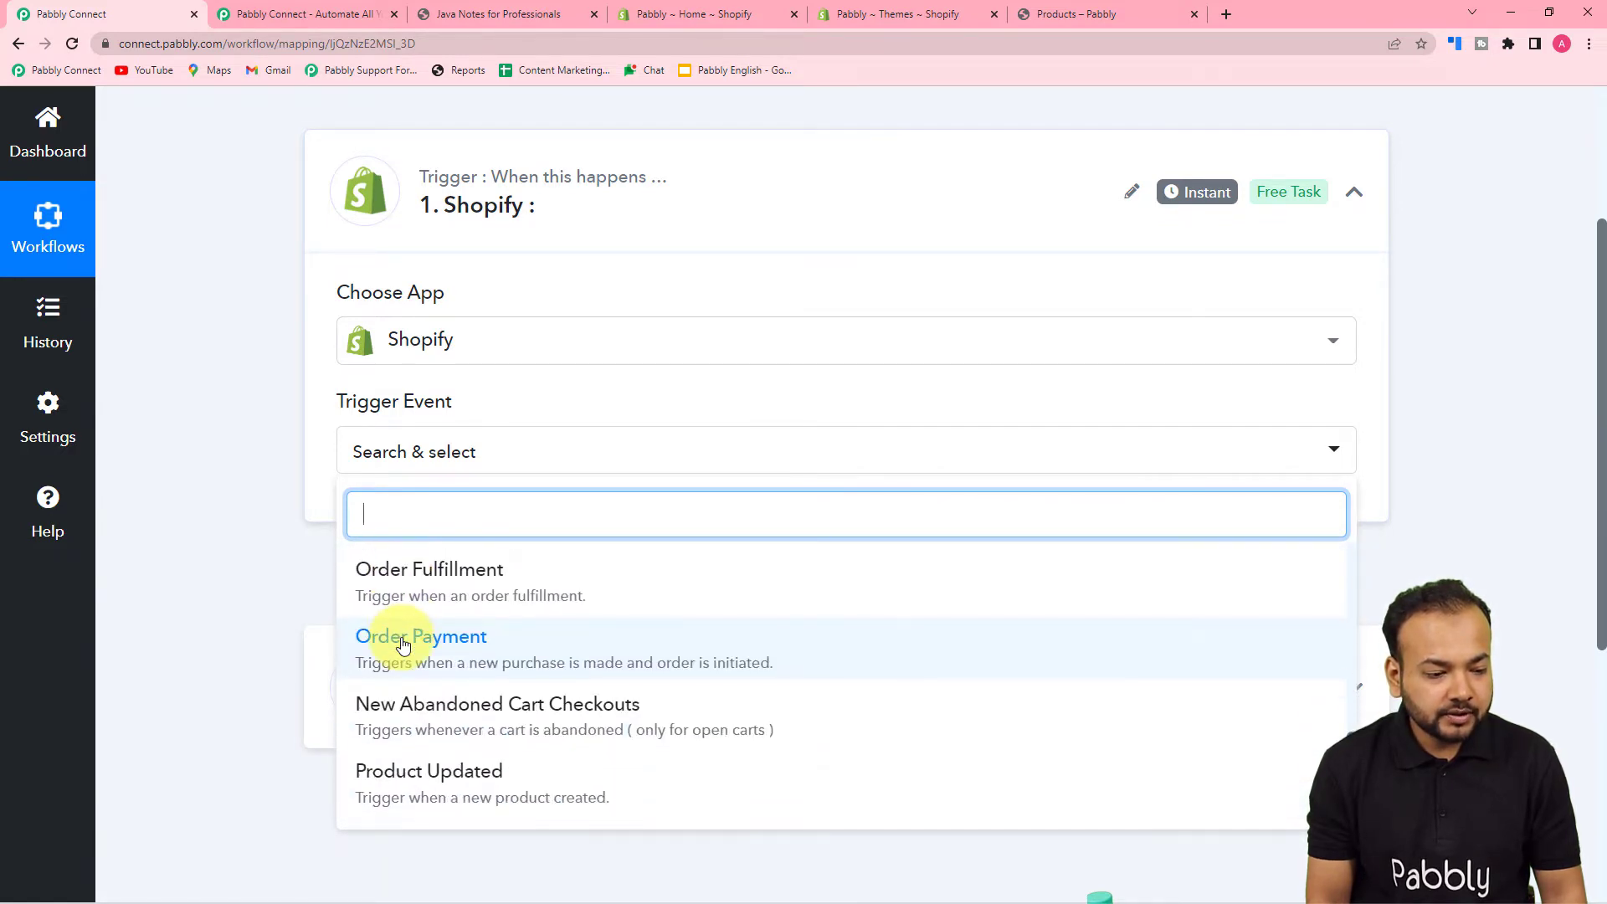
pyautogui.scroll(5, 403, 645)
pyautogui.click(400, 640)
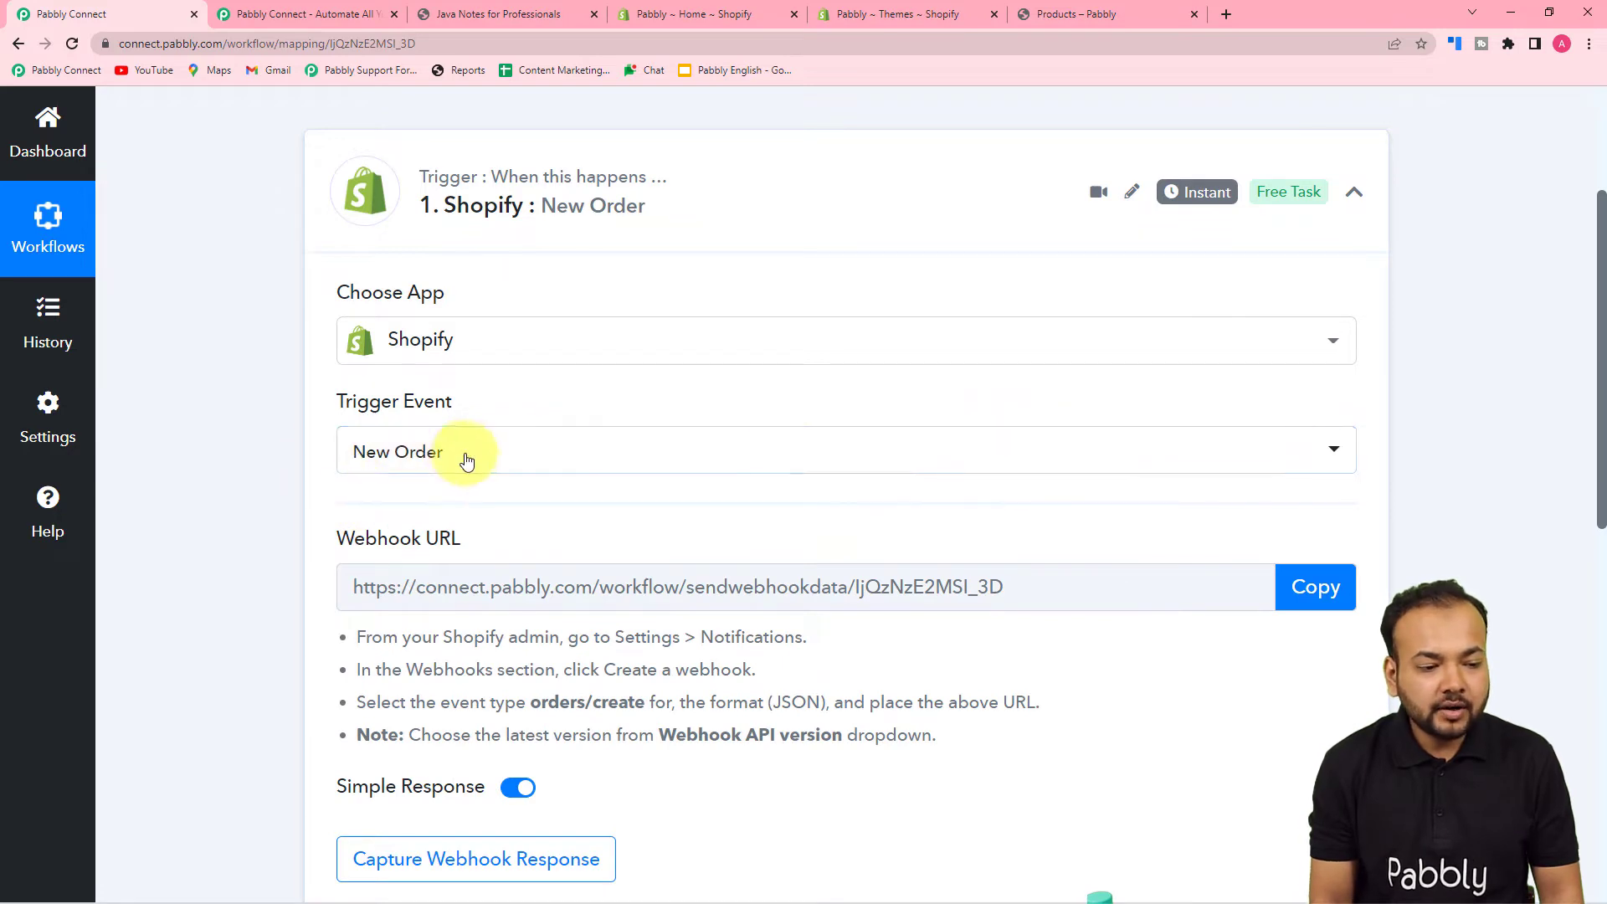
pyautogui.scroll(-4, 274, 452)
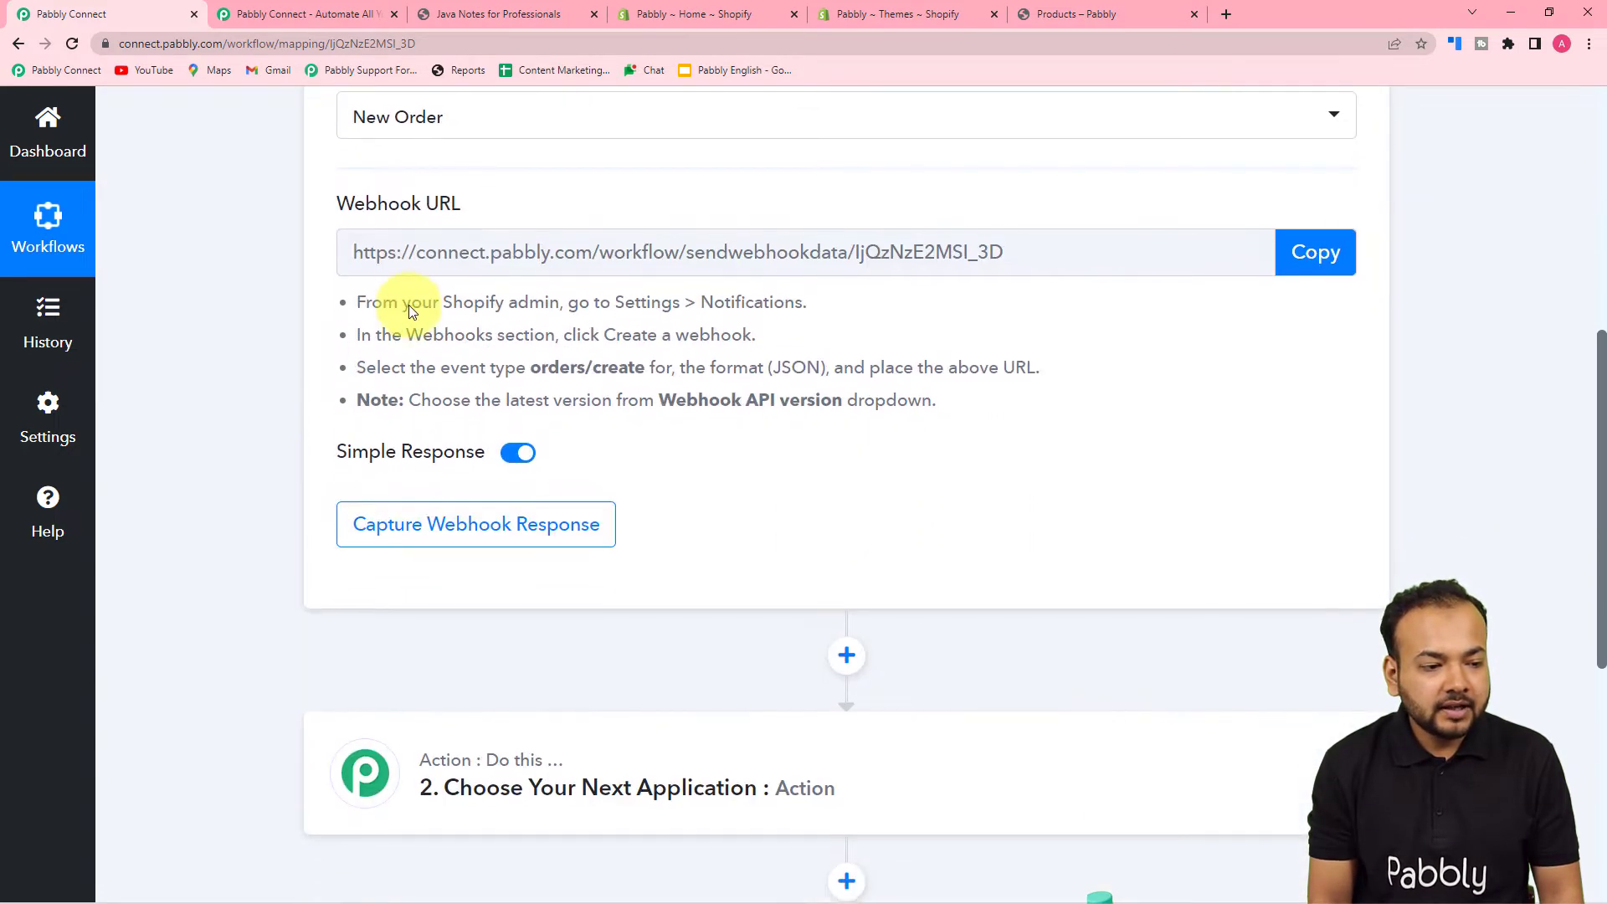
pyautogui.moveTo(455, 228)
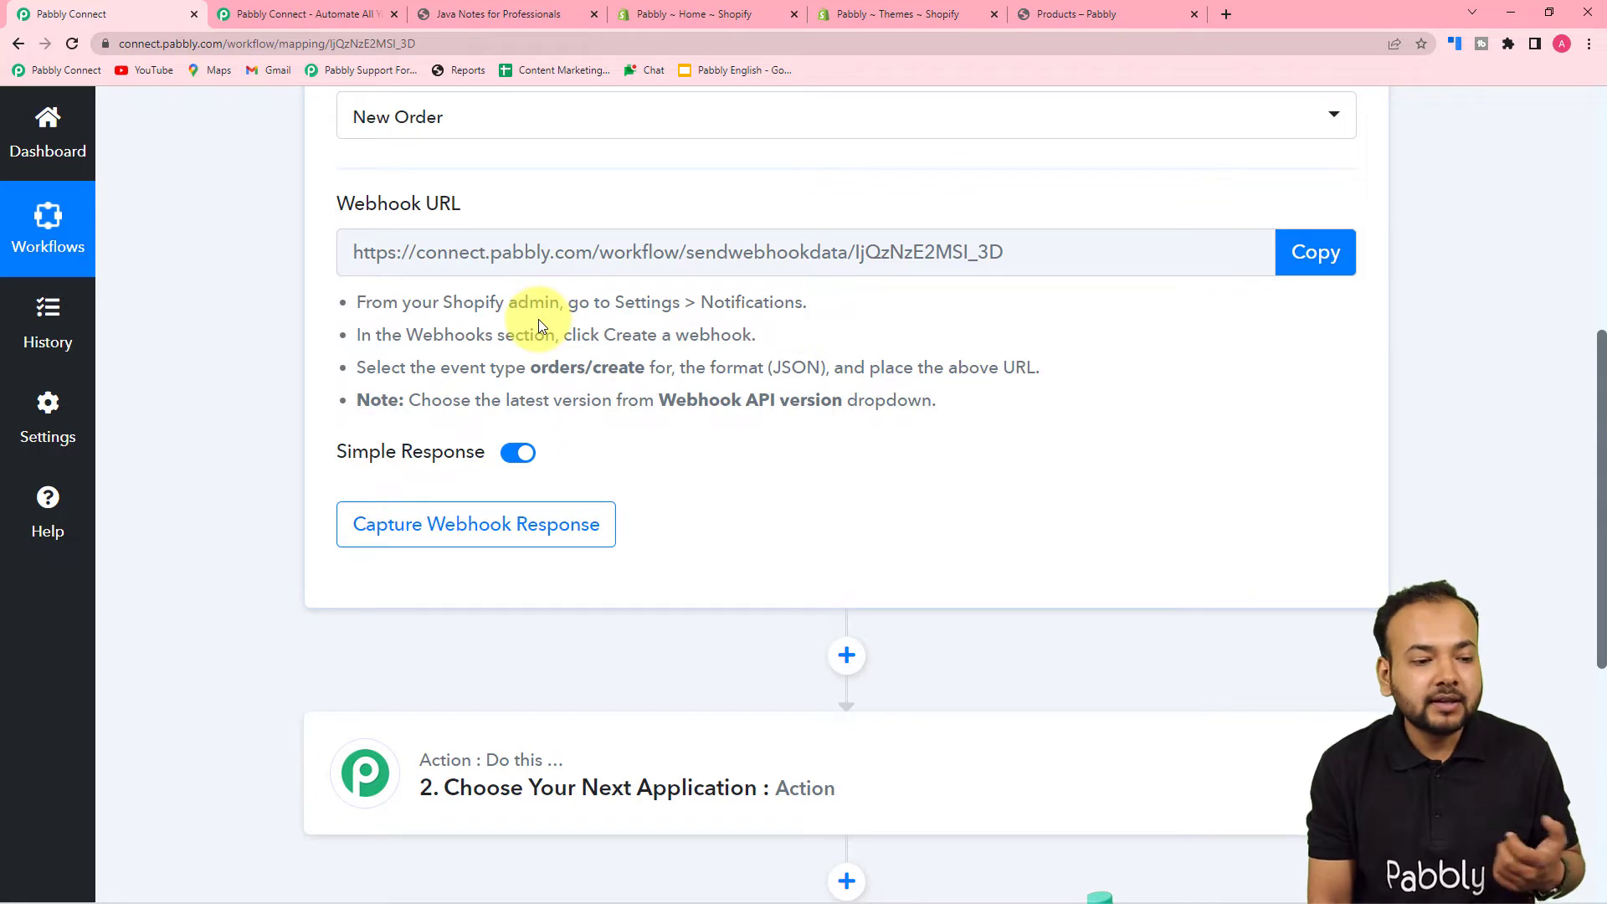
# - In Shopify admin, go to Settings > Notifications and scroll to the Webhooks section
pyautogui.click(646, 16)
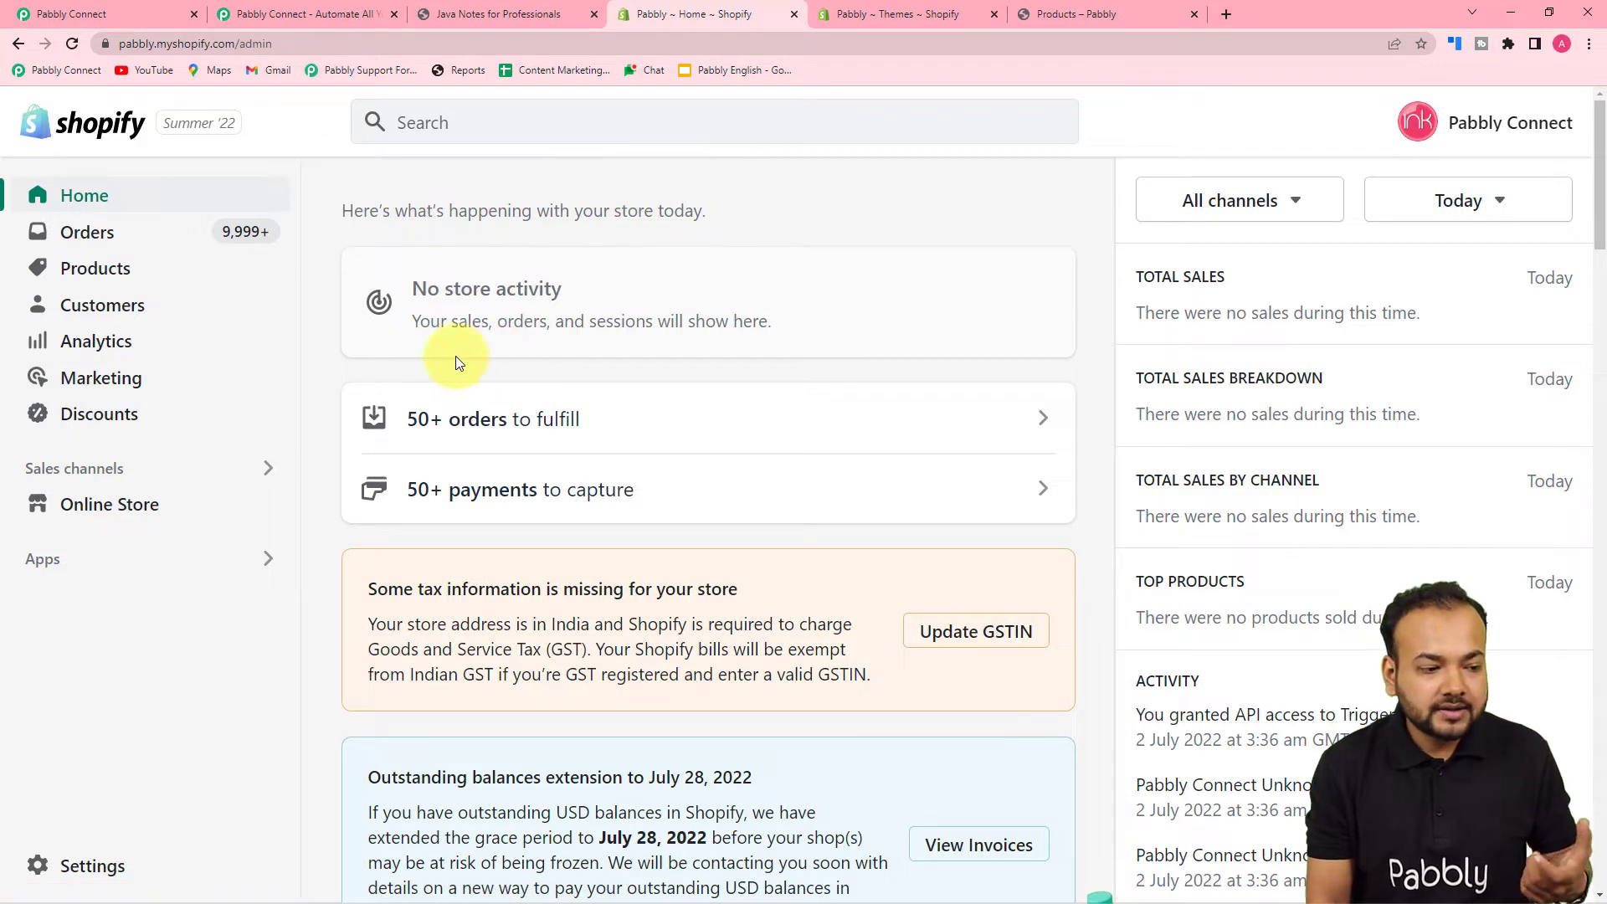
pyautogui.click(77, 865)
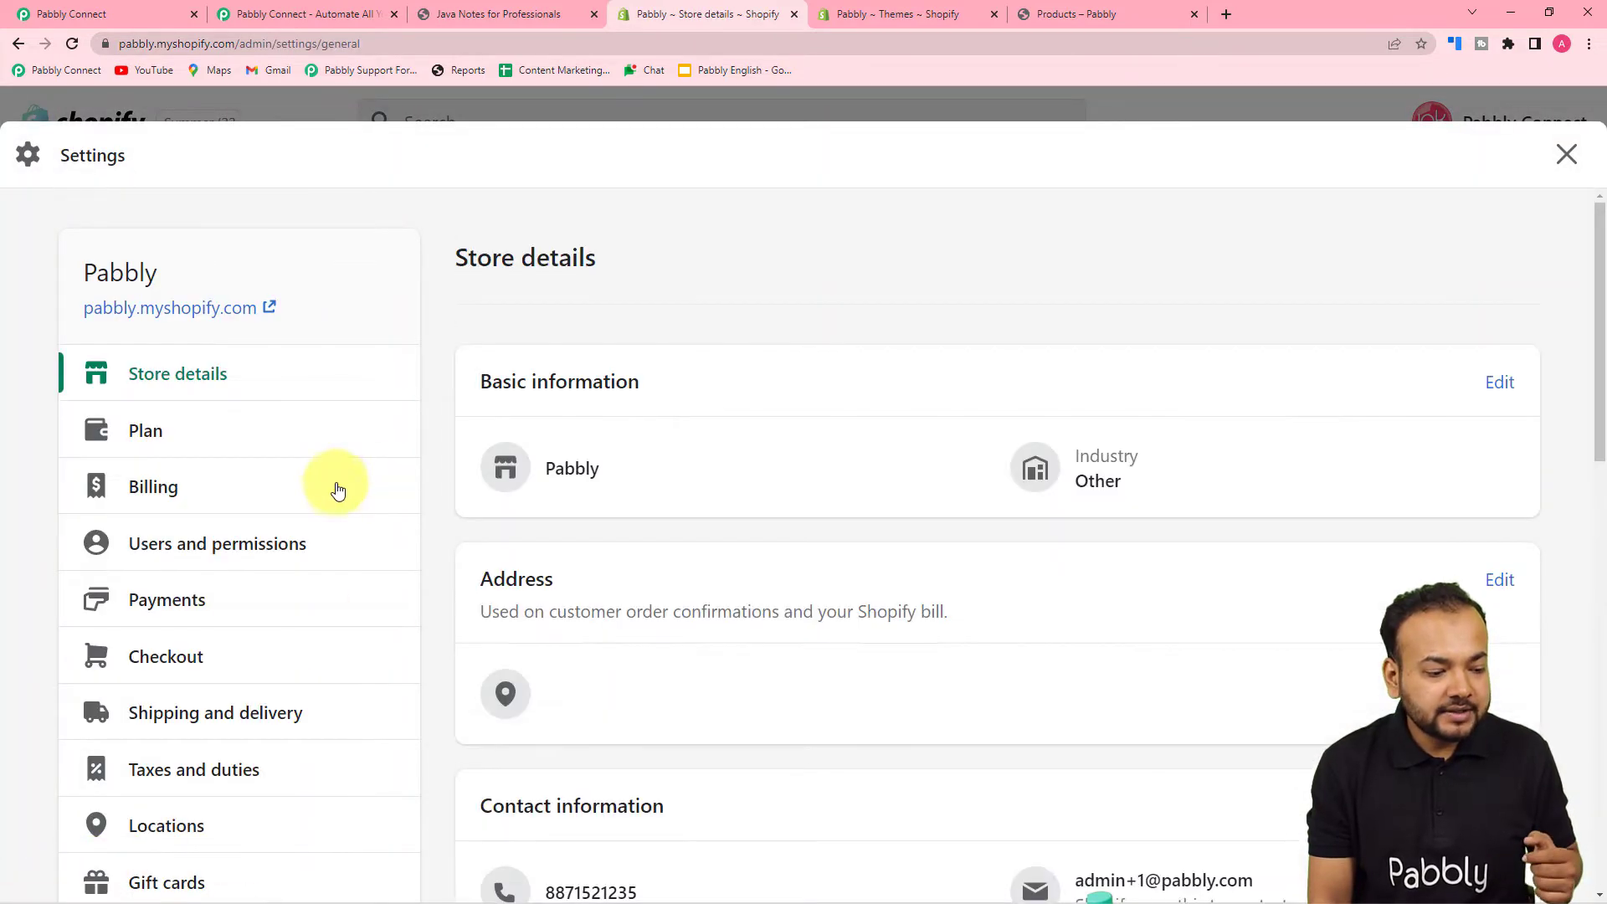
pyautogui.scroll(-7, 337, 490)
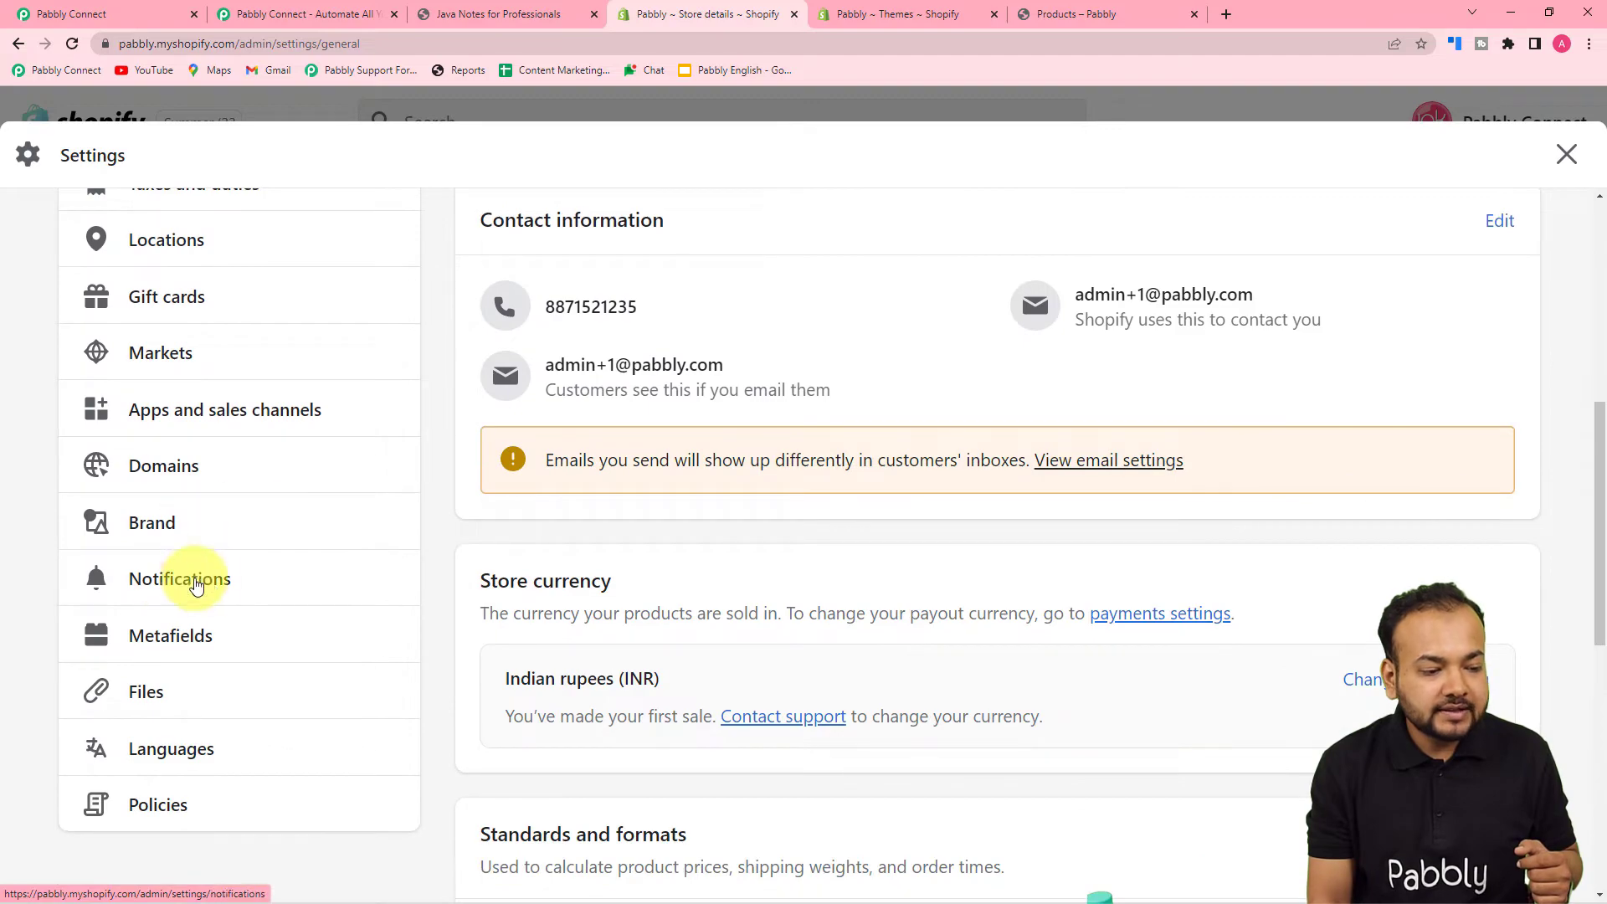
pyautogui.click(173, 583)
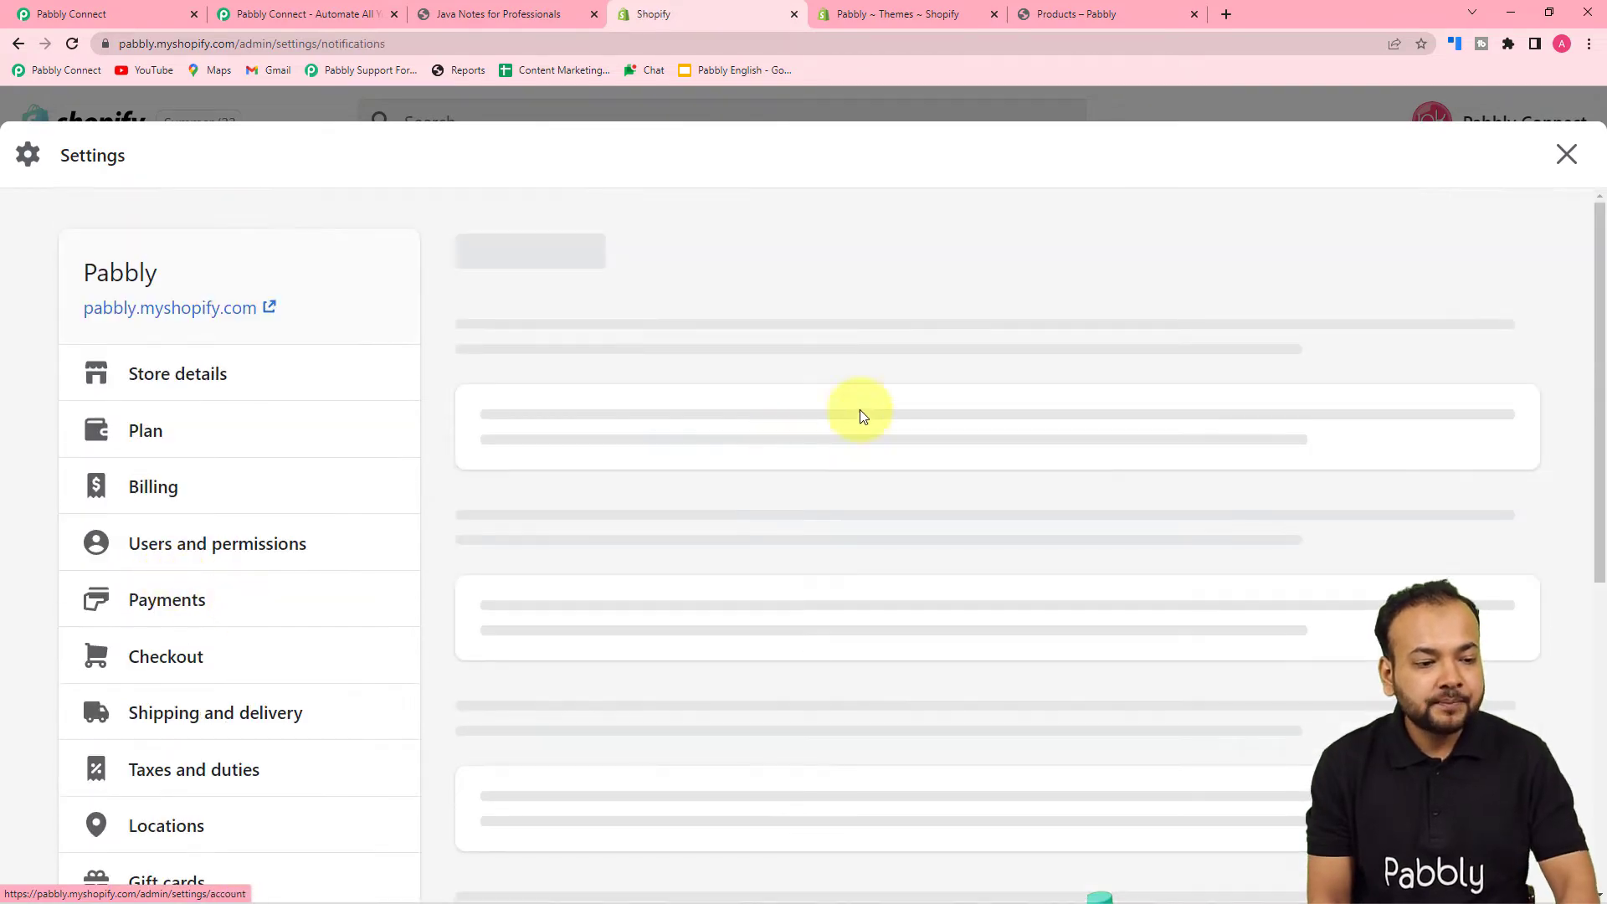
pyautogui.scroll(-20, 998, 428)
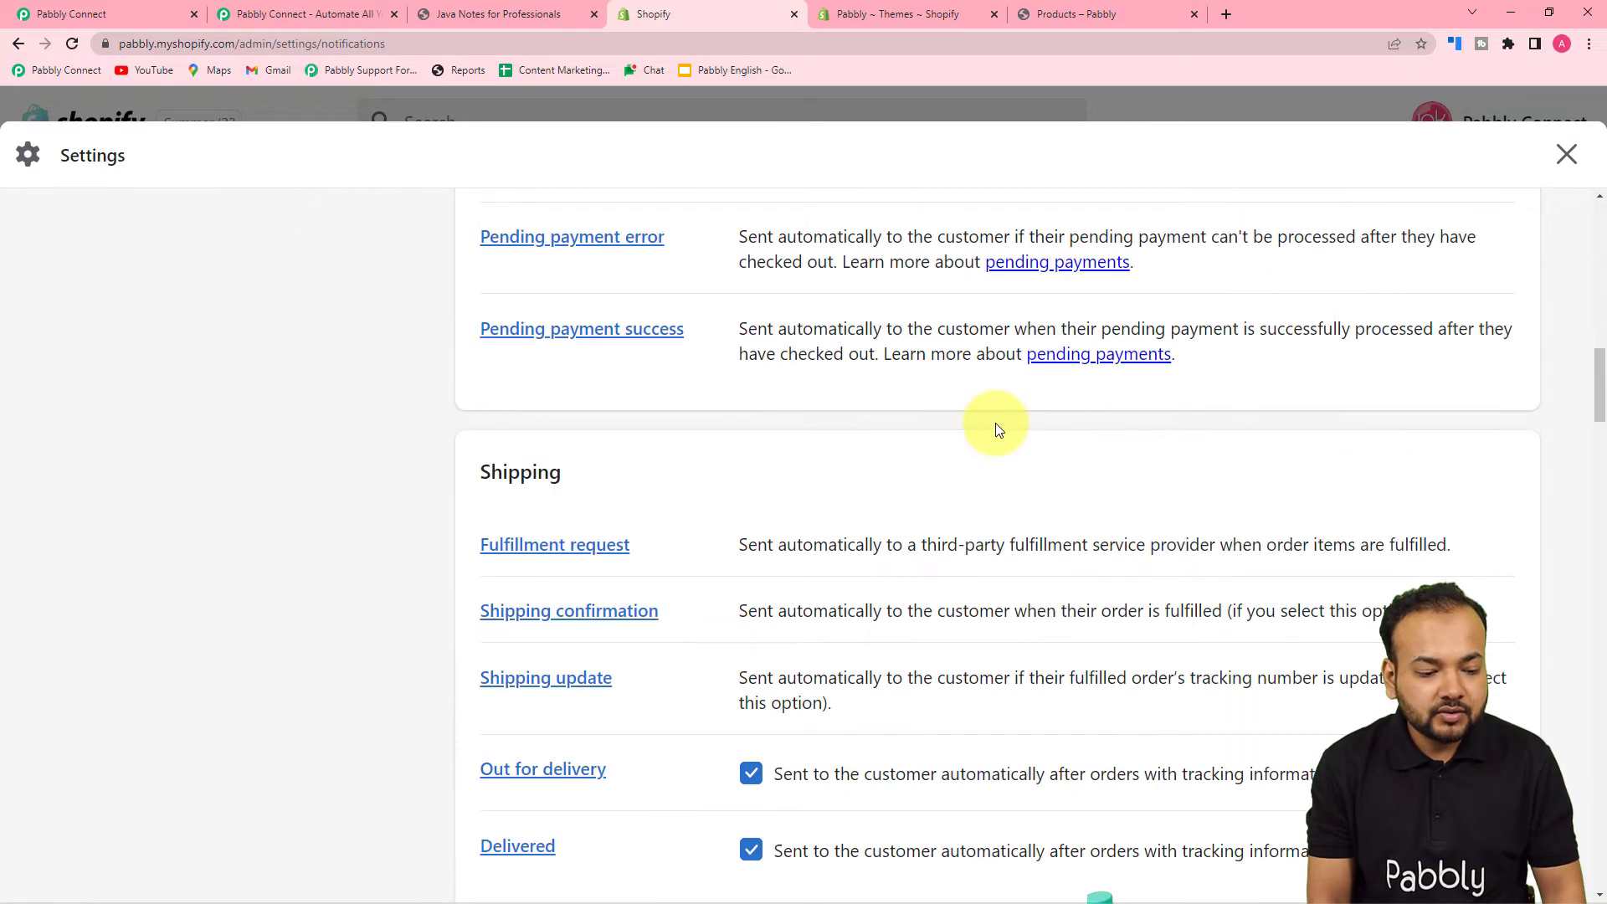
pyautogui.scroll(-20, 998, 429)
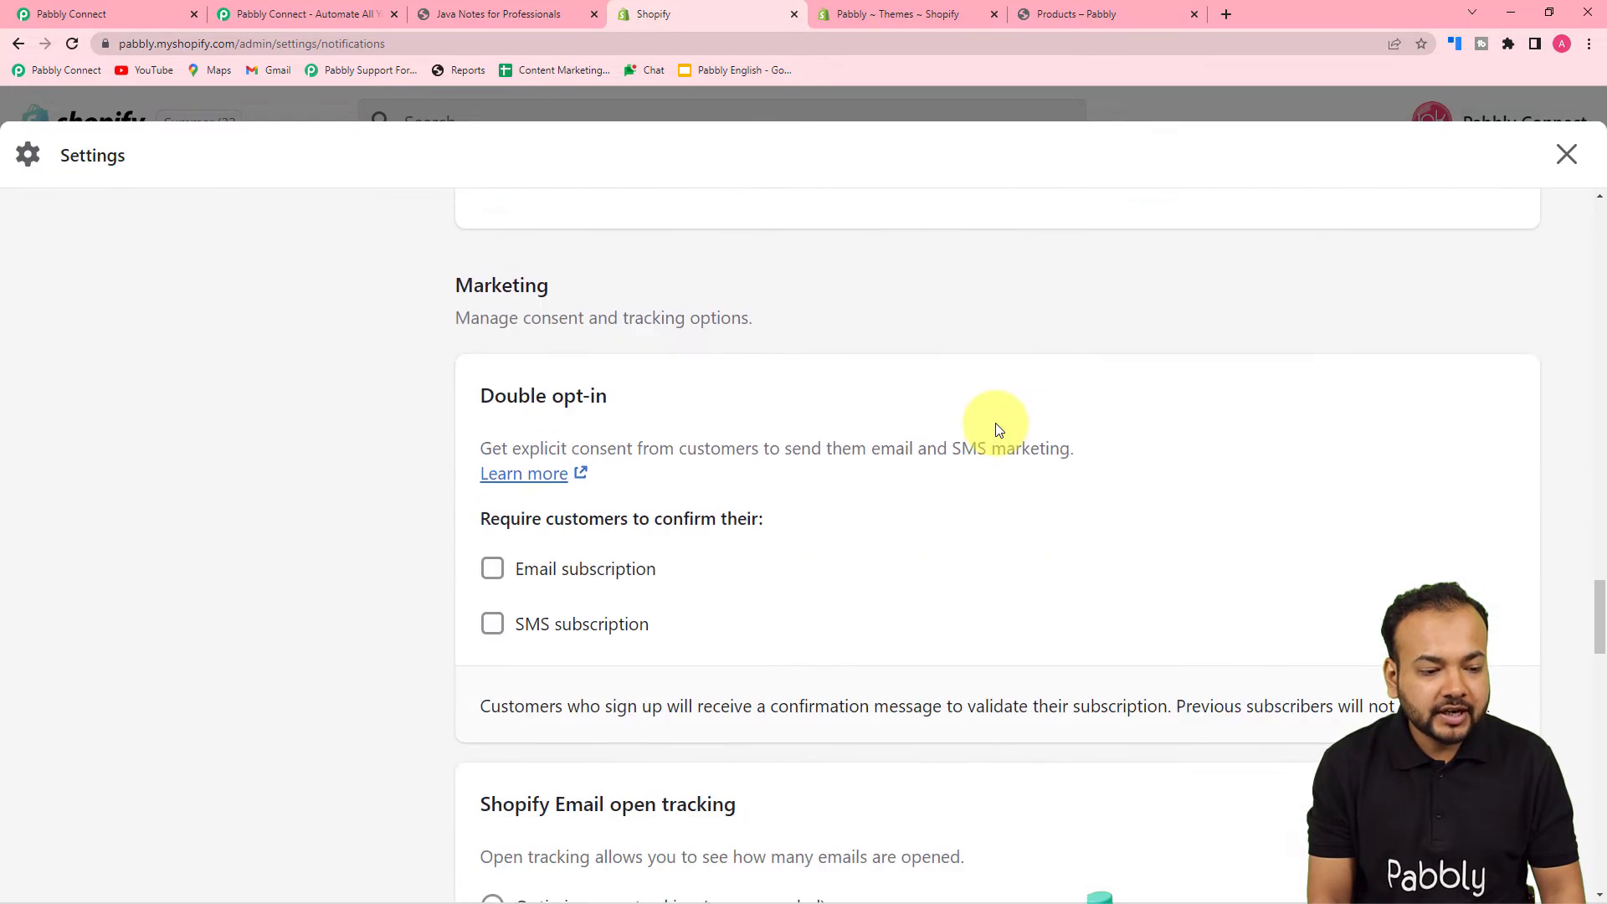
pyautogui.scroll(-11, 997, 429)
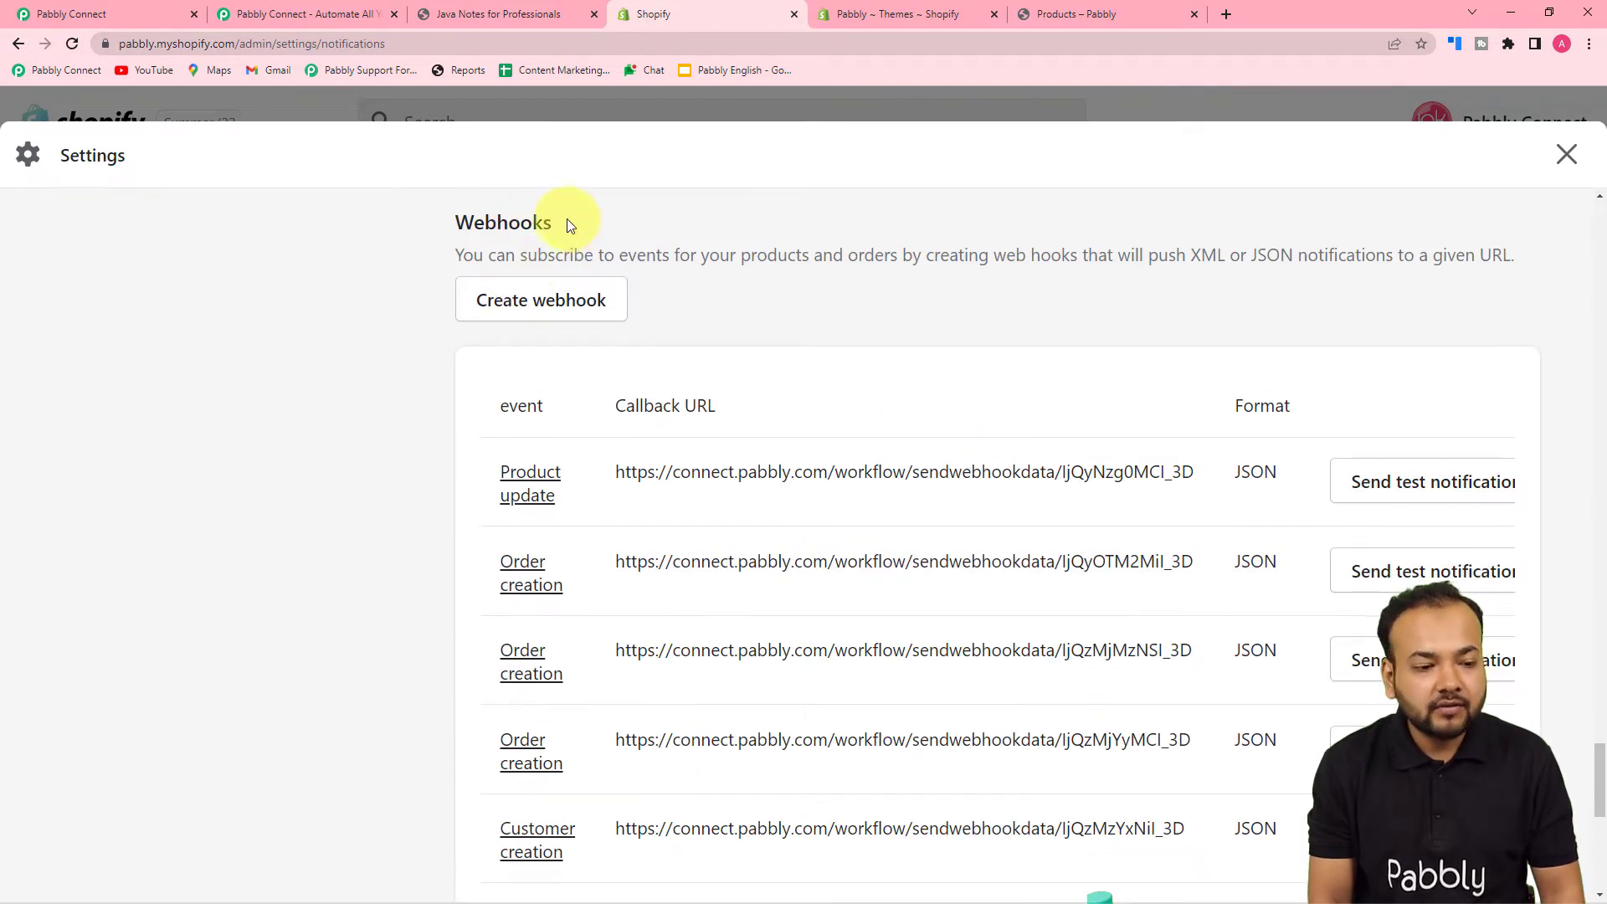
# - Start a new Shopify webhook for the Order creation event in JSON format
pyautogui.click(591, 303)
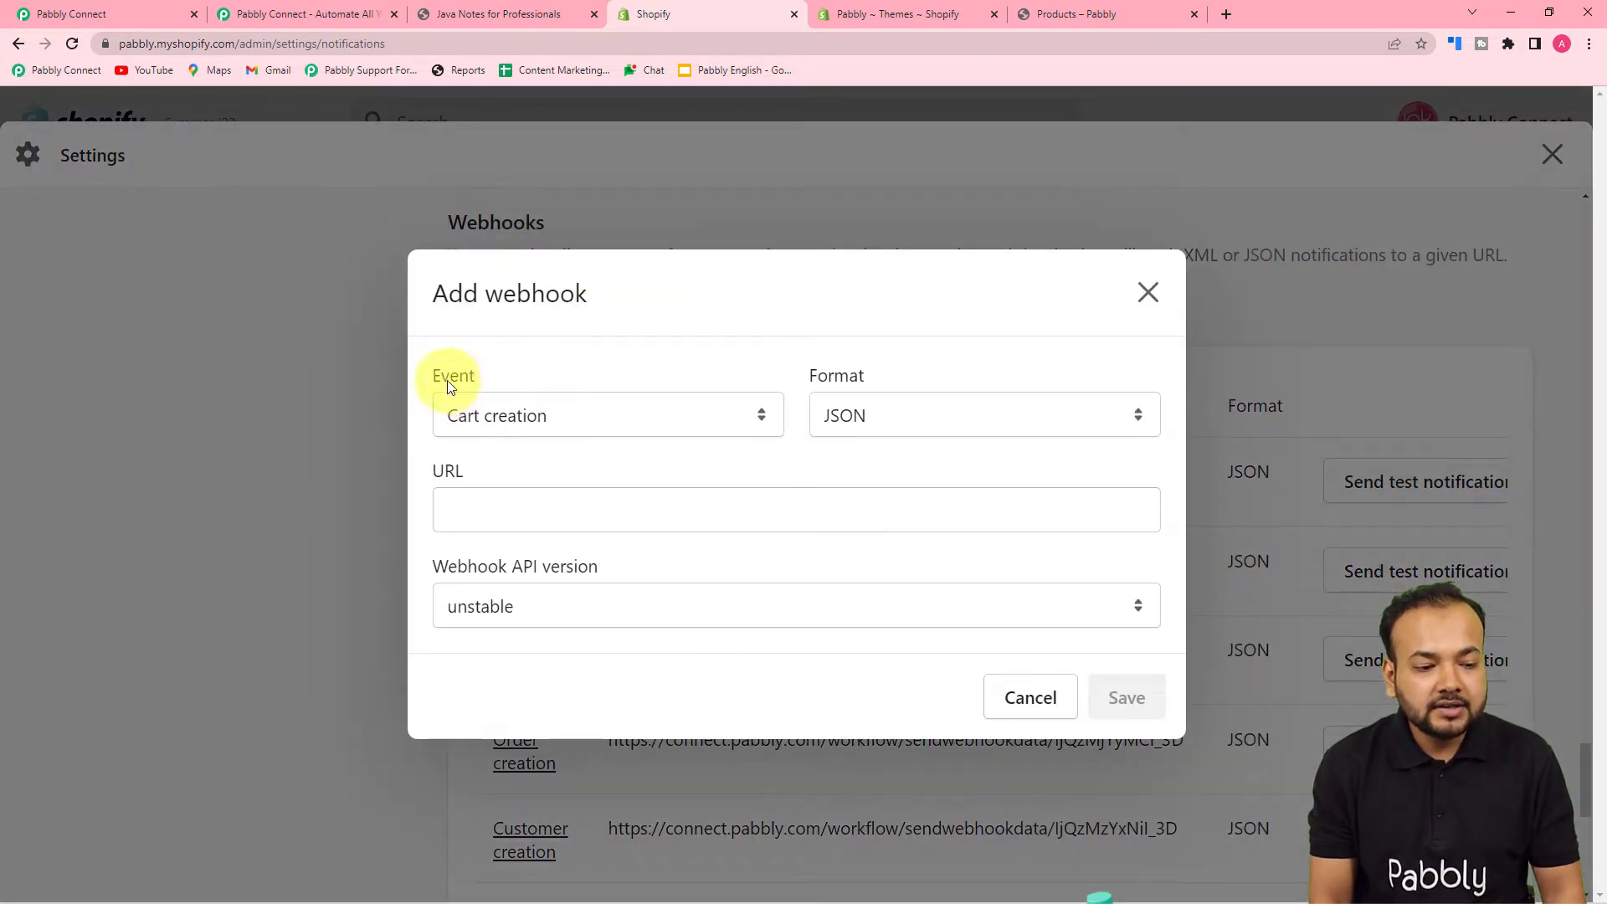
pyautogui.click(726, 427)
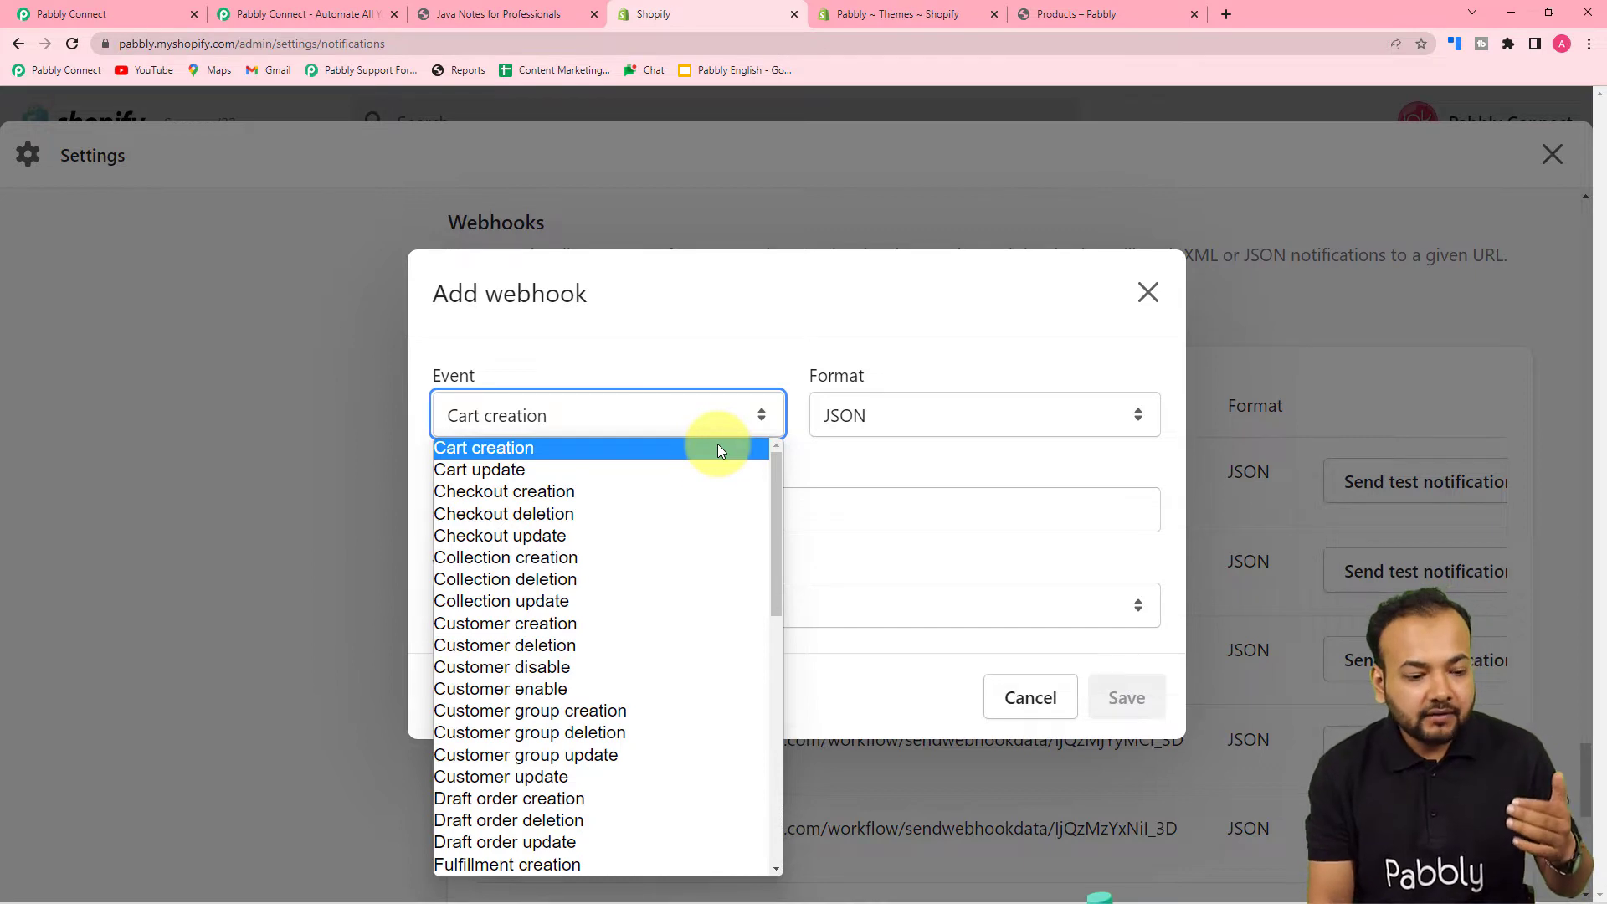
pyautogui.scroll(-2, 669, 525)
pyautogui.scroll(-5, 669, 525)
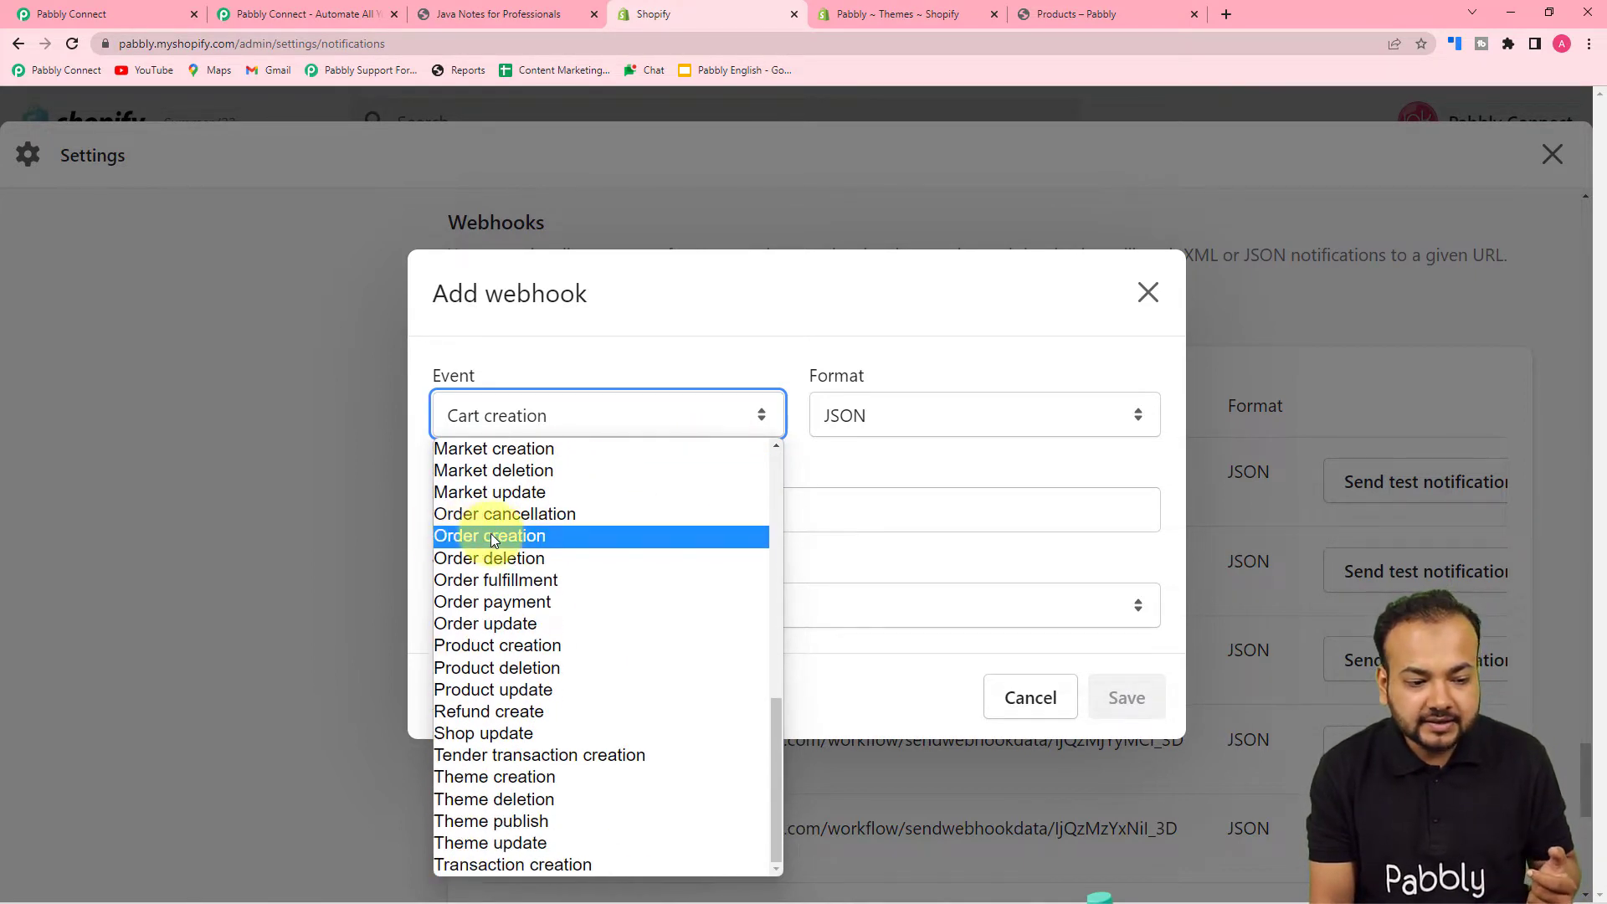
pyautogui.click(508, 538)
pyautogui.click(826, 461)
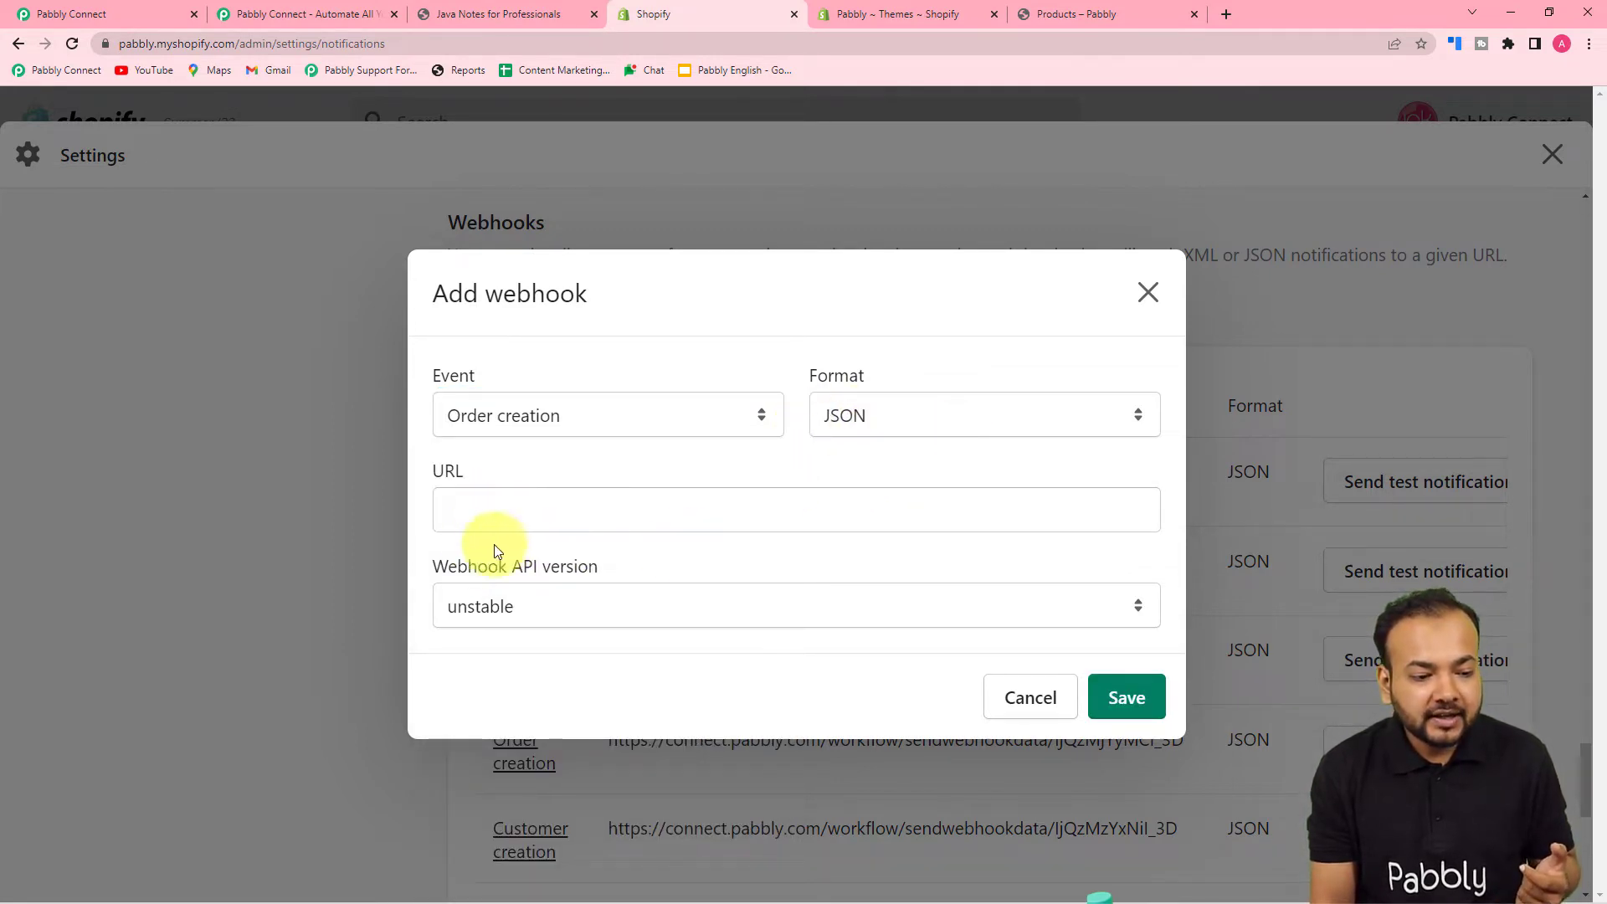
# - Paste Pabbly's copied webhook URL, pick API version 2022-07 (Latest), and save
pyautogui.click(74, 15)
pyautogui.click(1321, 263)
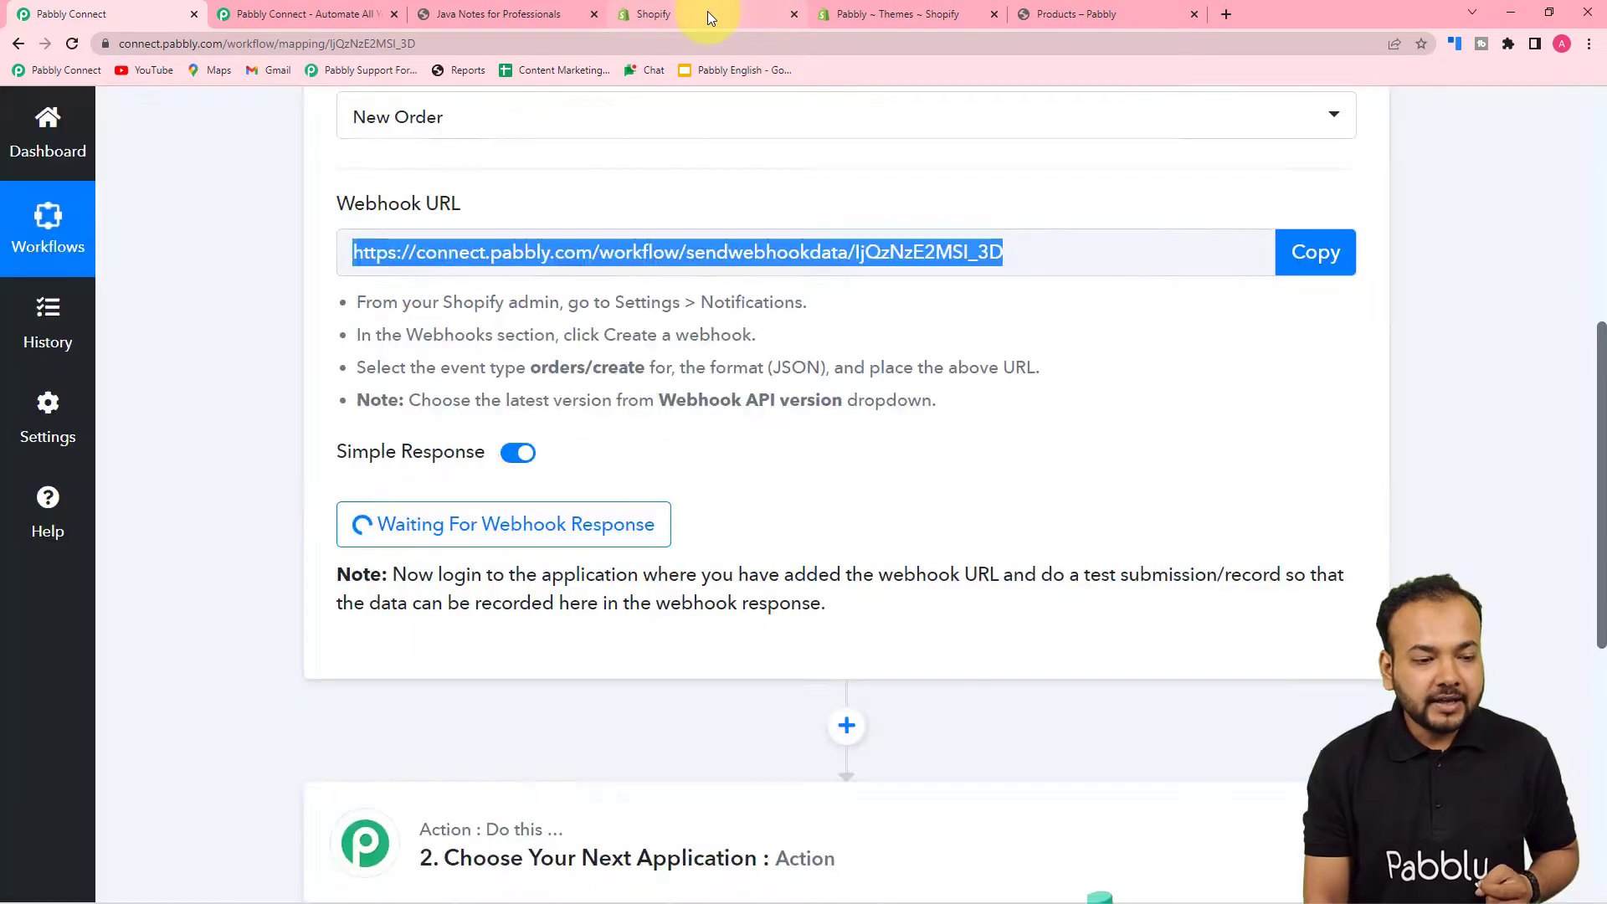
pyautogui.click(706, 11)
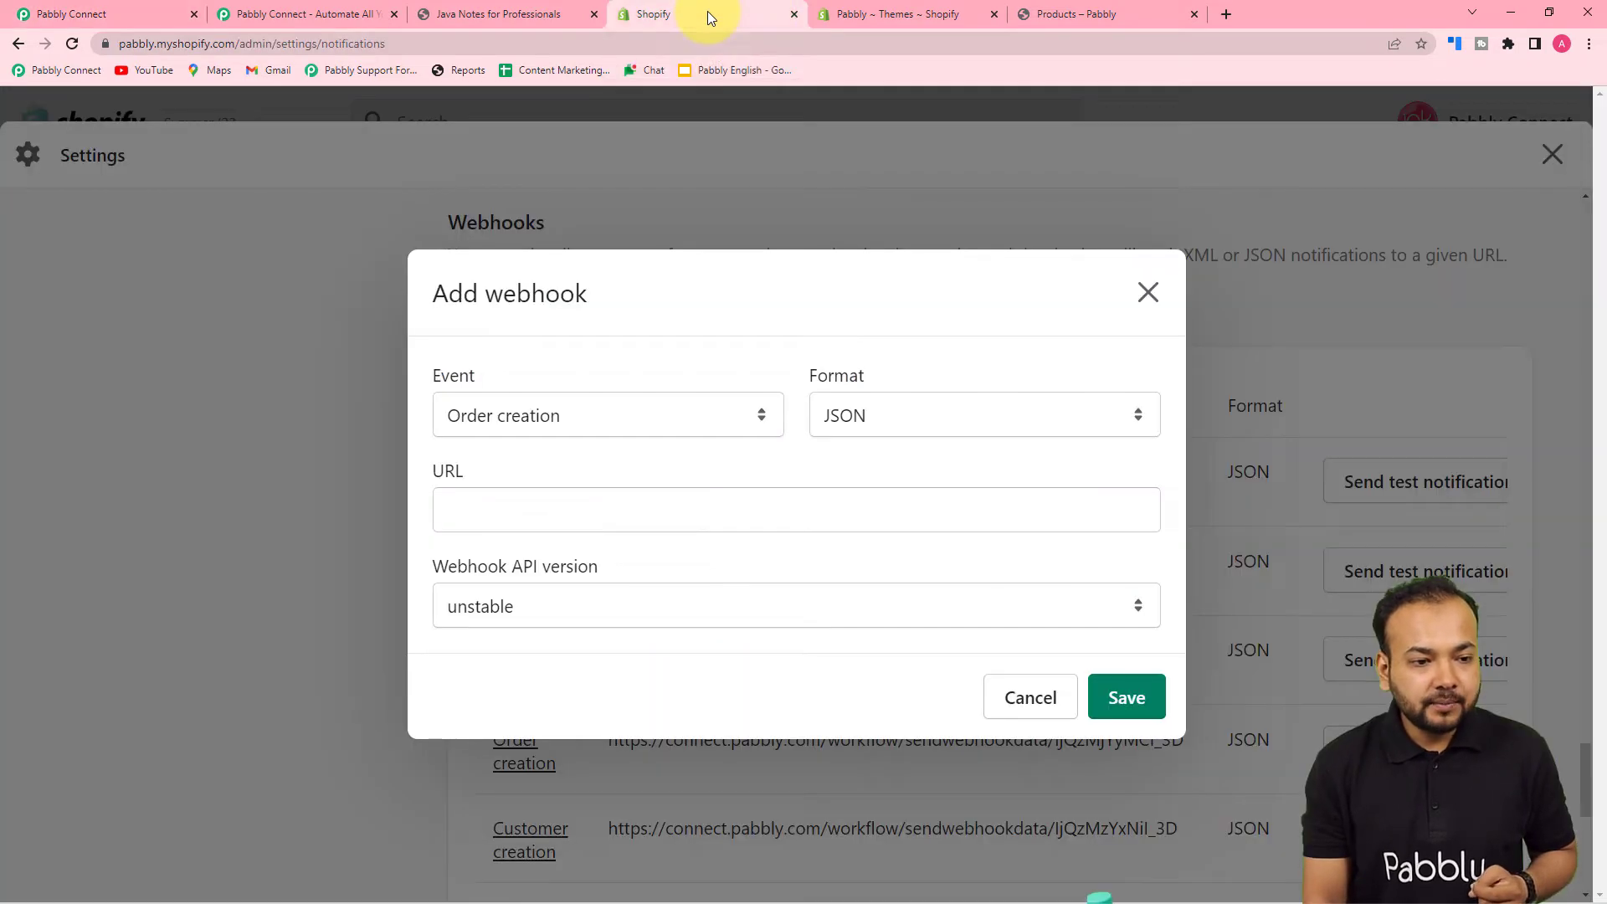
pyautogui.rightClick(445, 516)
pyautogui.click(495, 656)
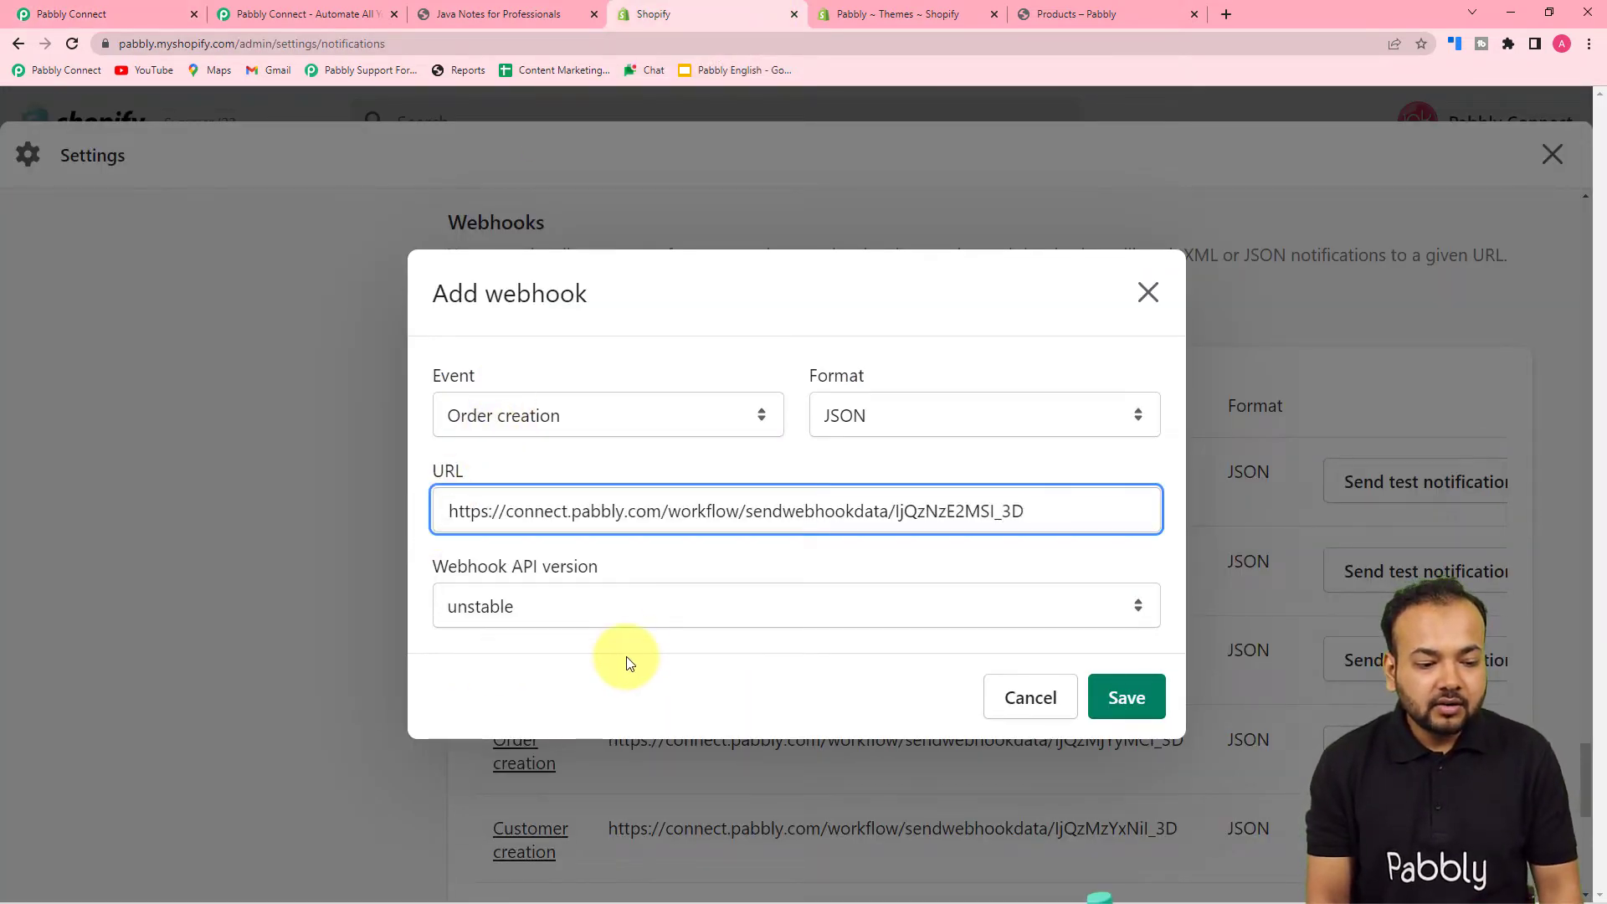
pyautogui.click(529, 608)
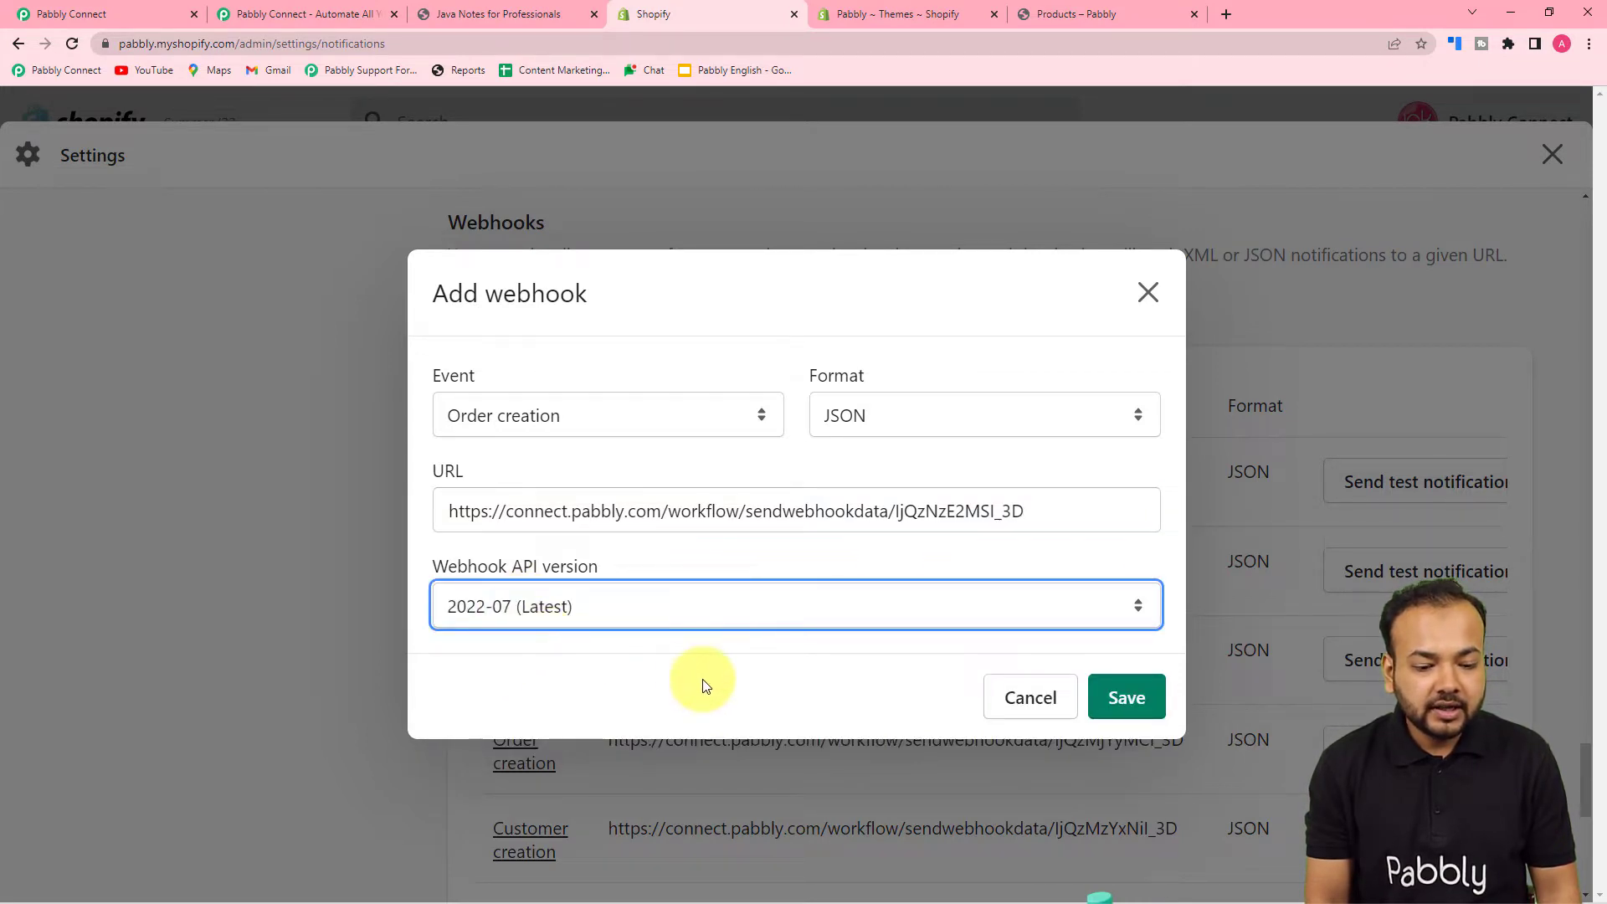
pyautogui.click(753, 686)
pyautogui.click(1117, 701)
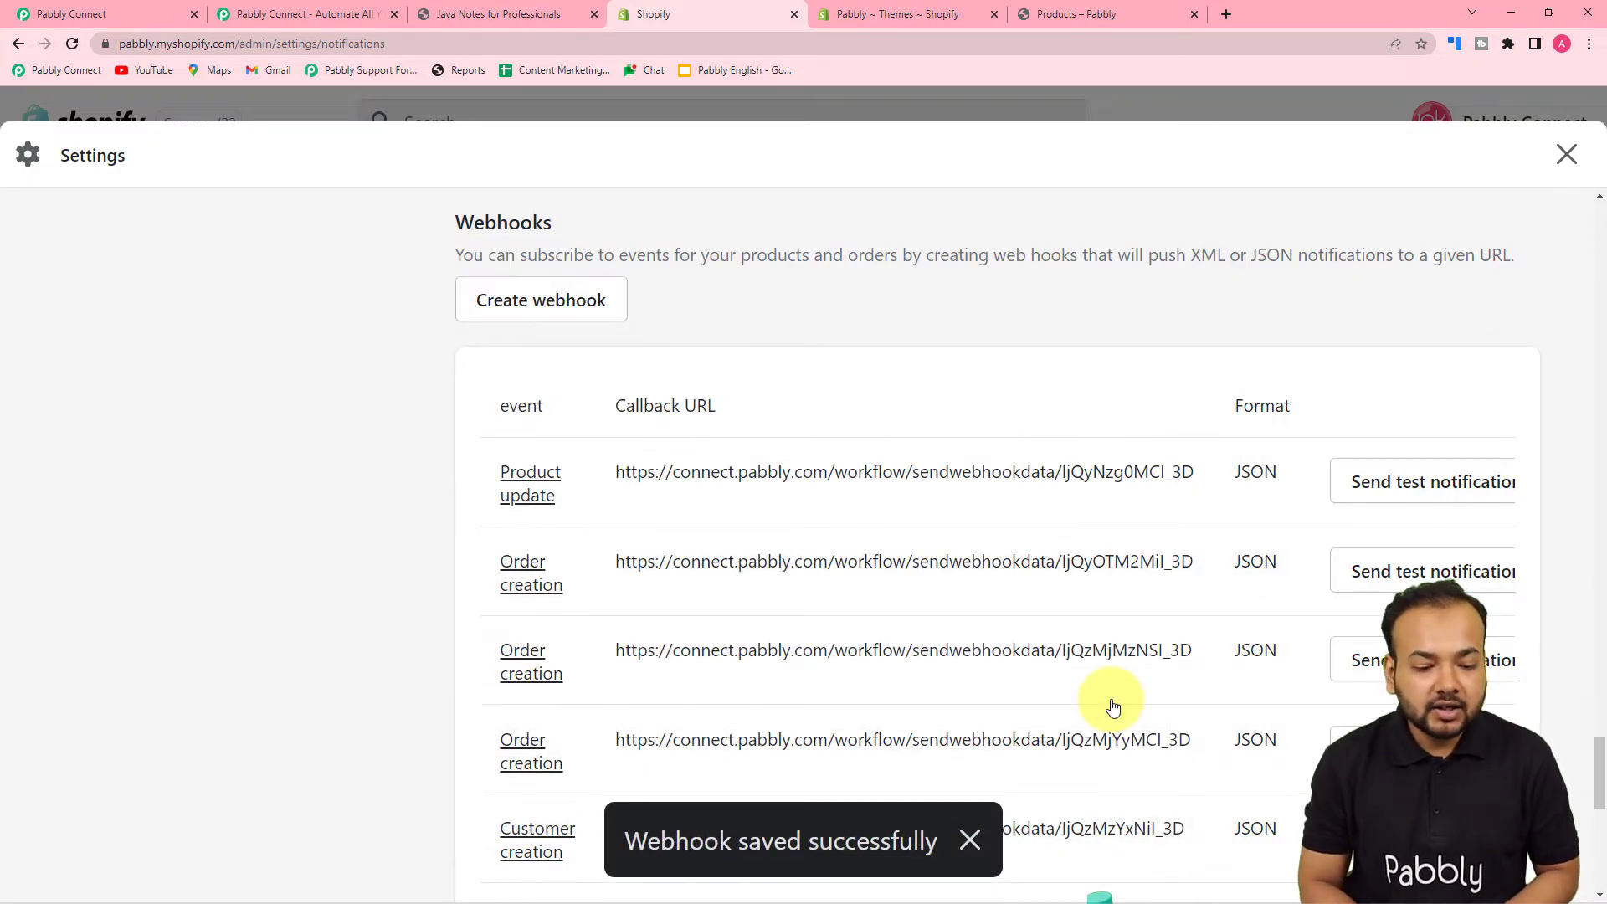
# - Confirm the trigger shows Waiting For Webhook Response, then switch to the store's Products page
pyautogui.scroll(2, 586, 431)
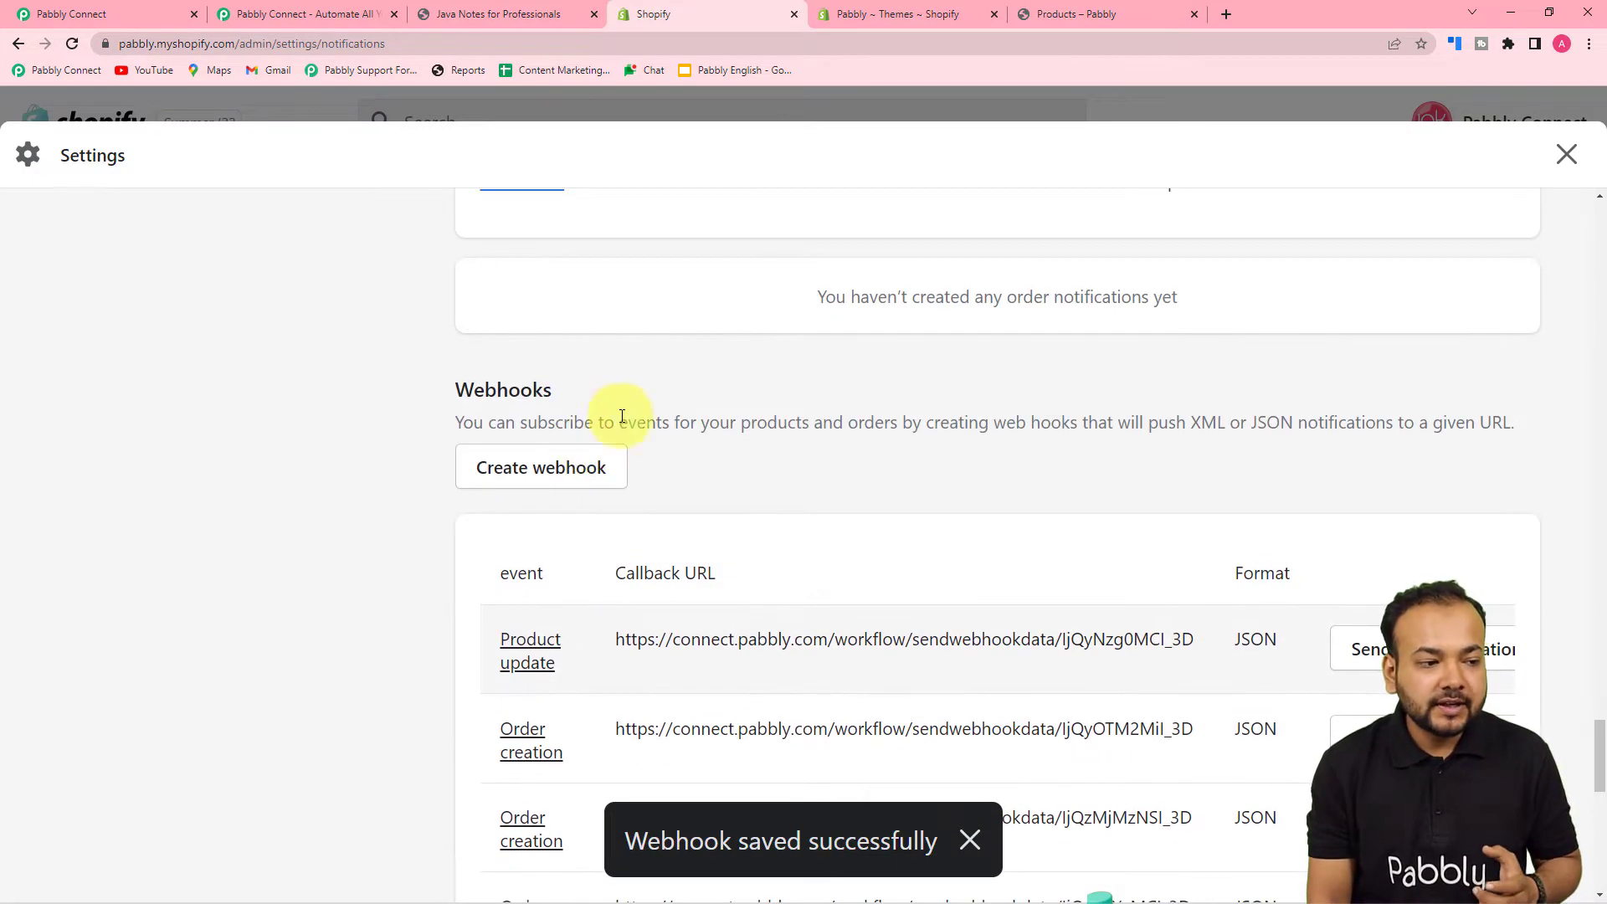
pyautogui.click(170, 7)
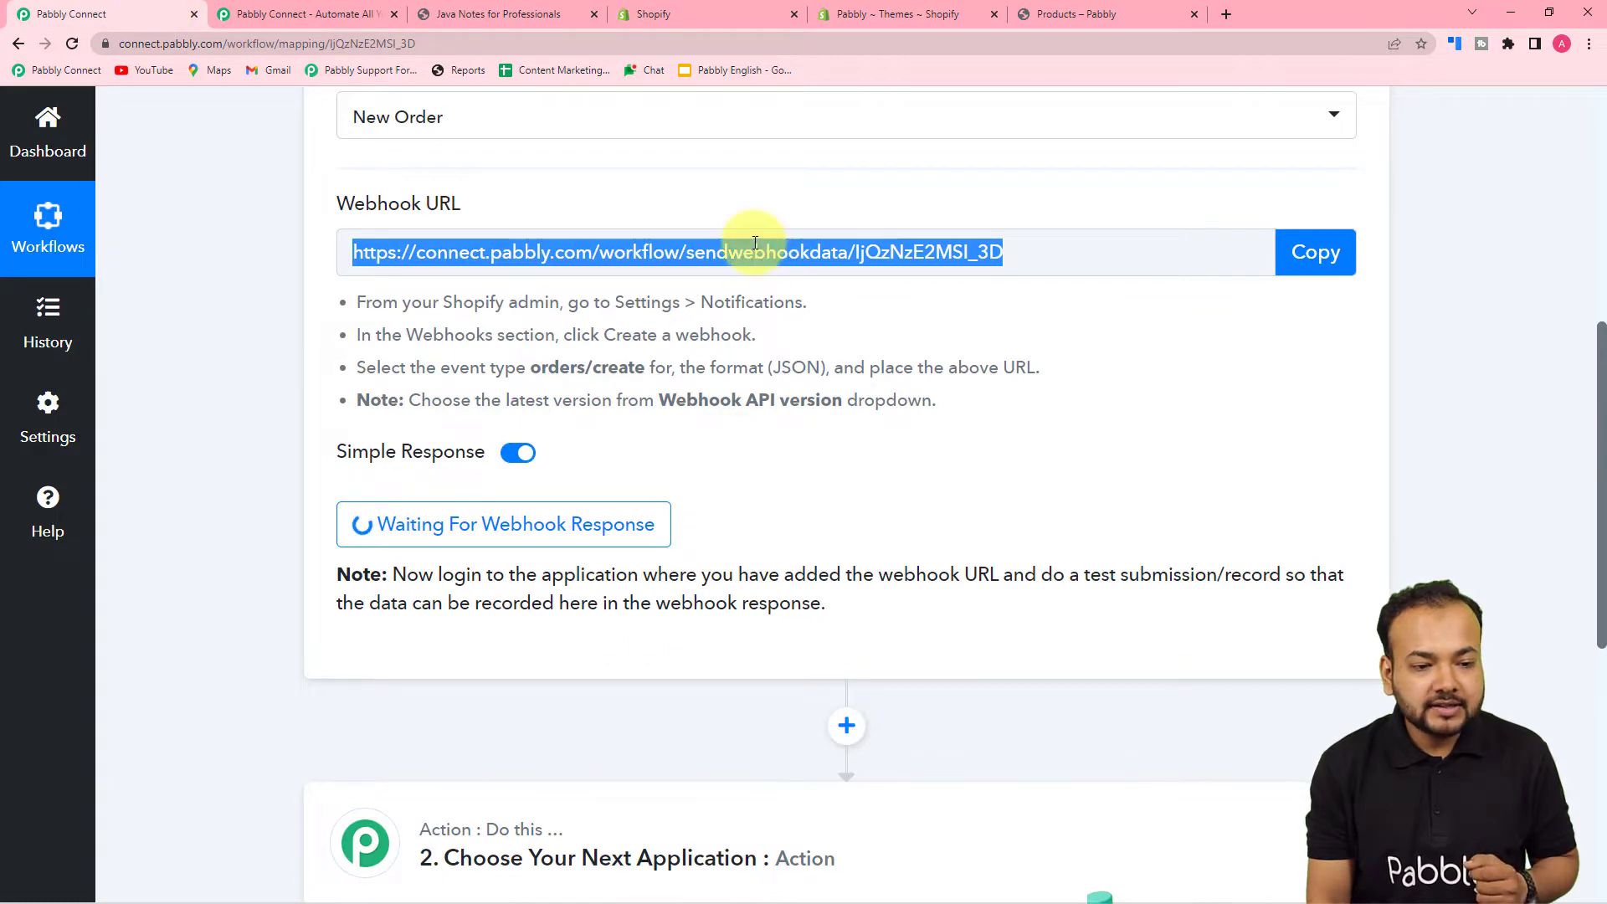
pyautogui.scroll(-2, 1122, 376)
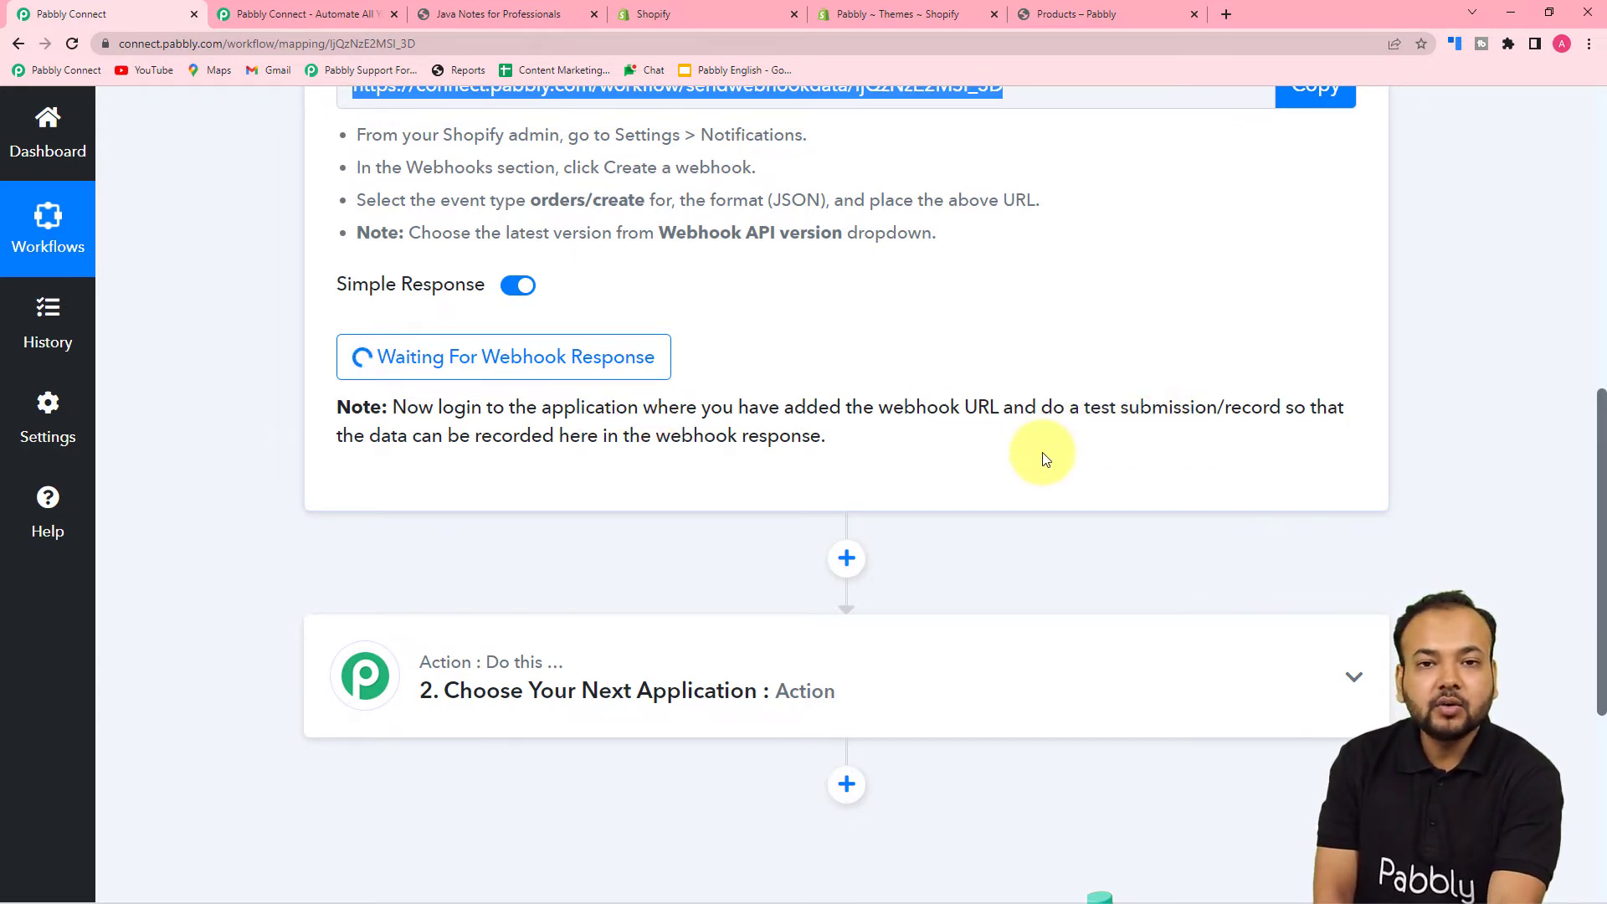
pyautogui.scroll(1, 951, 468)
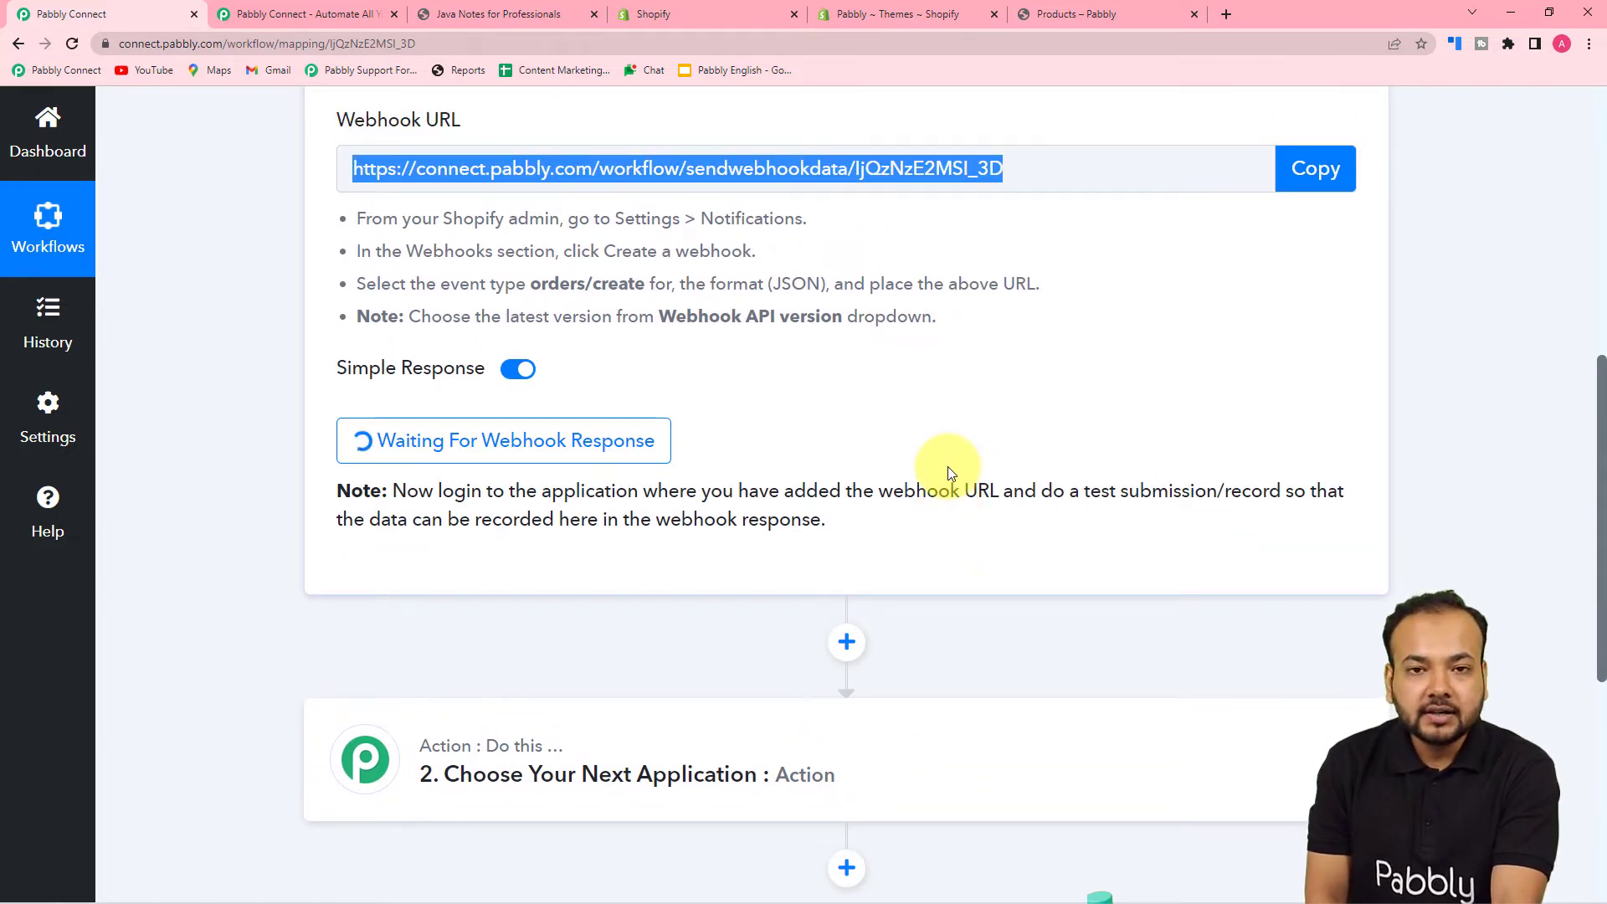
pyautogui.scroll(2, 950, 473)
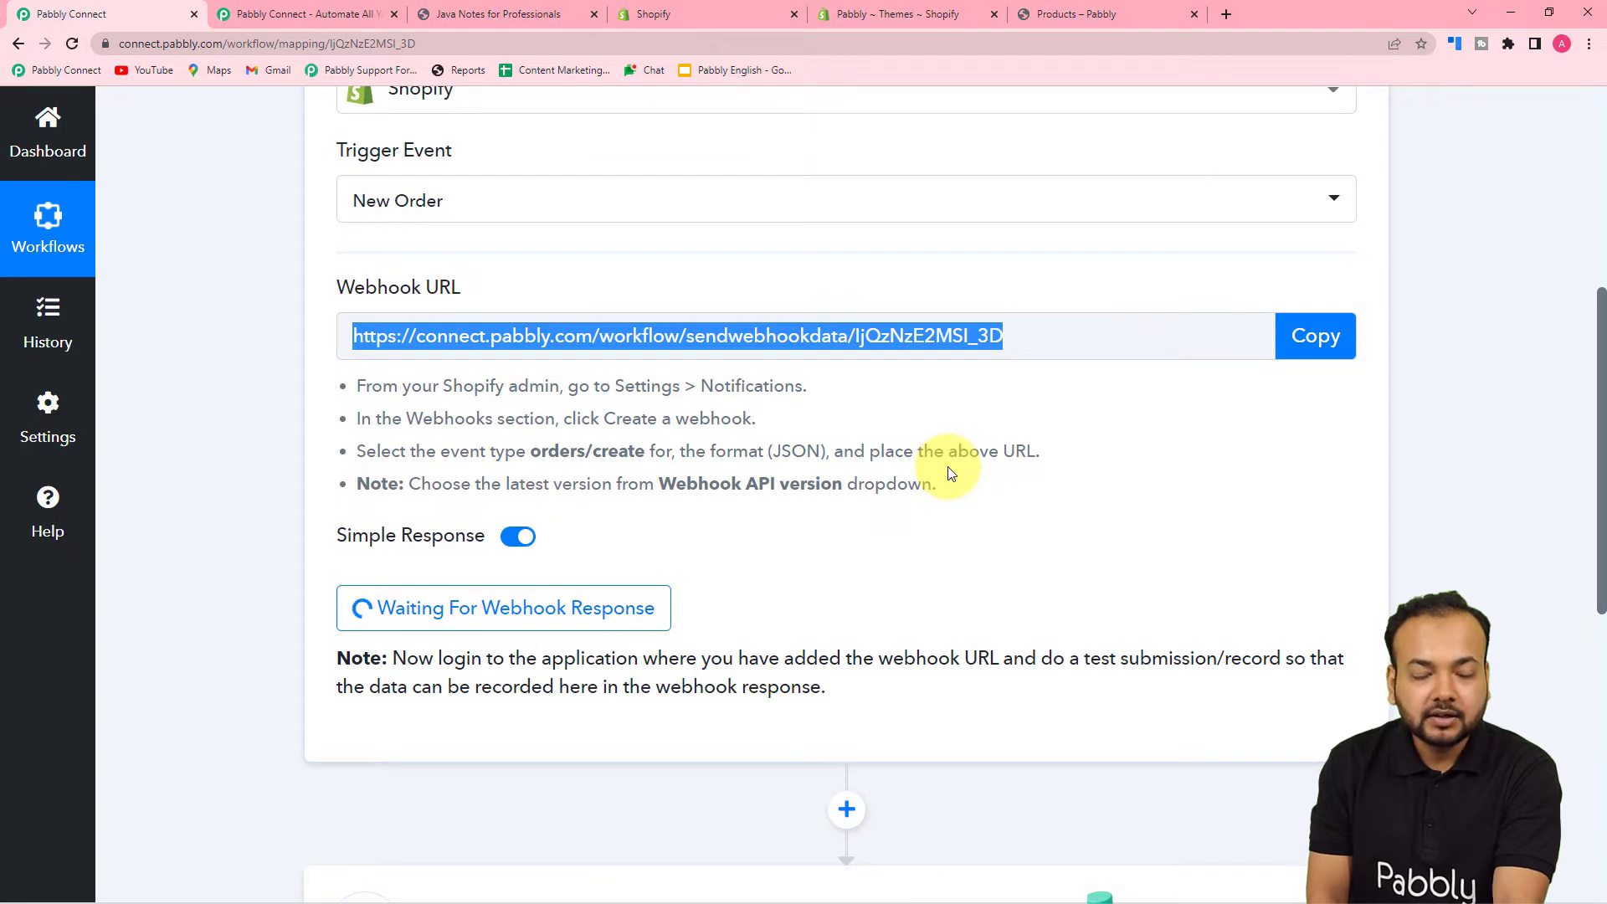
pyautogui.scroll(-3, 950, 473)
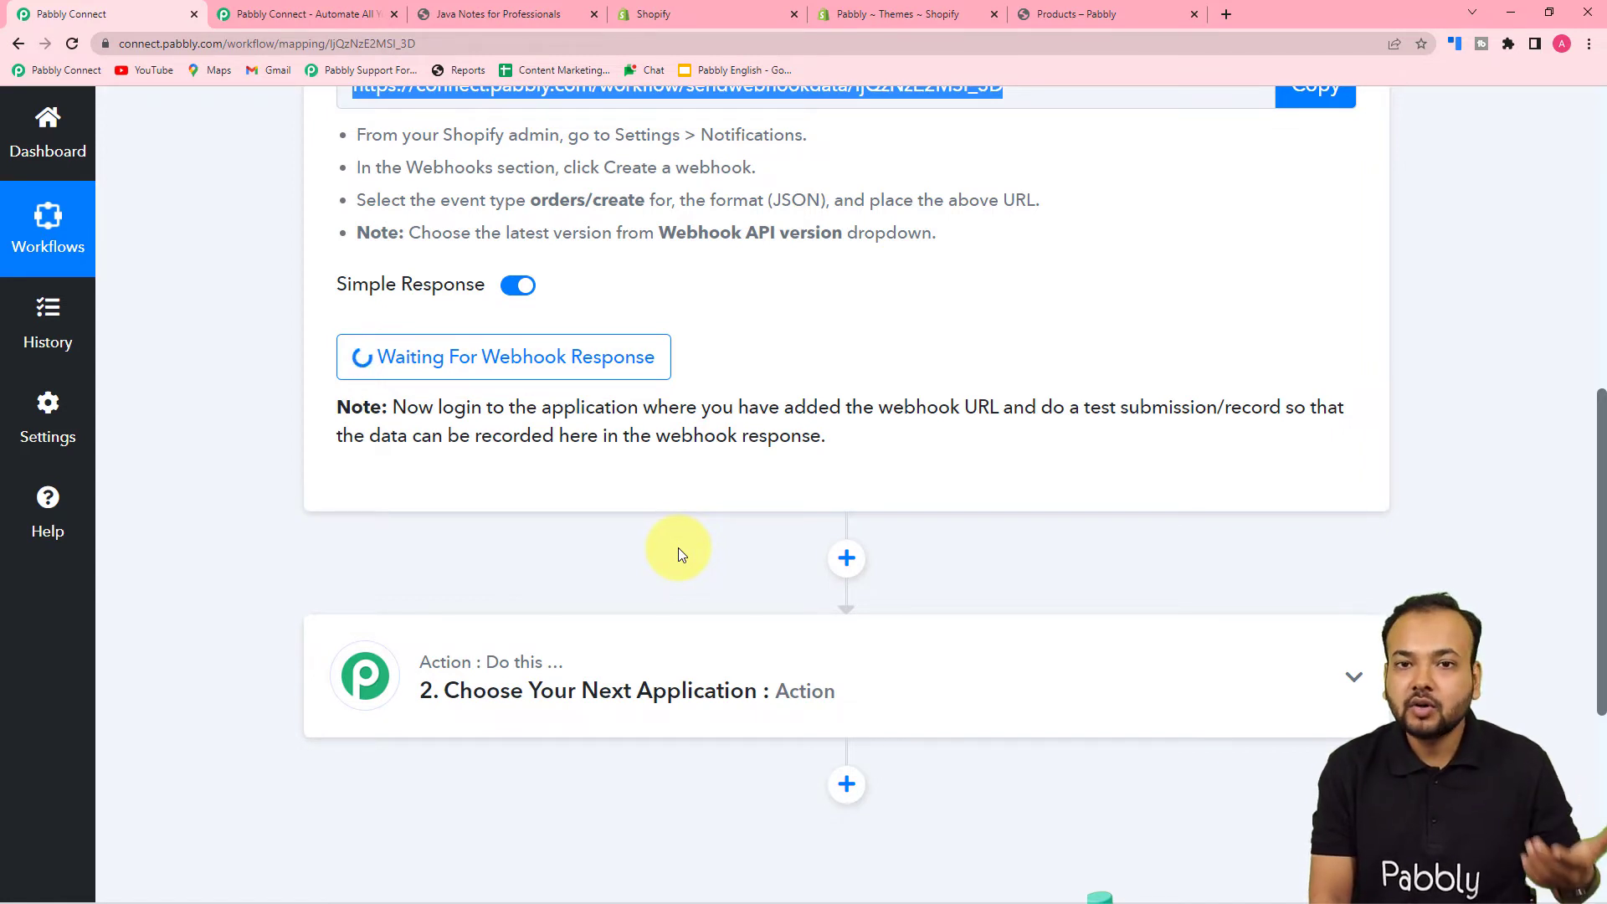
pyautogui.click(1068, 15)
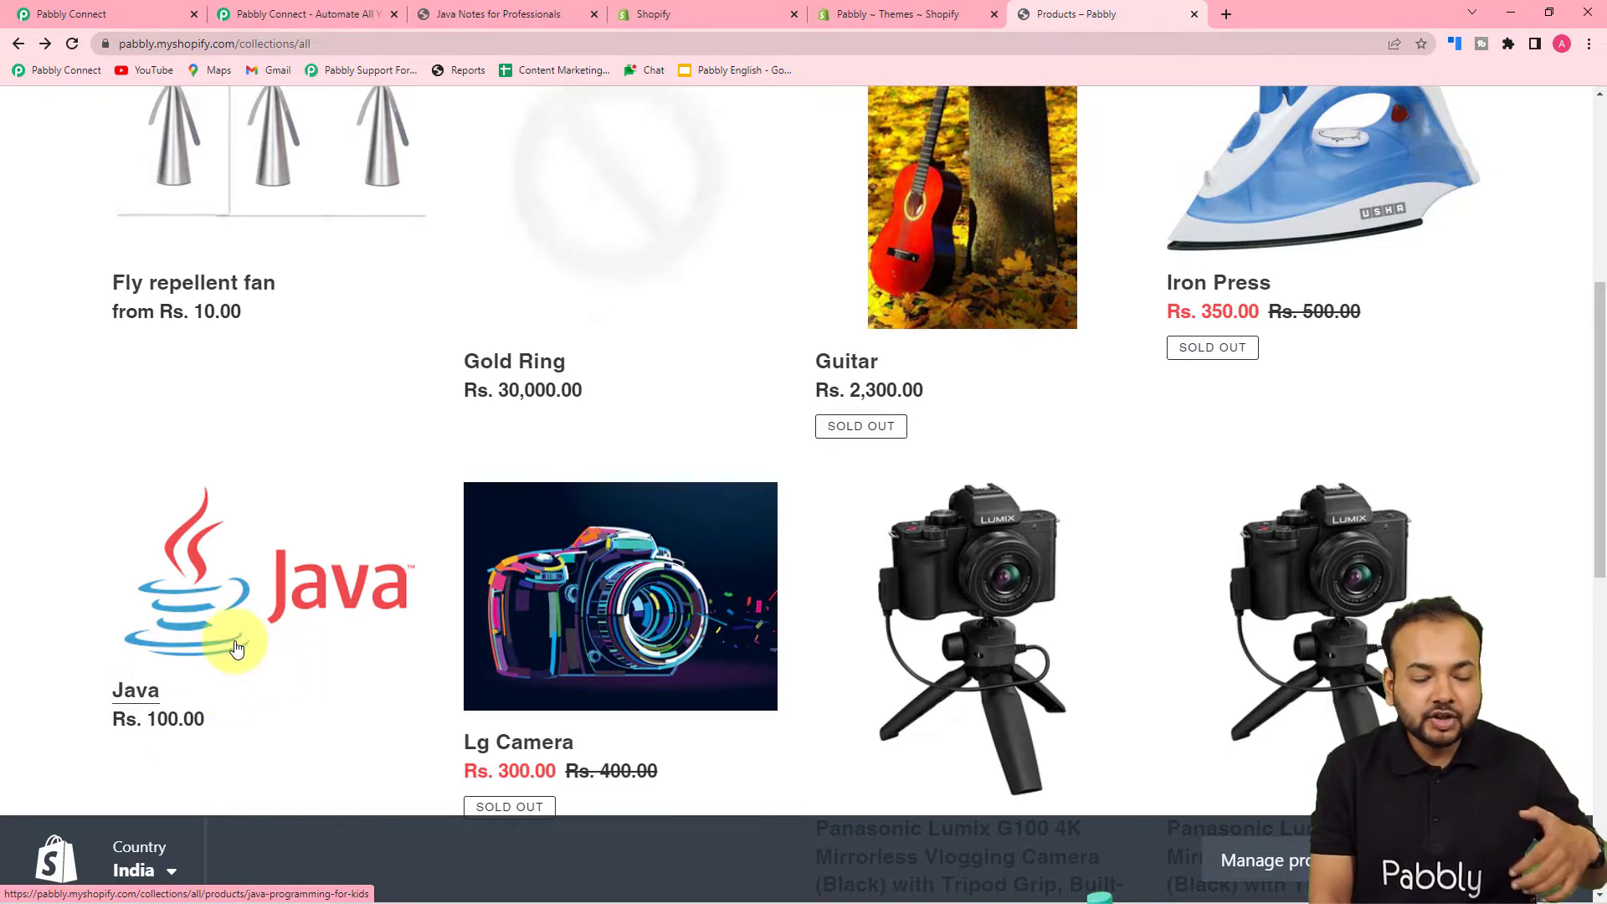
# - Buy the Java product now and enter the customer's e-mail at checkout
pyautogui.click(128, 697)
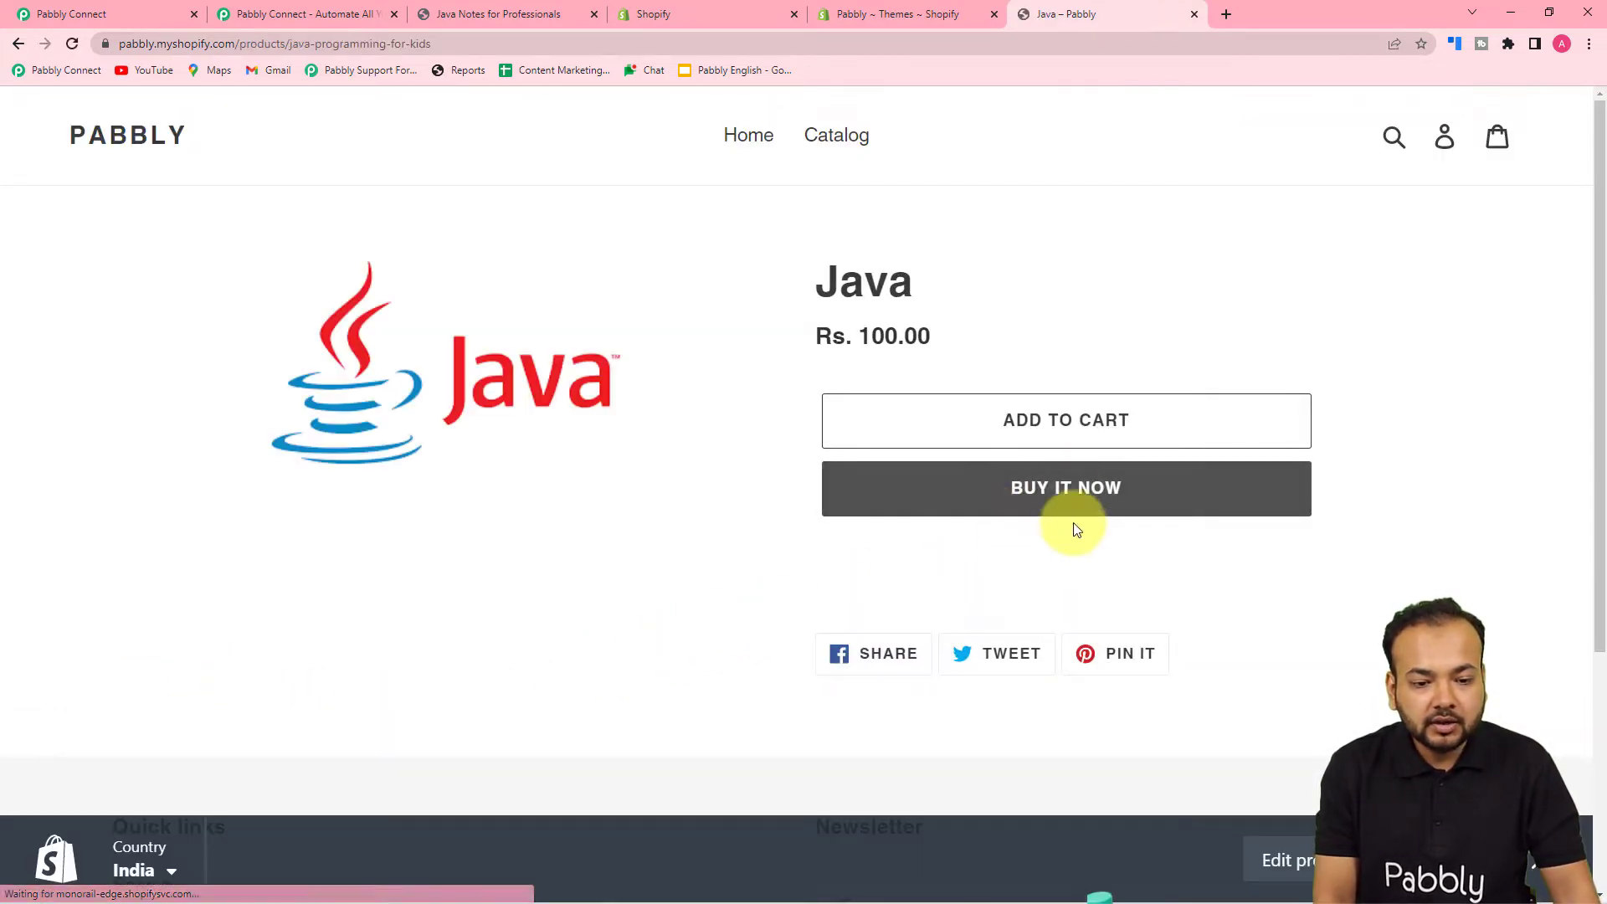
pyautogui.click(1026, 505)
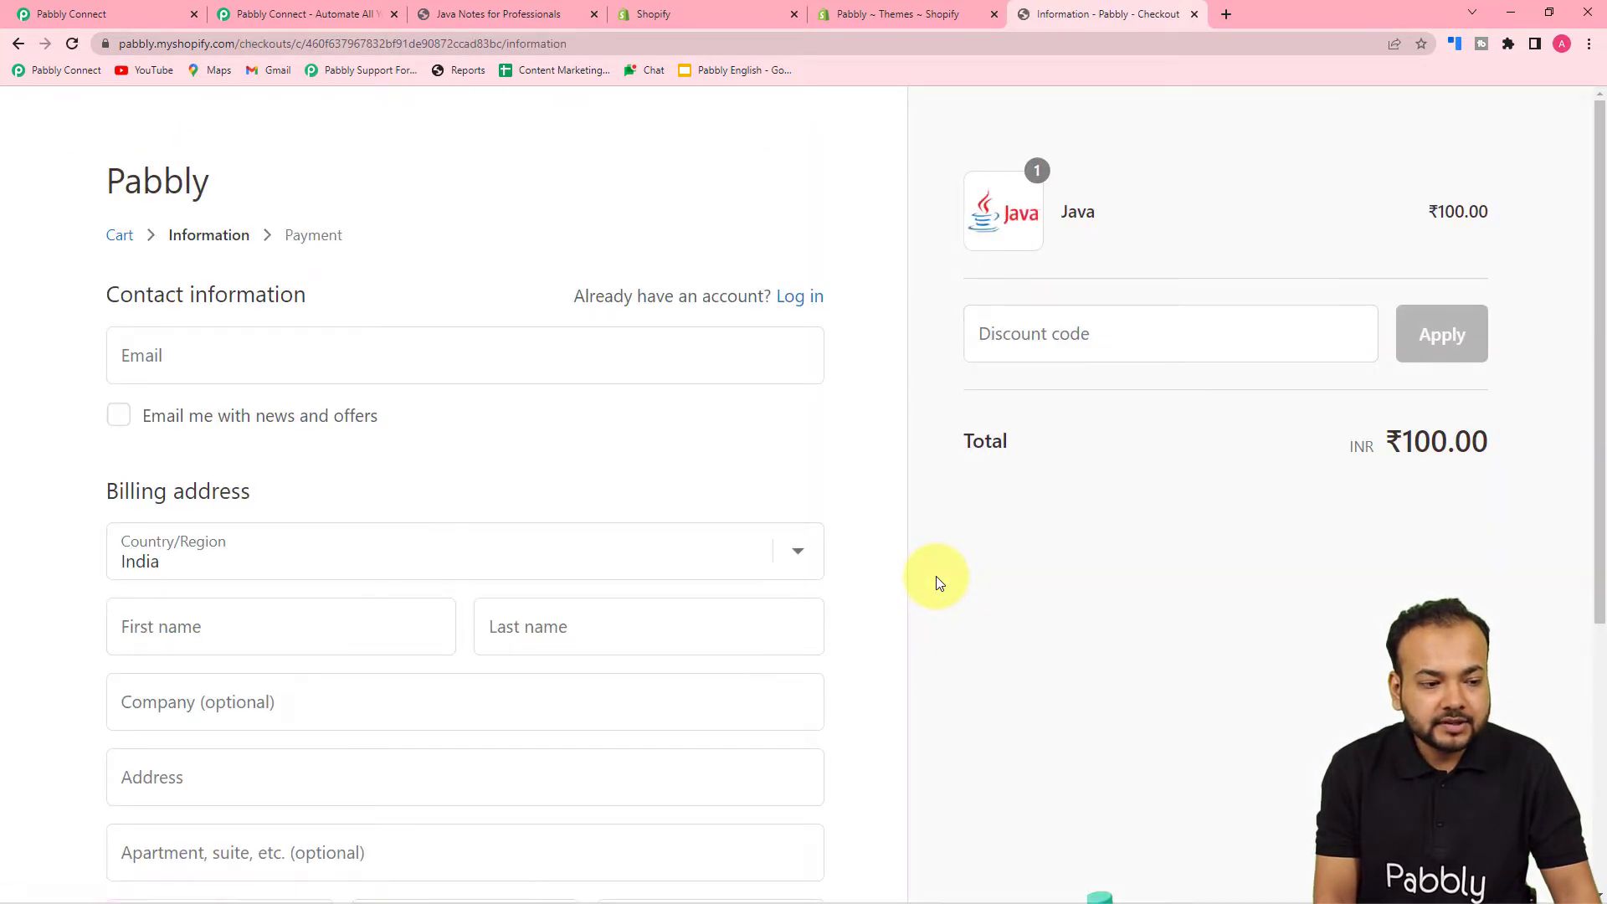
pyautogui.scroll(-1, 933, 574)
pyautogui.click(394, 276)
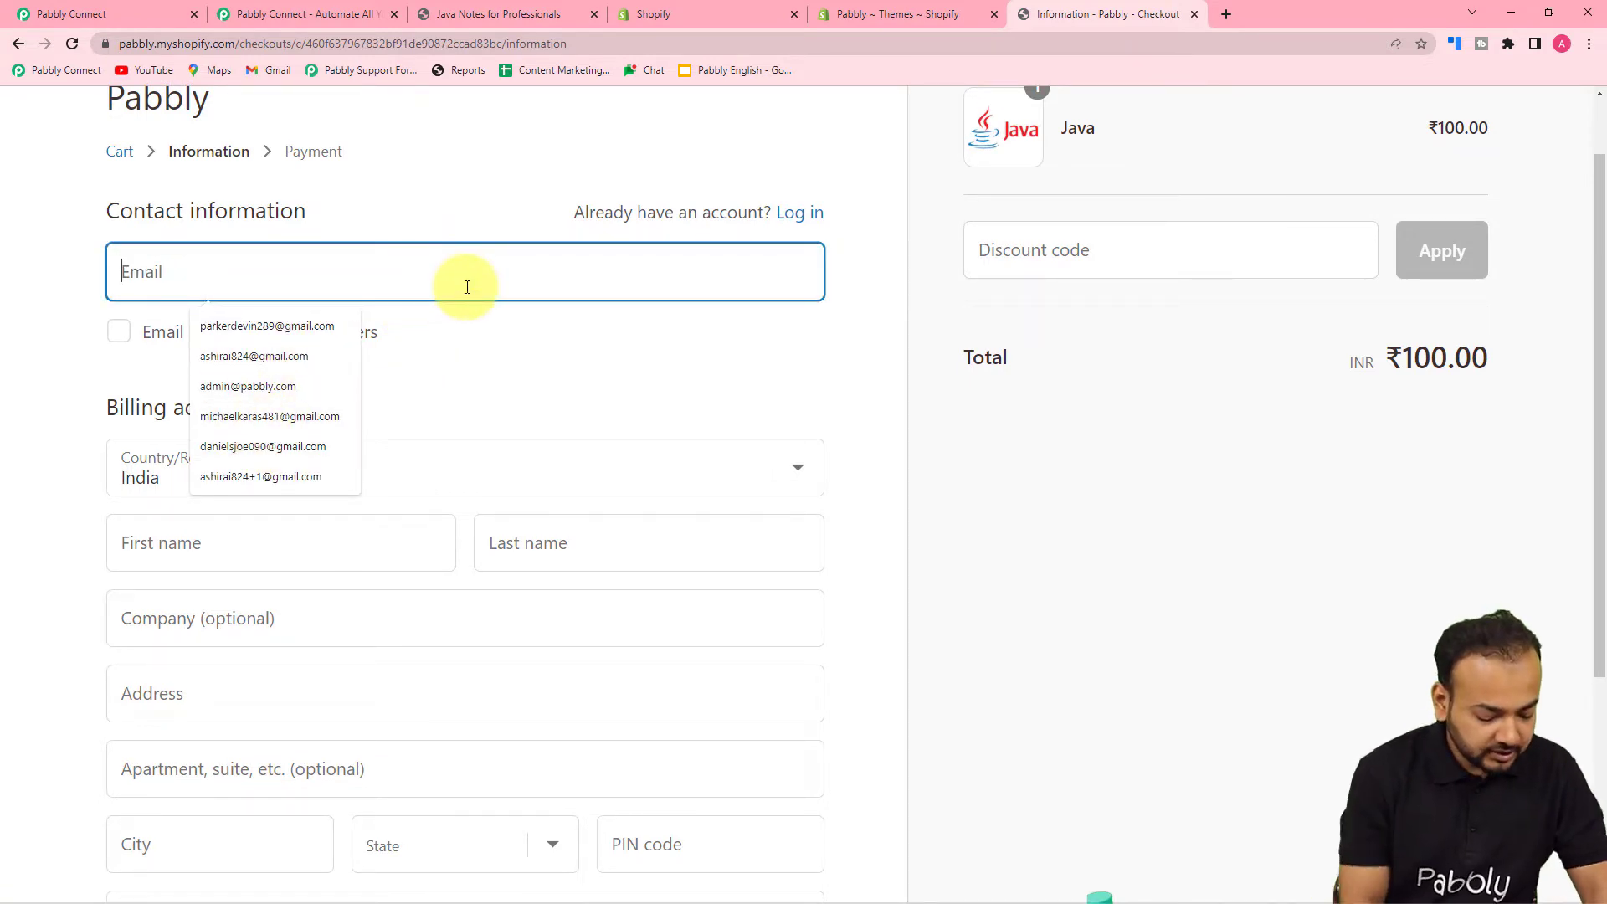
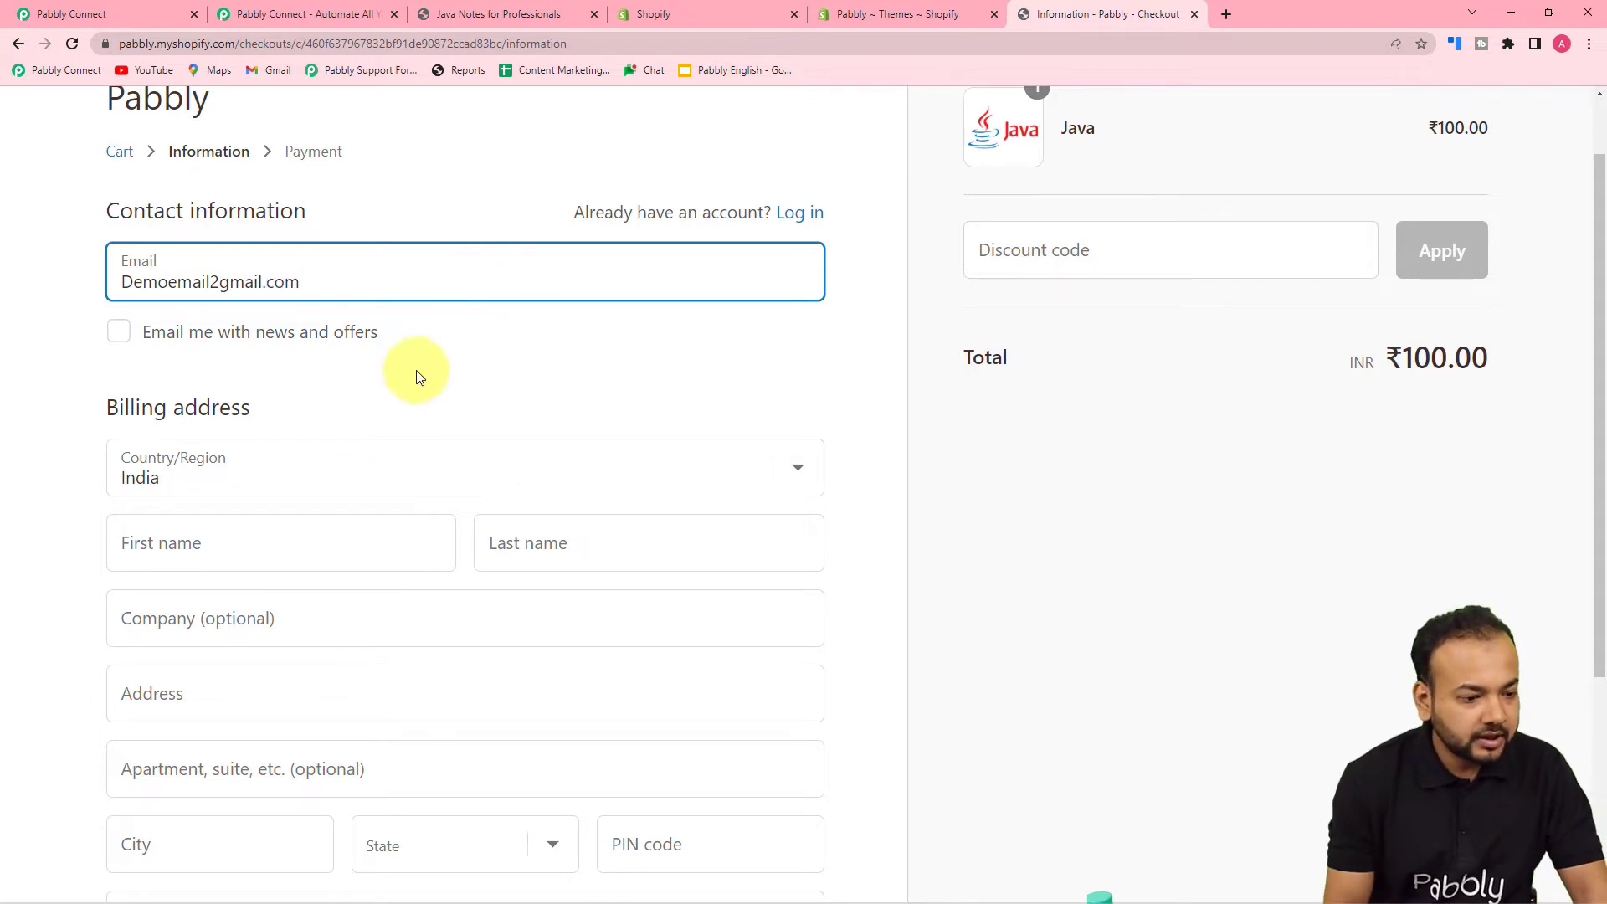
pyautogui.scroll(-2, 259, 466)
# - Fill in the customer's first and last name and autofill the billing address
pyautogui.click(278, 377)
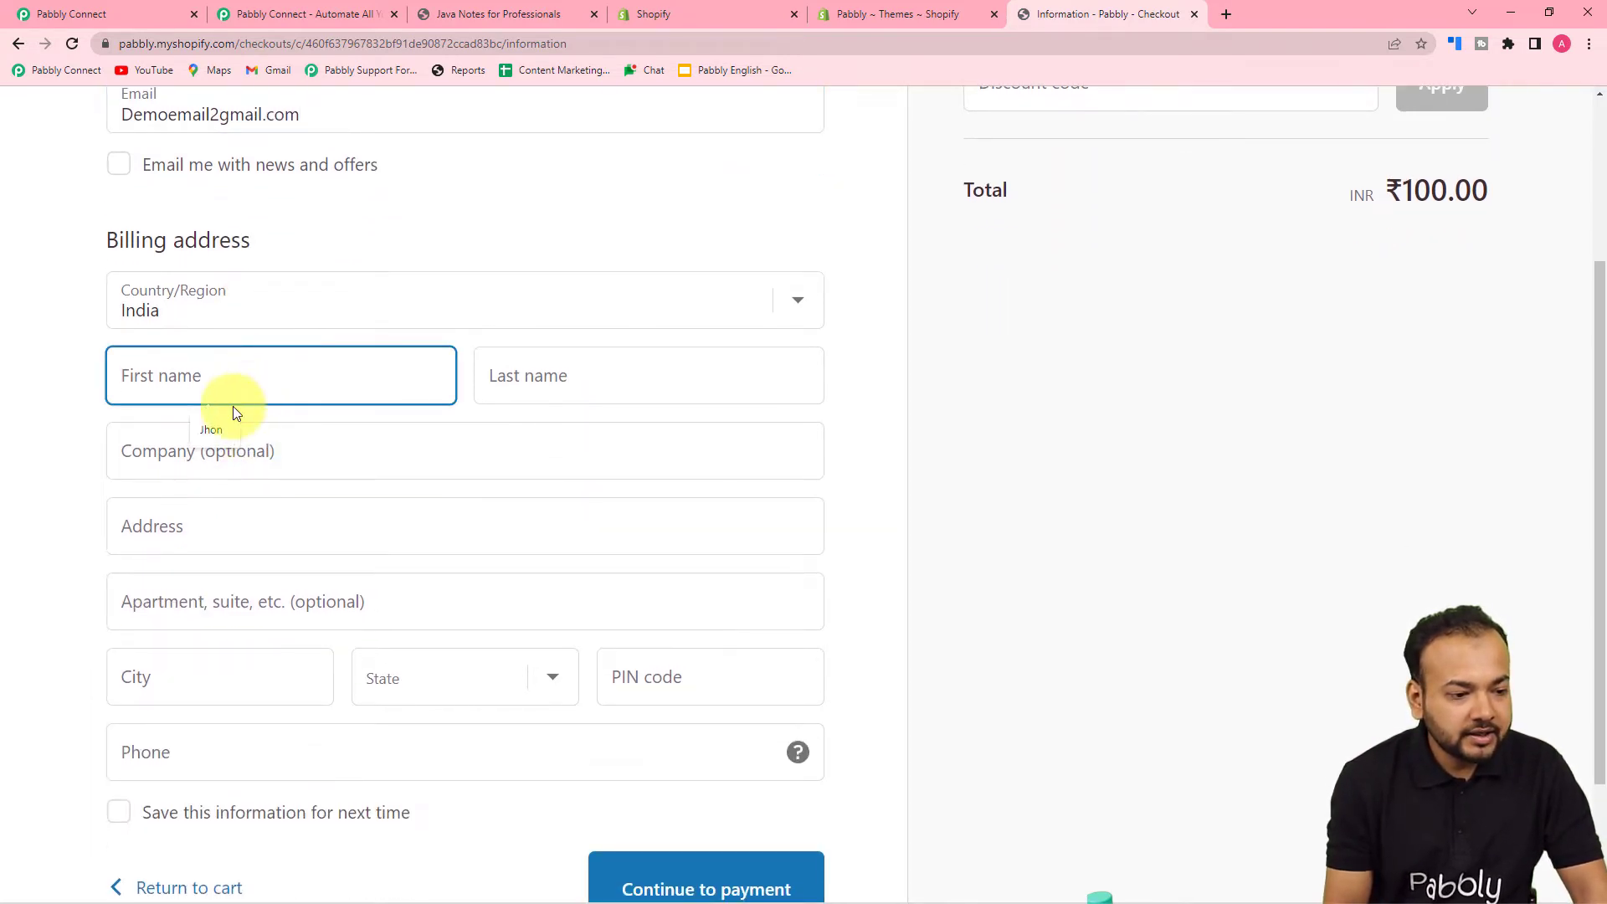
pyautogui.click(218, 435)
pyautogui.click(595, 374)
pyautogui.write('Cena')
pyautogui.click(330, 528)
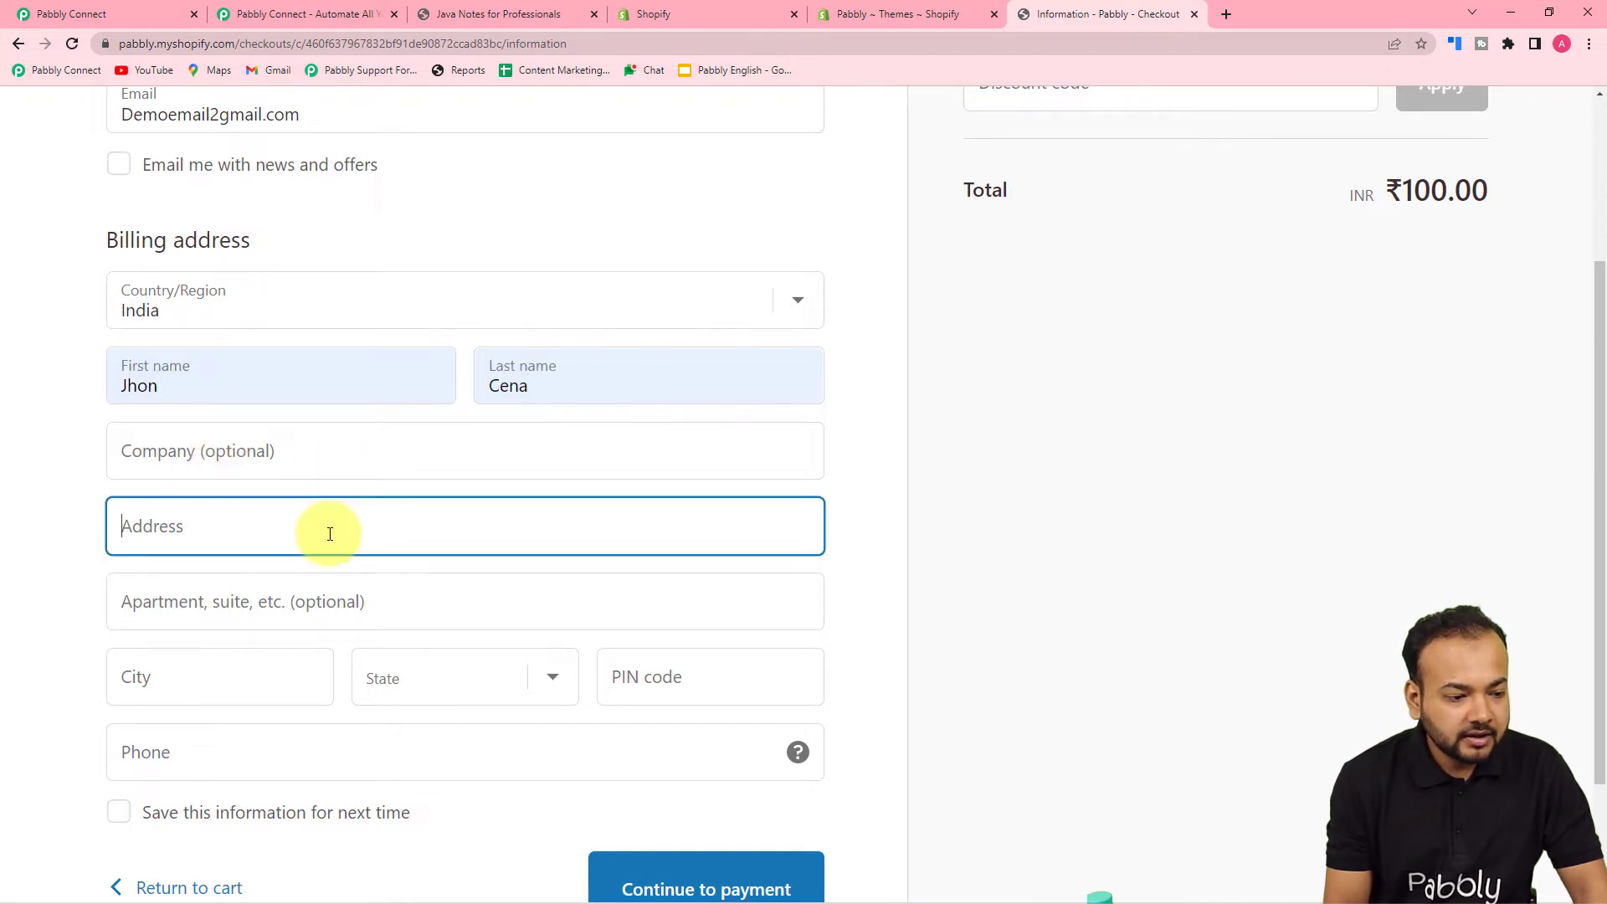
pyautogui.scroll(-2, 315, 552)
pyautogui.click(314, 543)
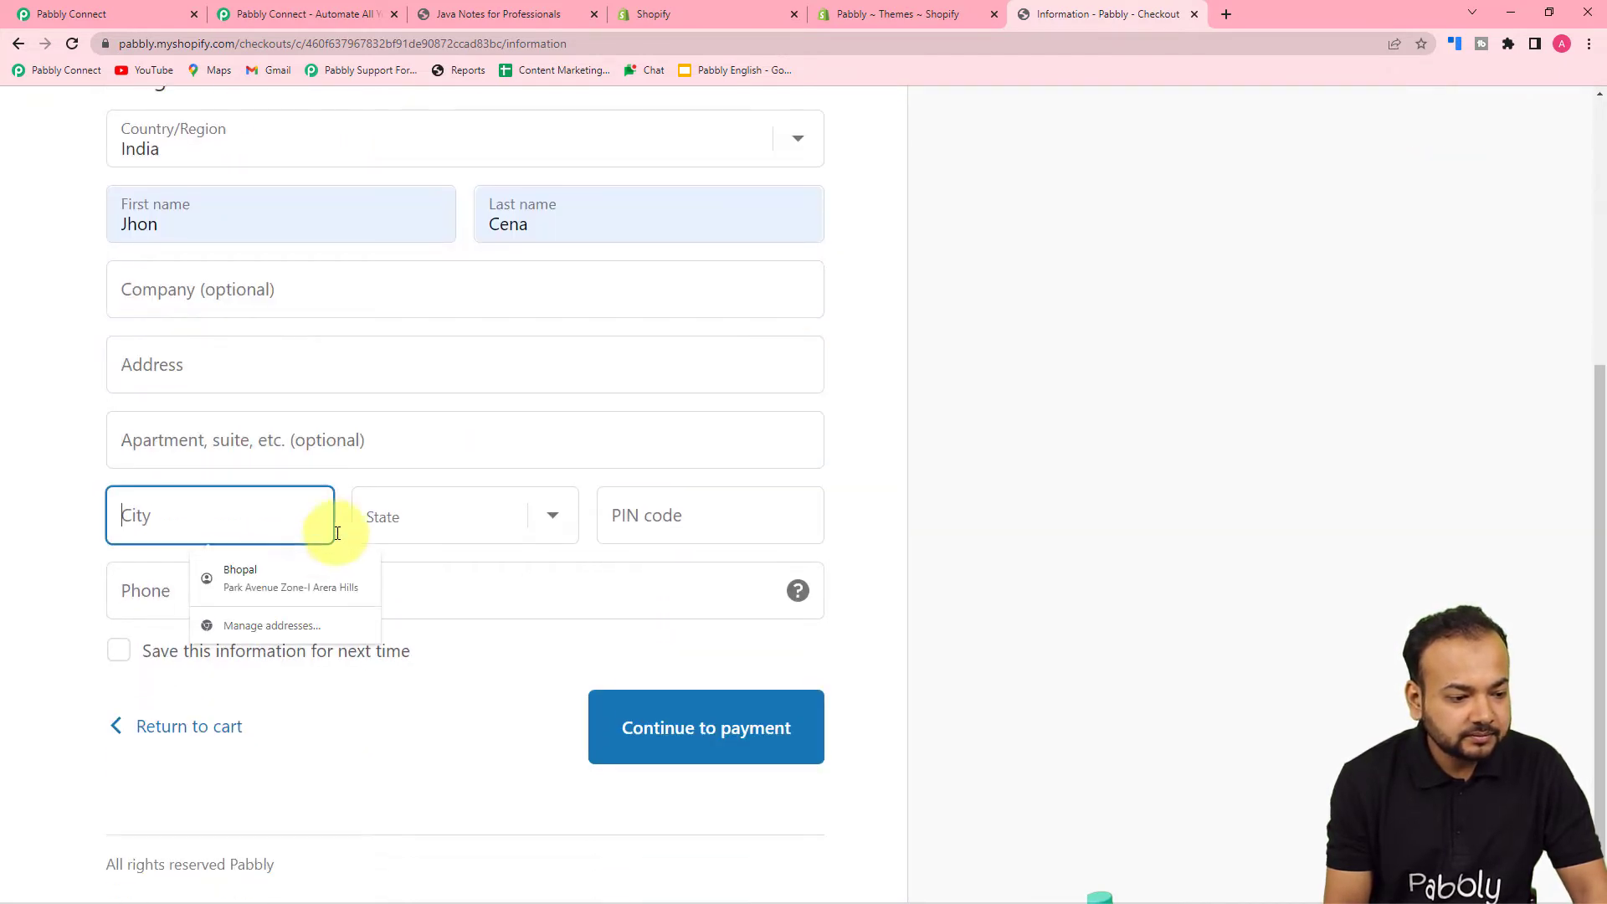
pyautogui.click(281, 567)
pyautogui.click(2, 423)
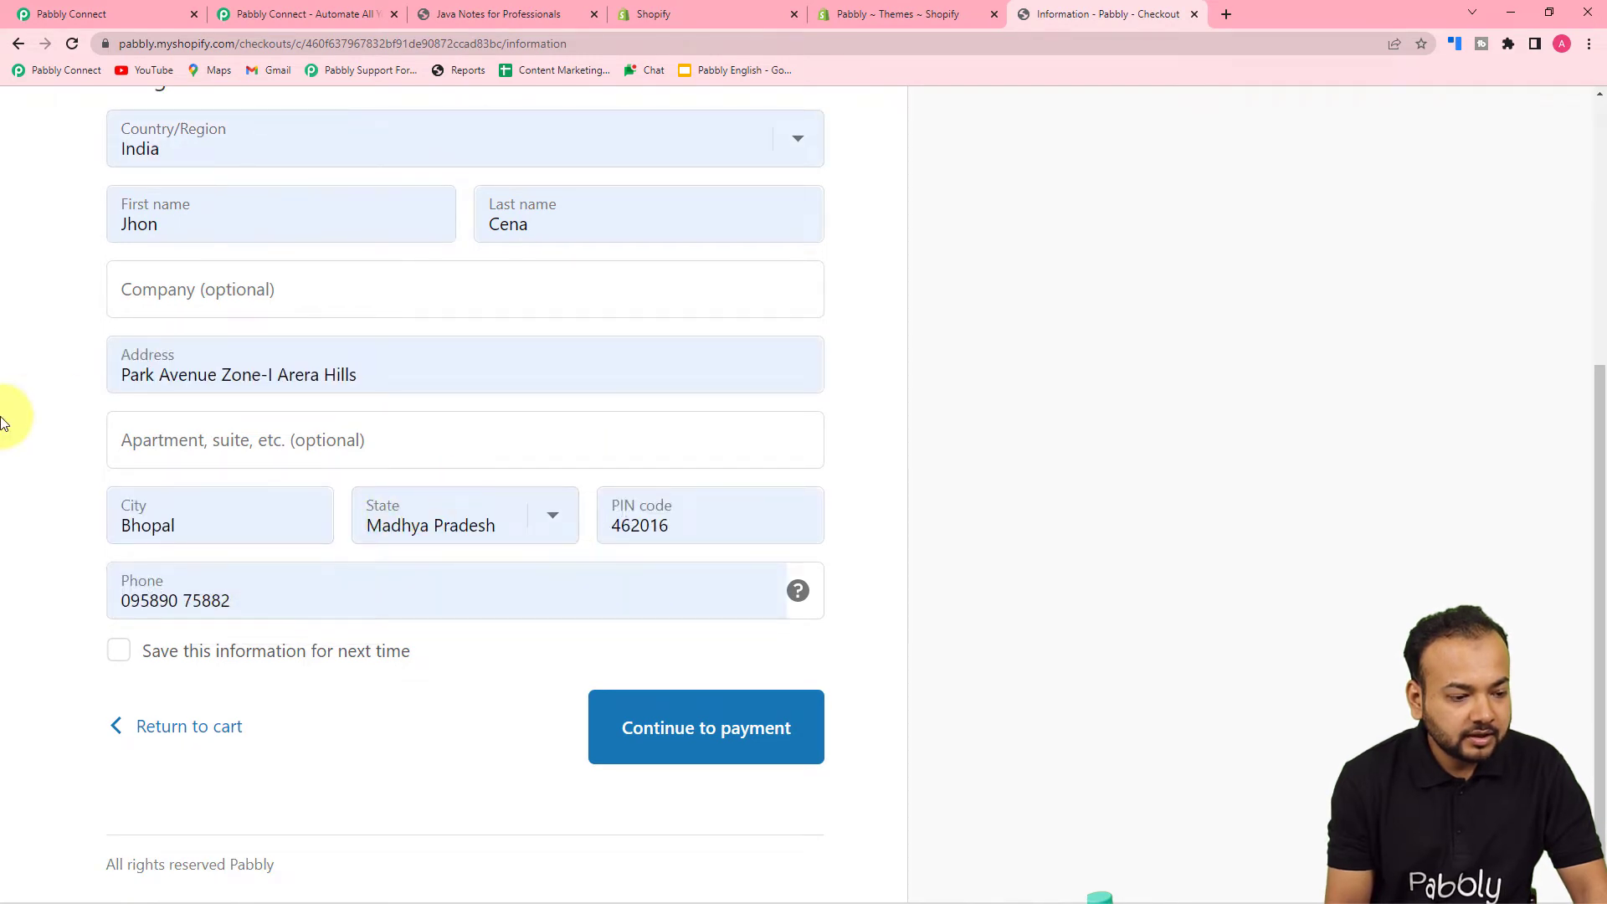
# - Fix the invalid e-mail by adding '@' and continue to the payment step
pyautogui.click(696, 746)
pyautogui.scroll(1, 975, 516)
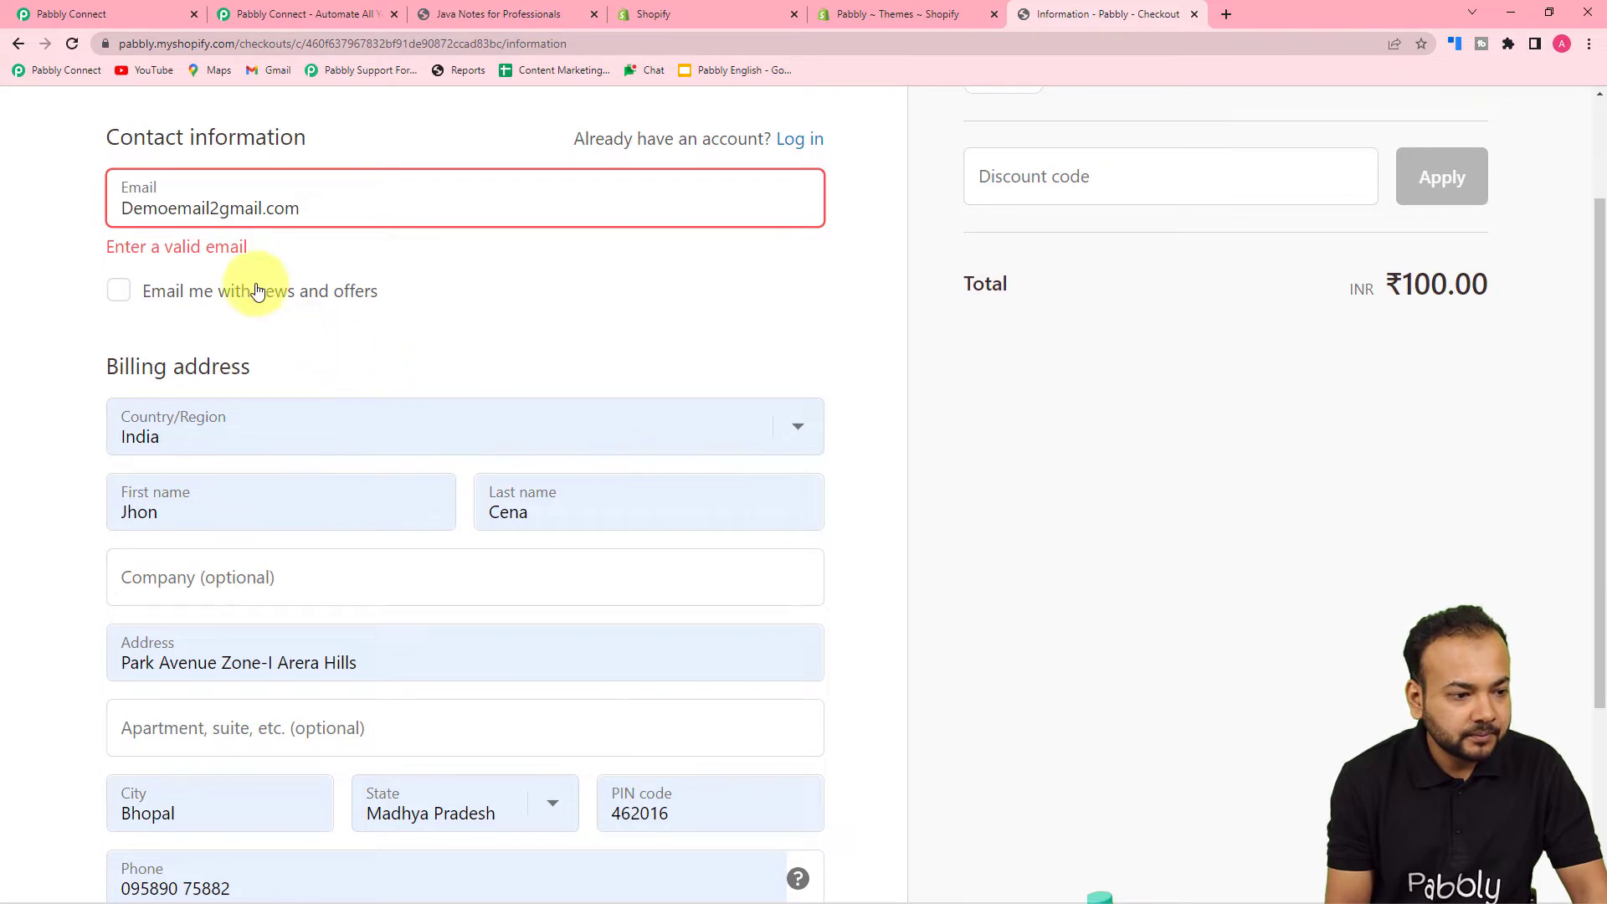
pyautogui.click(224, 210)
pyautogui.press('BackSpace')
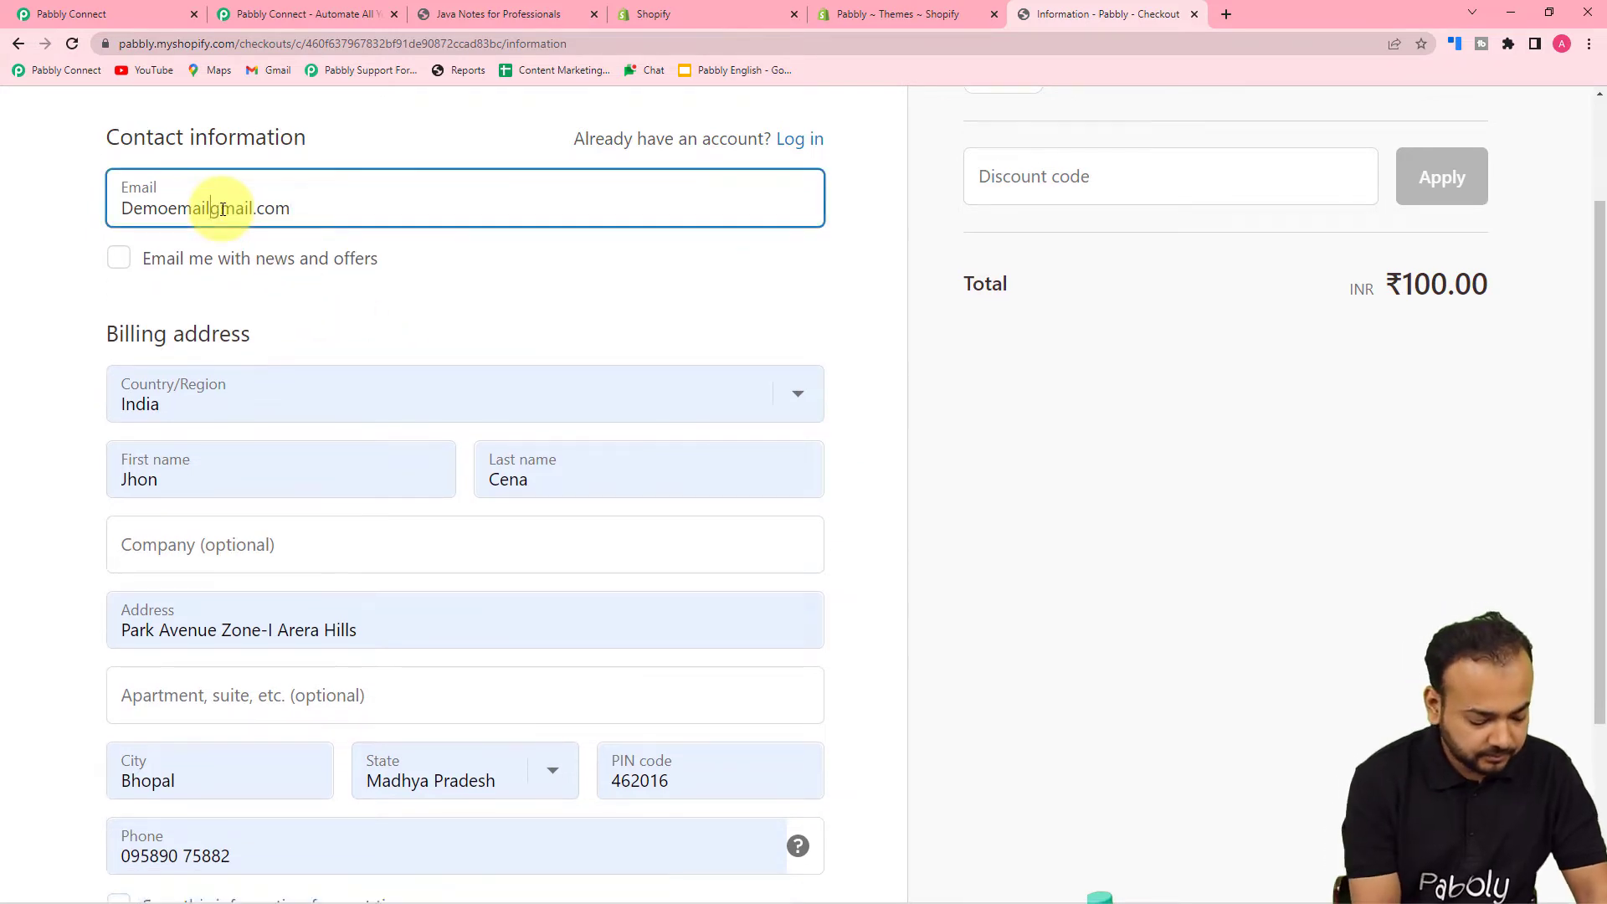
pyautogui.write('@')
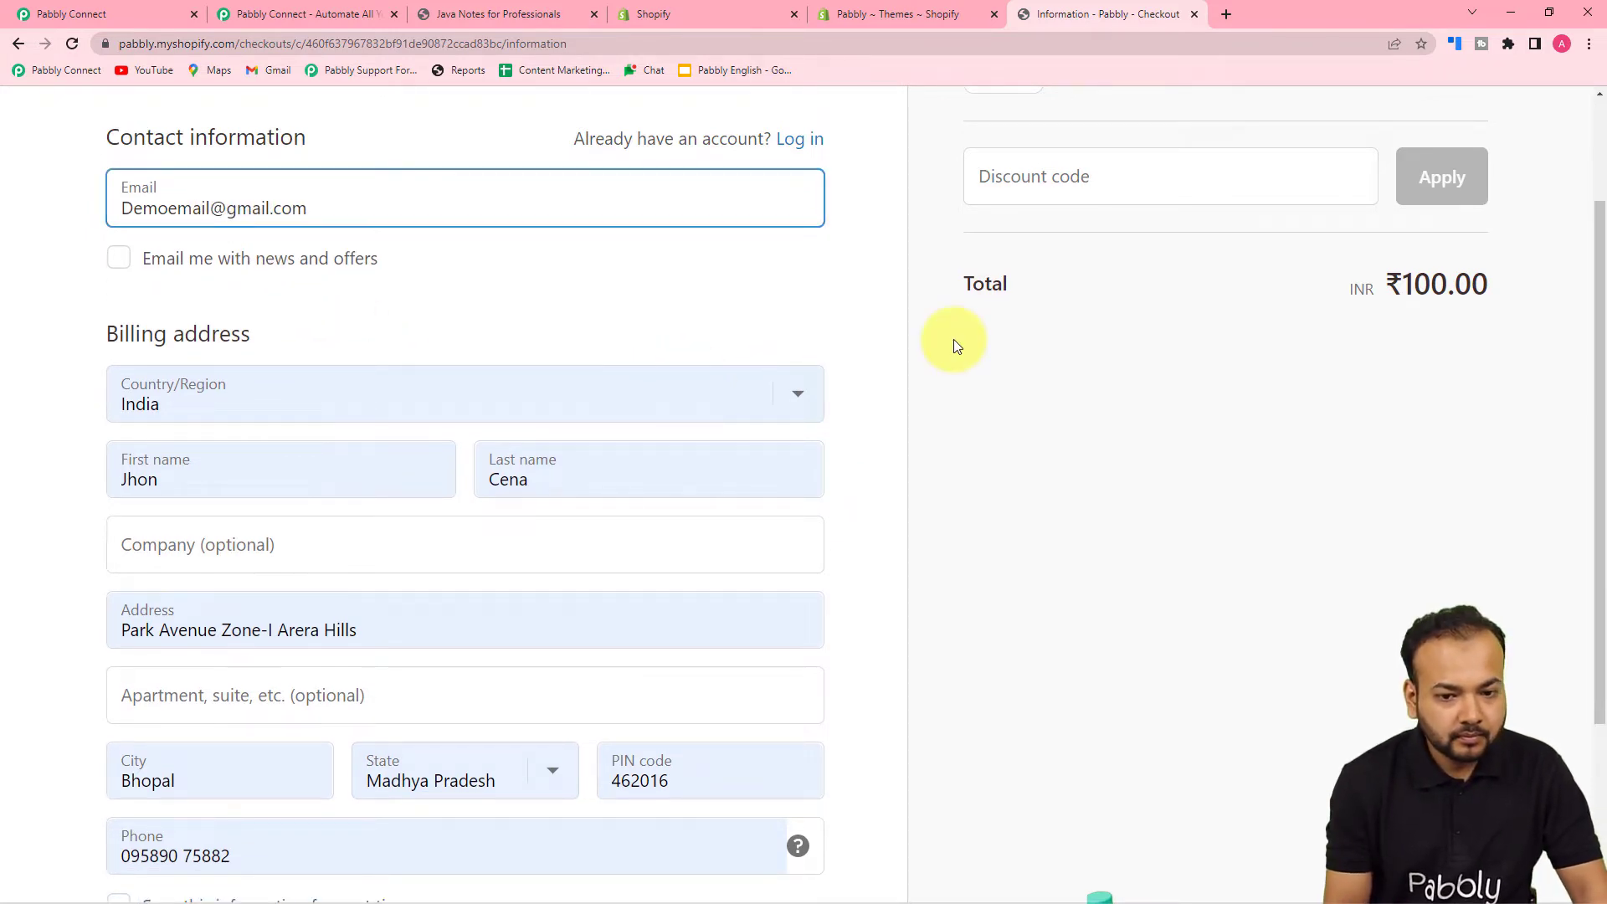
pyautogui.click(953, 339)
pyautogui.scroll(-3, 952, 339)
pyautogui.click(642, 721)
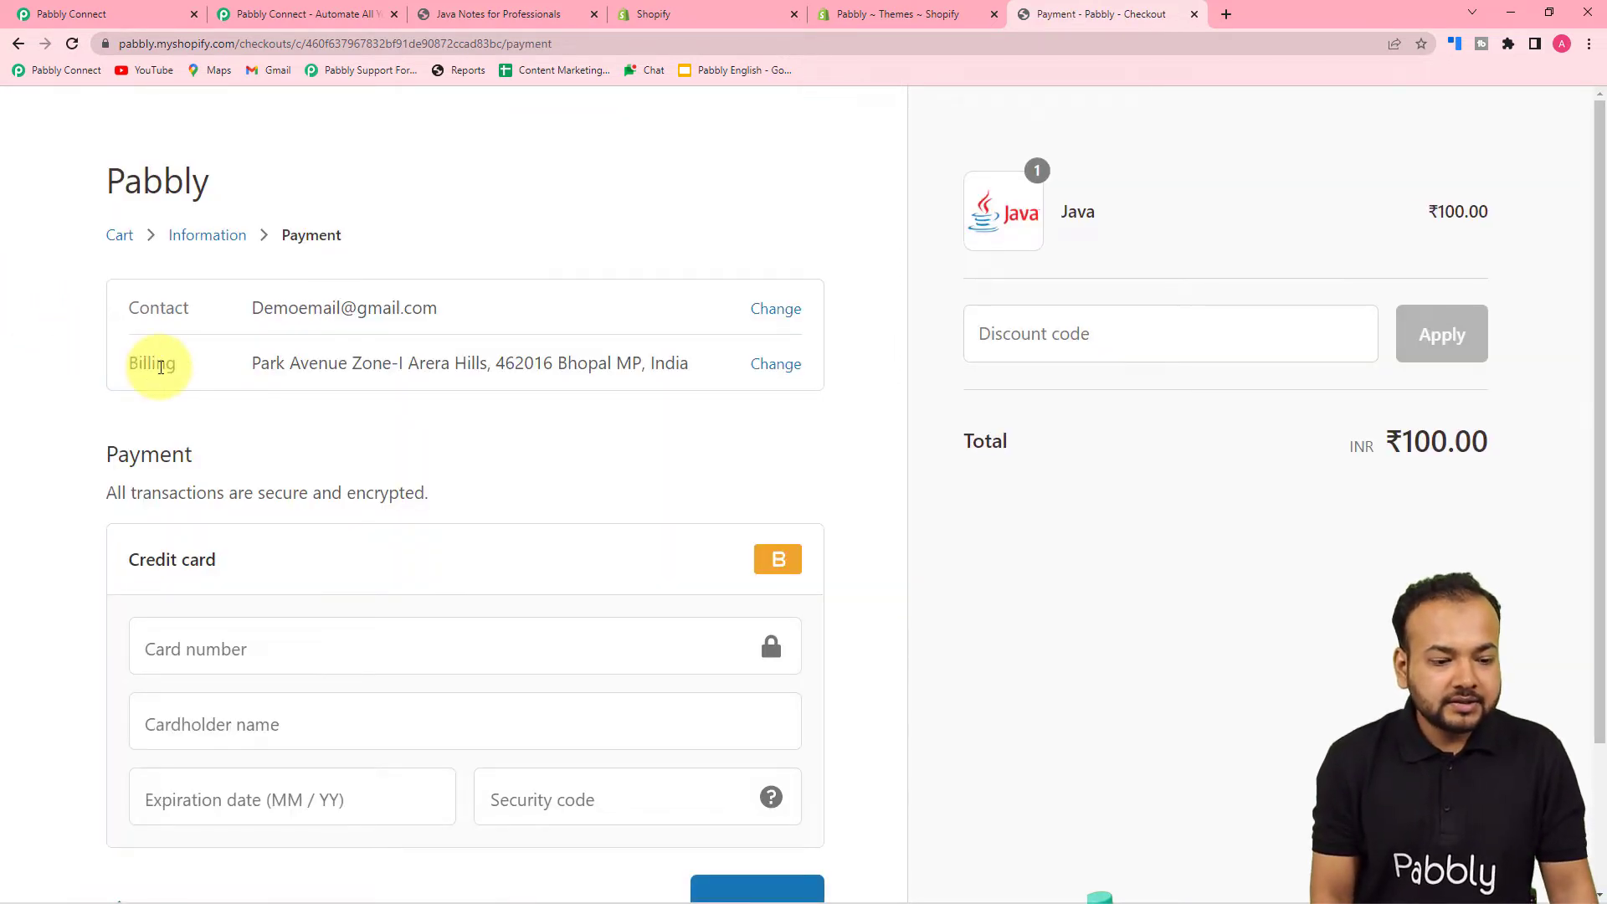
# - Enter the test card number, the cardholder's name and the card's expiry date
pyautogui.scroll(-2, 154, 364)
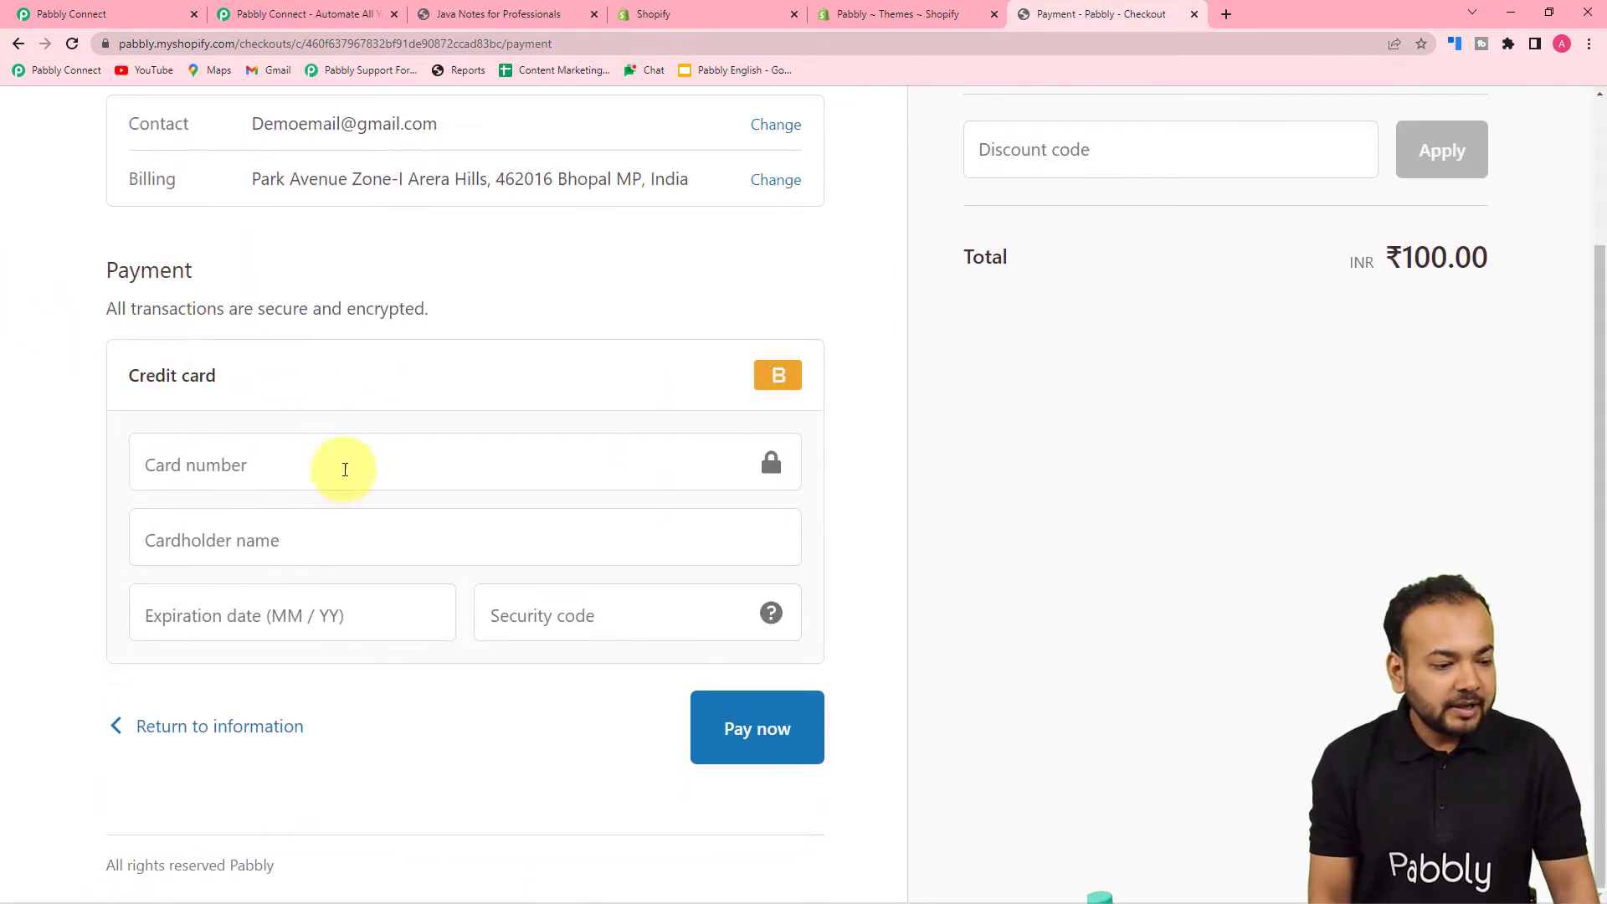
pyautogui.click(307, 478)
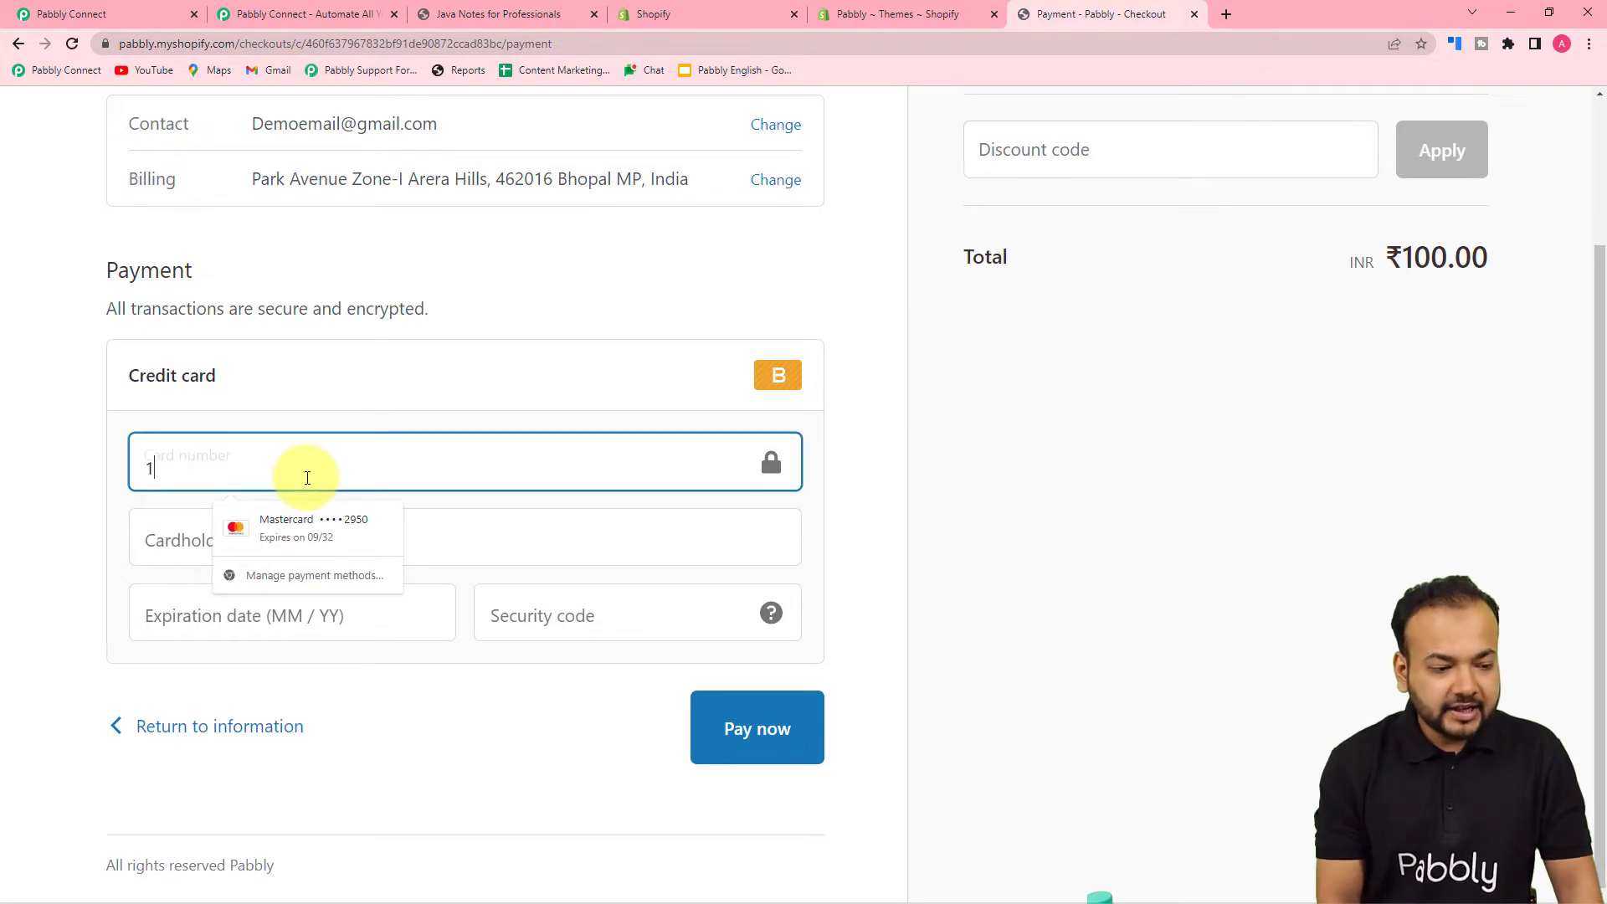
pyautogui.click(161, 539)
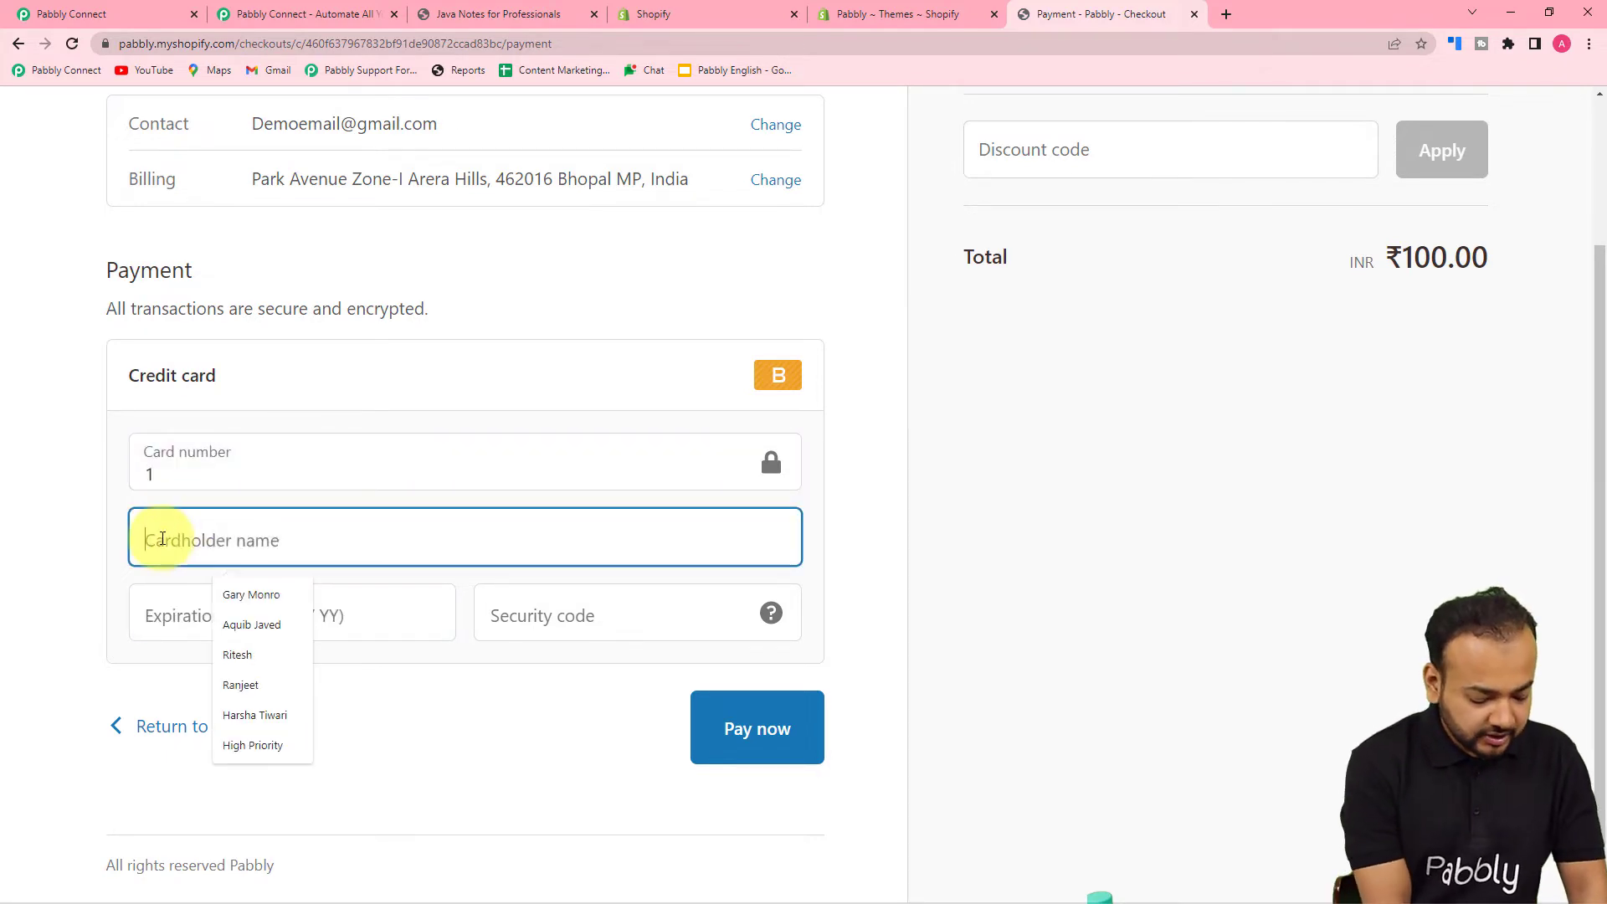
pyautogui.write('jhon')
pyautogui.click(220, 596)
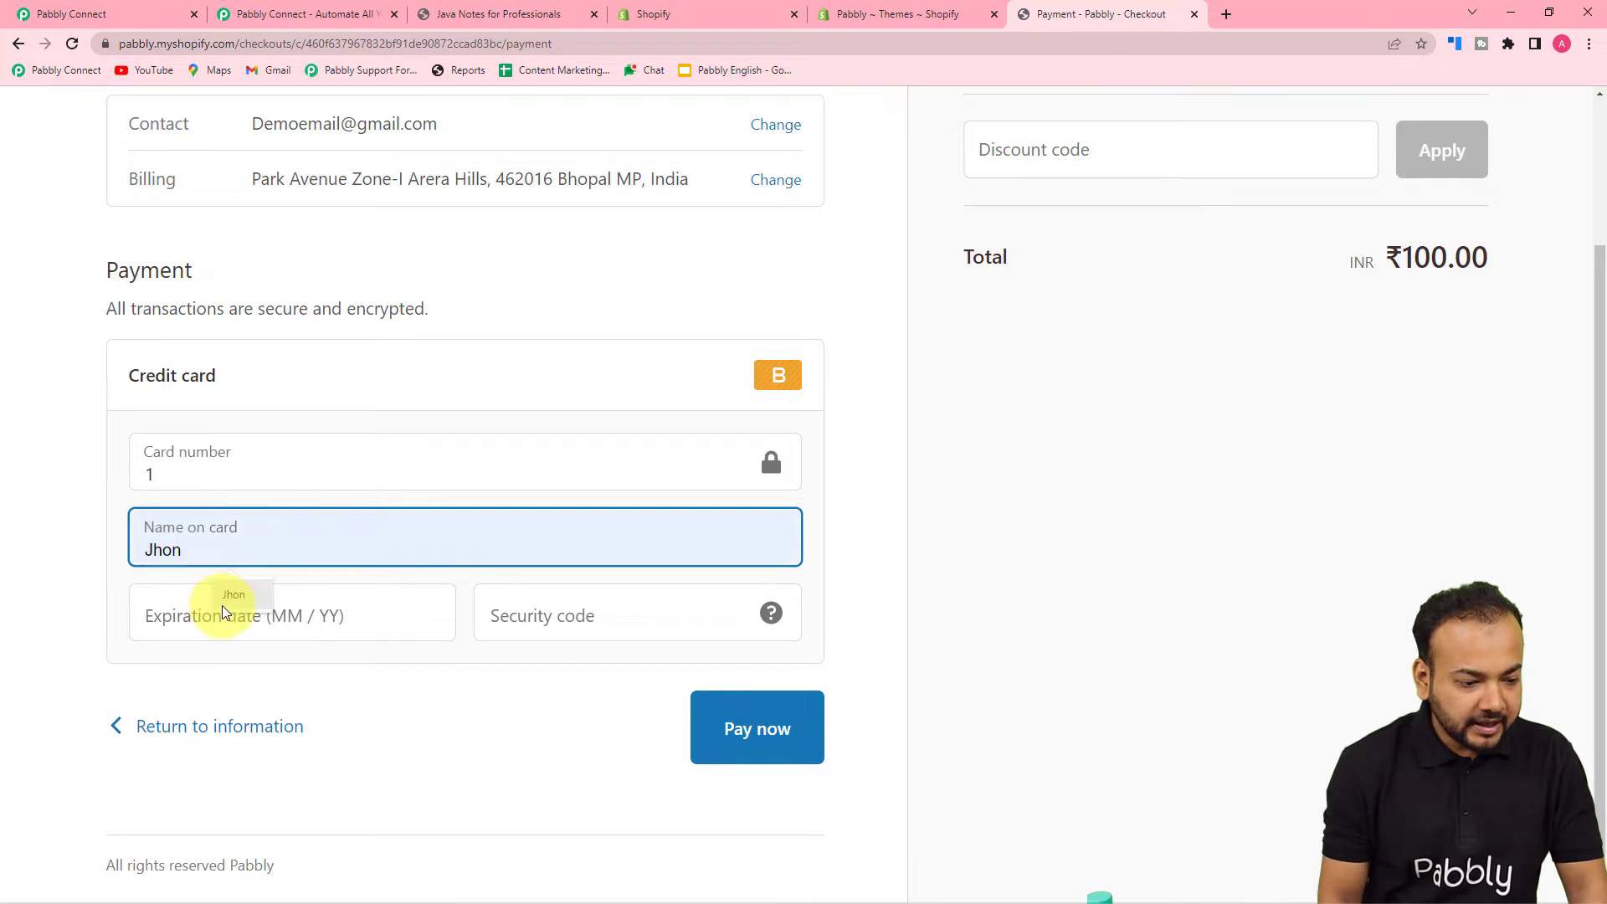
pyautogui.click(219, 613)
pyautogui.write('0125')
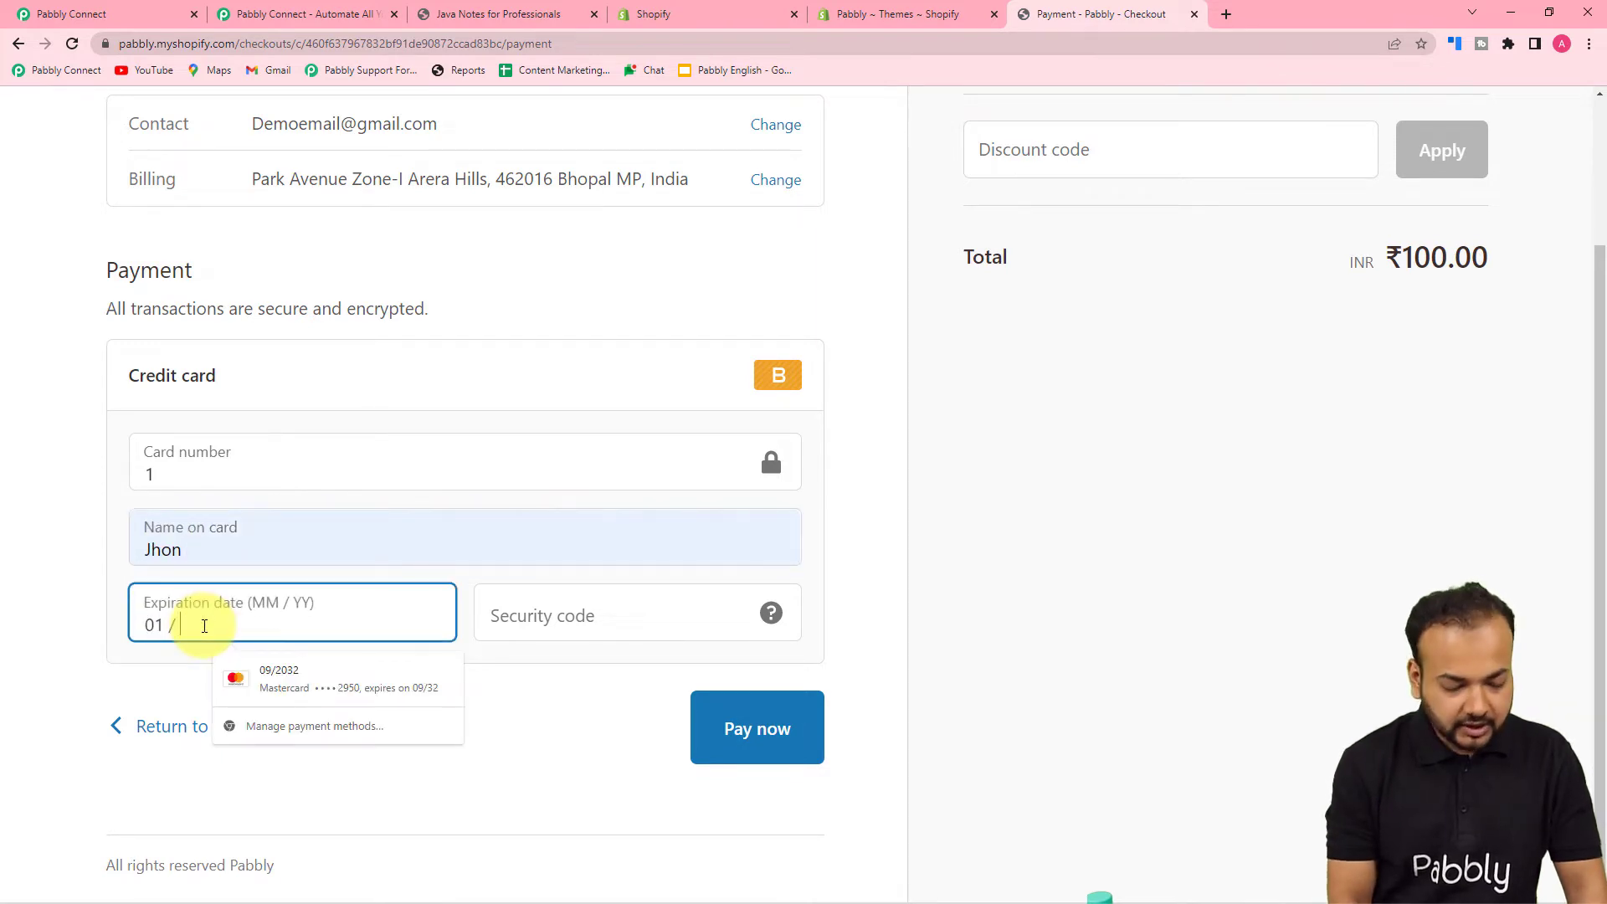
# - Add the security code, pay the ₹100.00 order, and return to Pabbly Connect
pyautogui.click(547, 624)
pyautogui.write('111')
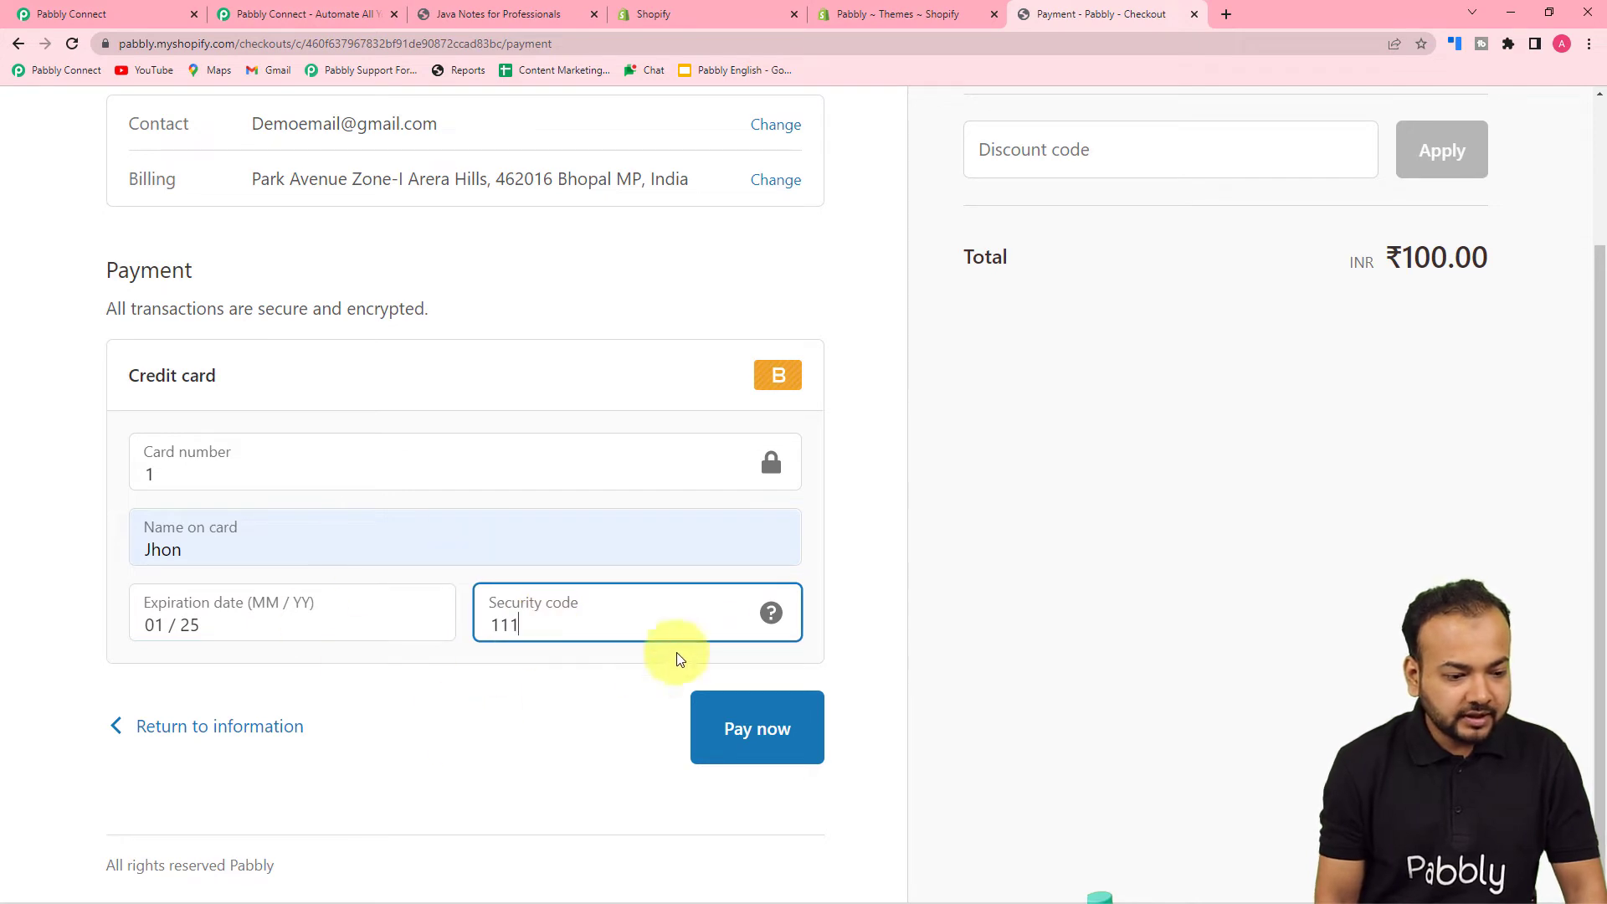
pyautogui.click(1005, 621)
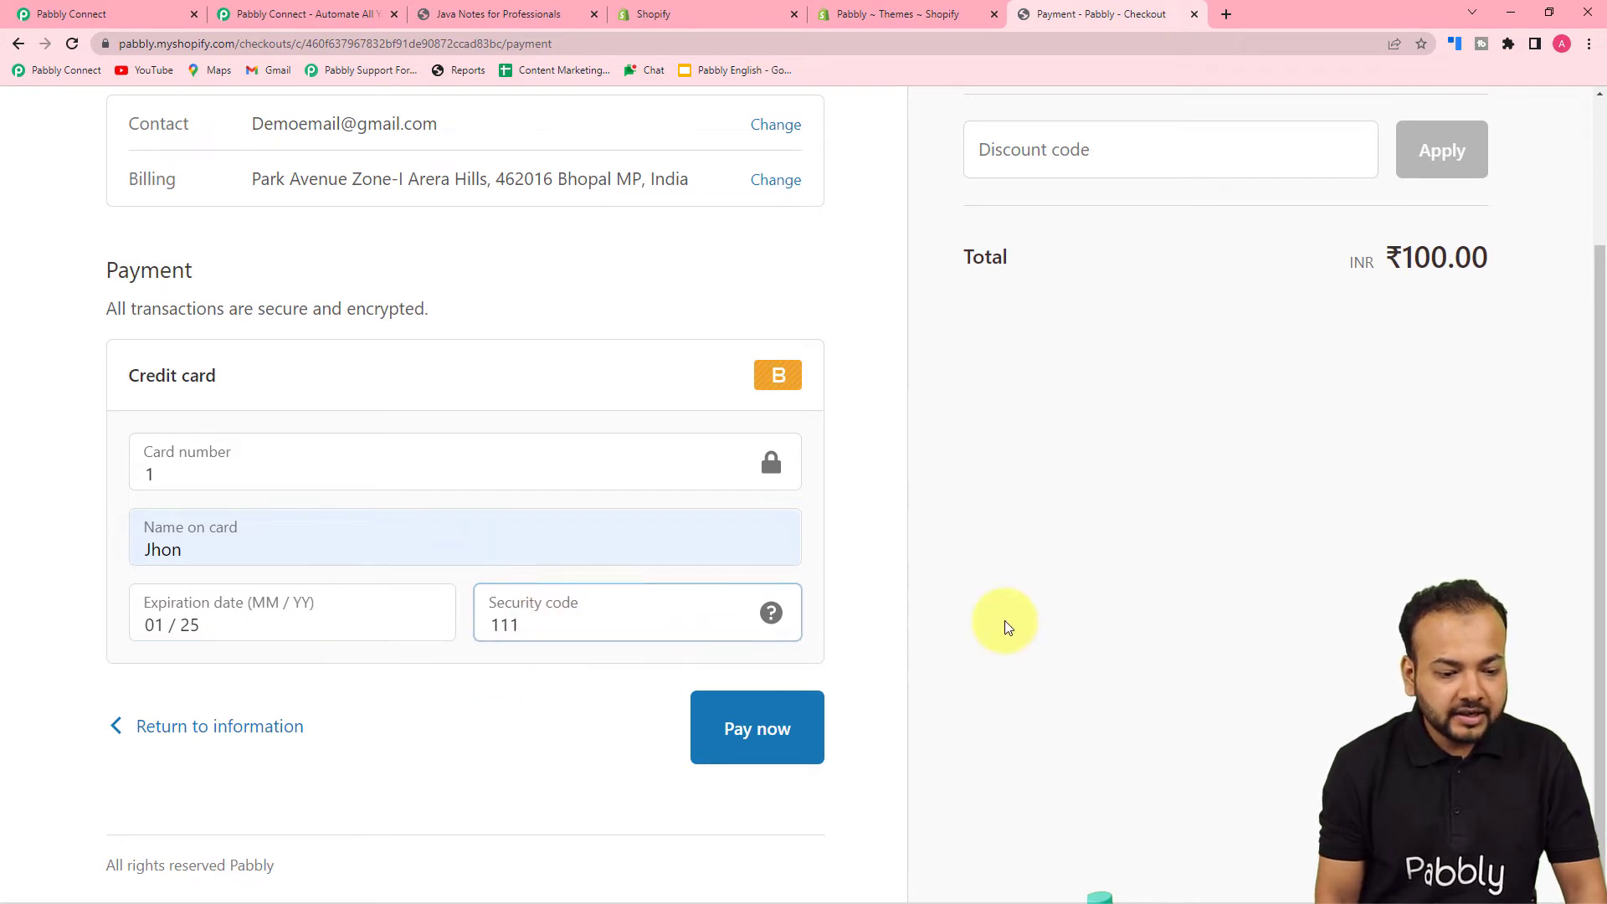
pyautogui.click(742, 728)
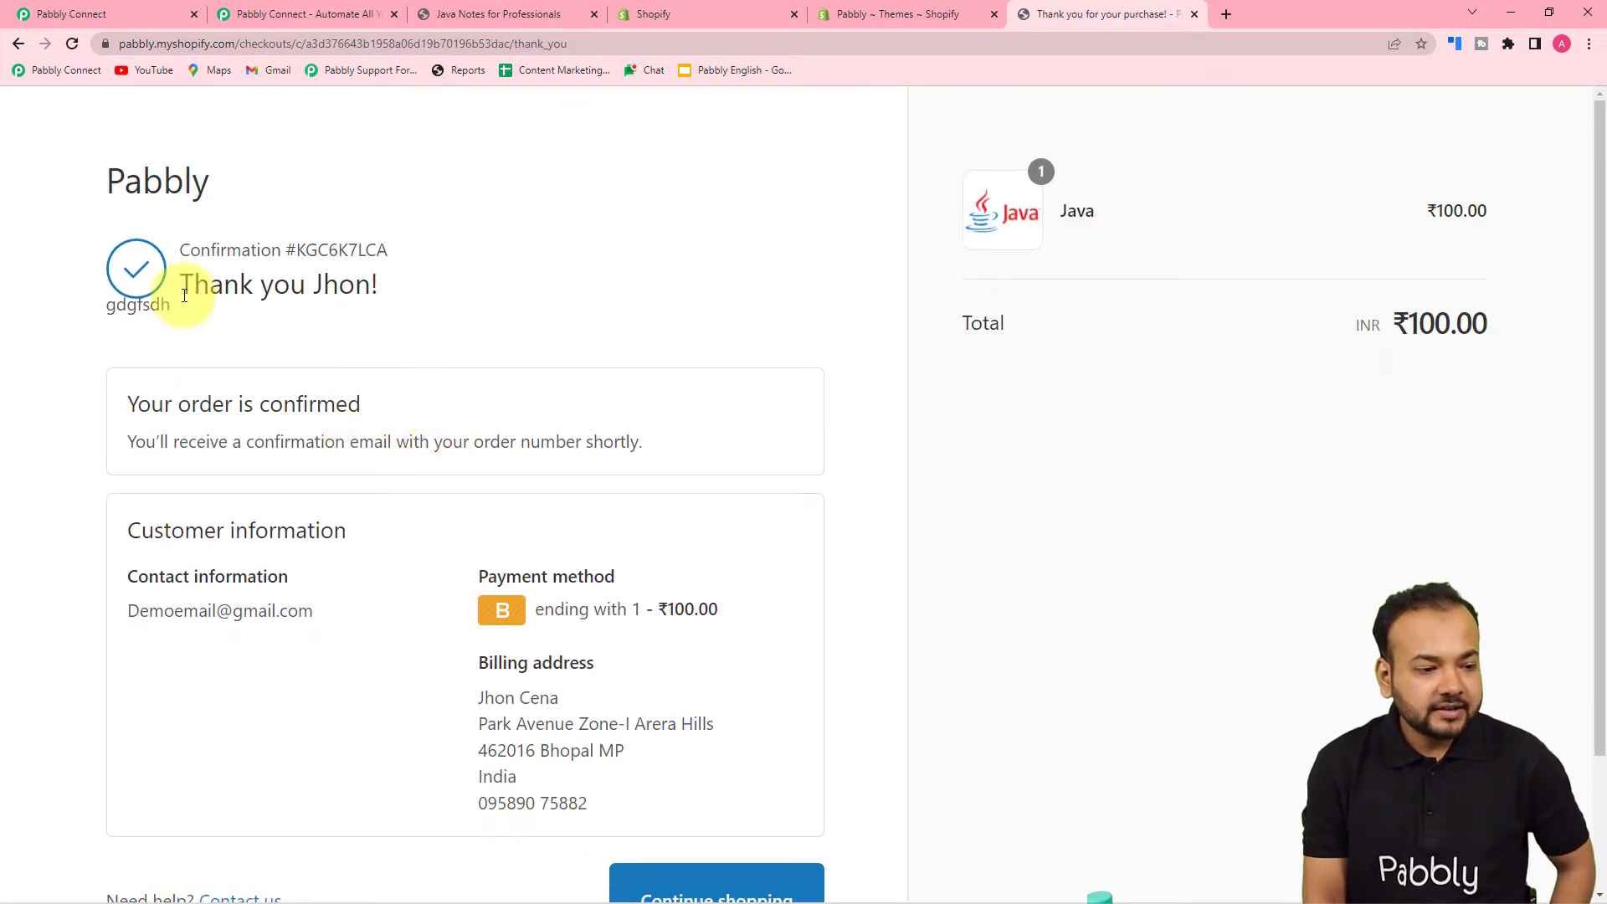
pyautogui.scroll(-1, 370, 350)
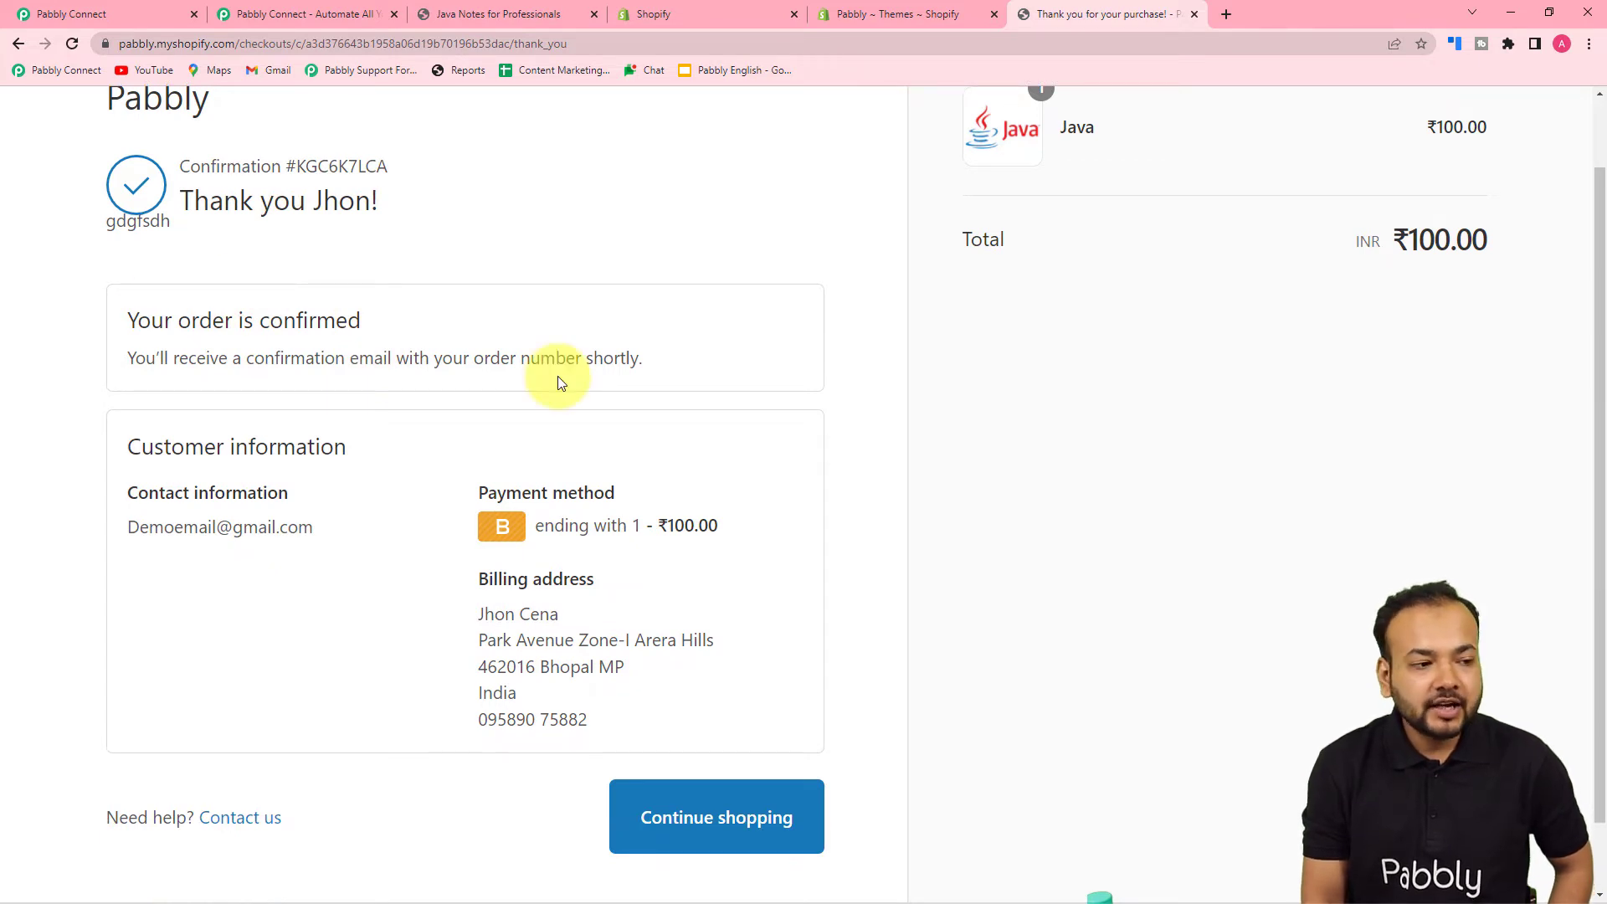
pyautogui.click(49, 15)
pyautogui.scroll(-4, 350, 441)
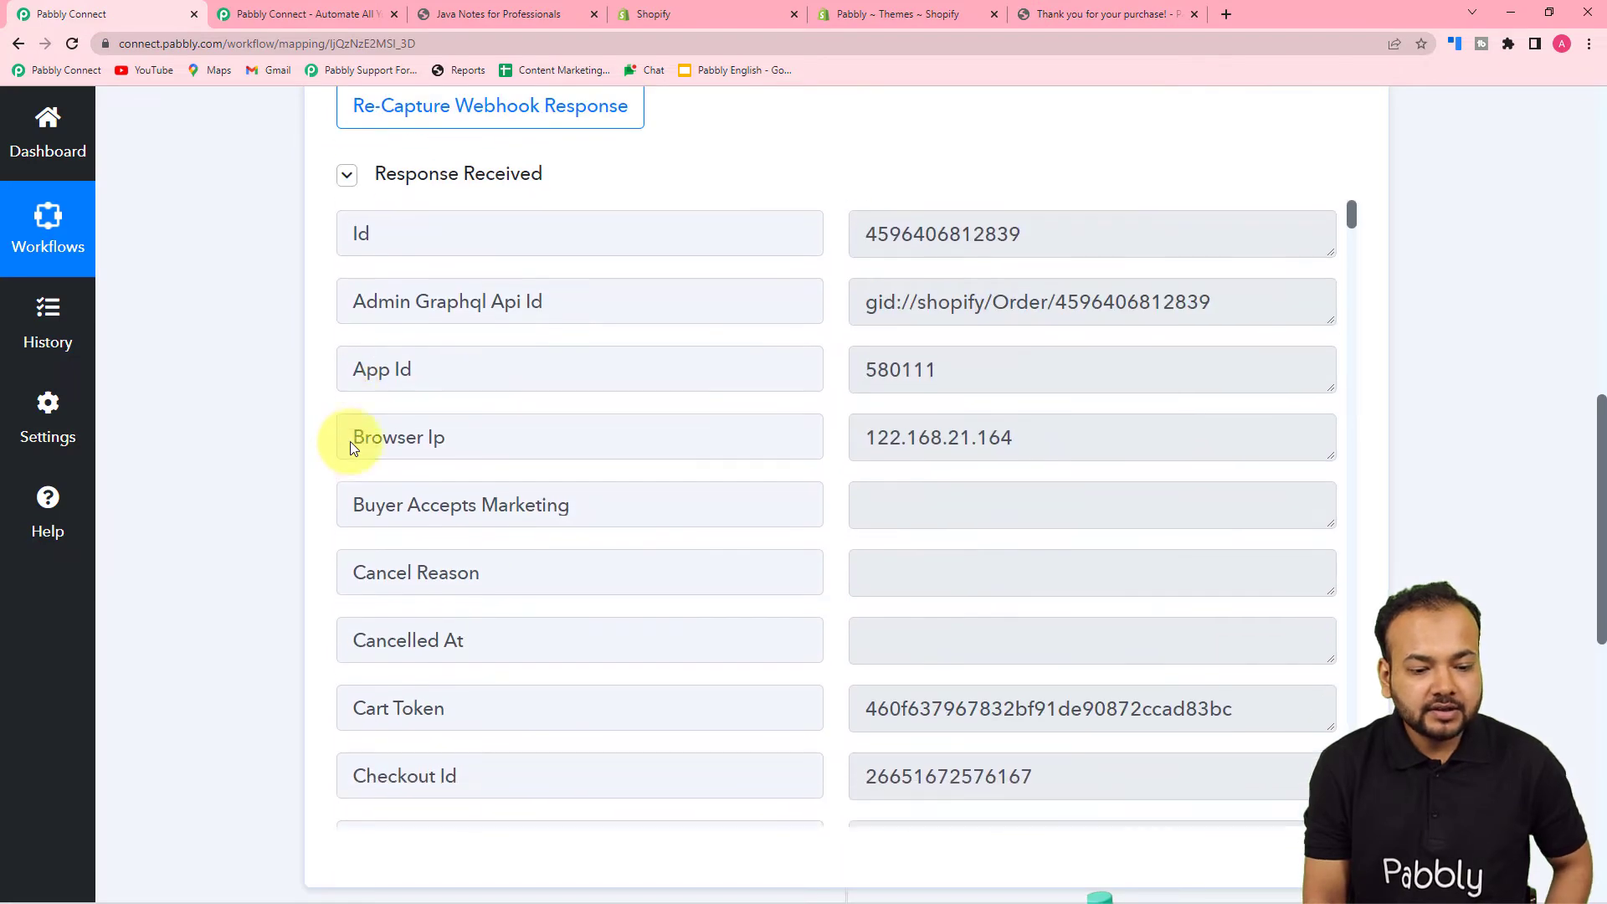
pyautogui.scroll(-4, 787, 430)
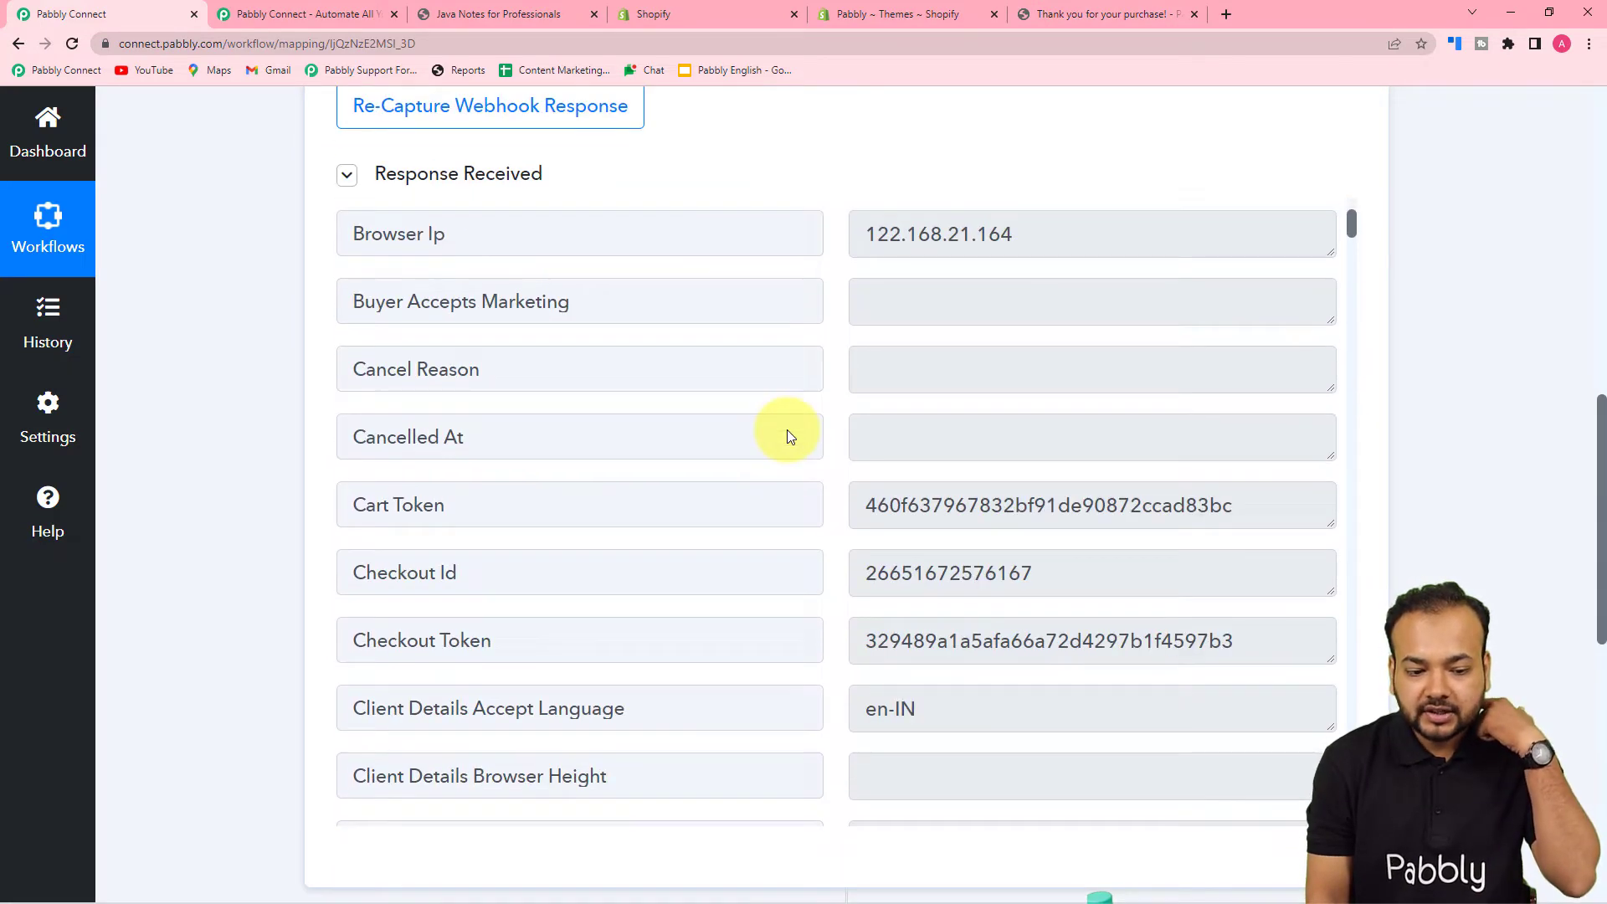
pyautogui.scroll(-8, 786, 430)
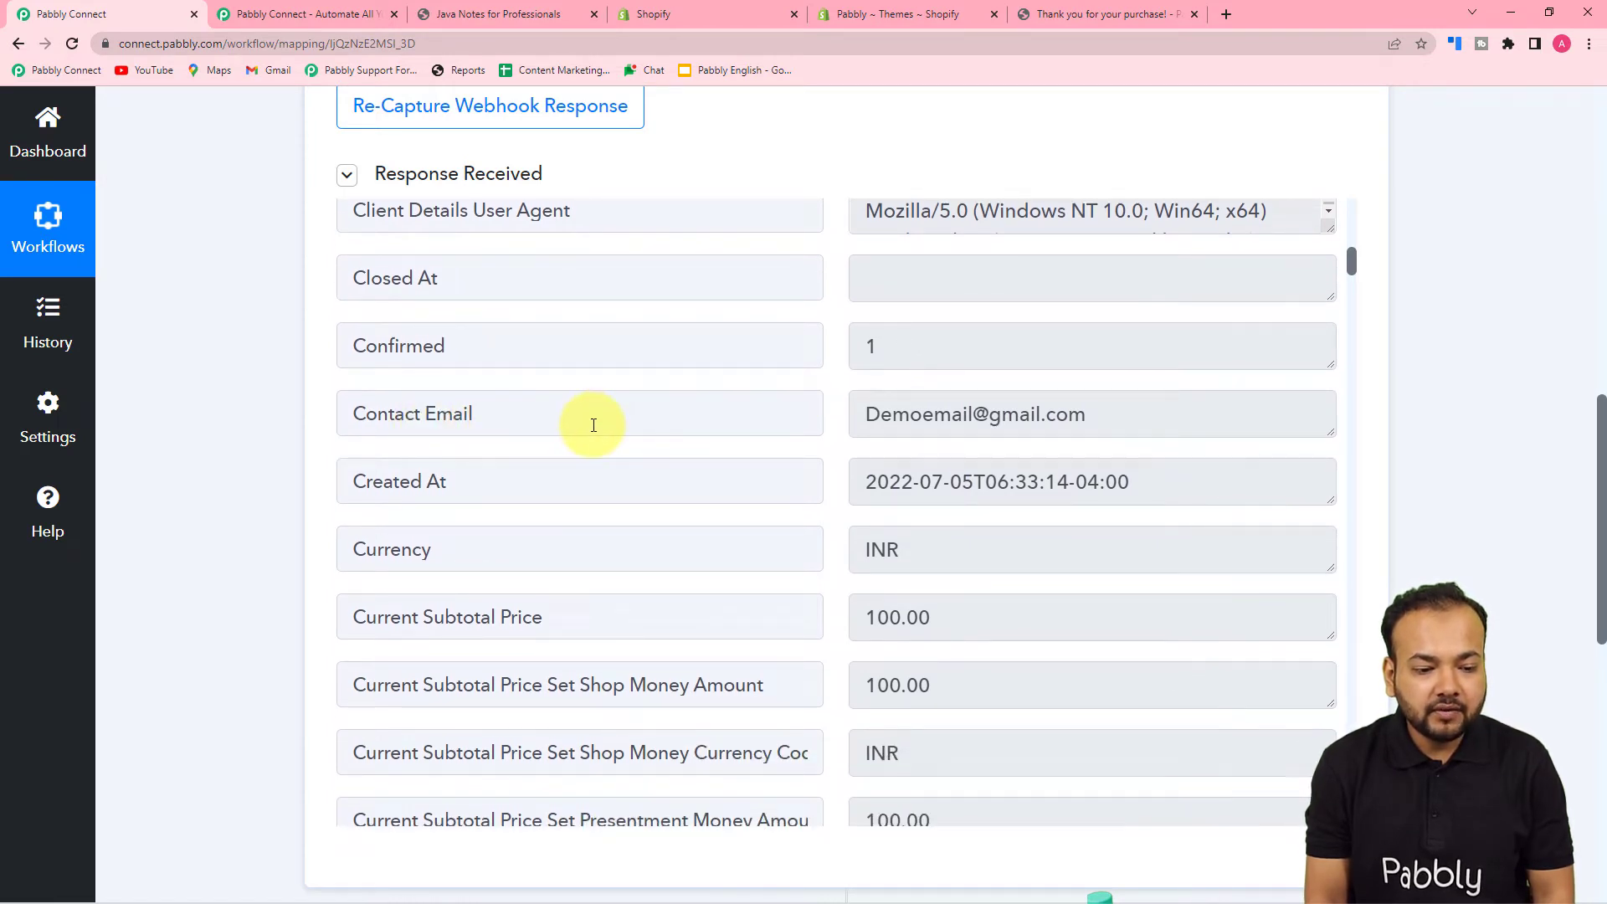
pyautogui.scroll(-1, 593, 425)
pyautogui.scroll(-2, 593, 425)
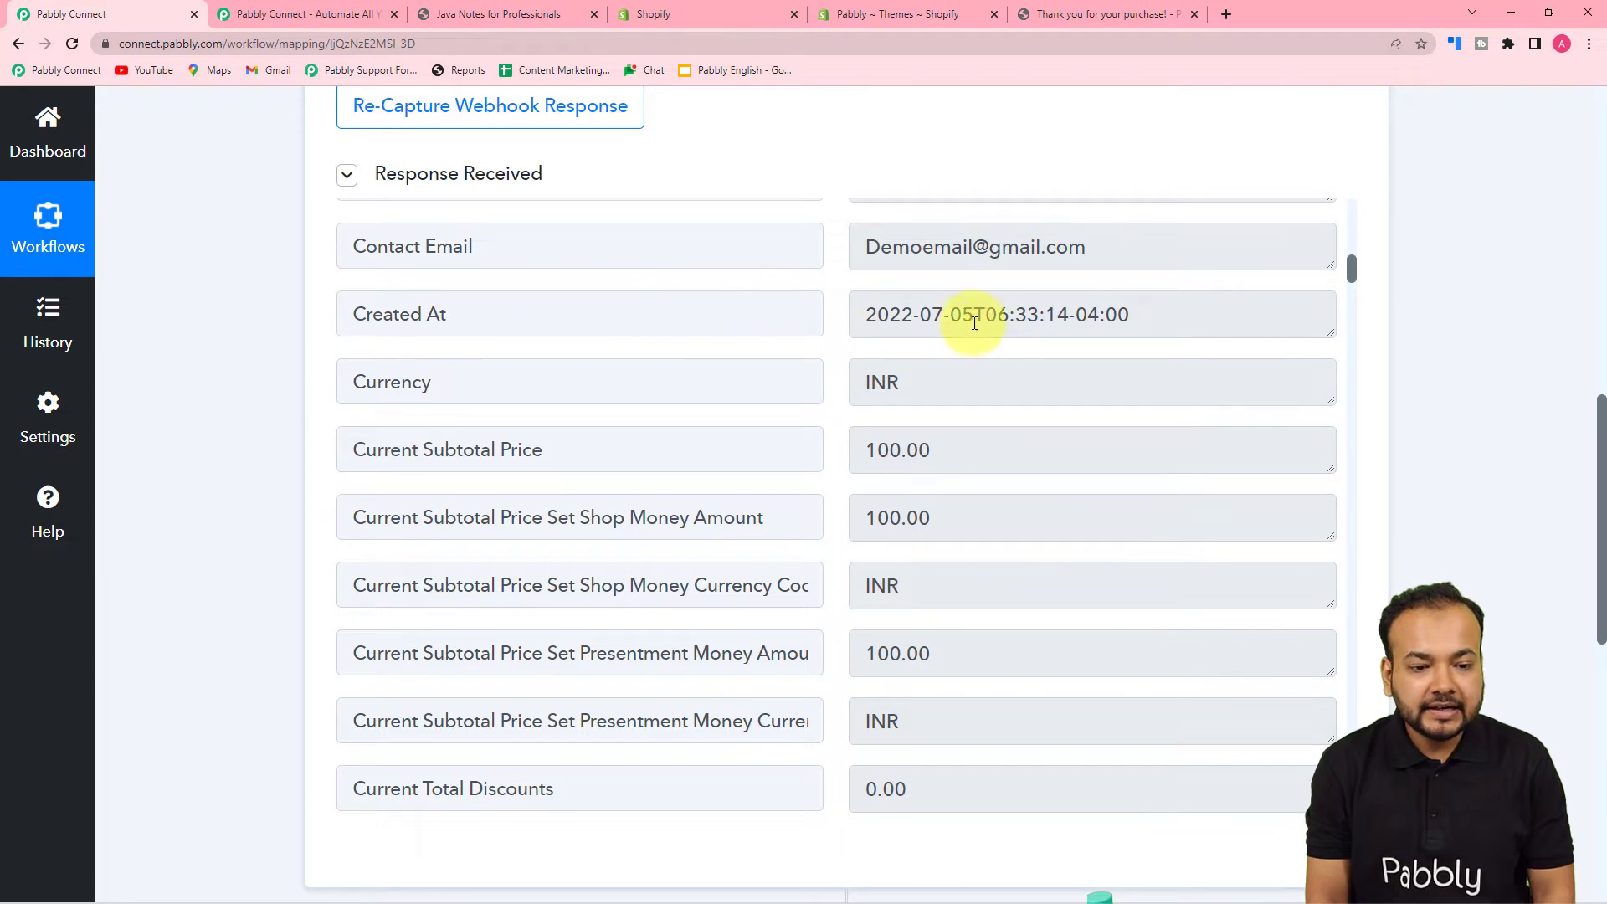
pyautogui.scroll(-5, 725, 494)
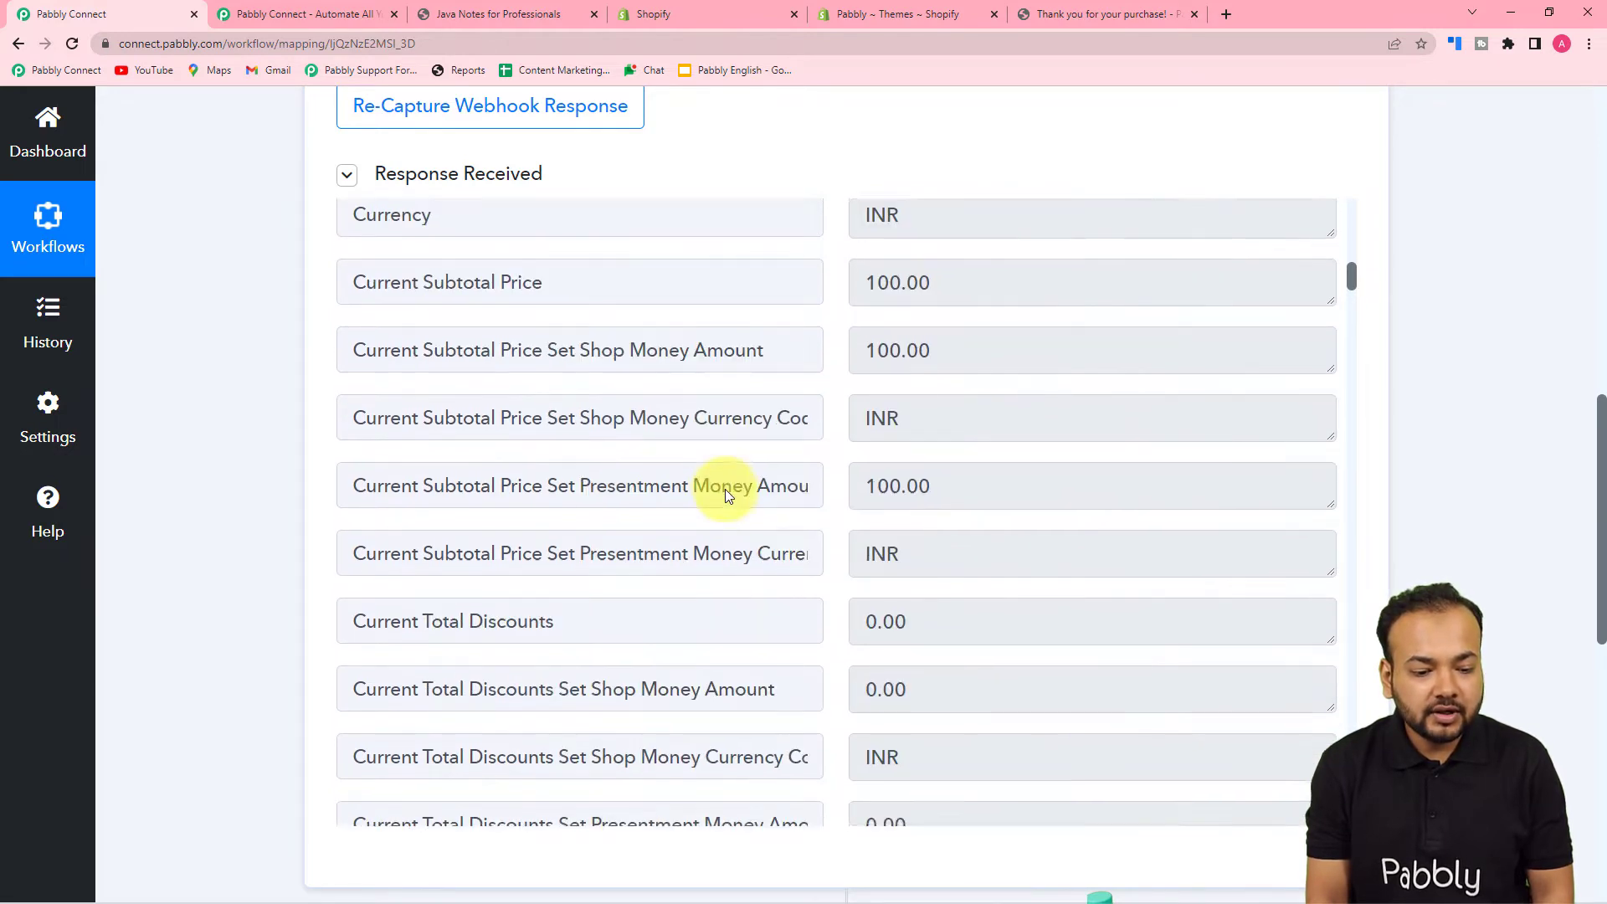
pyautogui.scroll(-14, 725, 492)
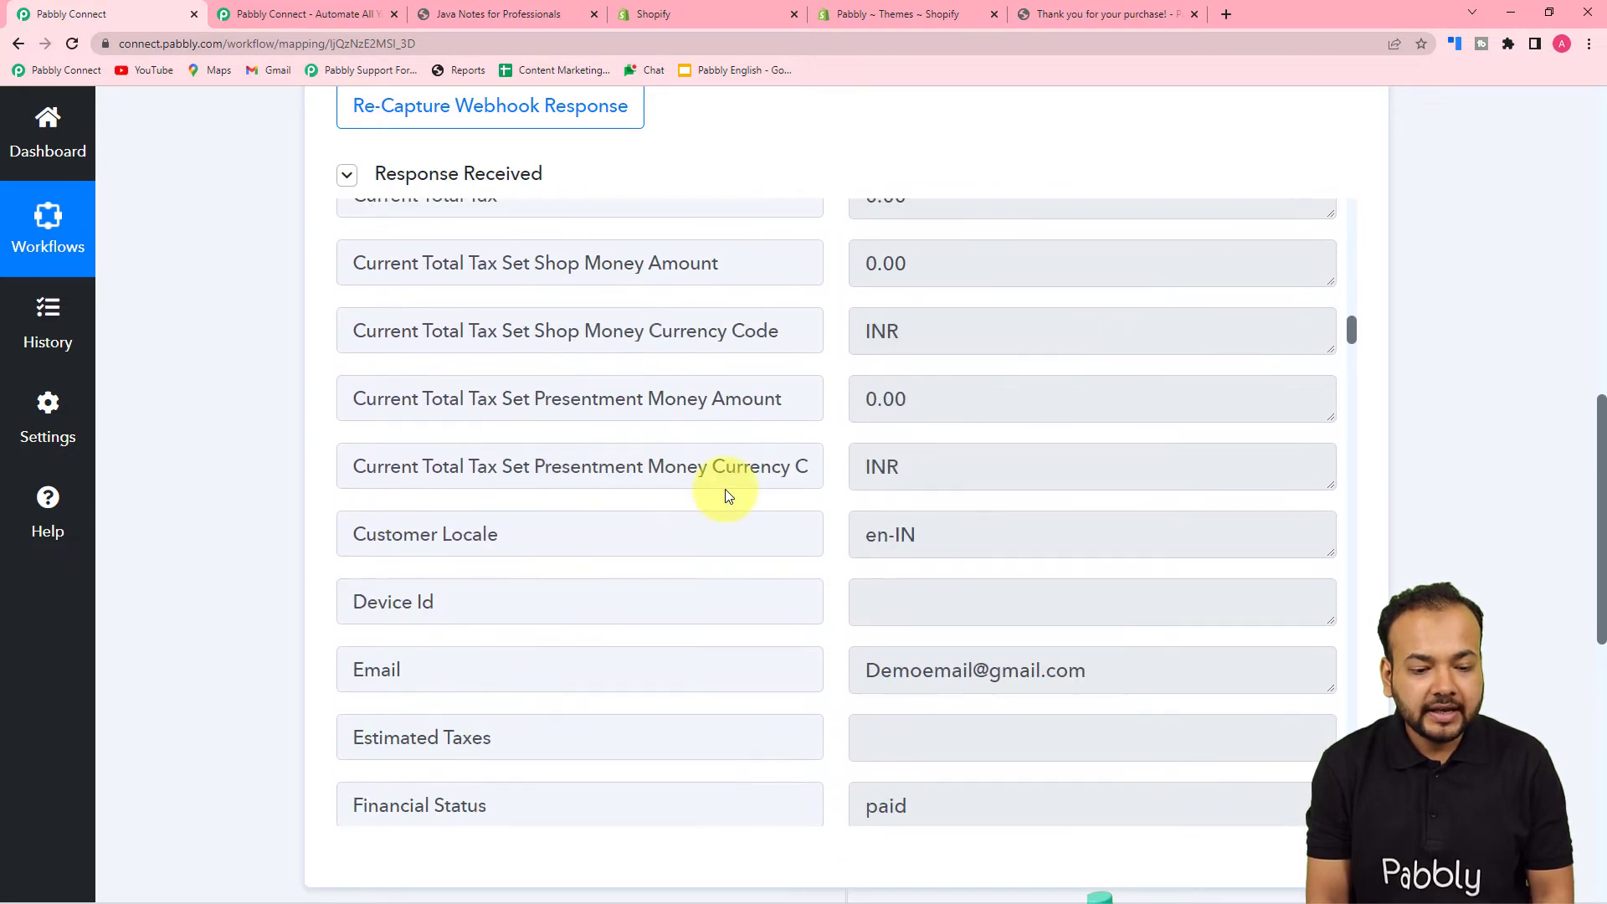
pyautogui.scroll(-14, 725, 488)
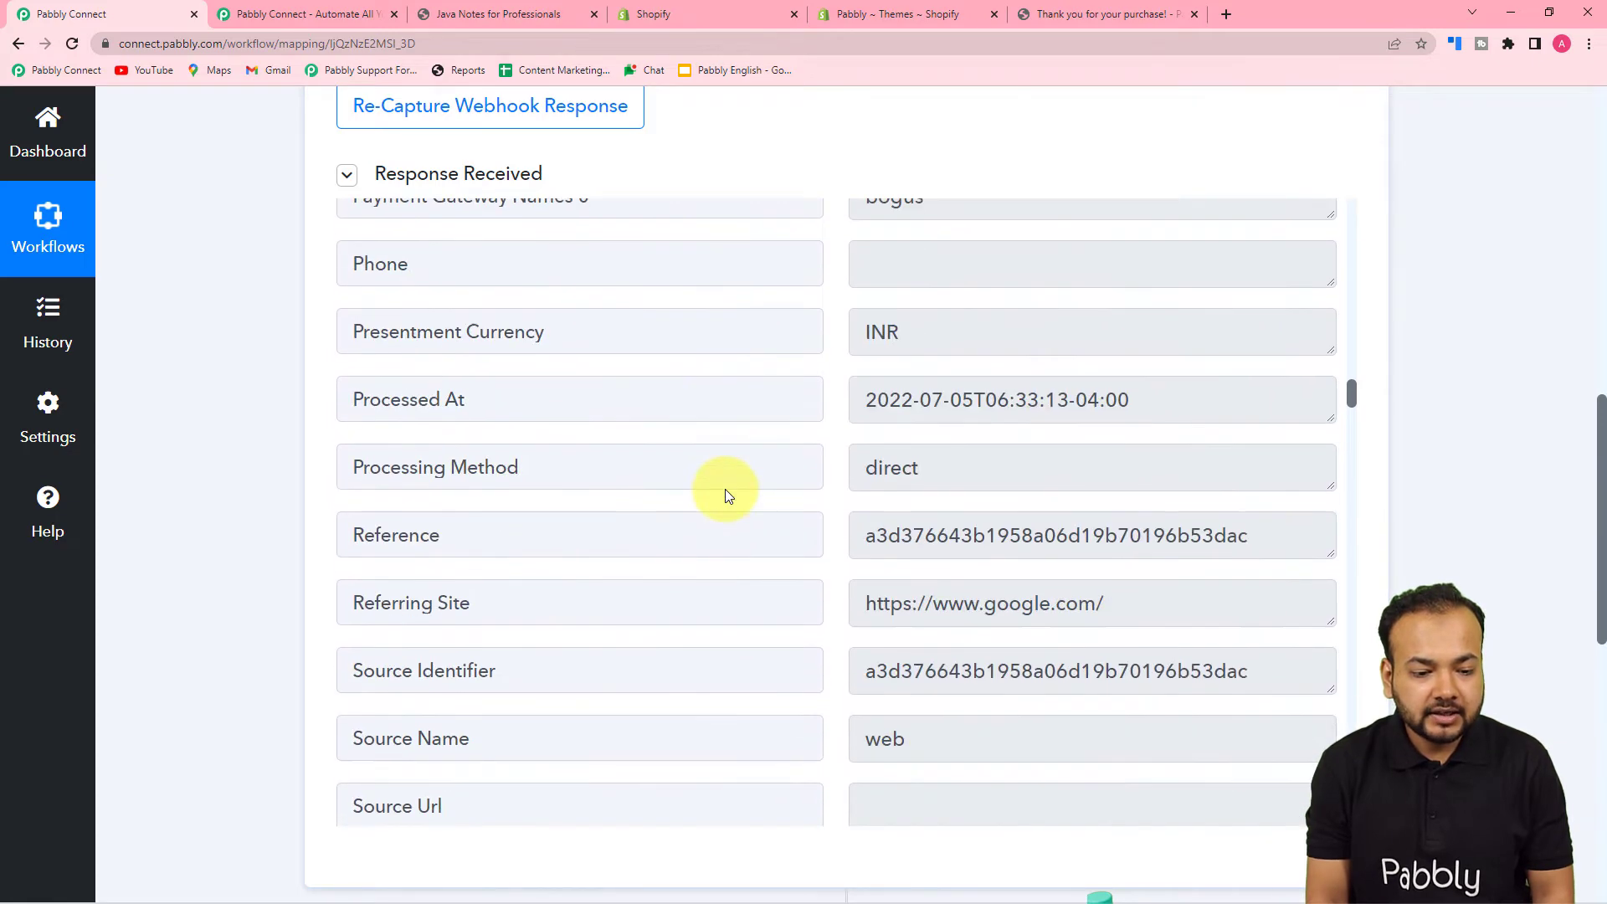
pyautogui.scroll(-15, 726, 489)
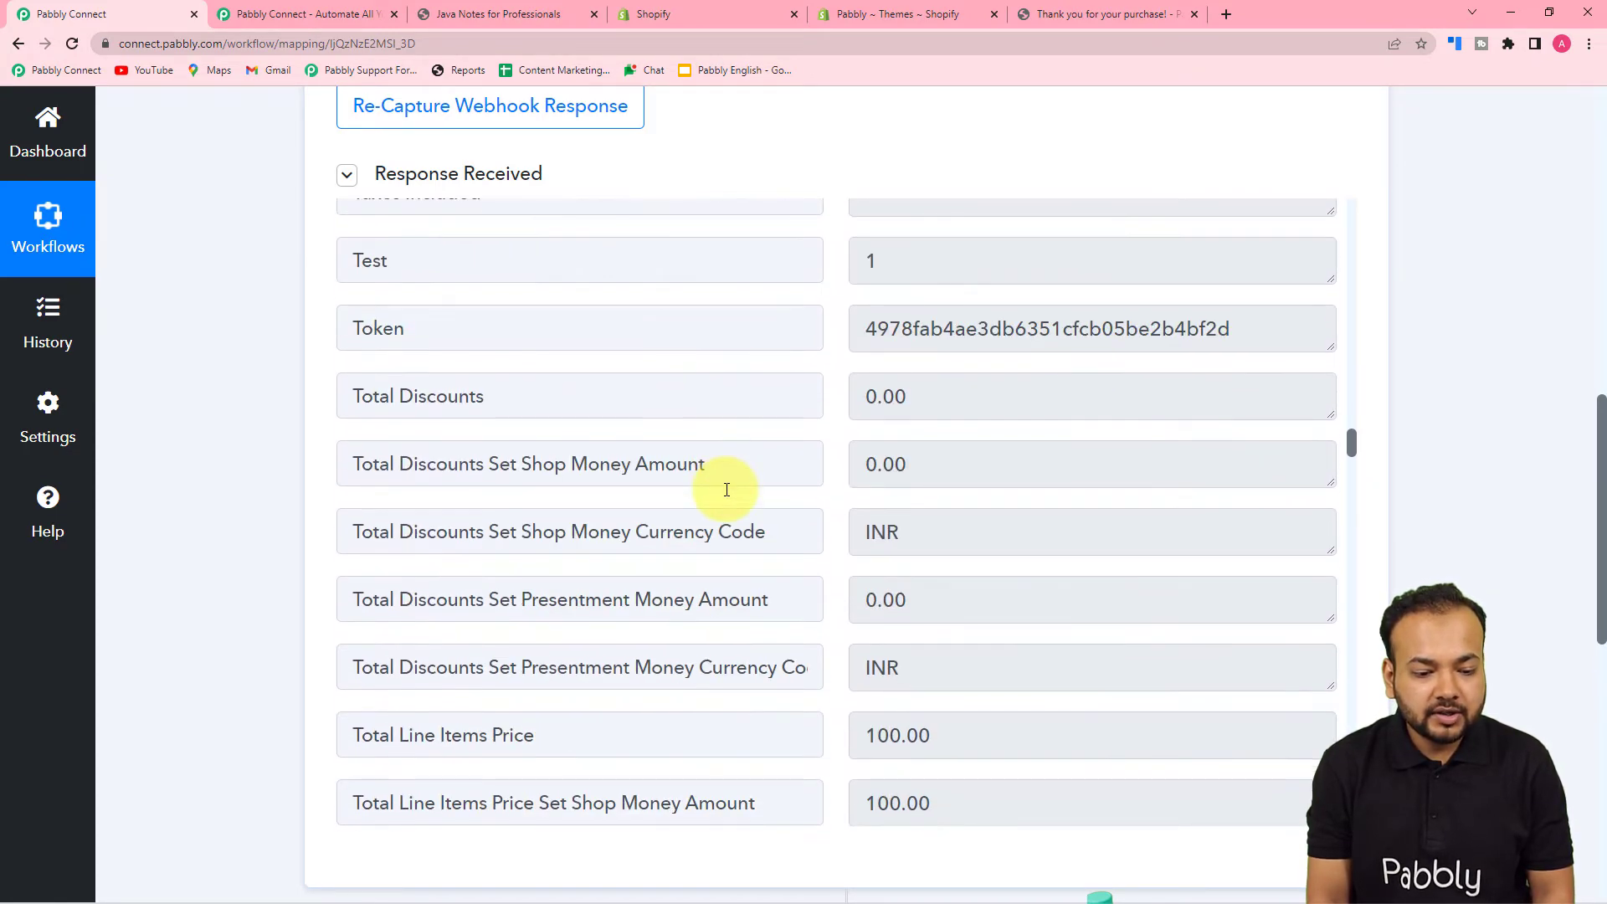
pyautogui.scroll(-15, 726, 490)
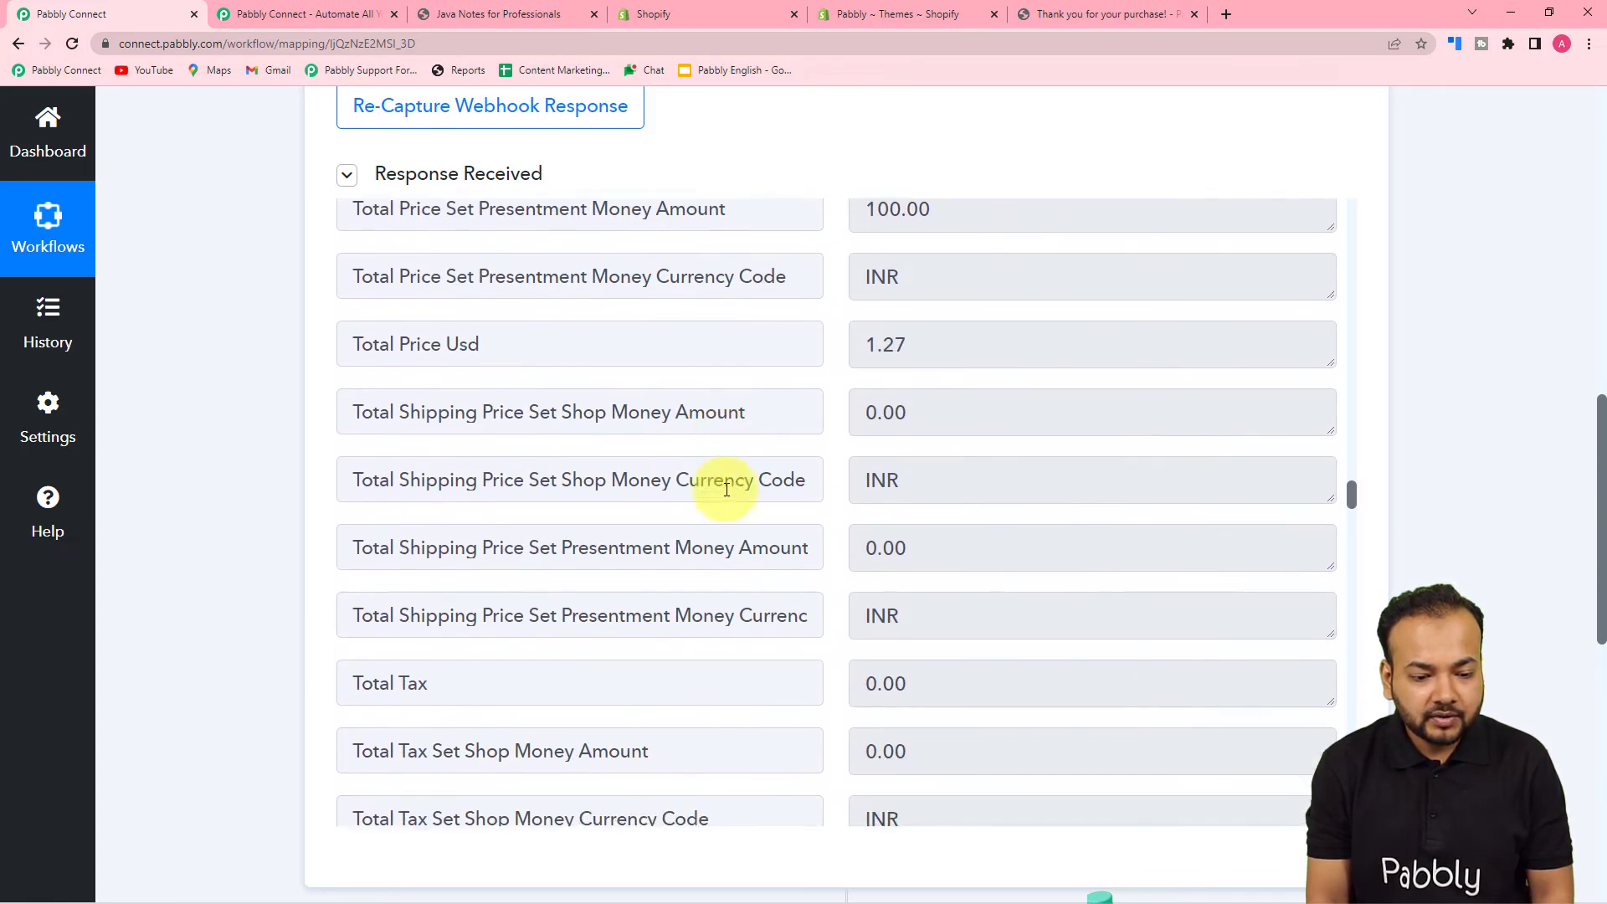
pyautogui.scroll(-6, 727, 489)
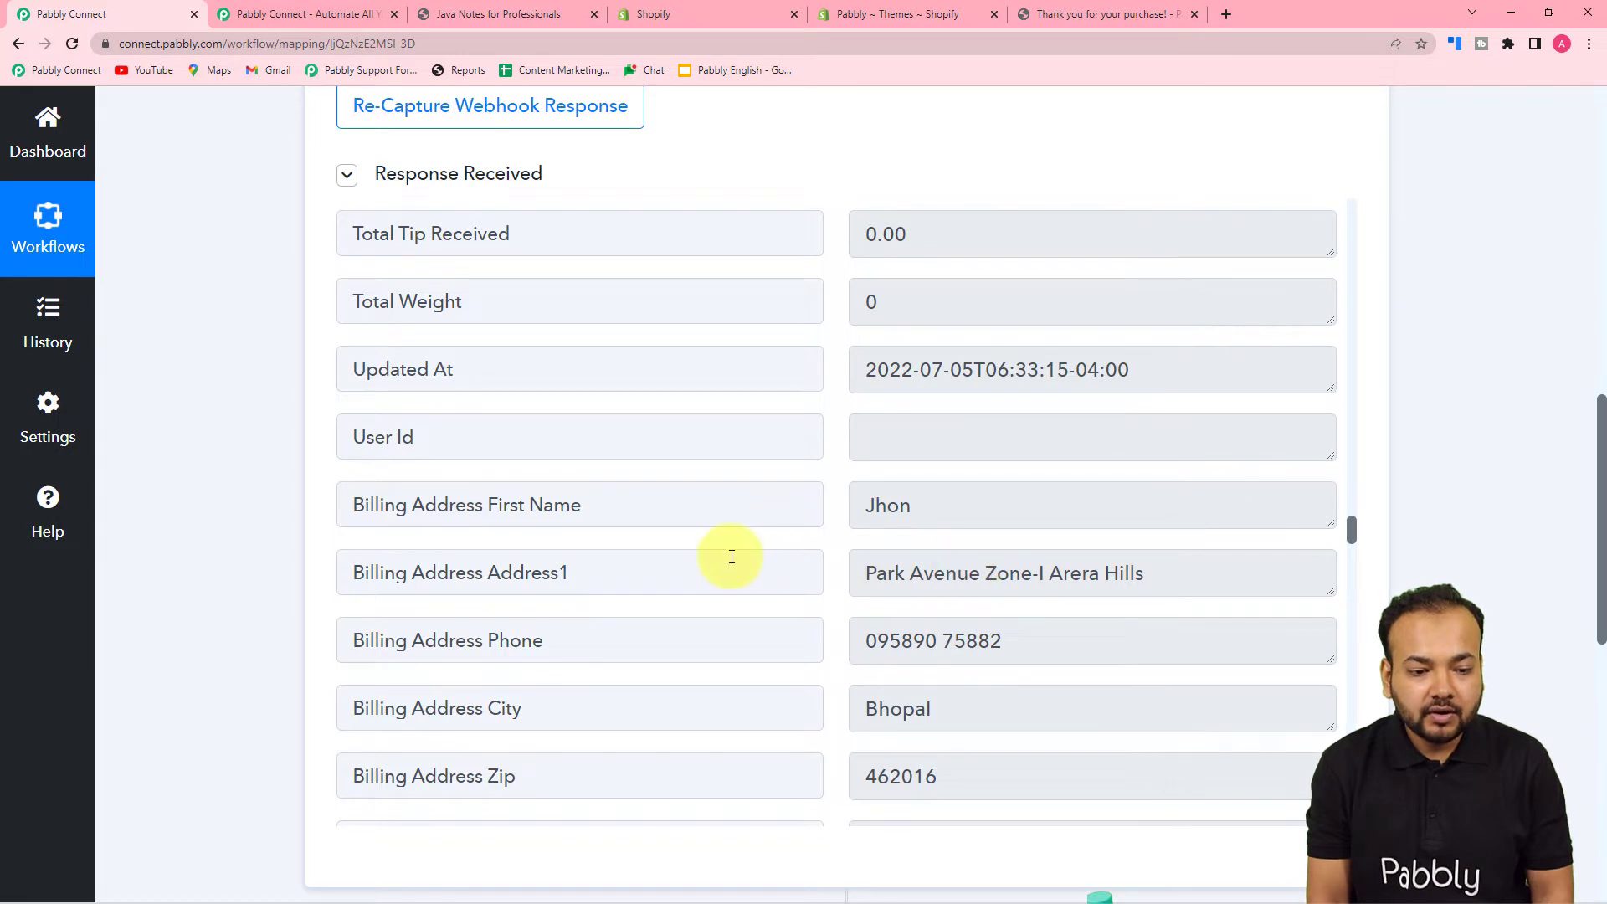
pyautogui.scroll(-11, 661, 553)
pyautogui.scroll(-12, 663, 552)
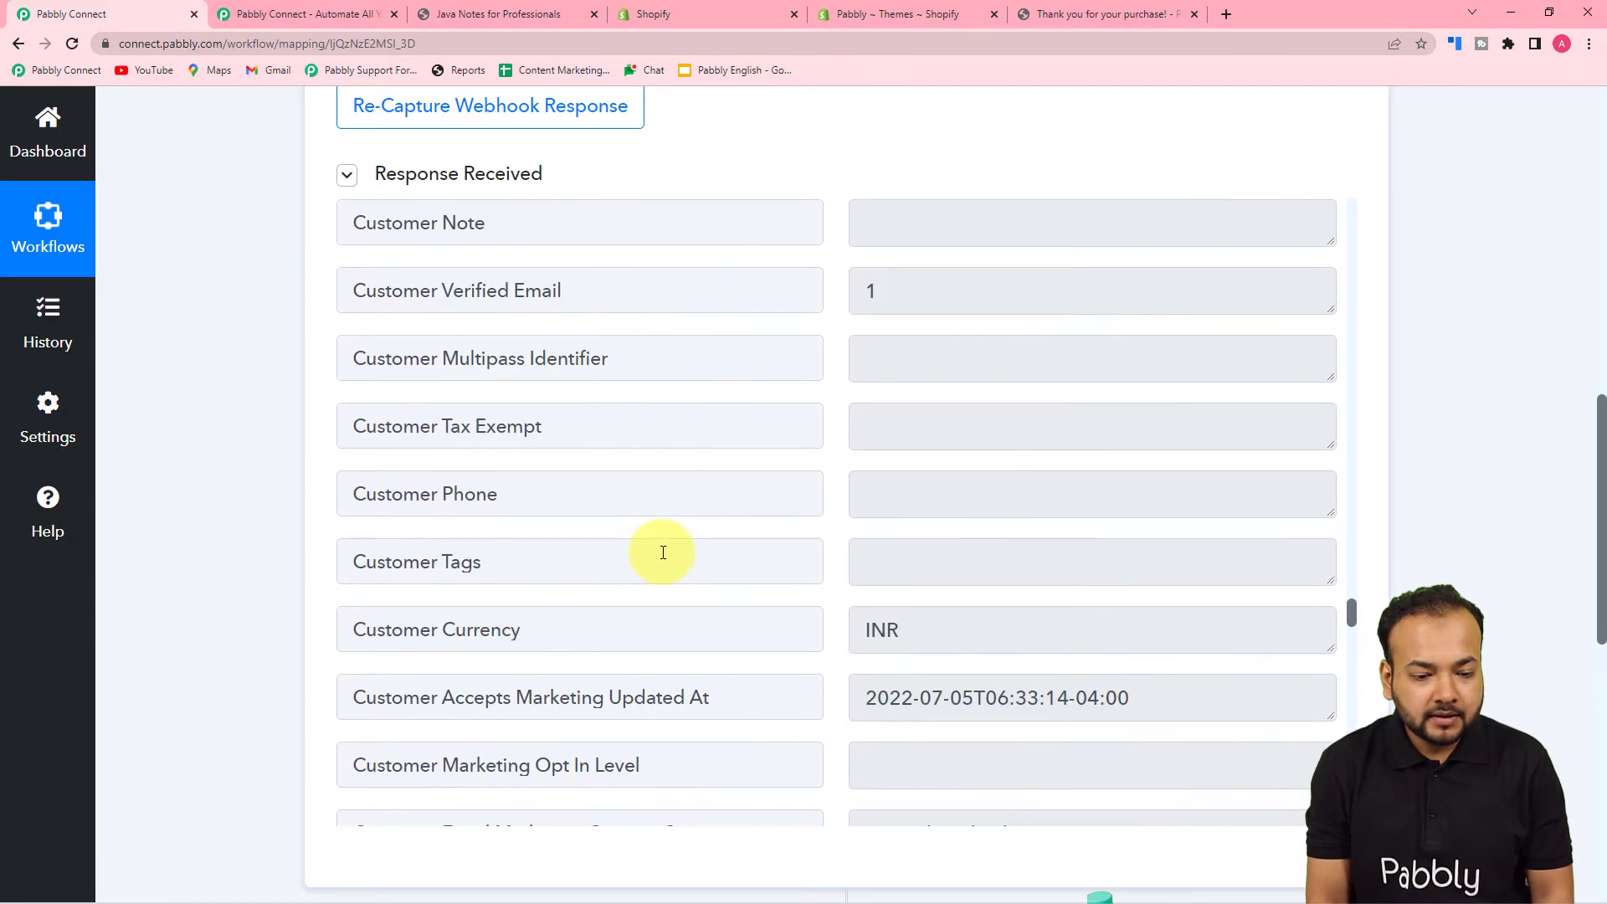
pyautogui.scroll(-12, 662, 552)
pyautogui.scroll(-13, 663, 552)
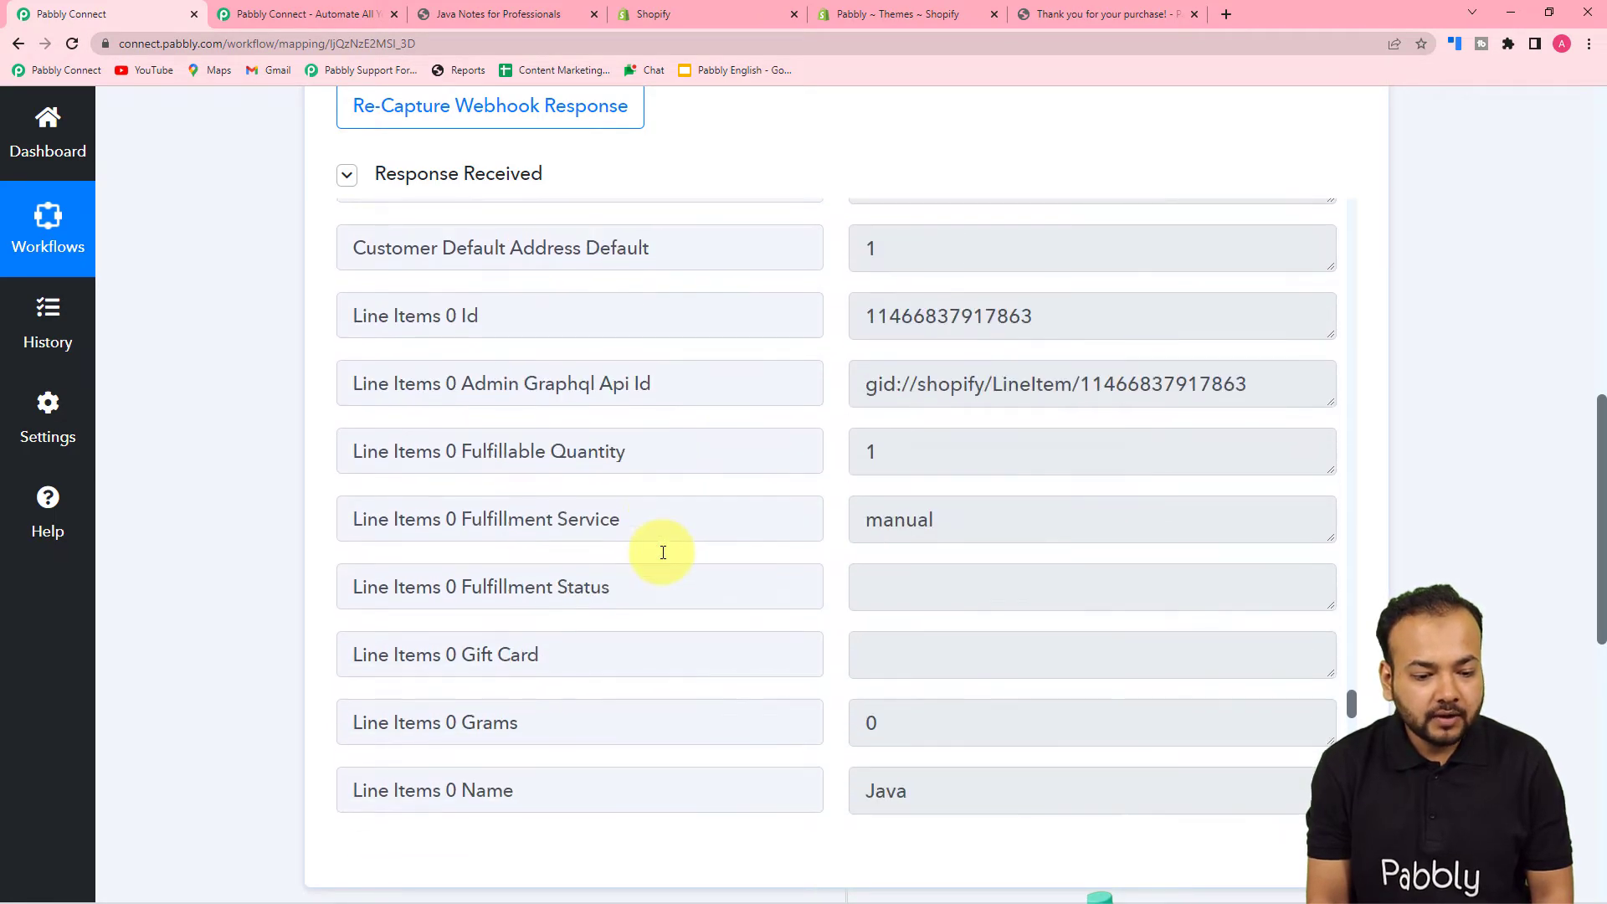
pyautogui.scroll(-4, 663, 552)
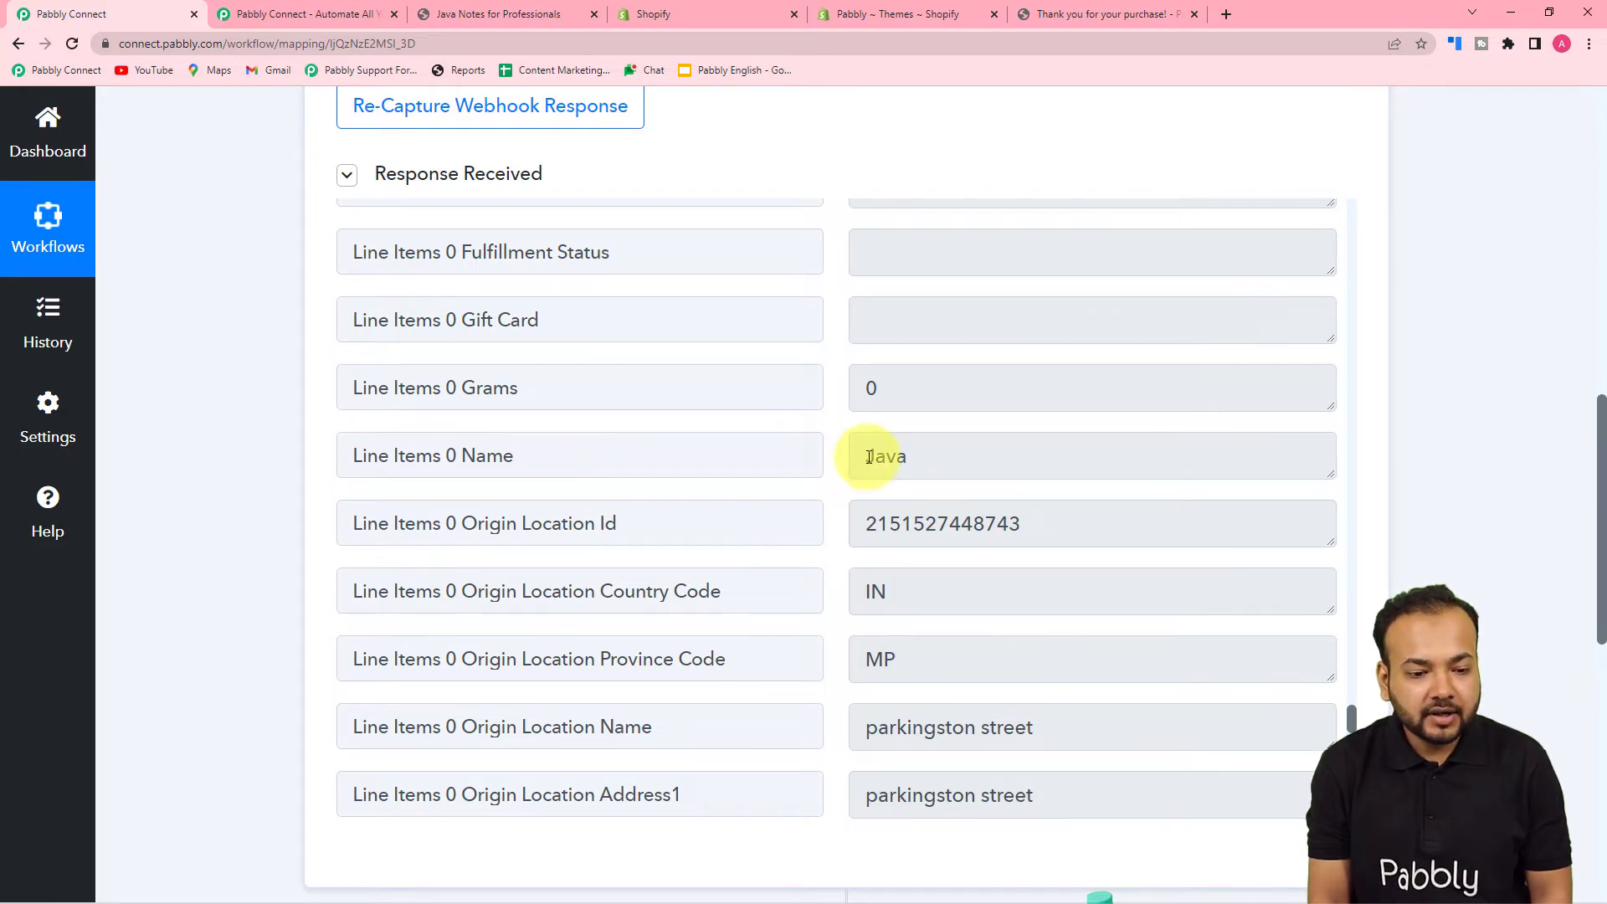
pyautogui.scroll(-3, 645, 455)
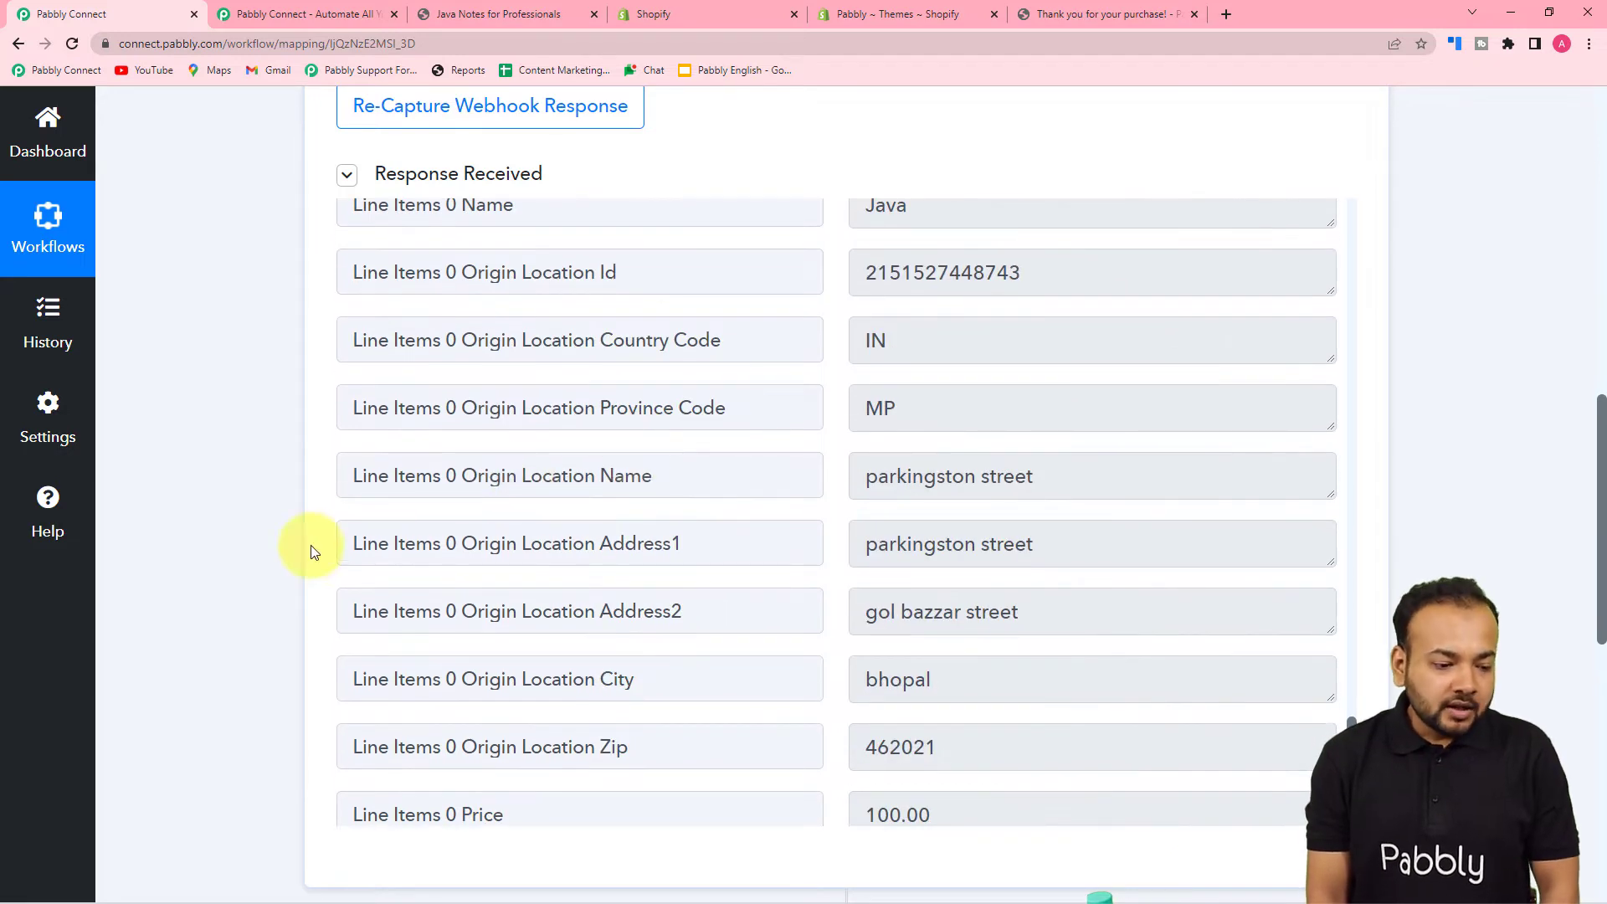
pyautogui.scroll(-7, 312, 551)
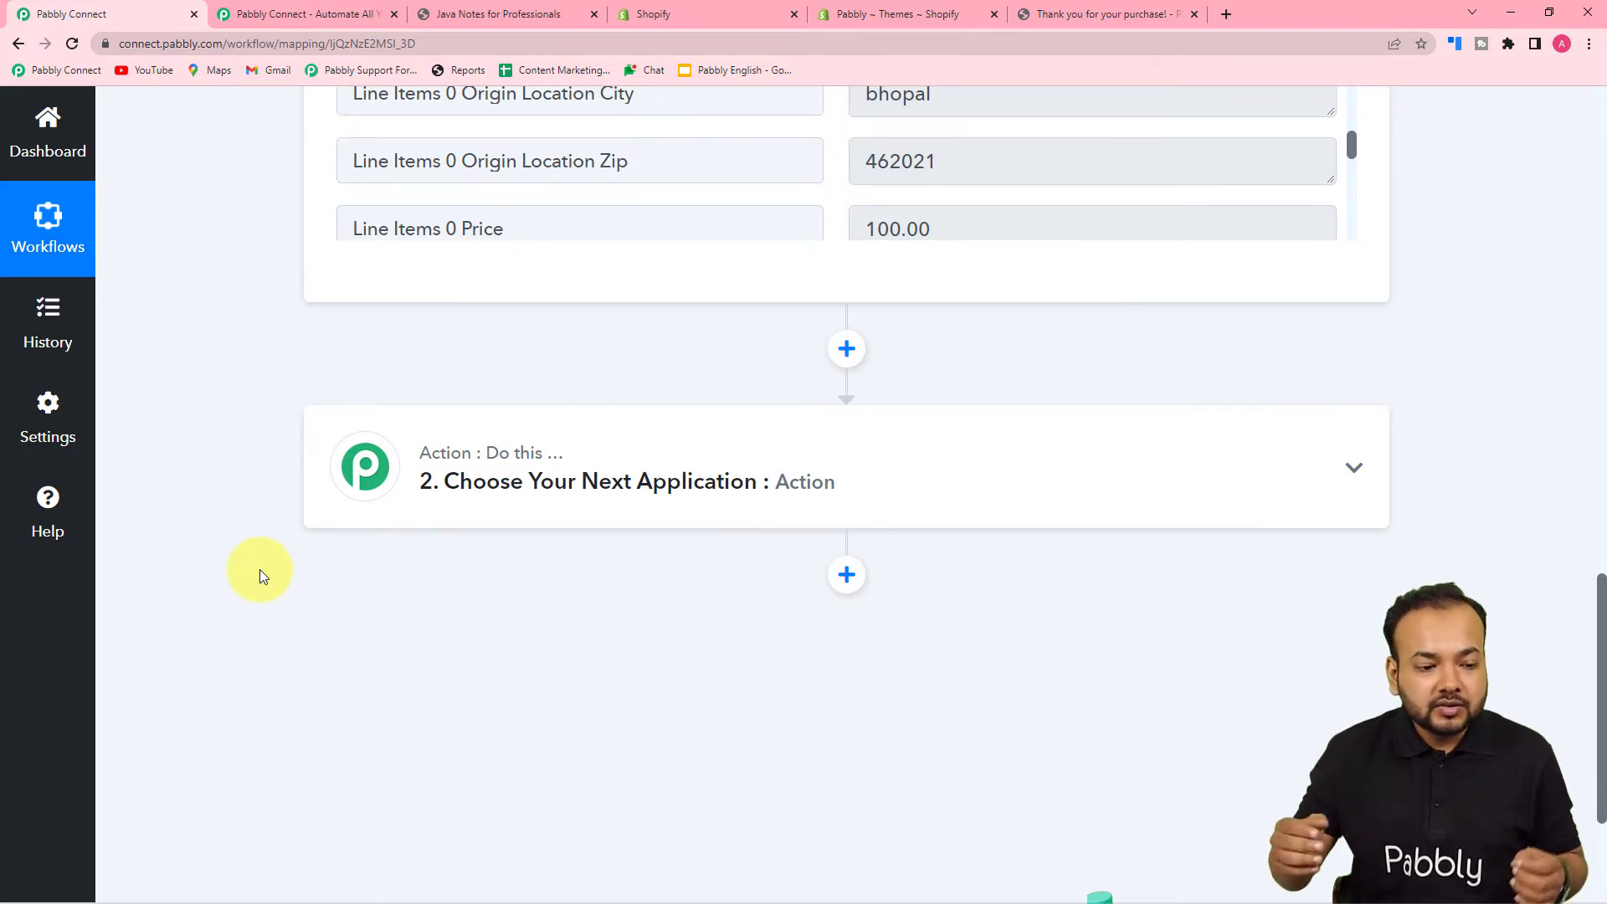
# - Set the second workflow step to Router by Pabbly, creating Route 1 and Route 2
pyautogui.click(549, 504)
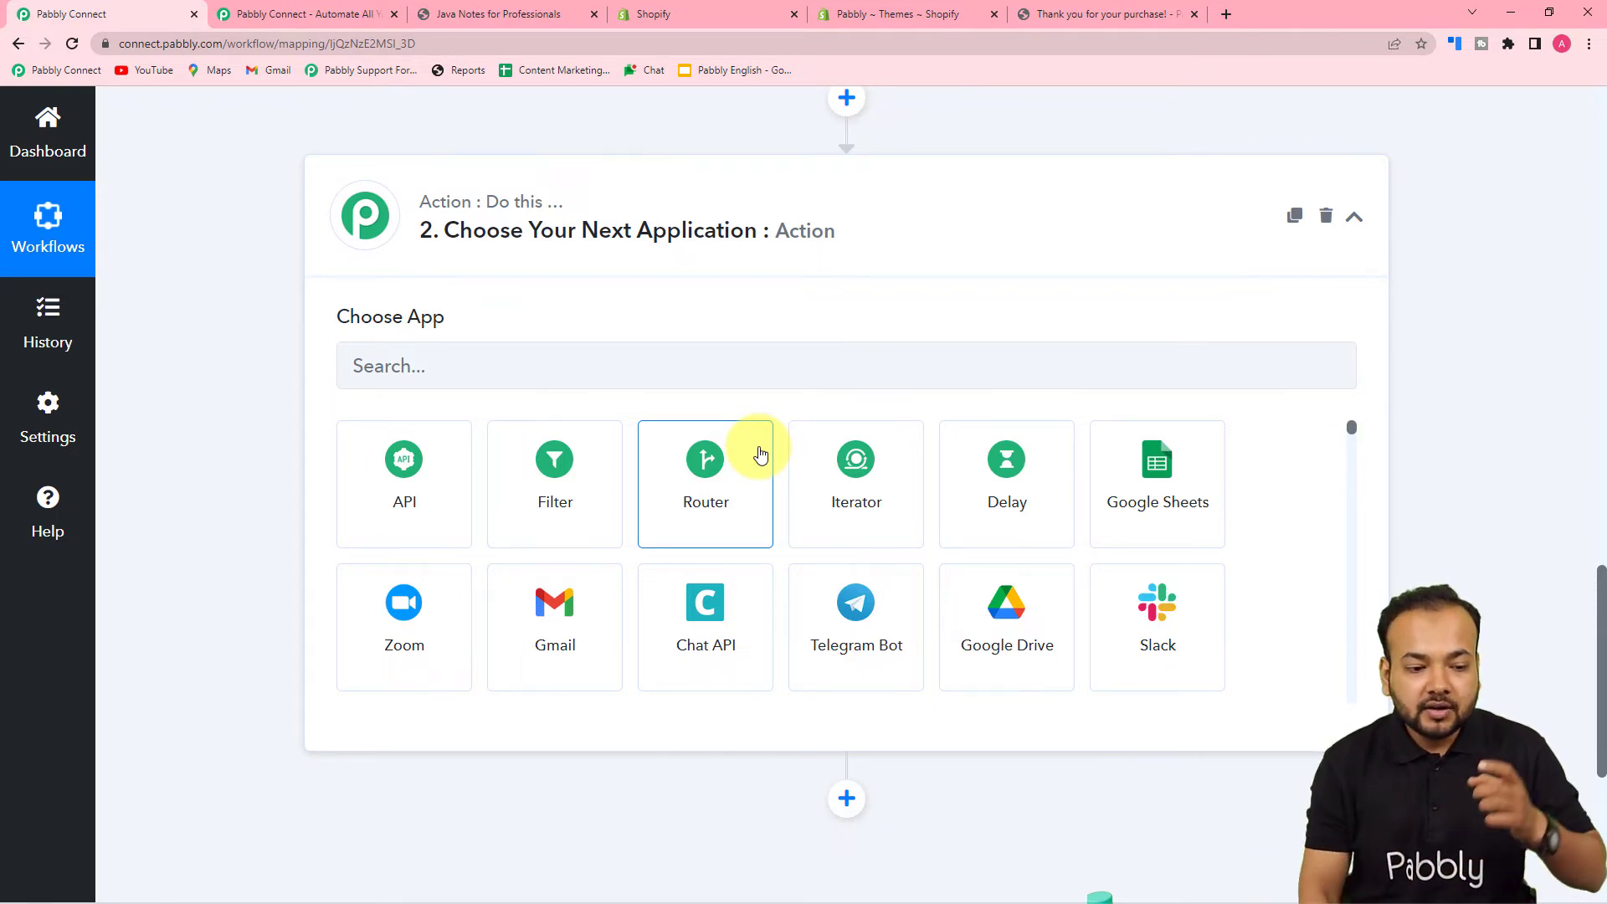
pyautogui.click(710, 508)
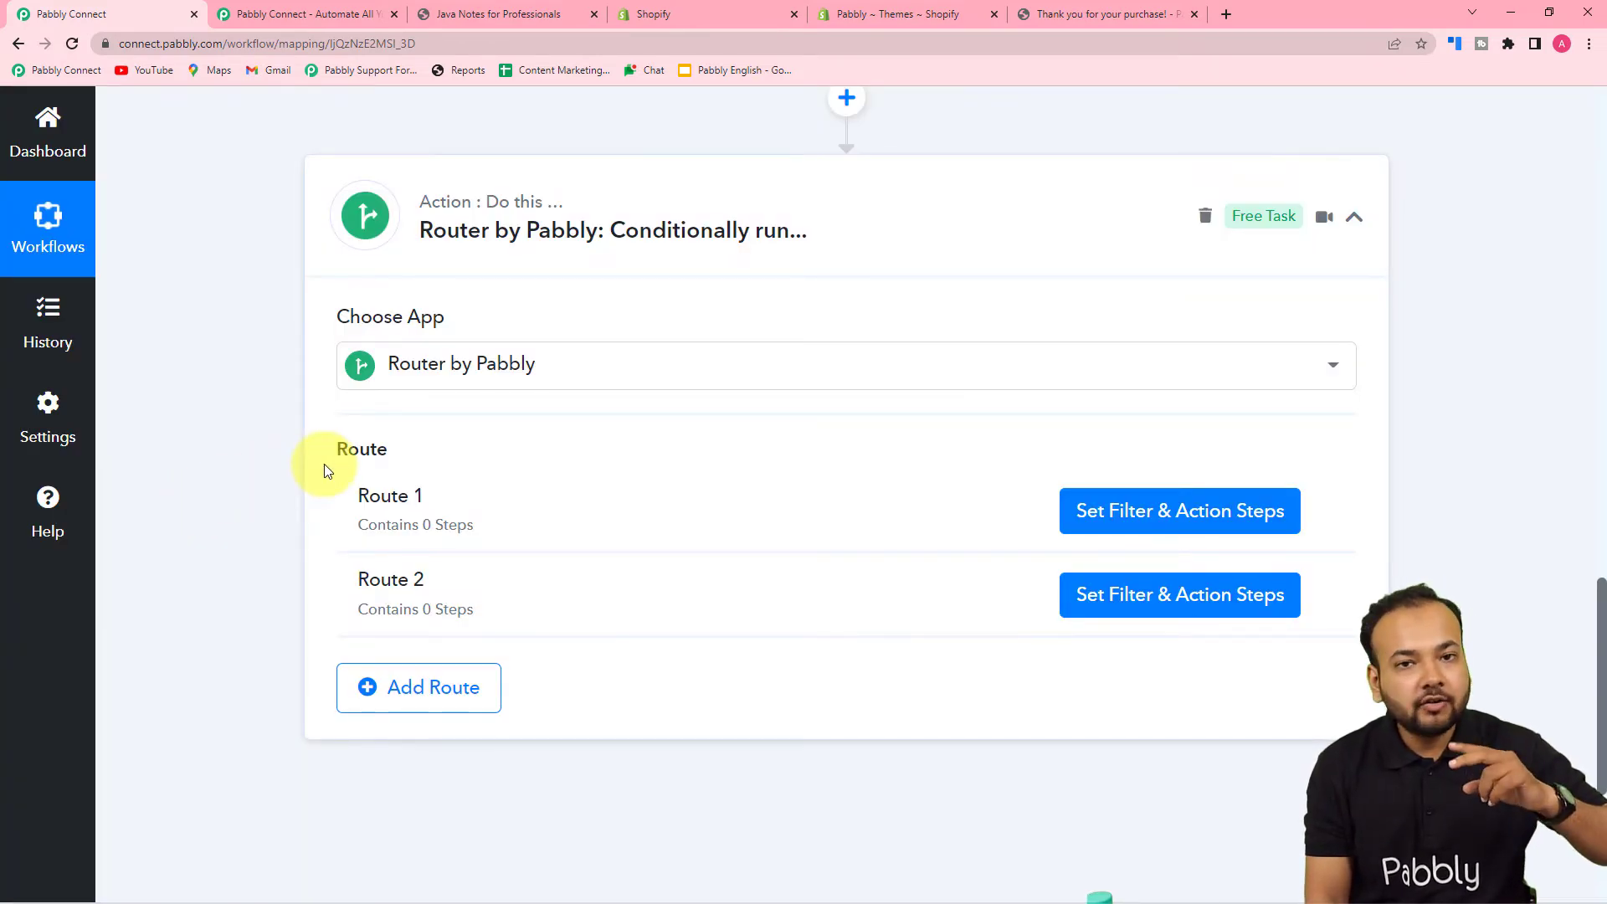
pyautogui.scroll(-2, 335, 468)
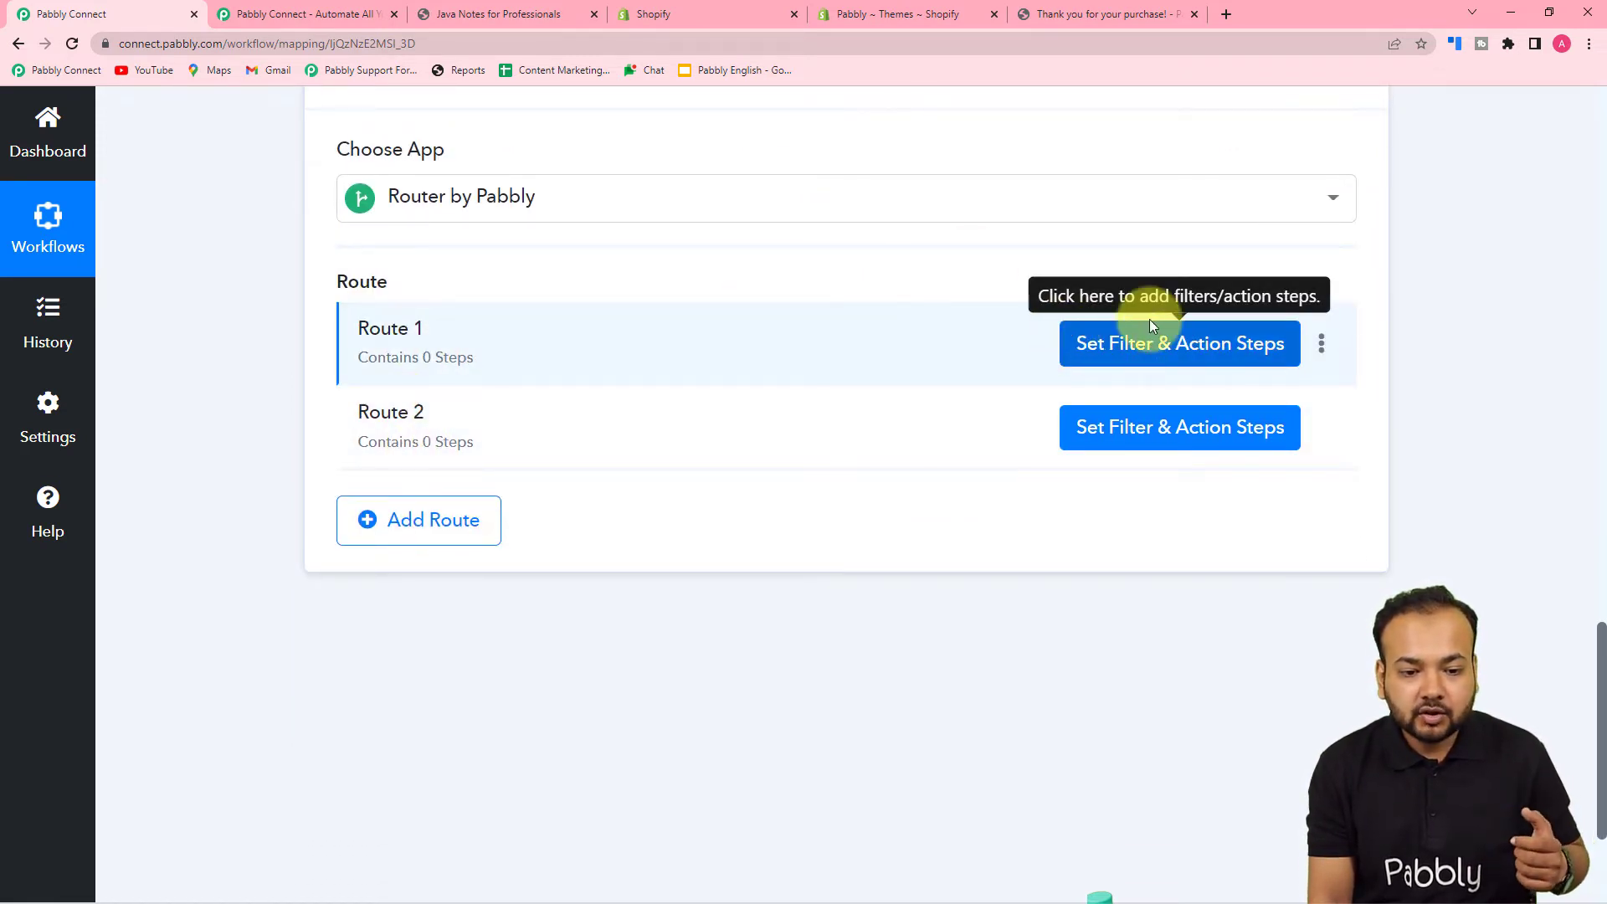
# - Open Route 1's filter and action settings, then close them again
pyautogui.click(1124, 344)
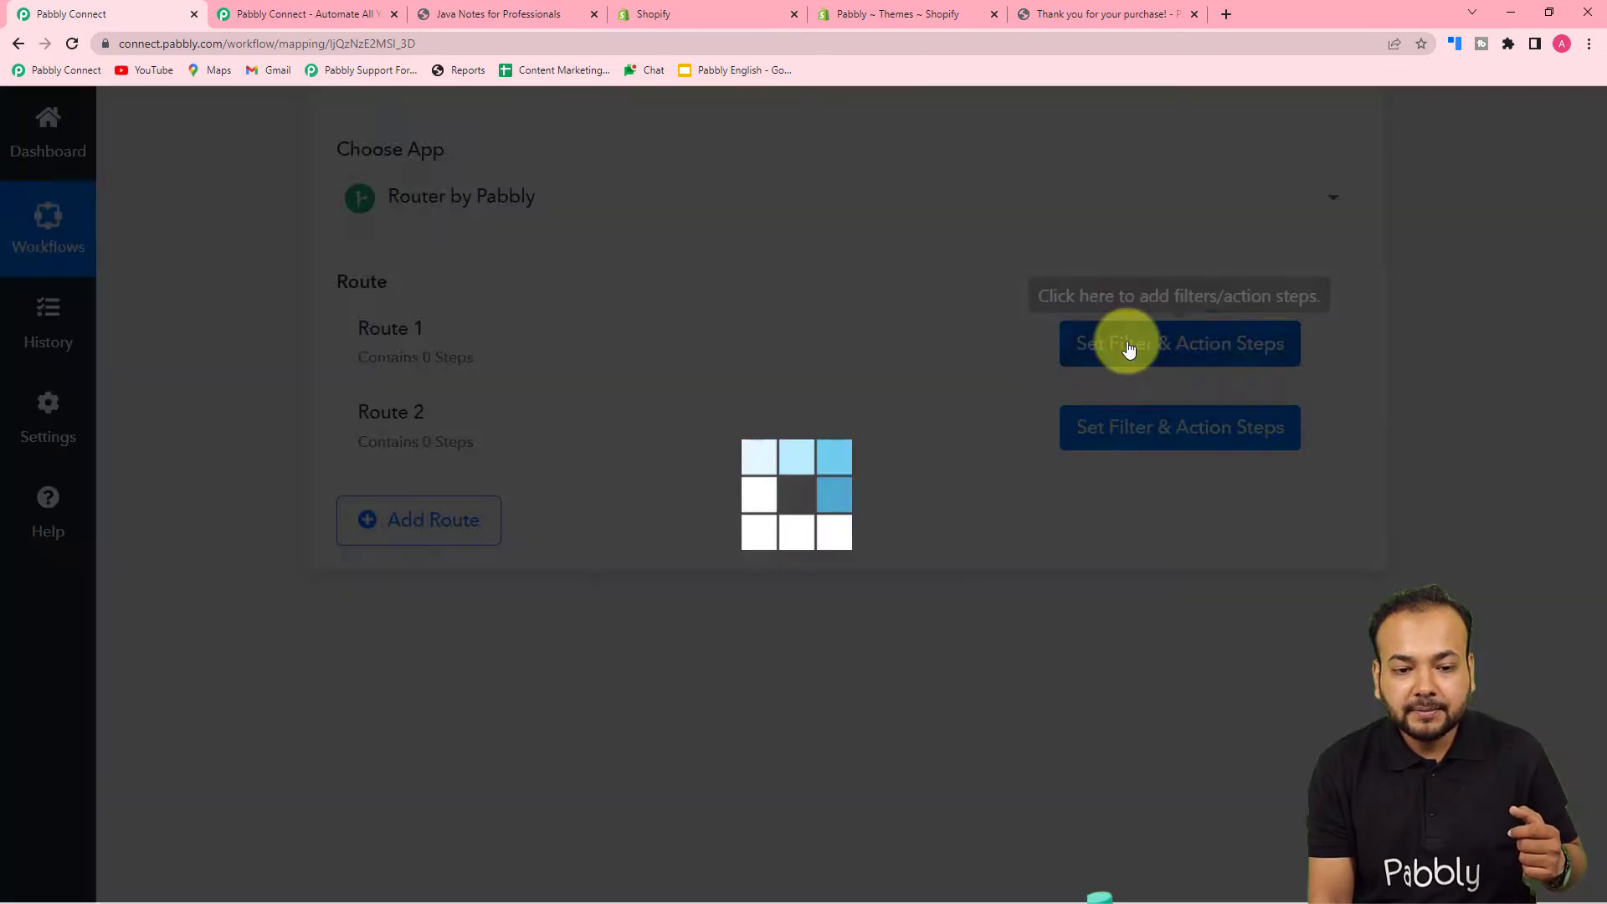
pyautogui.scroll(-3, 929, 490)
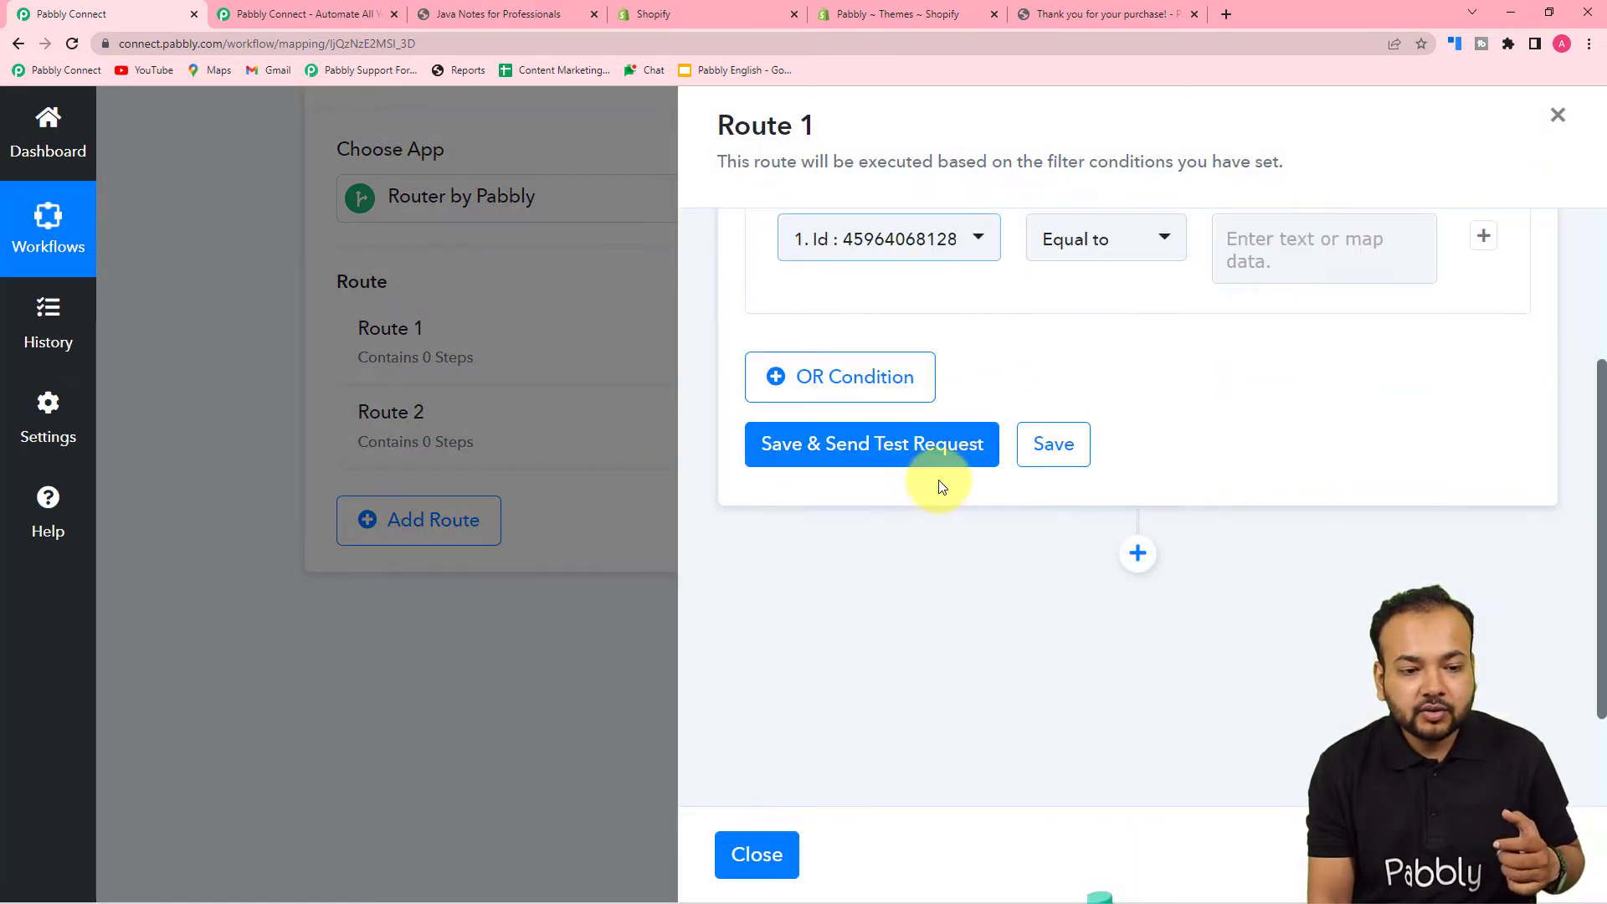
pyautogui.scroll(2, 845, 419)
pyautogui.scroll(1, 1083, 487)
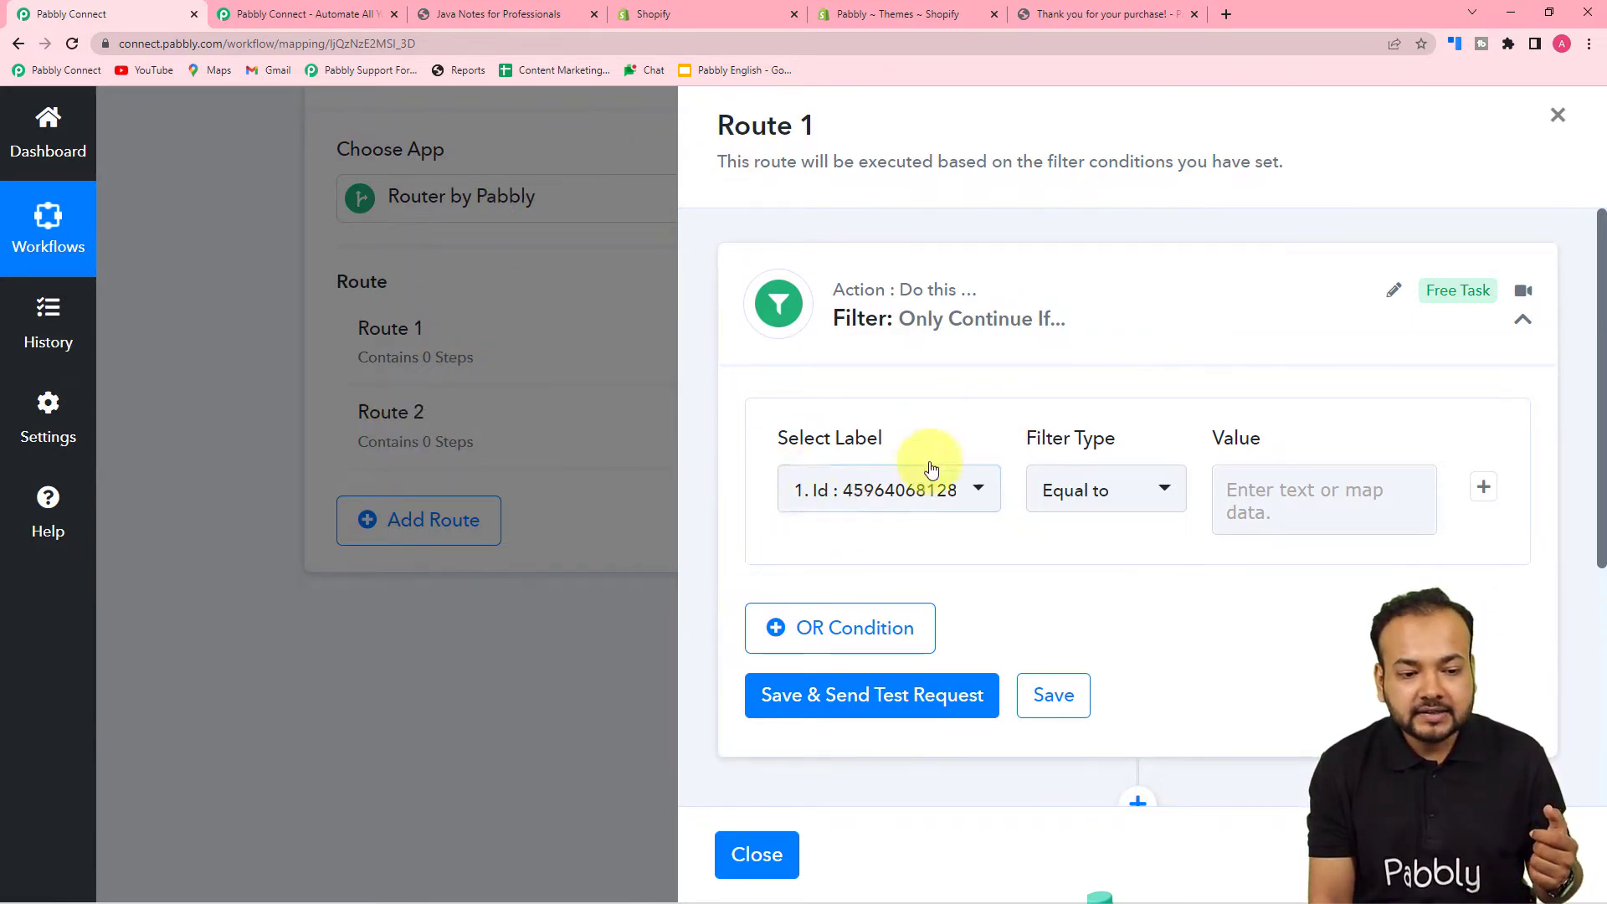
pyautogui.click(1556, 118)
pyautogui.scroll(9, 1045, 333)
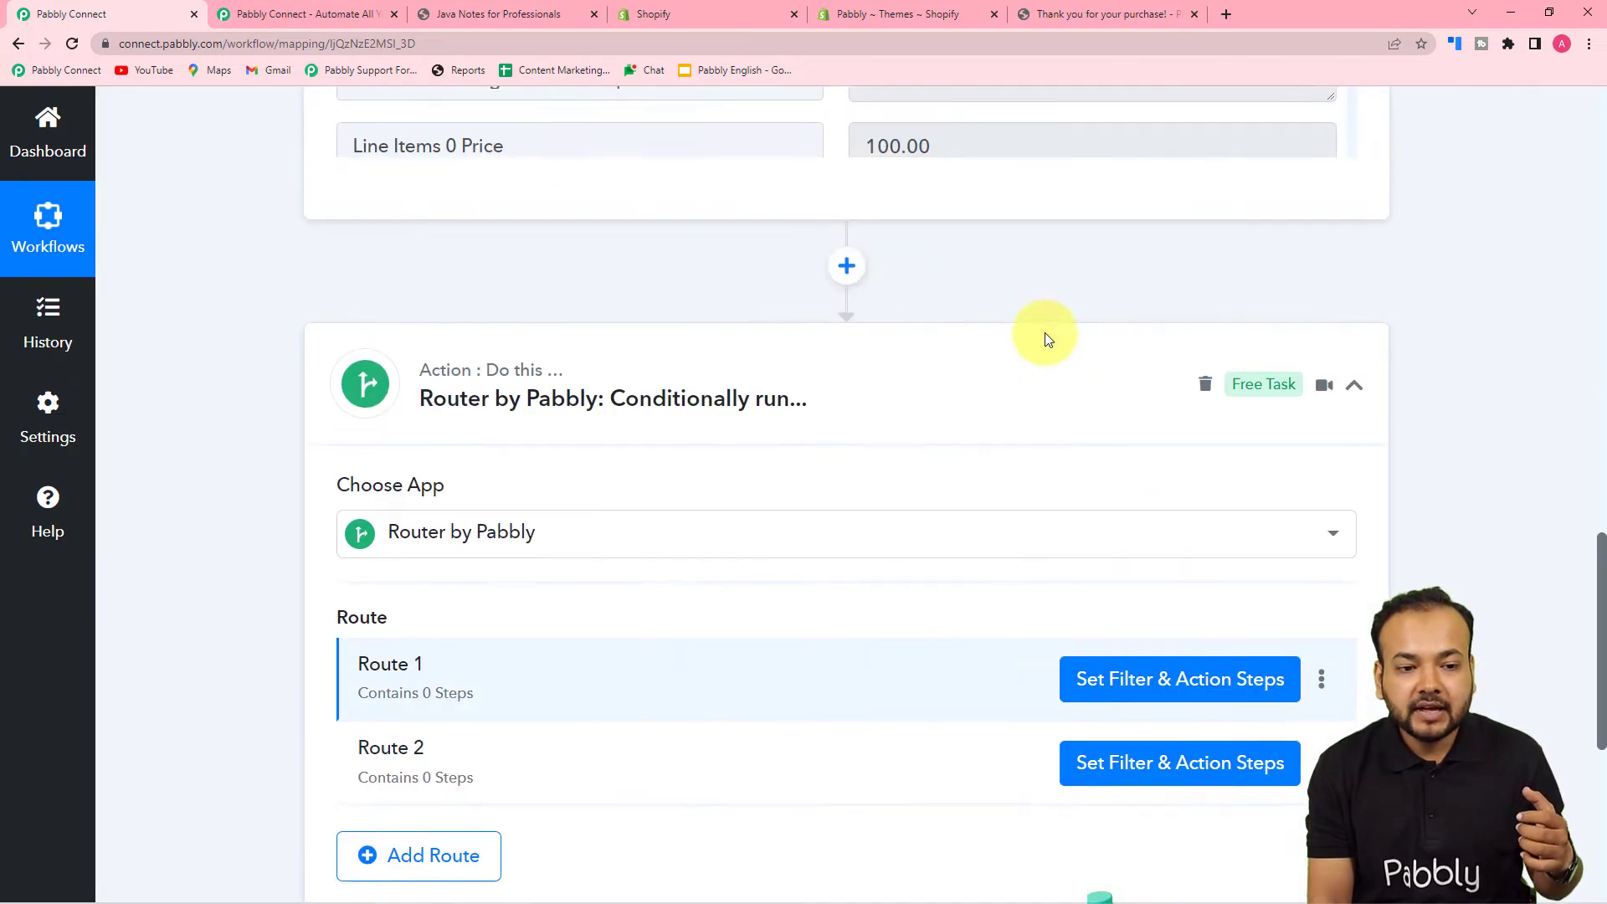
pyautogui.scroll(5, 649, 364)
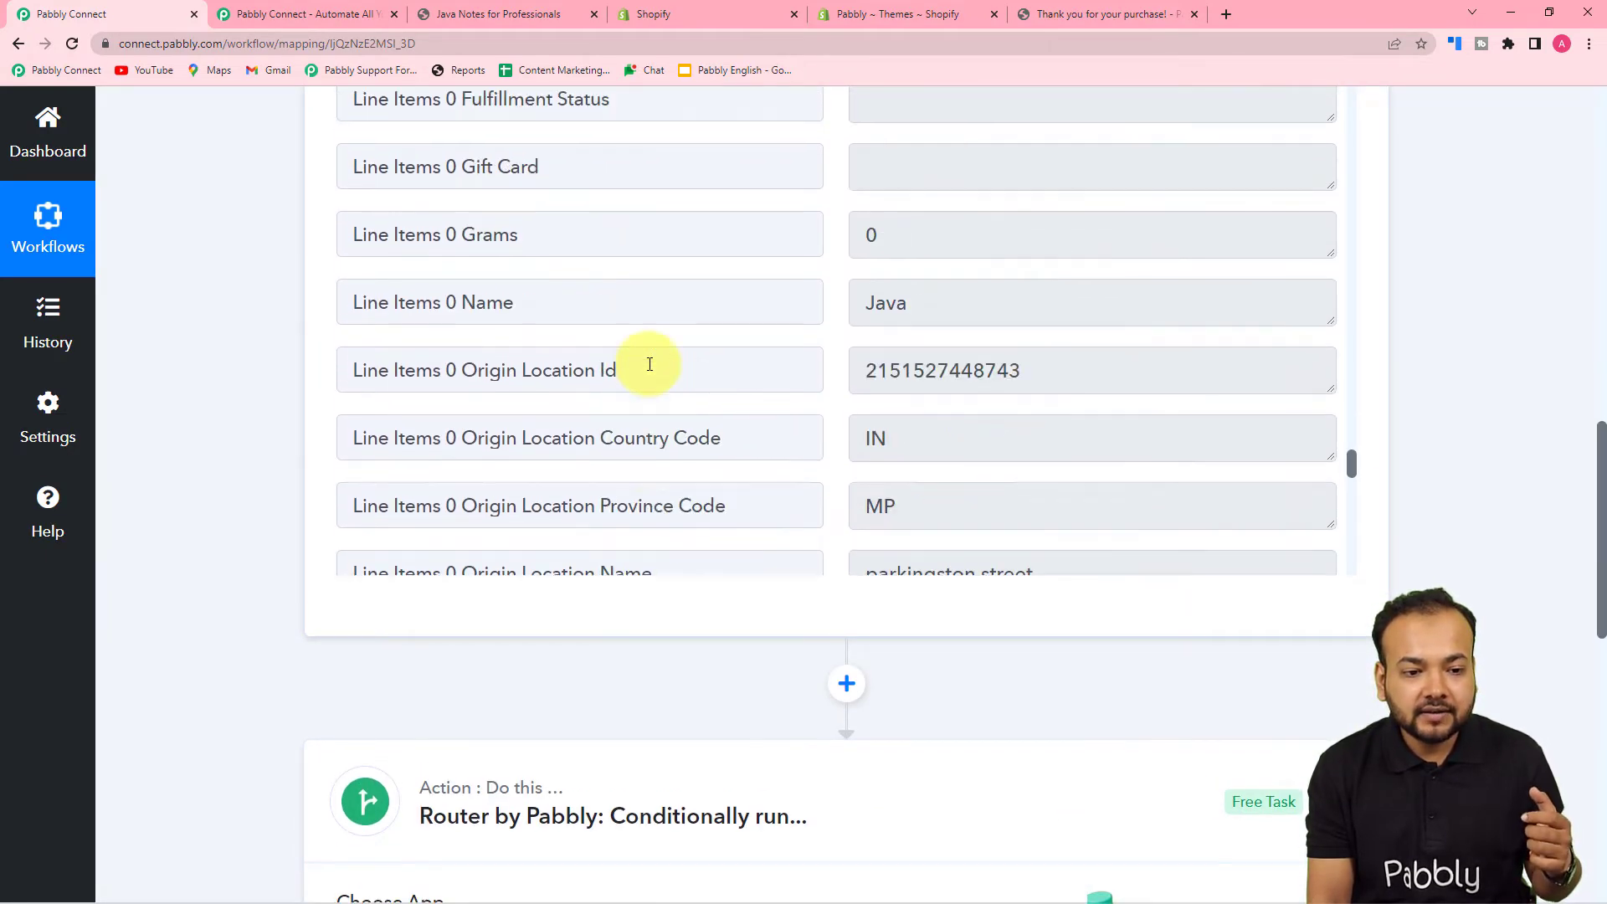
pyautogui.scroll(-2, 650, 364)
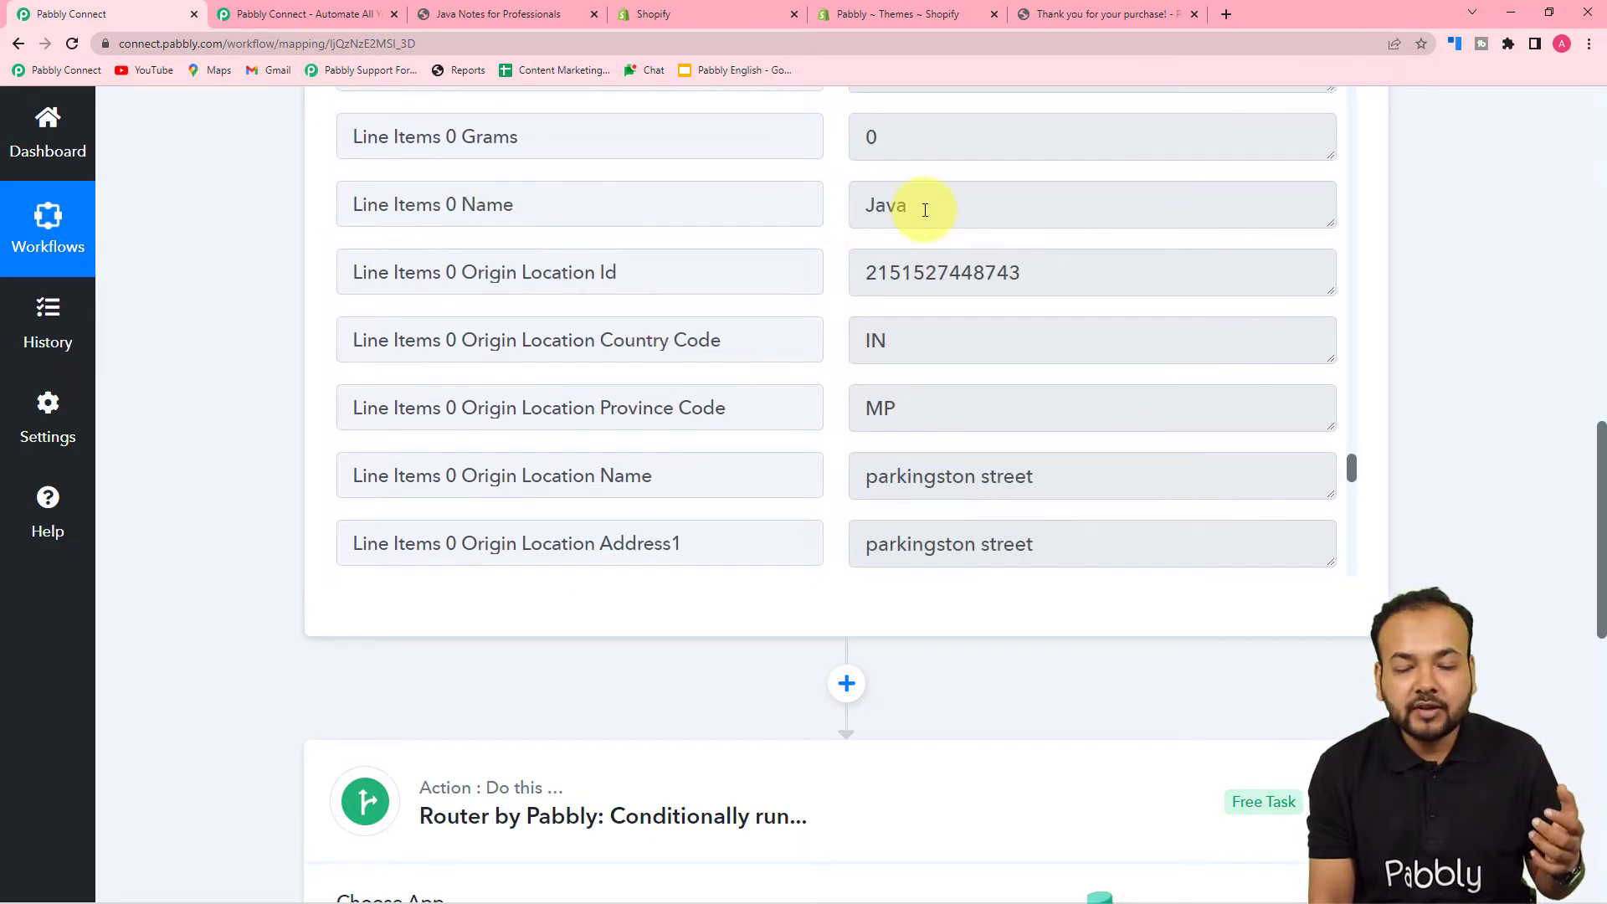
pyautogui.scroll(-10, 222, 318)
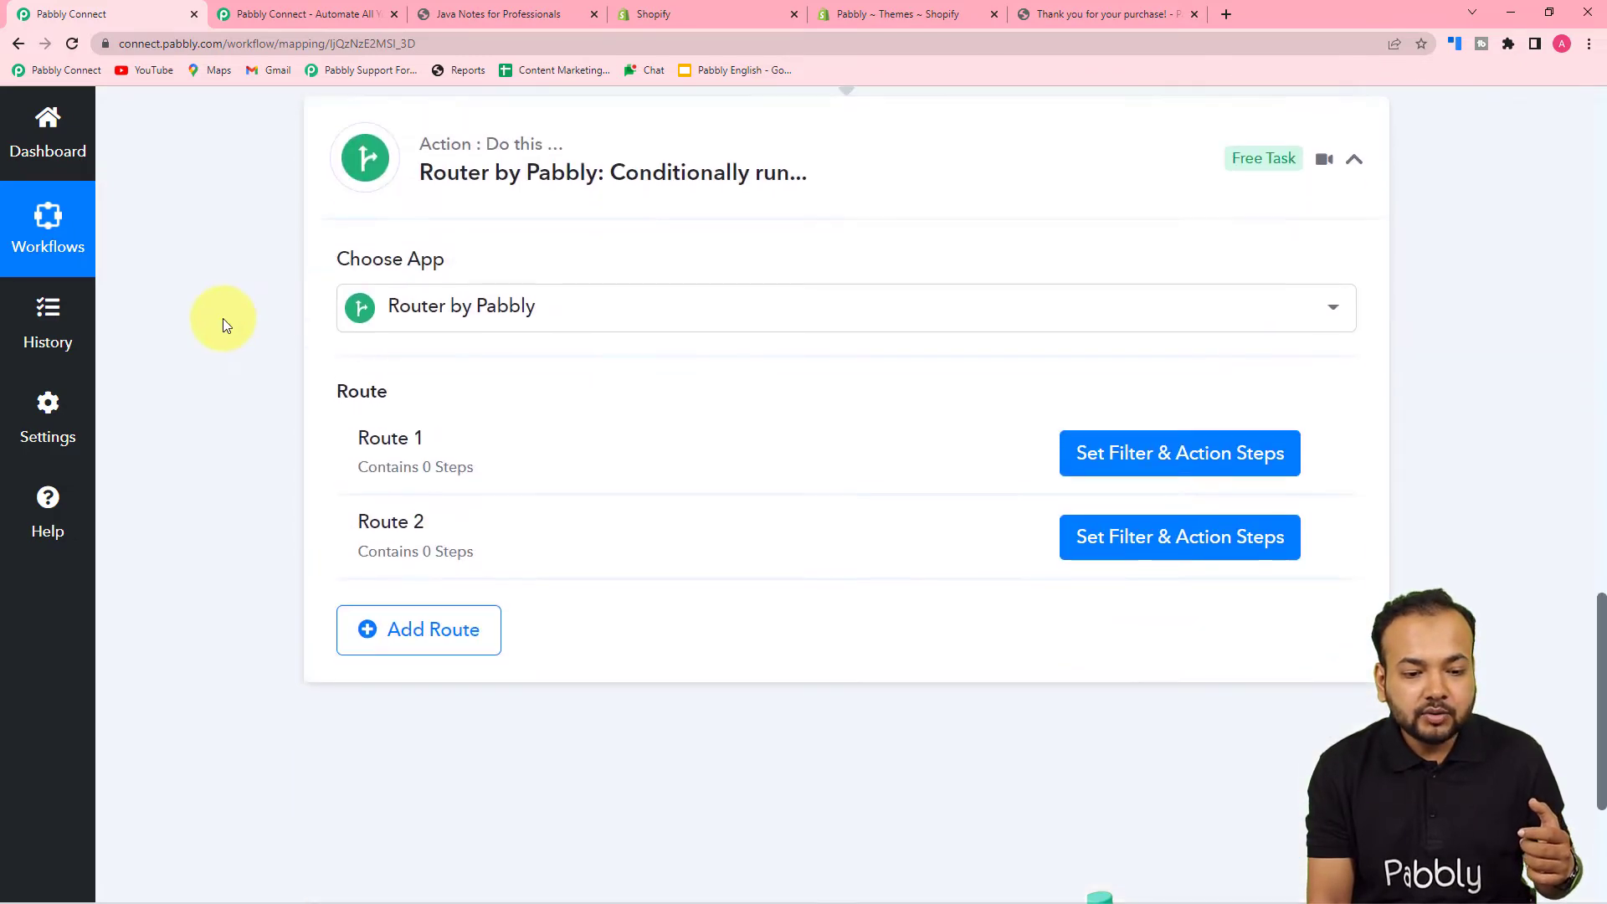
# - Set Route 1's filter label to '1. Line Items 0 Name : Java' from Shopify New Order fields
pyautogui.click(1086, 179)
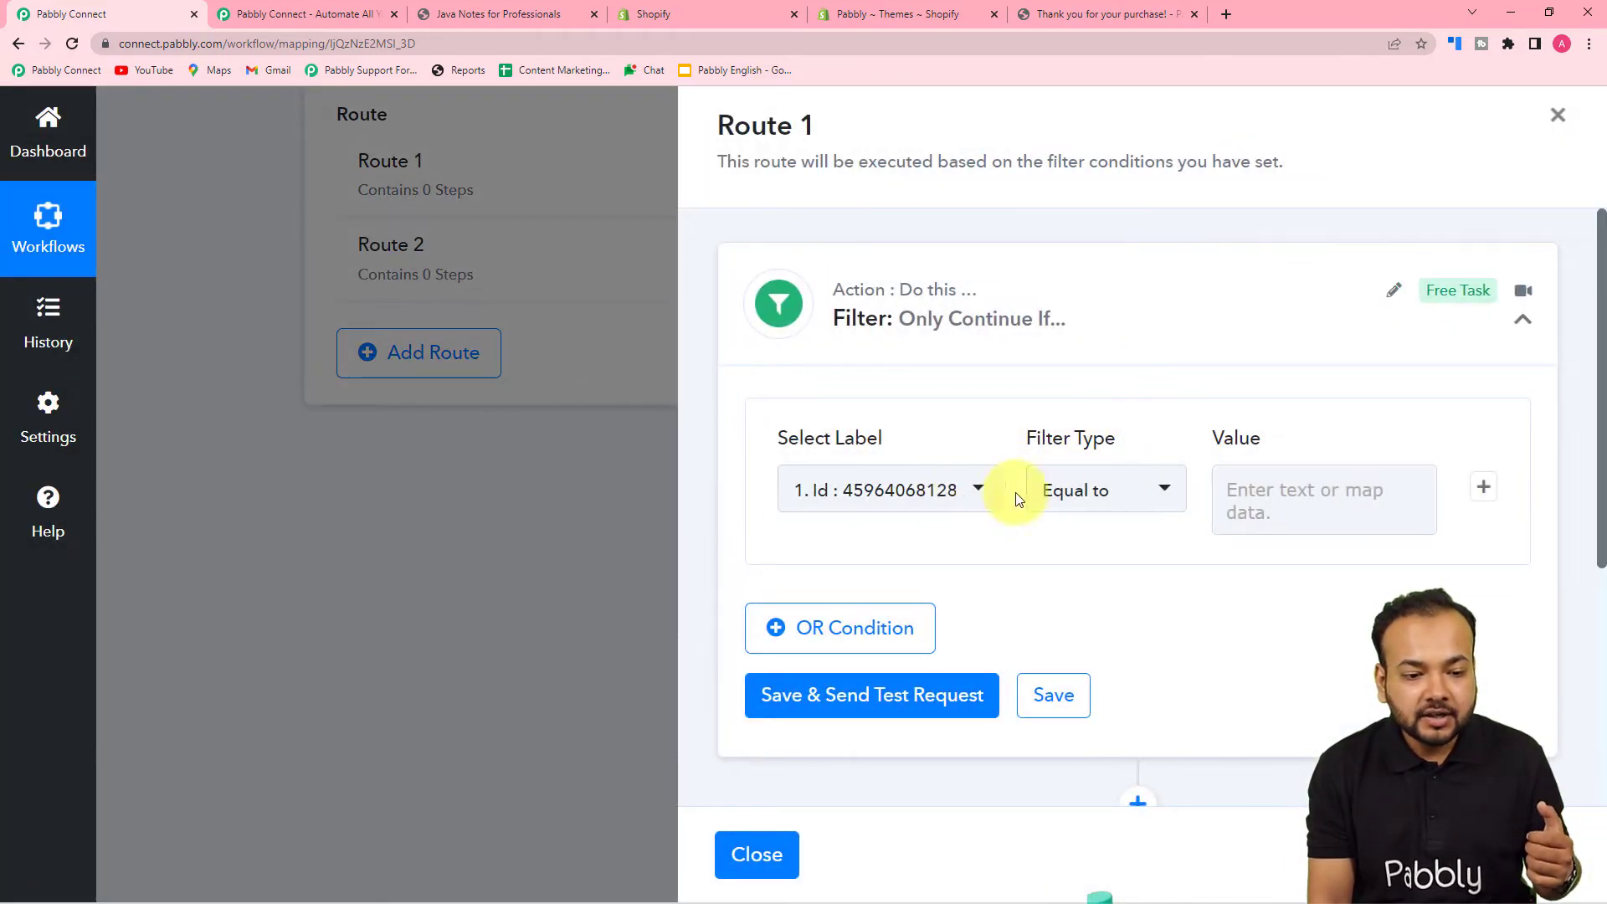
pyautogui.click(962, 489)
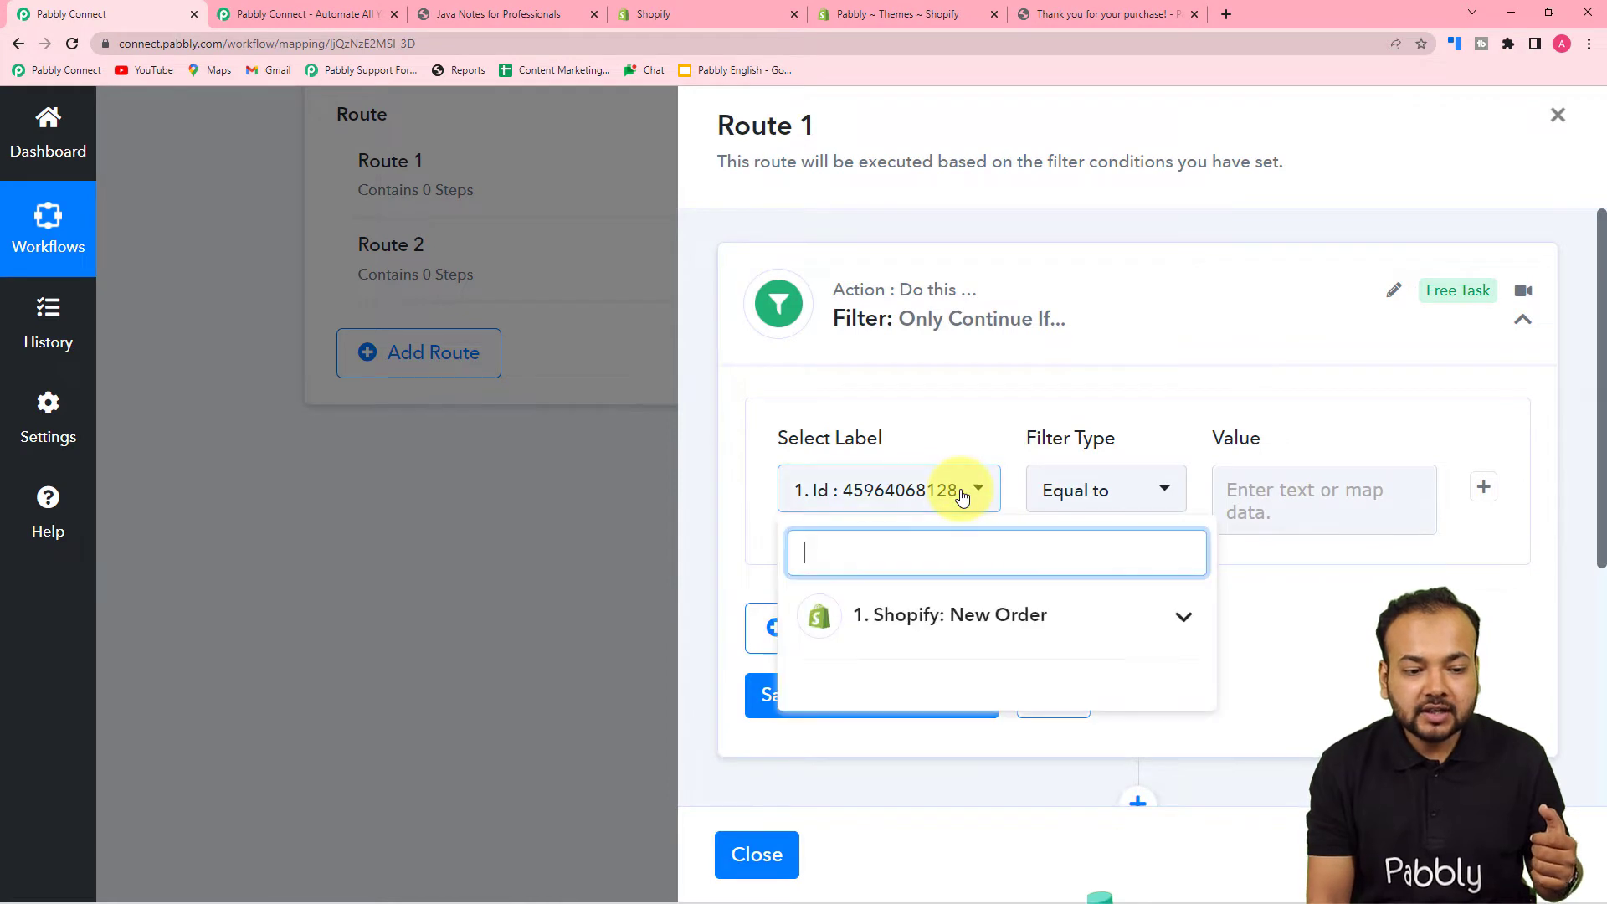
pyautogui.scroll(-3, 910, 447)
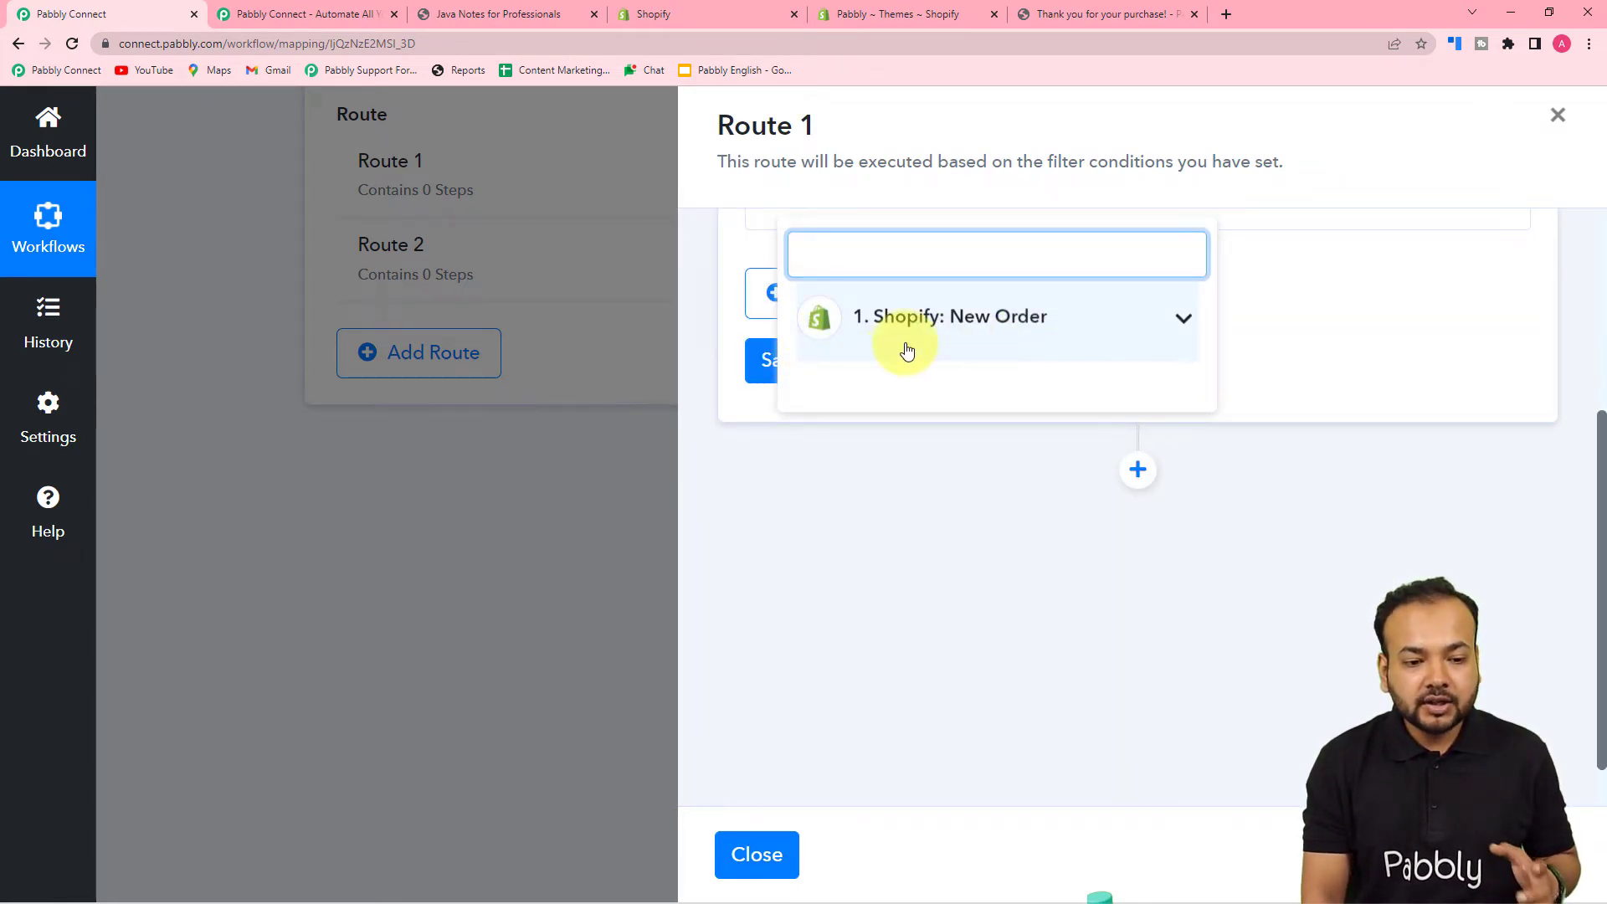
pyautogui.click(971, 358)
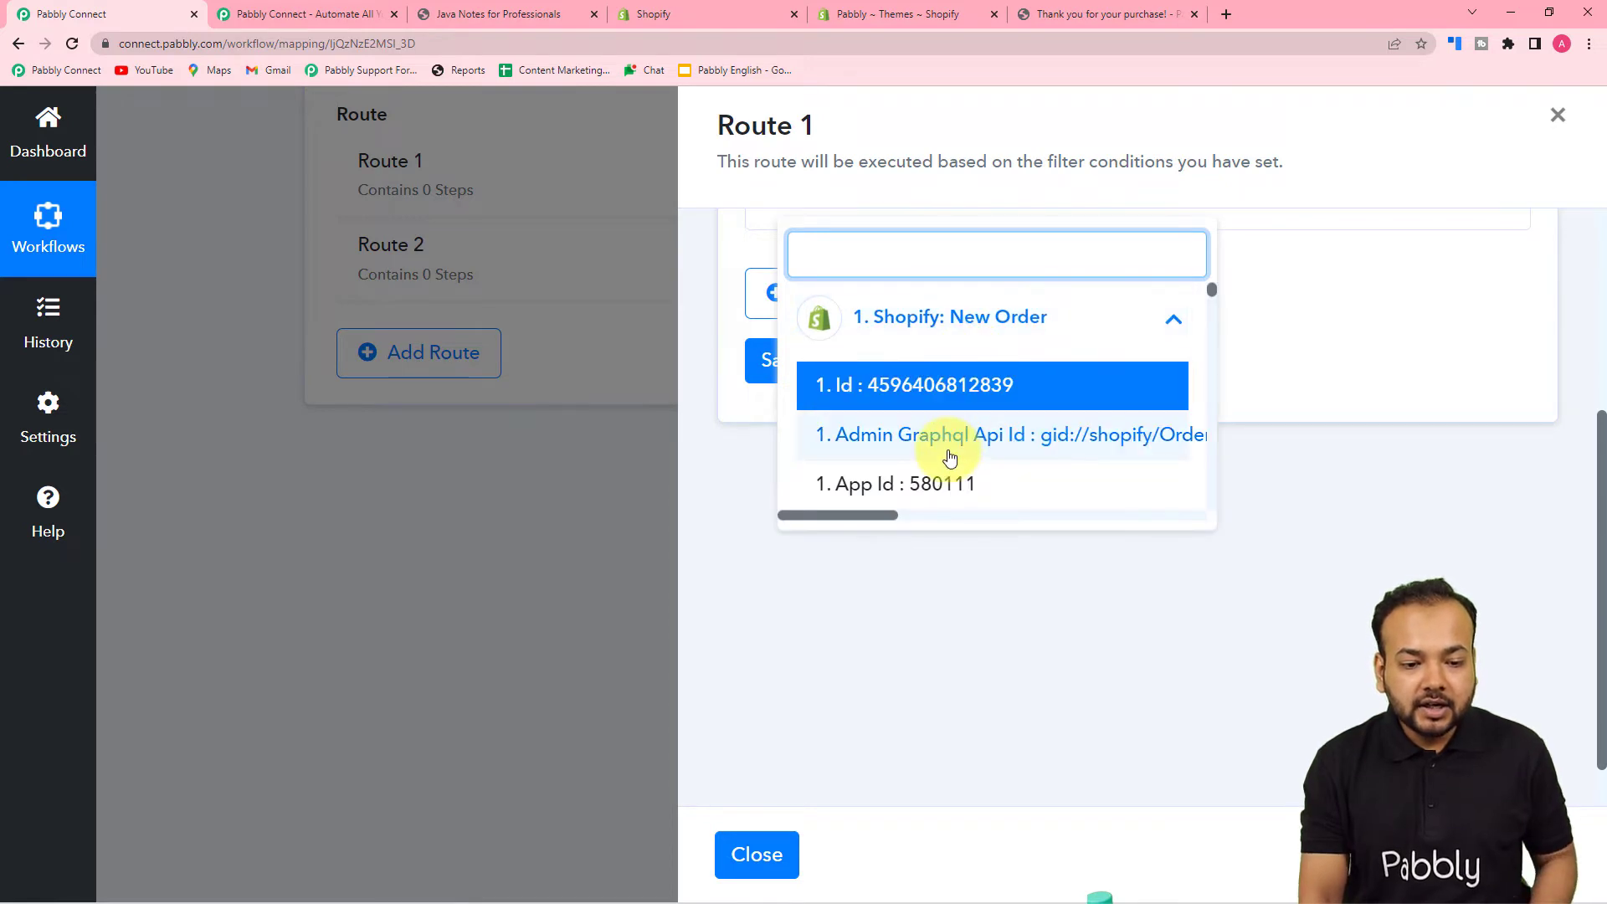
pyautogui.scroll(-5, 951, 455)
pyautogui.scroll(-15, 949, 457)
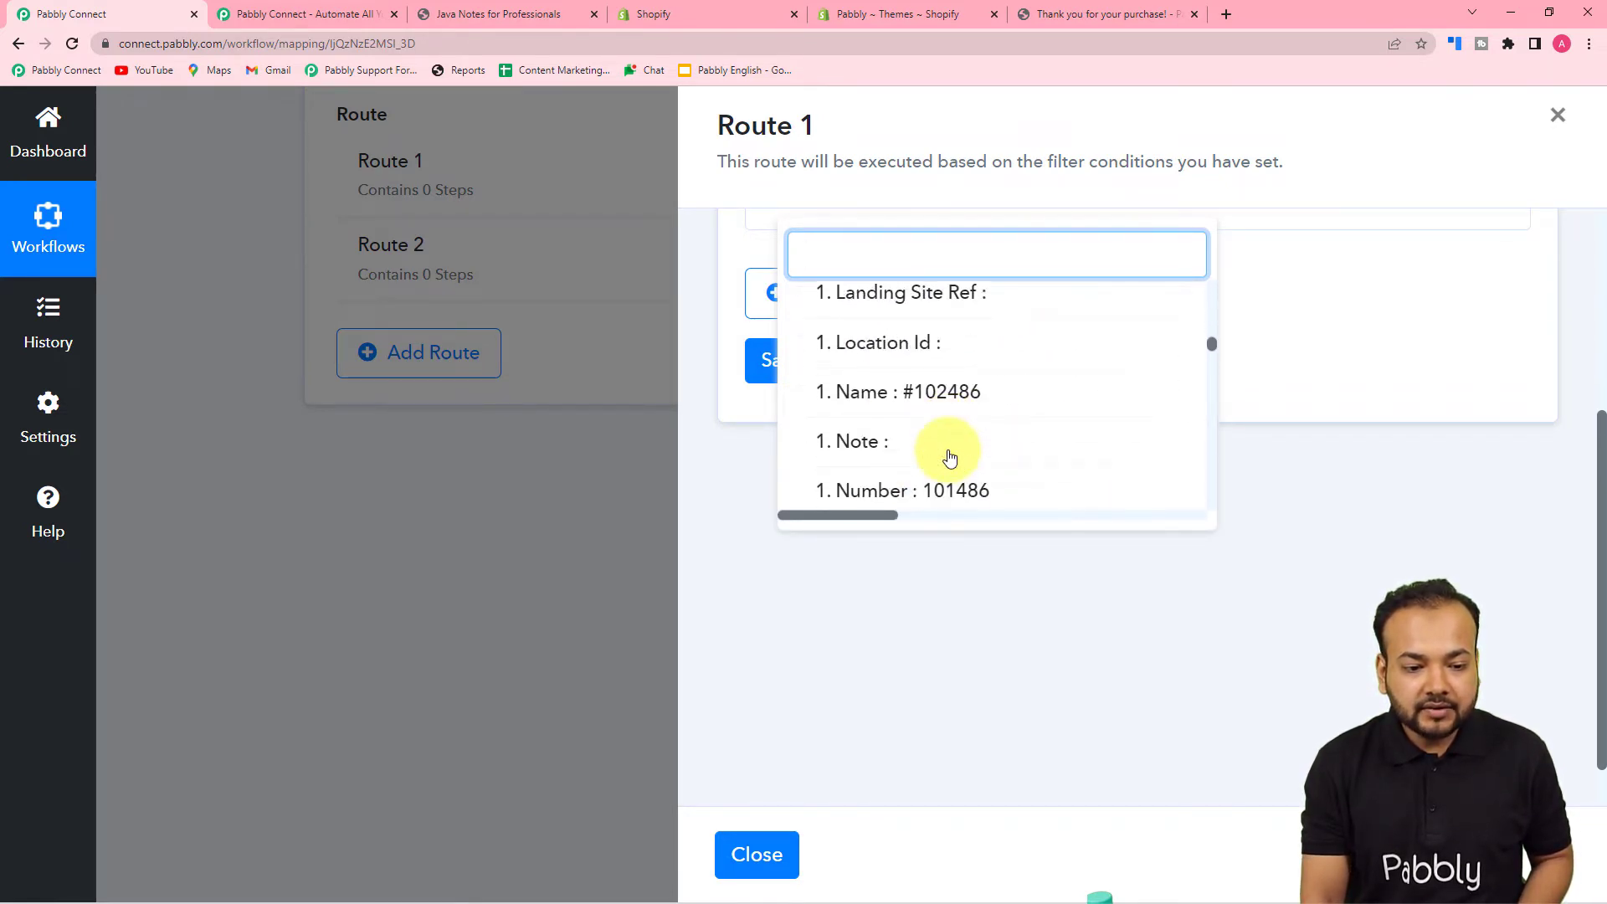
pyautogui.scroll(-15, 951, 457)
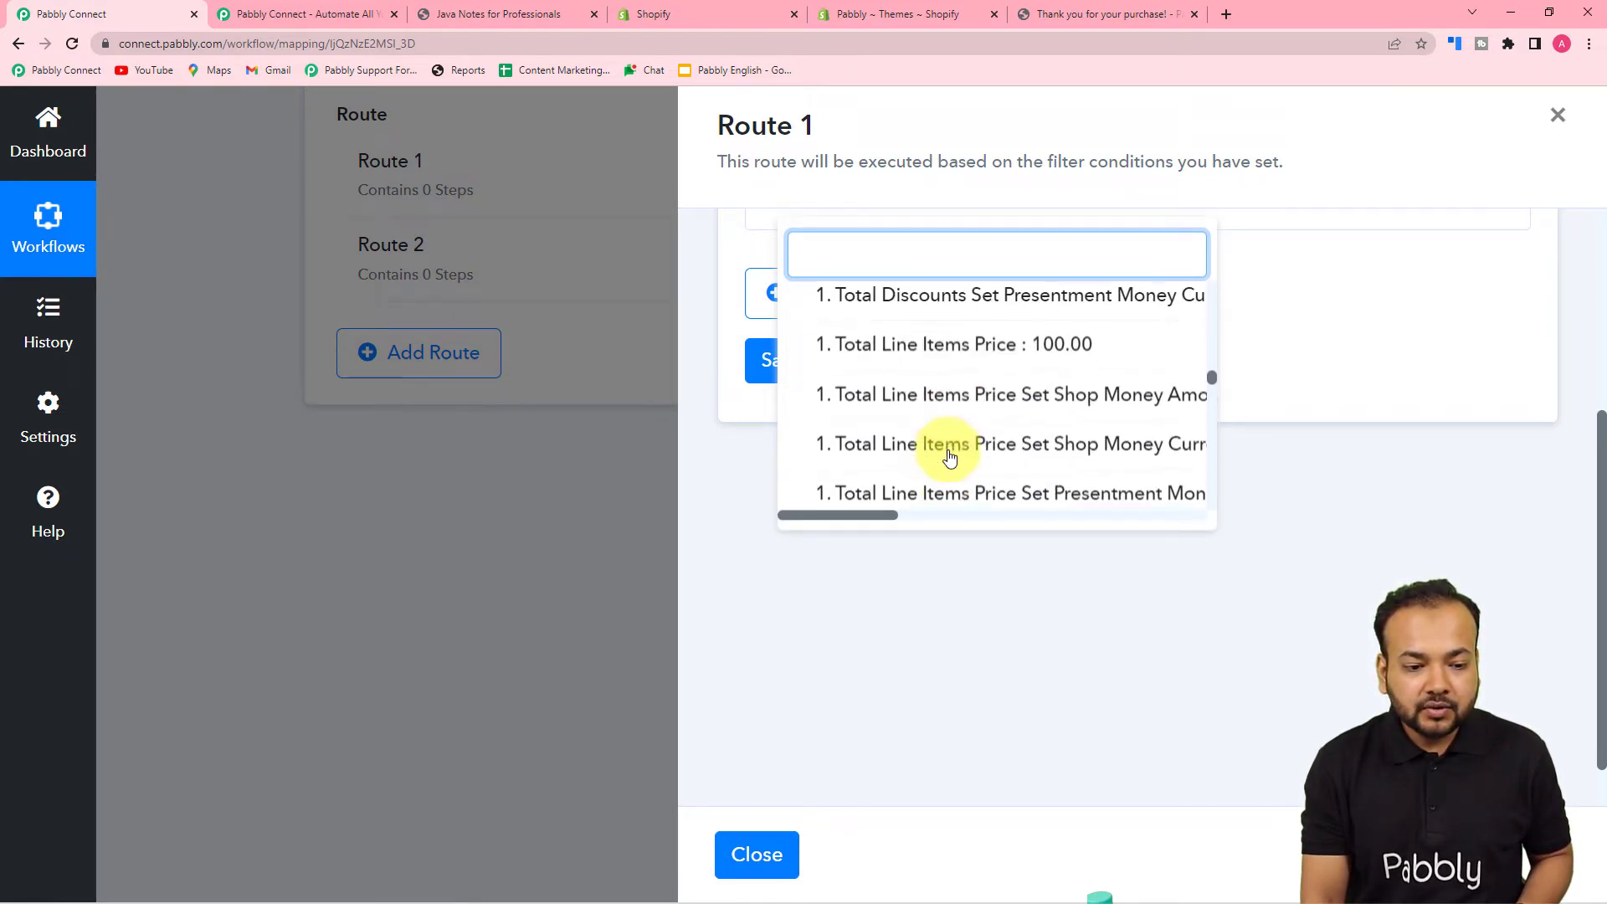
pyautogui.scroll(-2, 949, 457)
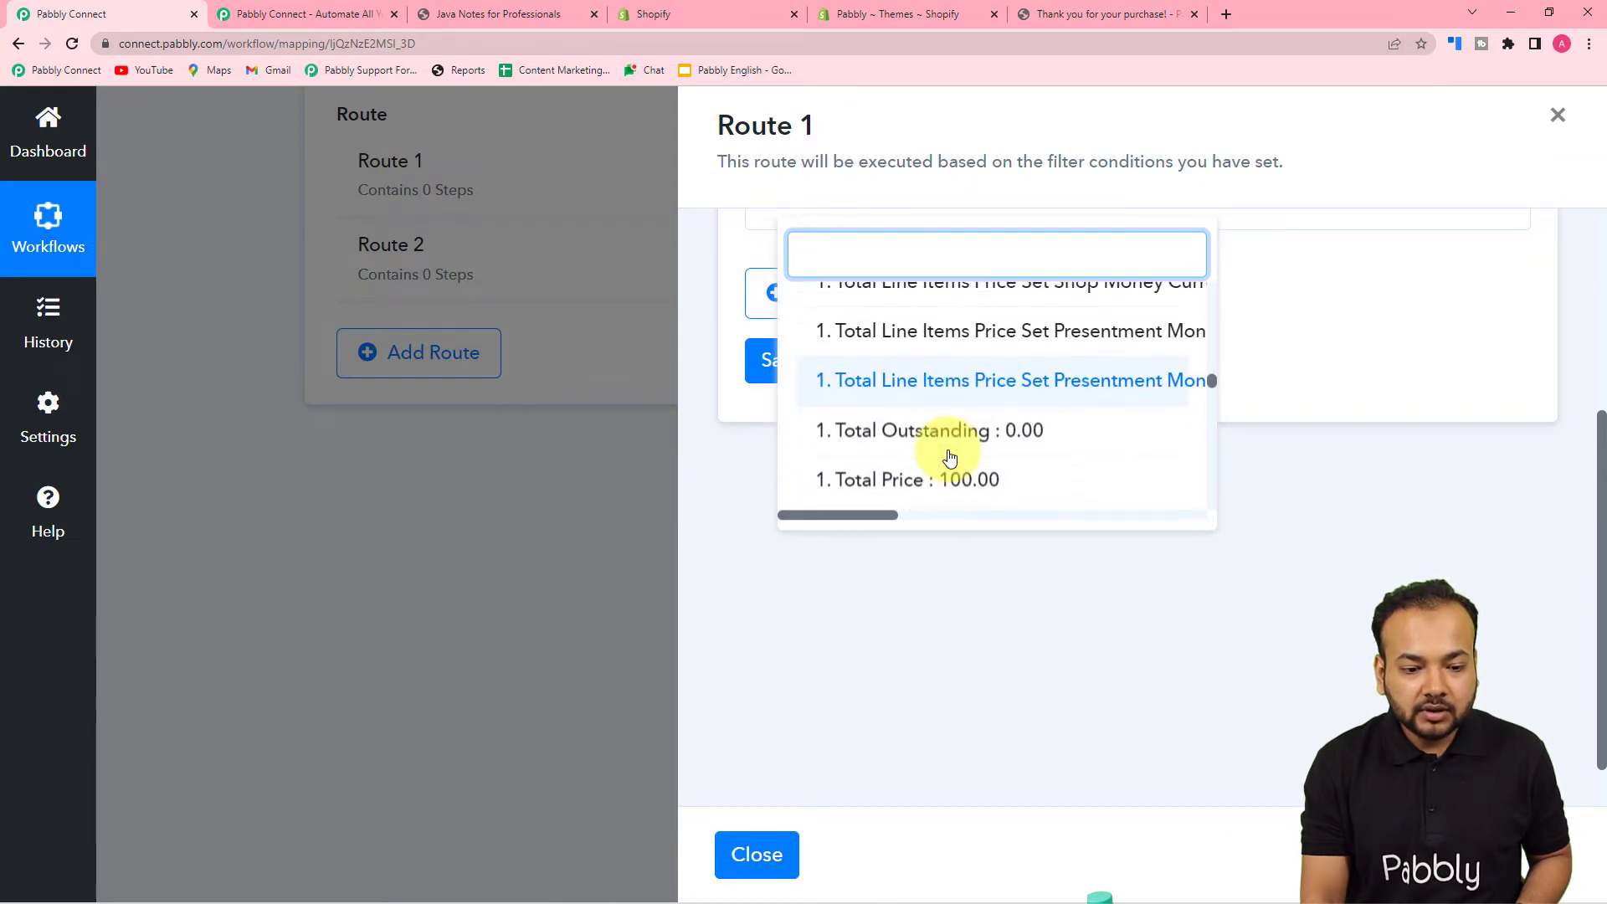
pyautogui.scroll(5, 949, 456)
pyautogui.scroll(2, 949, 457)
pyautogui.scroll(-6, 949, 457)
pyautogui.scroll(-8, 949, 457)
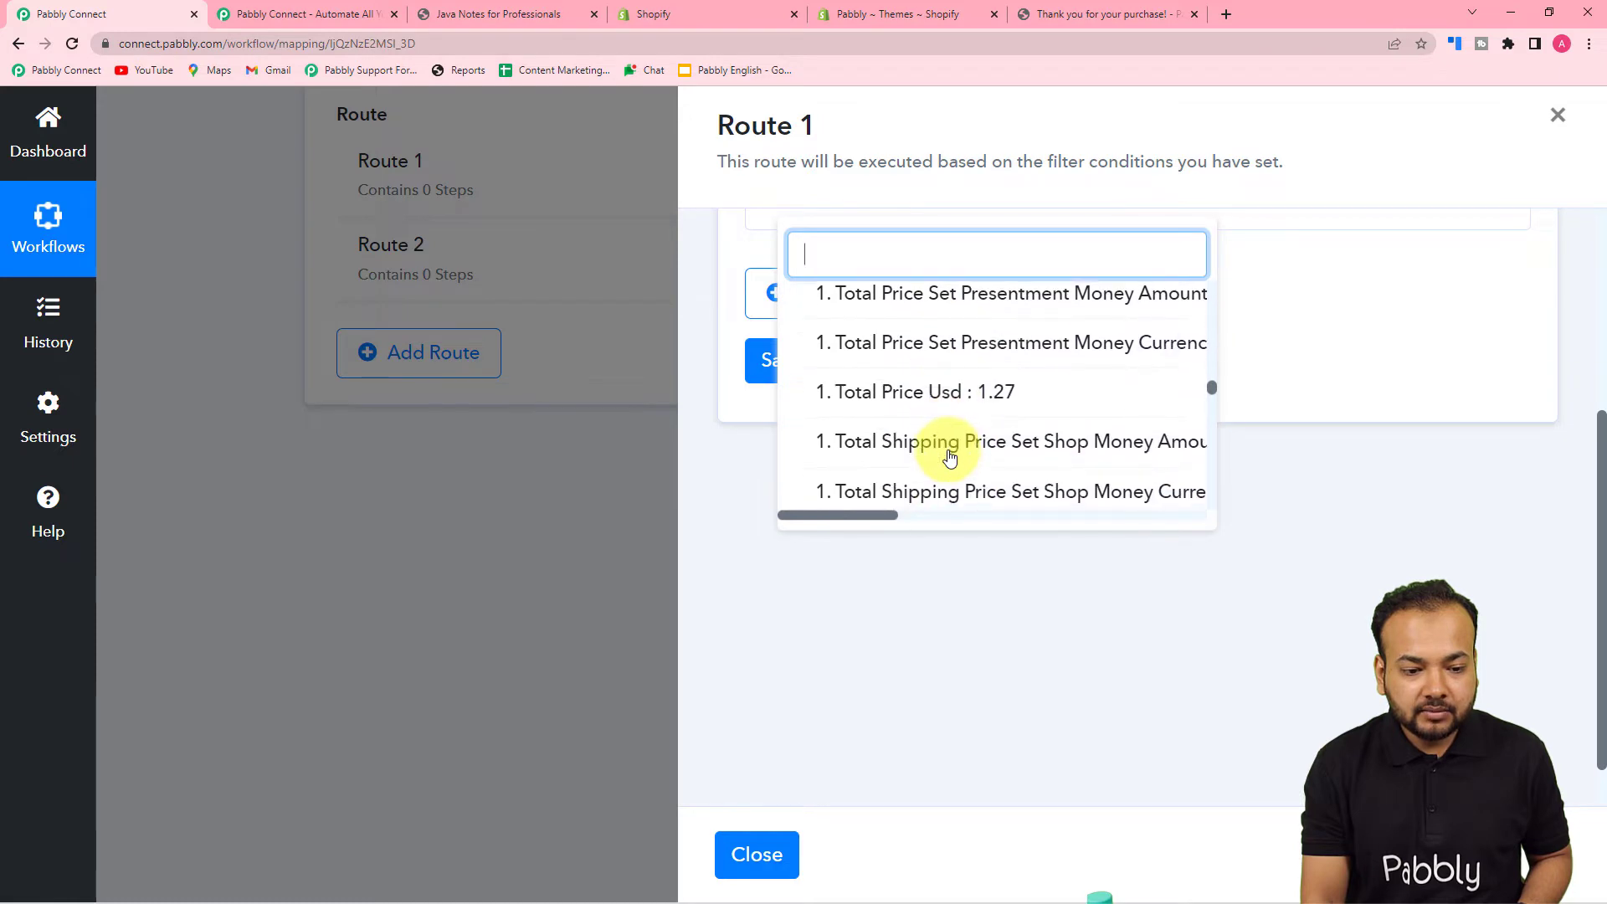
pyautogui.scroll(-5, 954, 452)
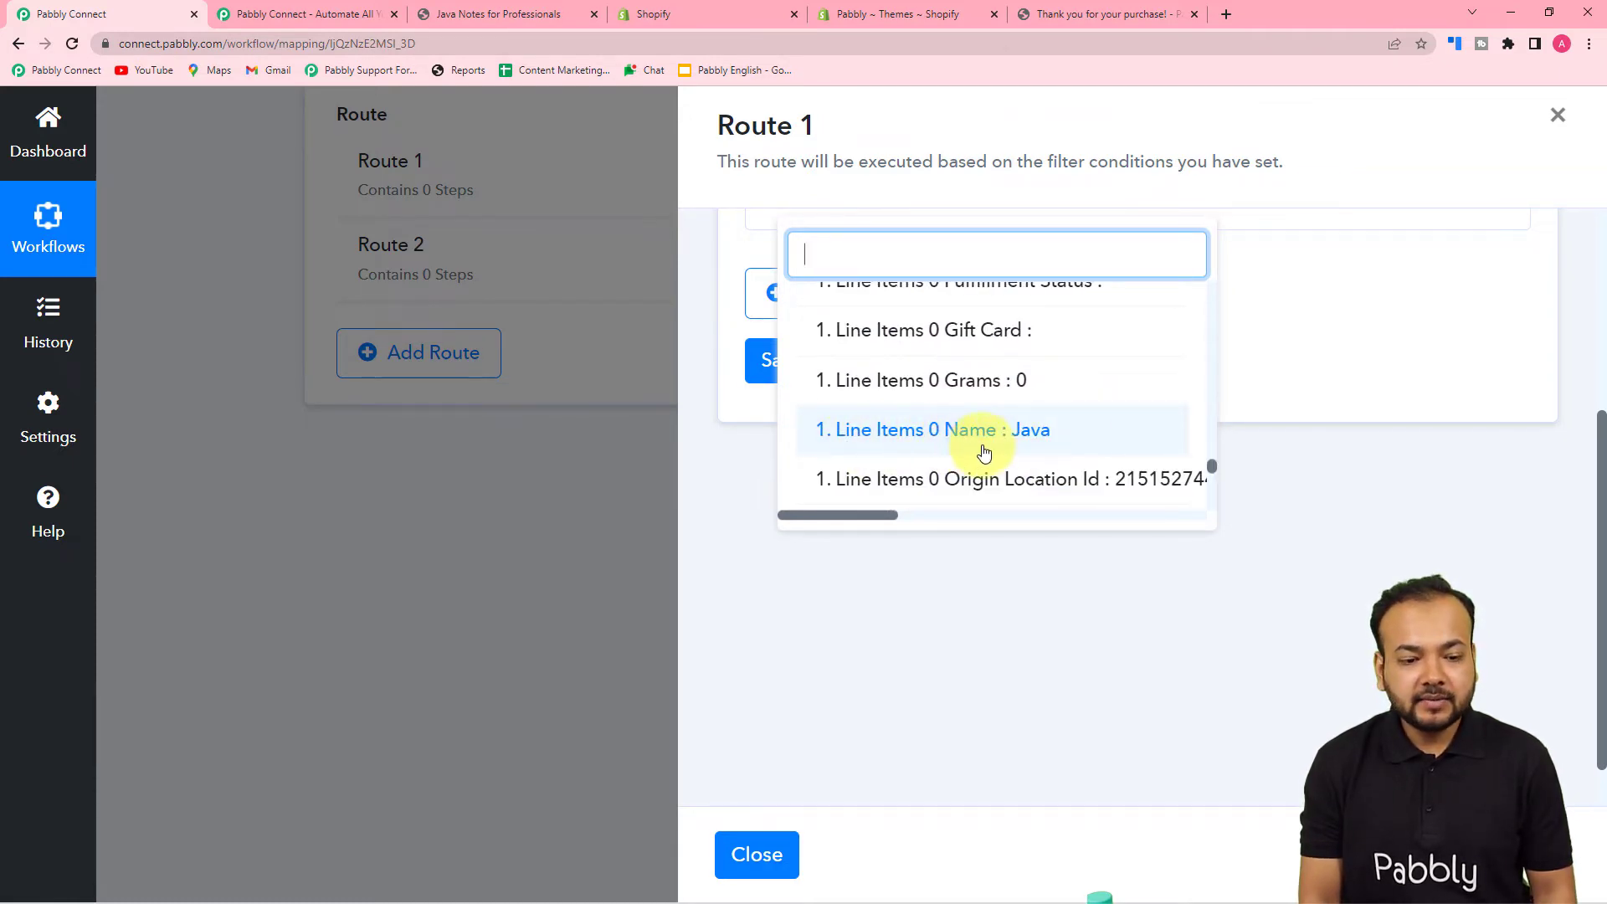
pyautogui.click(960, 435)
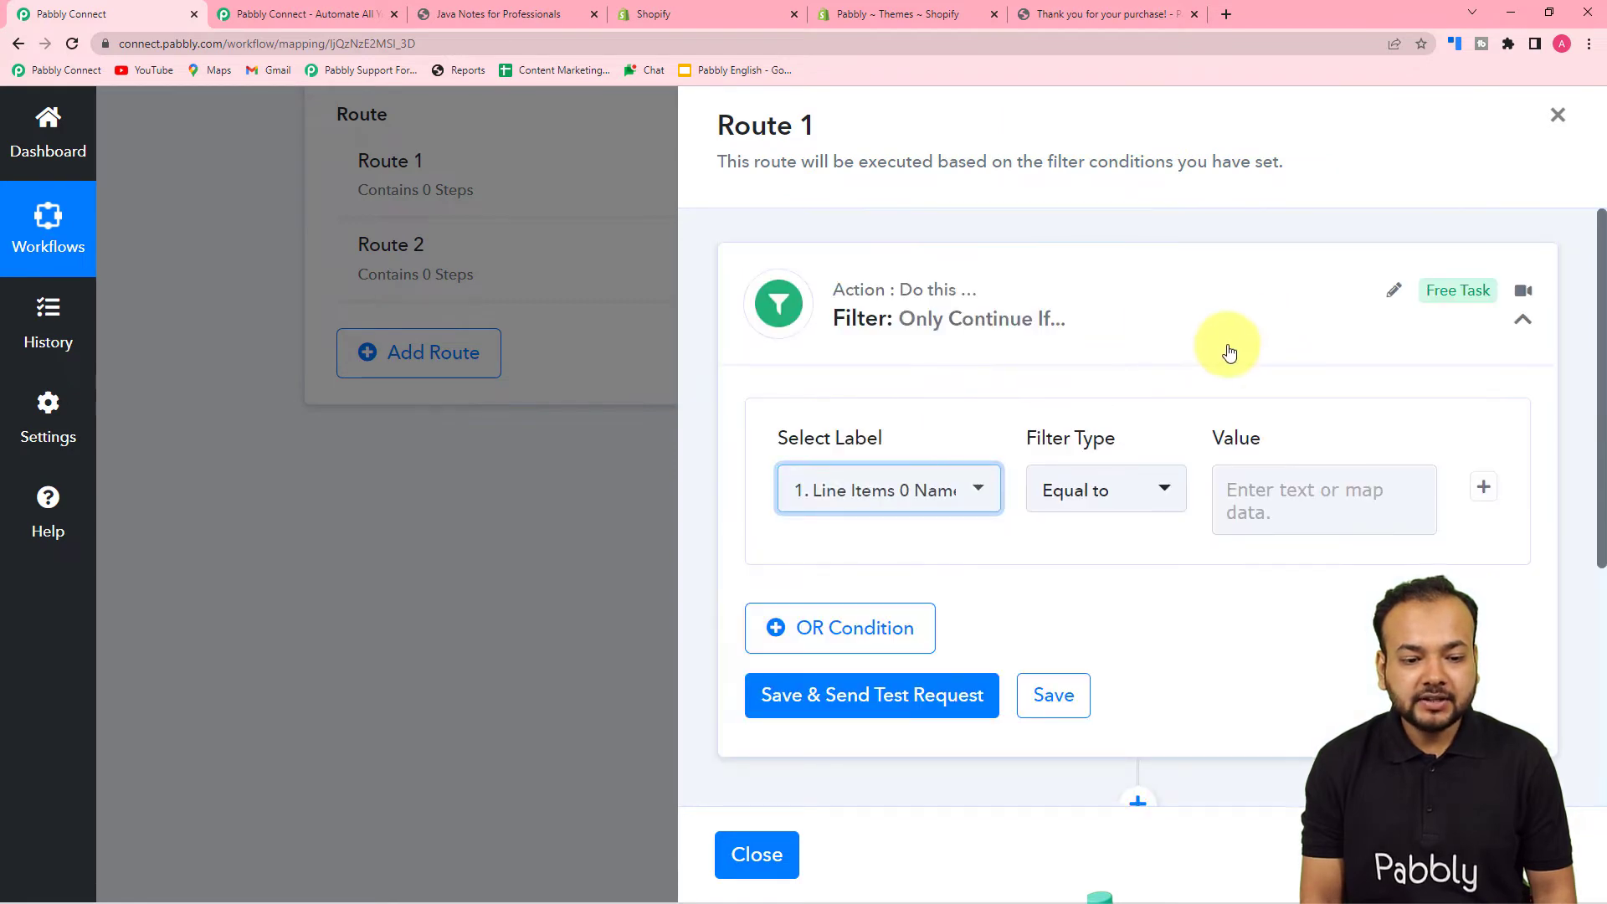
# - Keep Route 1's filter comparison as Equal to and enter Java as the value
pyautogui.click(1230, 345)
pyautogui.click(1153, 317)
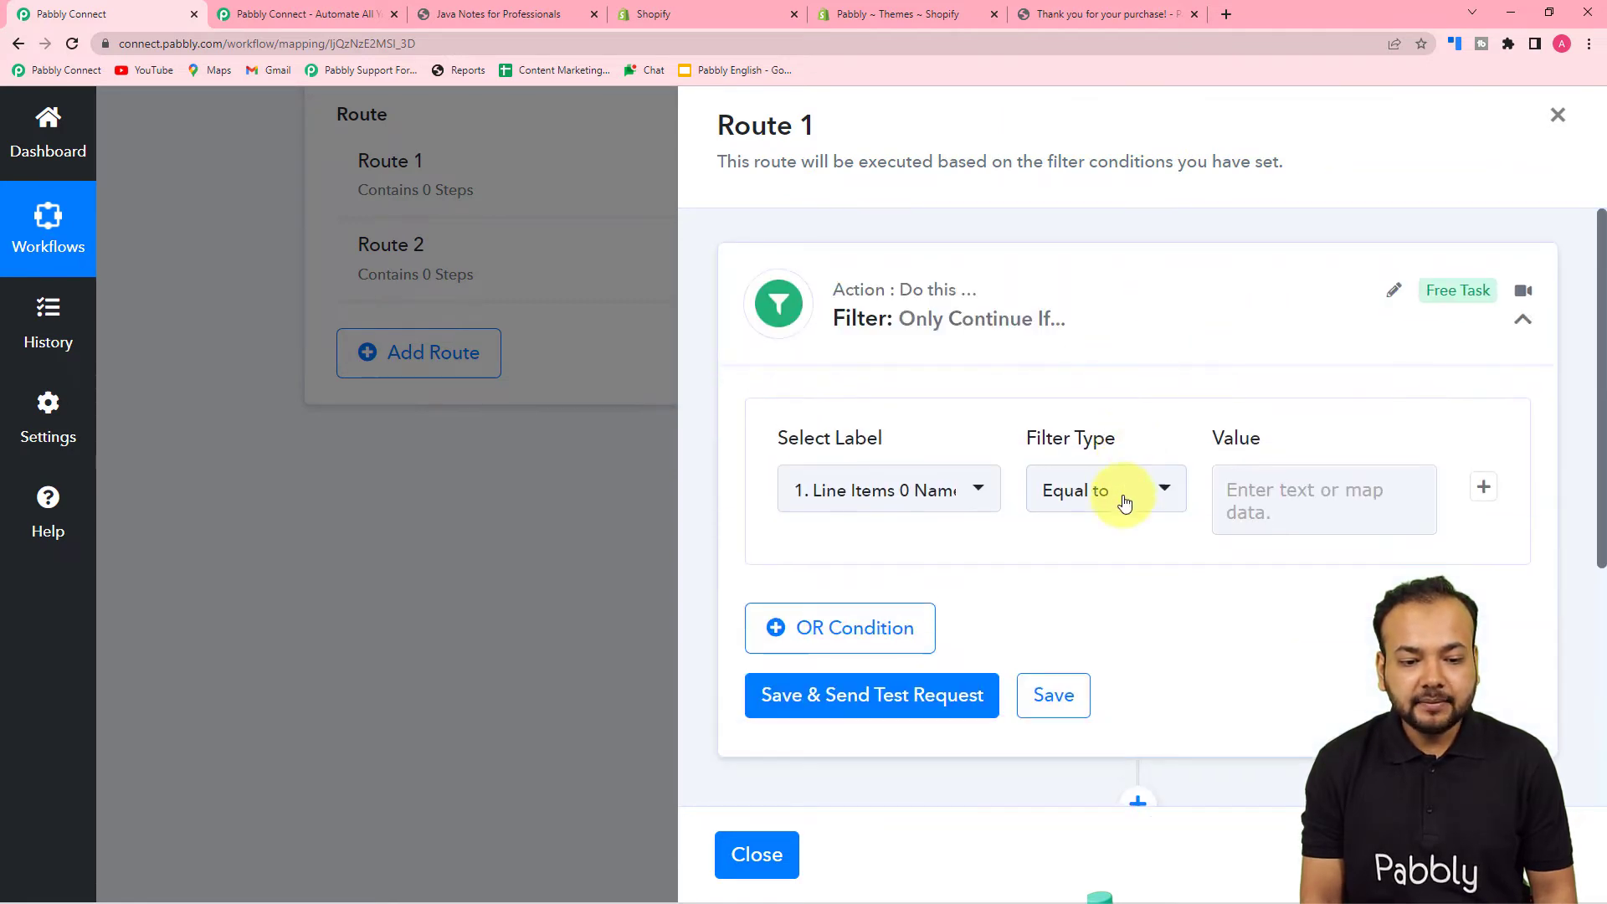
pyautogui.click(1124, 501)
pyautogui.click(1096, 305)
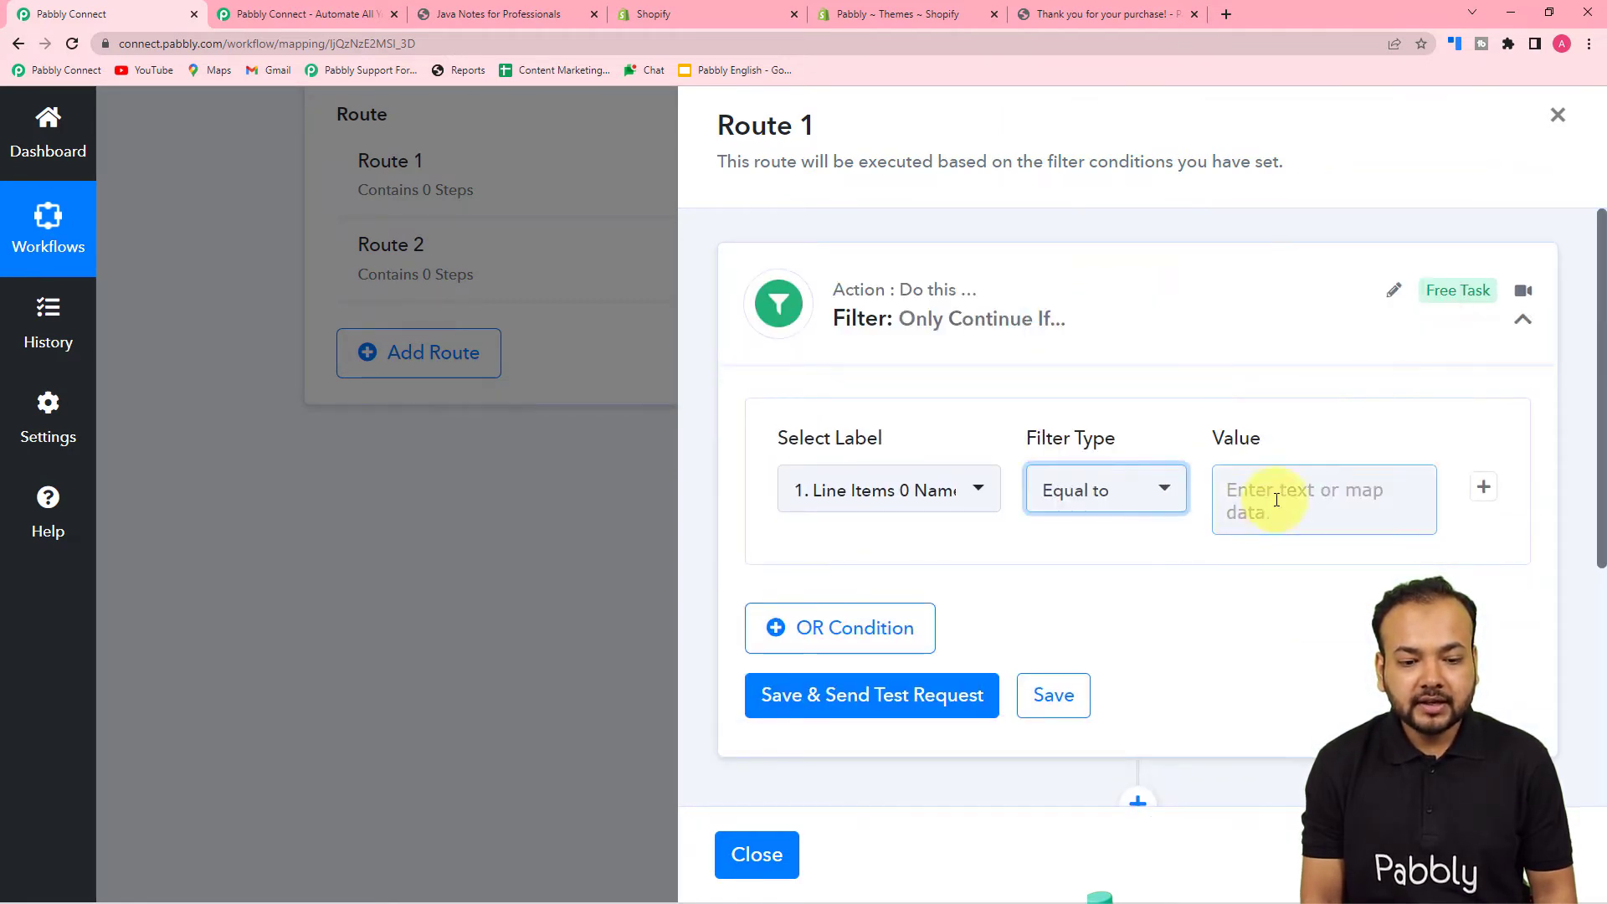
pyautogui.click(1276, 500)
pyautogui.write('Jav')
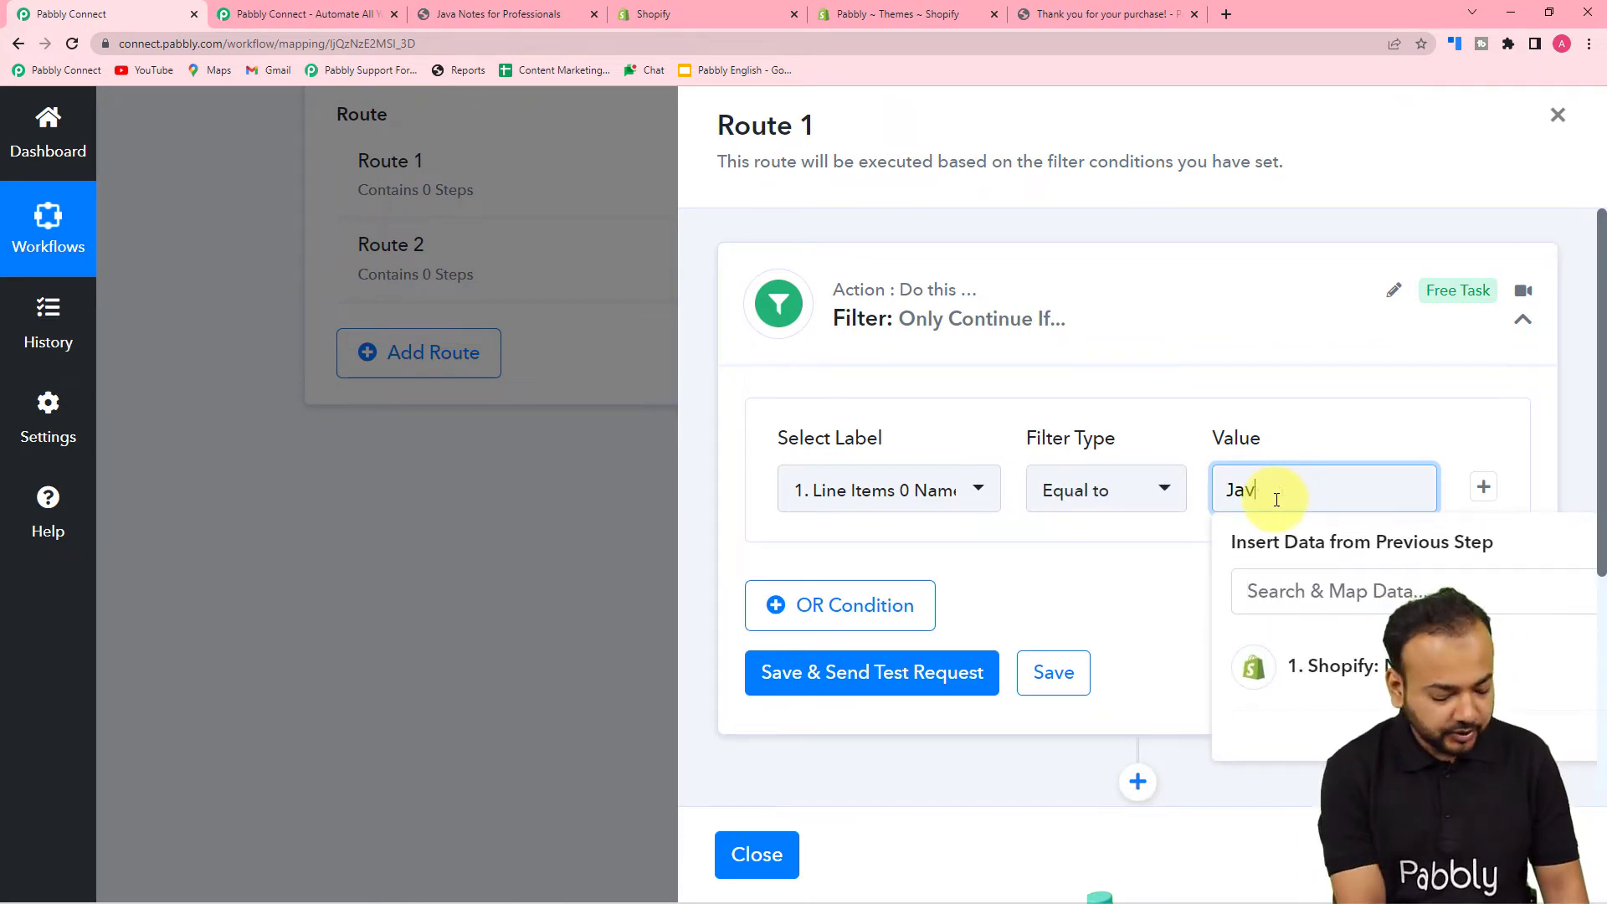
pyautogui.write('a')
pyautogui.click(1202, 545)
# - Save the filter and send a test request, which returns Condition is true
pyautogui.scroll(-2, 1208, 536)
pyautogui.scroll(1, 1208, 514)
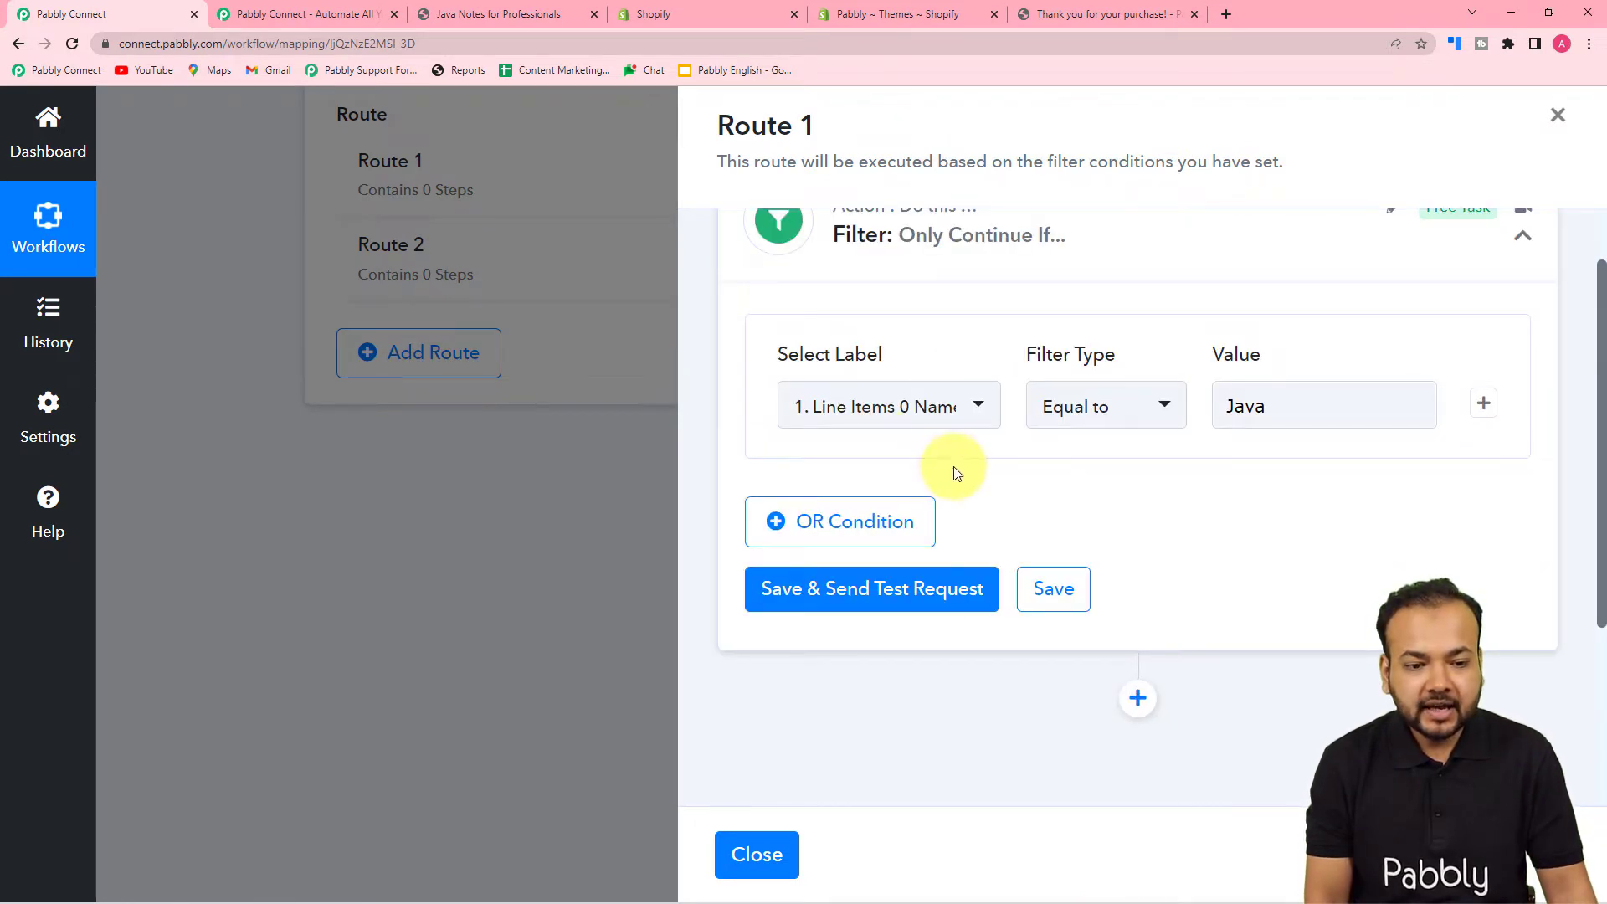
pyautogui.scroll(1, 952, 471)
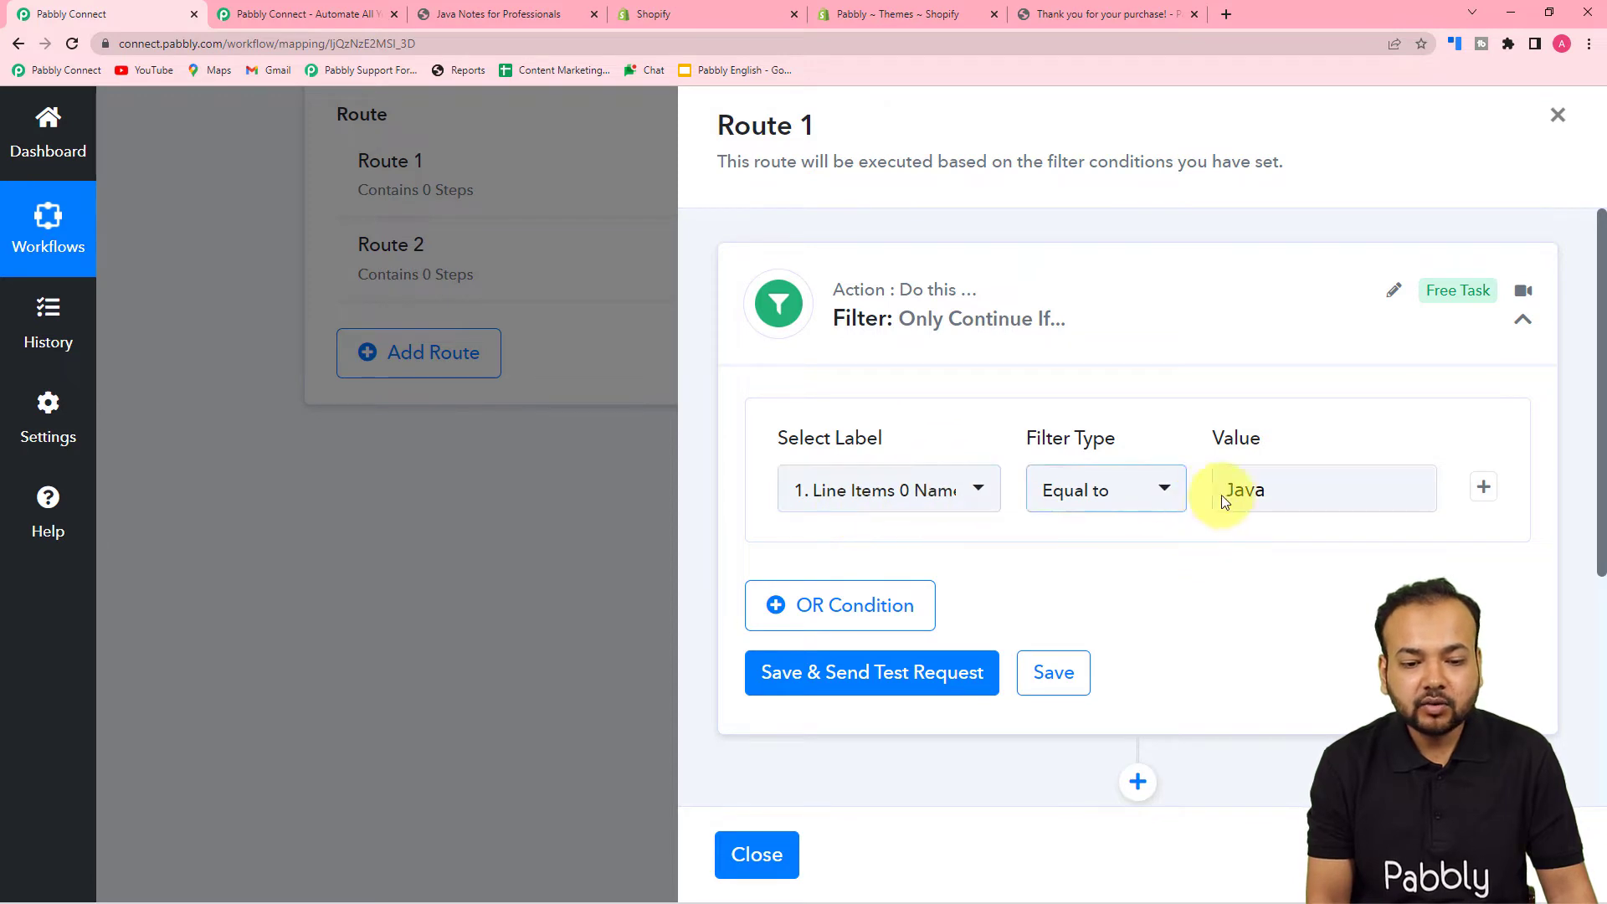
pyautogui.scroll(-3, 1157, 544)
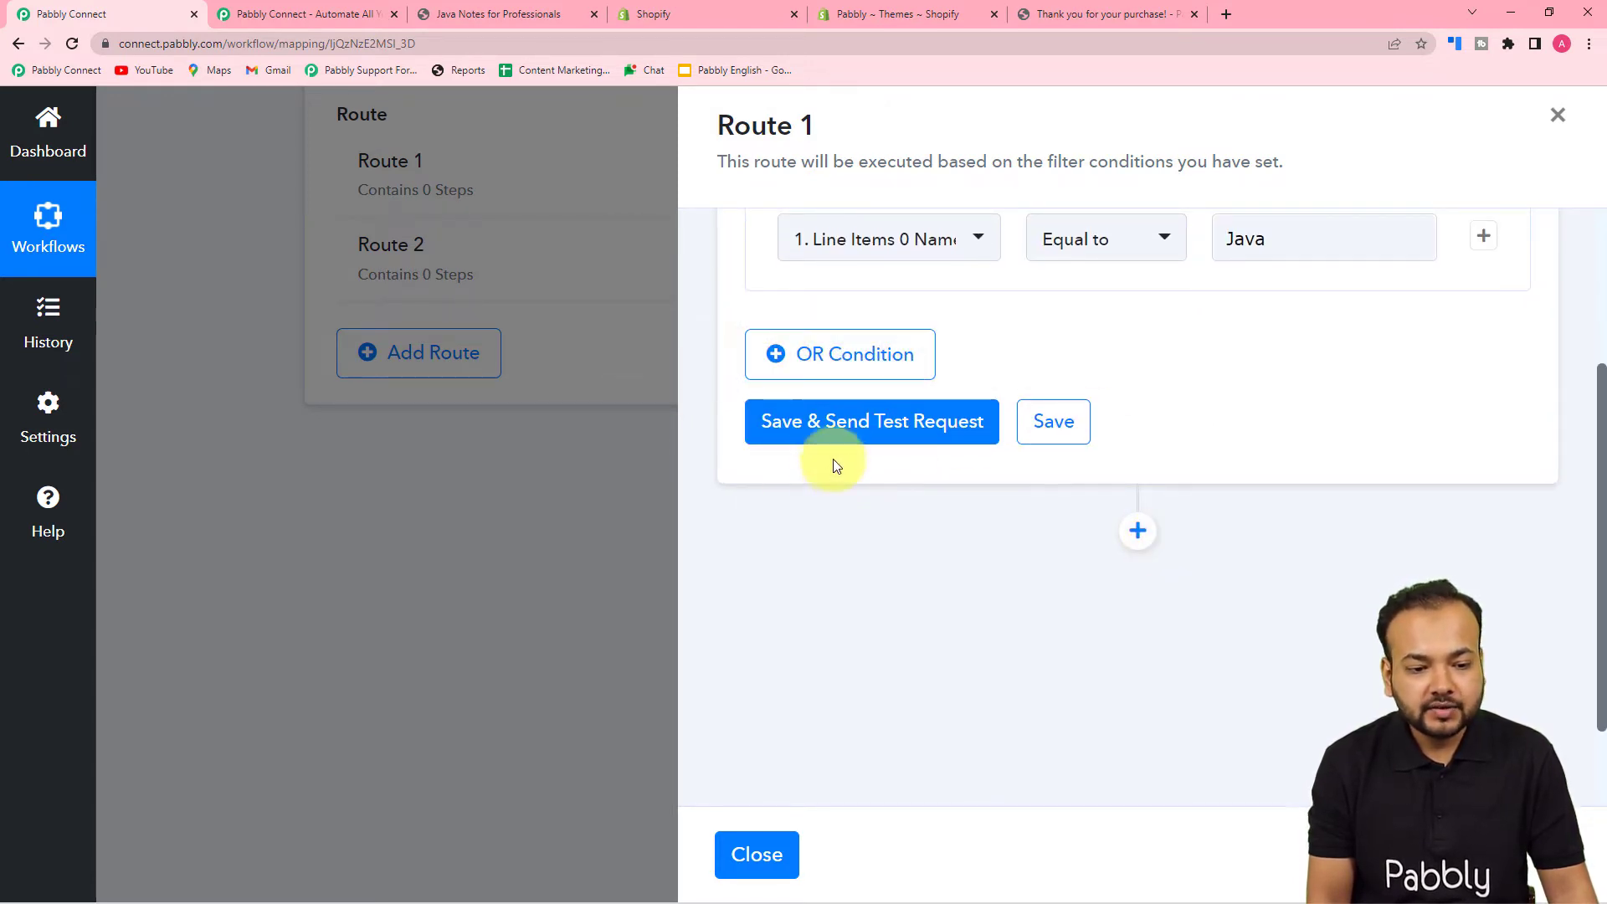
pyautogui.click(828, 427)
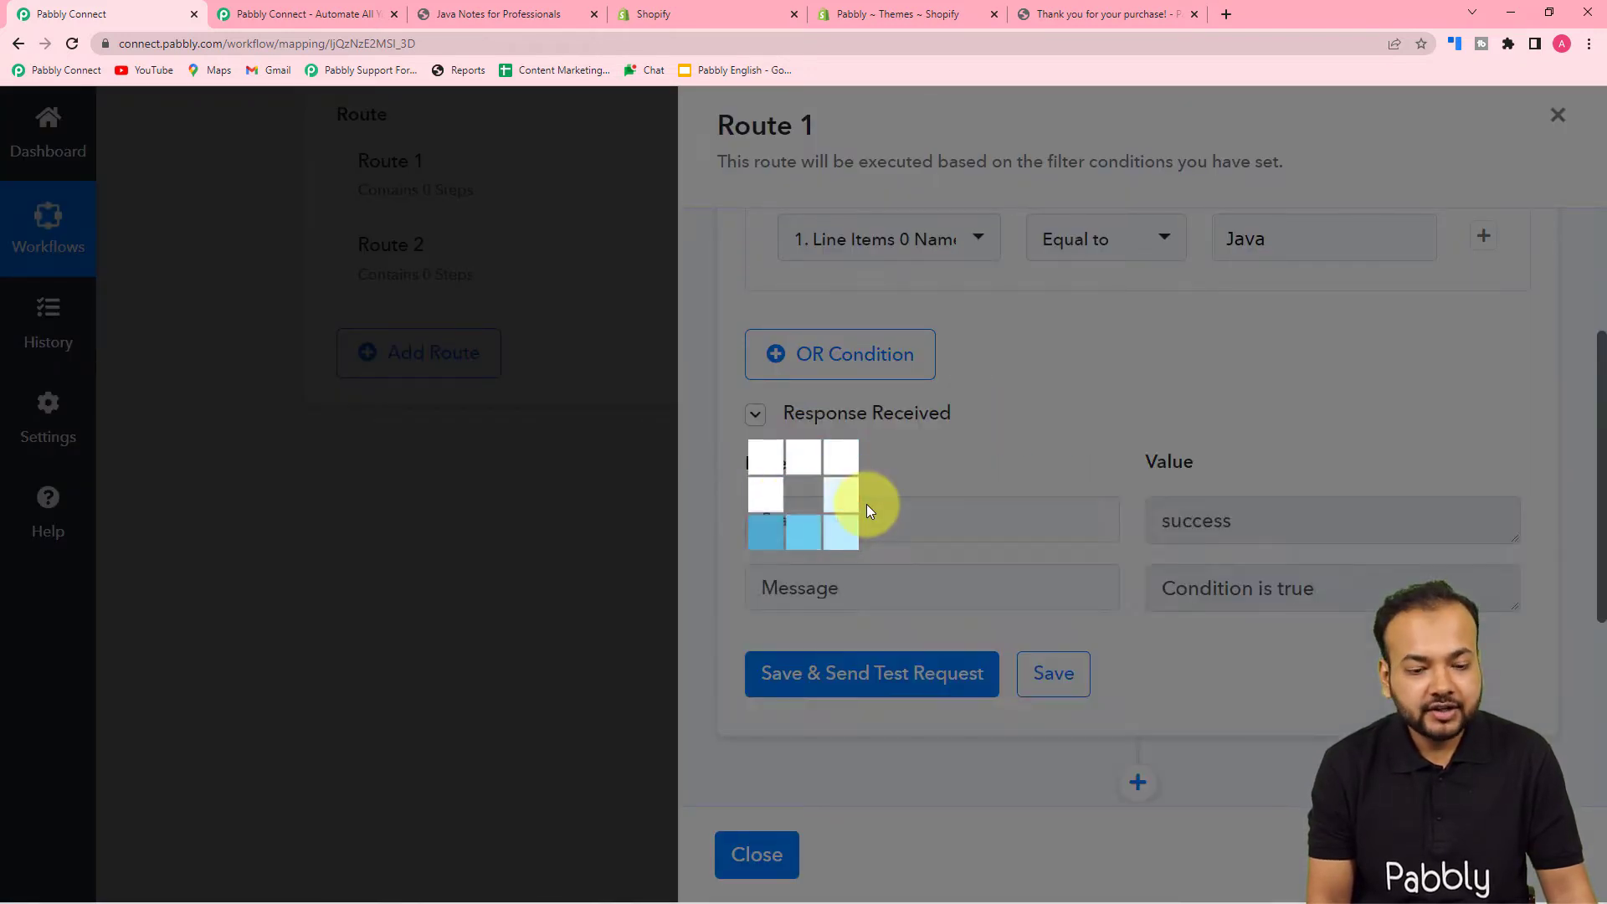
pyautogui.scroll(-5, 866, 504)
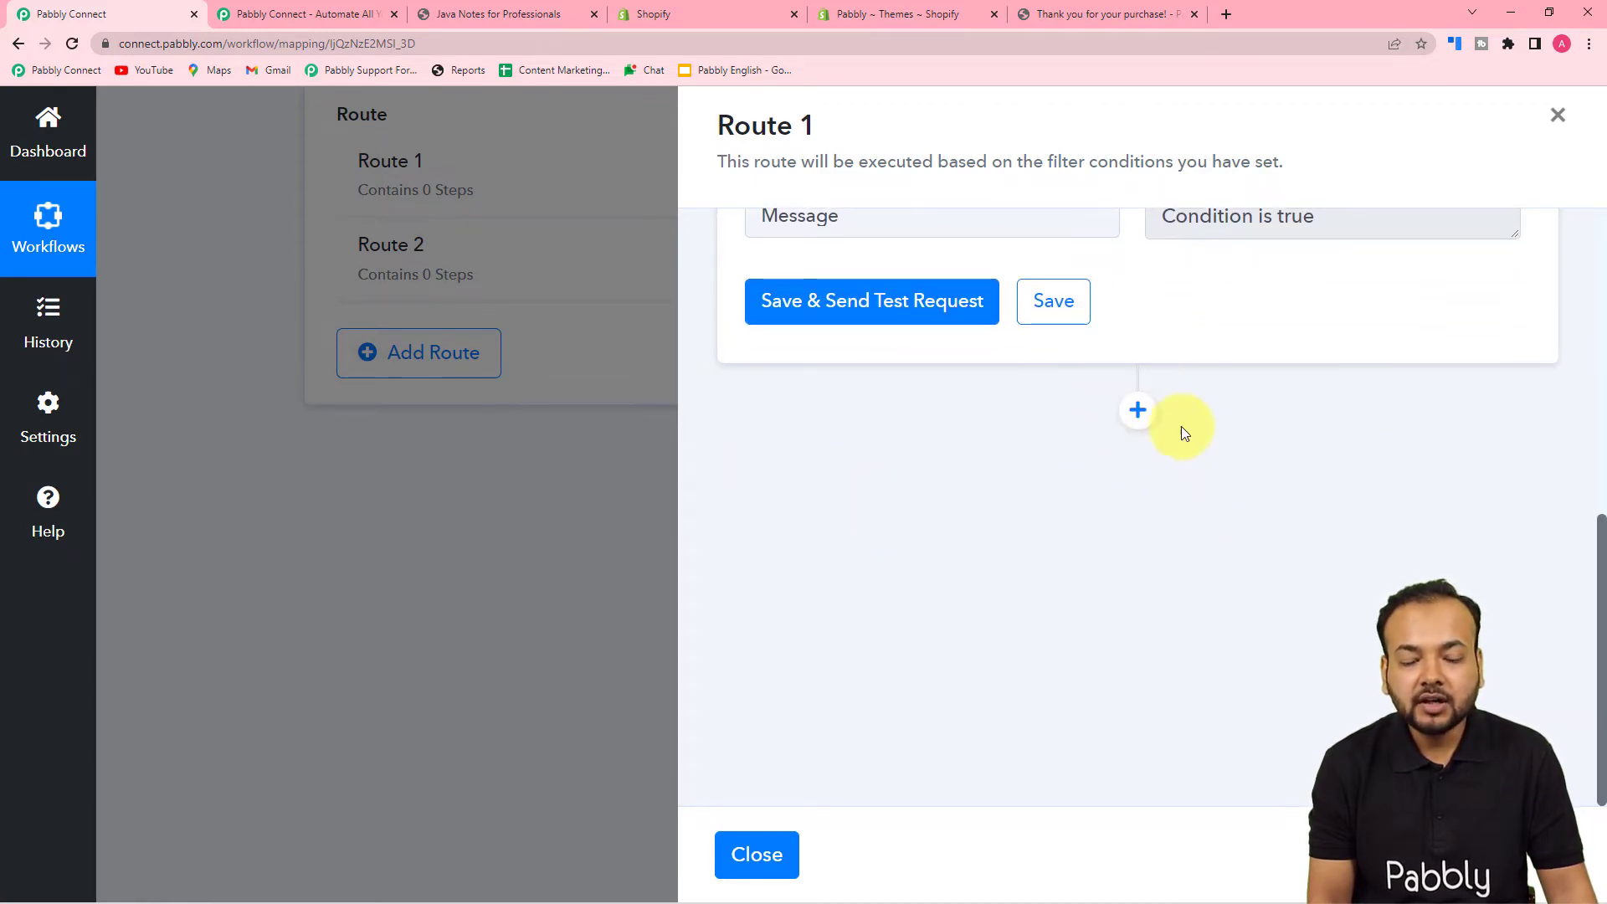
# - Add a Gmail Send Email action step below Route 1's filter
pyautogui.click(1137, 410)
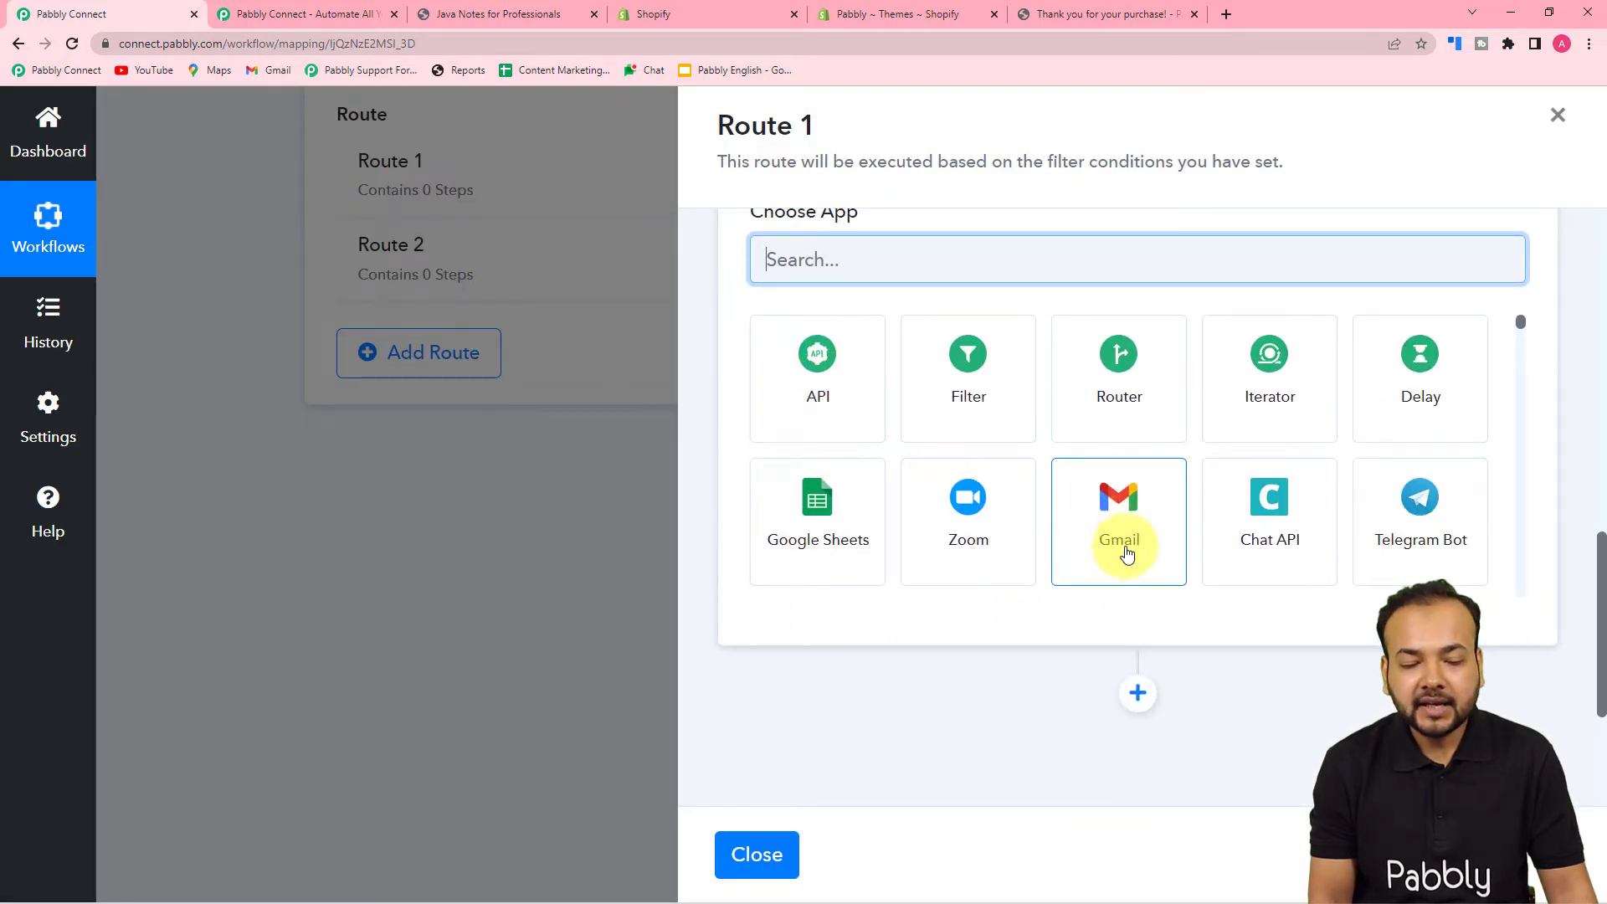
pyautogui.click(1119, 553)
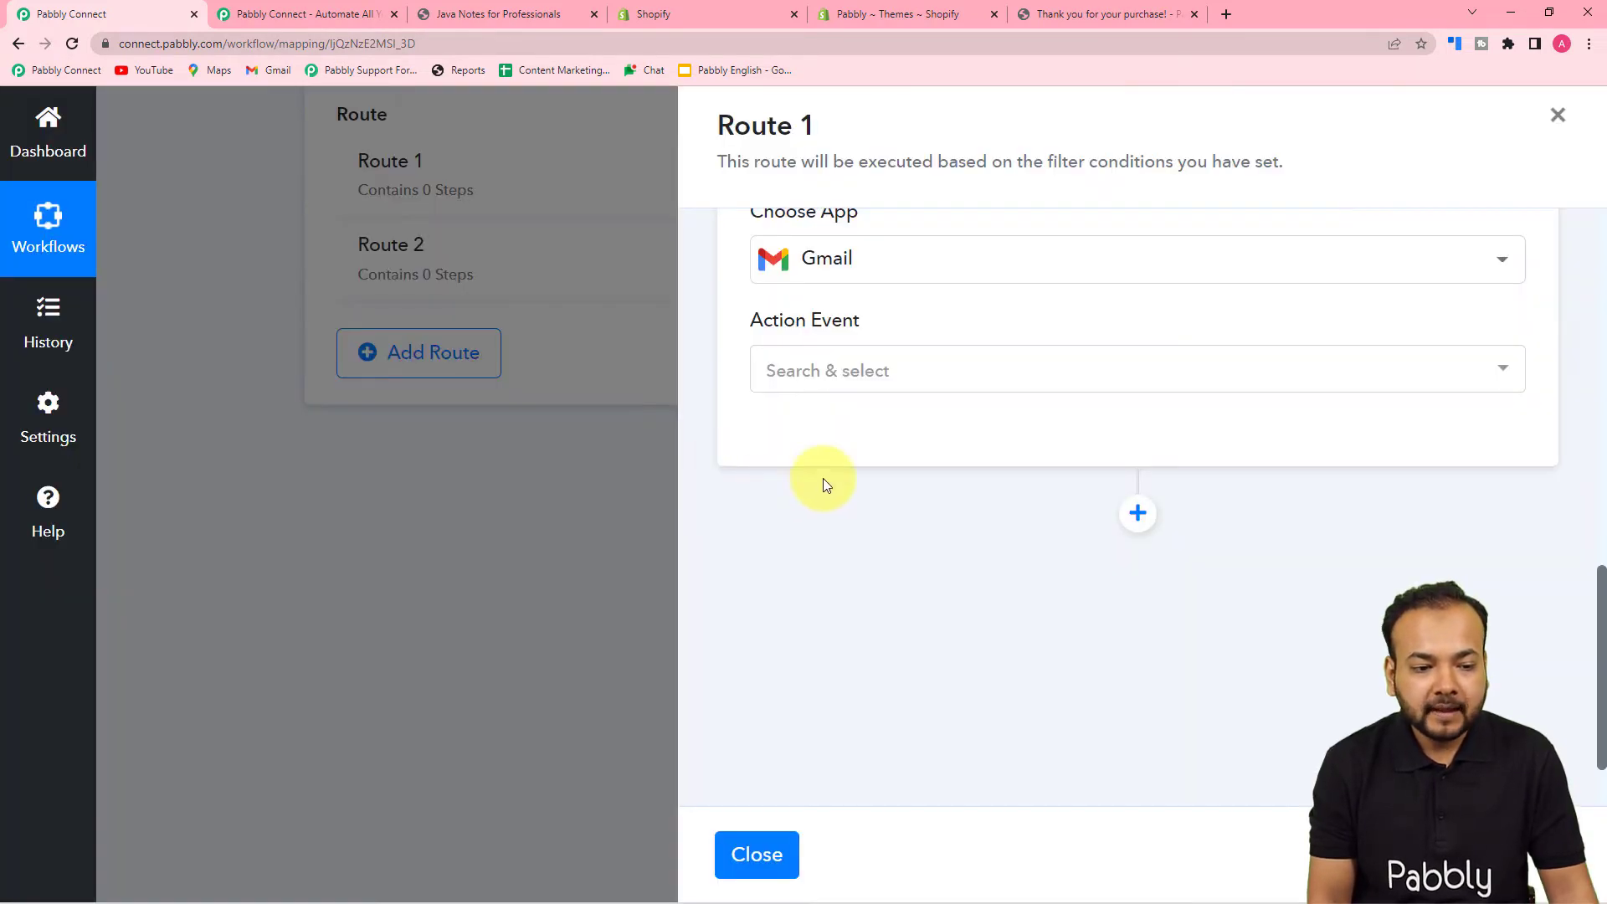
pyautogui.click(841, 383)
pyautogui.click(783, 497)
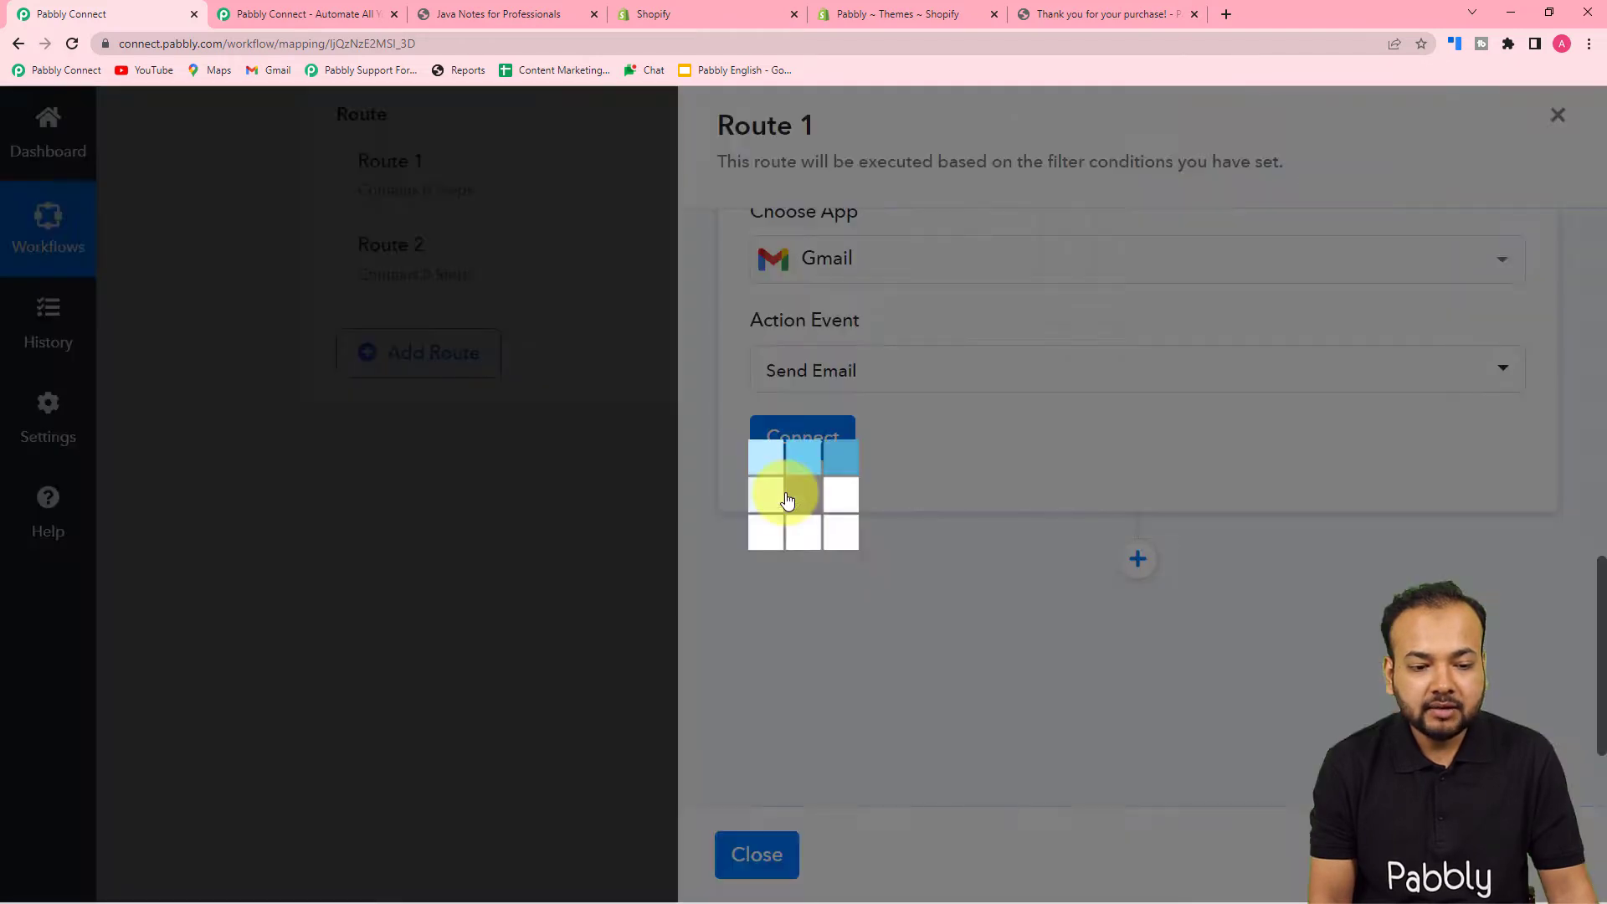
# - Create a new Gmail connection, choosing a Google account and granting Pabbly Connect access
pyautogui.click(803, 437)
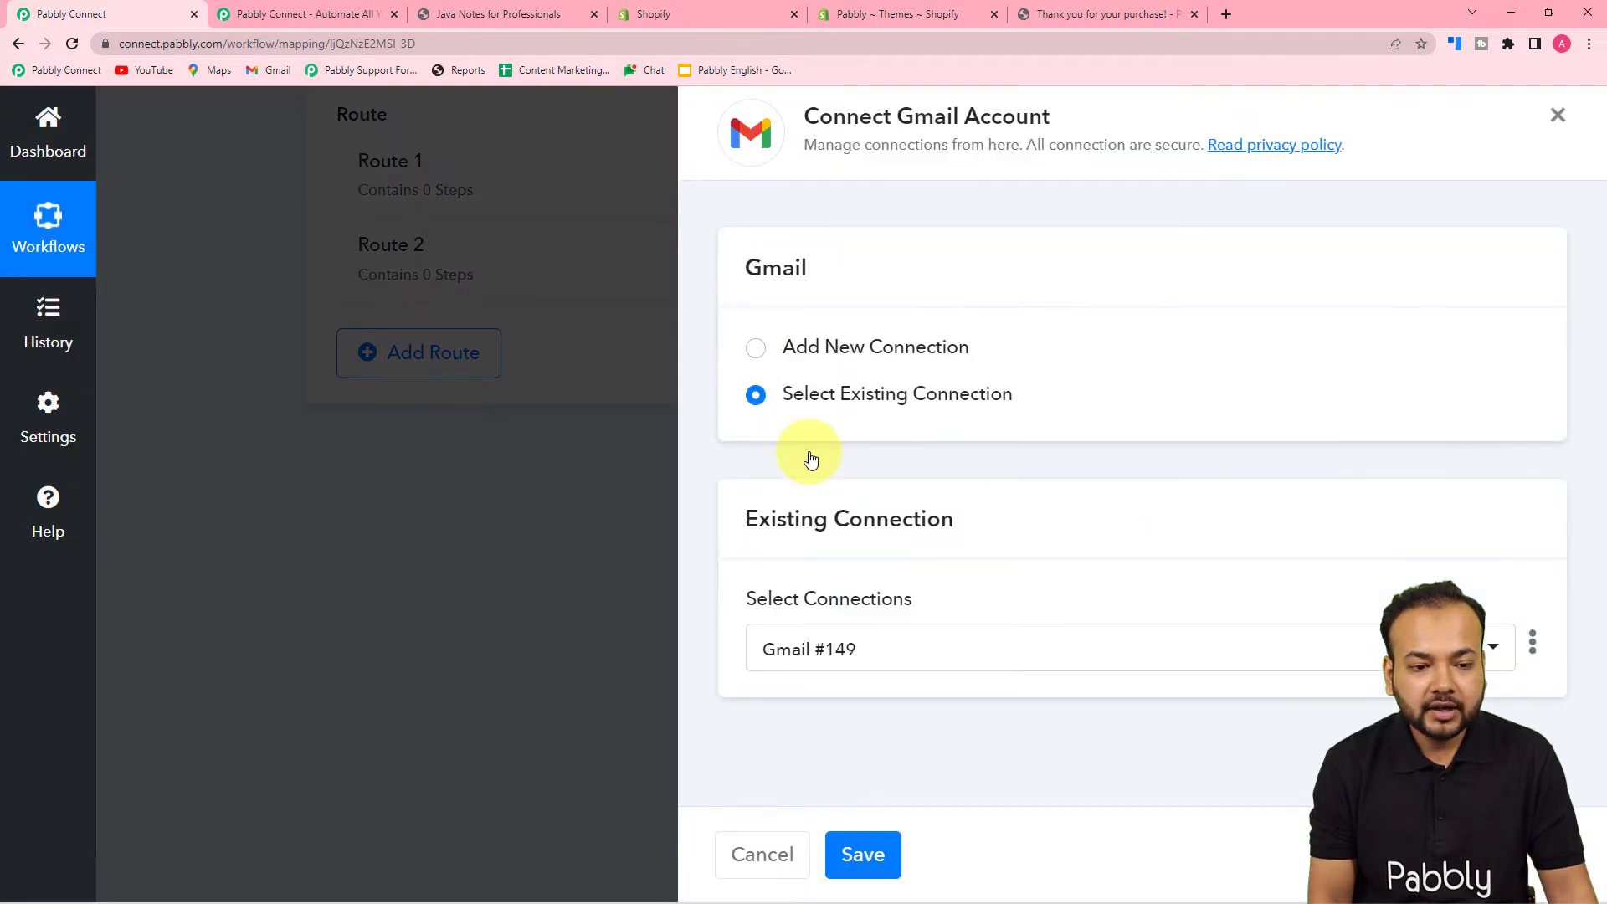
pyautogui.click(757, 351)
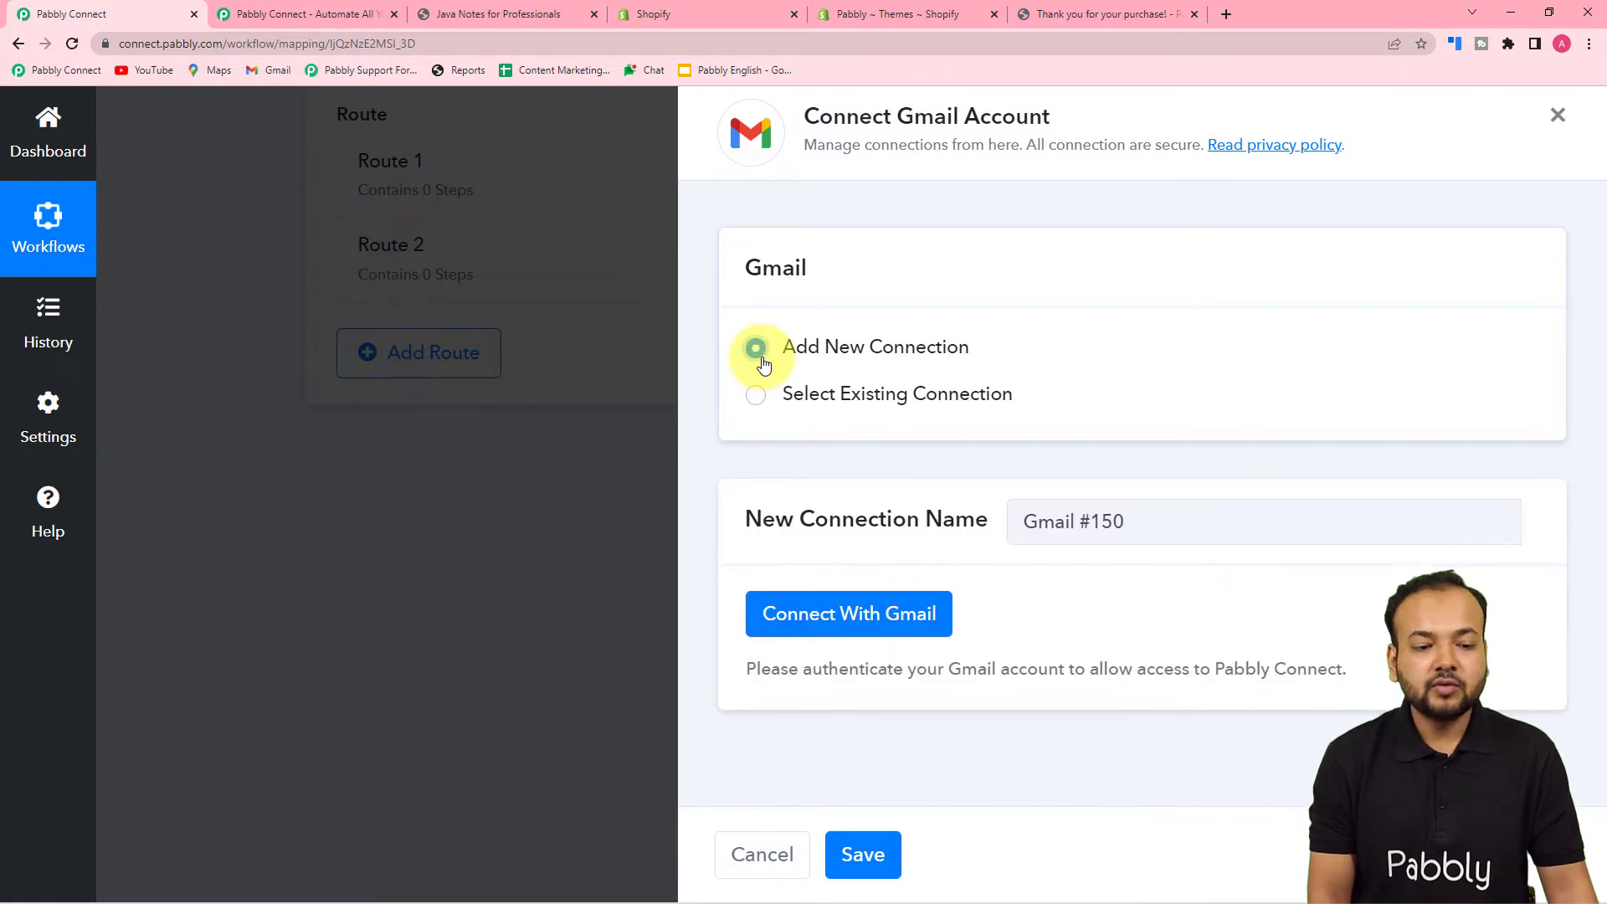
pyautogui.click(817, 615)
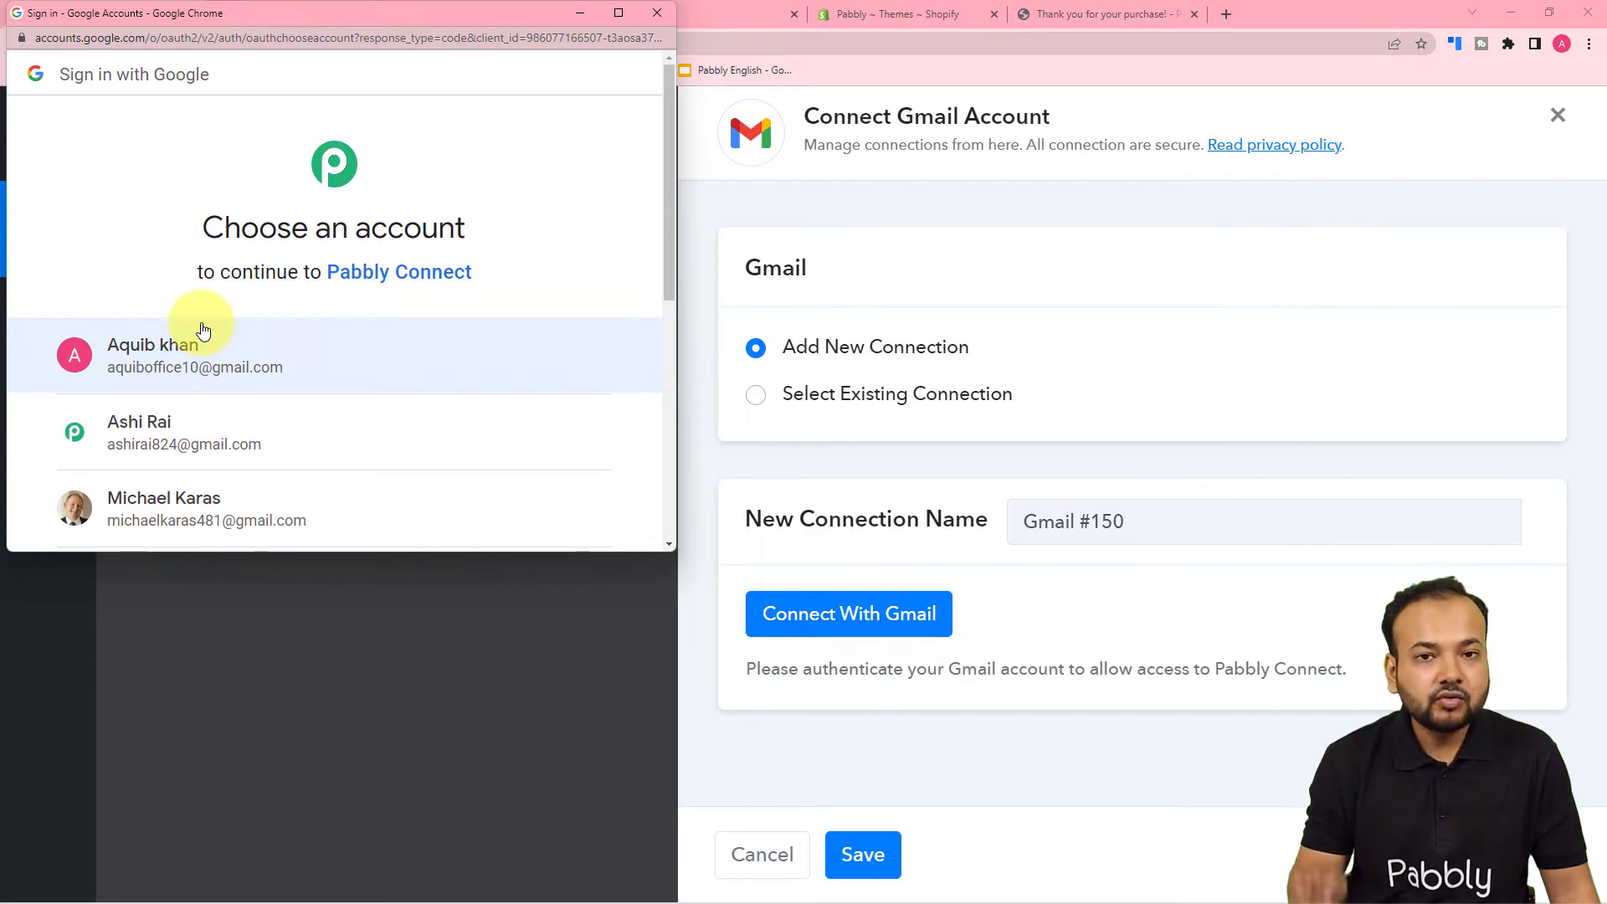
pyautogui.scroll(-2, 201, 326)
pyautogui.click(187, 279)
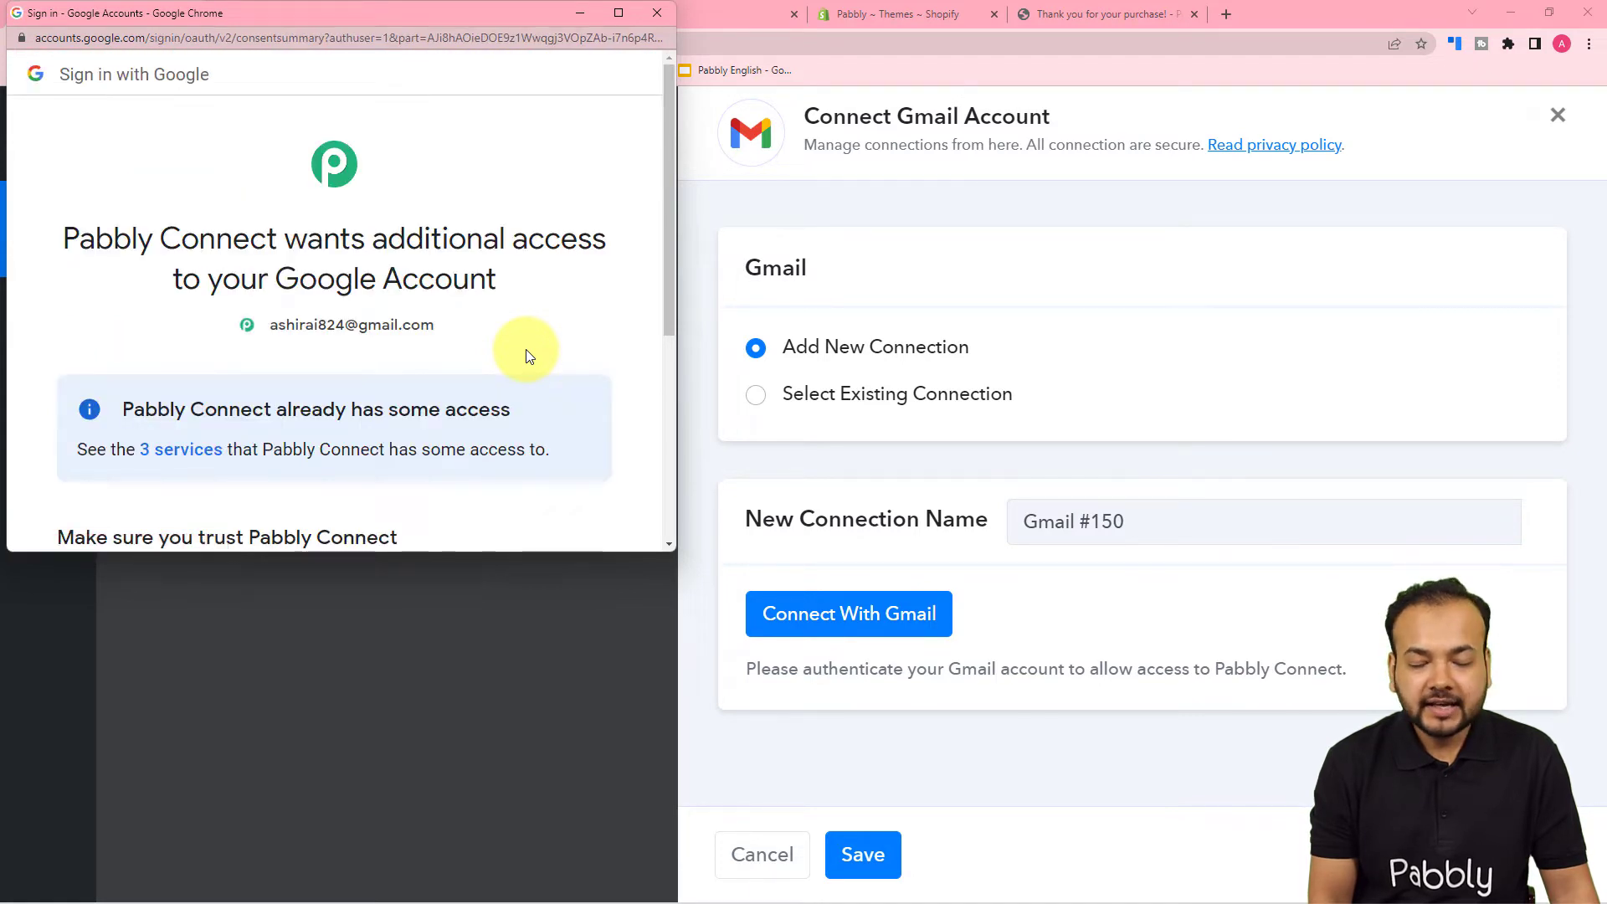
pyautogui.scroll(-4, 423, 313)
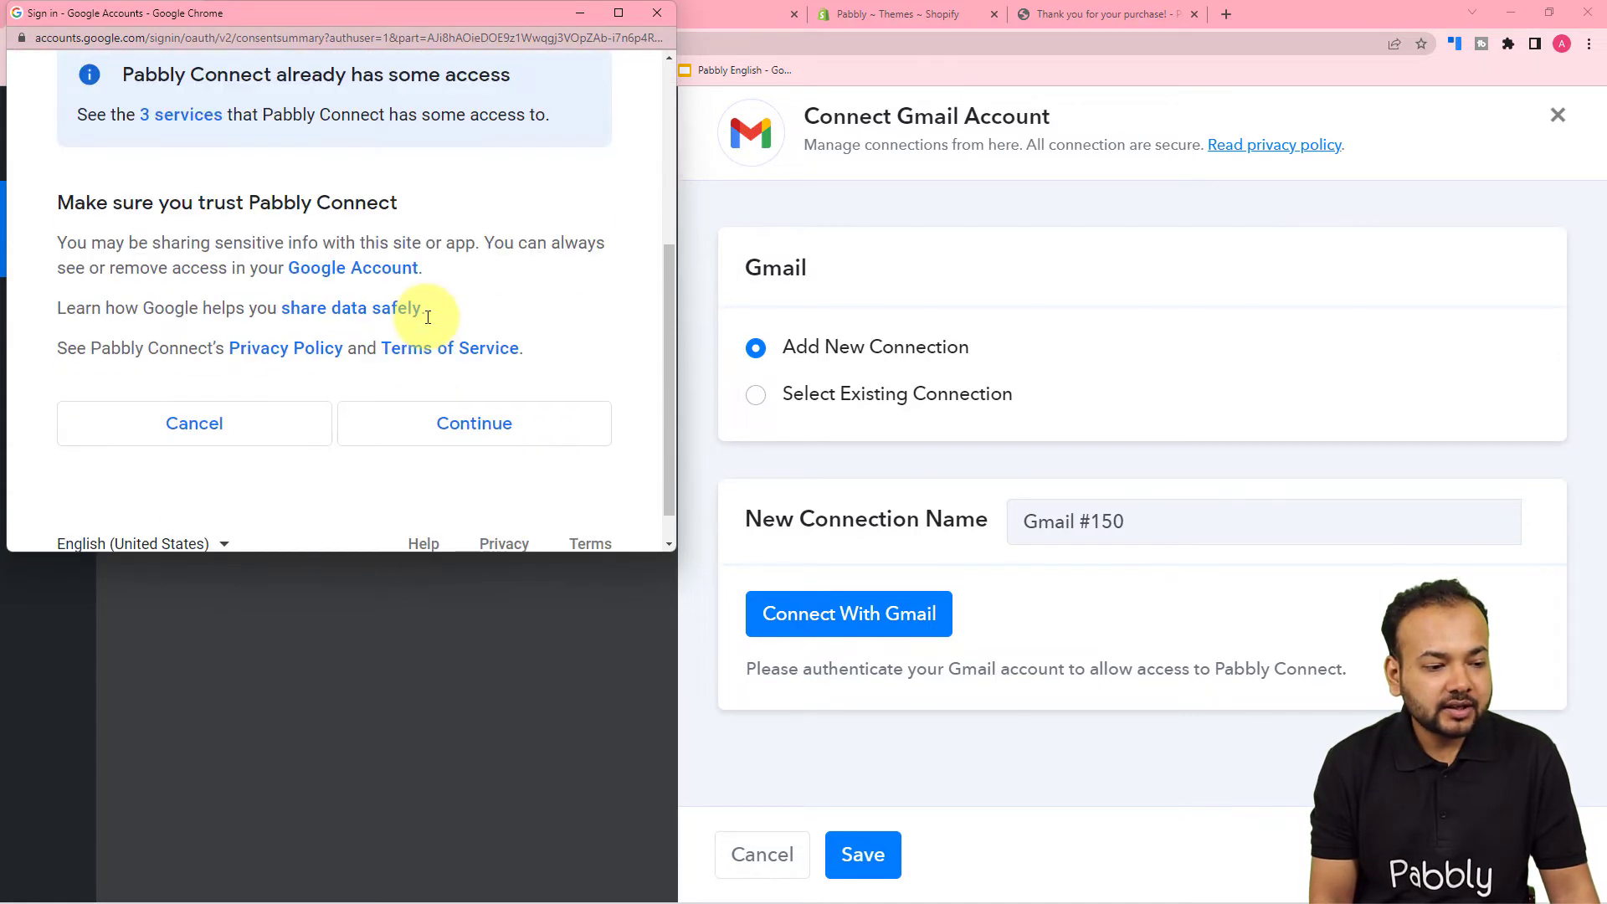
pyautogui.click(450, 423)
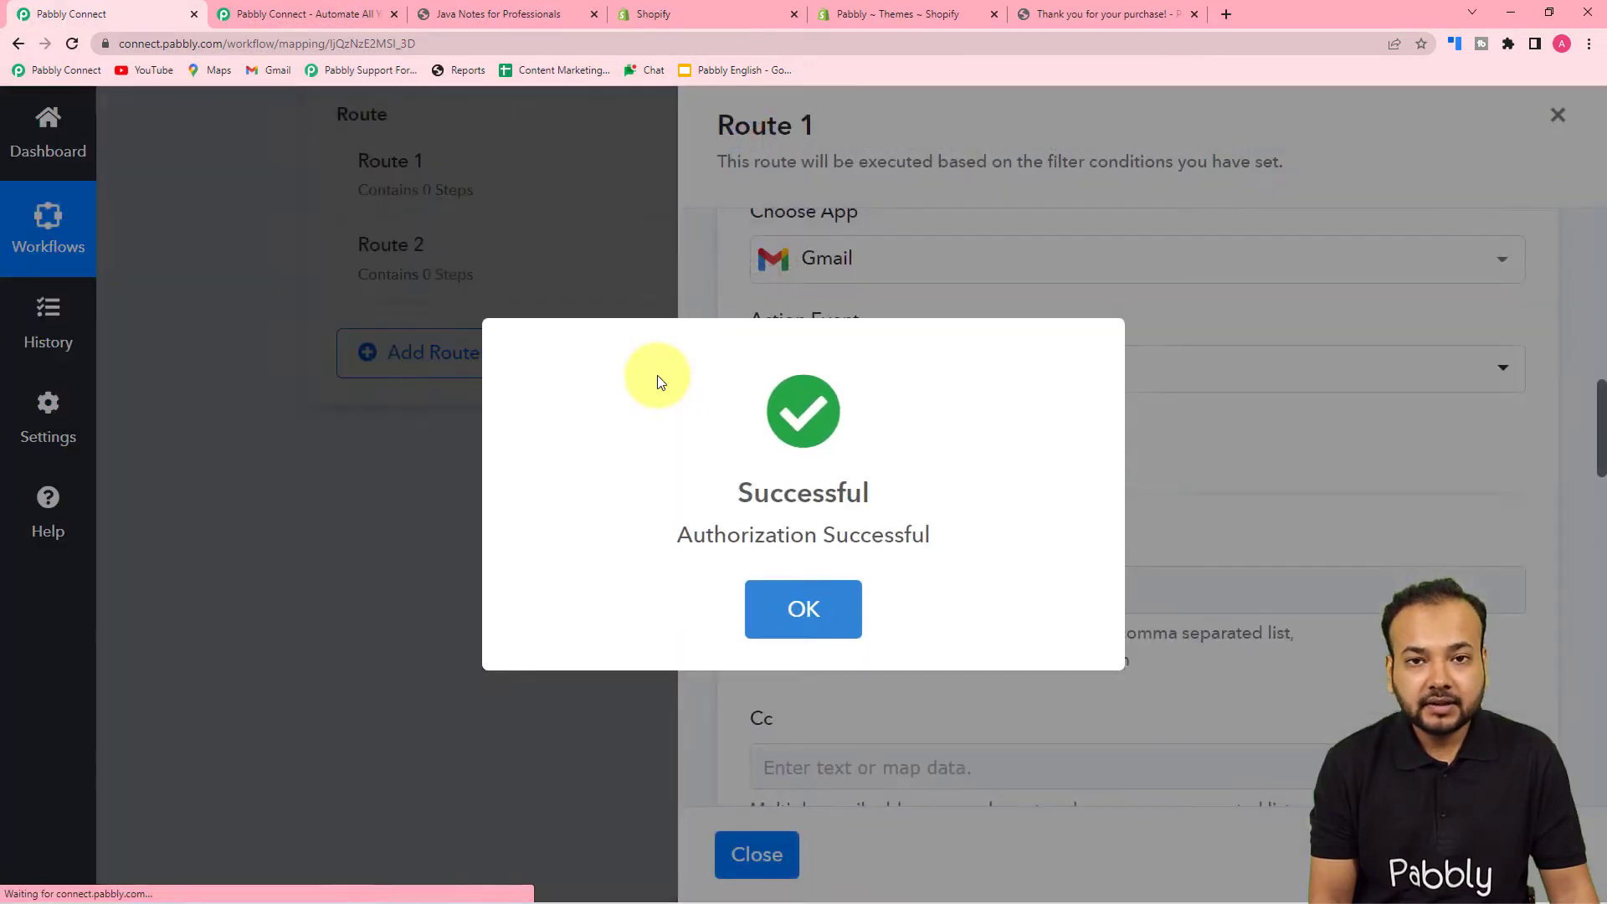
pyautogui.scroll(-1, 656, 375)
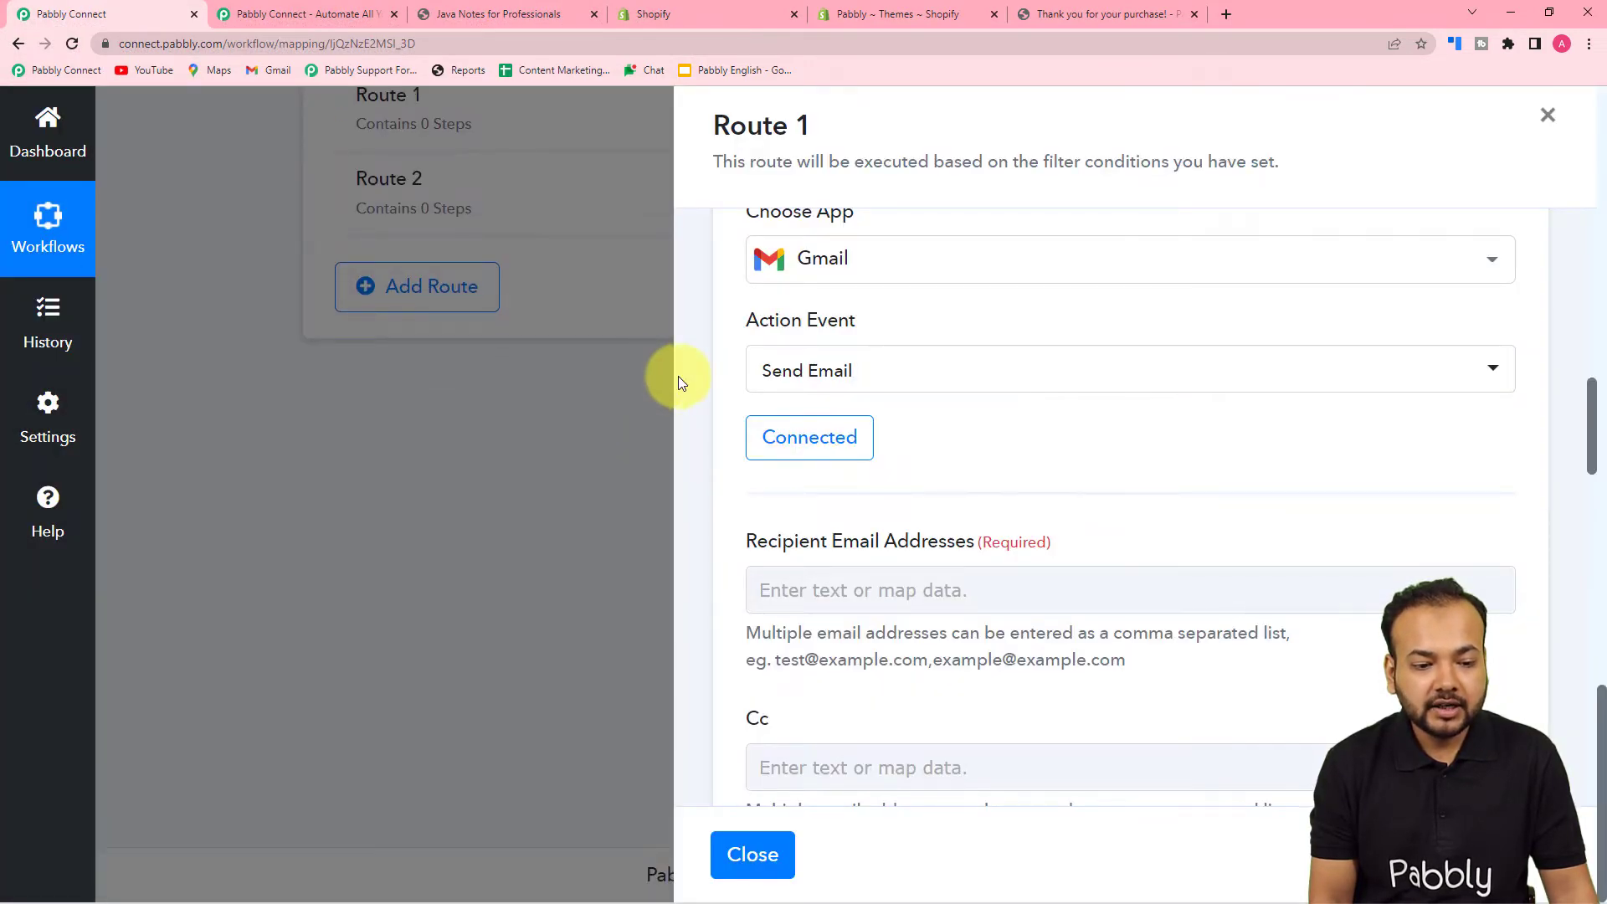
# - Locate the Recipient Email Addresses field in the Gmail Send Email form
pyautogui.scroll(-3, 942, 403)
pyautogui.click(819, 353)
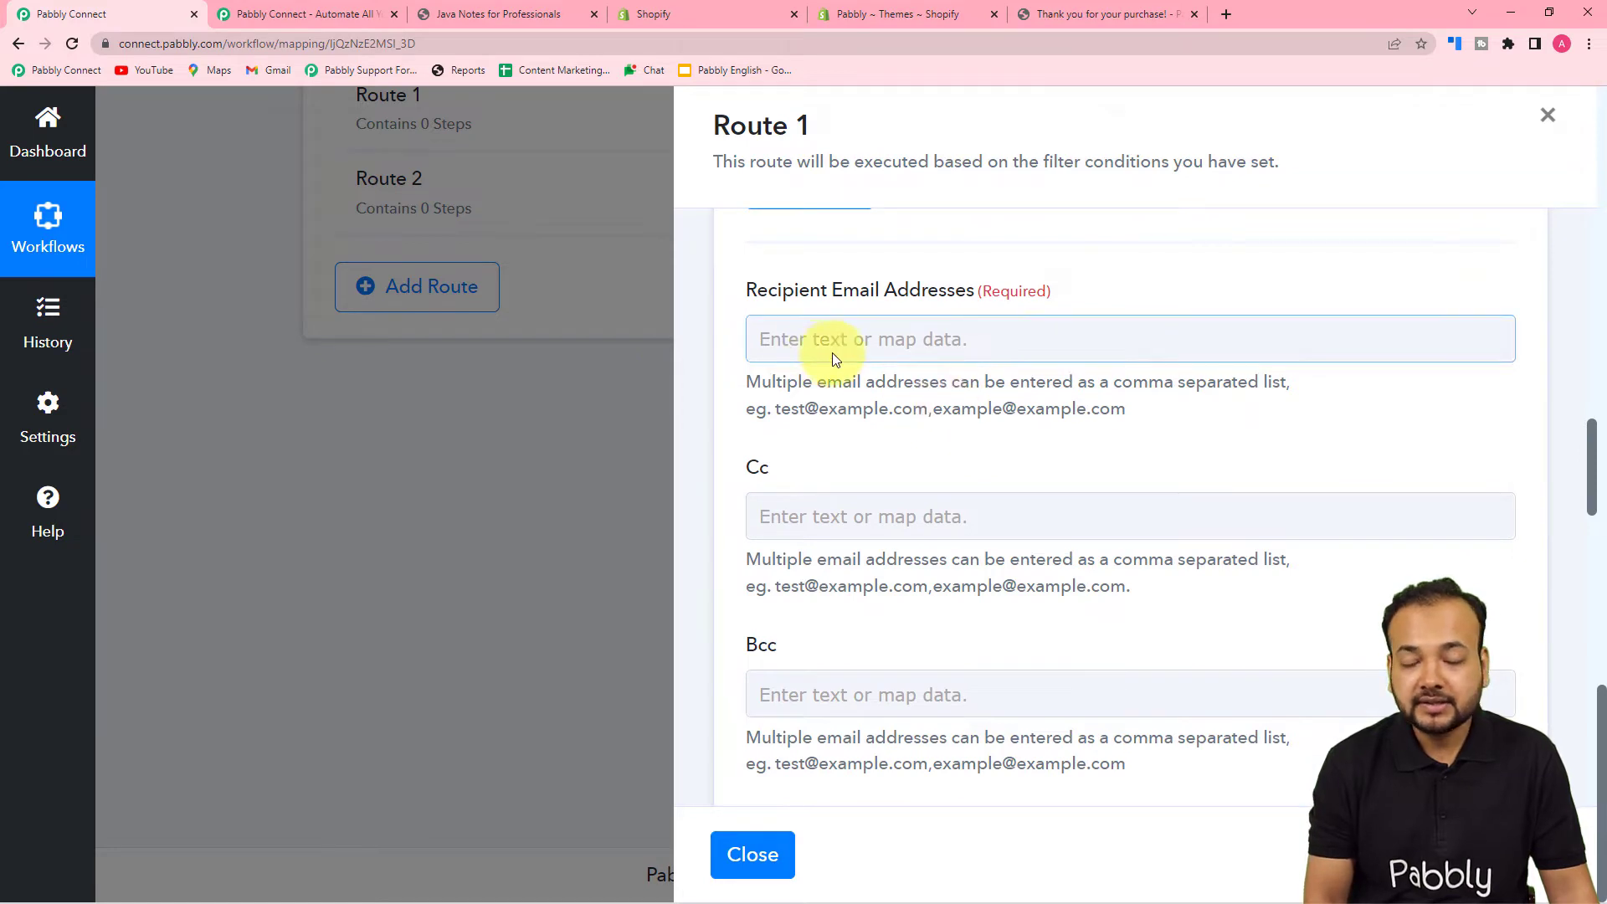
pyautogui.scroll(-2, 967, 485)
pyautogui.click(892, 358)
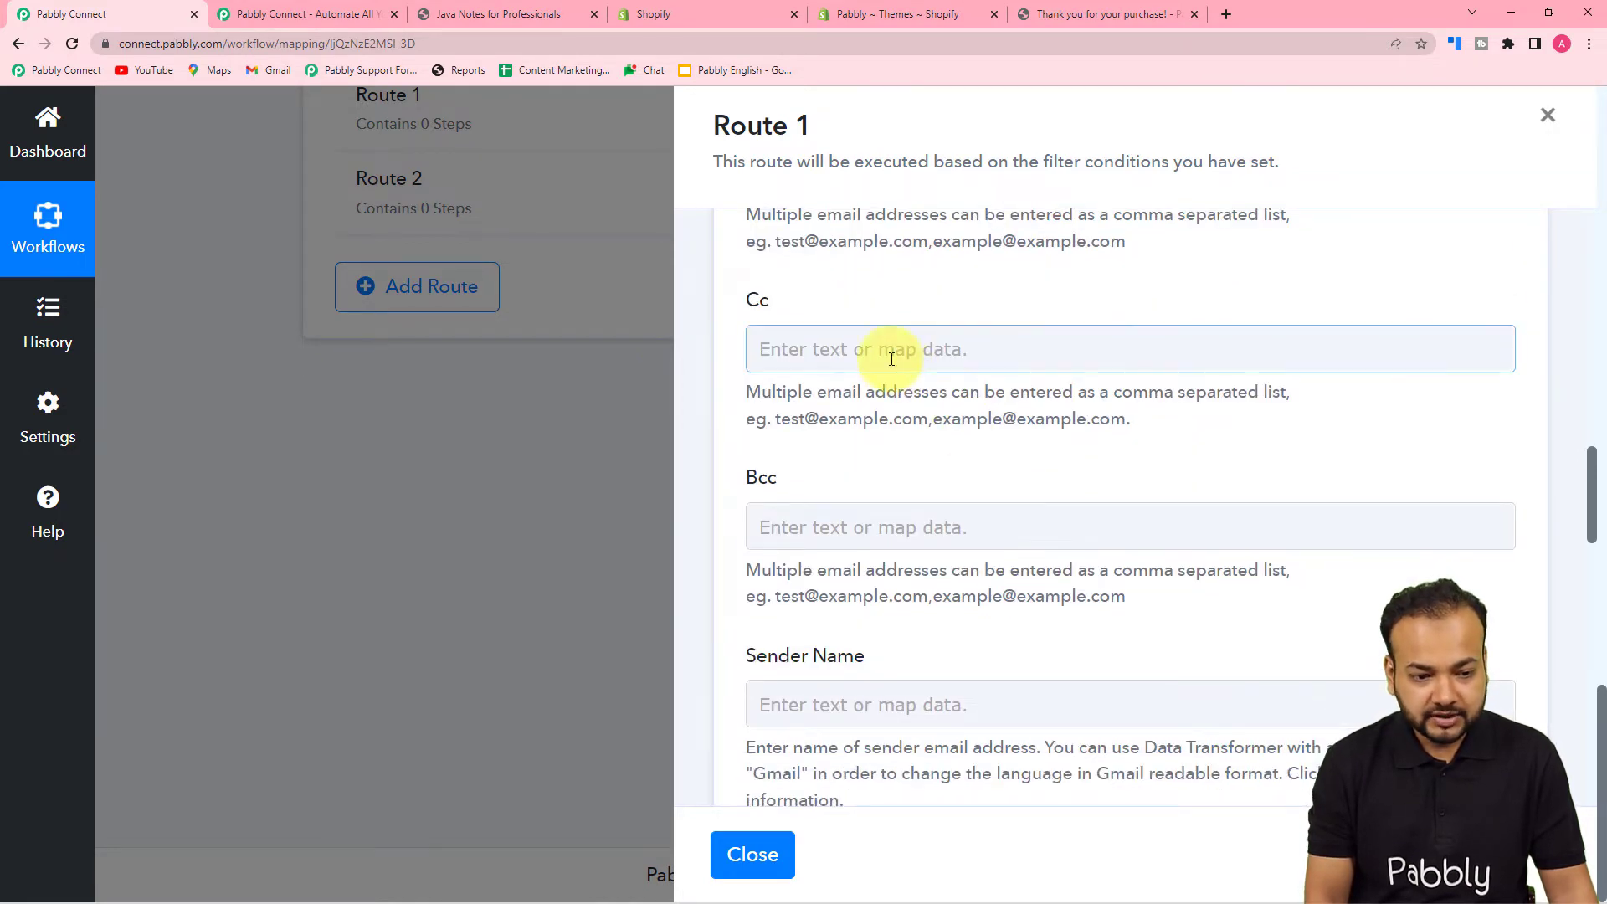
pyautogui.scroll(-4, 836, 502)
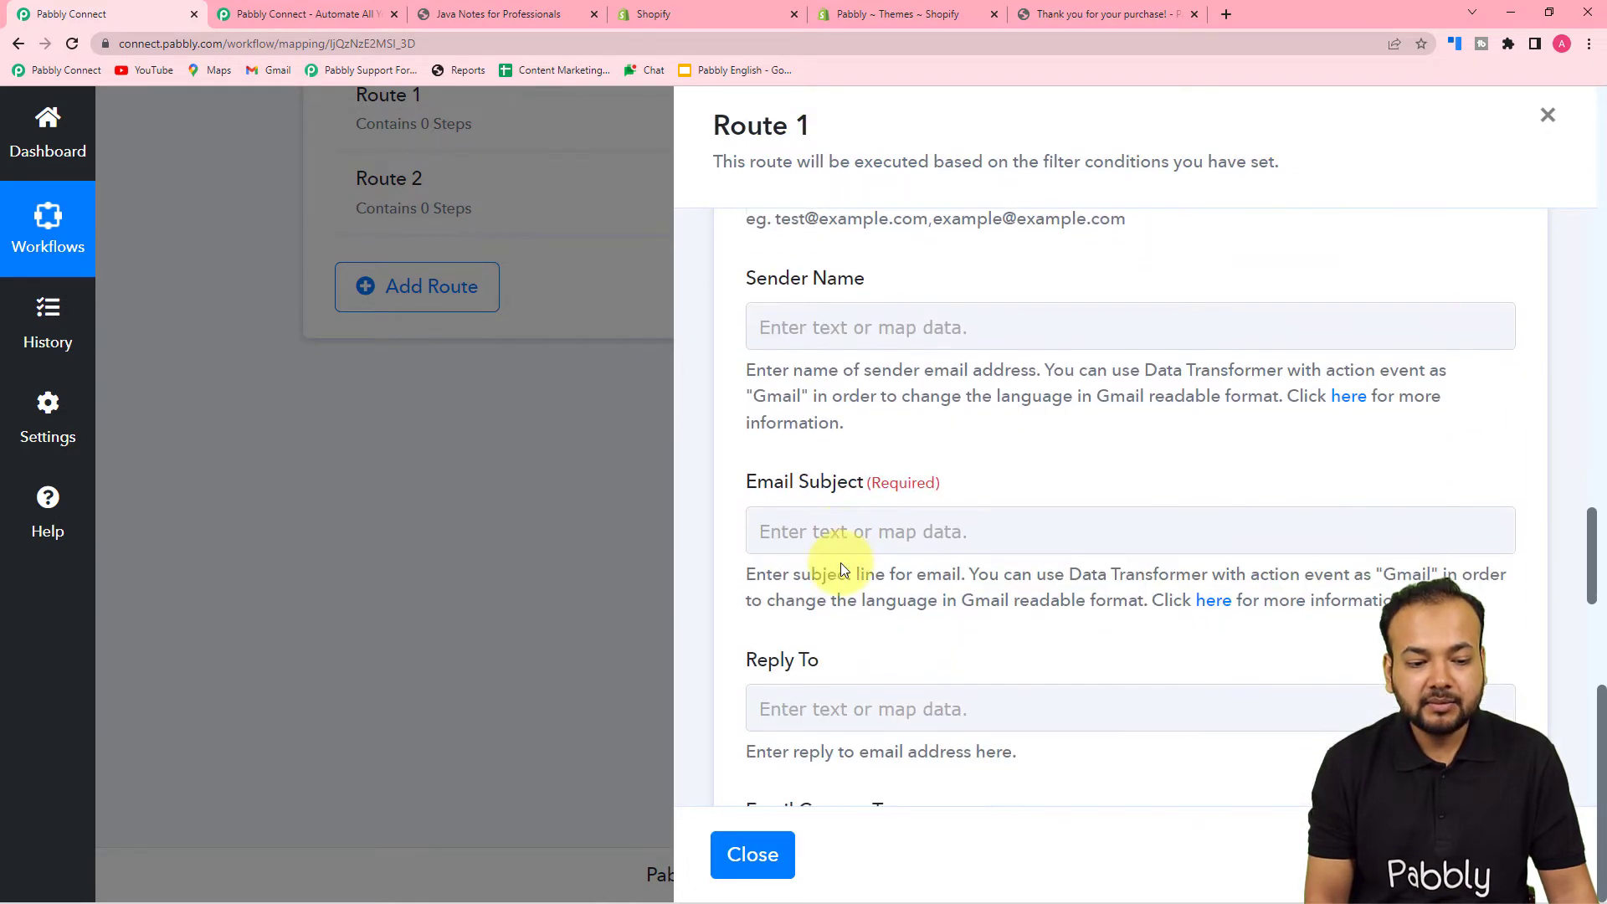
pyautogui.scroll(9, 840, 562)
pyautogui.click(1026, 578)
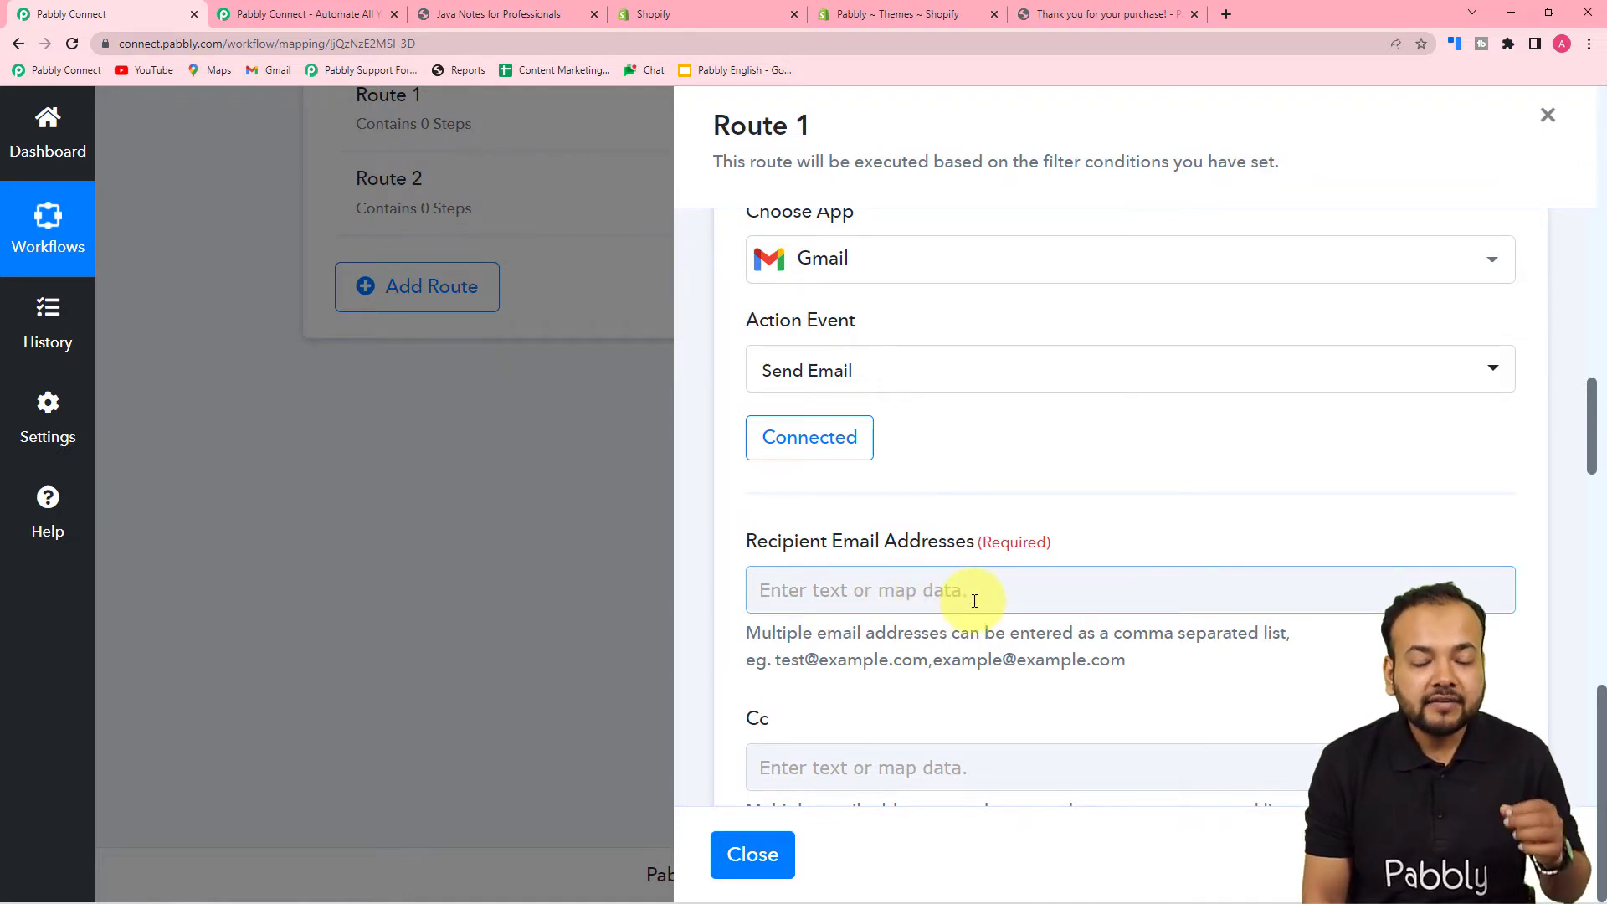
pyautogui.click(951, 623)
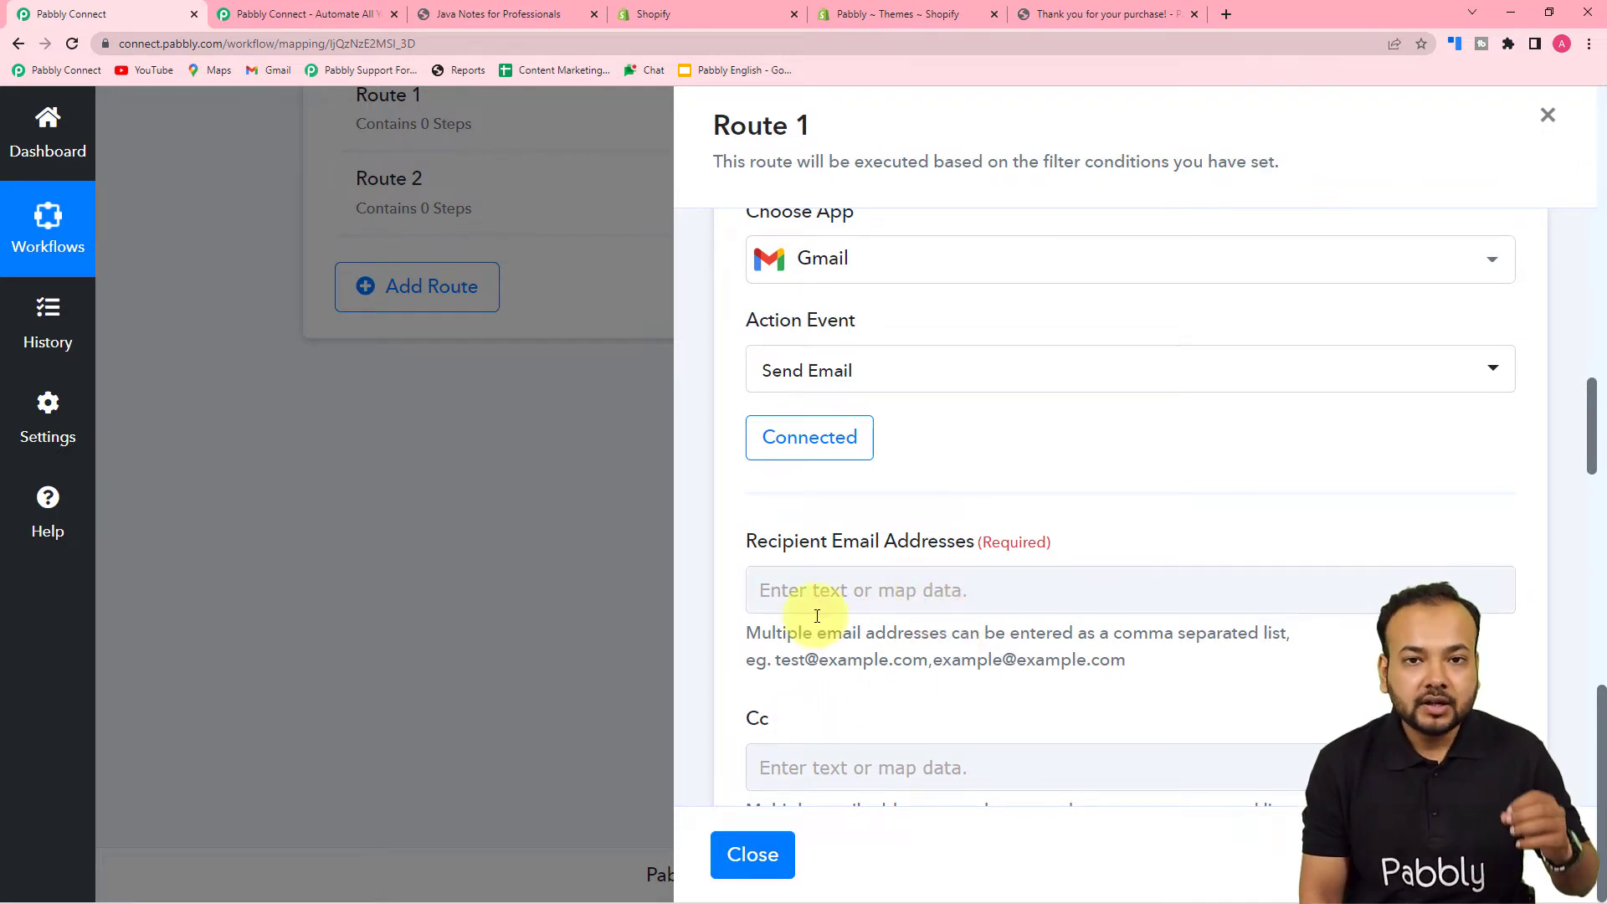
pyautogui.scroll(-2, 948, 556)
# - Map the recipient address to the Shopify New Order's '1. Email' field
pyautogui.click(923, 422)
pyautogui.scroll(-2, 929, 429)
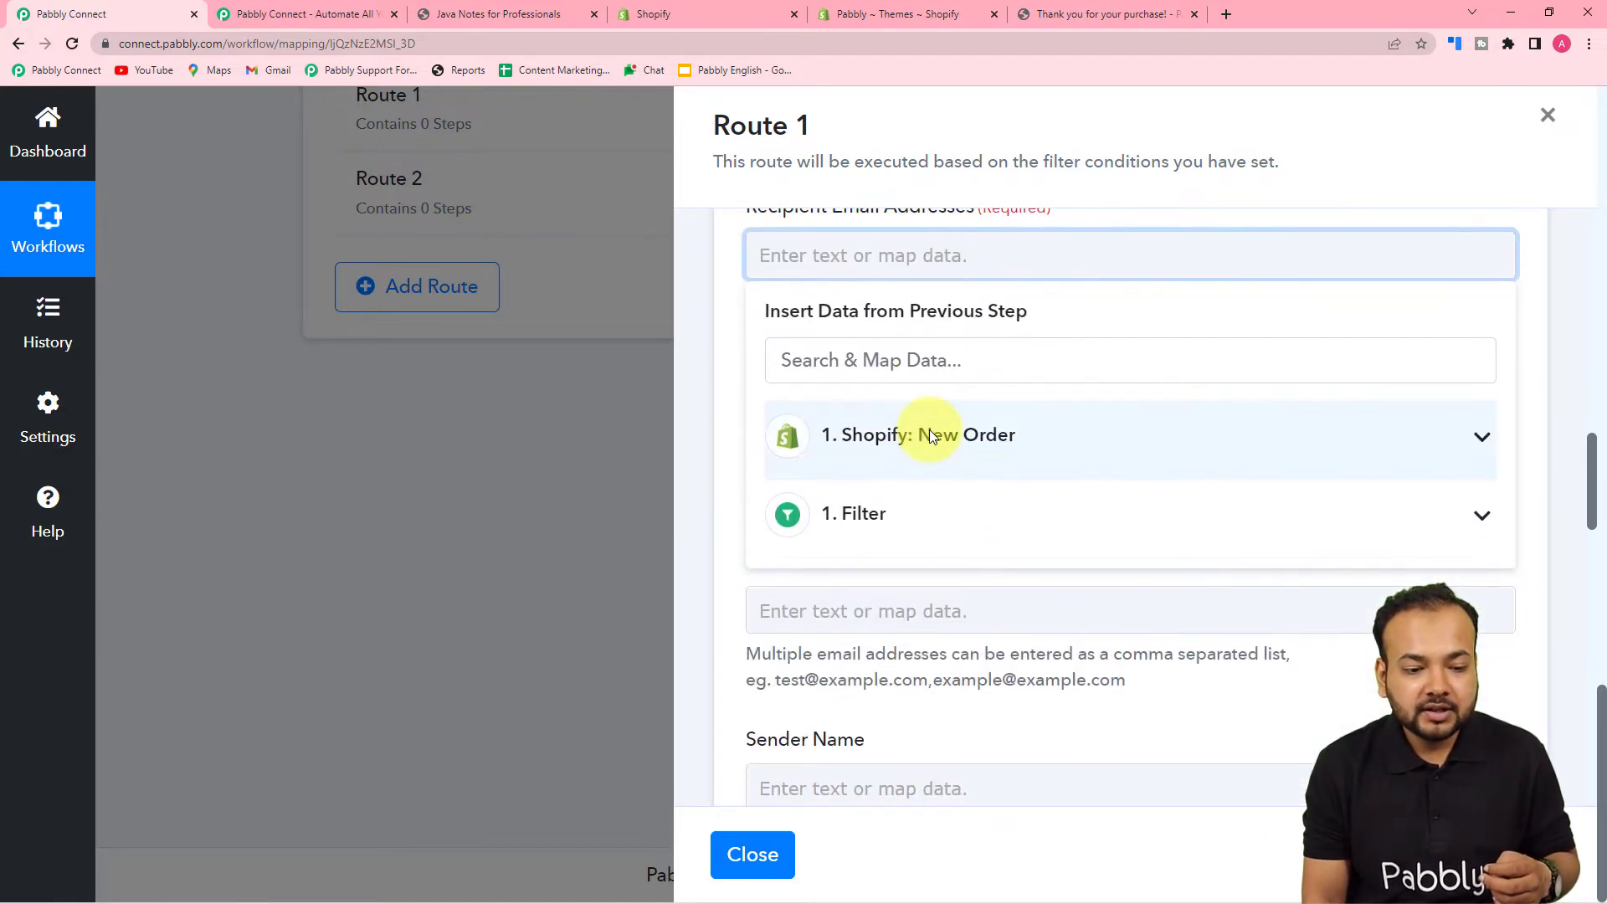
pyautogui.click(838, 452)
pyautogui.scroll(-3, 921, 607)
pyautogui.scroll(-8, 921, 600)
pyautogui.scroll(-10, 921, 601)
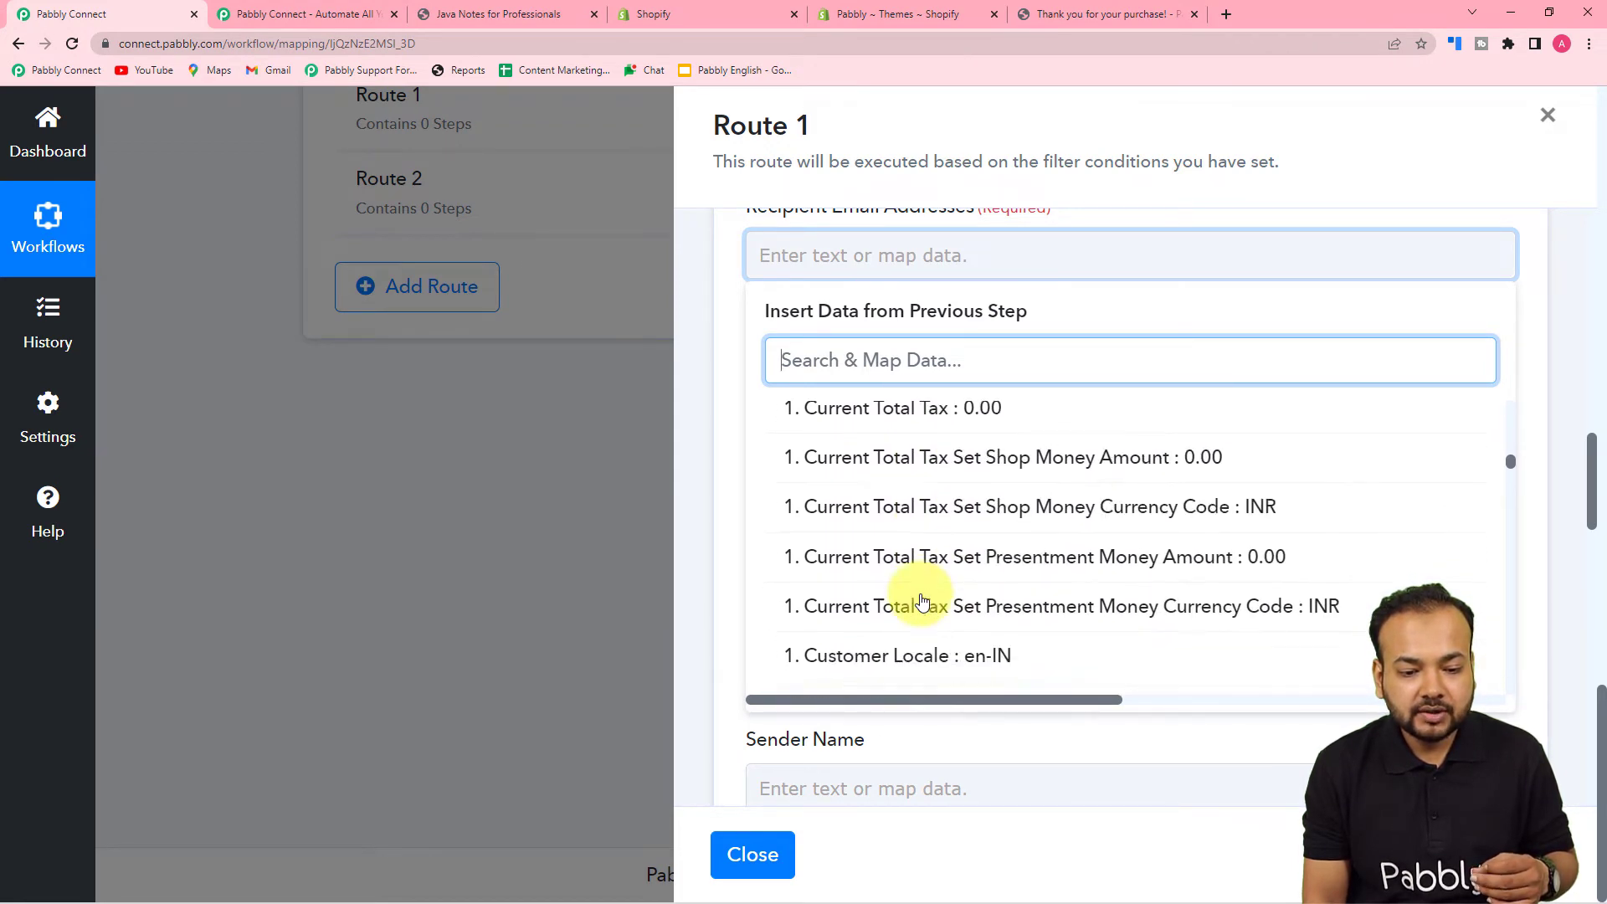
pyautogui.scroll(-5, 921, 601)
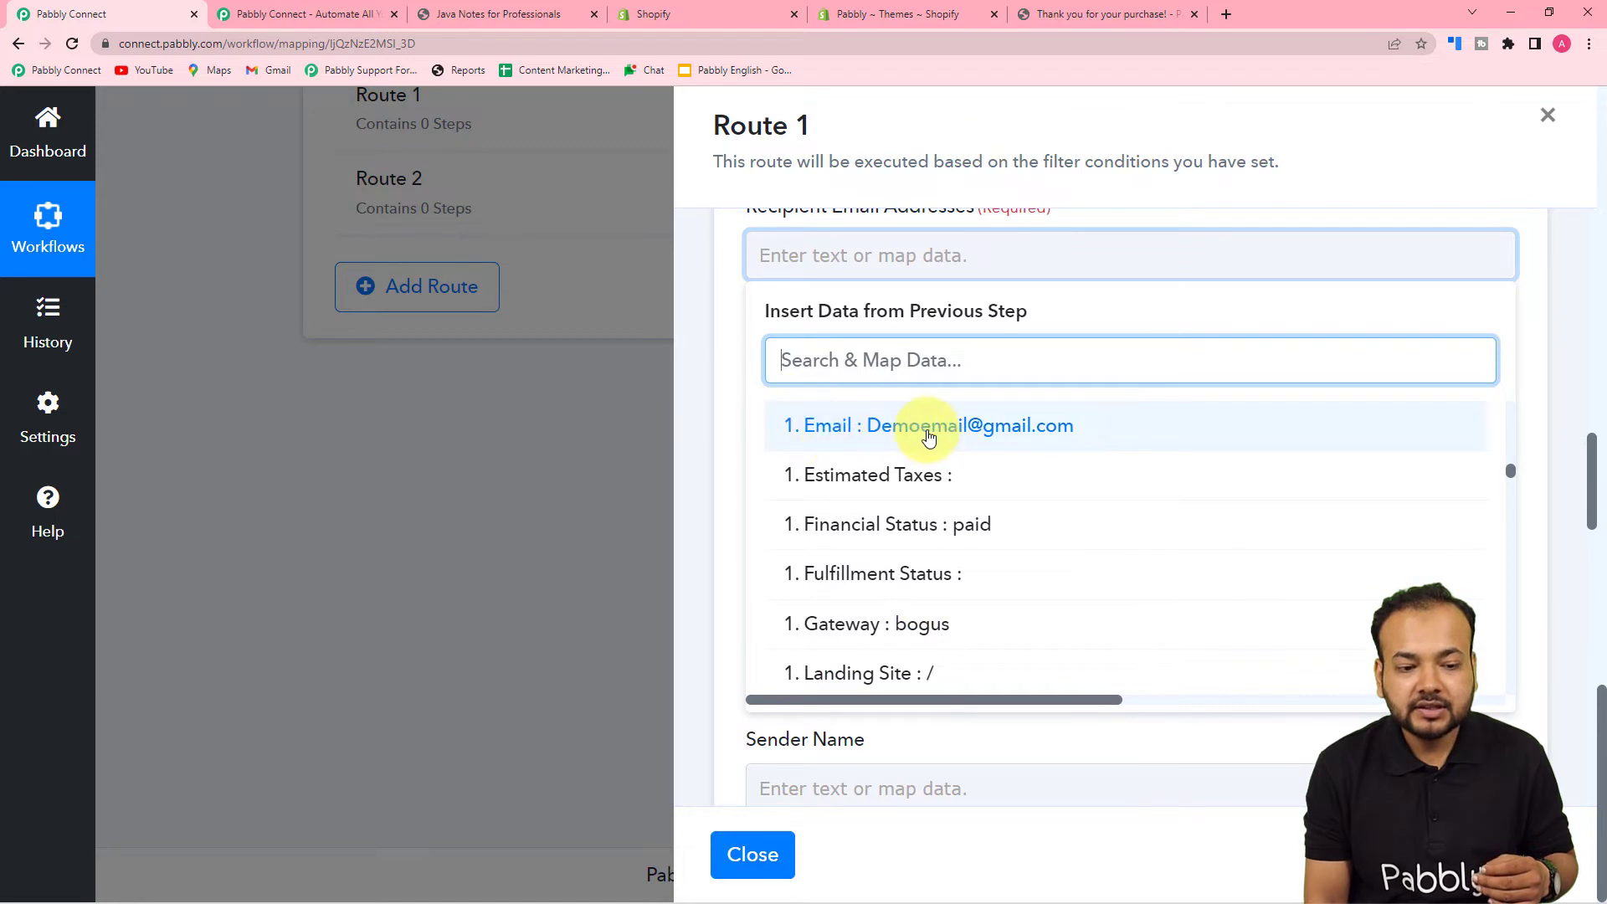
pyautogui.click(829, 438)
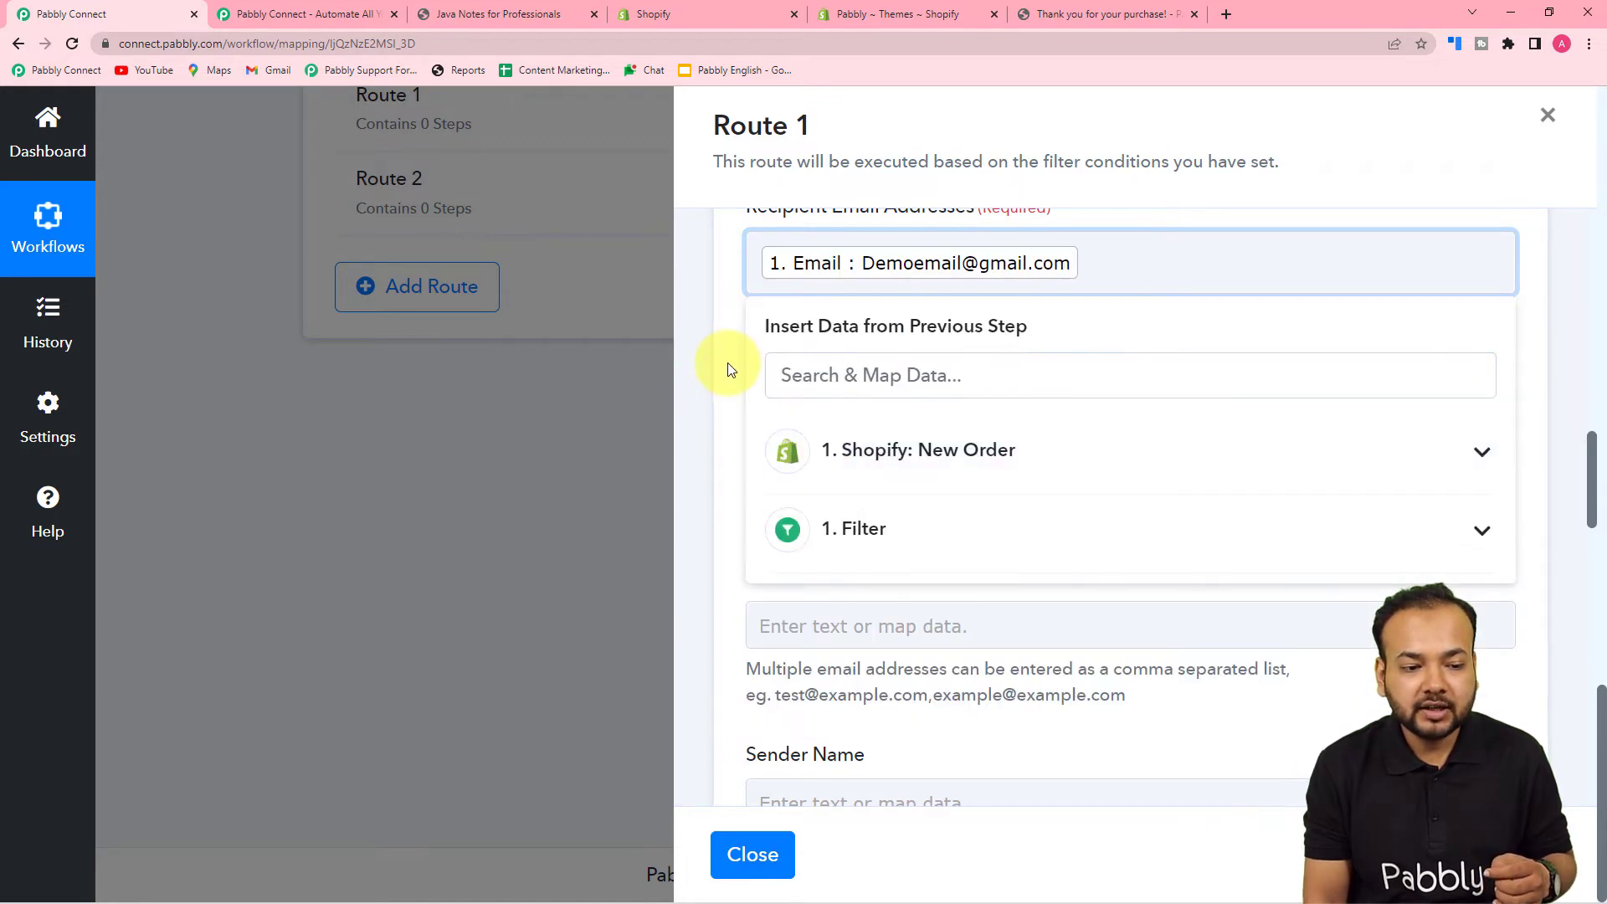
pyautogui.click(726, 363)
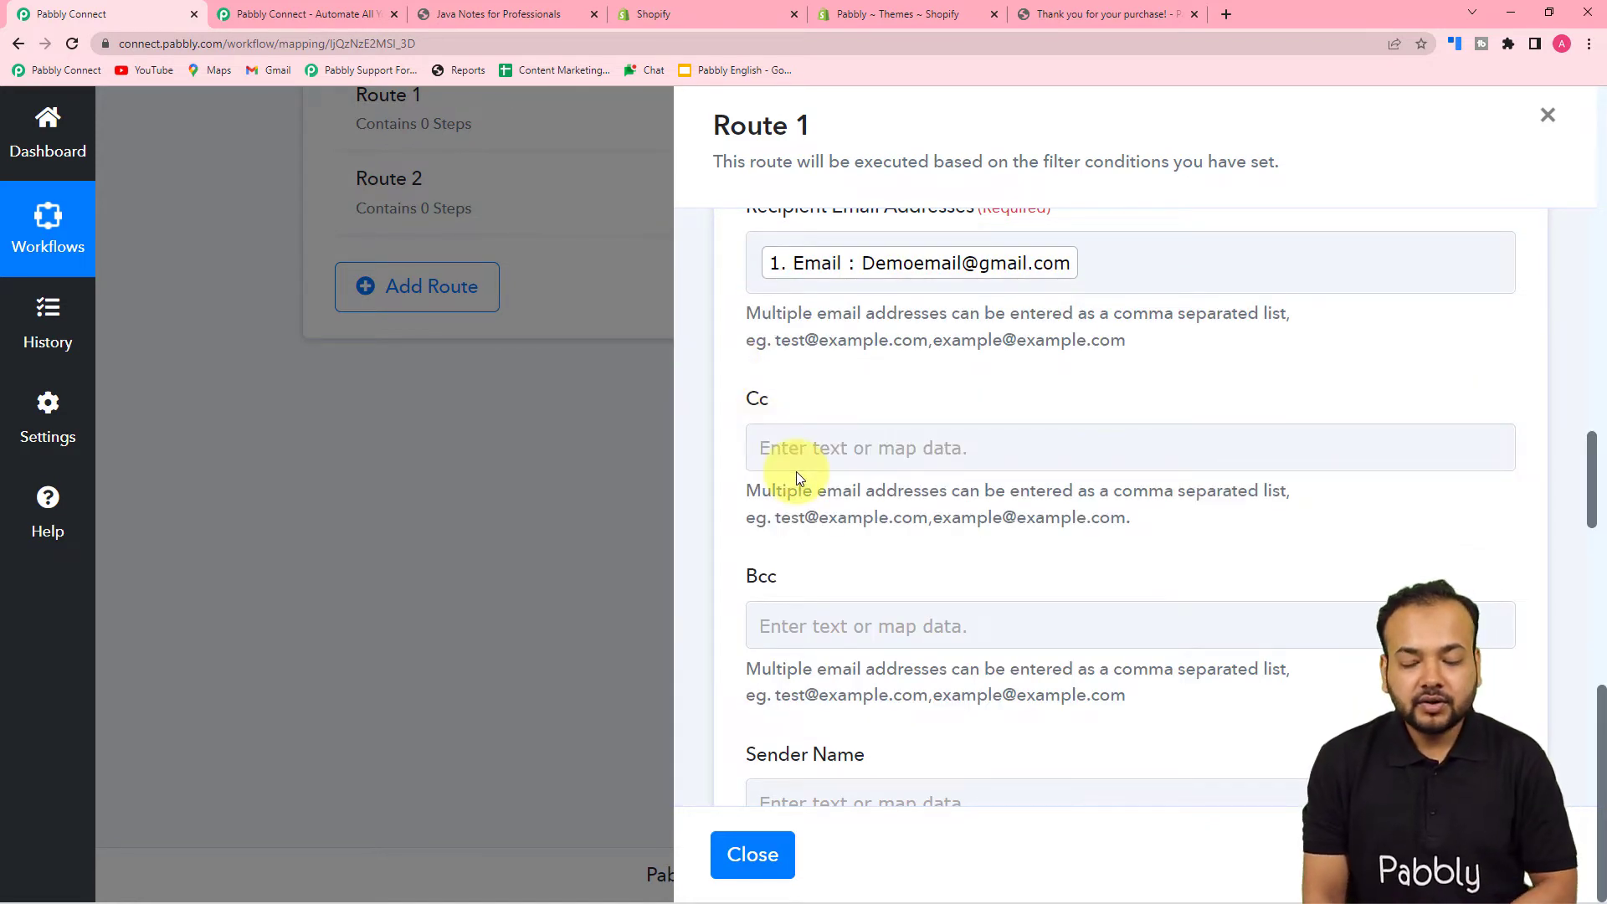
pyautogui.scroll(-2, 796, 470)
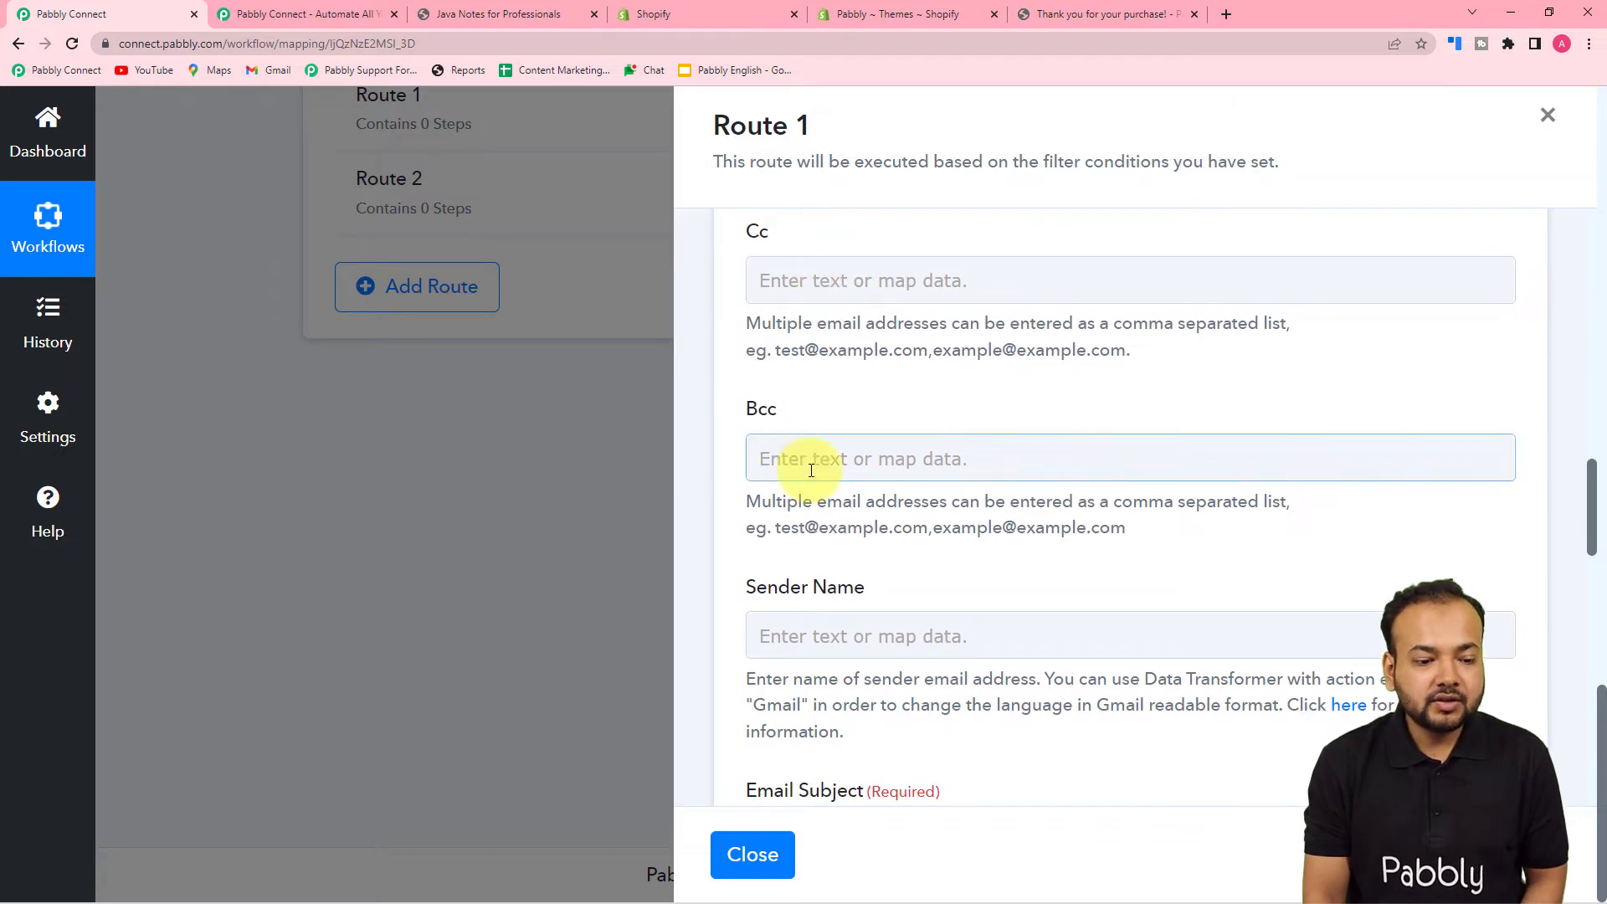
pyautogui.scroll(-1, 808, 462)
pyautogui.scroll(-2, 996, 410)
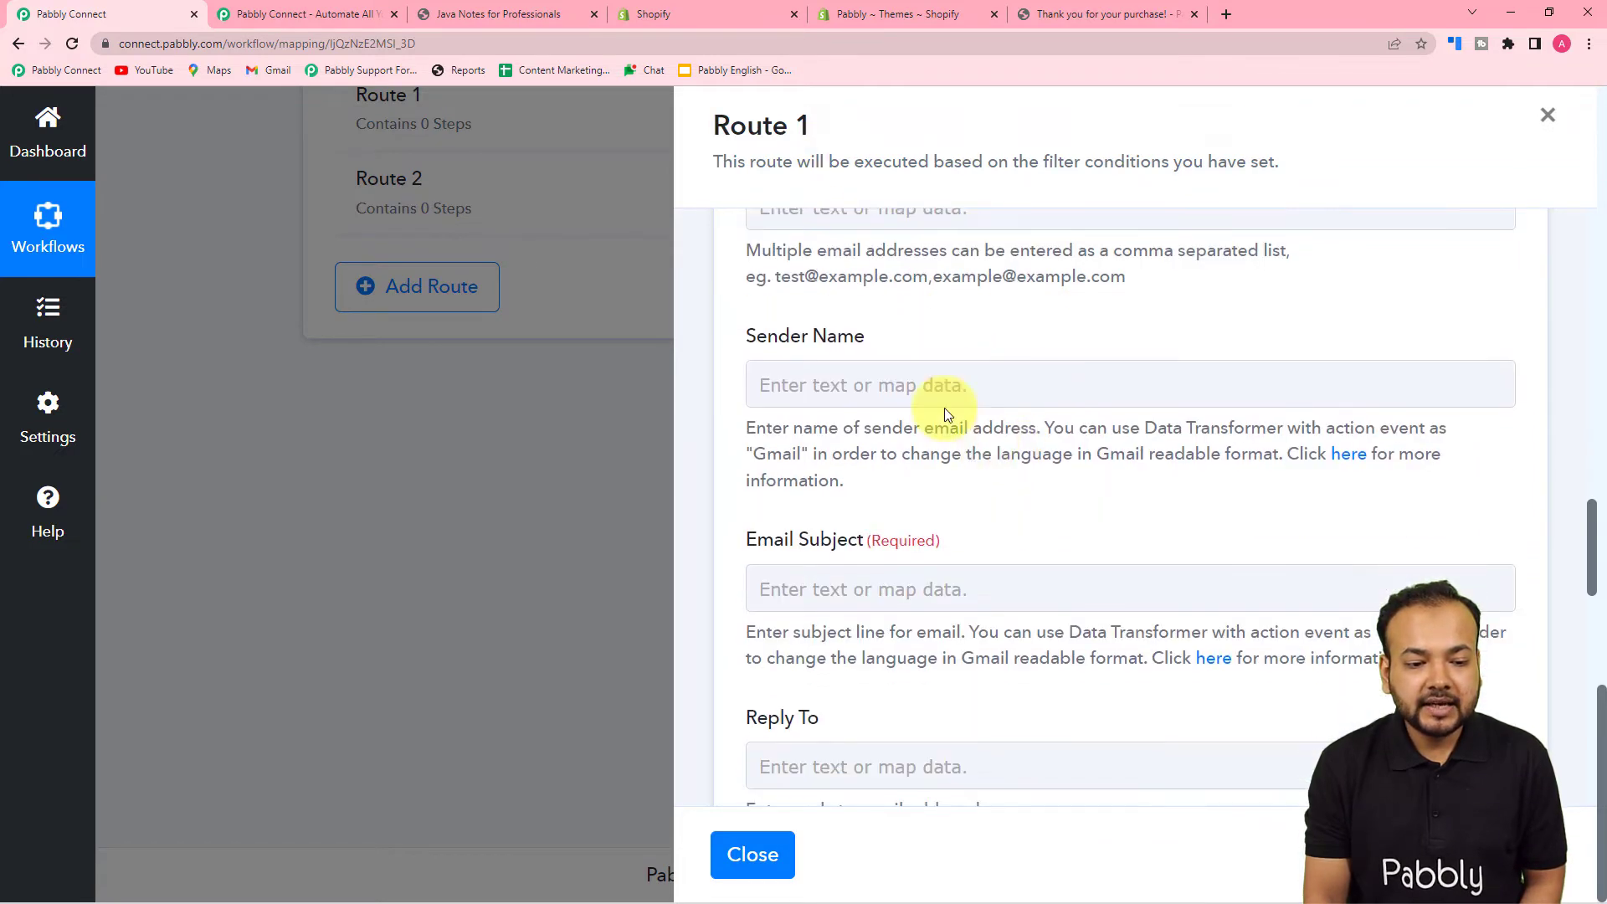
# - Set sender name 'Shopify Store' and email subject 'Thank you for your order.'
pyautogui.click(1035, 387)
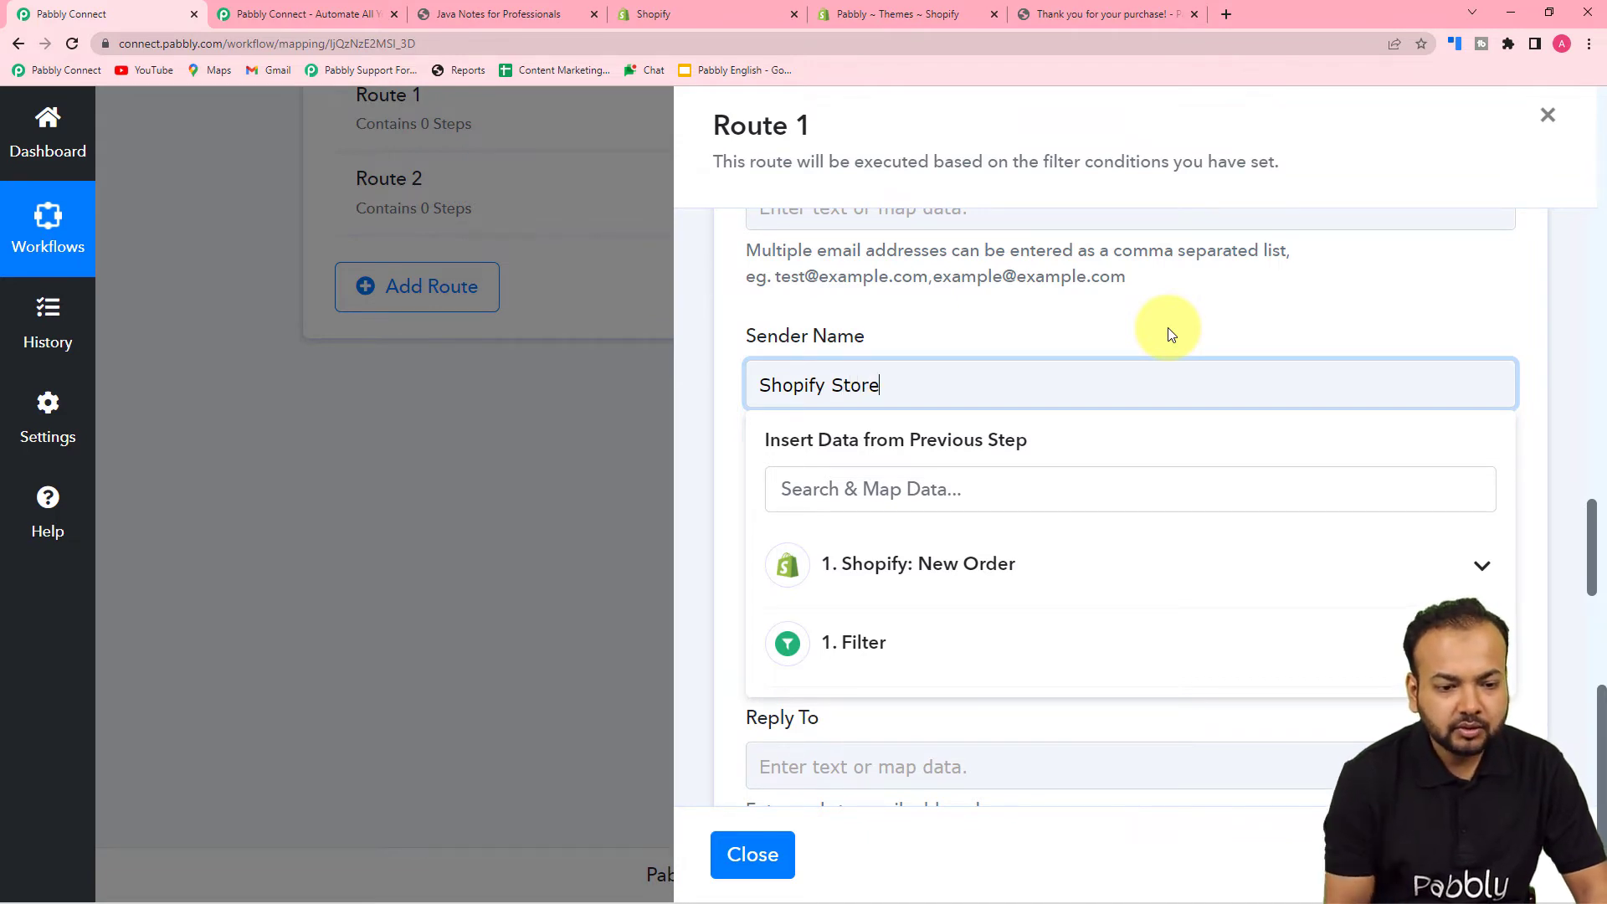
pyautogui.click(1170, 335)
pyautogui.scroll(-3, 1072, 326)
pyautogui.click(957, 348)
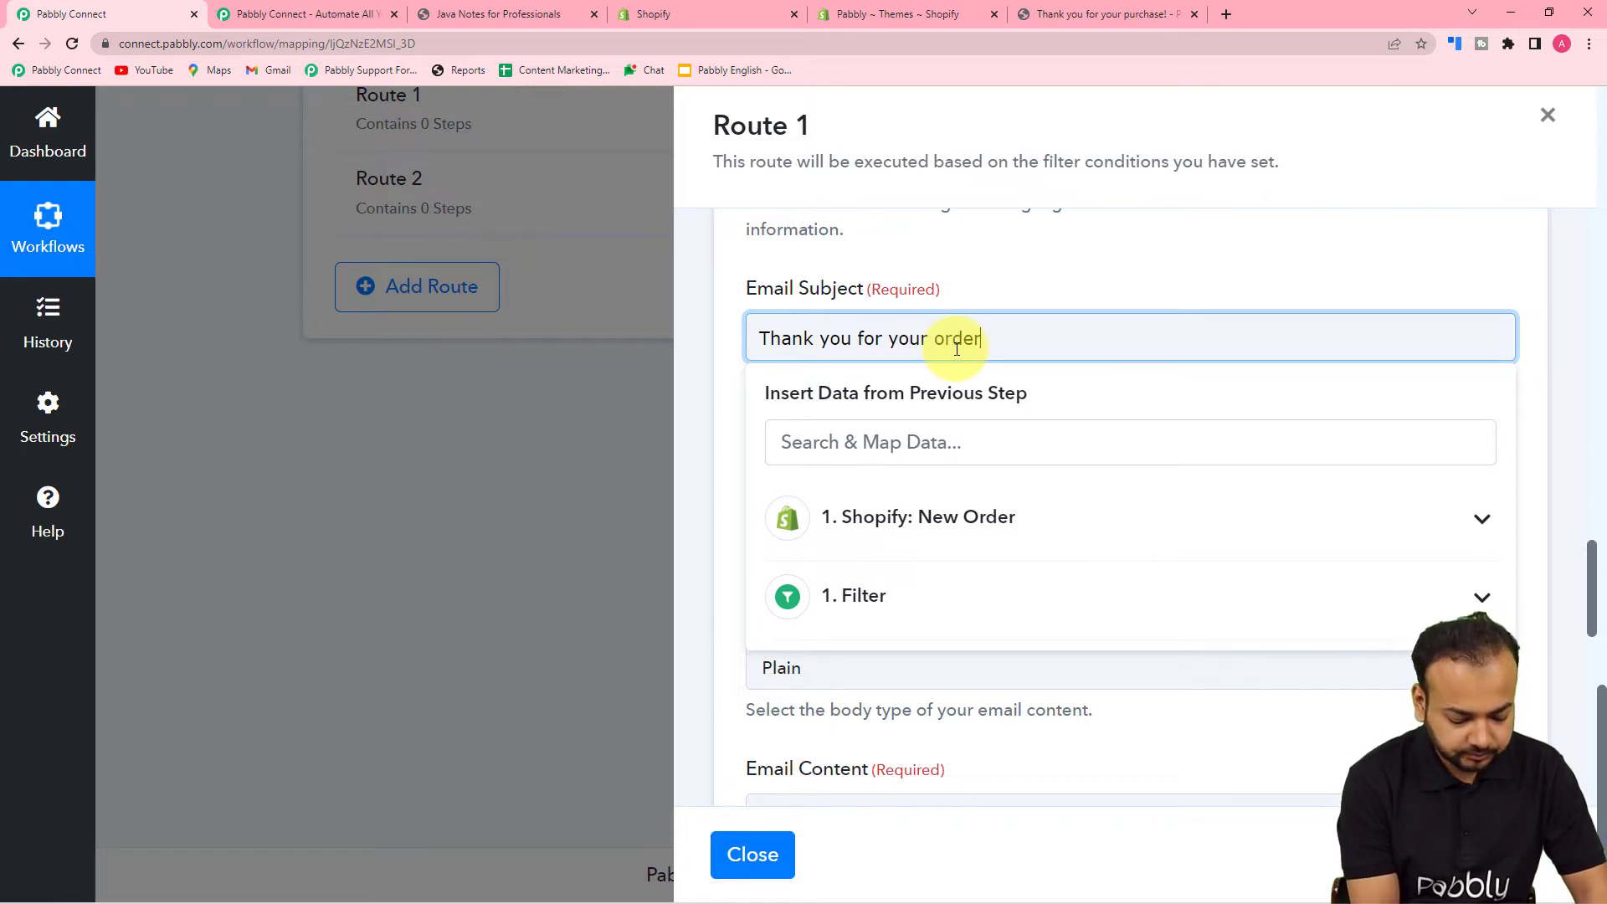
pyautogui.click(1068, 266)
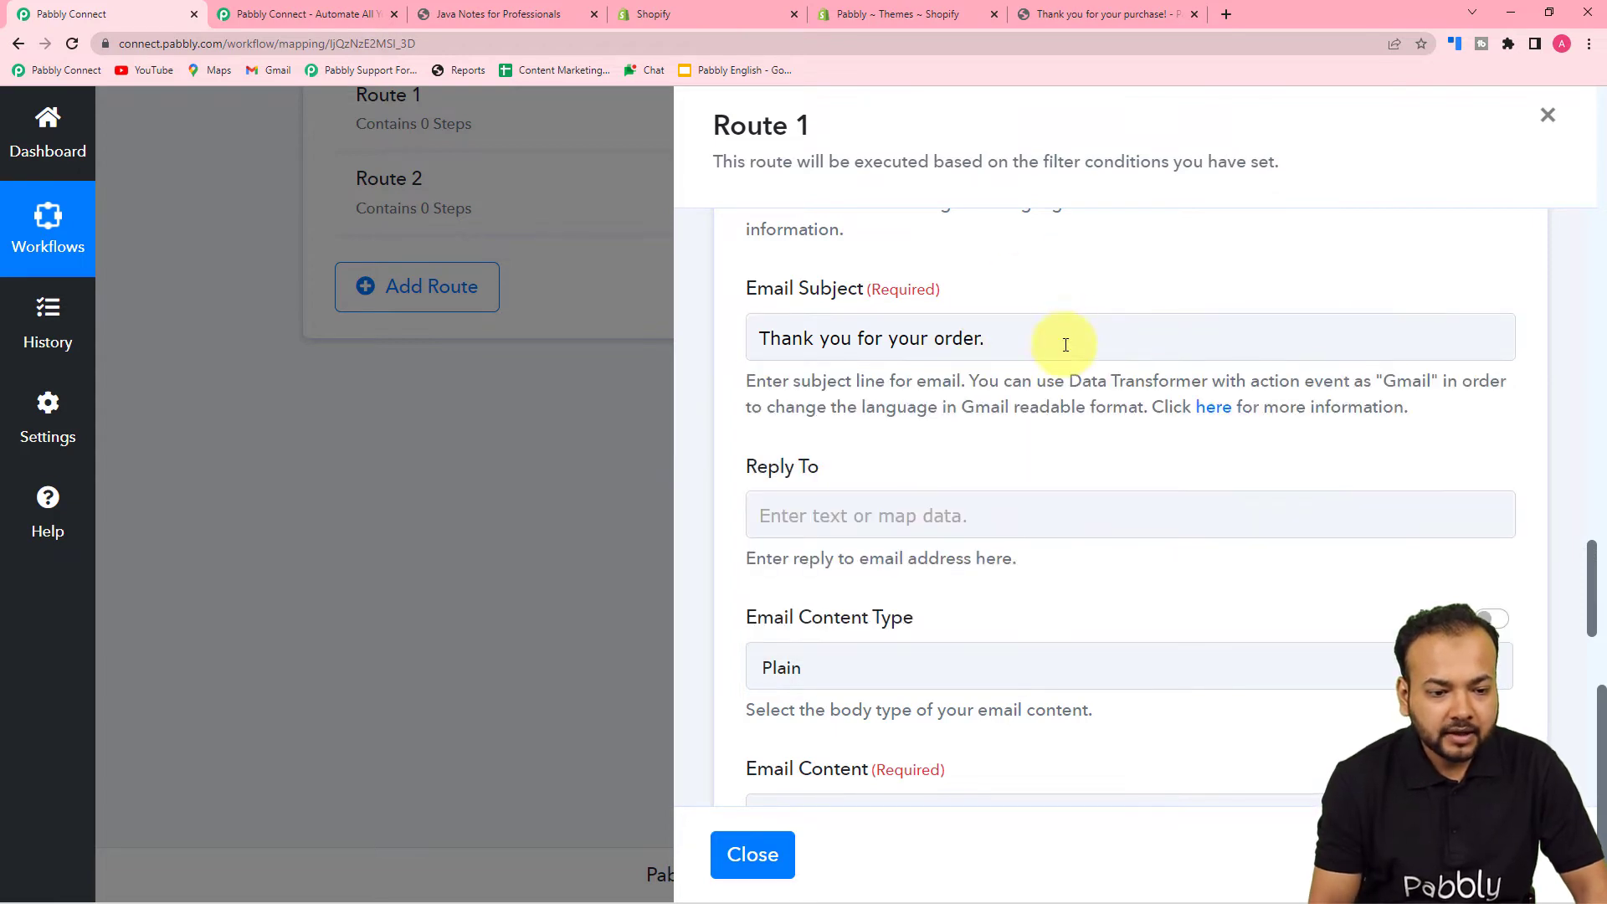
pyautogui.scroll(-4, 1066, 334)
pyautogui.scroll(2, 940, 287)
pyautogui.click(817, 419)
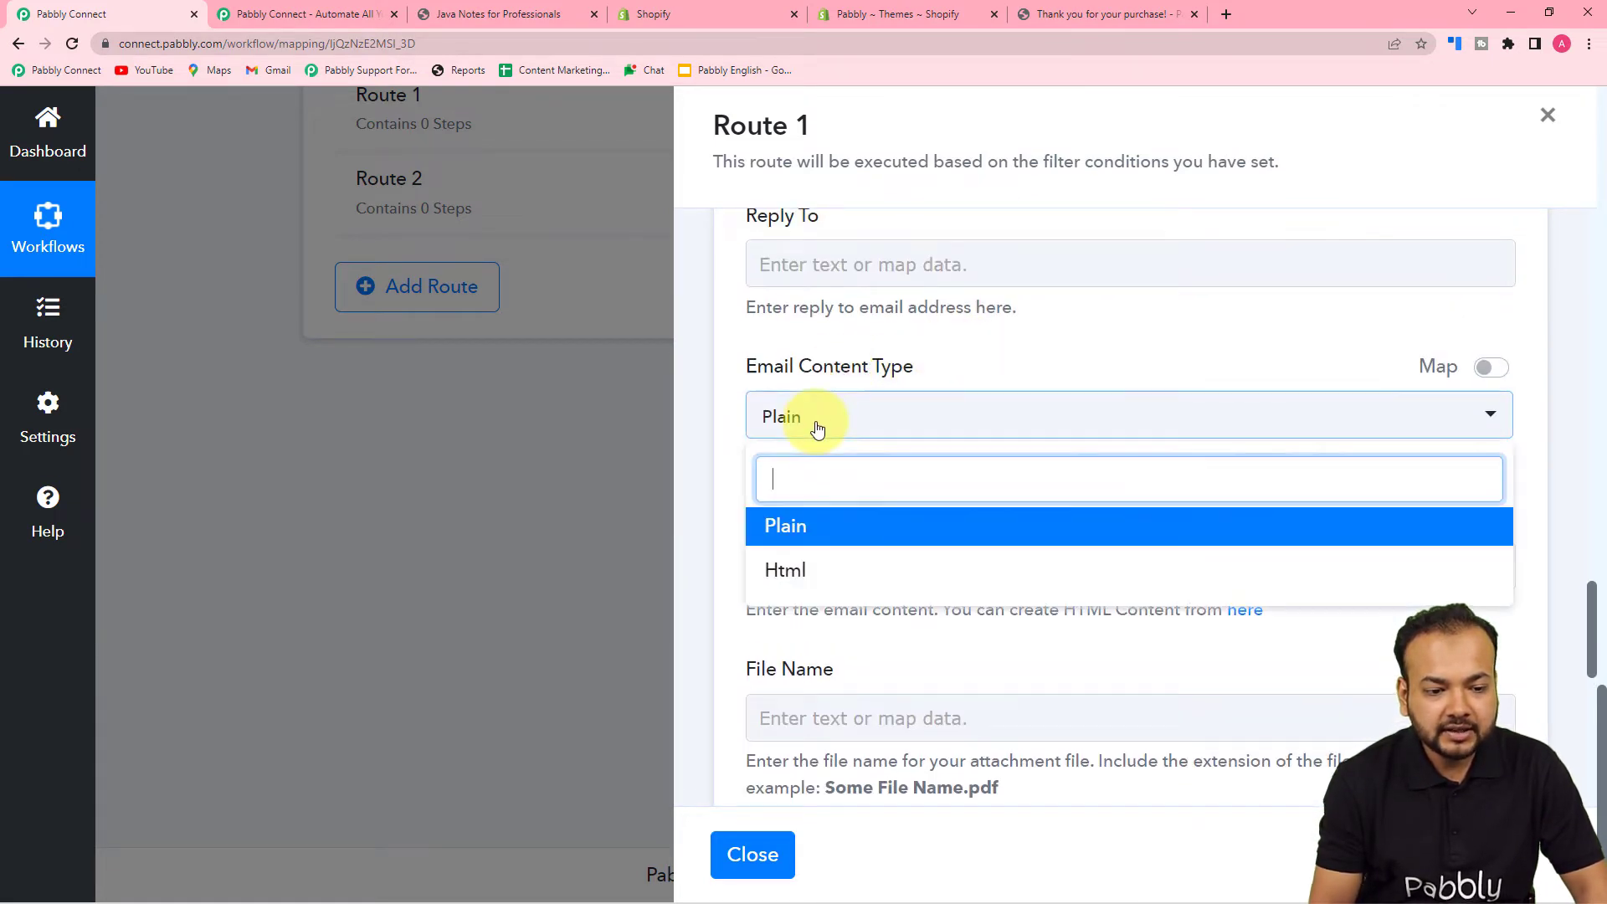
# - Choose Plain as the email content type and scroll down to File Name and Attachment
pyautogui.click(800, 527)
pyautogui.scroll(-3, 898, 347)
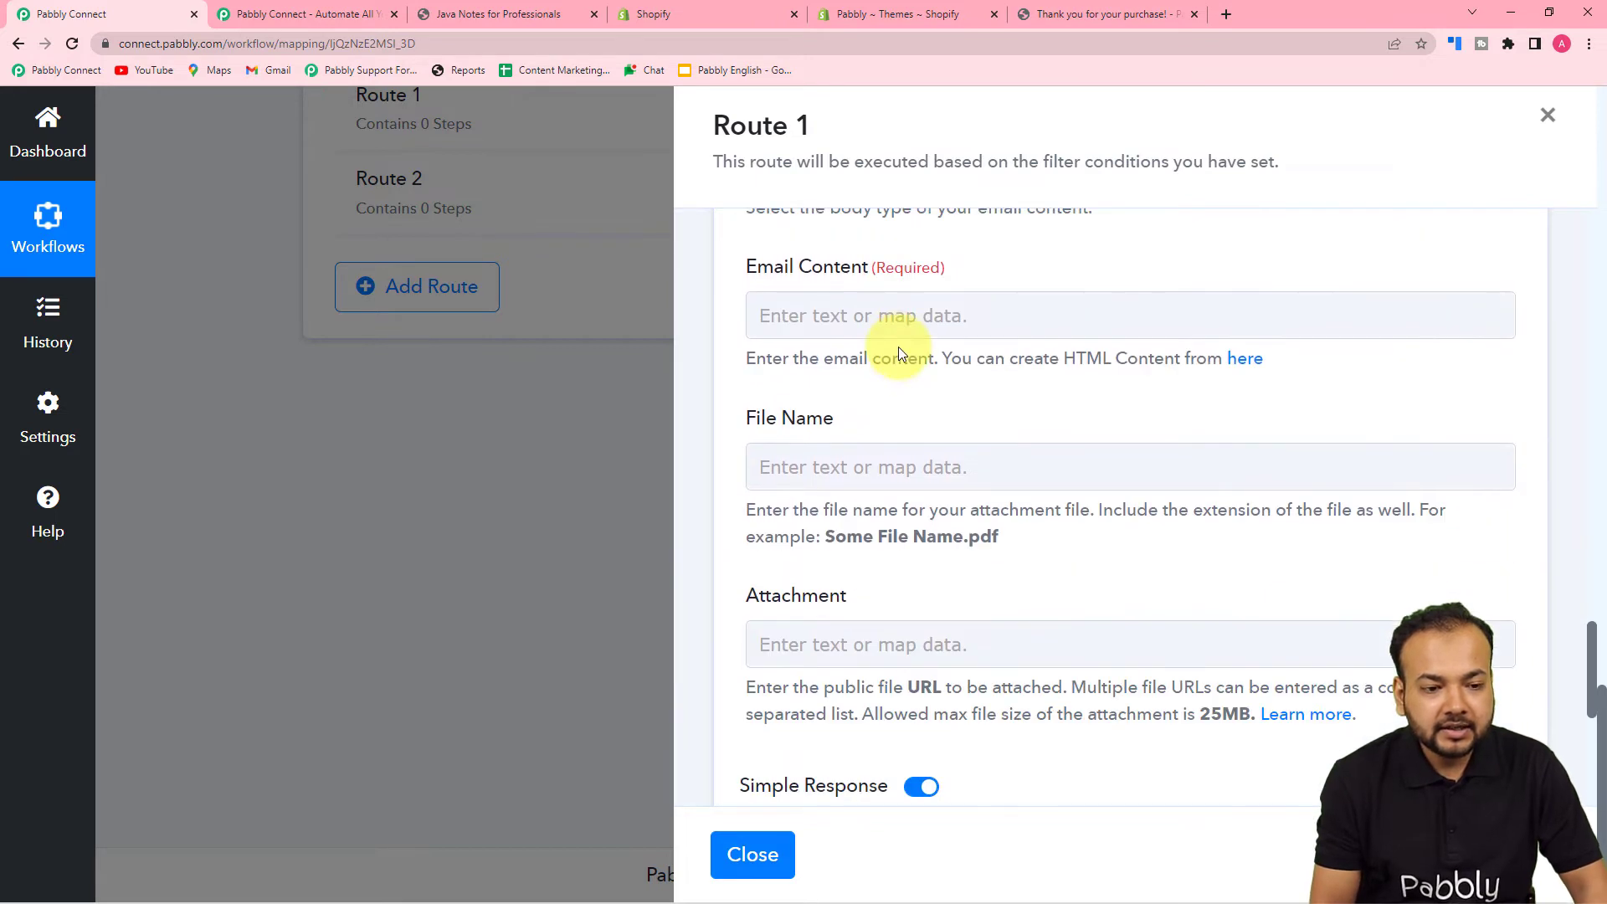
pyautogui.click(820, 316)
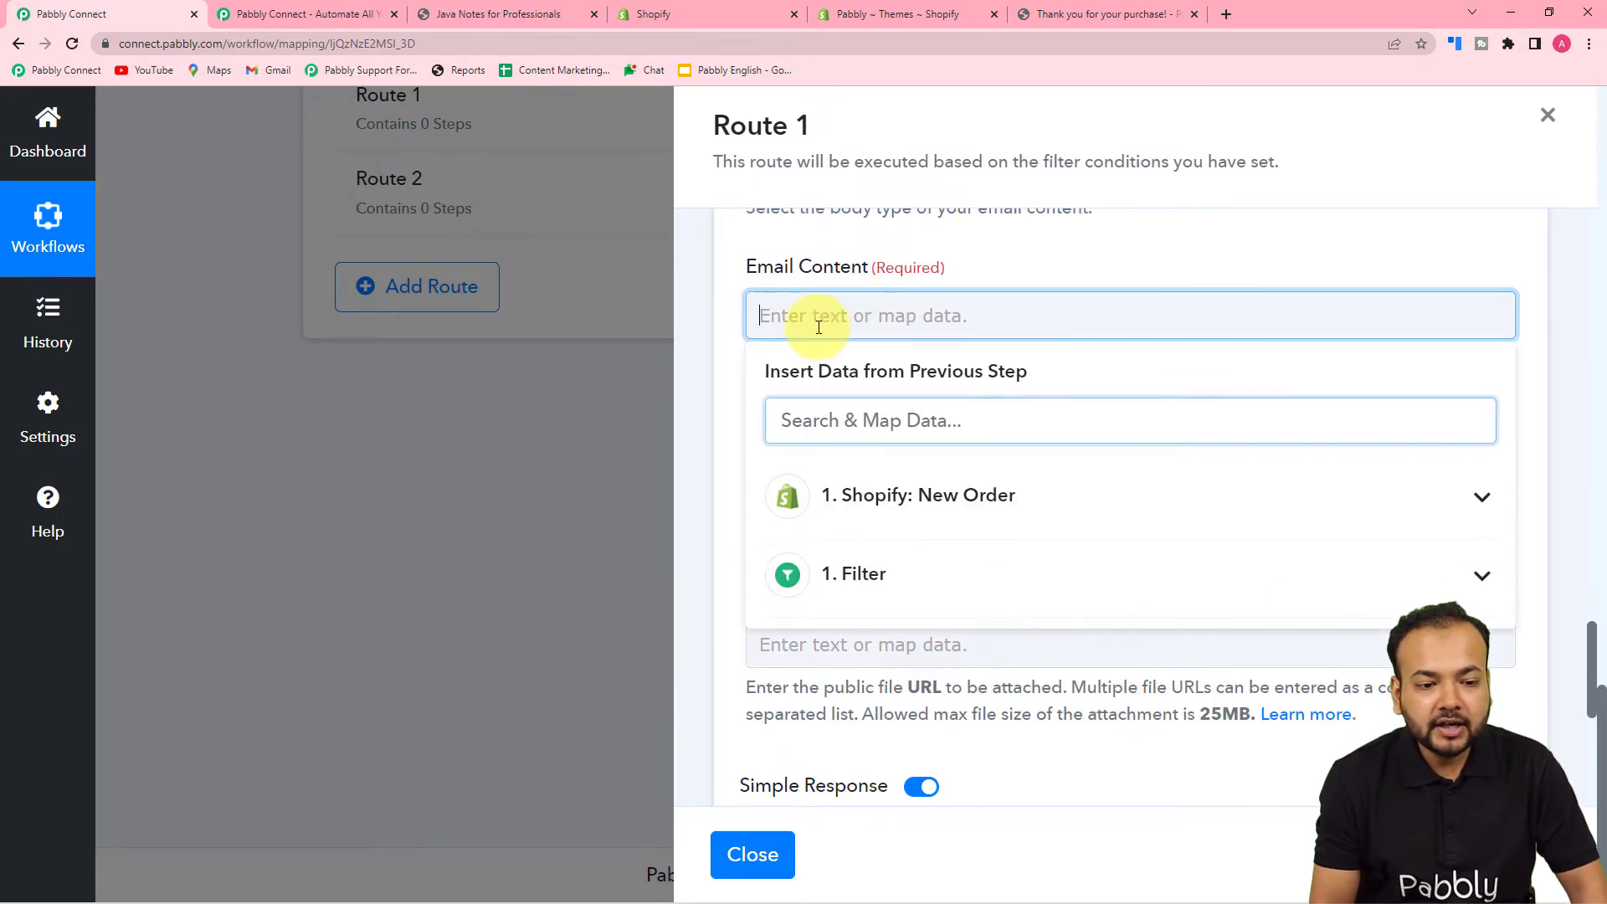
pyautogui.click(1045, 247)
pyautogui.scroll(-3, 862, 551)
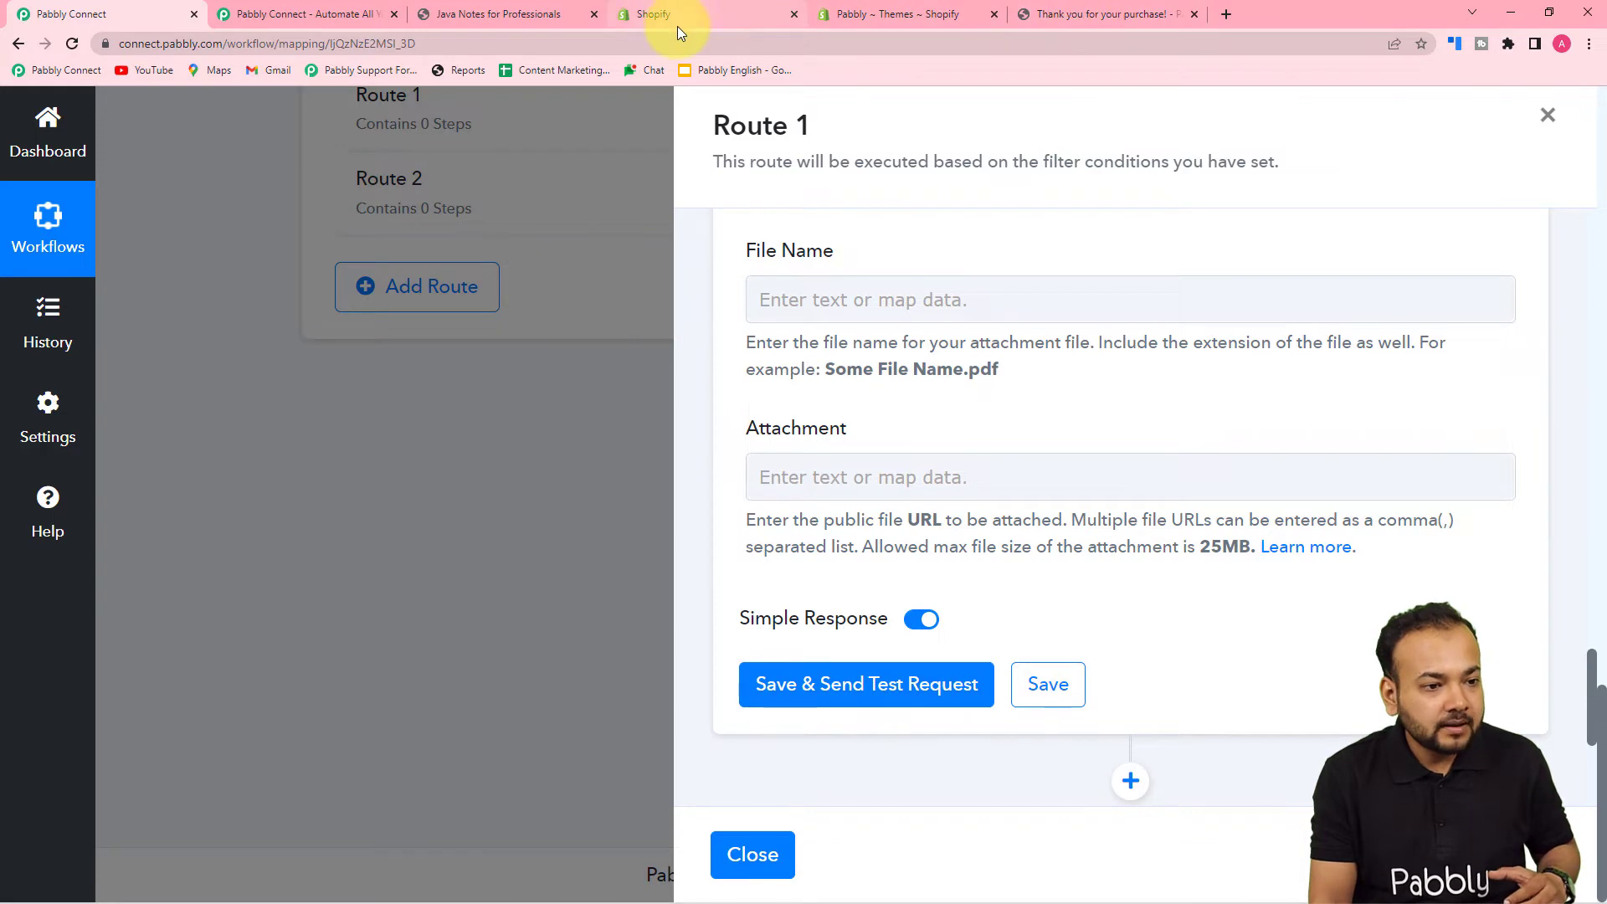
# - Copy the web address of the Java Notes for Professionals PDF from its Chrome tab
pyautogui.click(514, 8)
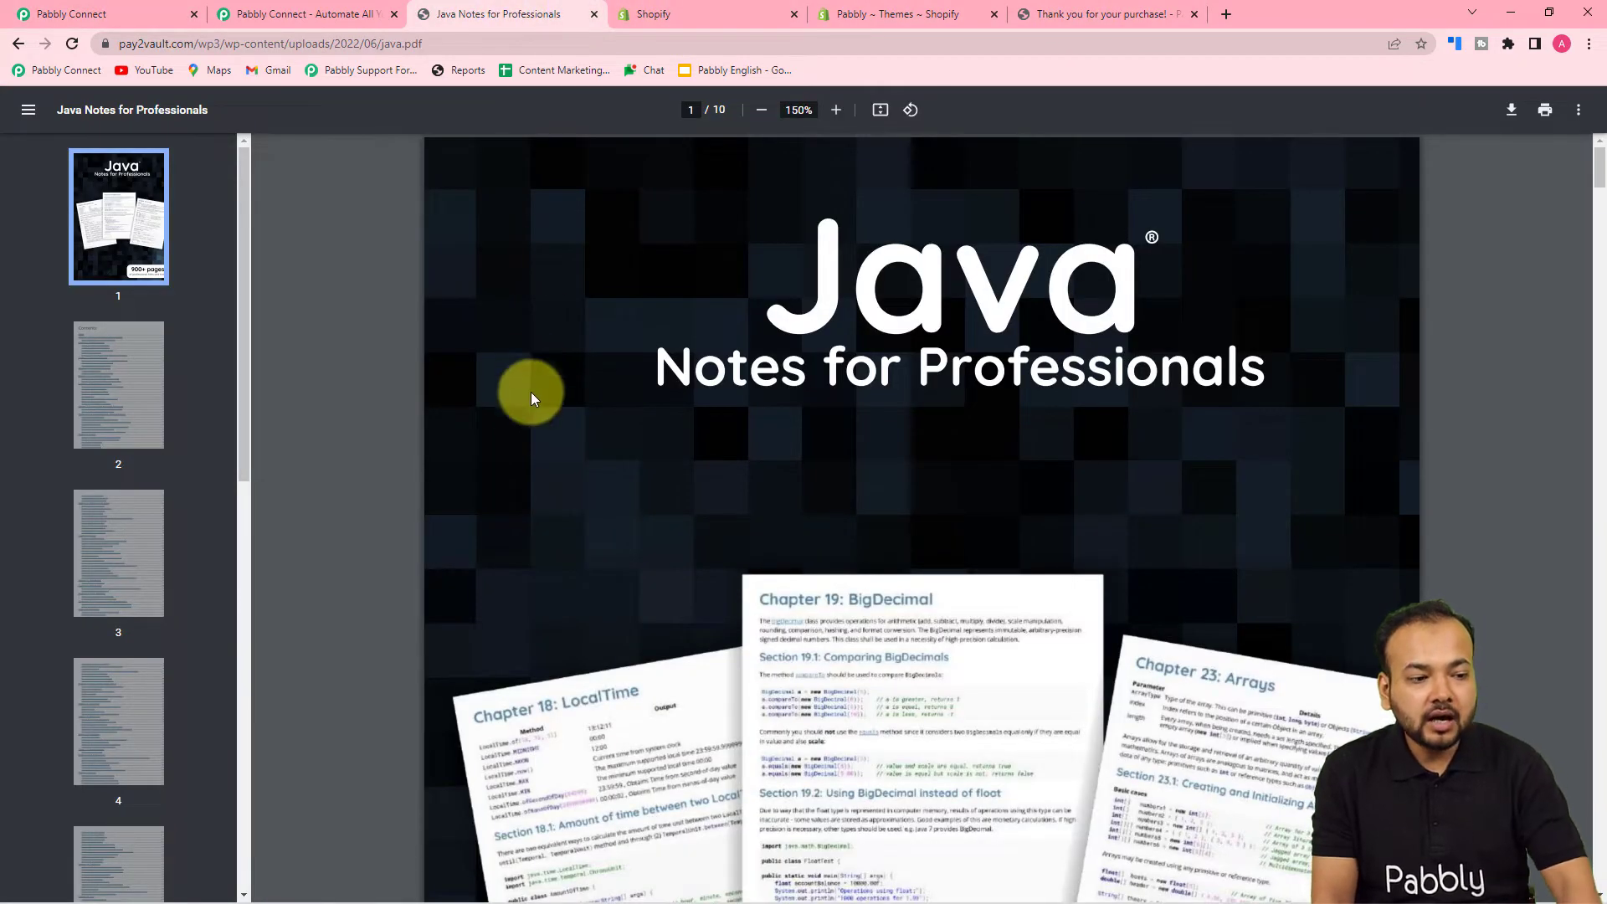
pyautogui.scroll(-10, 381, 472)
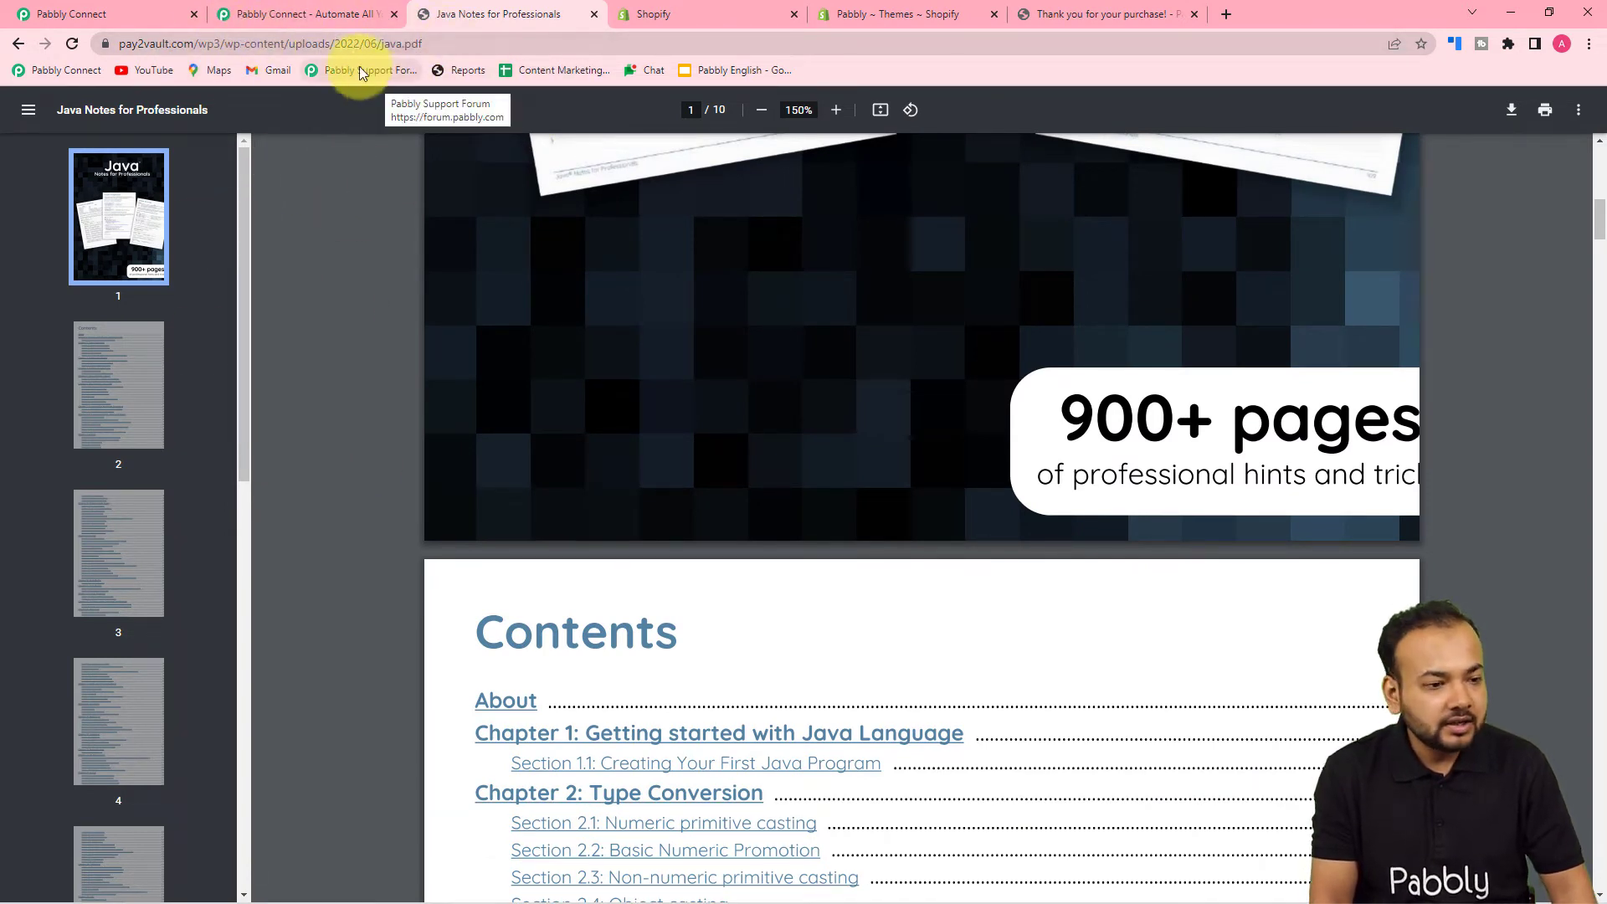
pyautogui.click(439, 39)
pyautogui.hotkey('ctrl', 'c')
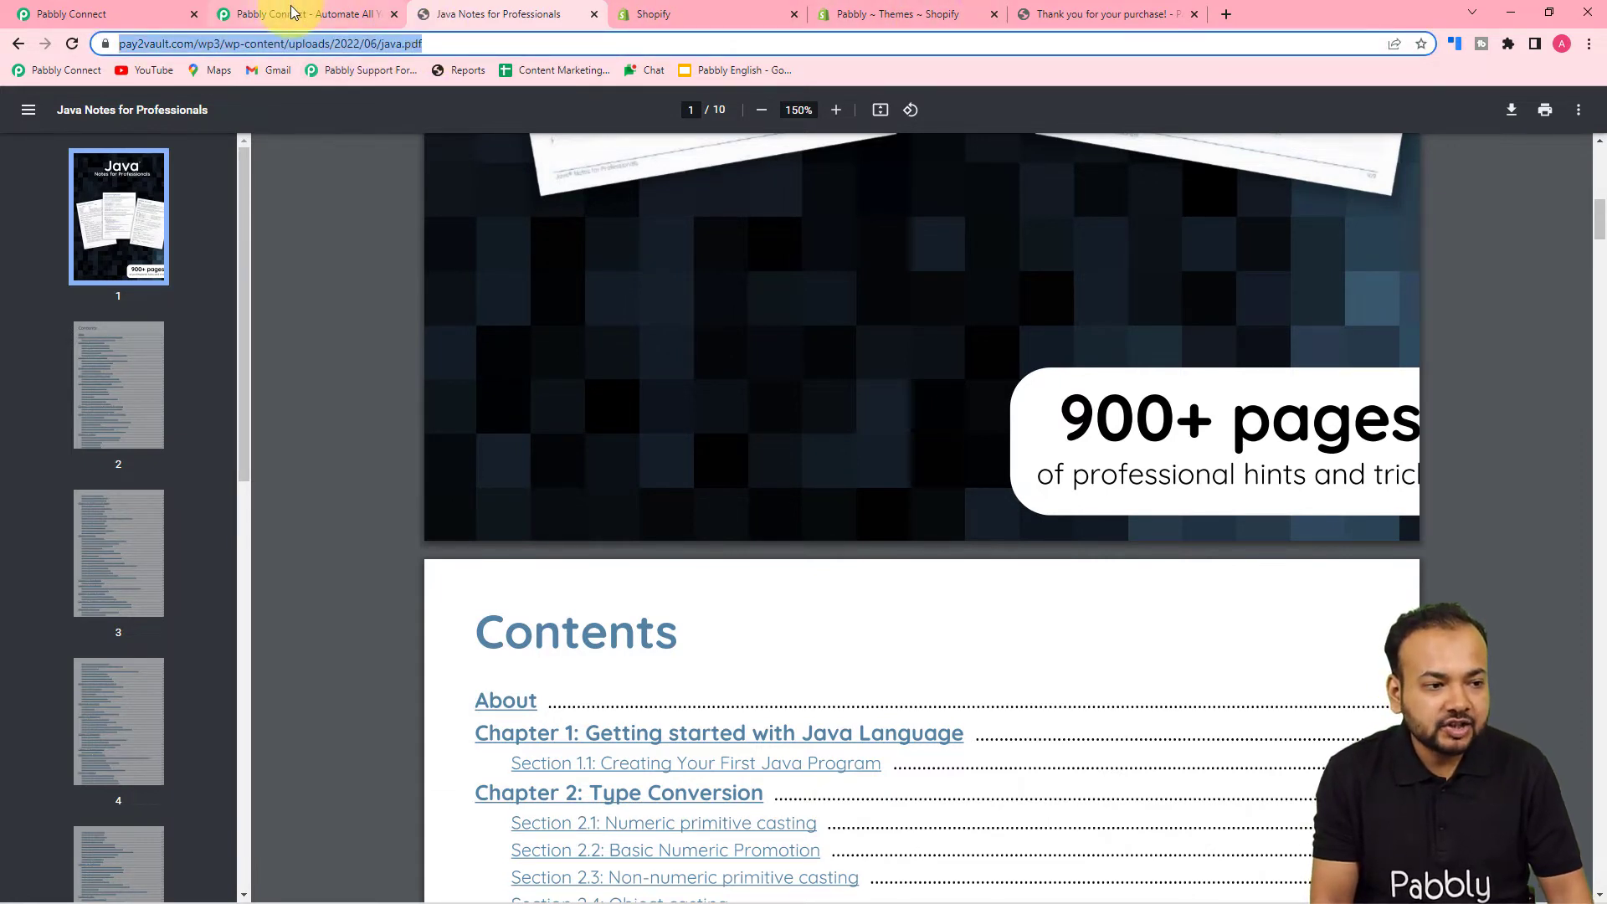
pyautogui.click(92, 14)
# - Paste the Java PDF link into the Gmail step's Attachment field
pyautogui.click(798, 484)
pyautogui.click(798, 288)
pyautogui.click(824, 481)
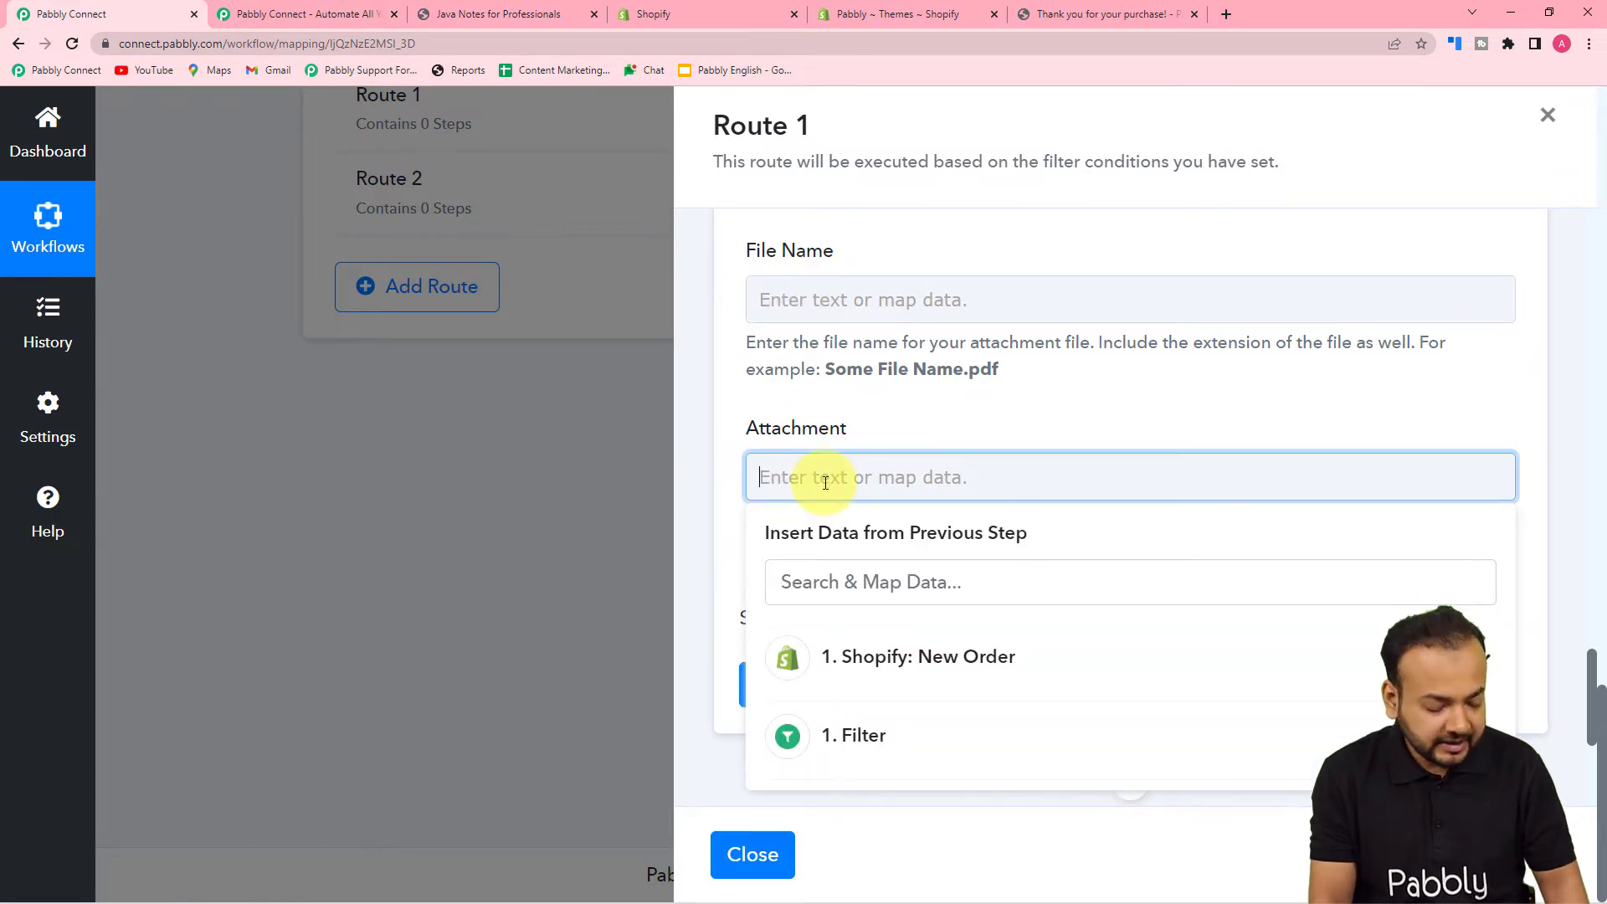
pyautogui.hotkey('ctrl', 'v')
pyautogui.click(1015, 424)
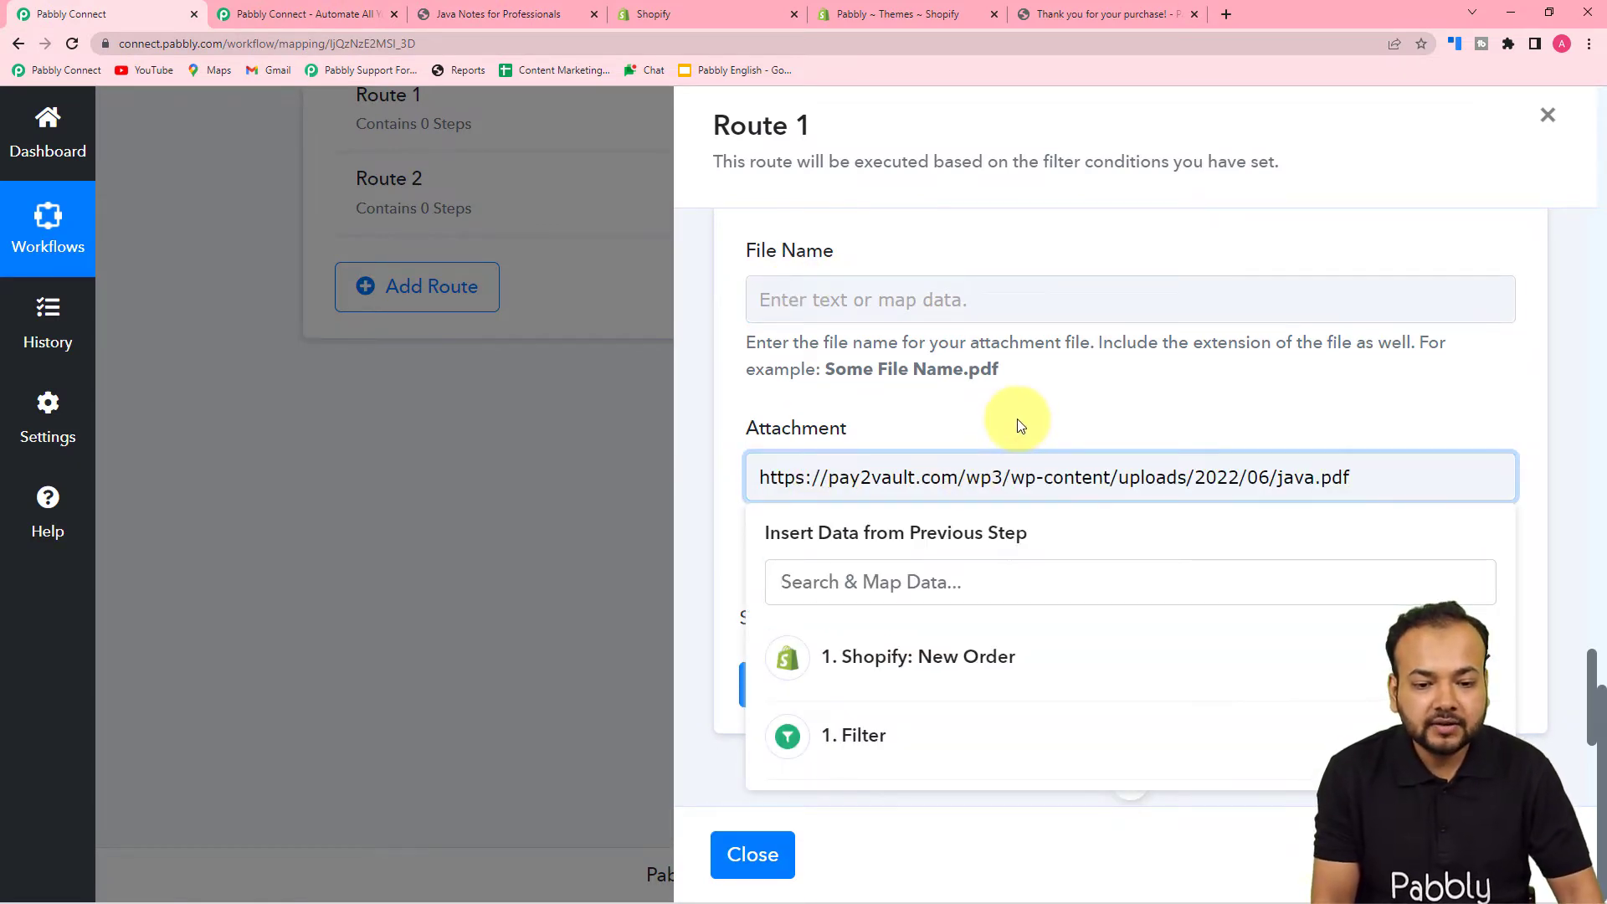
# - Name the attachment file 'Java E-book full course'
pyautogui.click(916, 302)
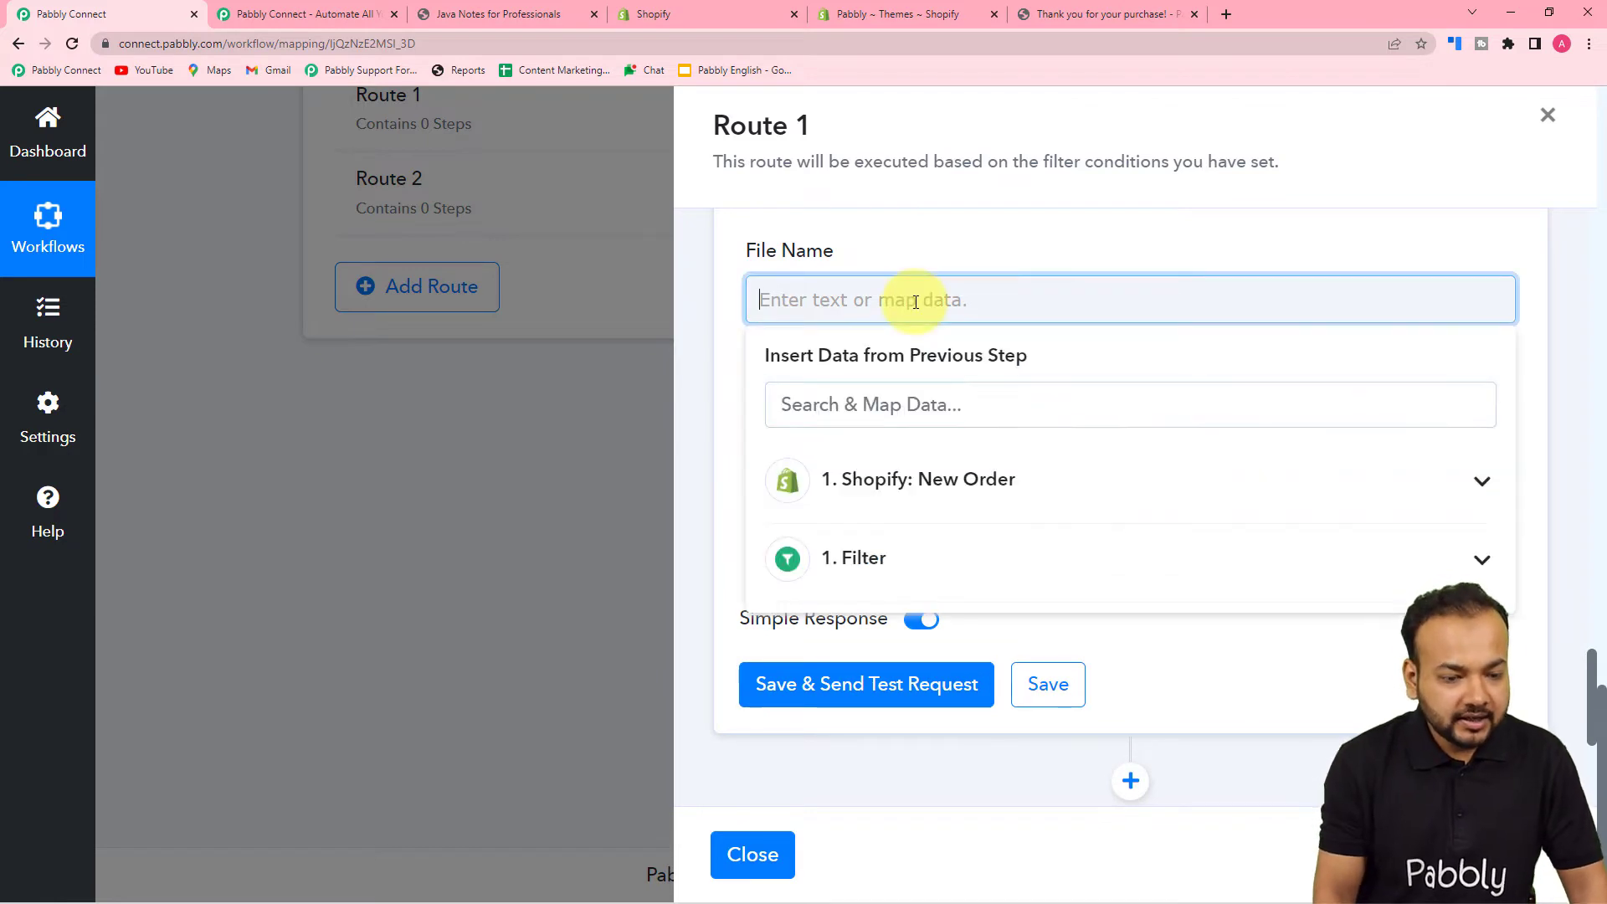
pyautogui.write('Java E-book full course')
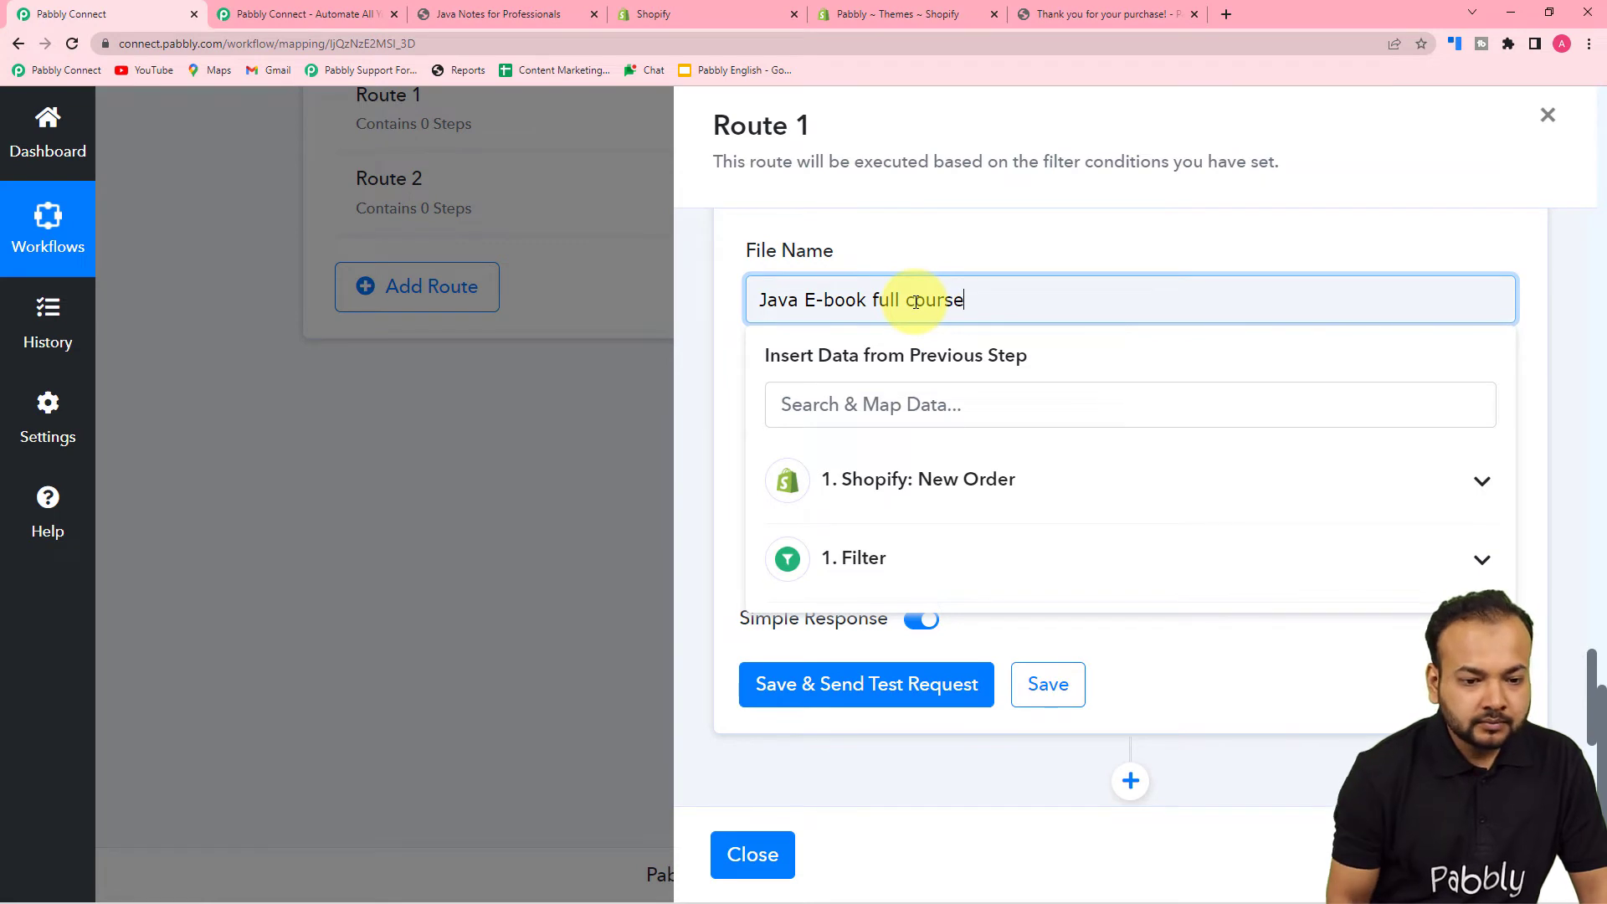
pyautogui.click(1174, 237)
# - Paste the prepared thank-you message into the Email Content body
pyautogui.scroll(2, 1156, 359)
pyautogui.scroll(2, 1157, 359)
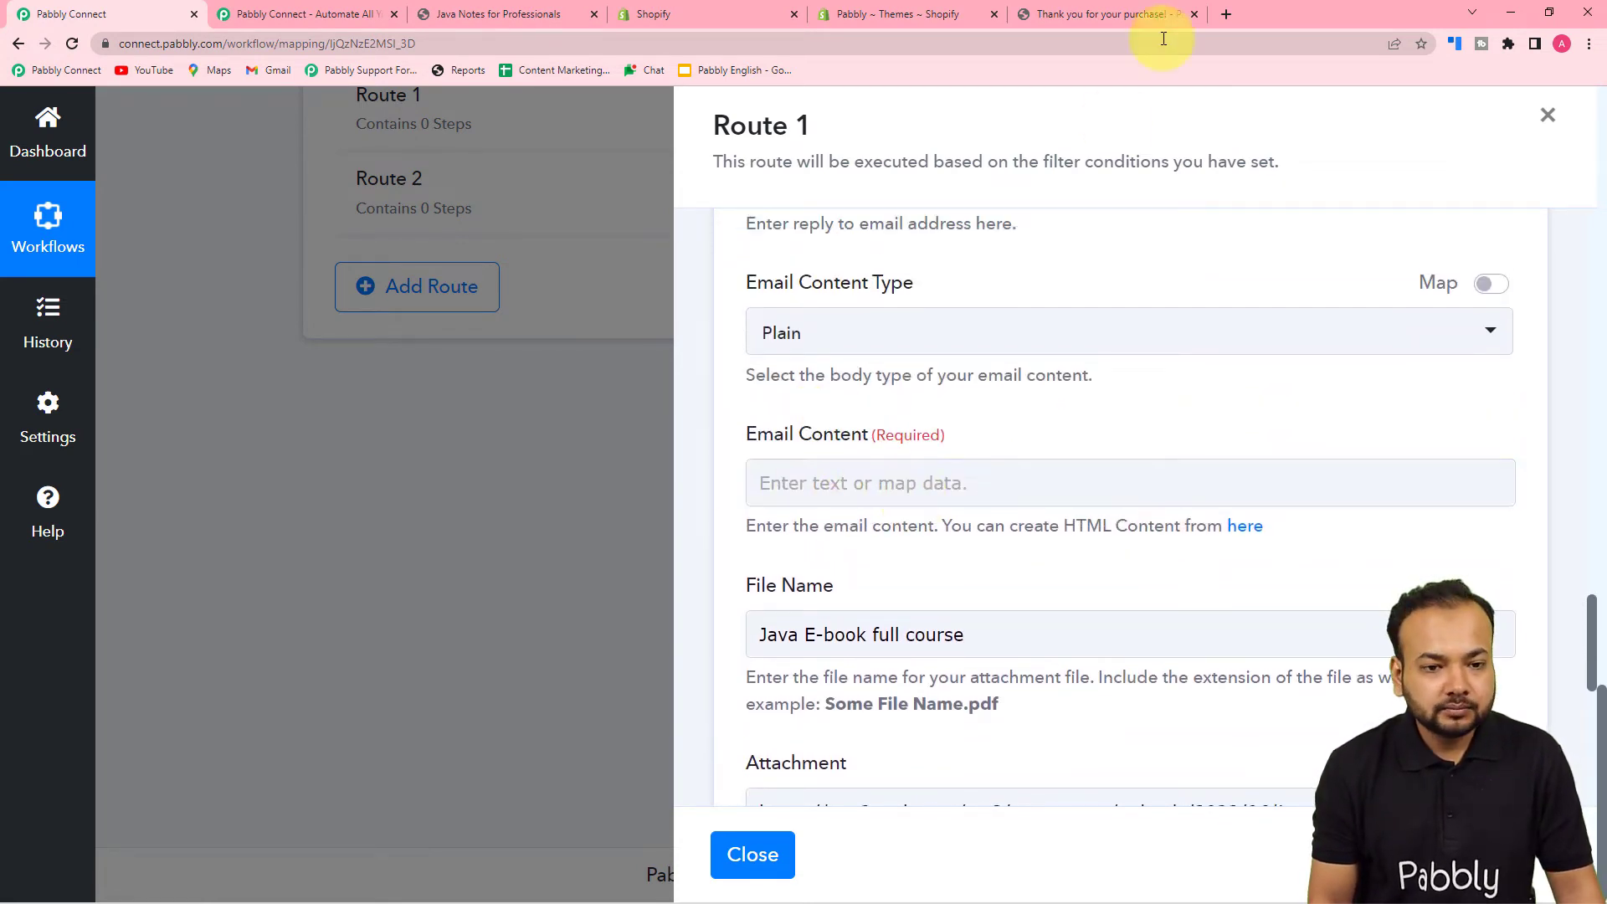
pyautogui.click(983, 434)
pyautogui.write('Hello ,  We have just received your payment for the . You can directly download the Corse Material from the attachment. Thank you.  Magnet Brains Education')
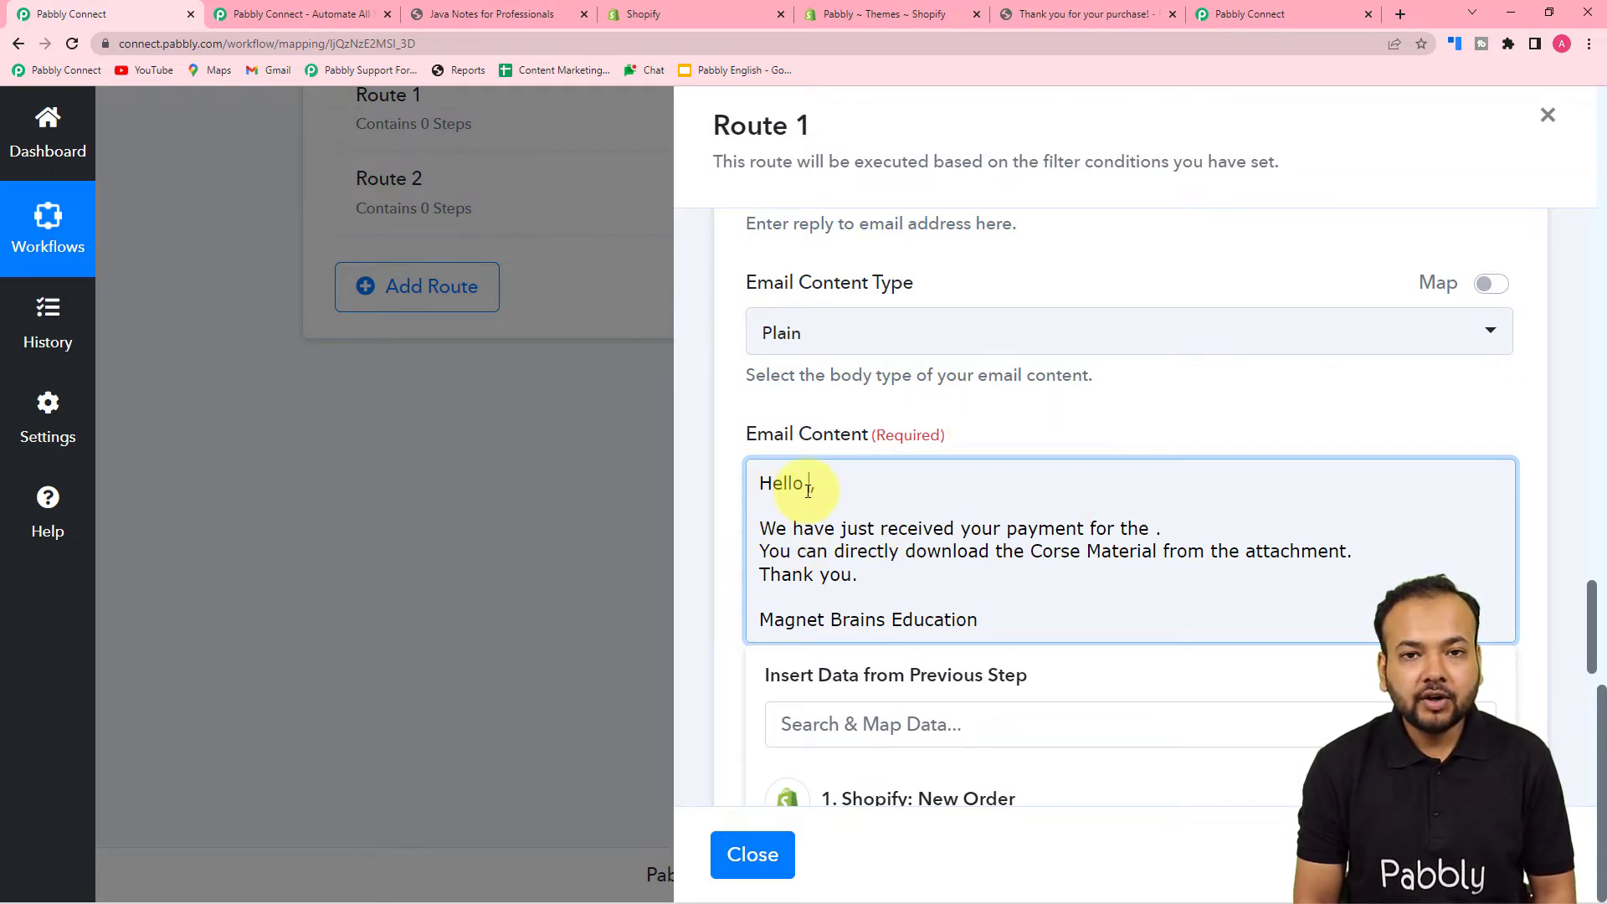
# - Insert the Shopify order's billing first name after 'Hello' in the email body
pyautogui.scroll(-1, 808, 489)
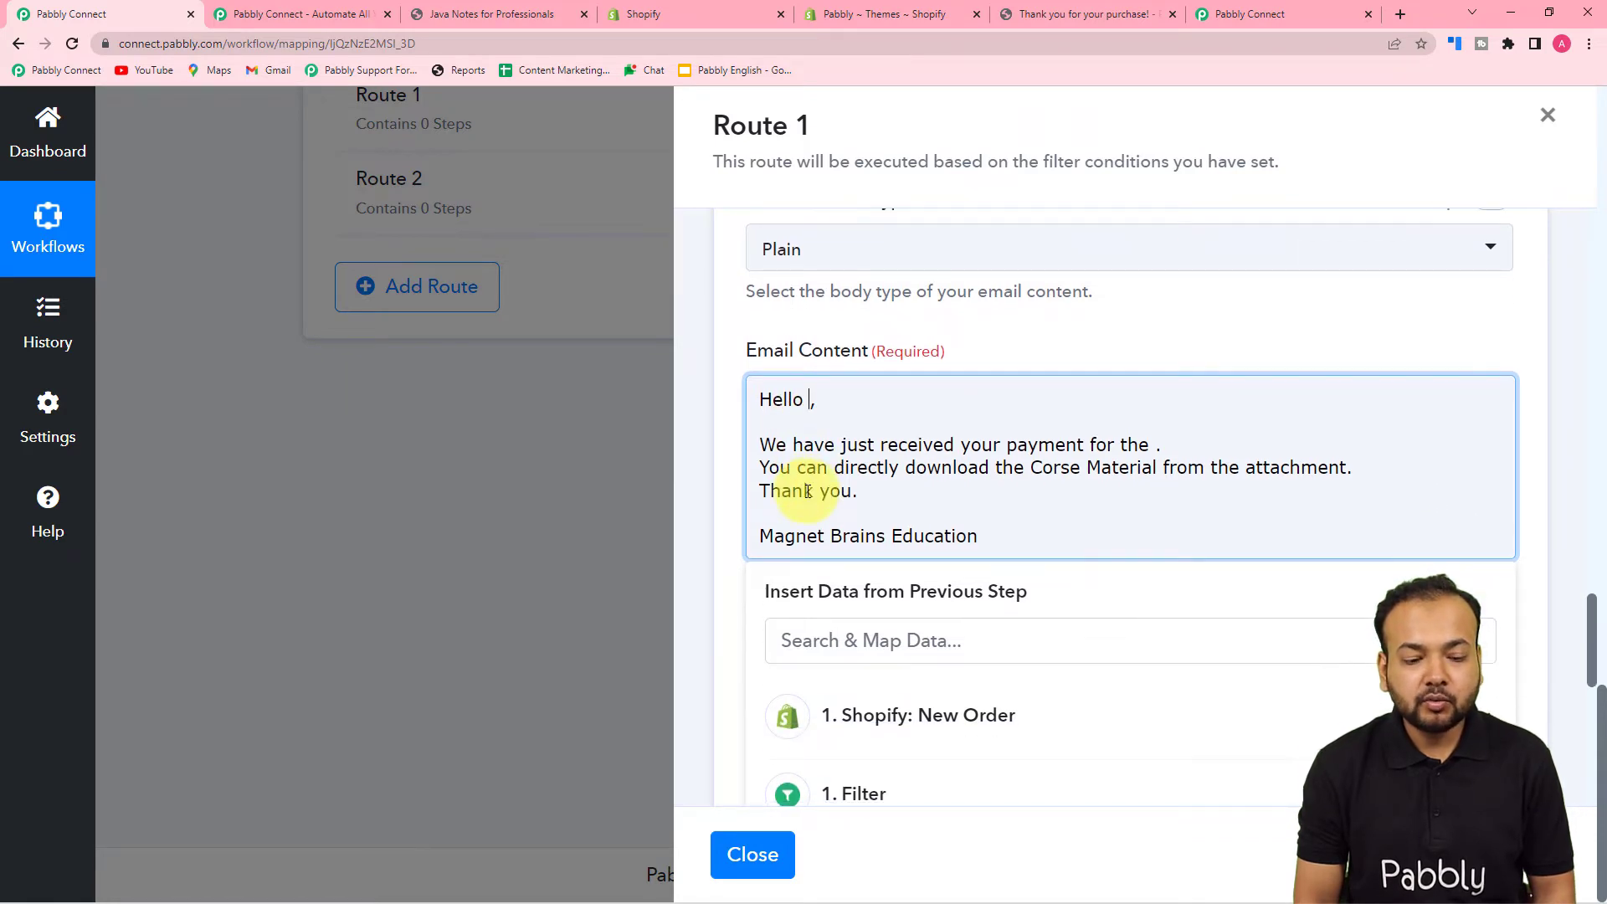
pyautogui.scroll(-2, 807, 491)
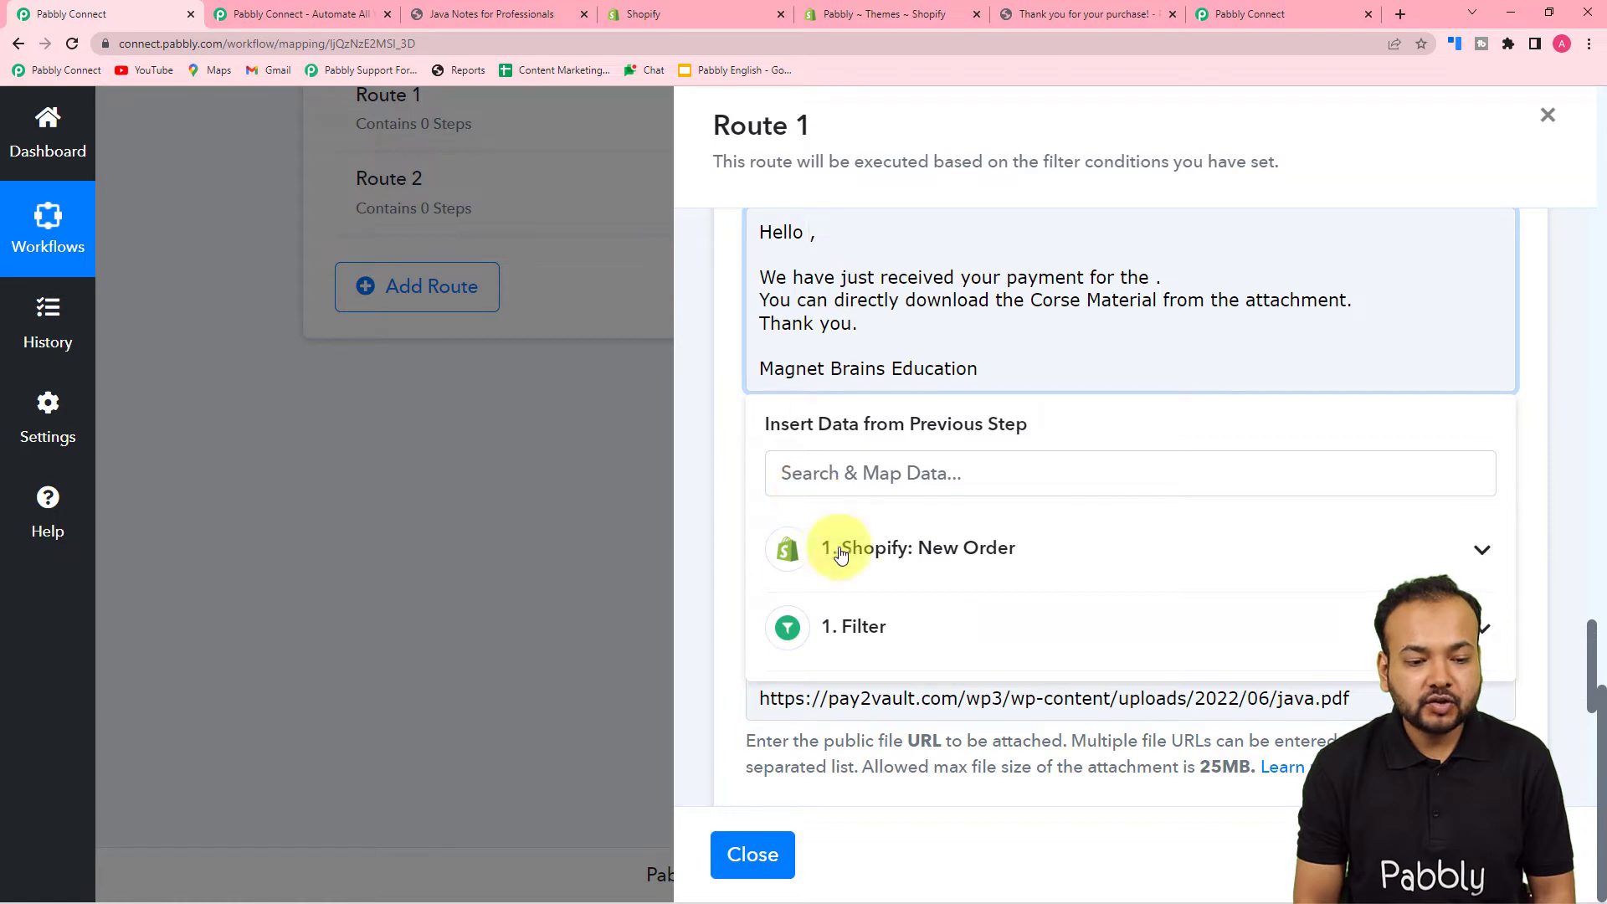
pyautogui.click(940, 573)
pyautogui.scroll(-7, 938, 657)
pyautogui.scroll(-10, 941, 667)
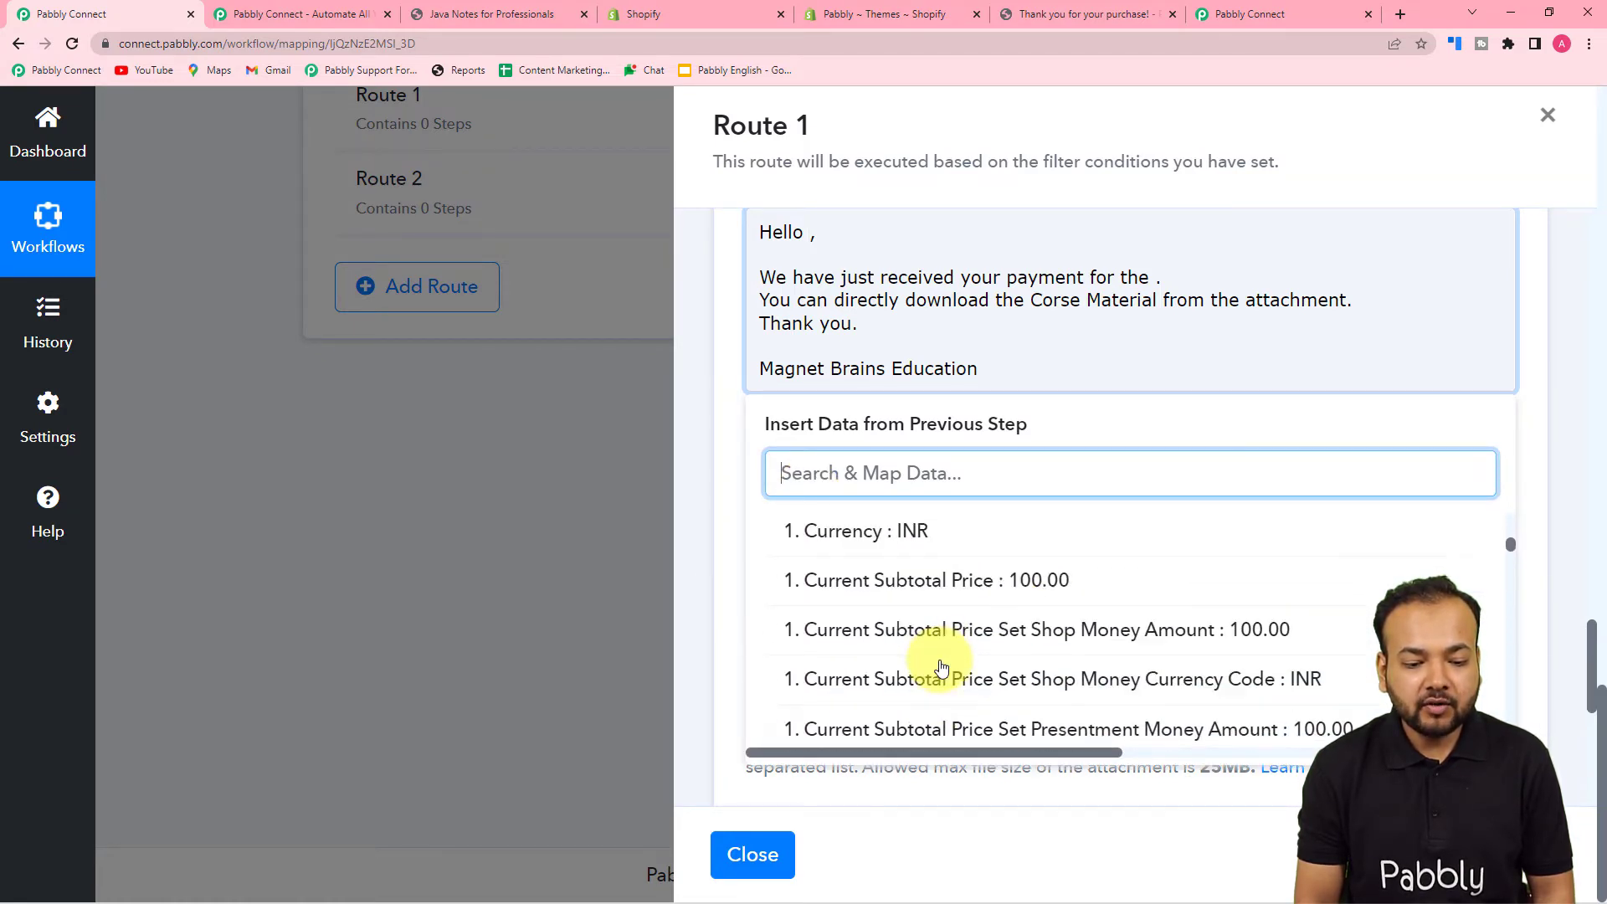
pyautogui.scroll(-10, 942, 667)
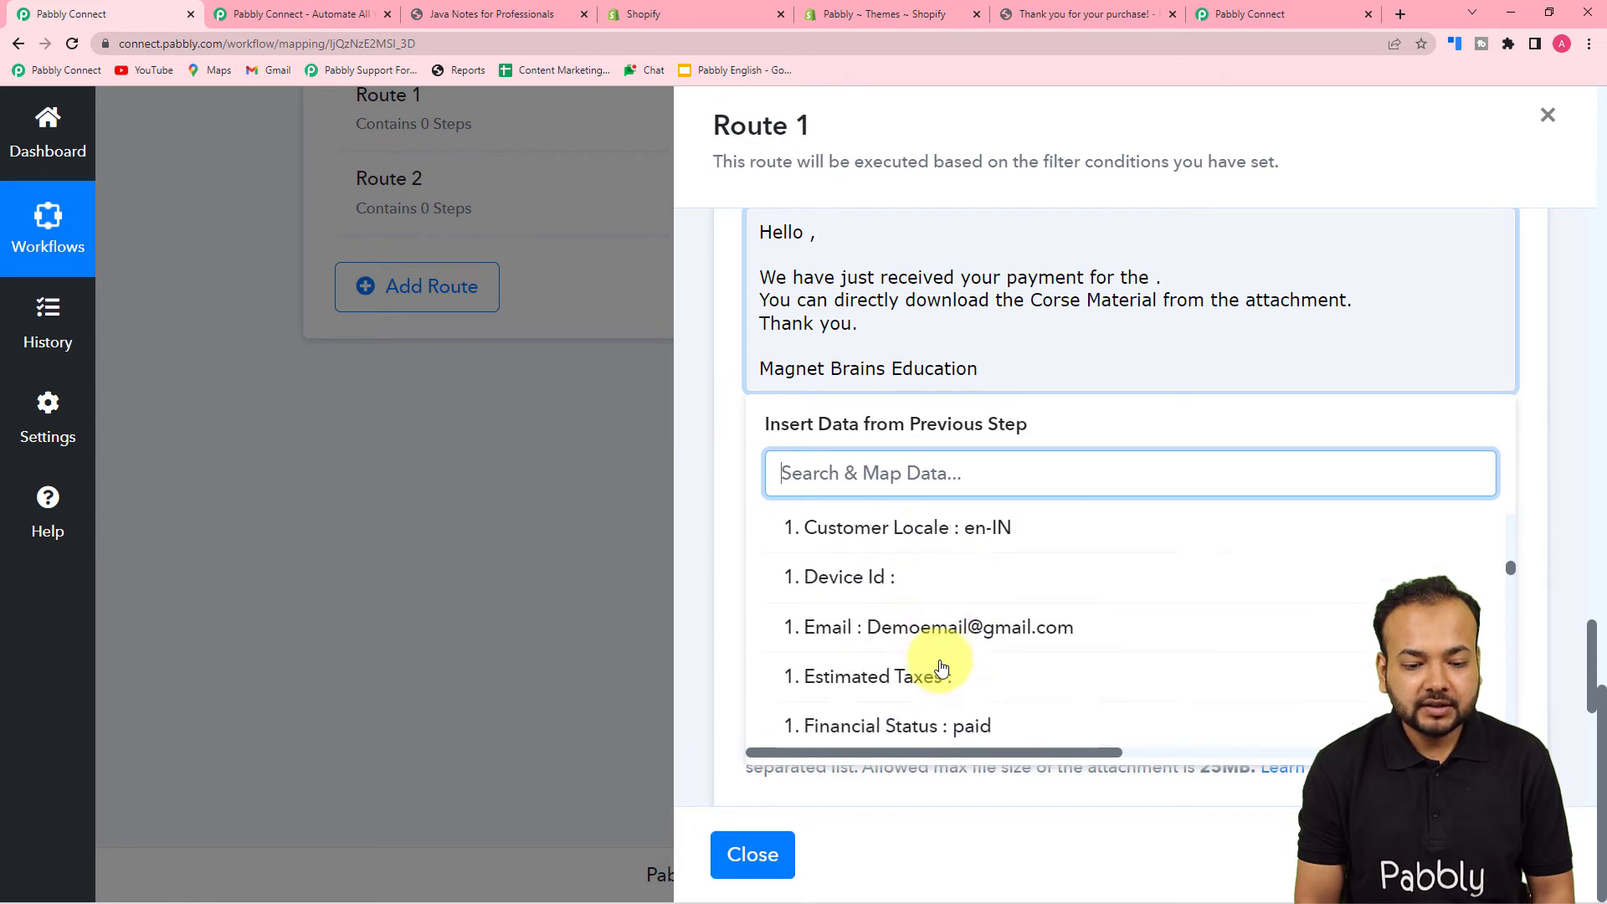
pyautogui.scroll(-10, 941, 667)
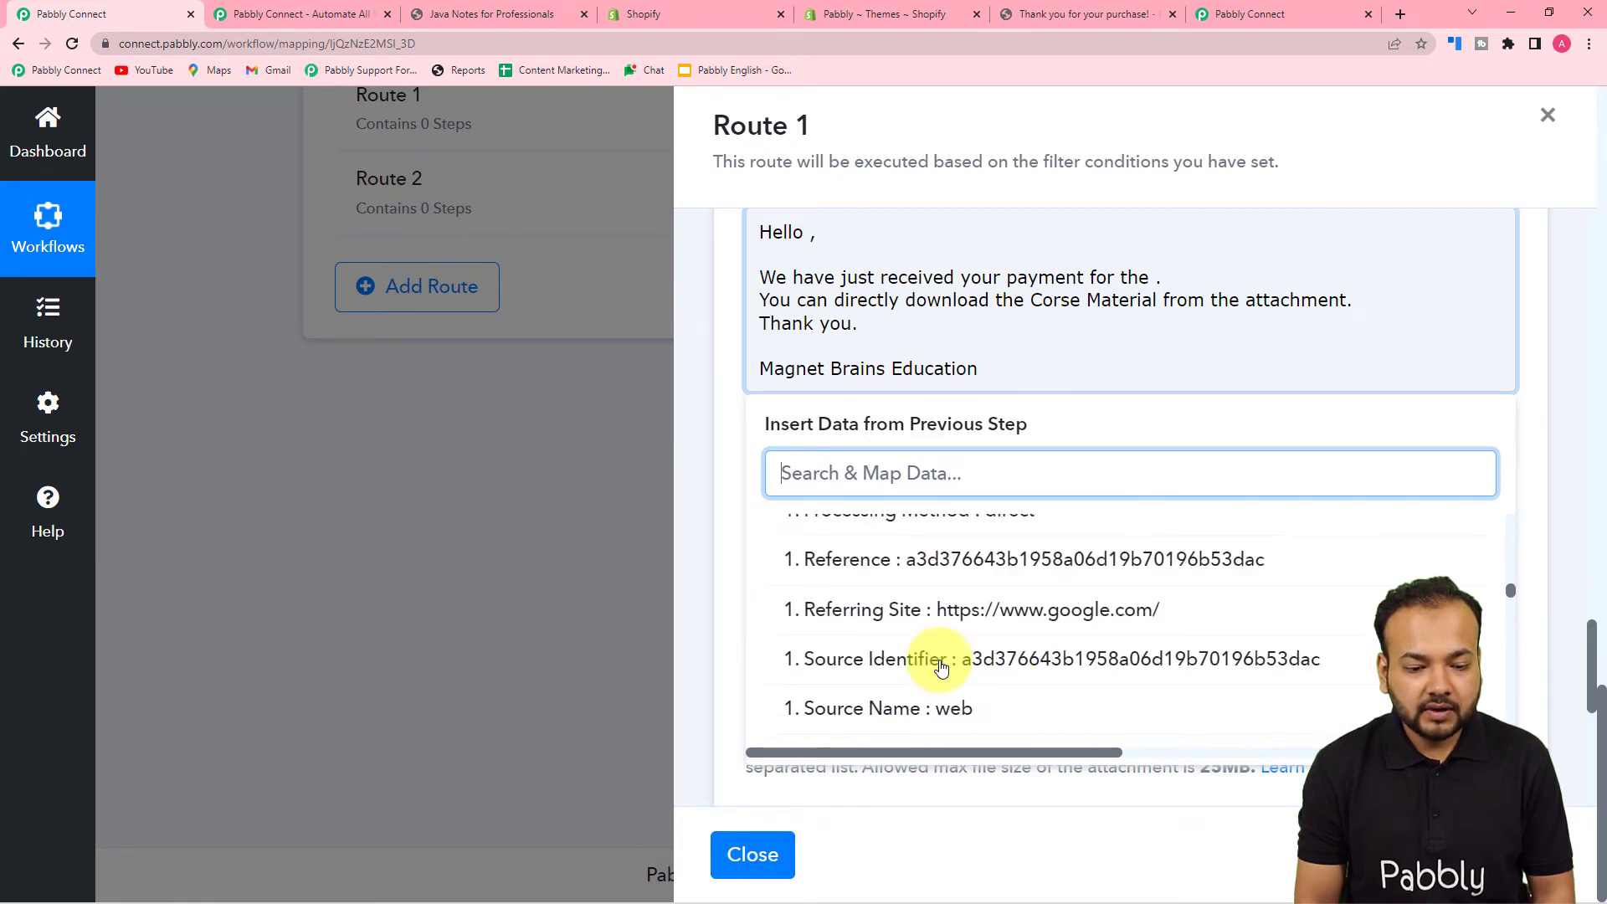
pyautogui.scroll(-10, 941, 667)
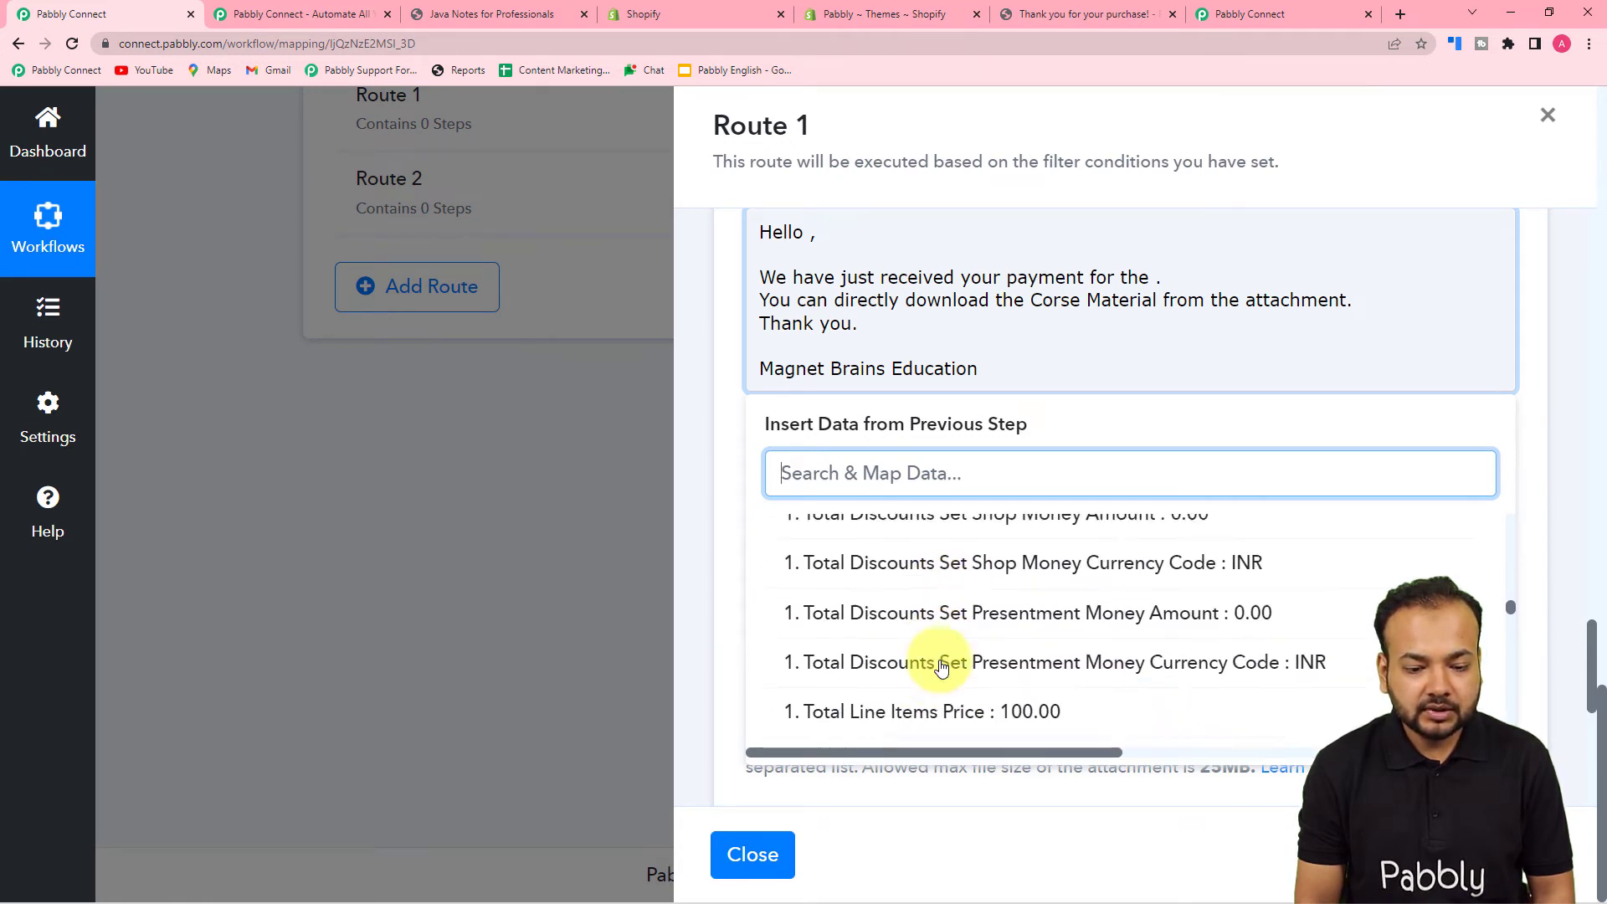
pyautogui.scroll(-10, 942, 667)
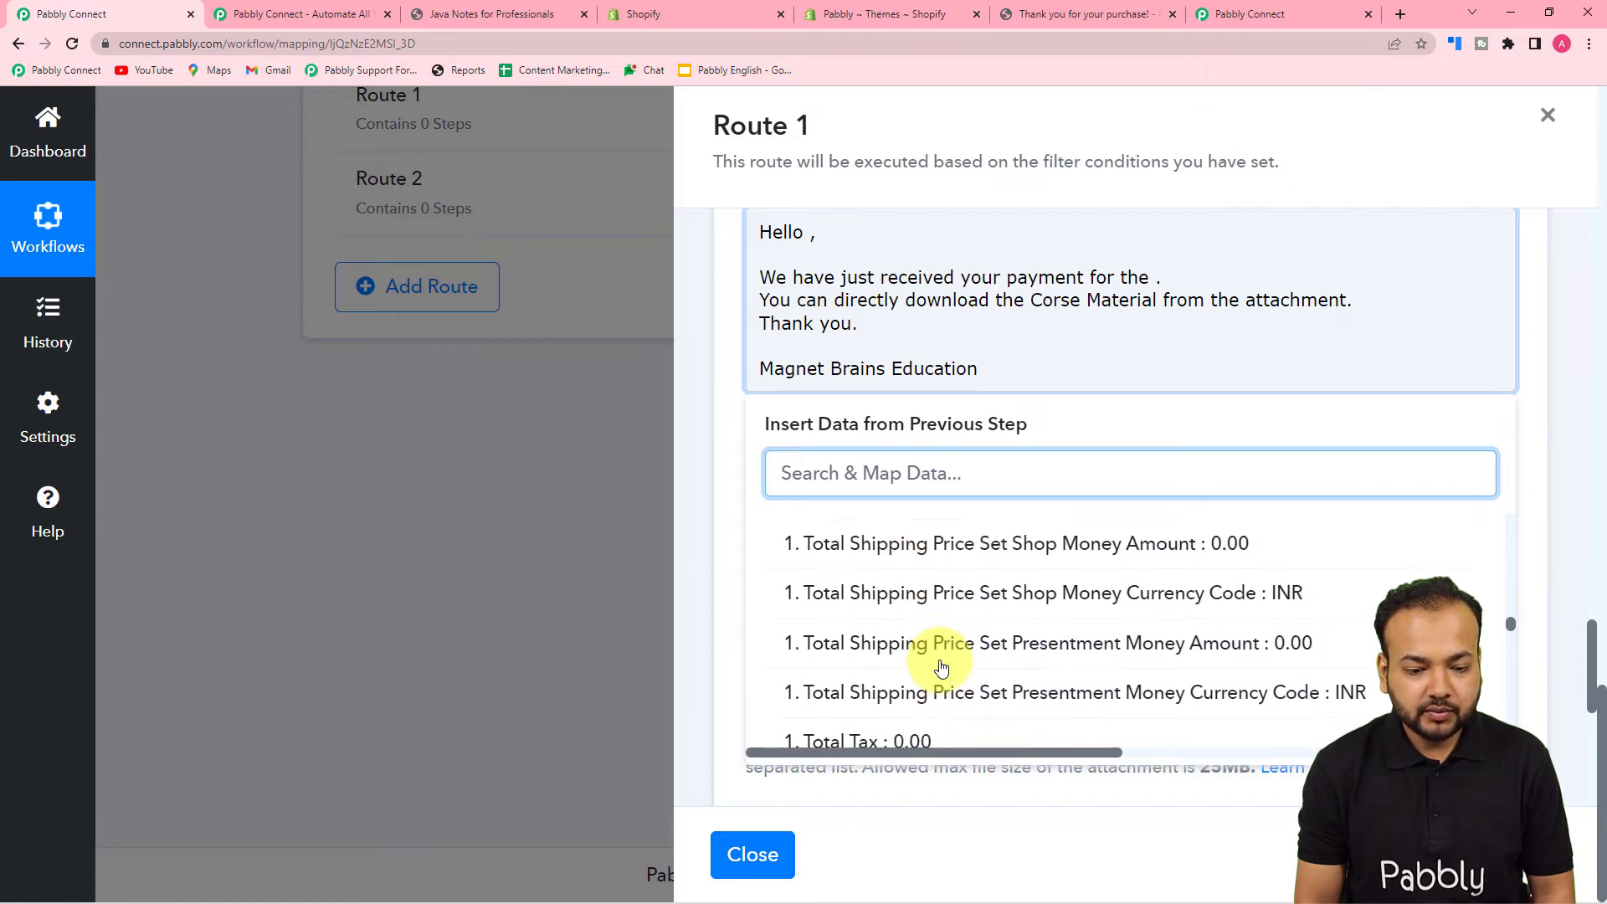
pyautogui.scroll(-4, 941, 666)
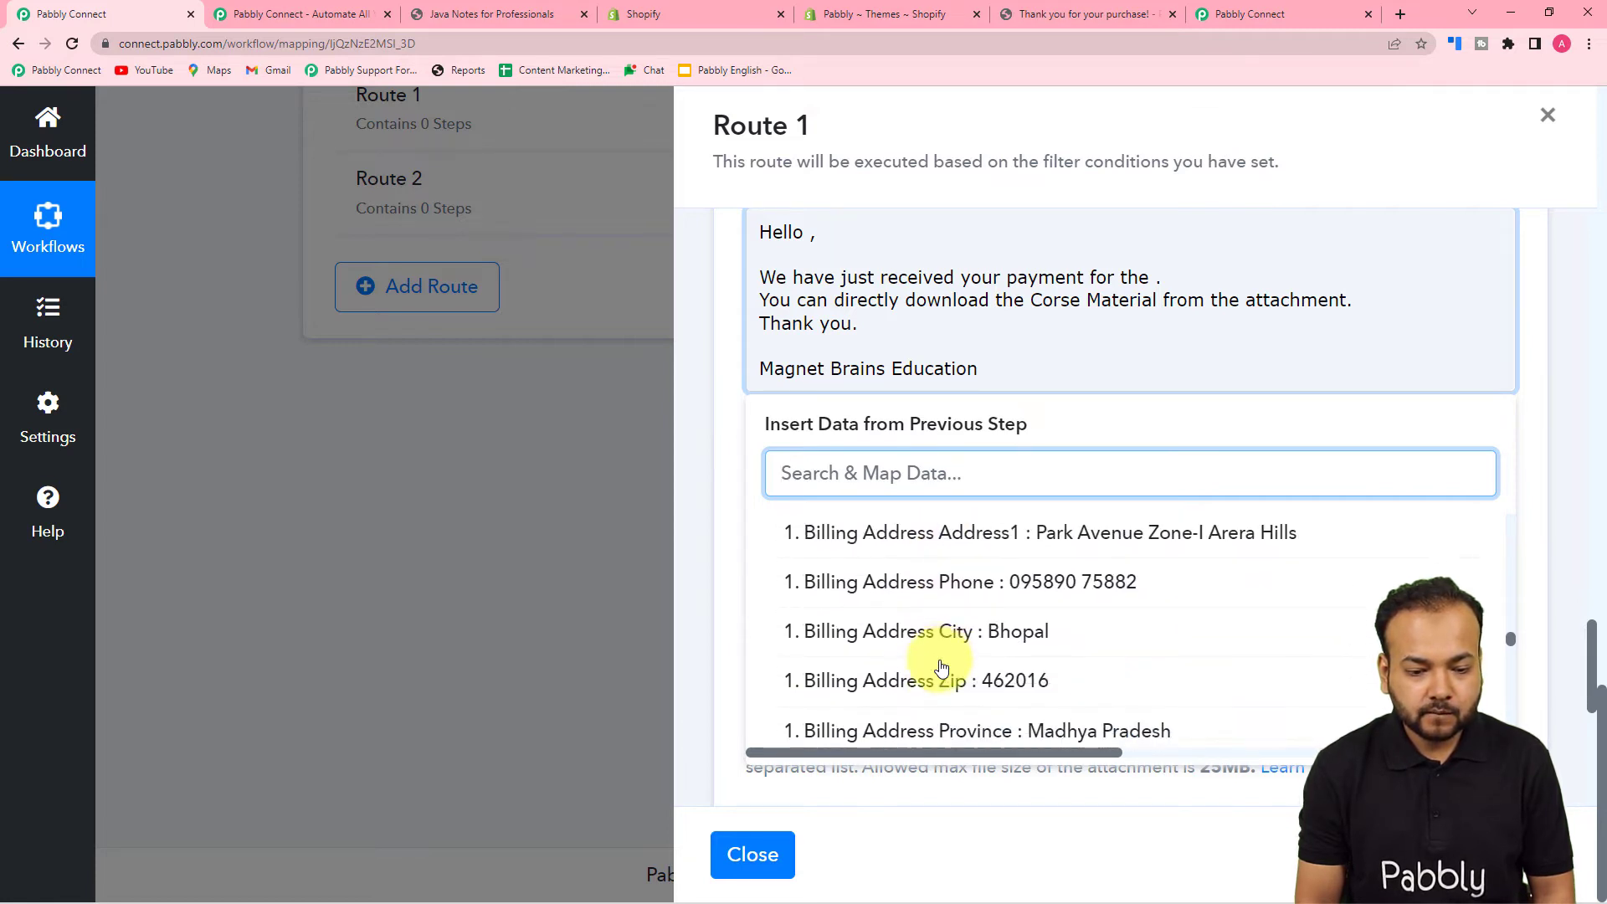
pyautogui.scroll(3, 941, 666)
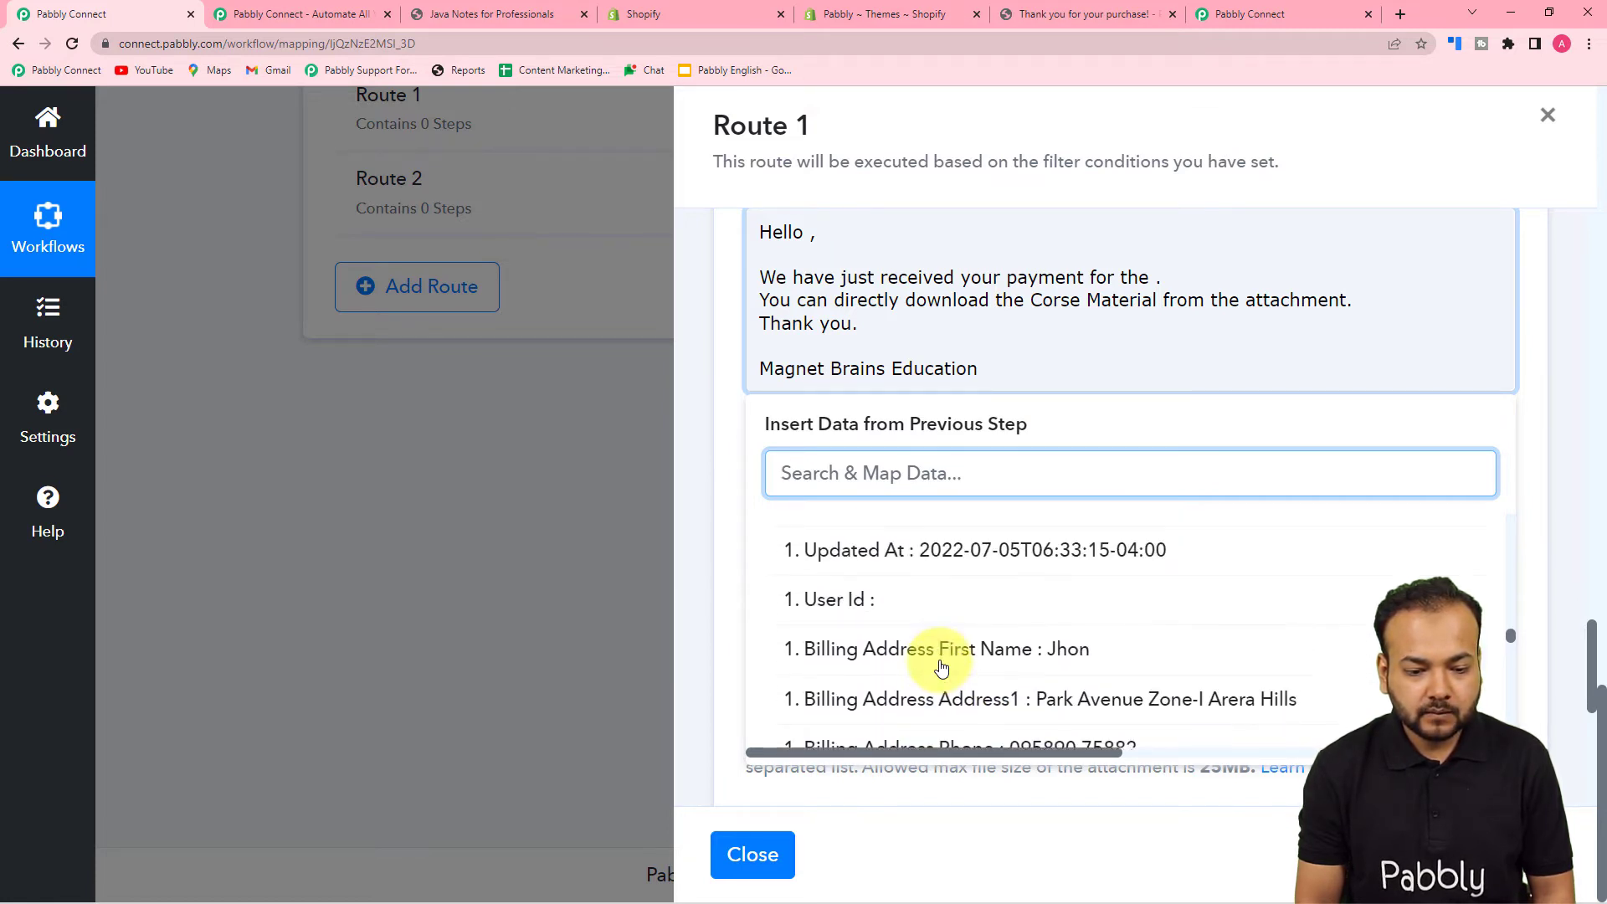
pyautogui.click(1067, 661)
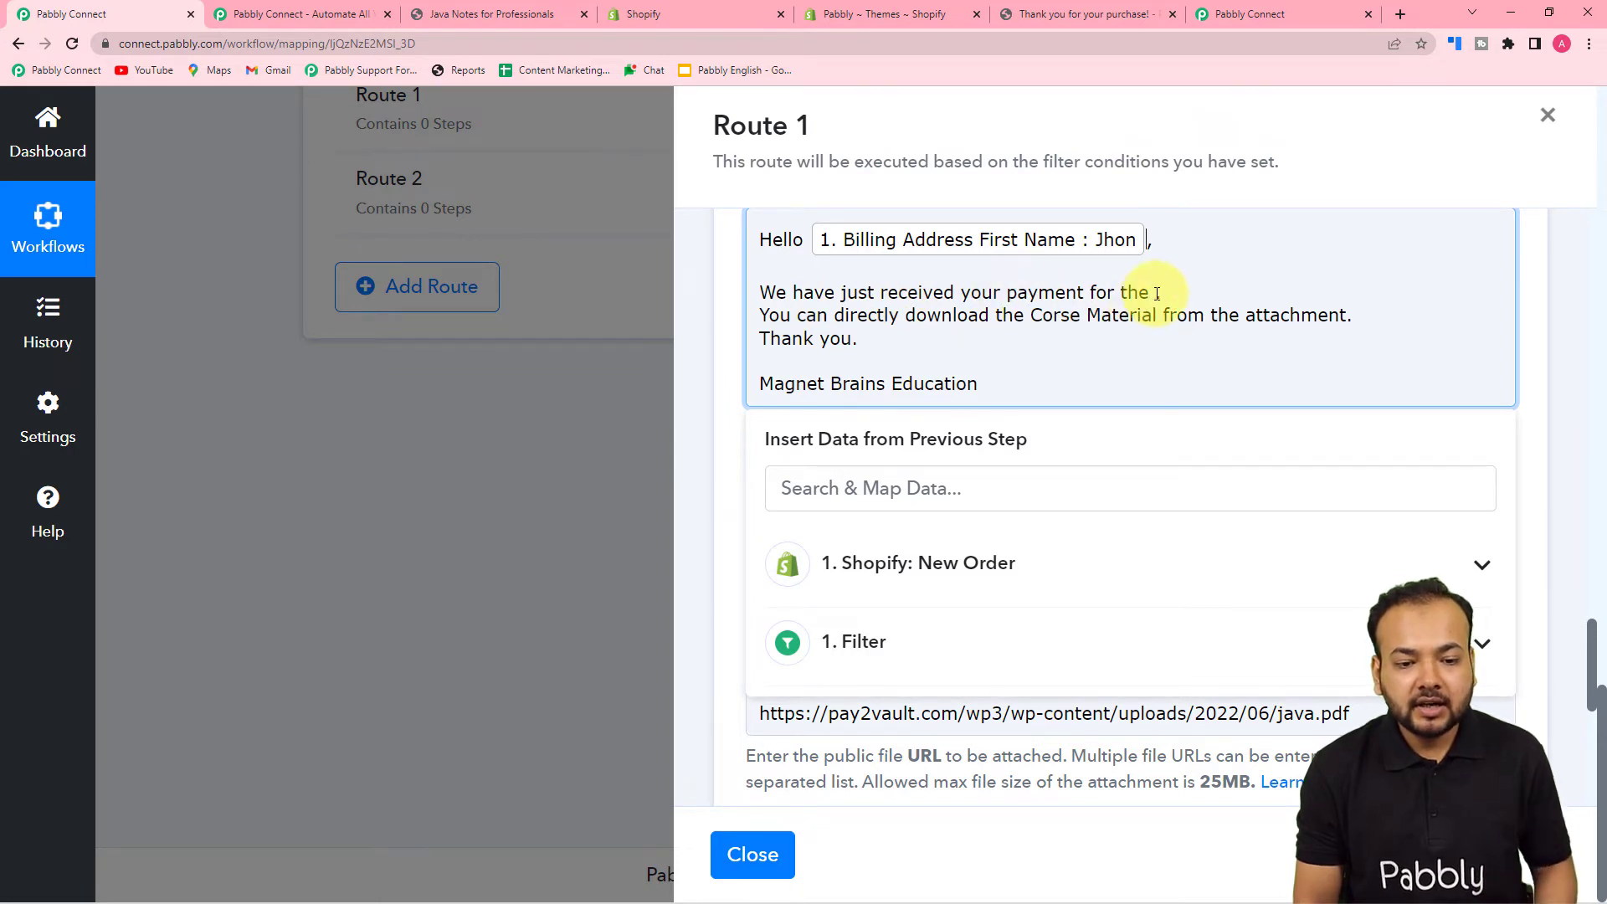
# - Insert Line Items 0 Name after 'payment for the' in the email body
pyautogui.click(907, 575)
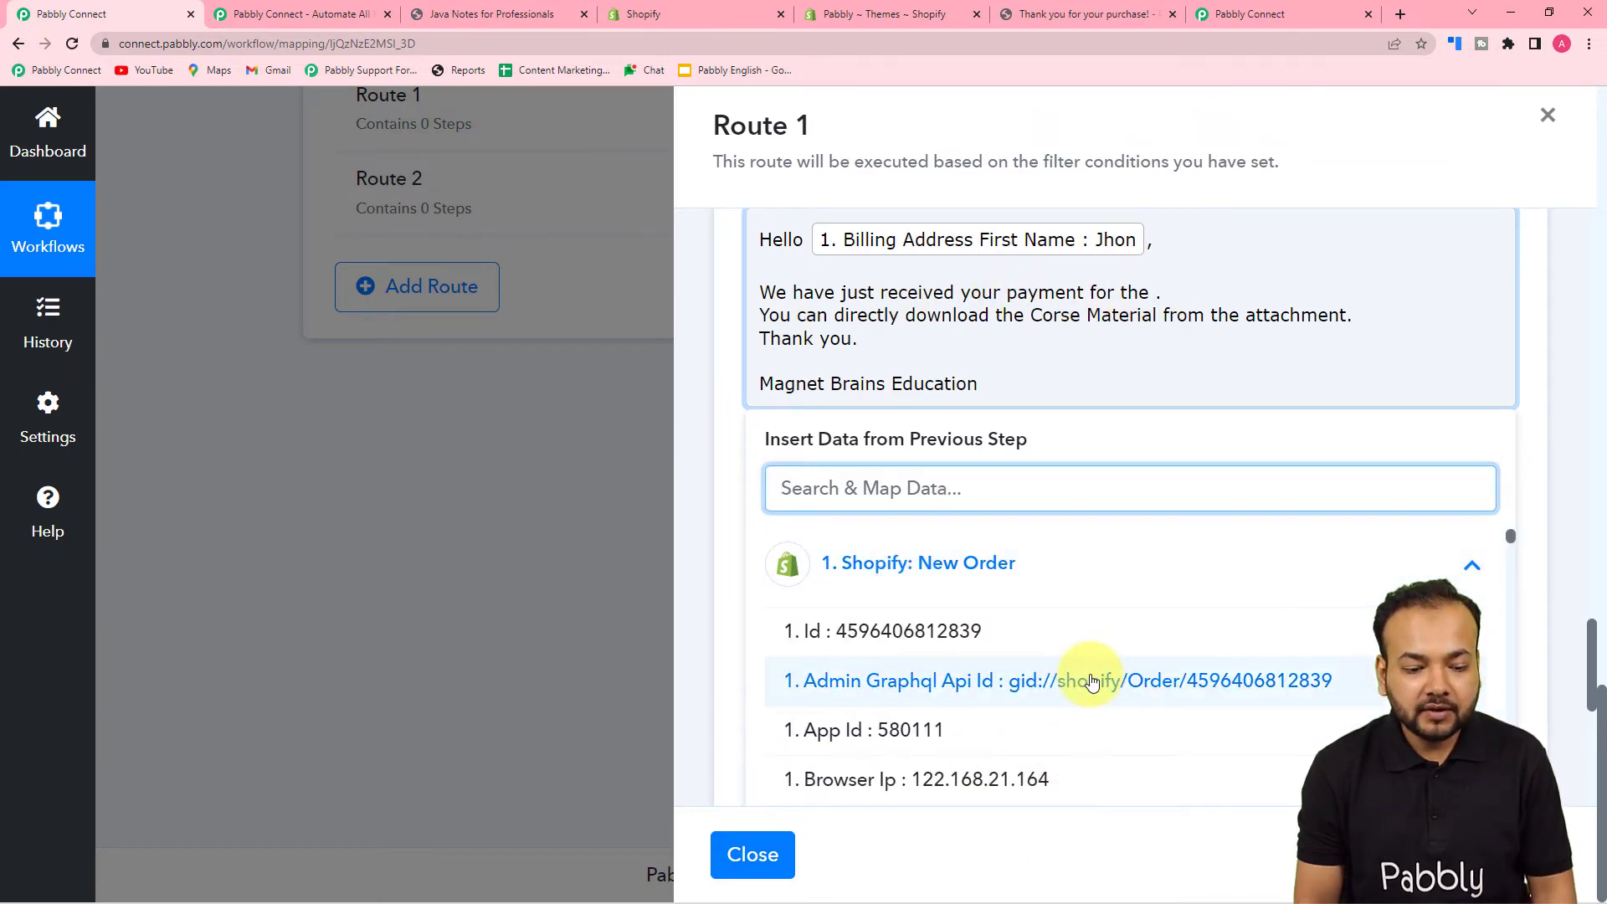
pyautogui.scroll(-3, 1092, 682)
pyautogui.scroll(-15, 1092, 682)
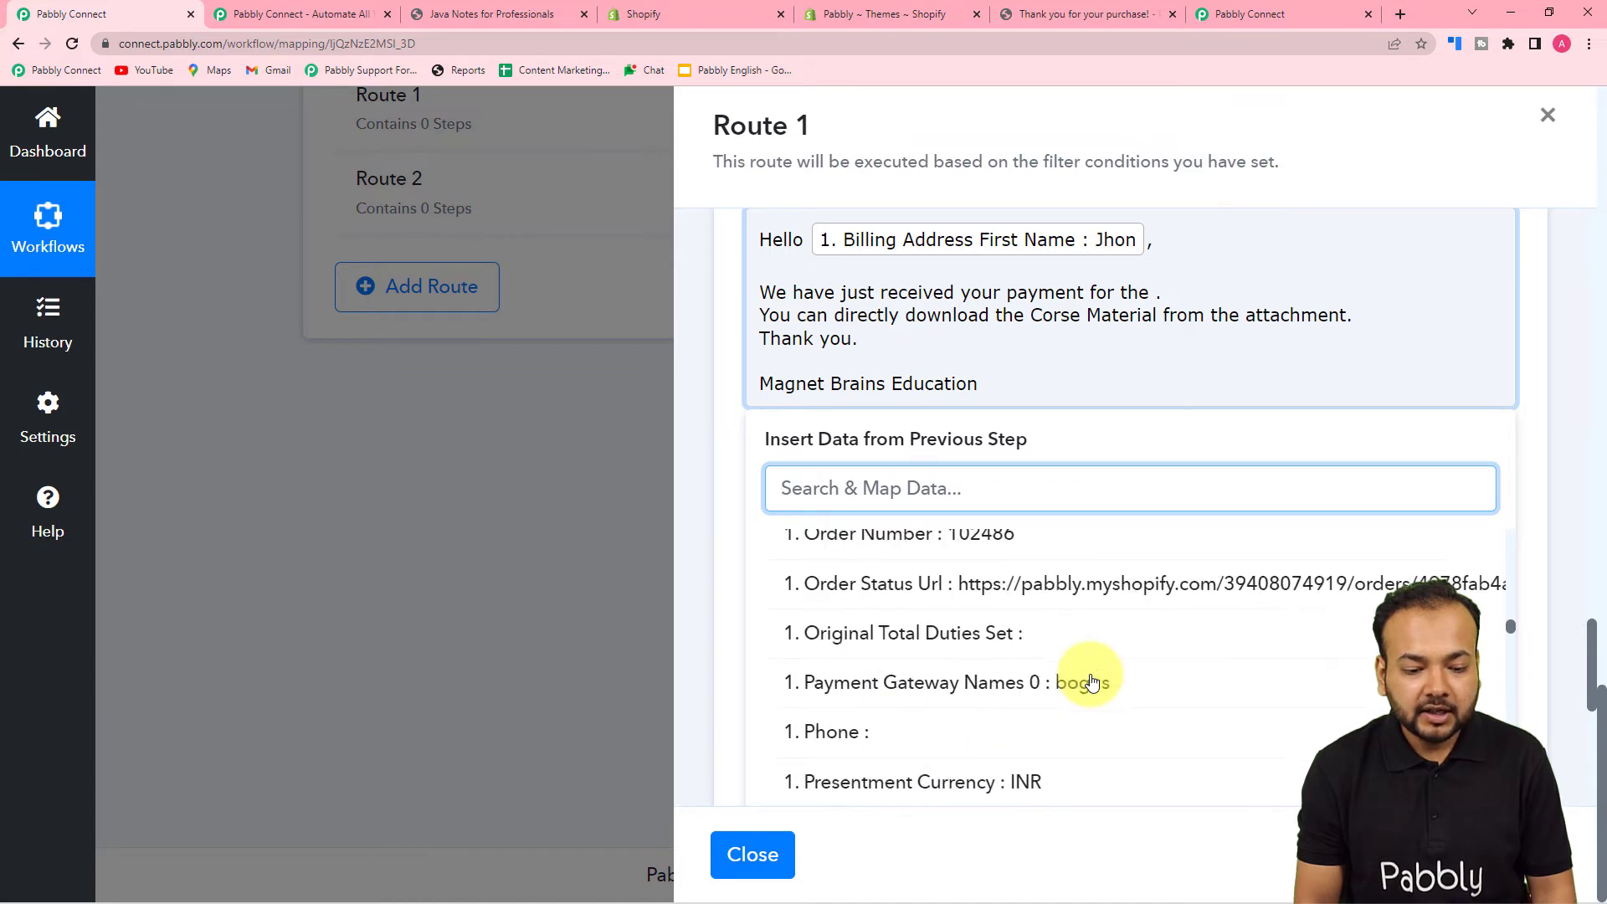
pyautogui.scroll(-15, 1092, 682)
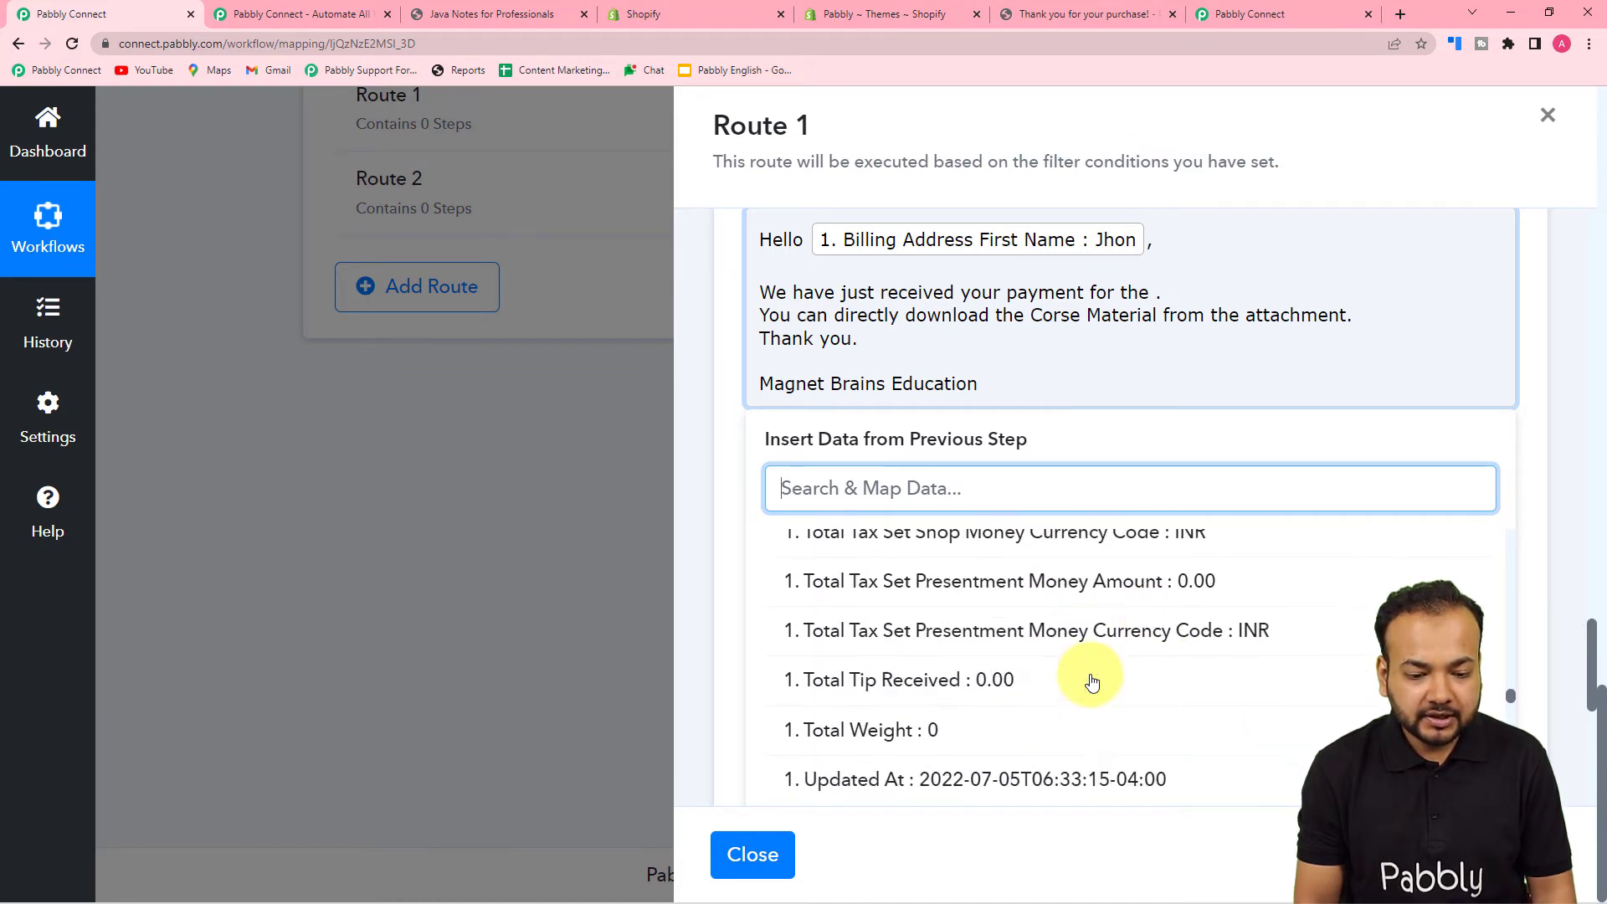
pyautogui.scroll(-15, 1092, 682)
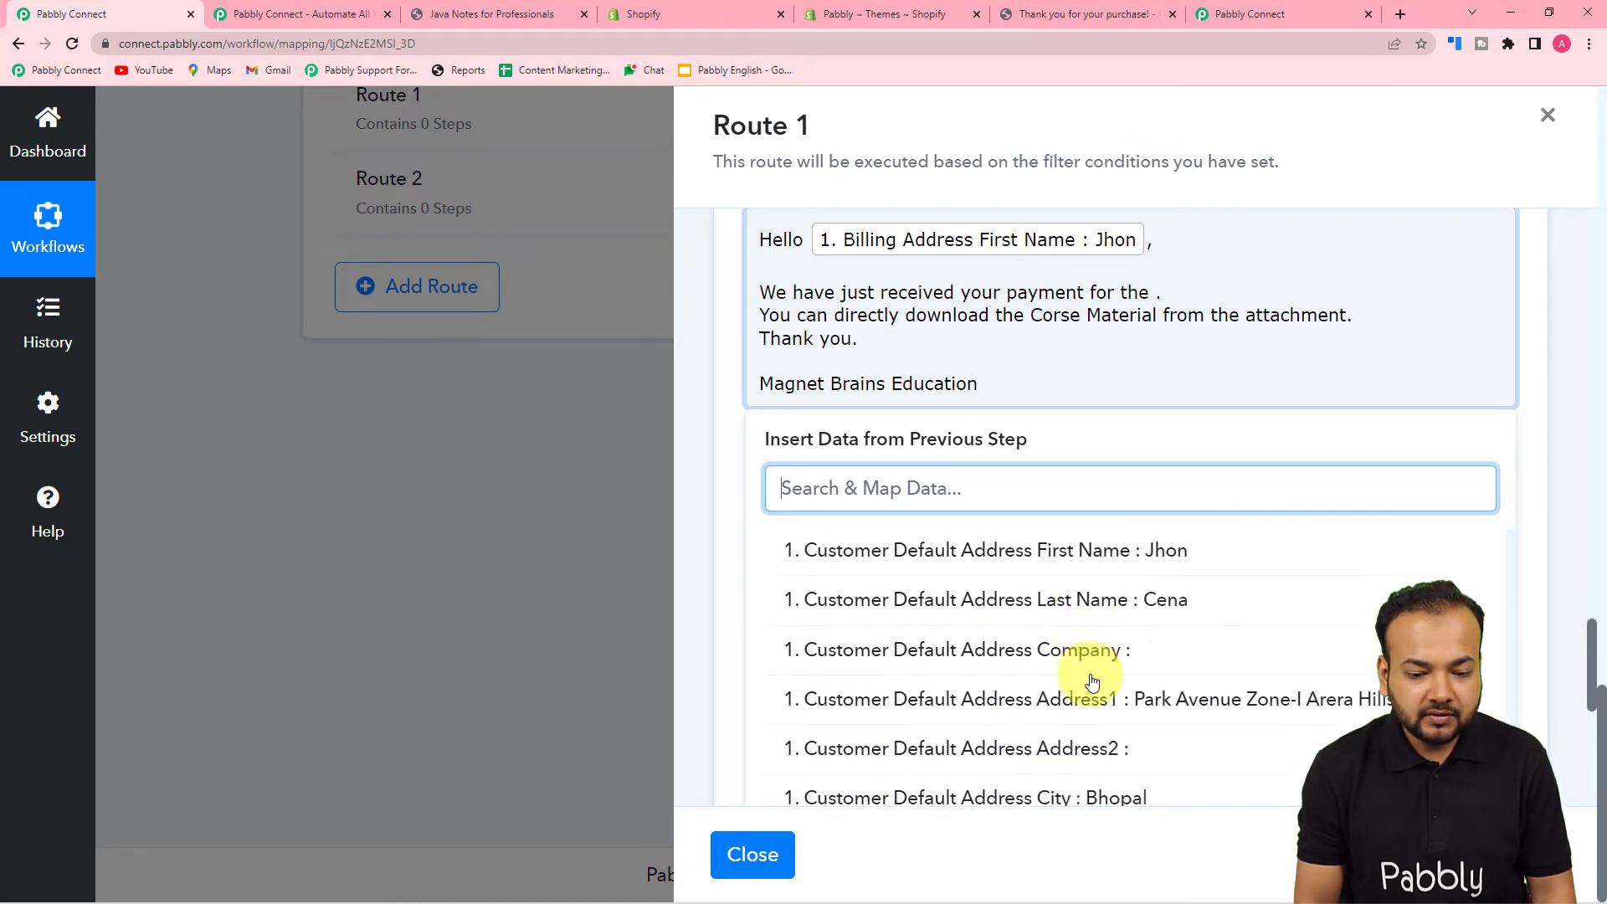
pyautogui.scroll(-5, 1092, 682)
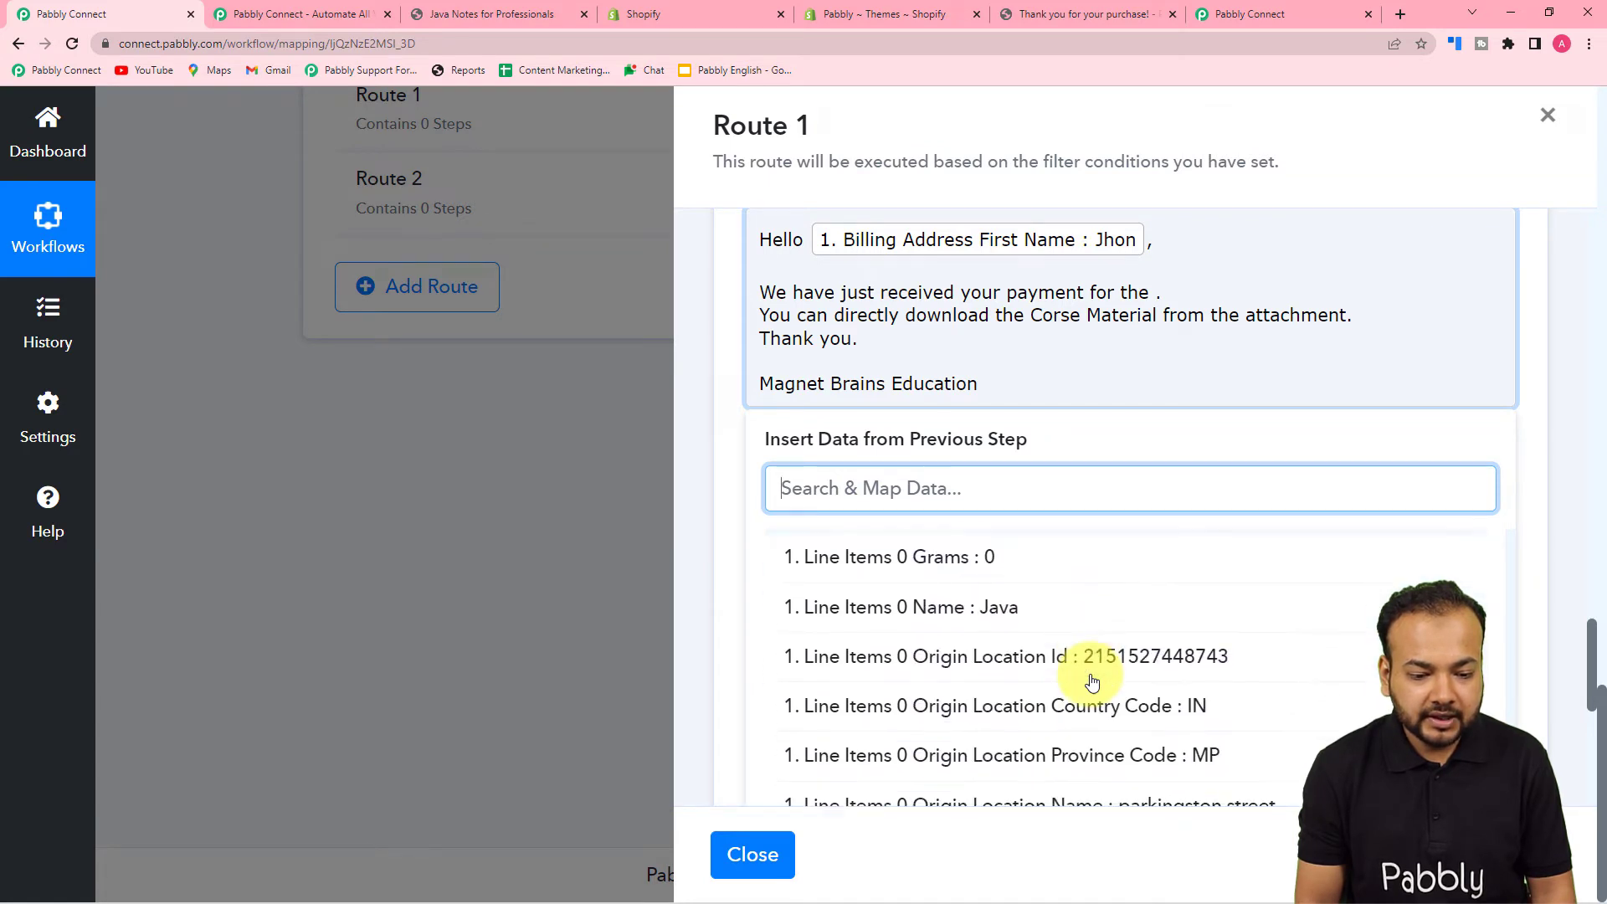
pyautogui.click(915, 593)
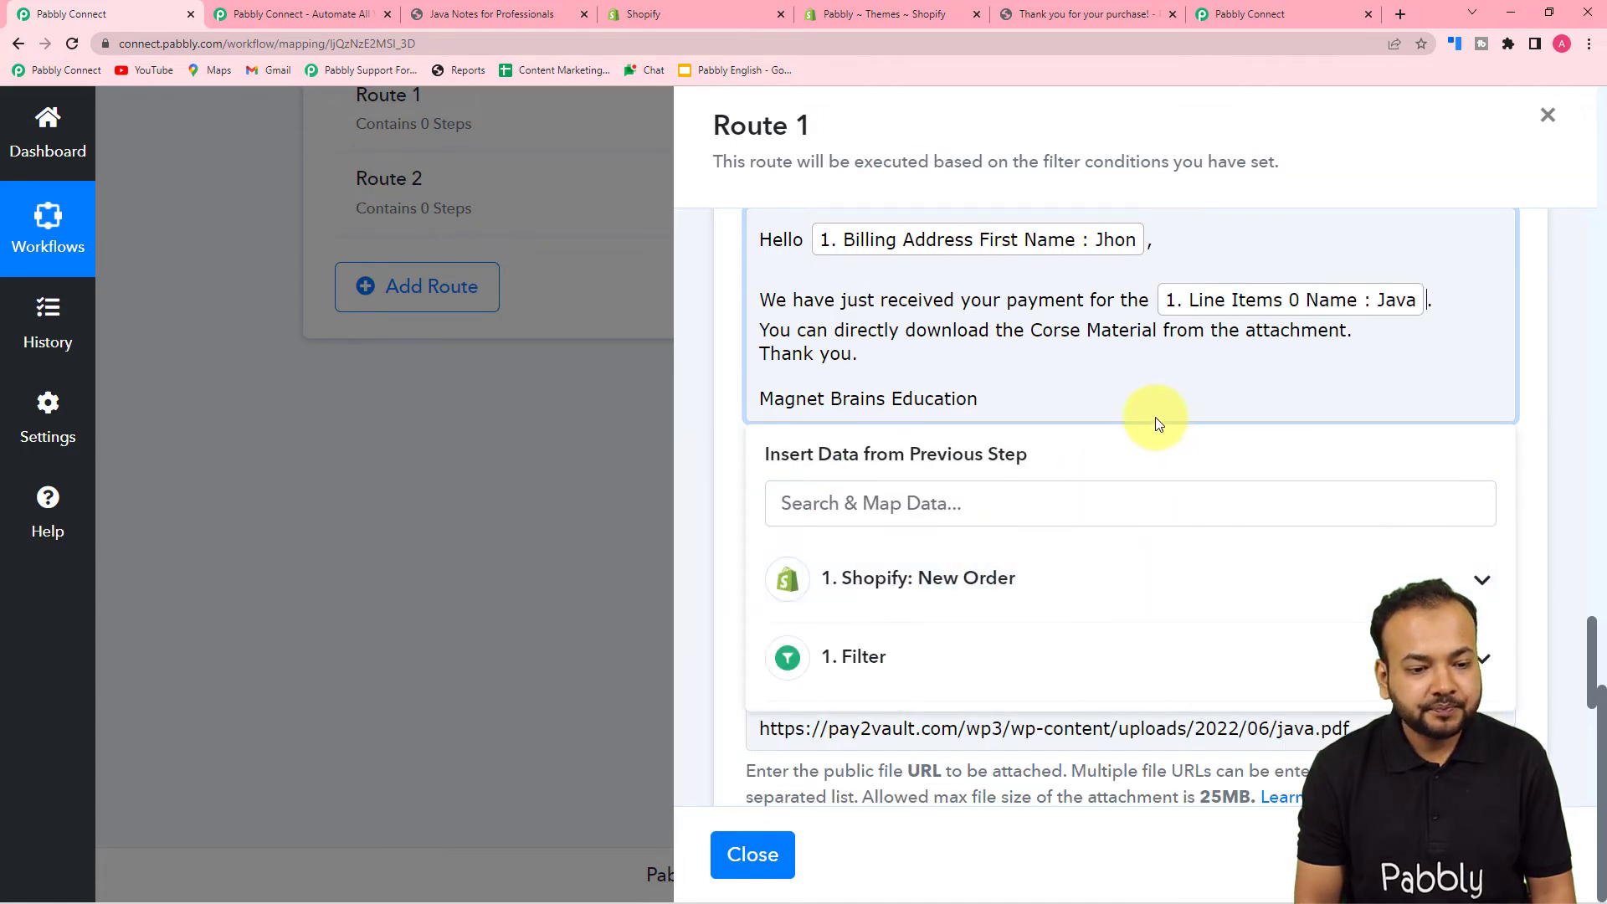
pyautogui.click(718, 431)
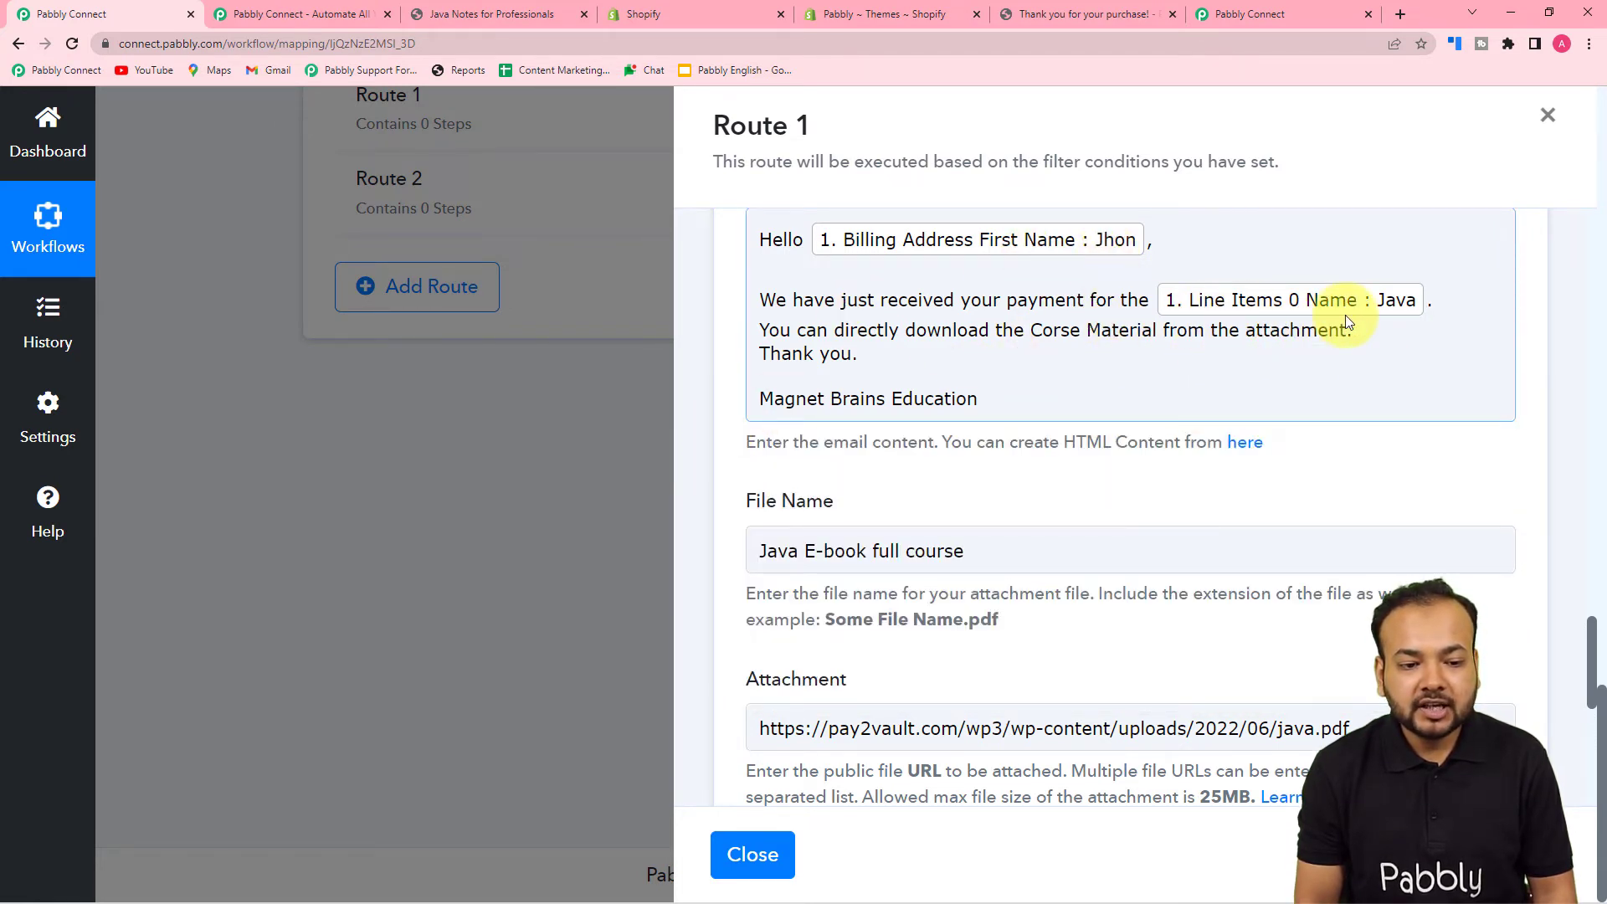
# - Finish editing the email body and return up to the recipient field
pyautogui.click(717, 395)
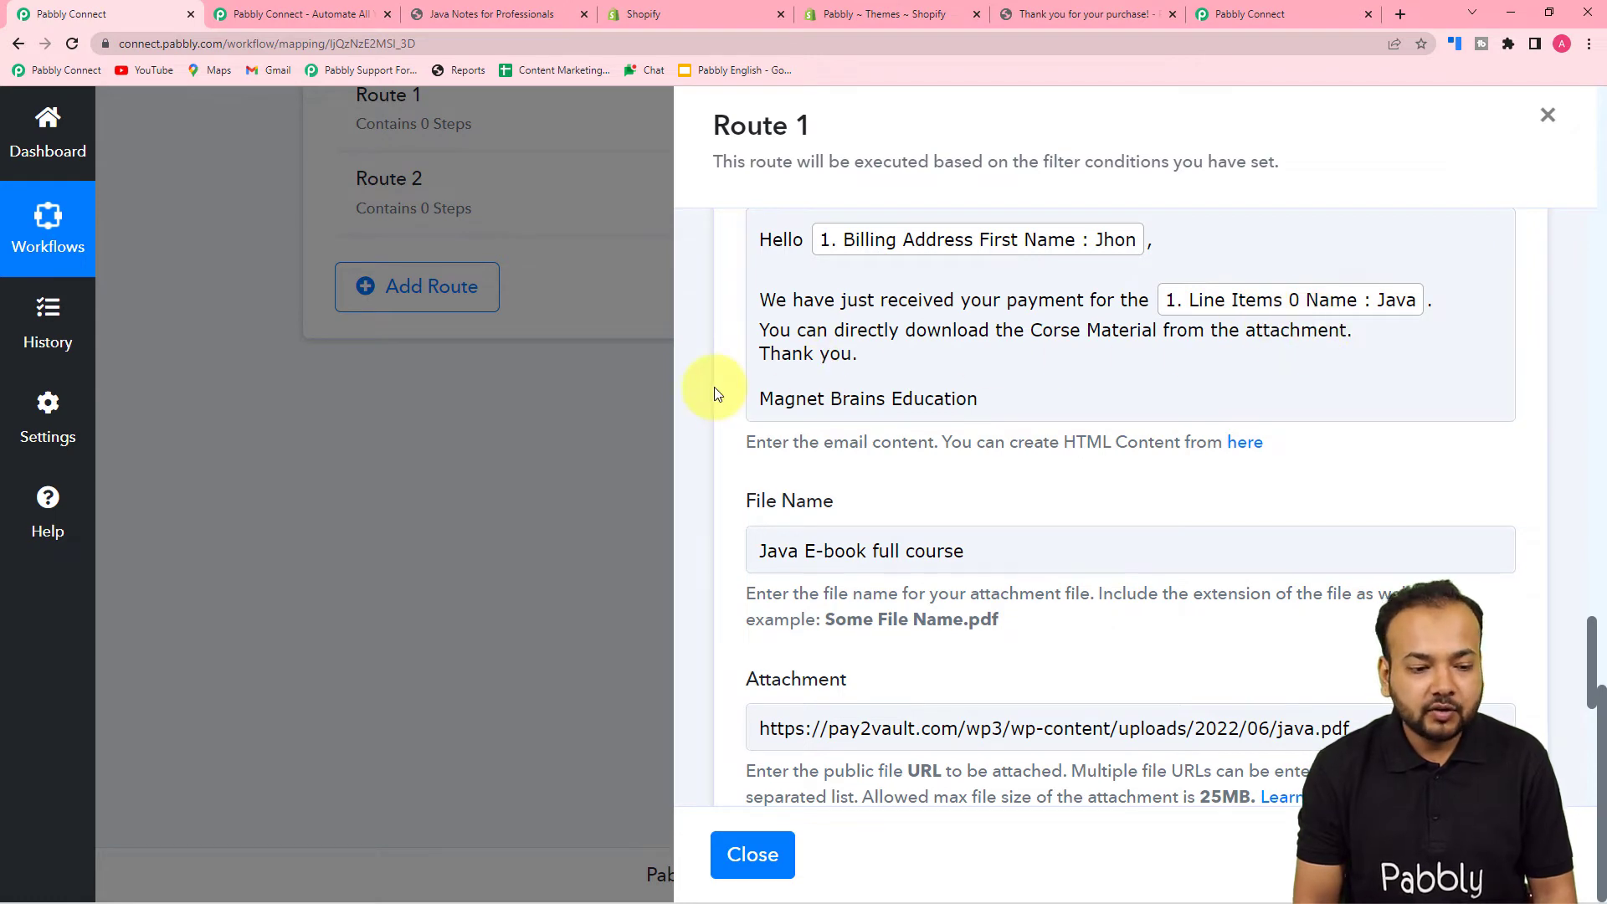
pyautogui.scroll(-4, 714, 386)
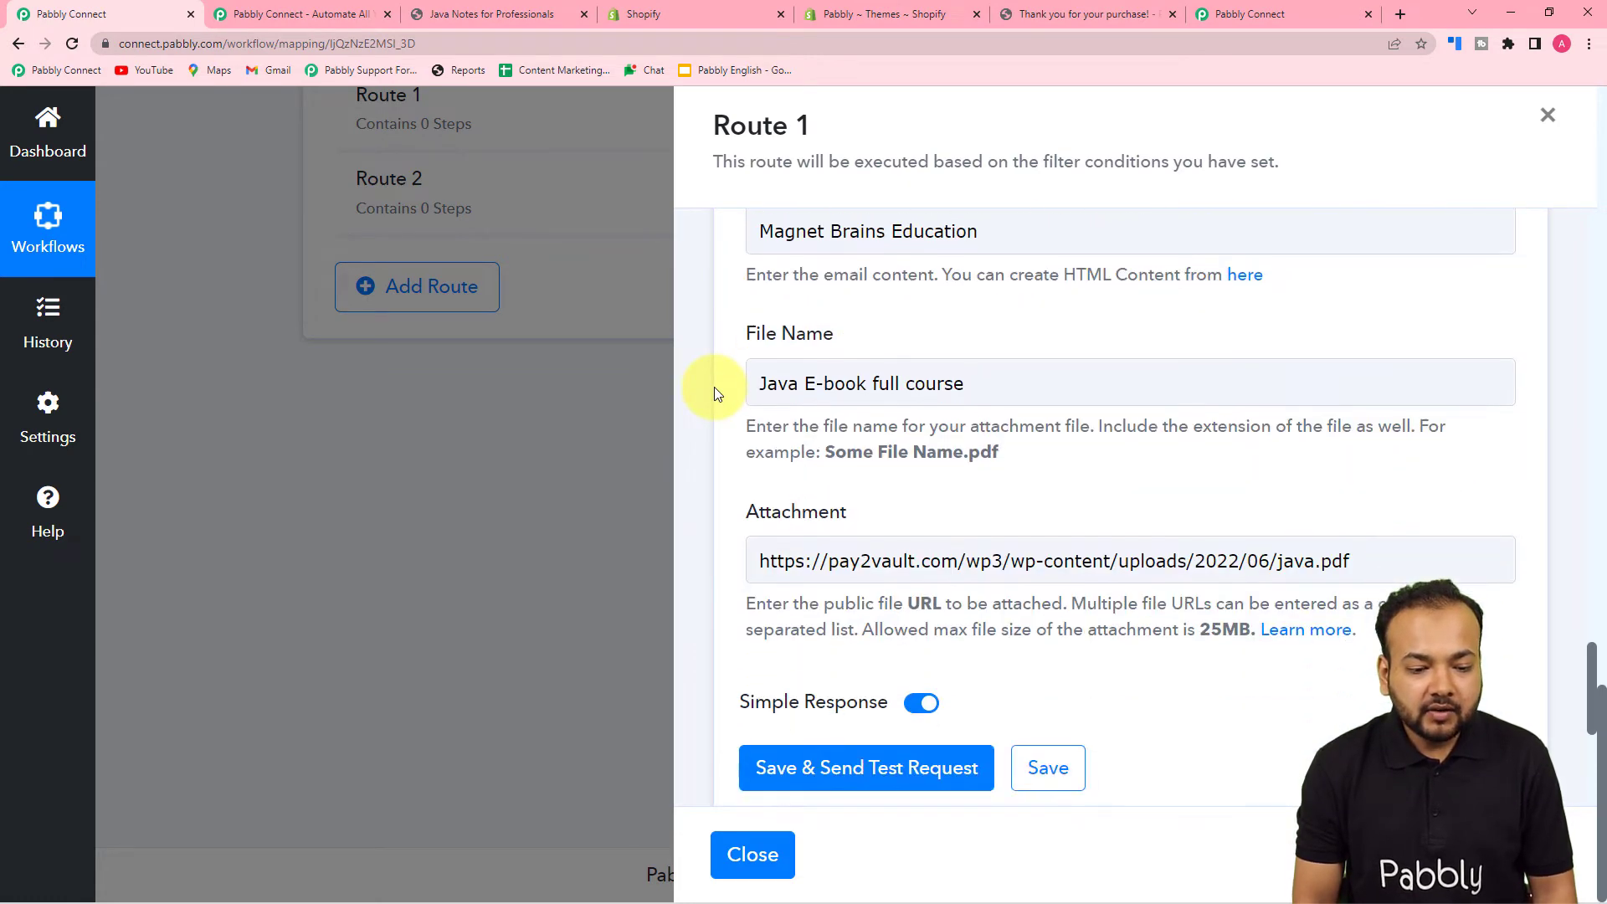
pyautogui.scroll(2, 715, 387)
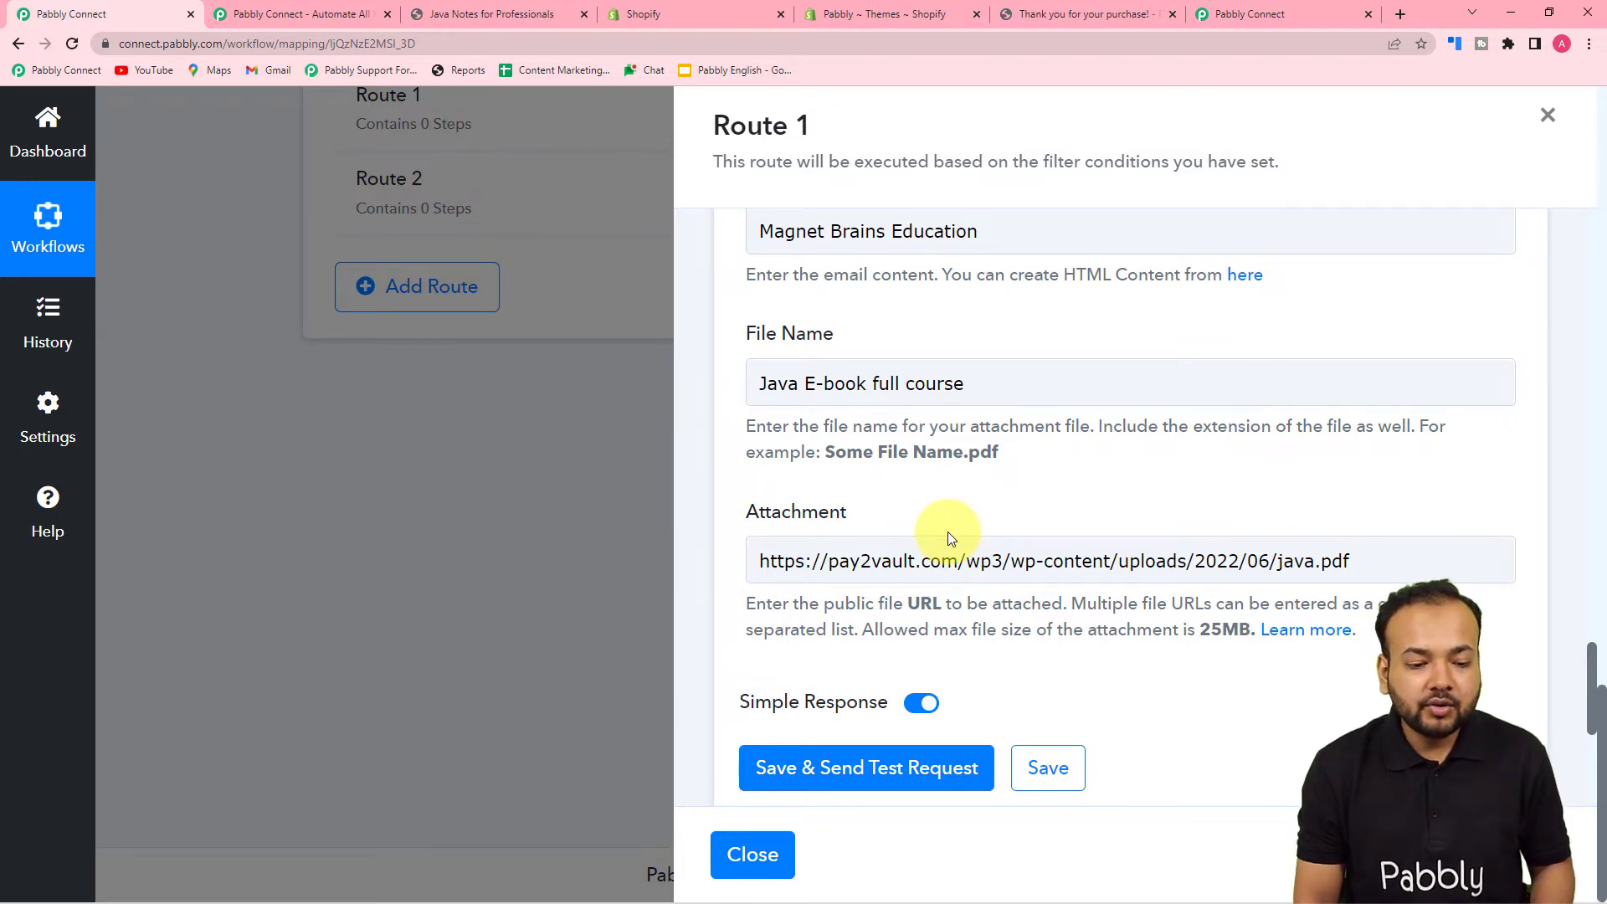
pyautogui.scroll(-1, 947, 530)
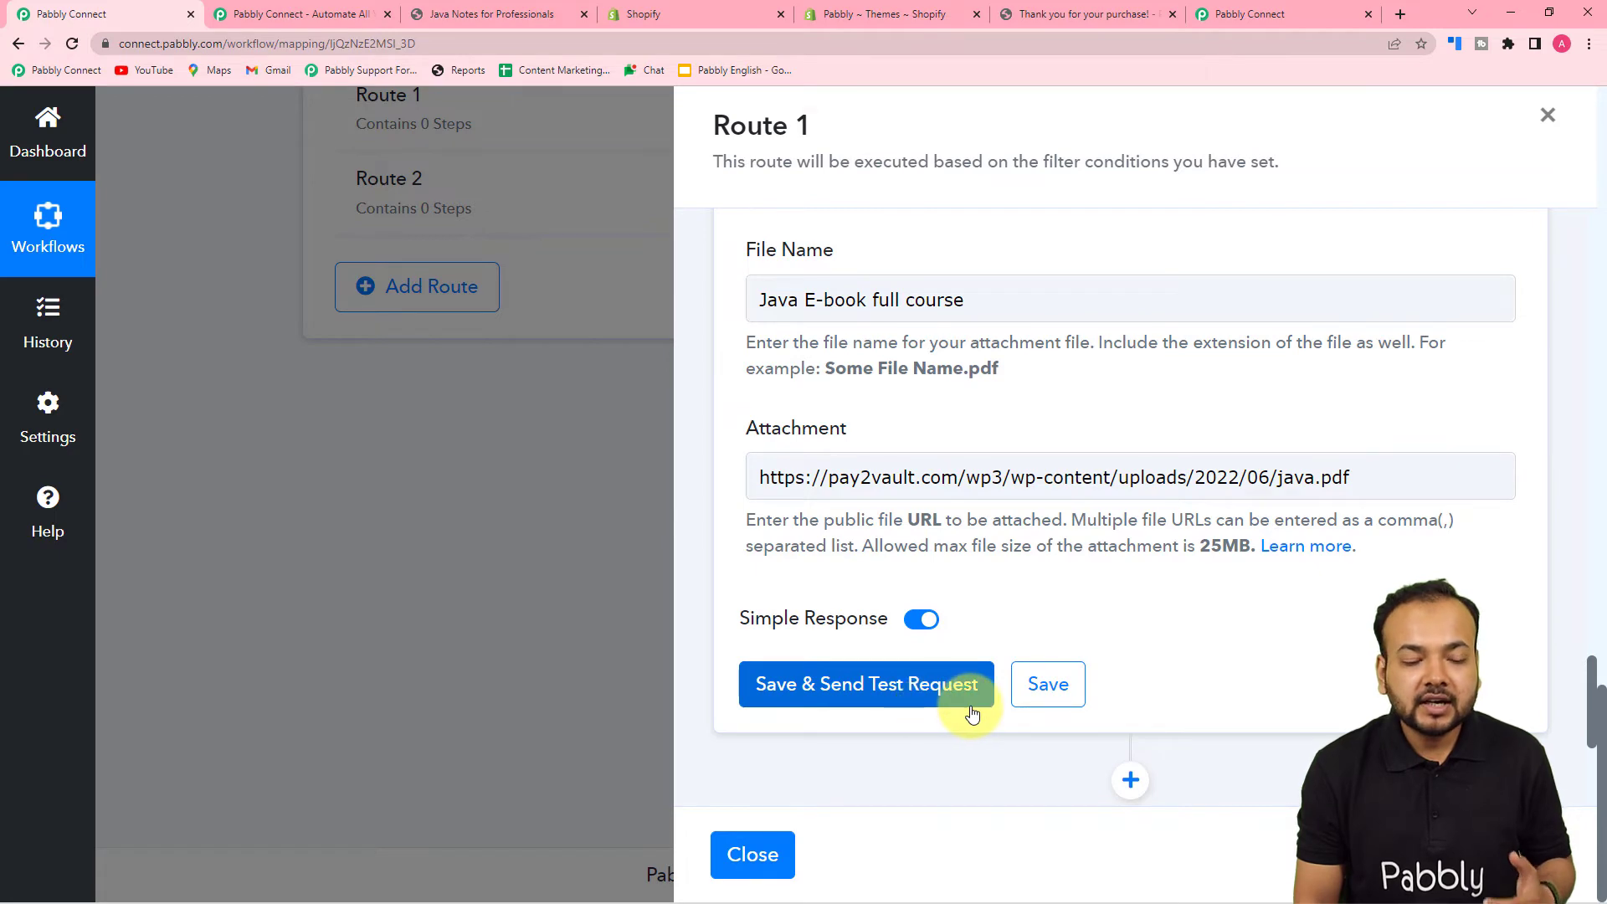
pyautogui.scroll(10, 971, 707)
pyautogui.scroll(9, 904, 360)
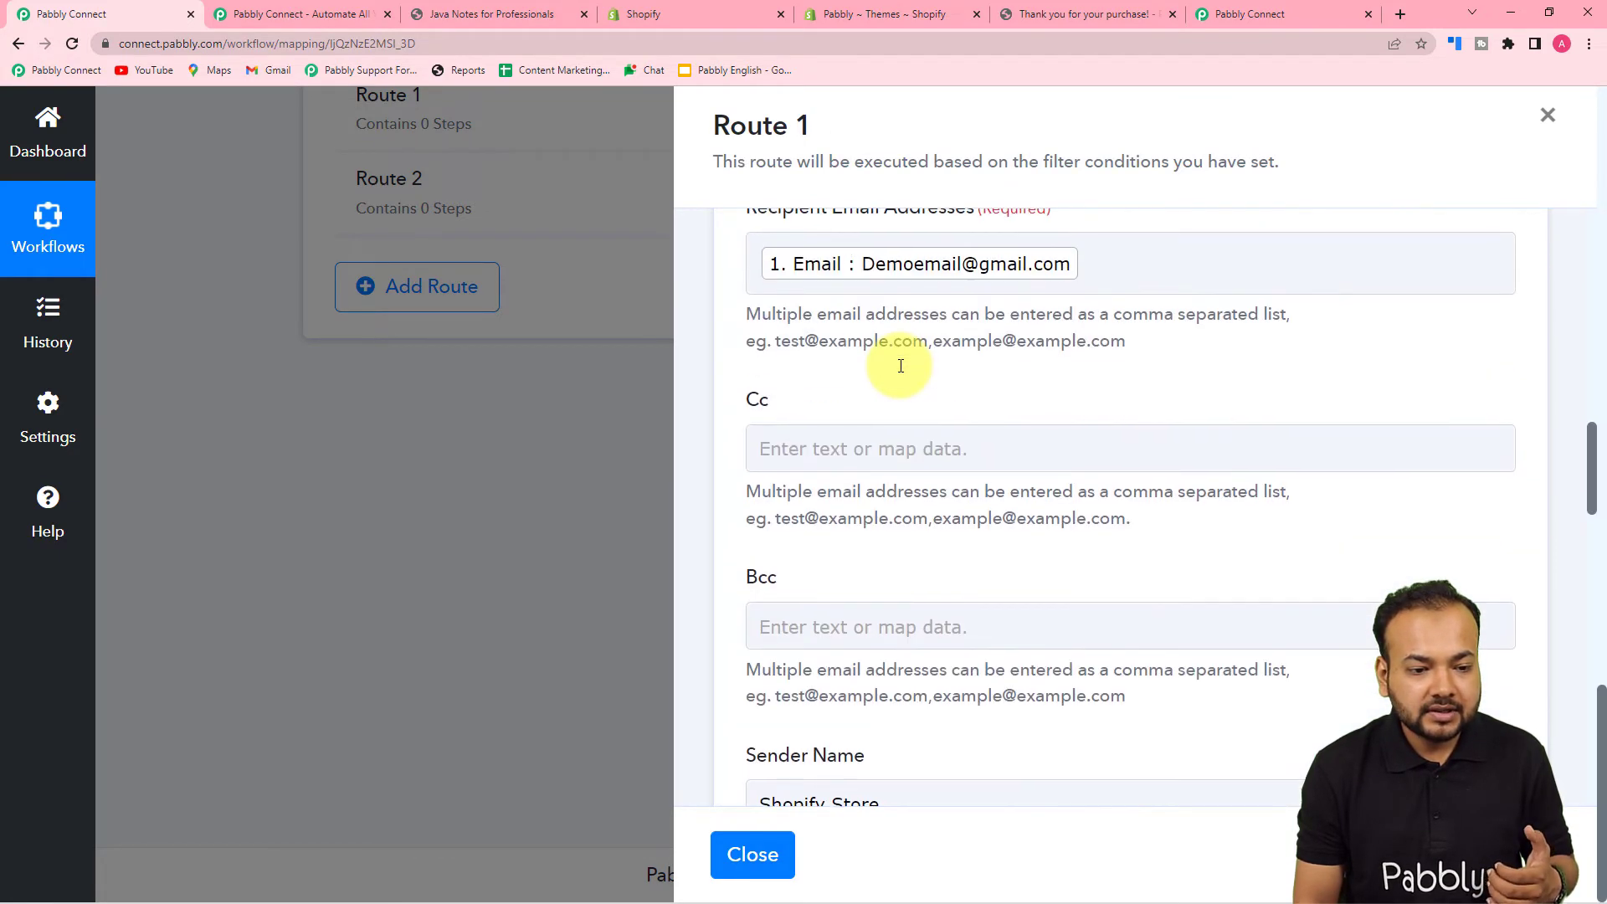
pyautogui.scroll(2, 900, 366)
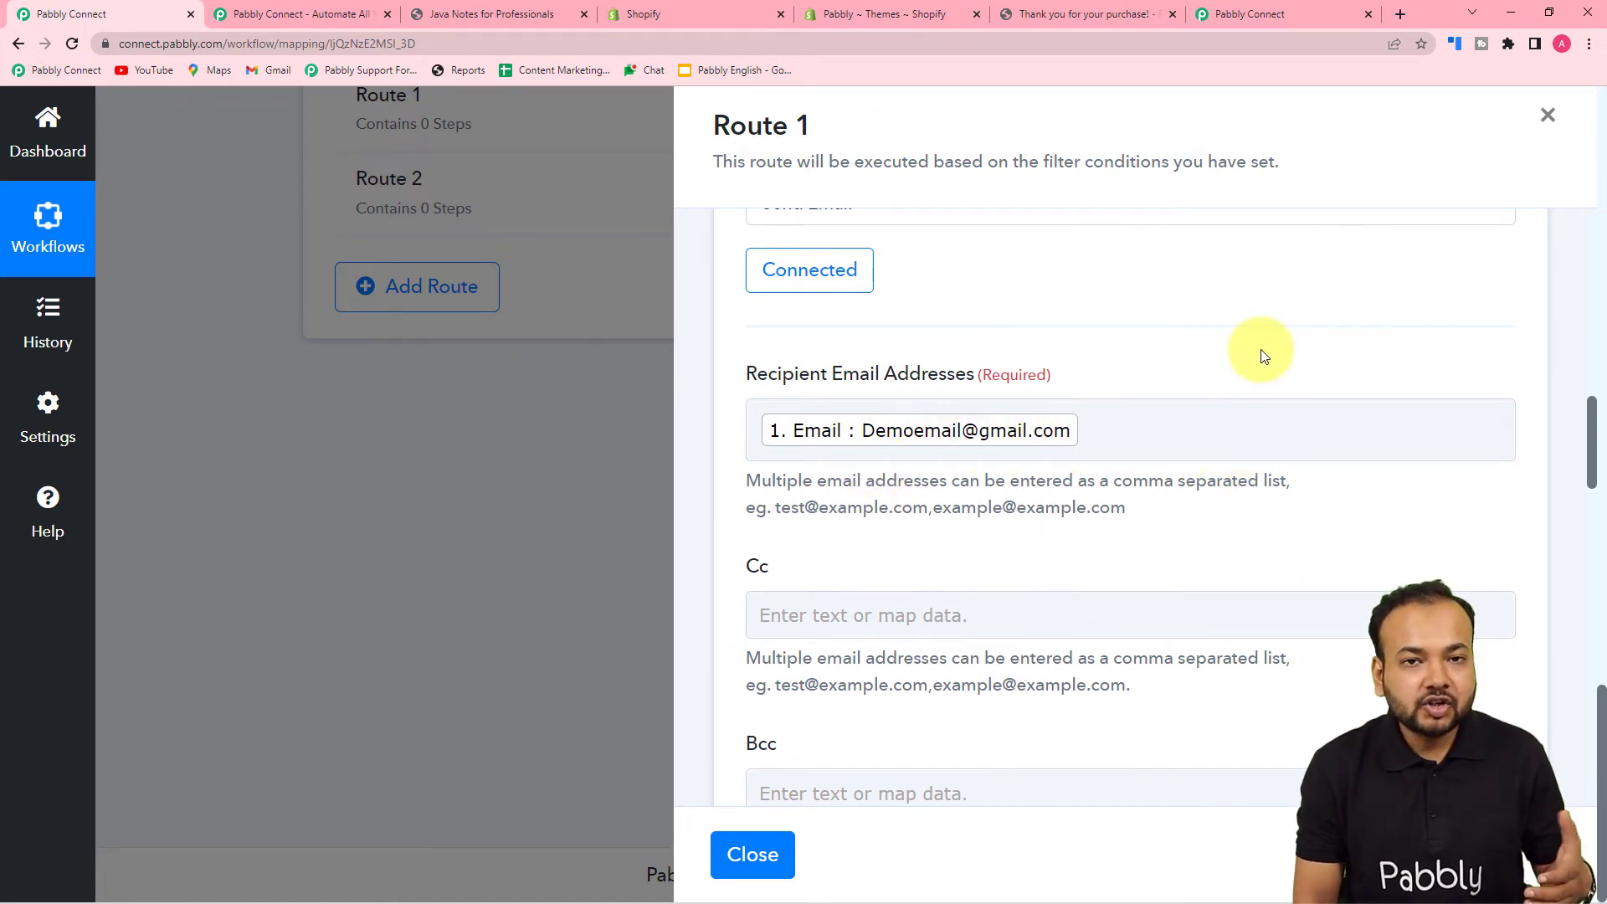
# - Replace the mapped customer Email recipient with a personal test address, then view the Gmail inbox
pyautogui.click(1171, 427)
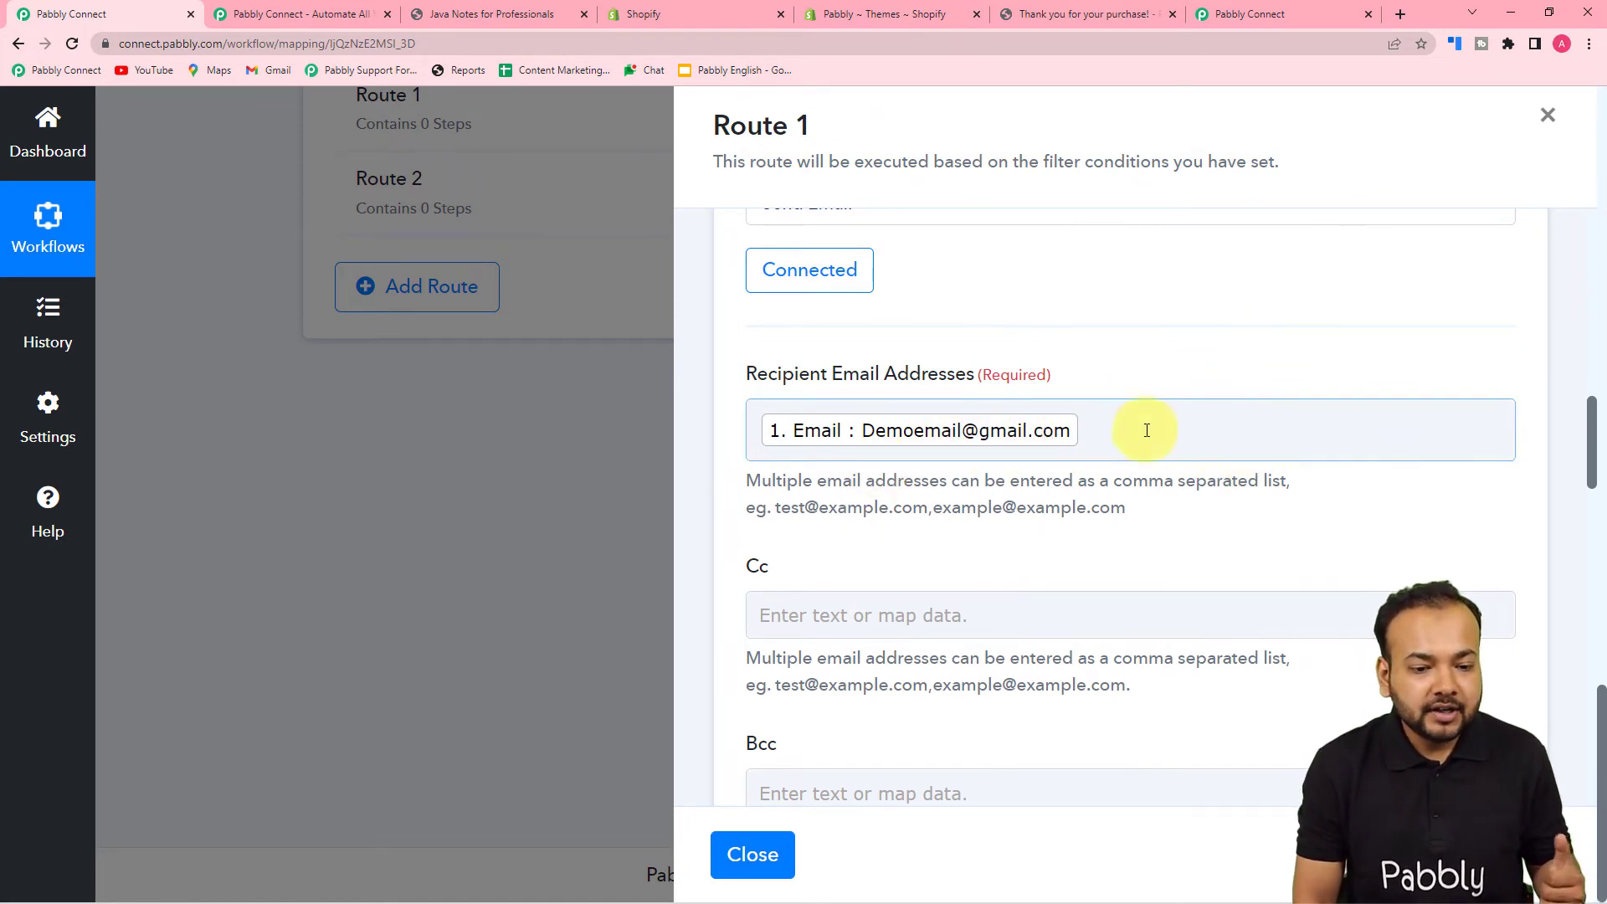
pyautogui.click(1087, 424)
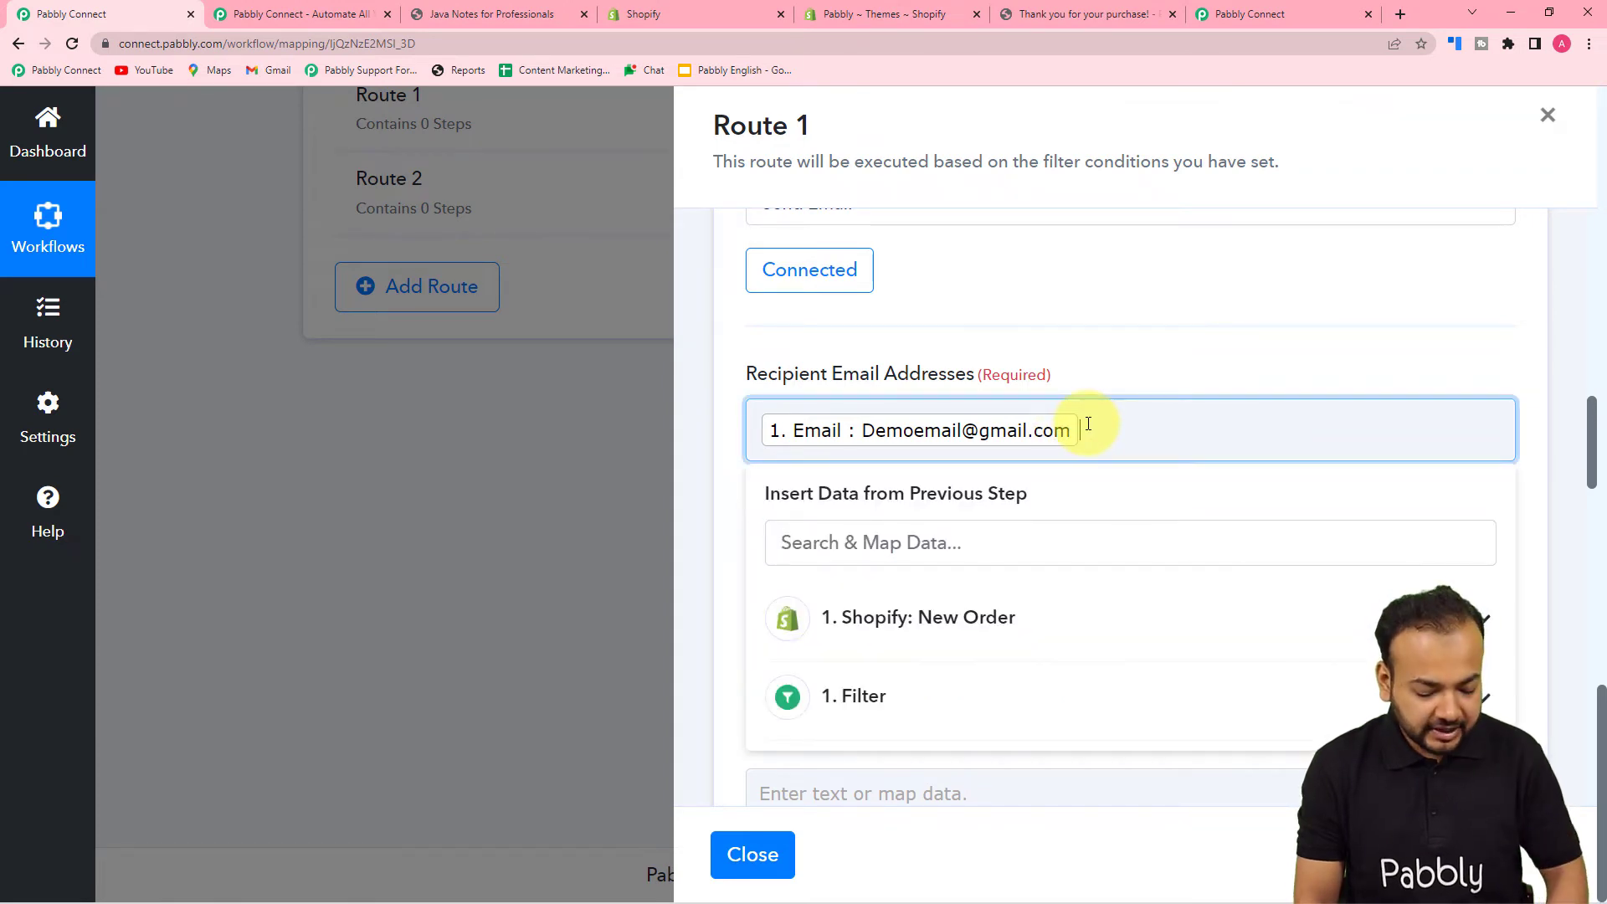
pyautogui.press('BackSpace')
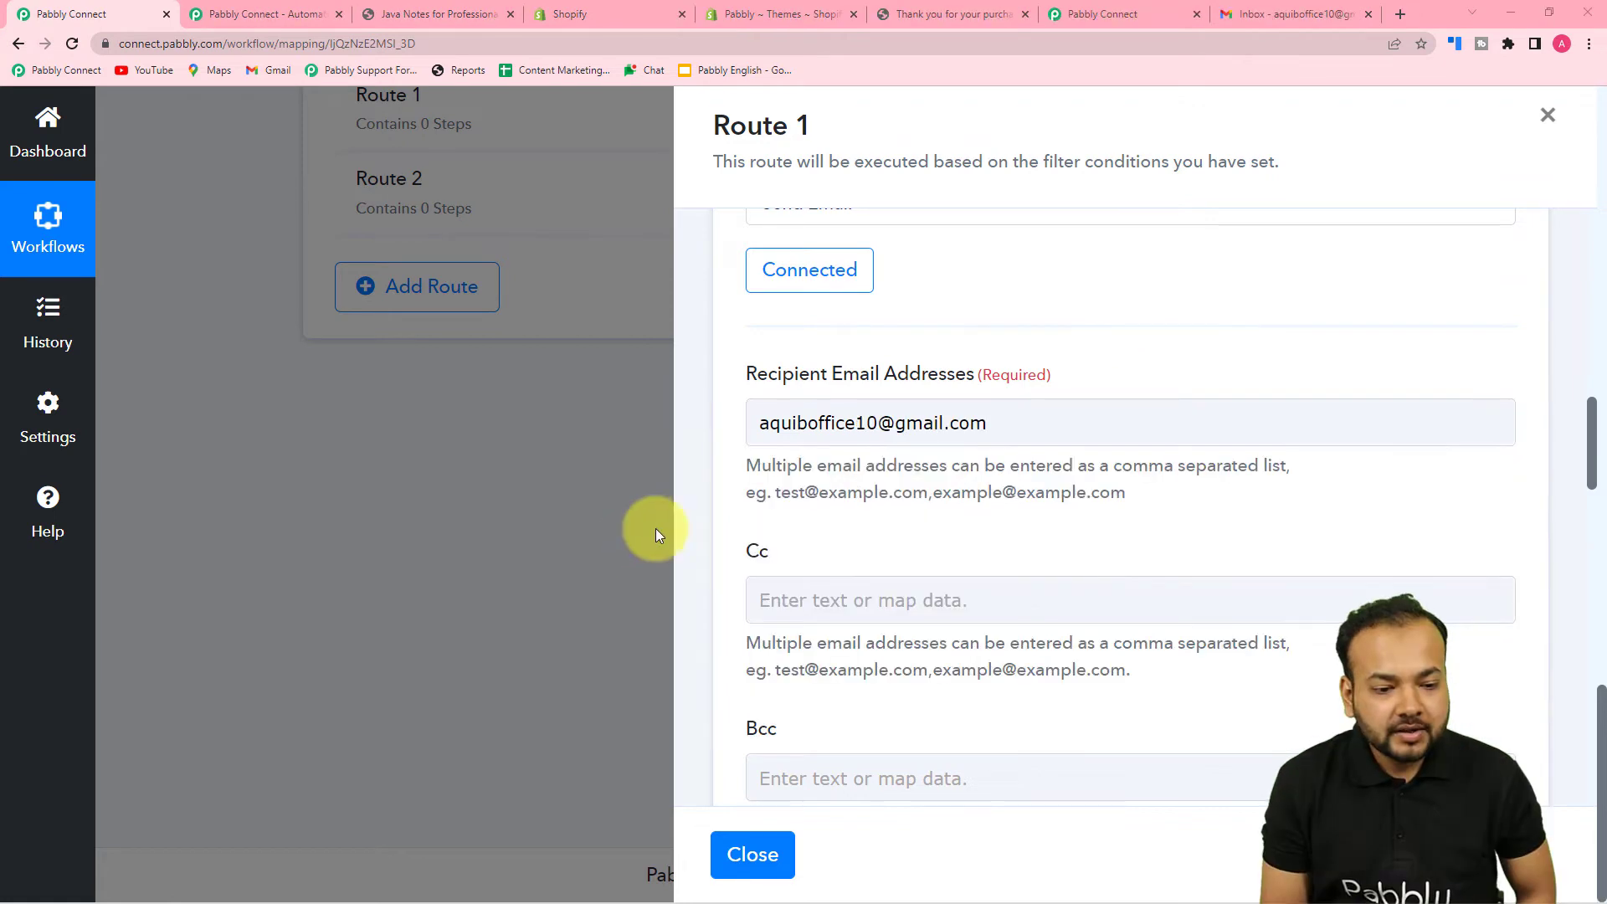
pyautogui.scroll(-8, 977, 435)
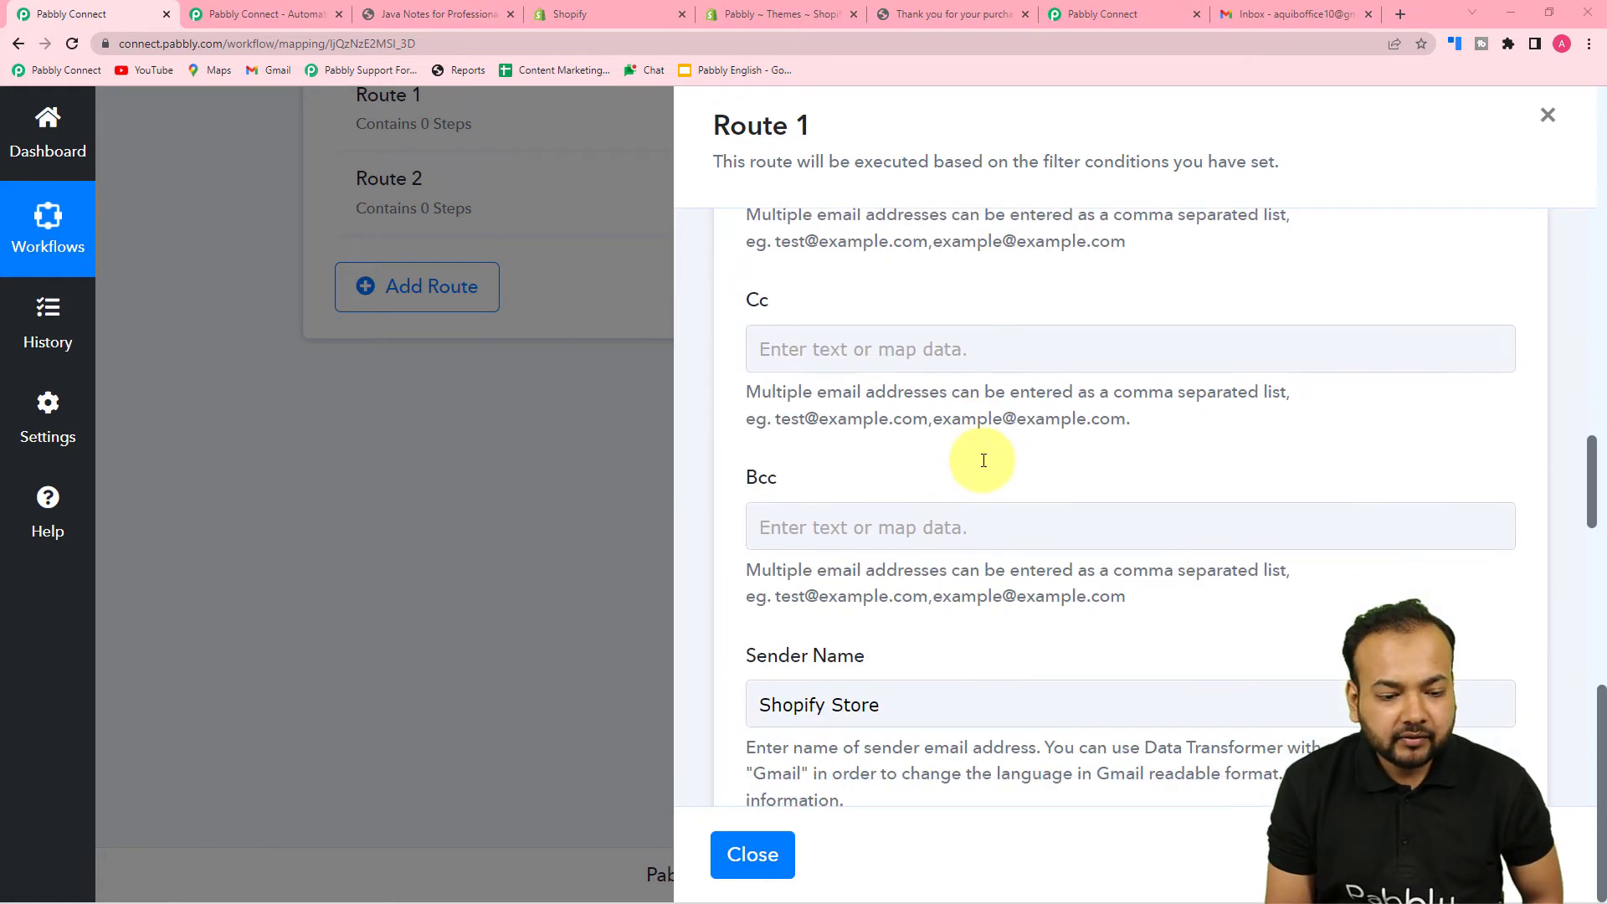
pyautogui.click(1292, 15)
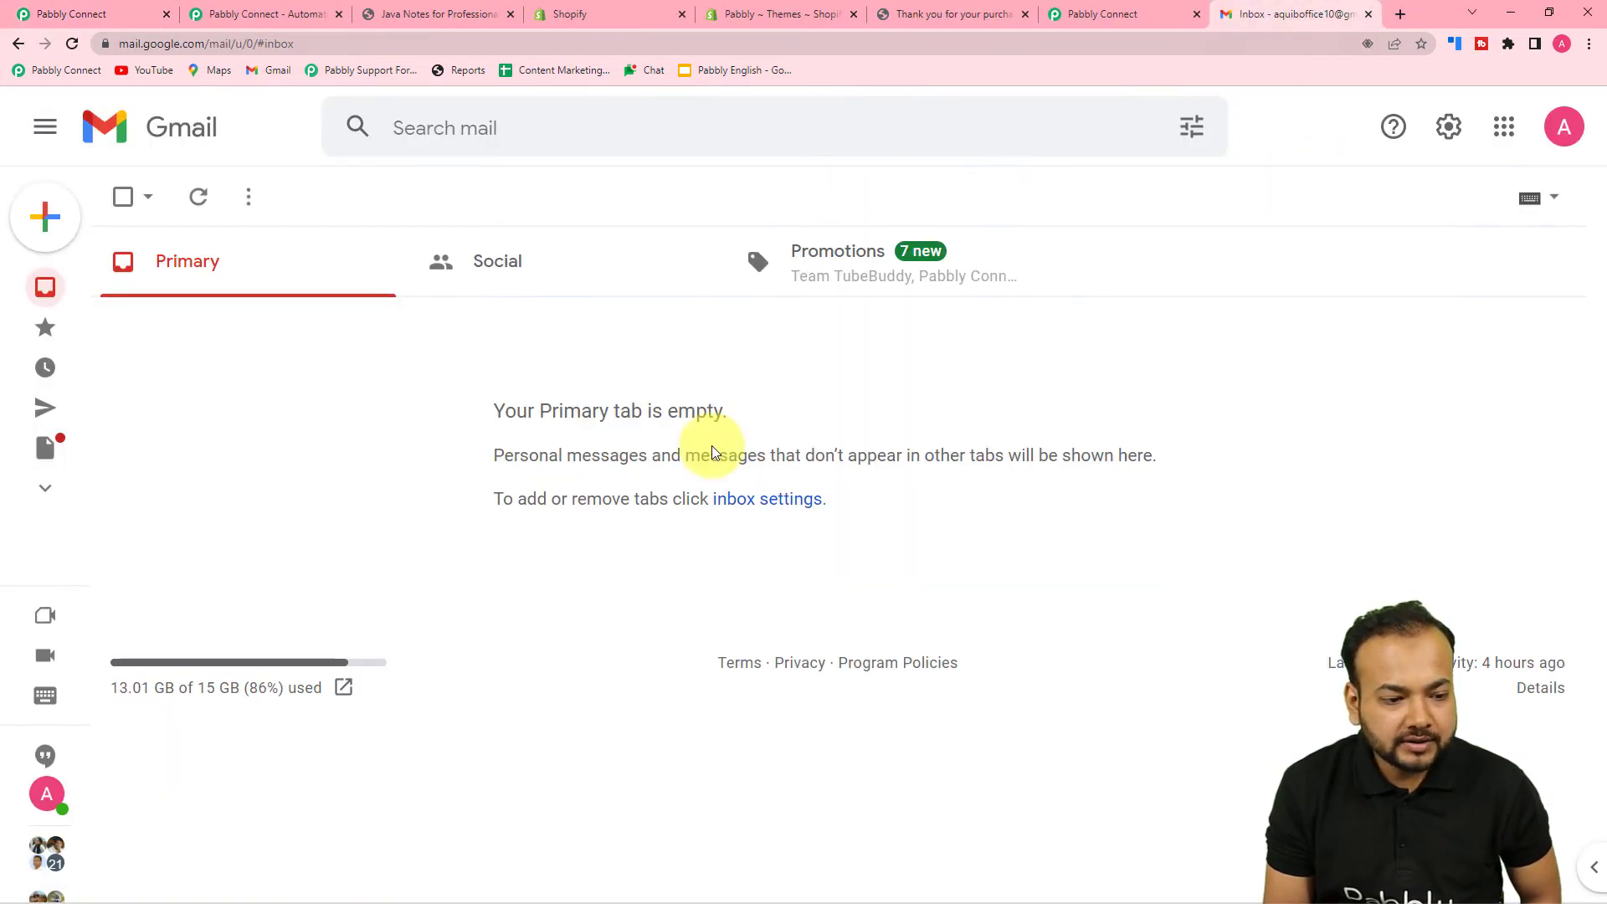
# - Save Route 1's Gmail Send Email step and send a test thank-you email
pyautogui.click(51, 14)
pyautogui.scroll(-8, 780, 472)
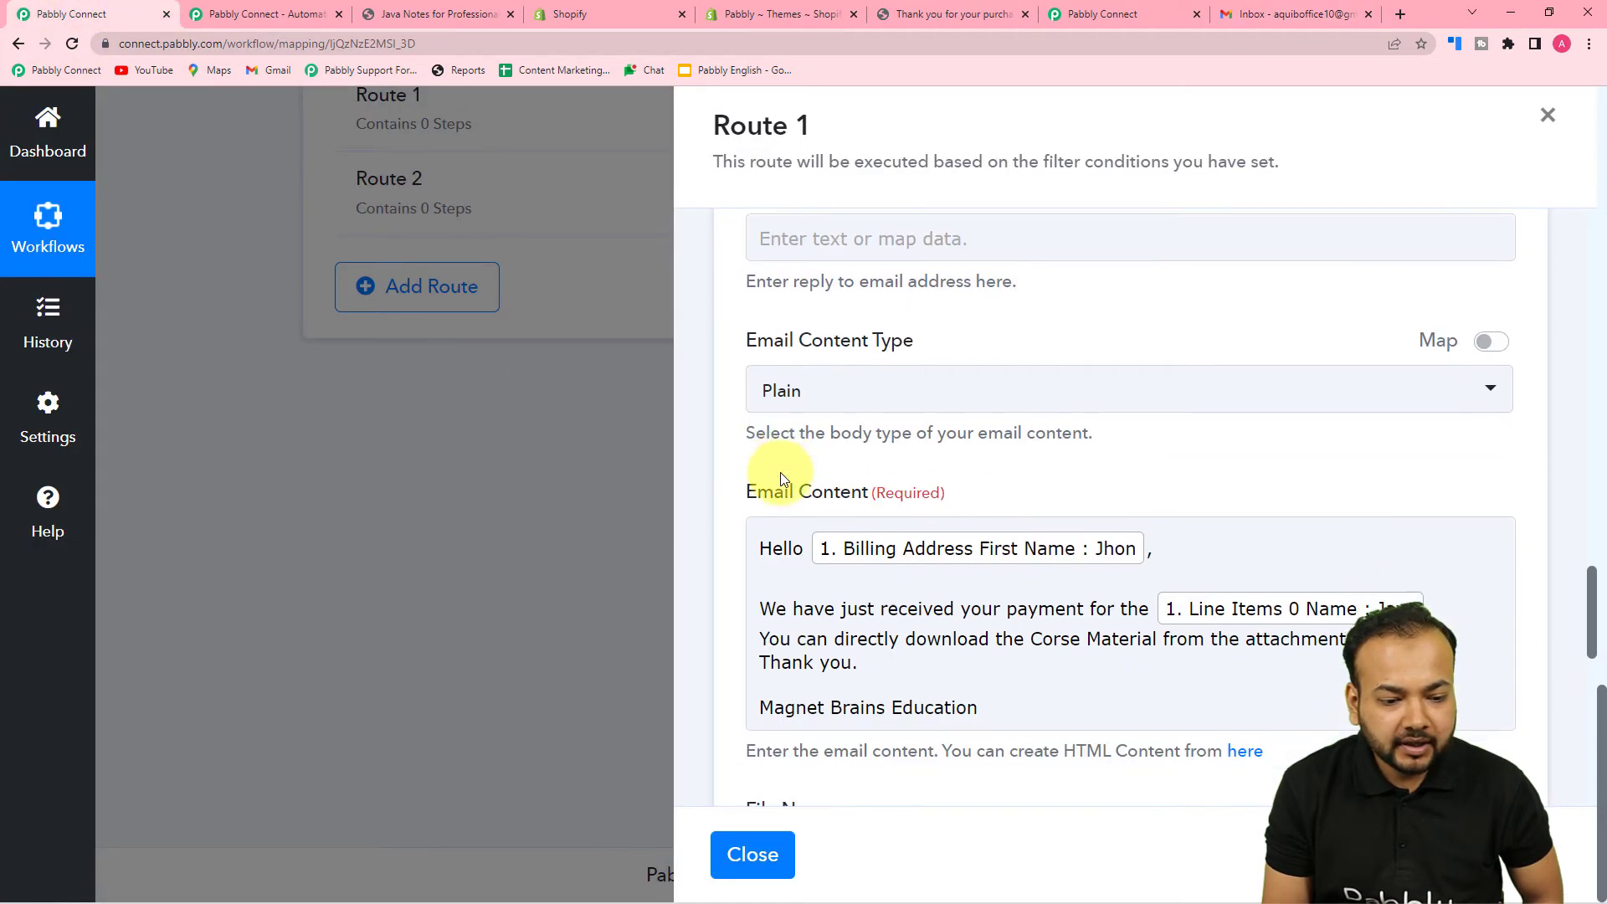
pyautogui.scroll(-5, 780, 478)
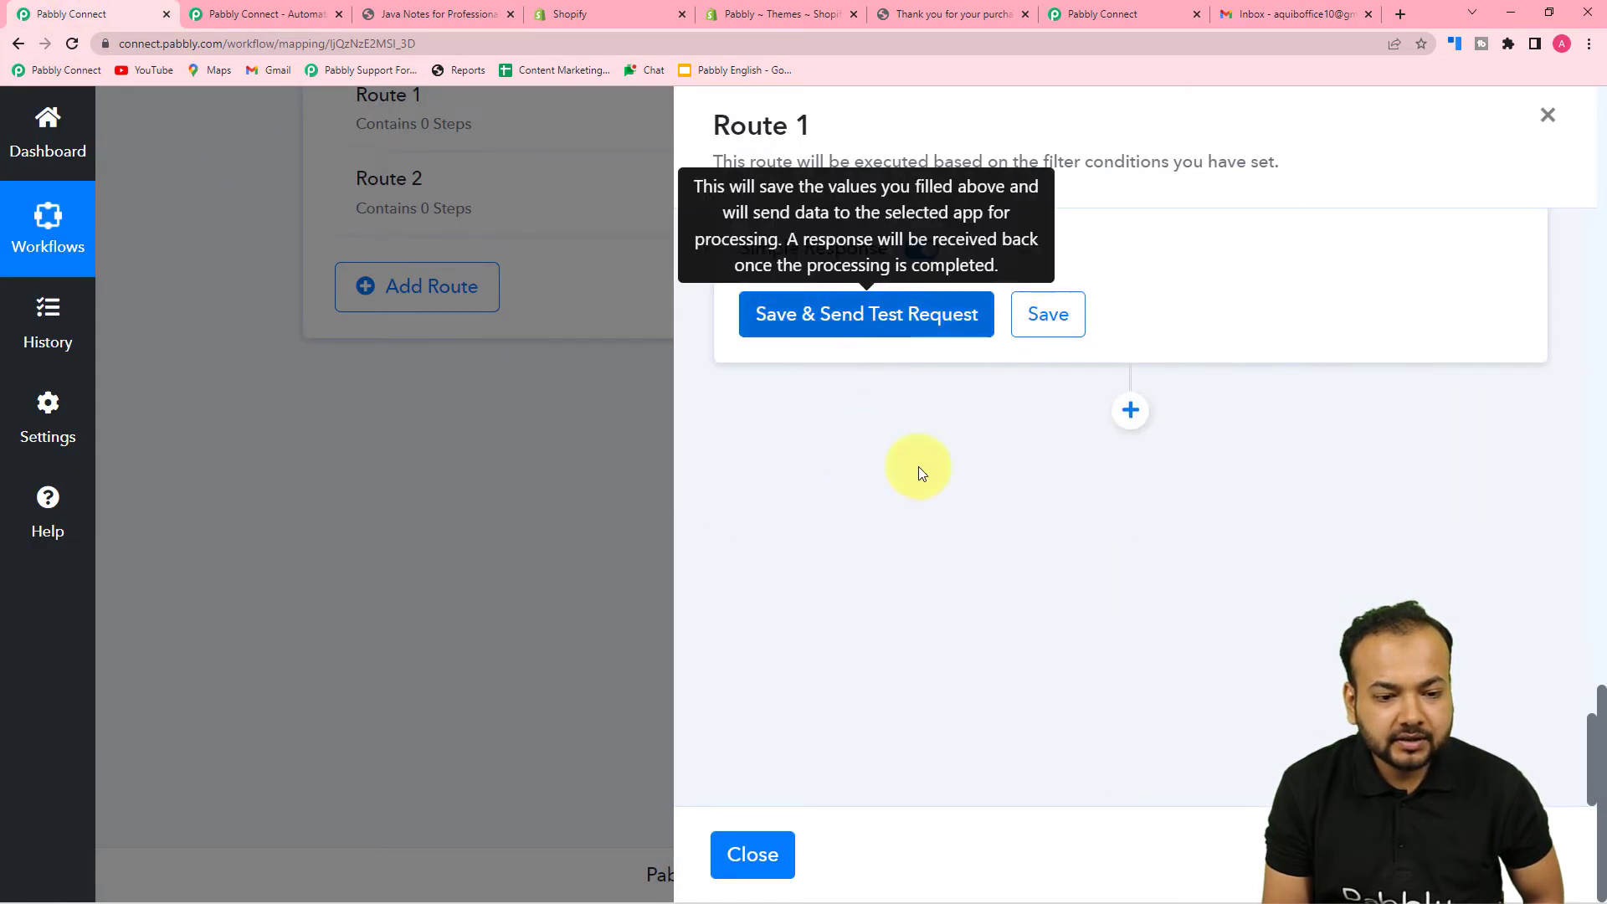
pyautogui.click(862, 331)
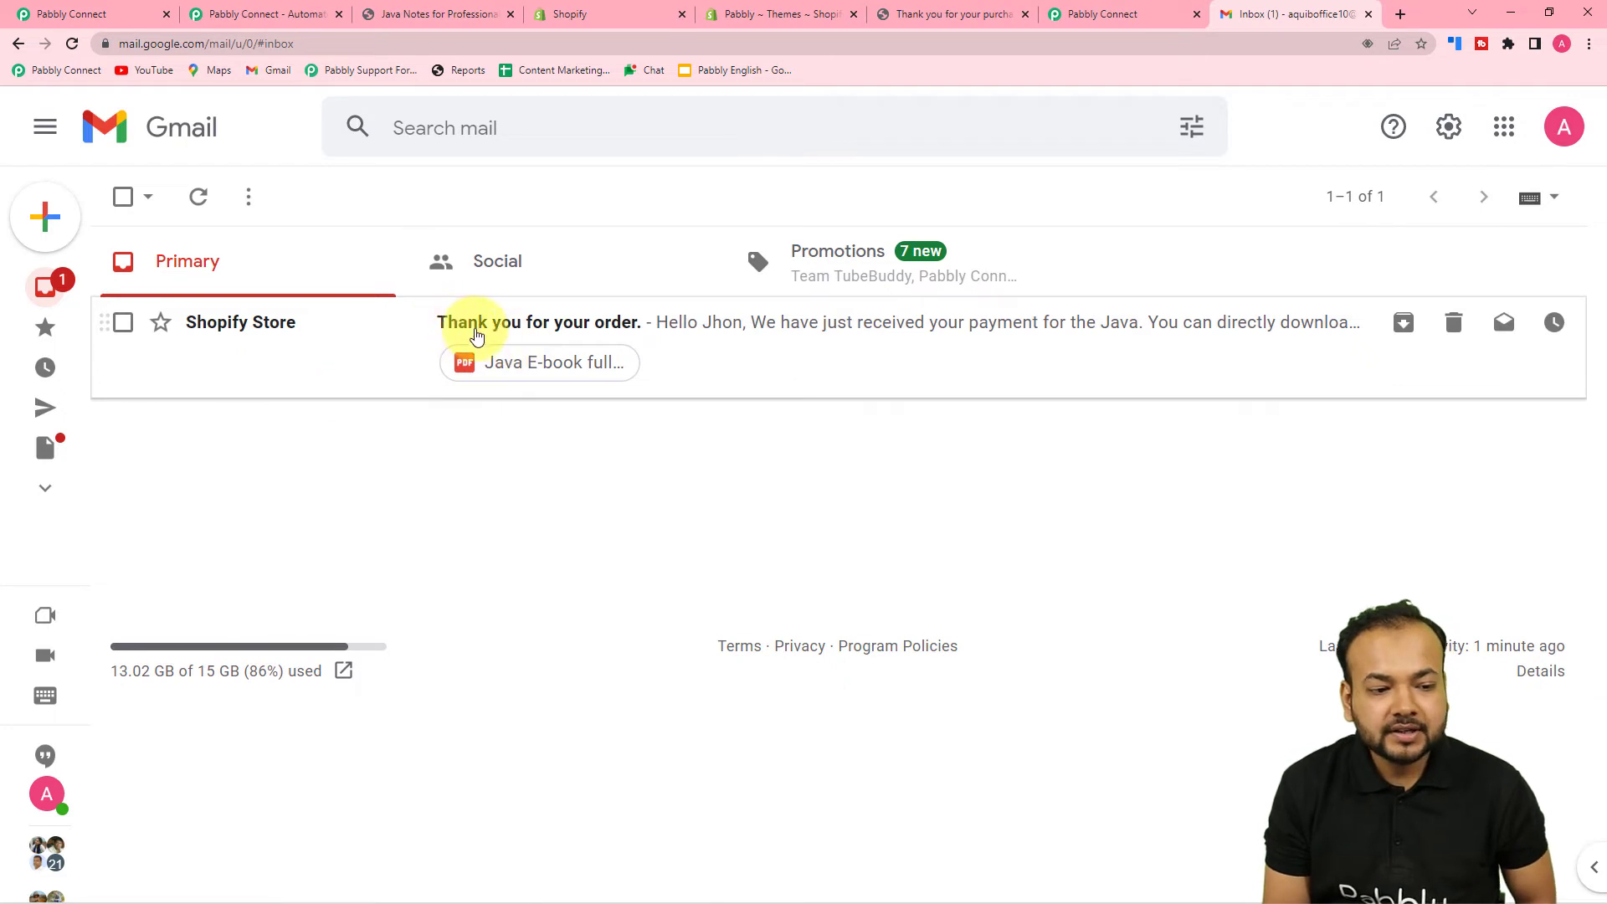
# - Open the 'Thank you for your order.' email and preview its attached Java E-book full course PDF
pyautogui.click(741, 343)
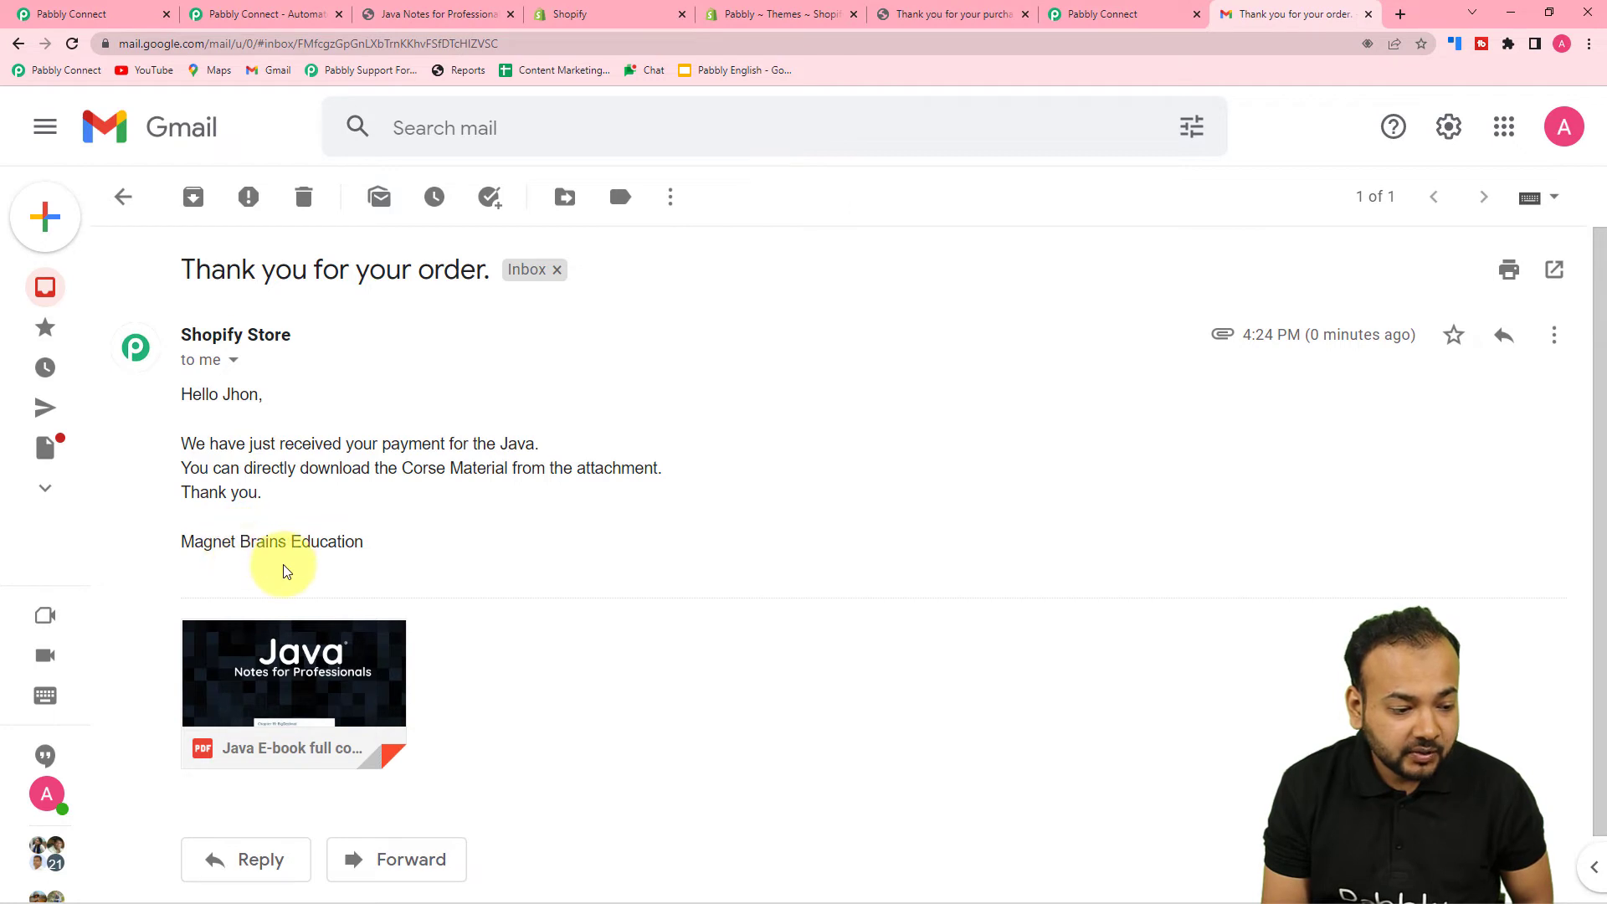
pyautogui.moveTo(334, 638)
pyautogui.scroll(-1, 335, 637)
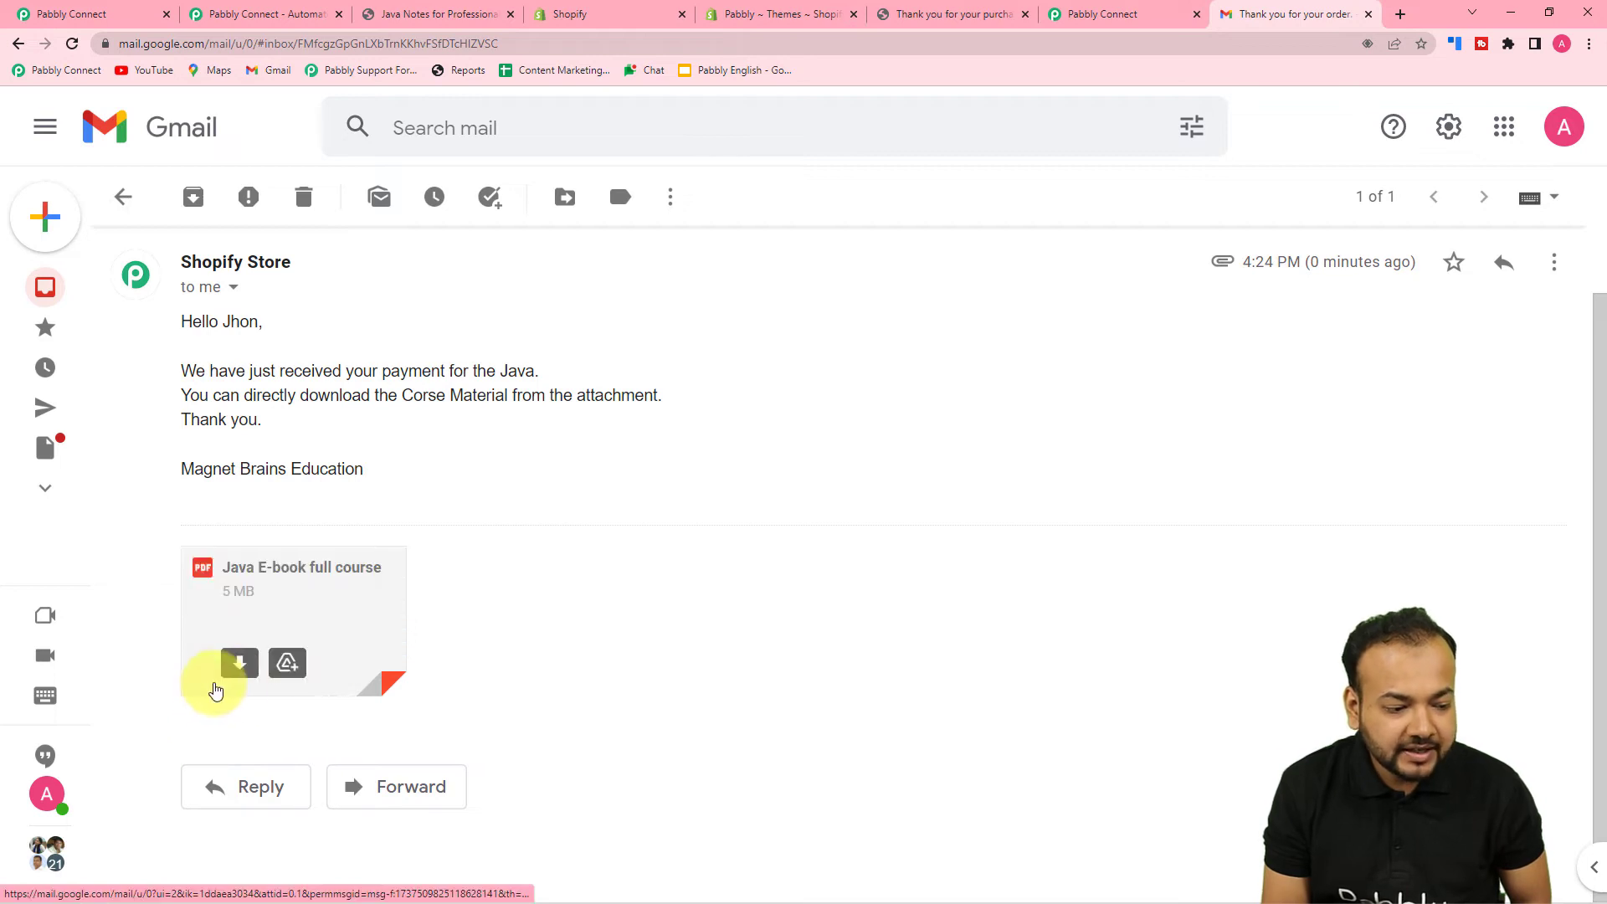
pyautogui.click(351, 625)
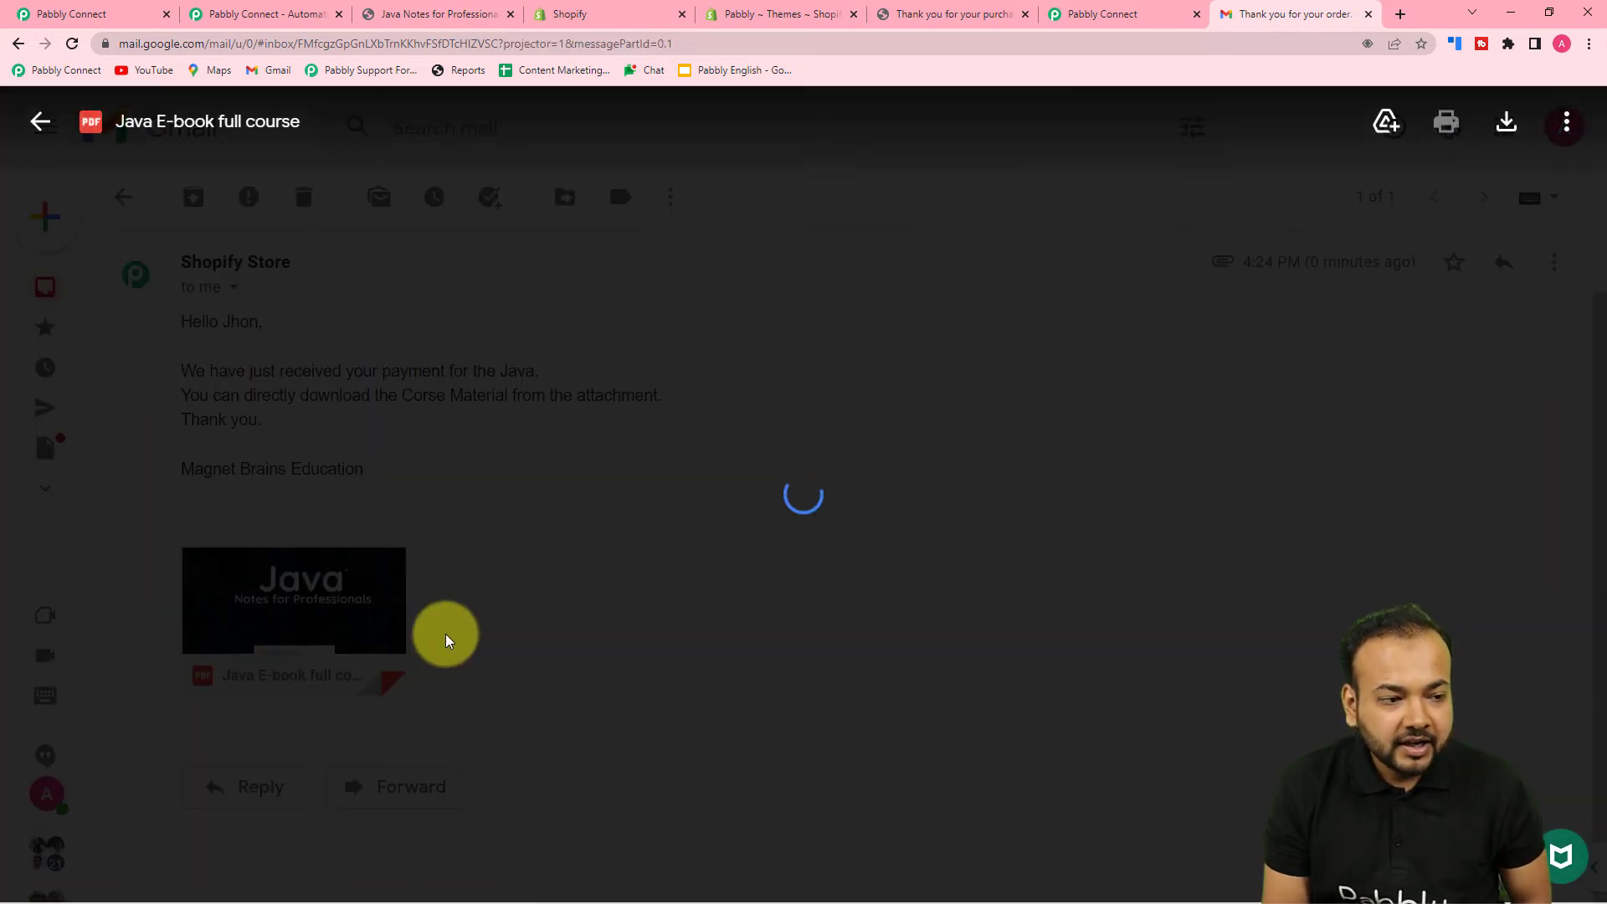
pyautogui.scroll(-8, 667, 507)
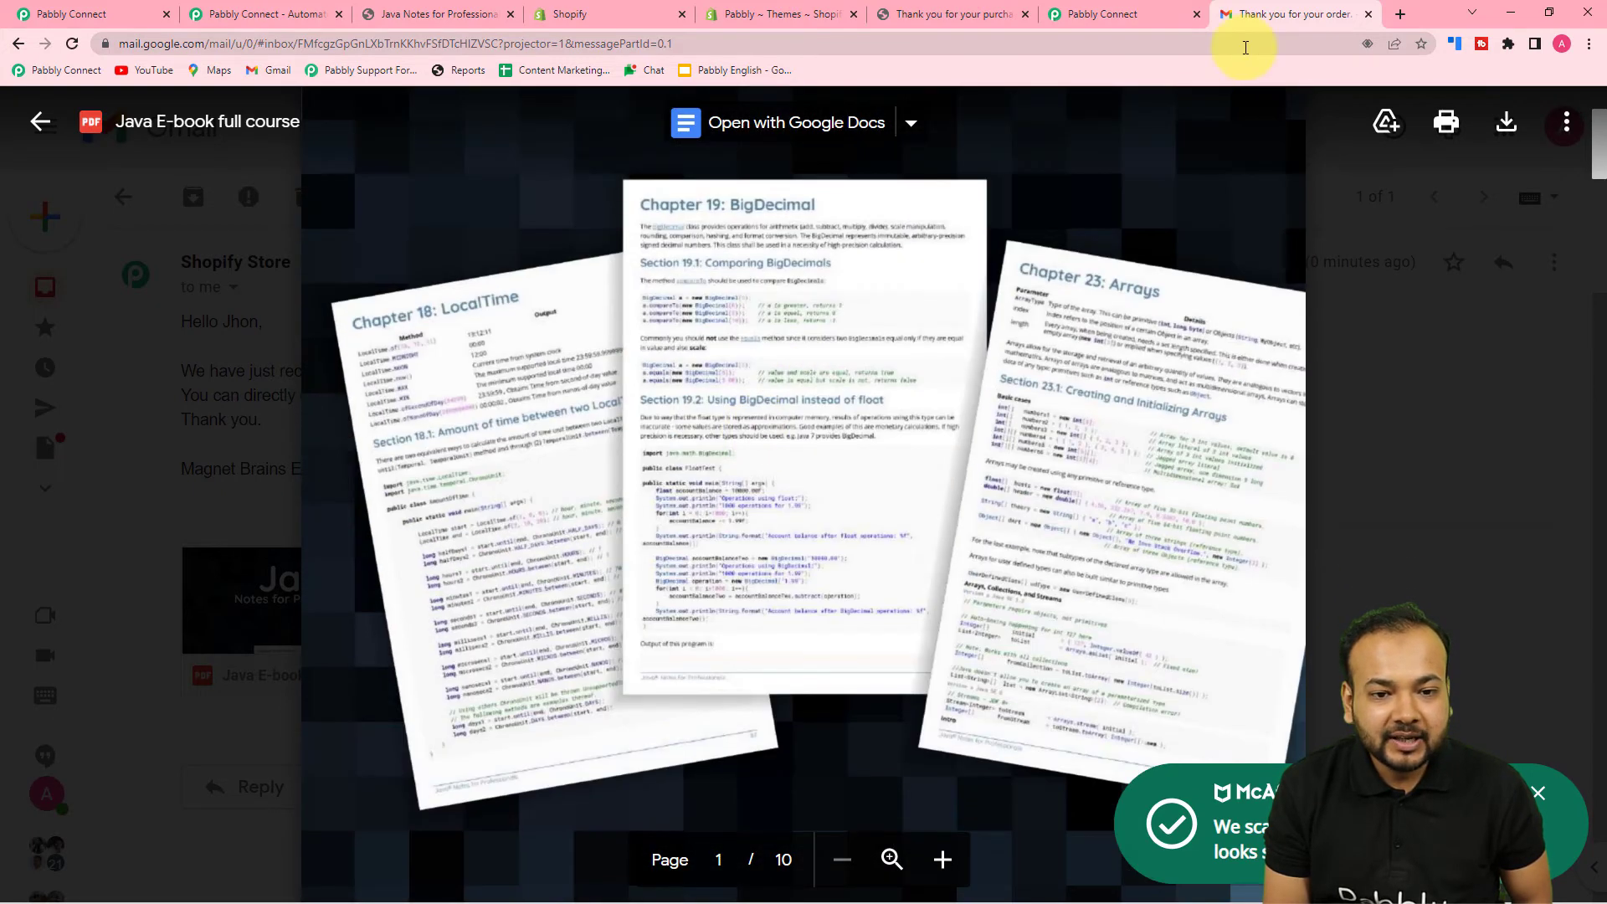
pyautogui.click(39, 124)
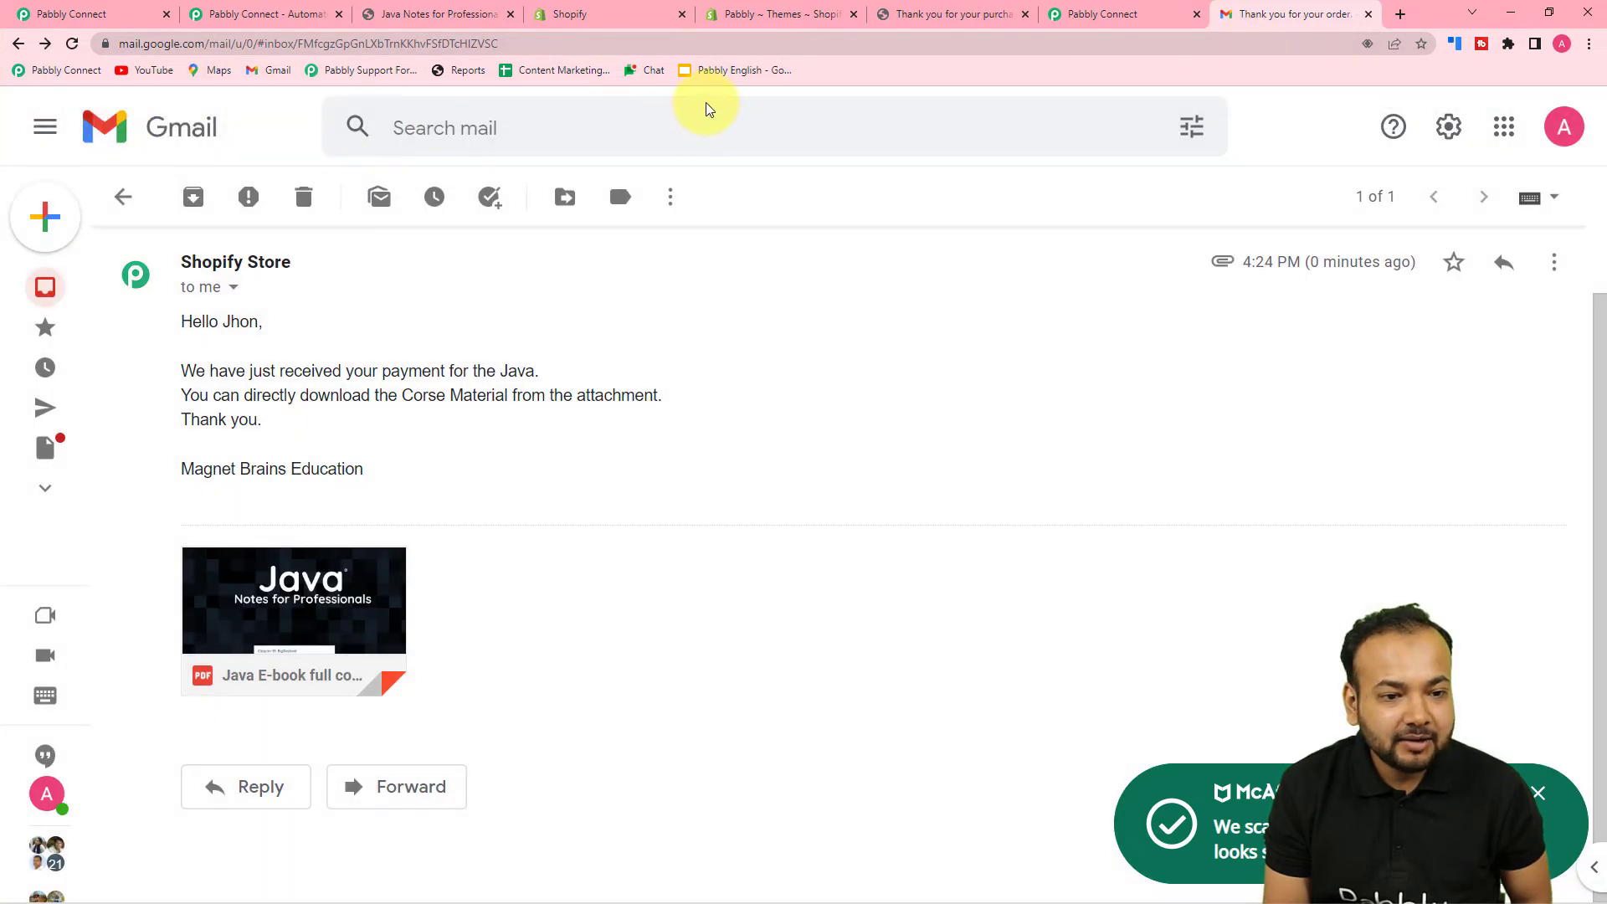
# - Replace Route 1's test recipient address with the Shopify New Order Email field
pyautogui.click(97, 15)
pyautogui.scroll(7, 947, 485)
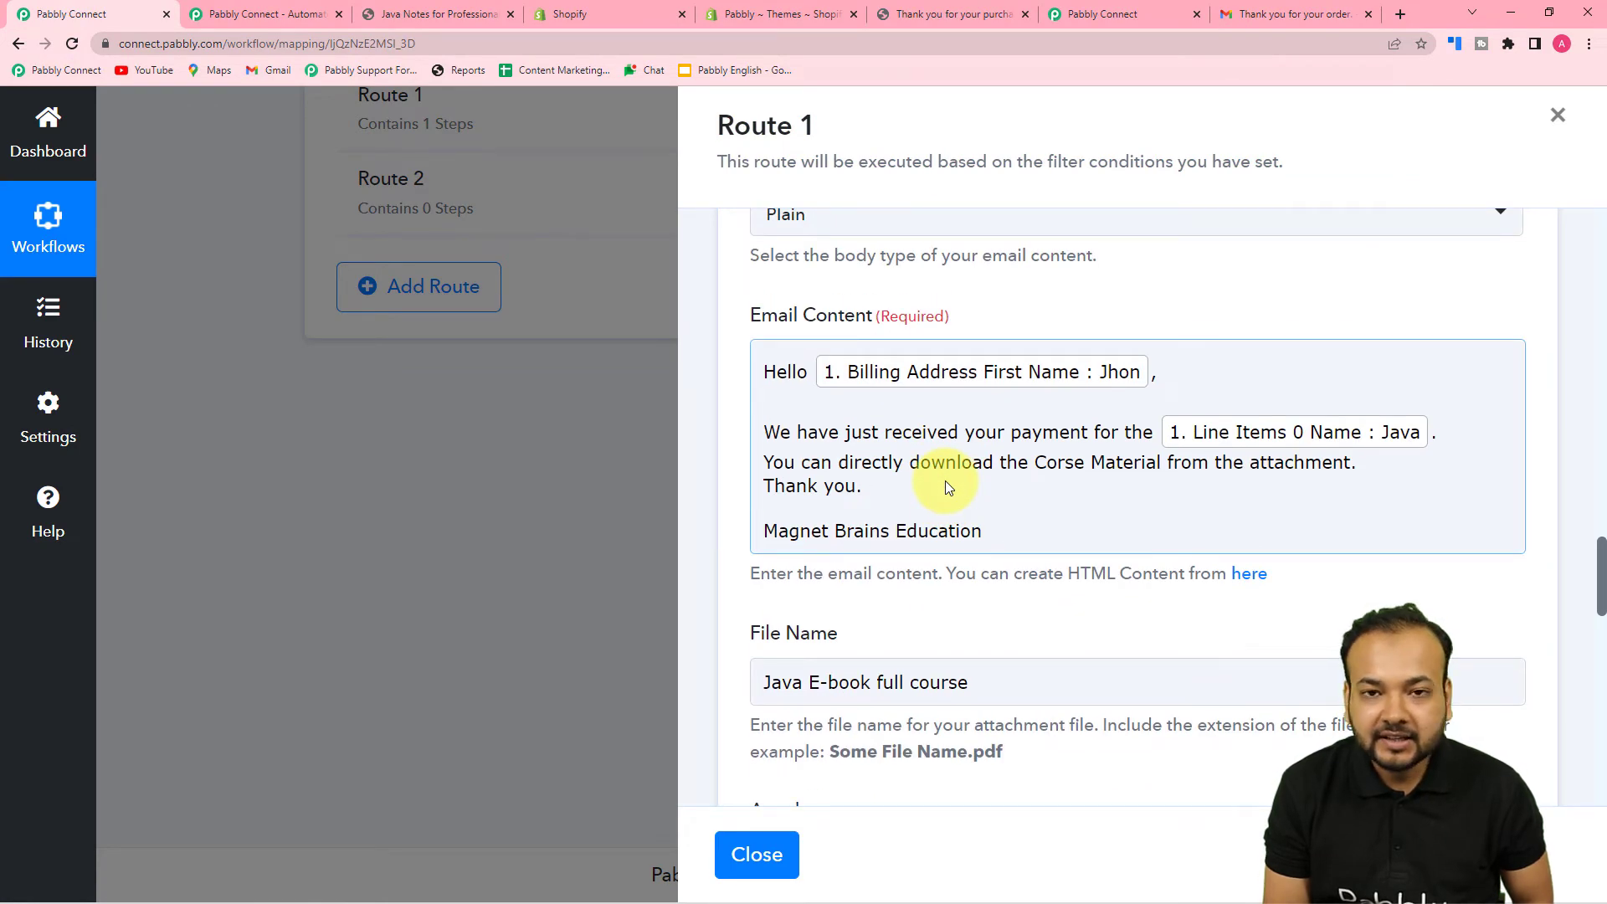
pyautogui.scroll(-3, 946, 480)
pyautogui.scroll(11, 946, 481)
pyautogui.scroll(9, 947, 481)
pyautogui.moveTo(985, 513); pyautogui.dragTo(703, 521)
pyautogui.press('BackSpace')
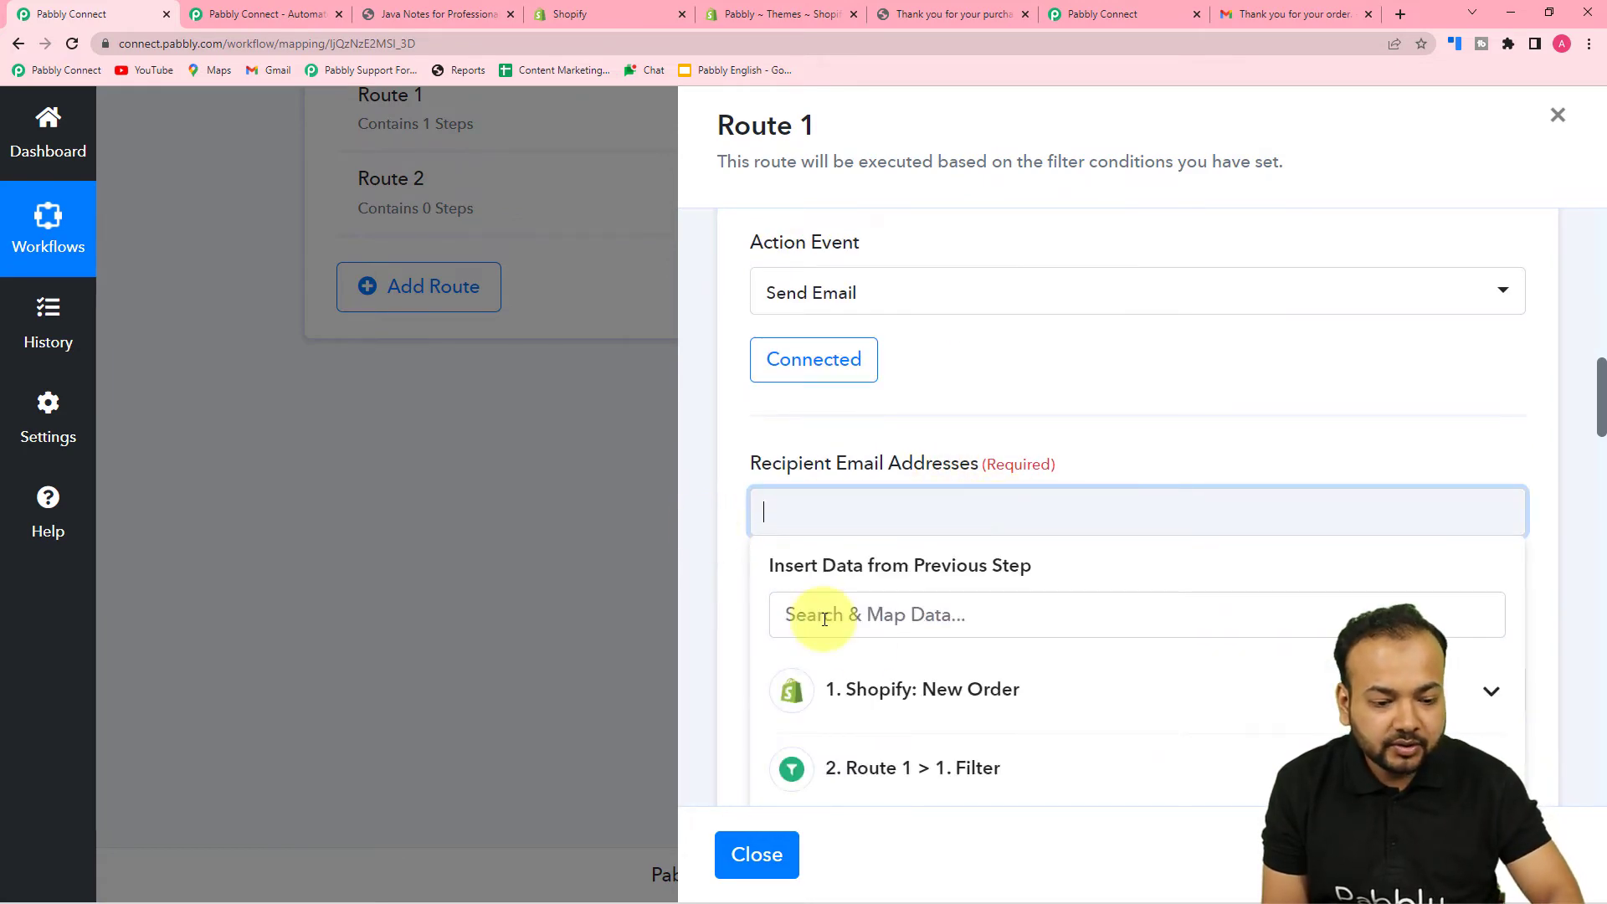
pyautogui.scroll(-3, 862, 641)
pyautogui.click(902, 440)
pyautogui.scroll(-2, 918, 586)
pyautogui.scroll(-10, 918, 586)
pyautogui.scroll(-10, 918, 585)
pyautogui.scroll(1, 918, 583)
pyautogui.click(914, 507)
pyautogui.click(714, 398)
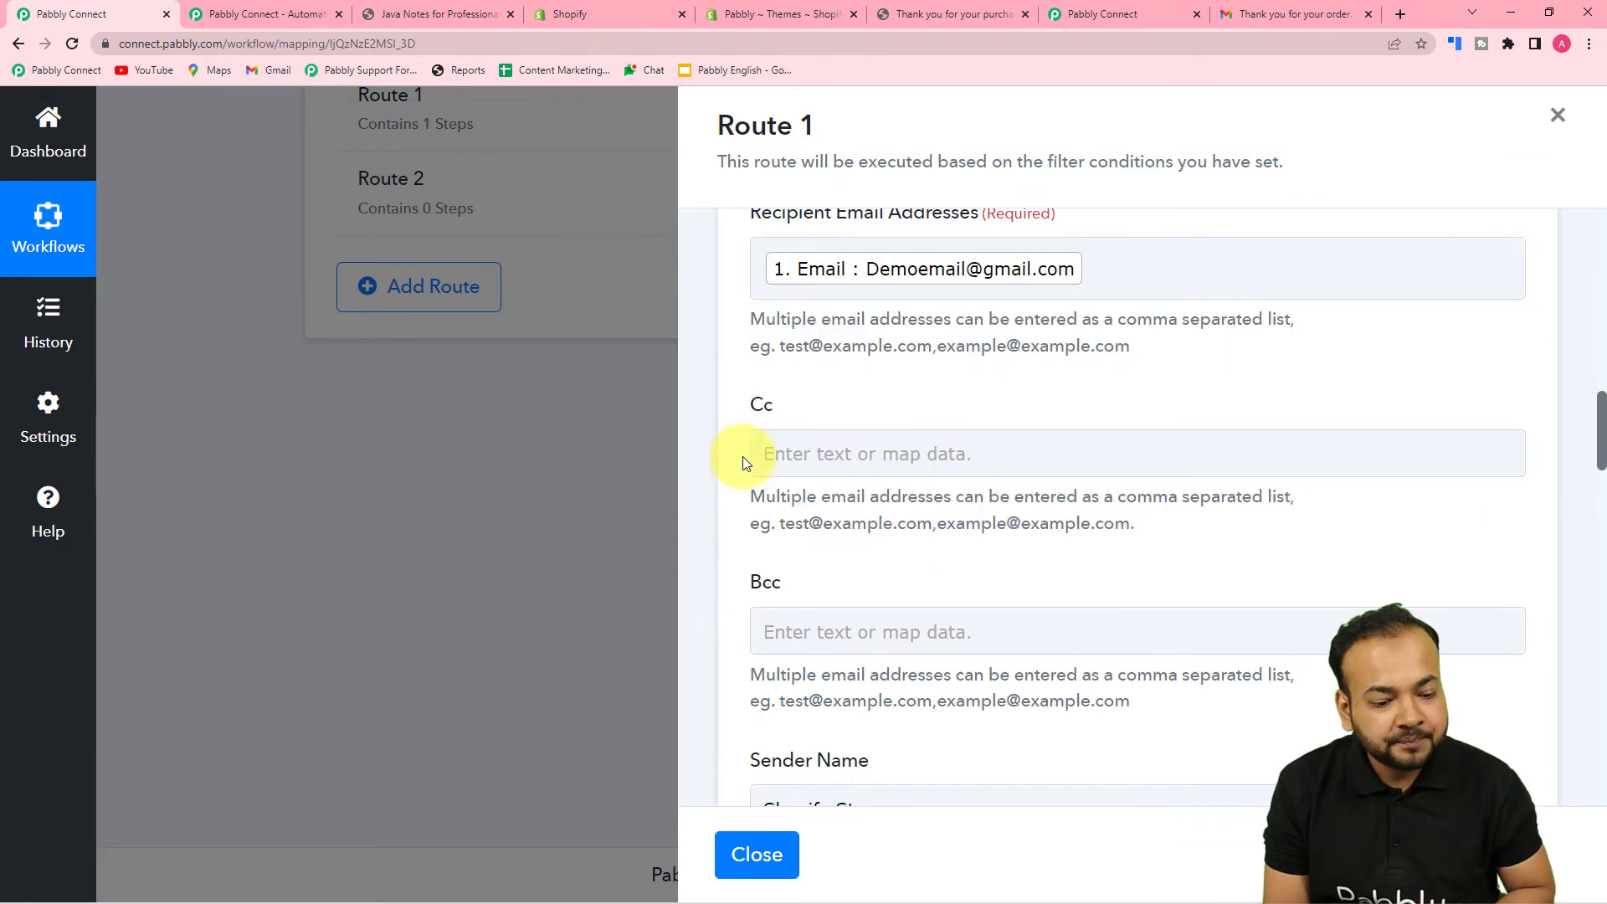
# - Save Route 1's email step and close its settings
pyautogui.scroll(-20, 729, 410)
pyautogui.scroll(-3, 763, 540)
pyautogui.click(1046, 488)
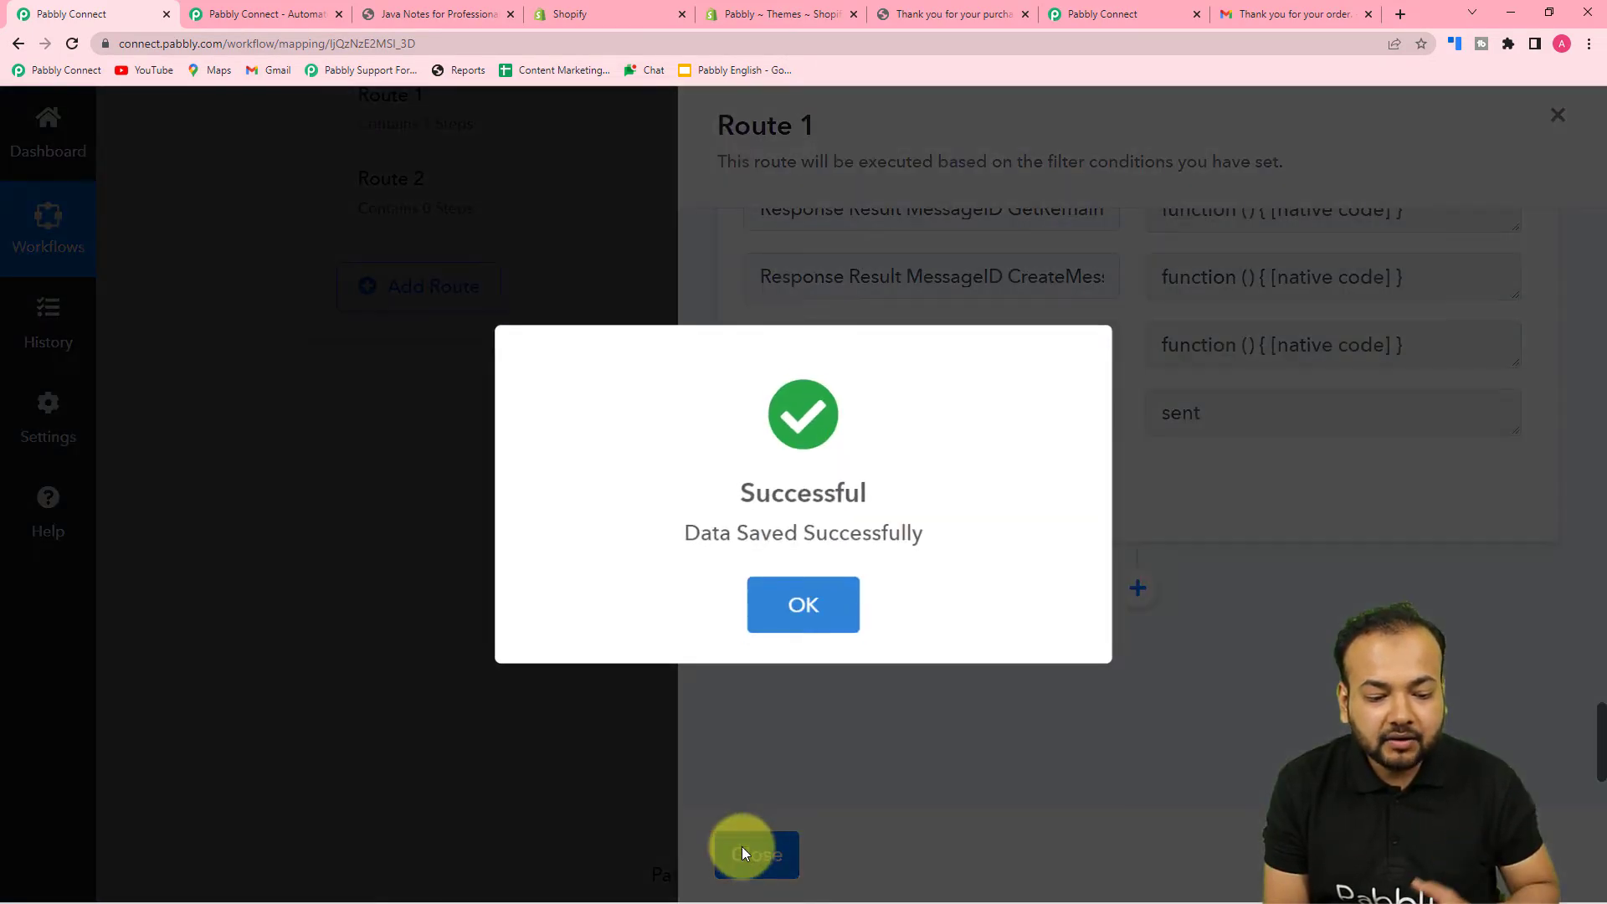
pyautogui.click(801, 618)
pyautogui.click(753, 854)
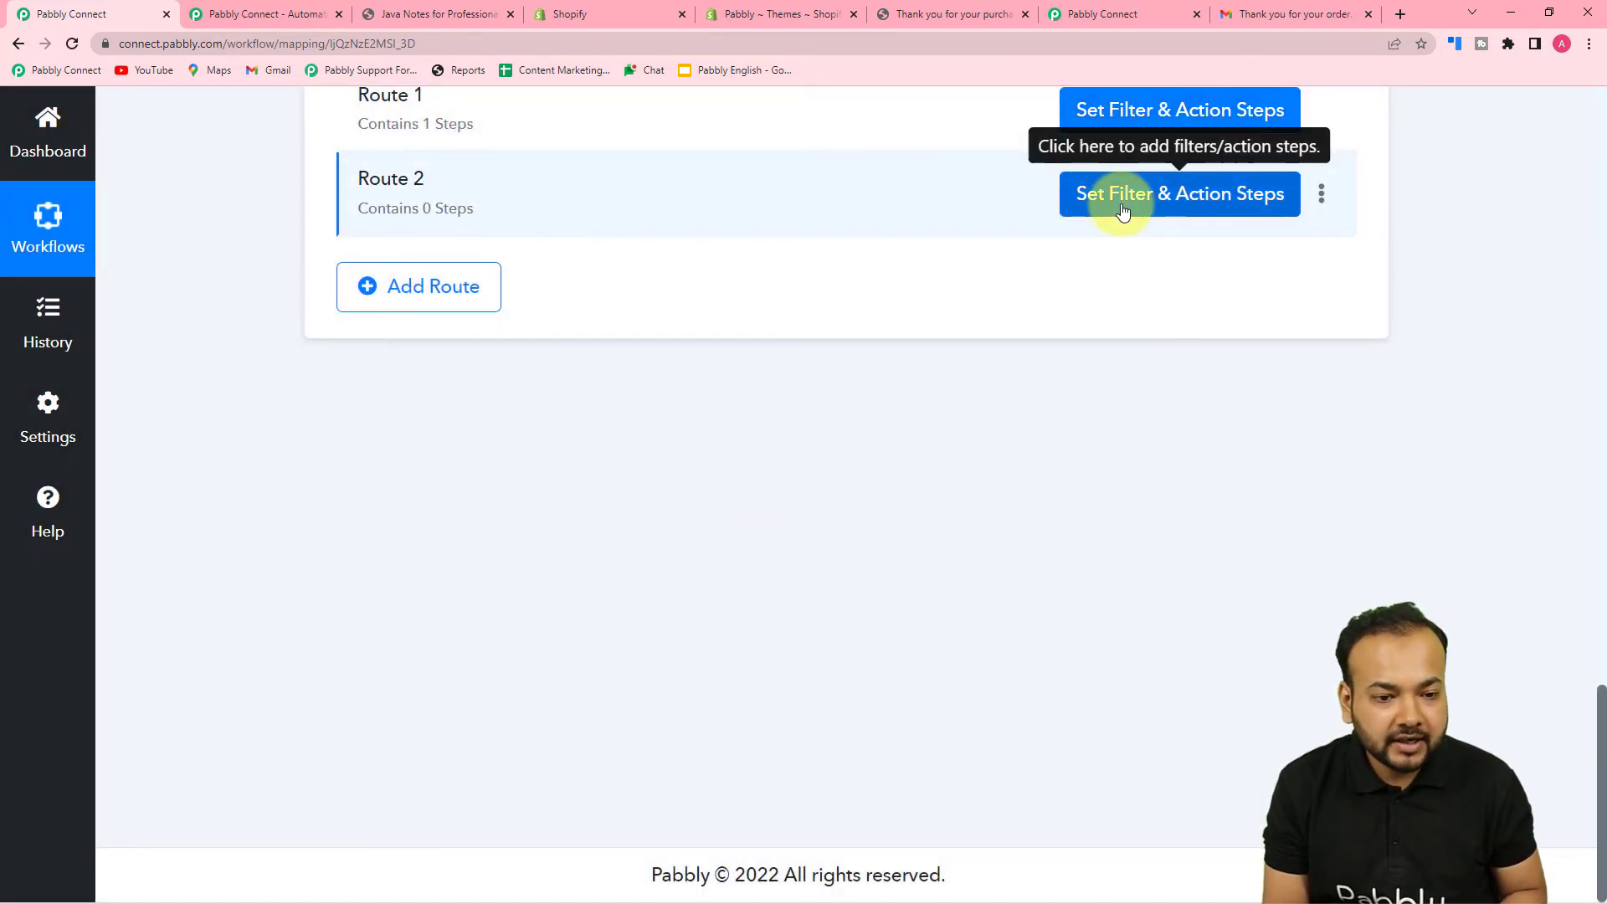
# - Make Route 2's first filter condition require the Shopify order Id to exist
pyautogui.click(1117, 199)
pyautogui.scroll(3, 952, 518)
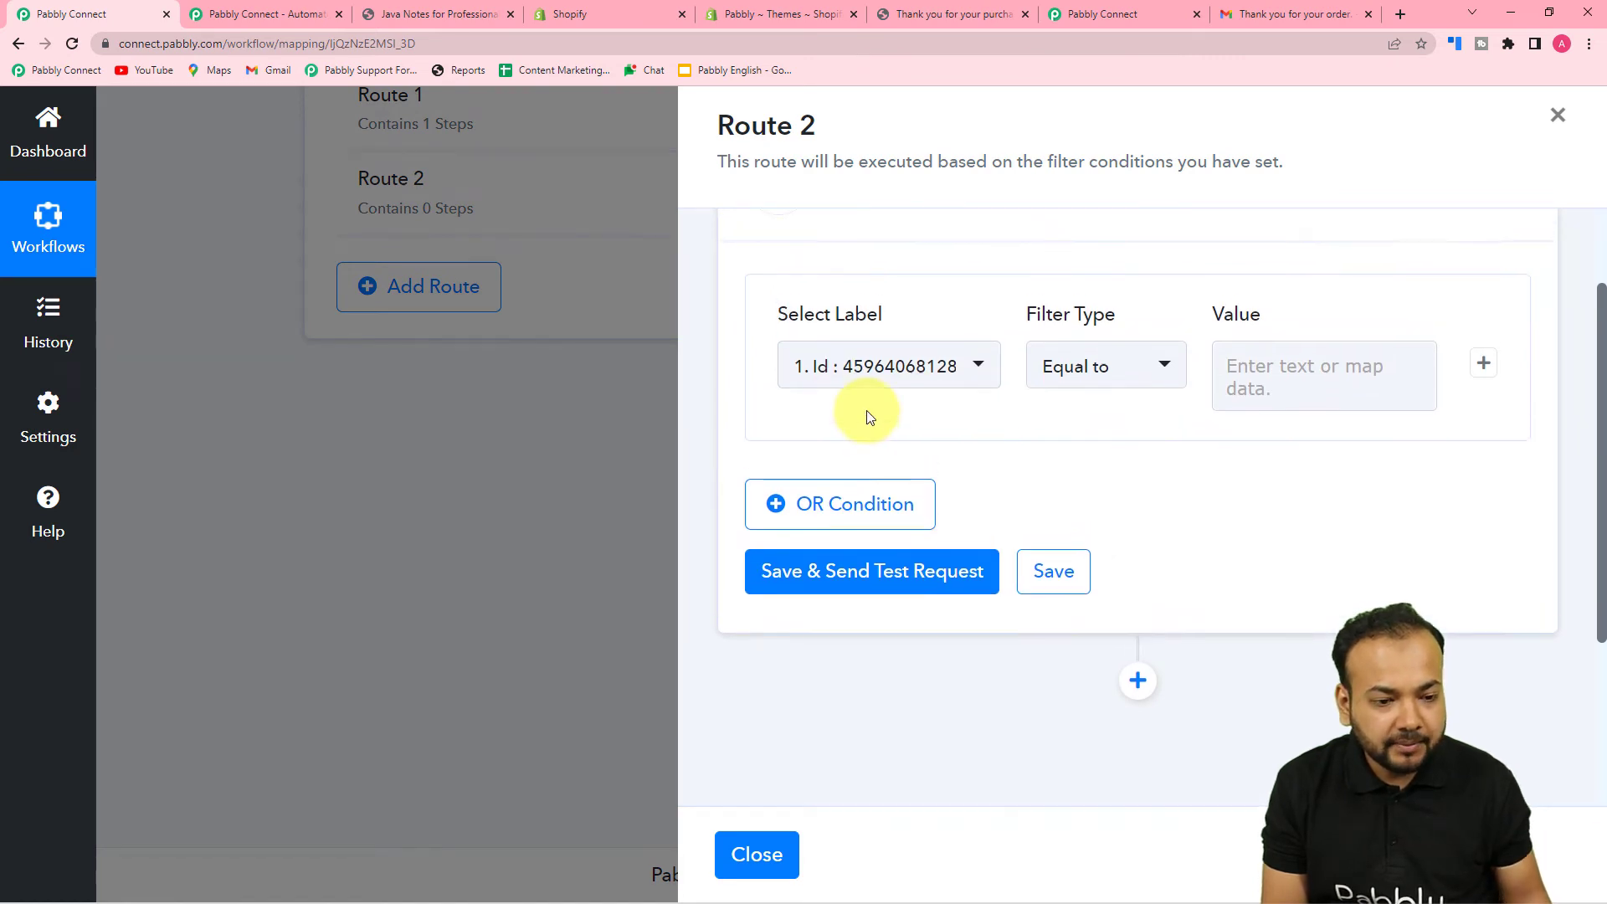
pyautogui.scroll(2, 869, 416)
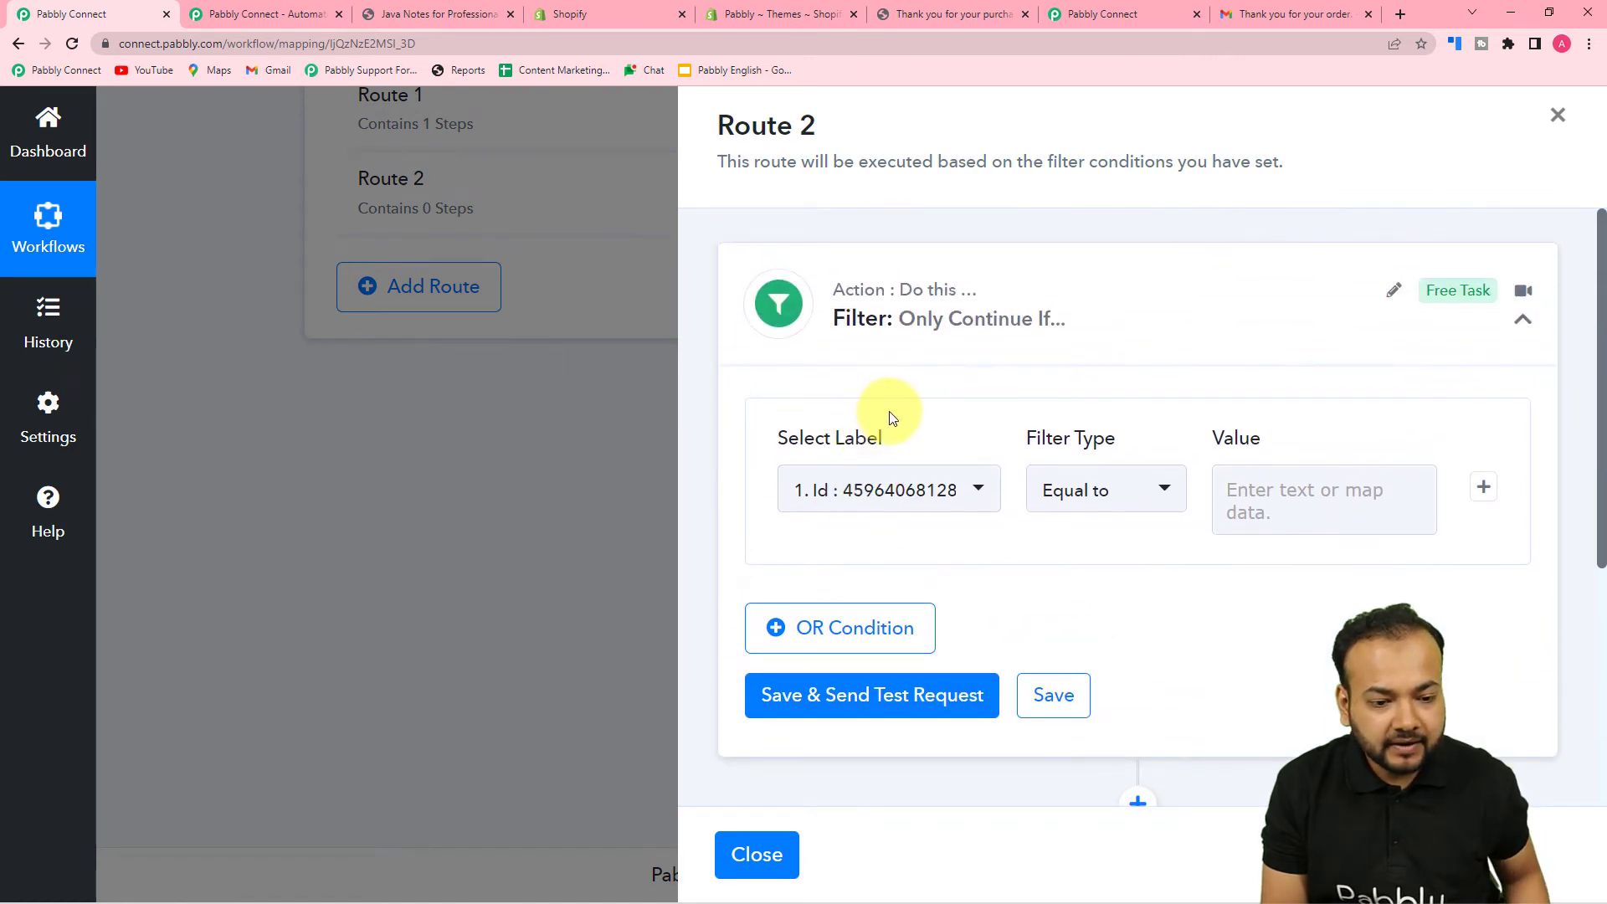
pyautogui.click(915, 500)
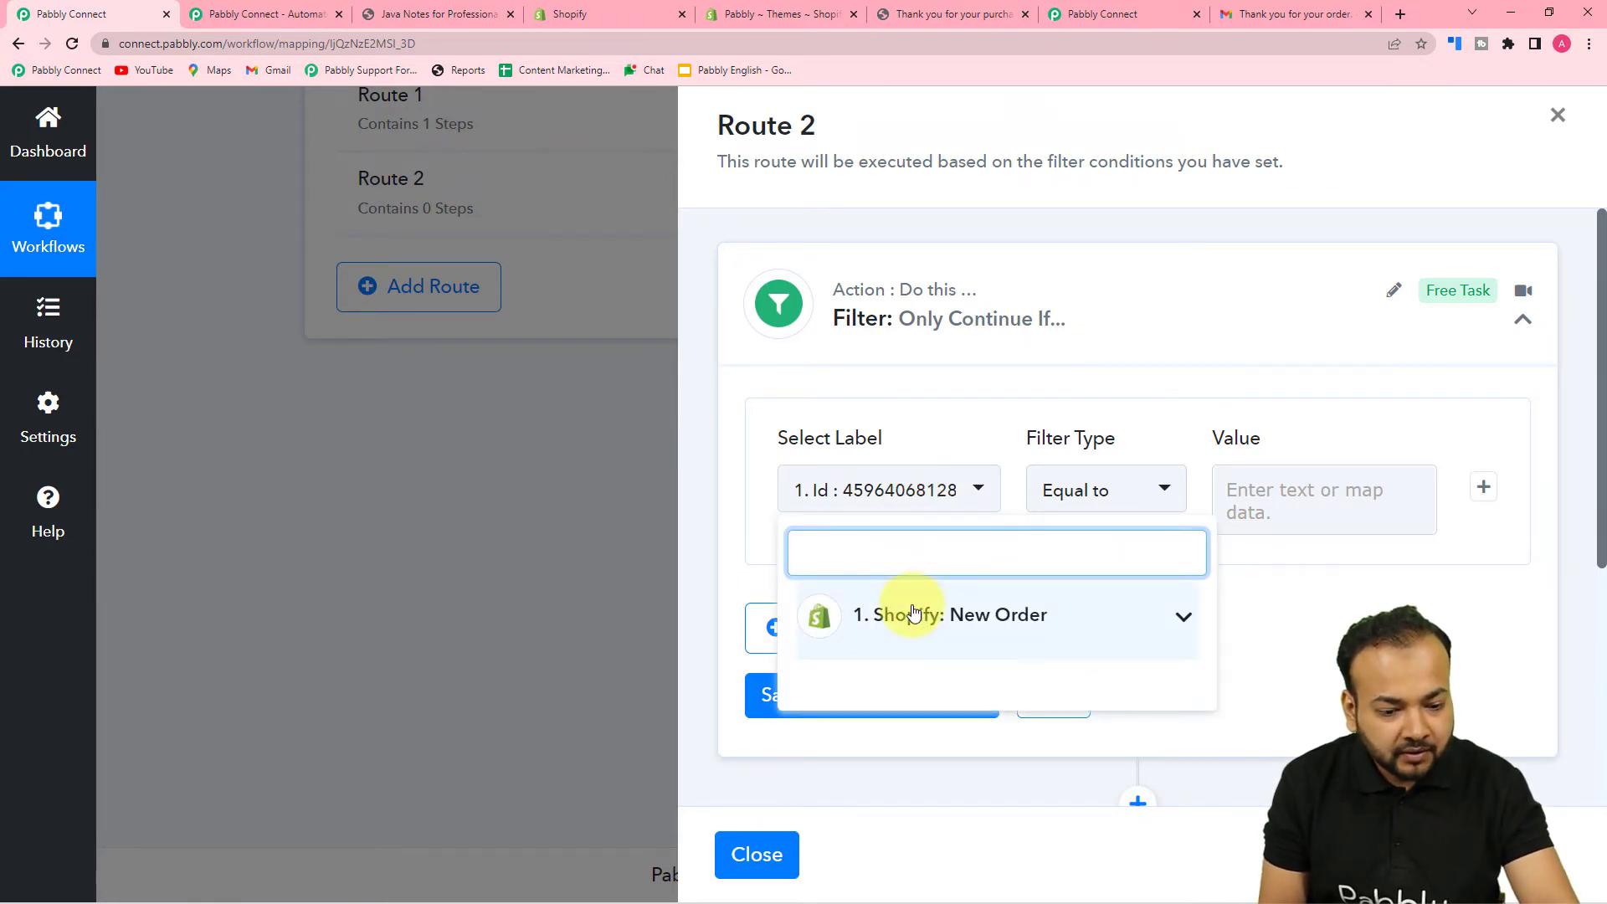
pyautogui.click(914, 615)
pyautogui.click(898, 705)
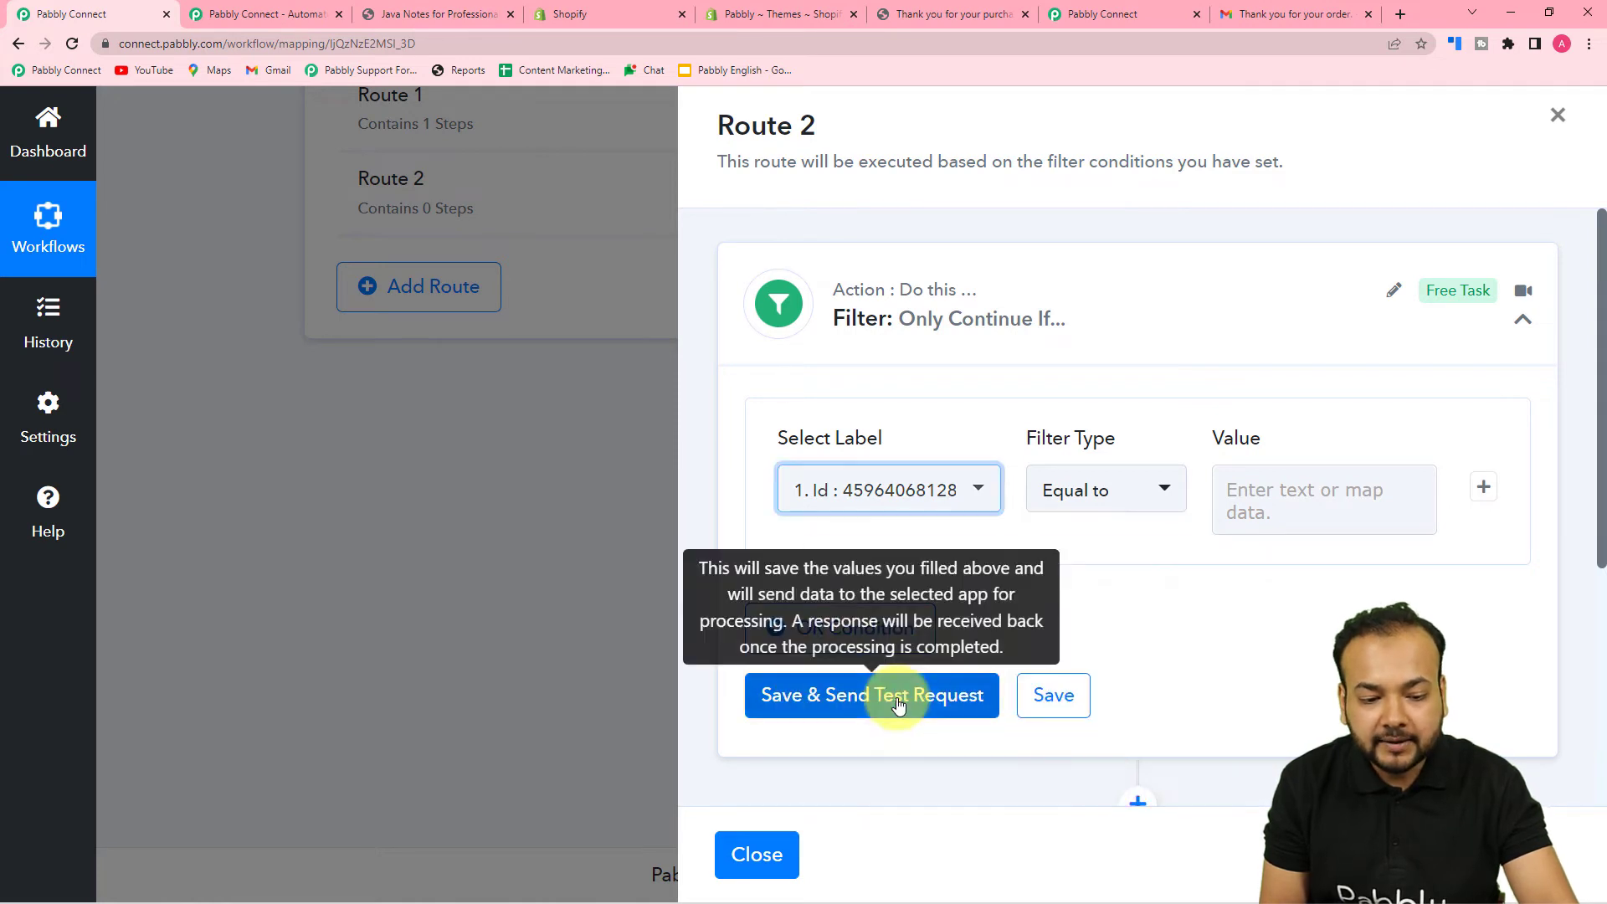
pyautogui.click(1119, 498)
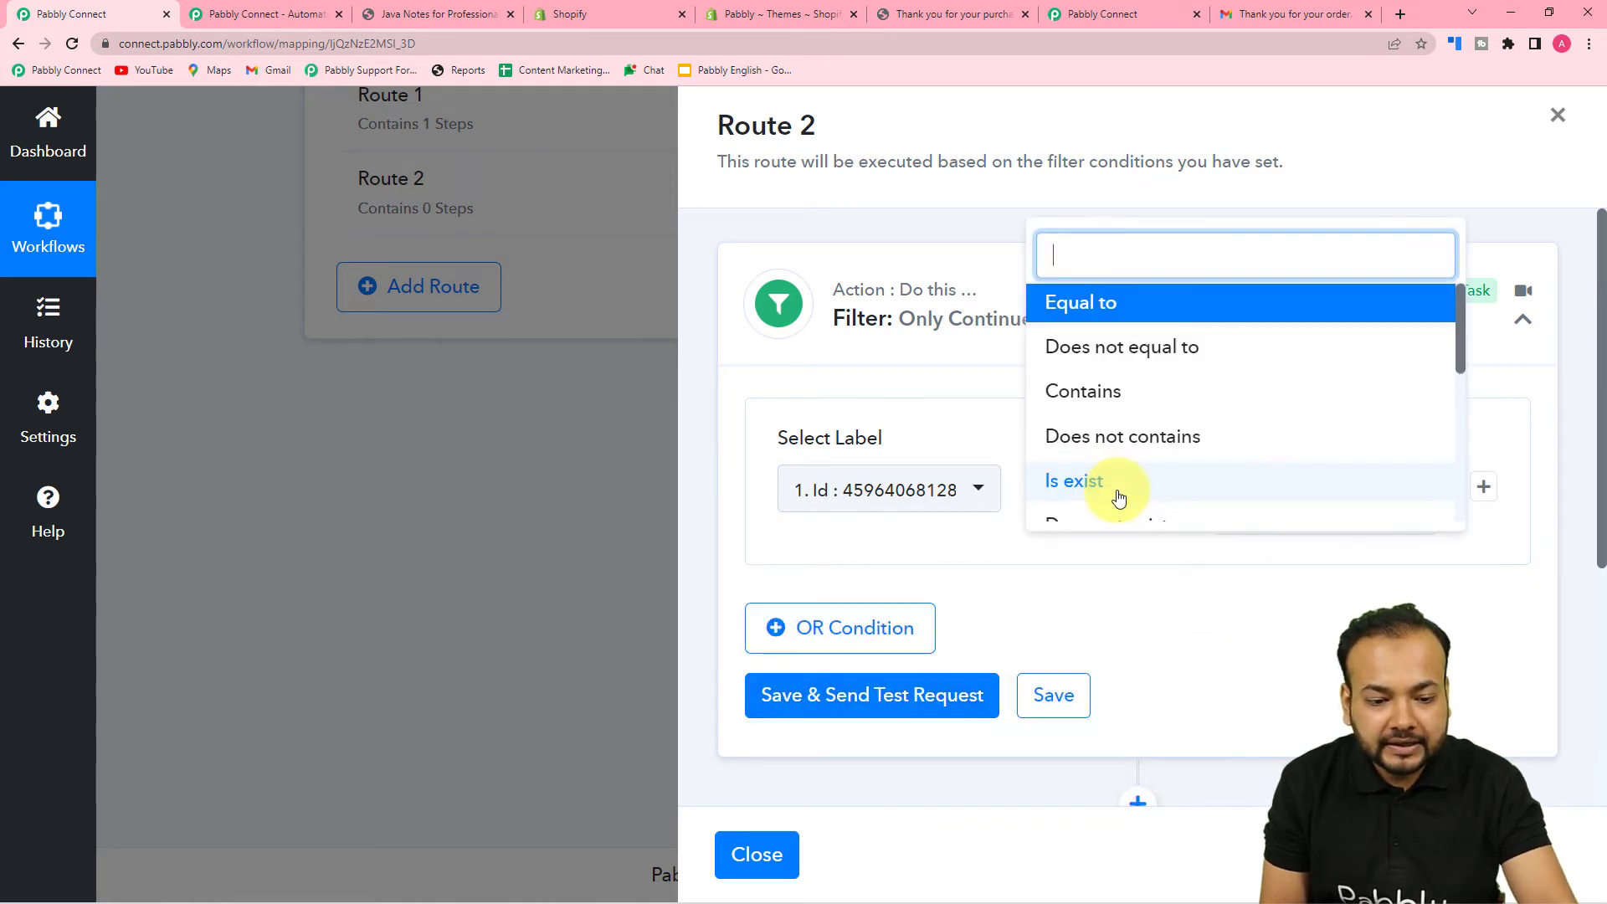
pyautogui.click(1105, 492)
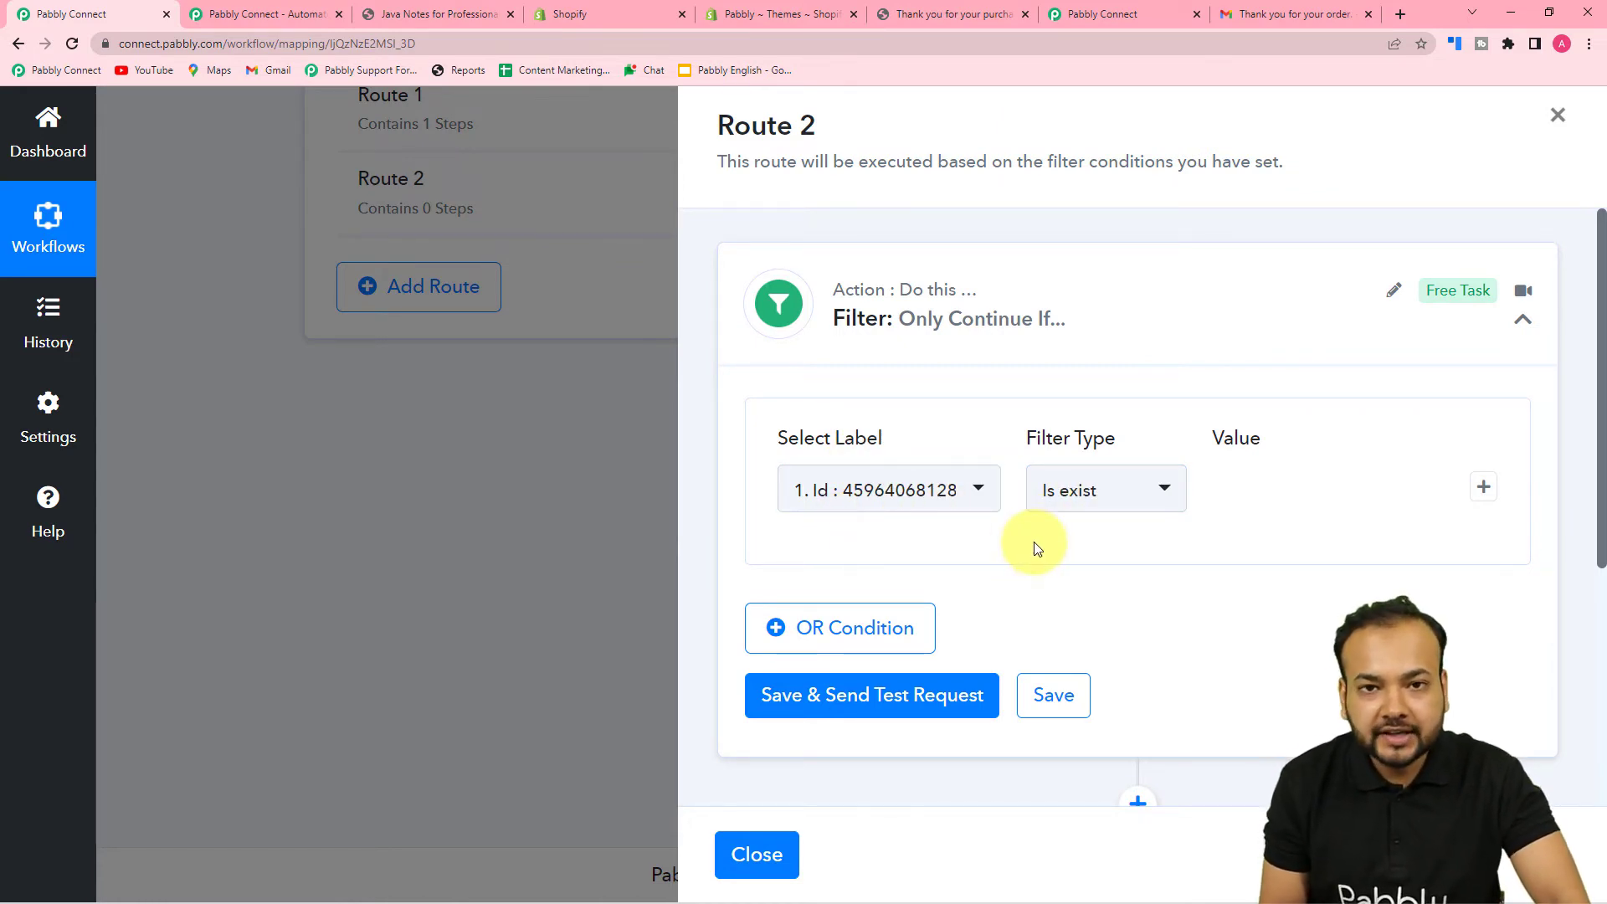
# - Add an AND condition that Line Items 0 Title does not equal Java
pyautogui.click(1483, 495)
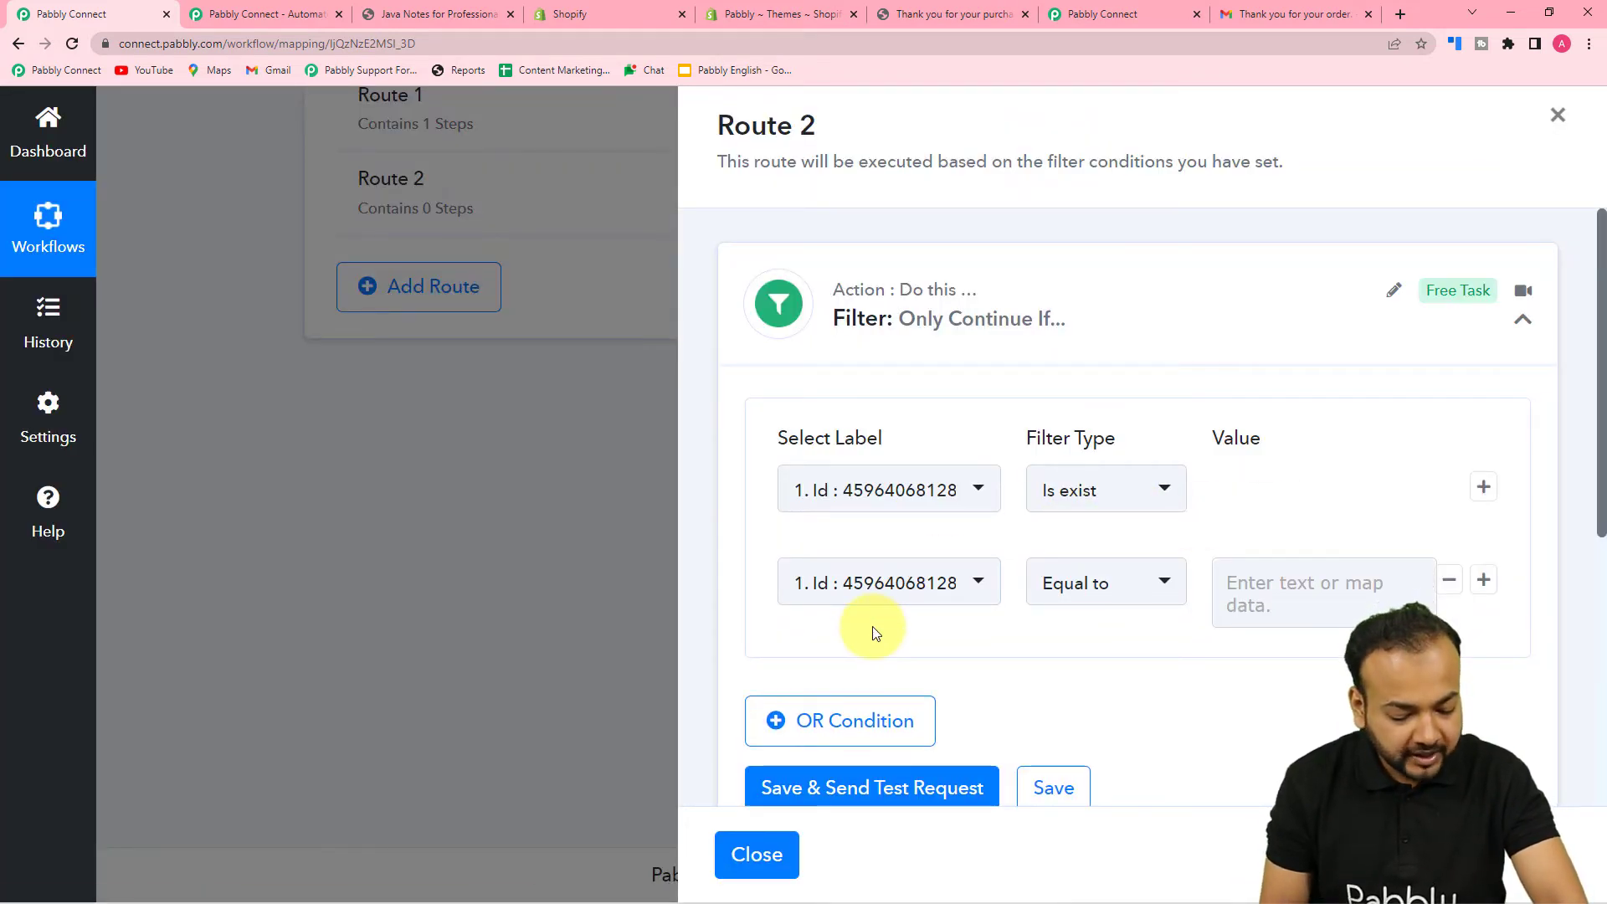
pyautogui.scroll(-1, 873, 632)
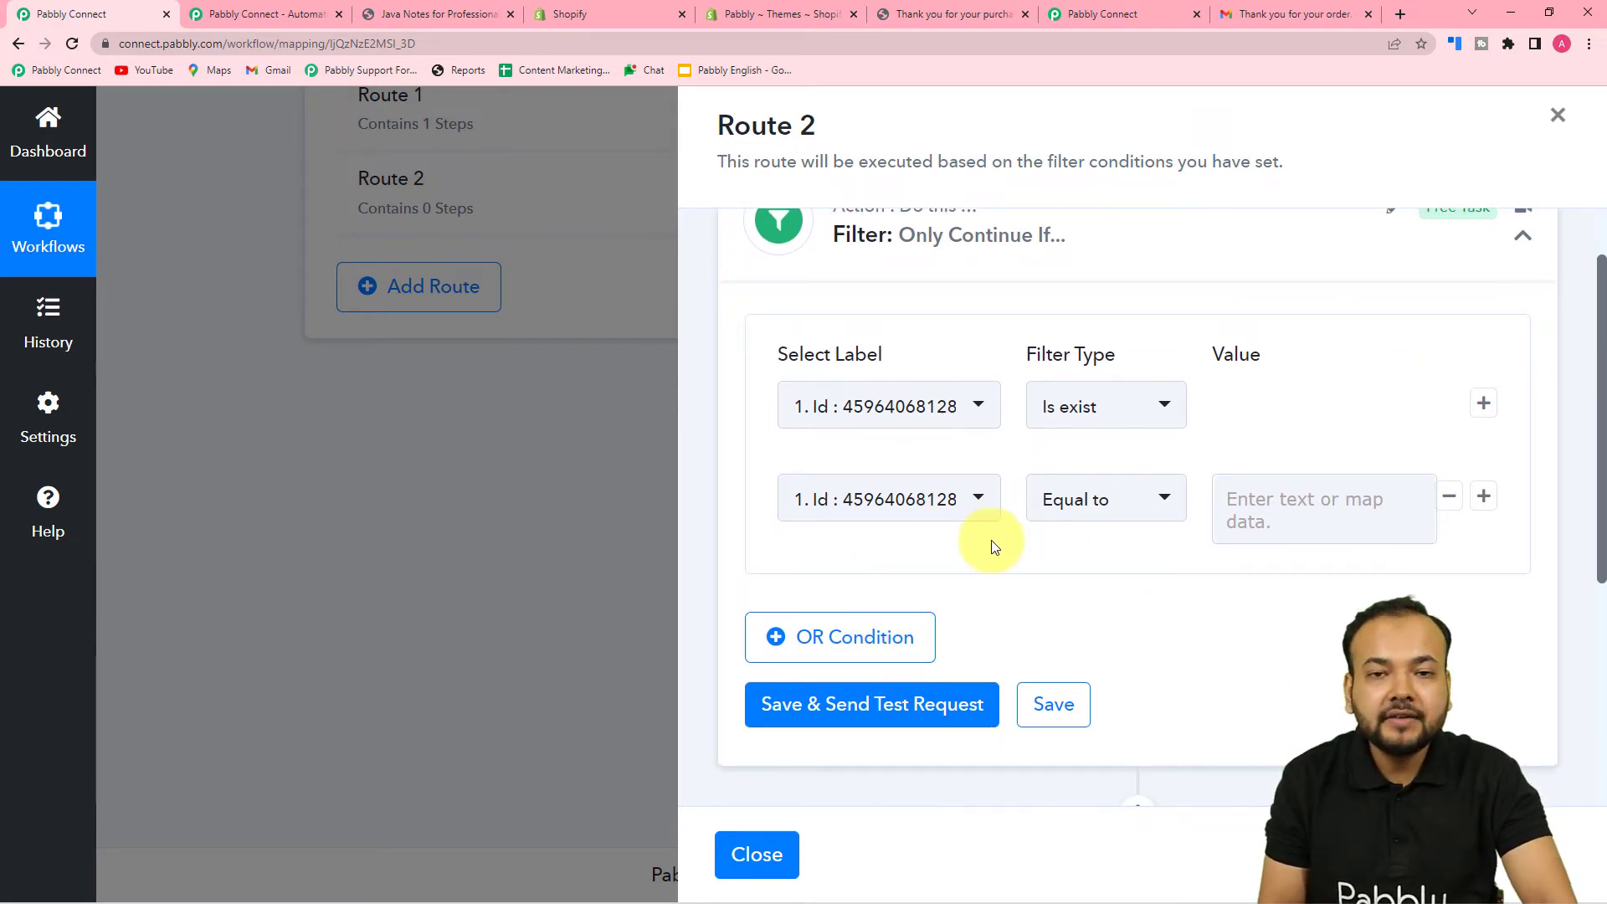
pyautogui.click(956, 497)
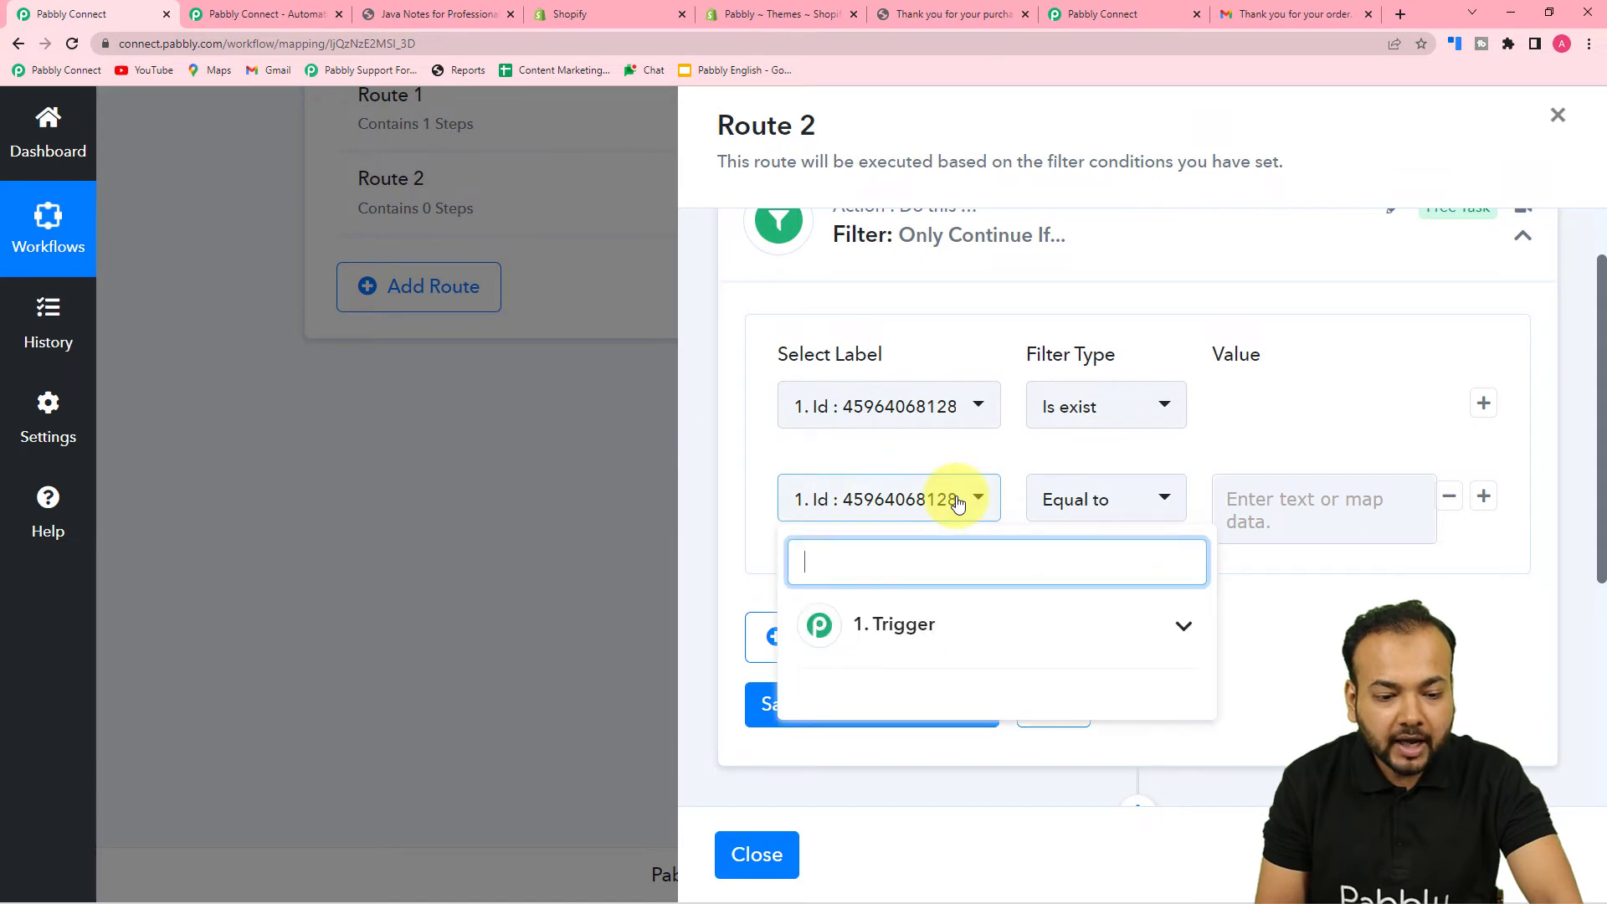
pyautogui.click(1034, 654)
pyautogui.scroll(-15, 1036, 661)
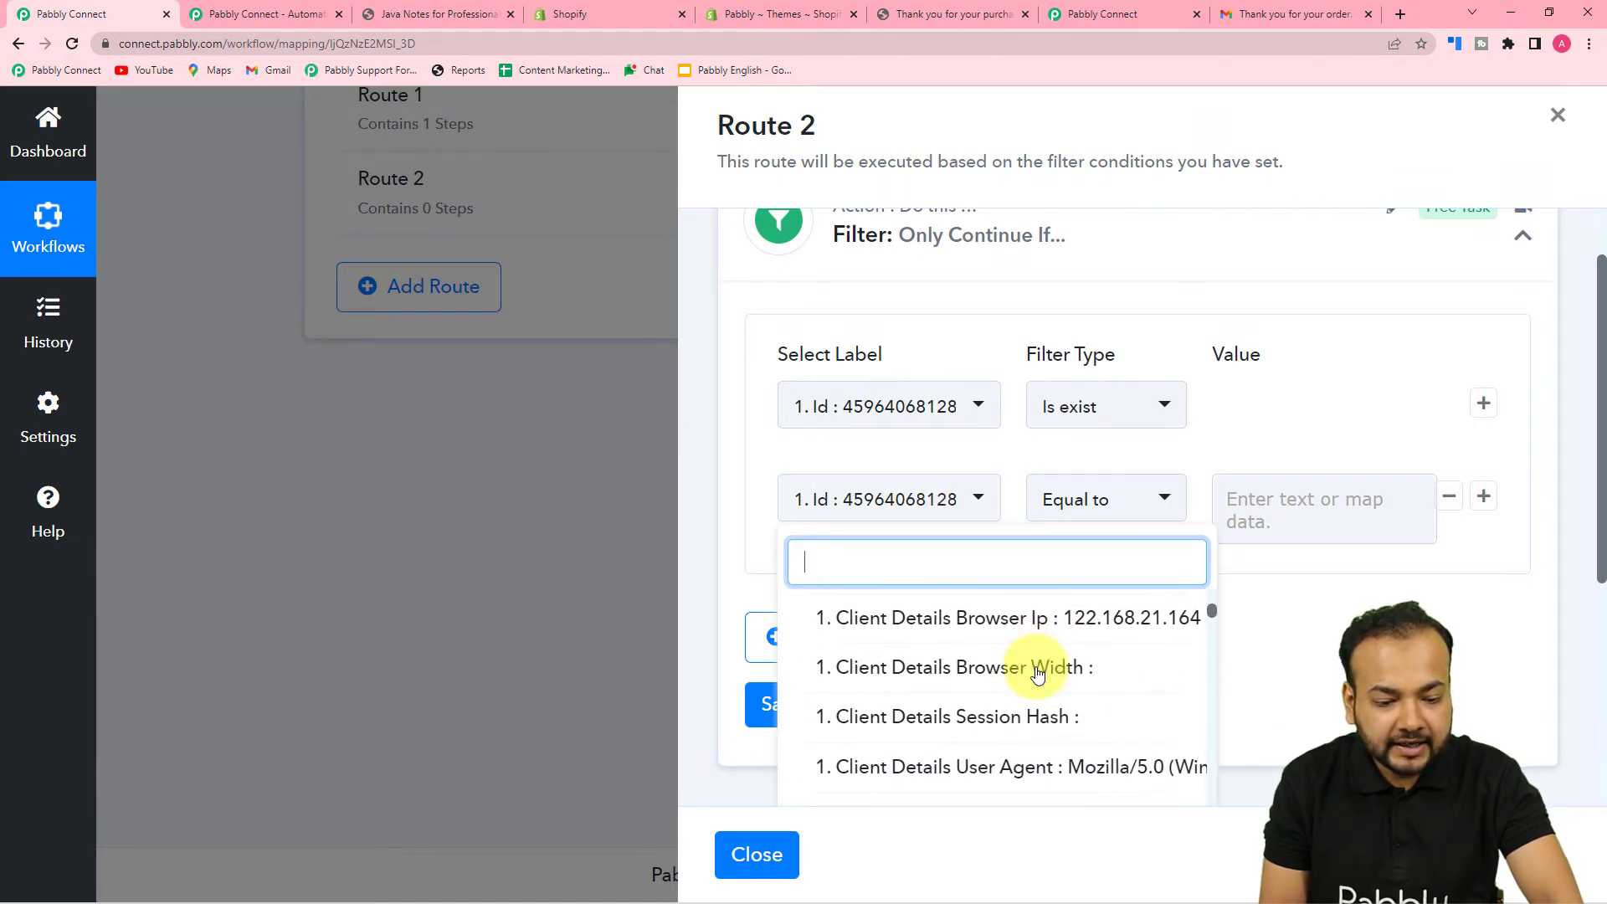
pyautogui.scroll(-15, 1037, 675)
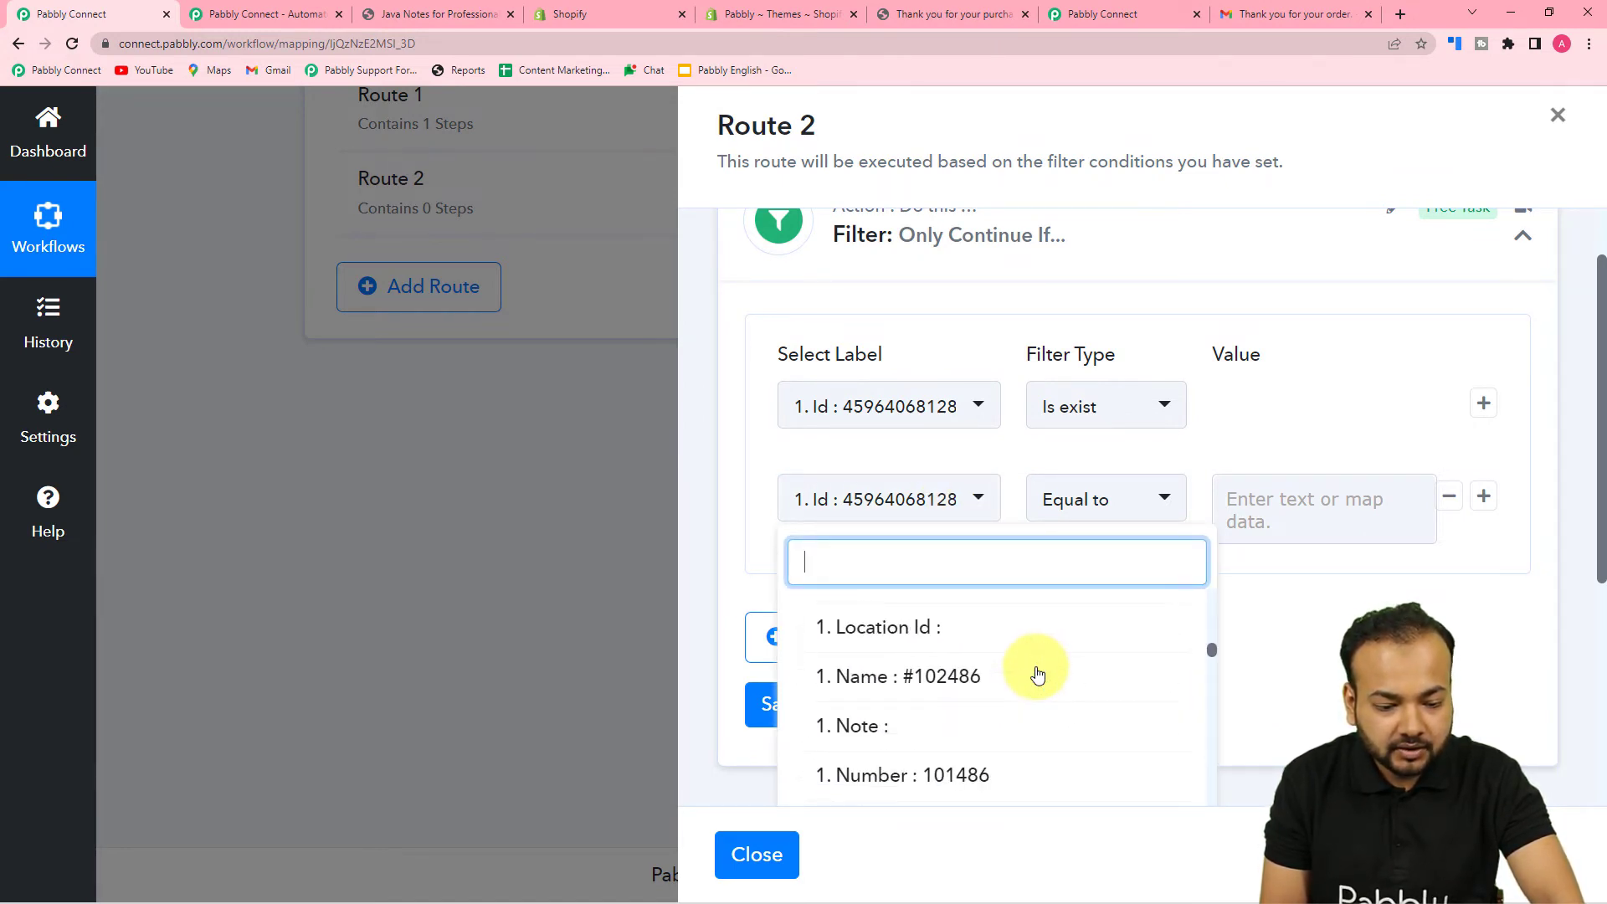
pyautogui.scroll(-12, 1037, 675)
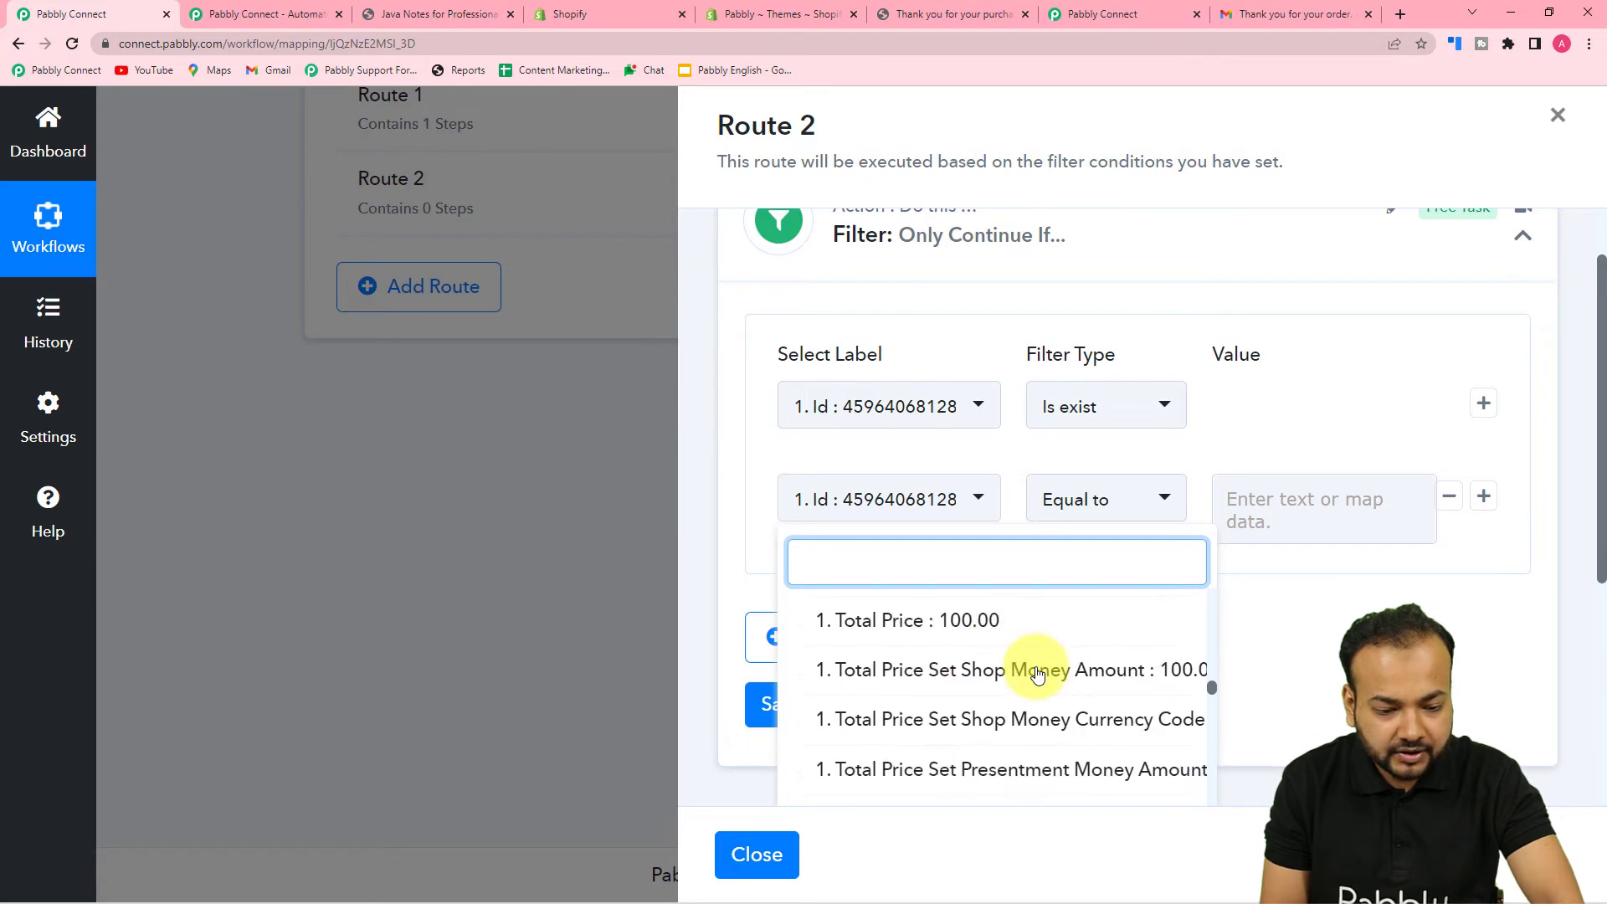
pyautogui.scroll(-15, 1038, 674)
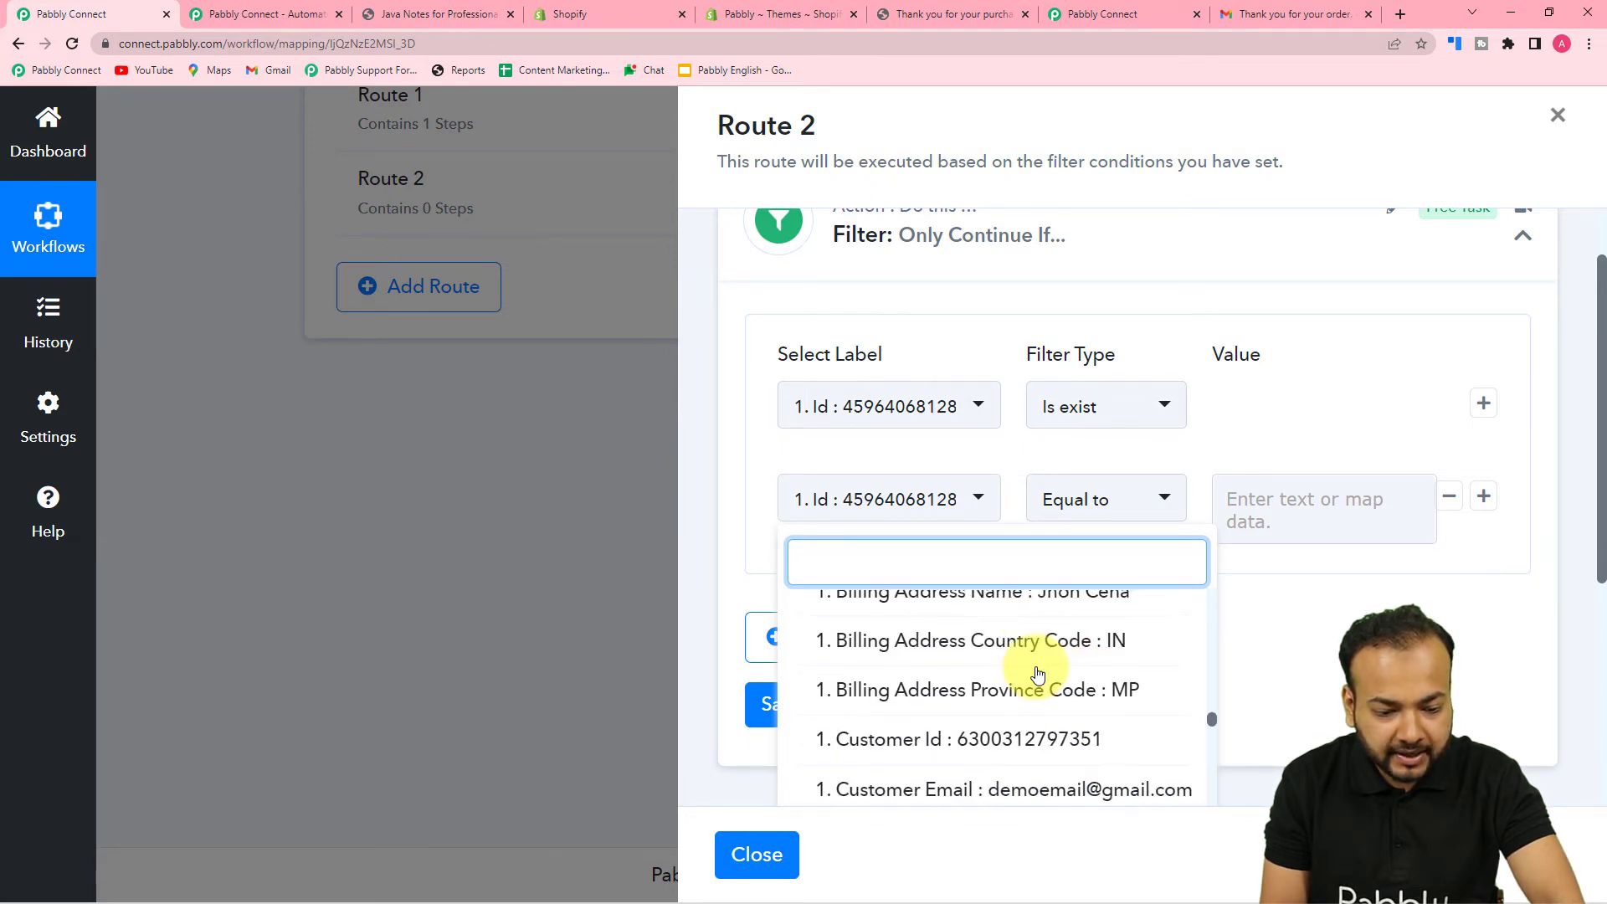
pyautogui.scroll(-4, 1038, 675)
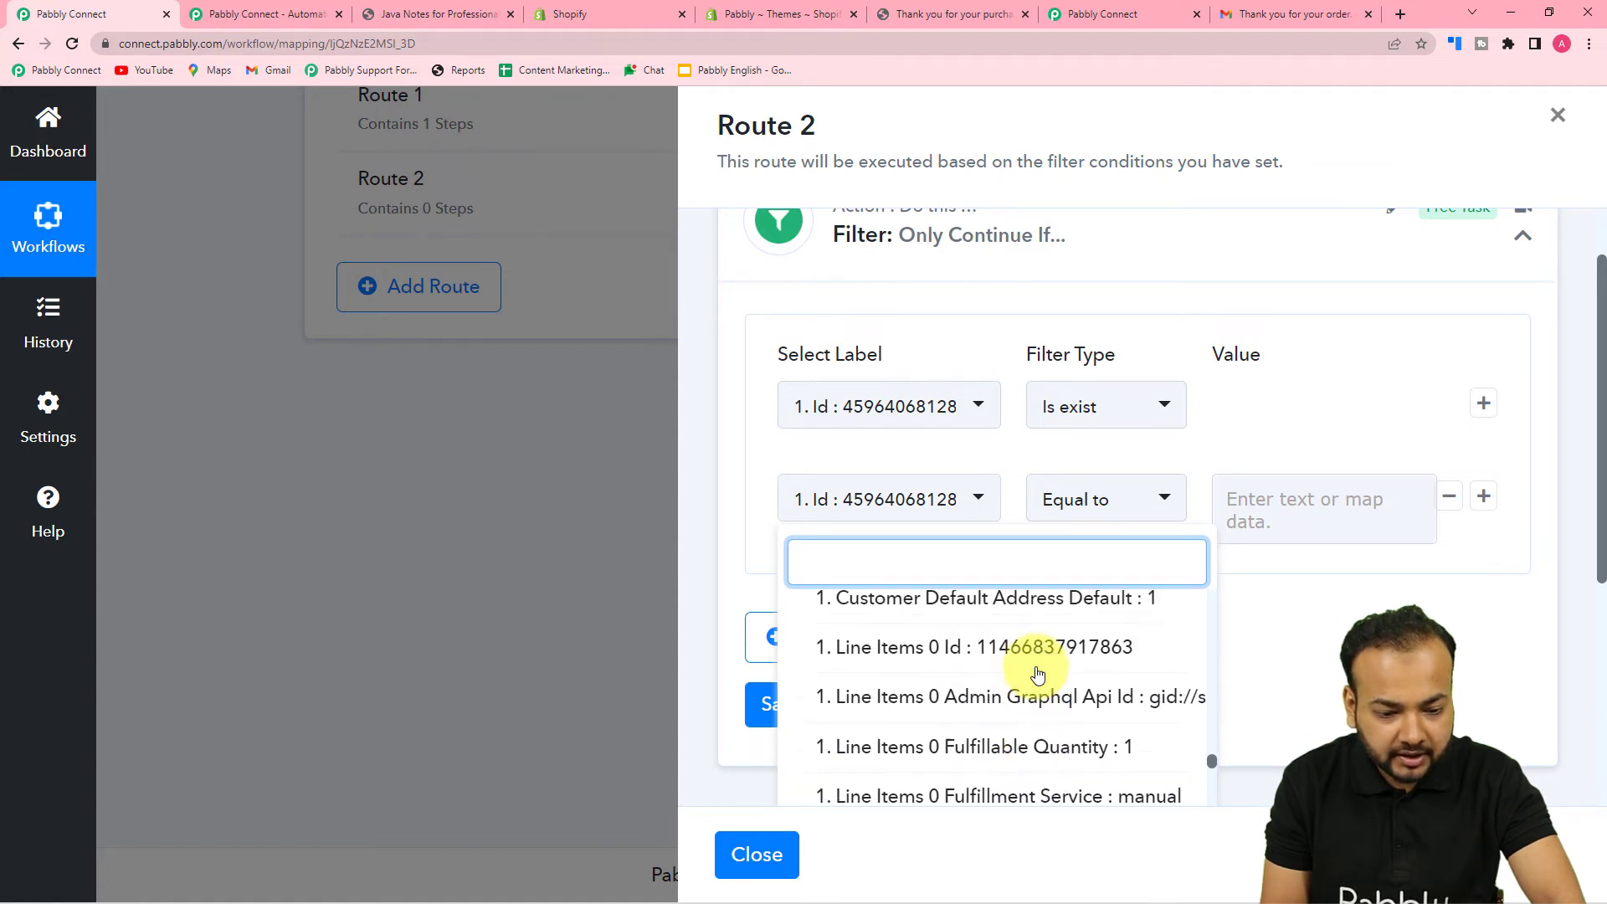
pyautogui.scroll(-1, 1038, 675)
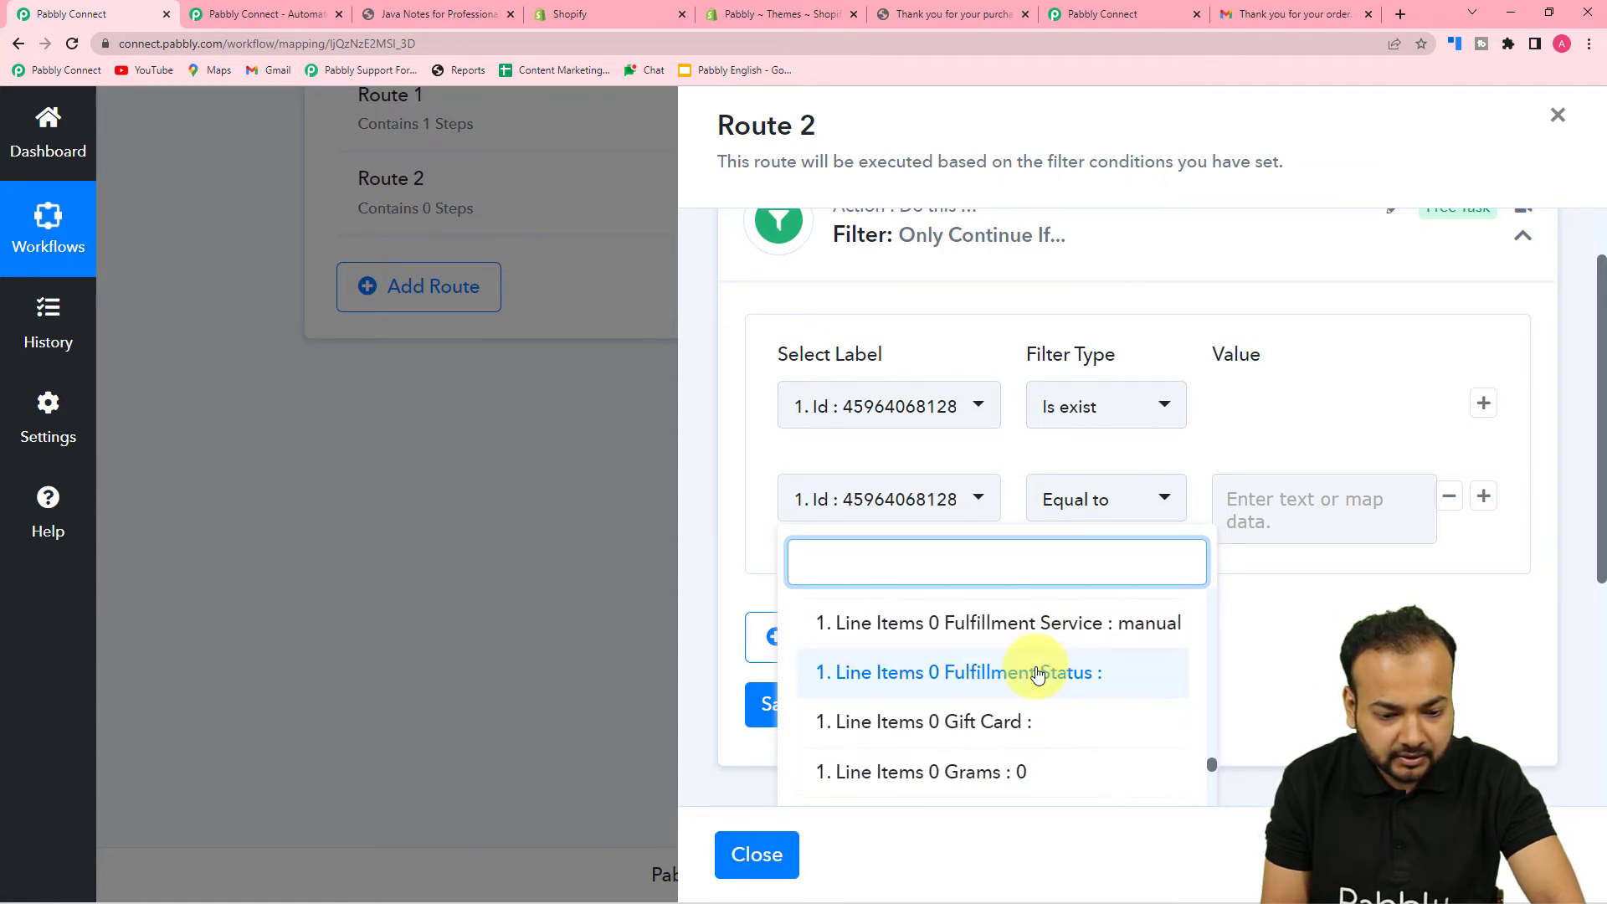
pyautogui.scroll(-2, 1037, 675)
pyautogui.scroll(1, 1037, 675)
pyautogui.scroll(-6, 1037, 675)
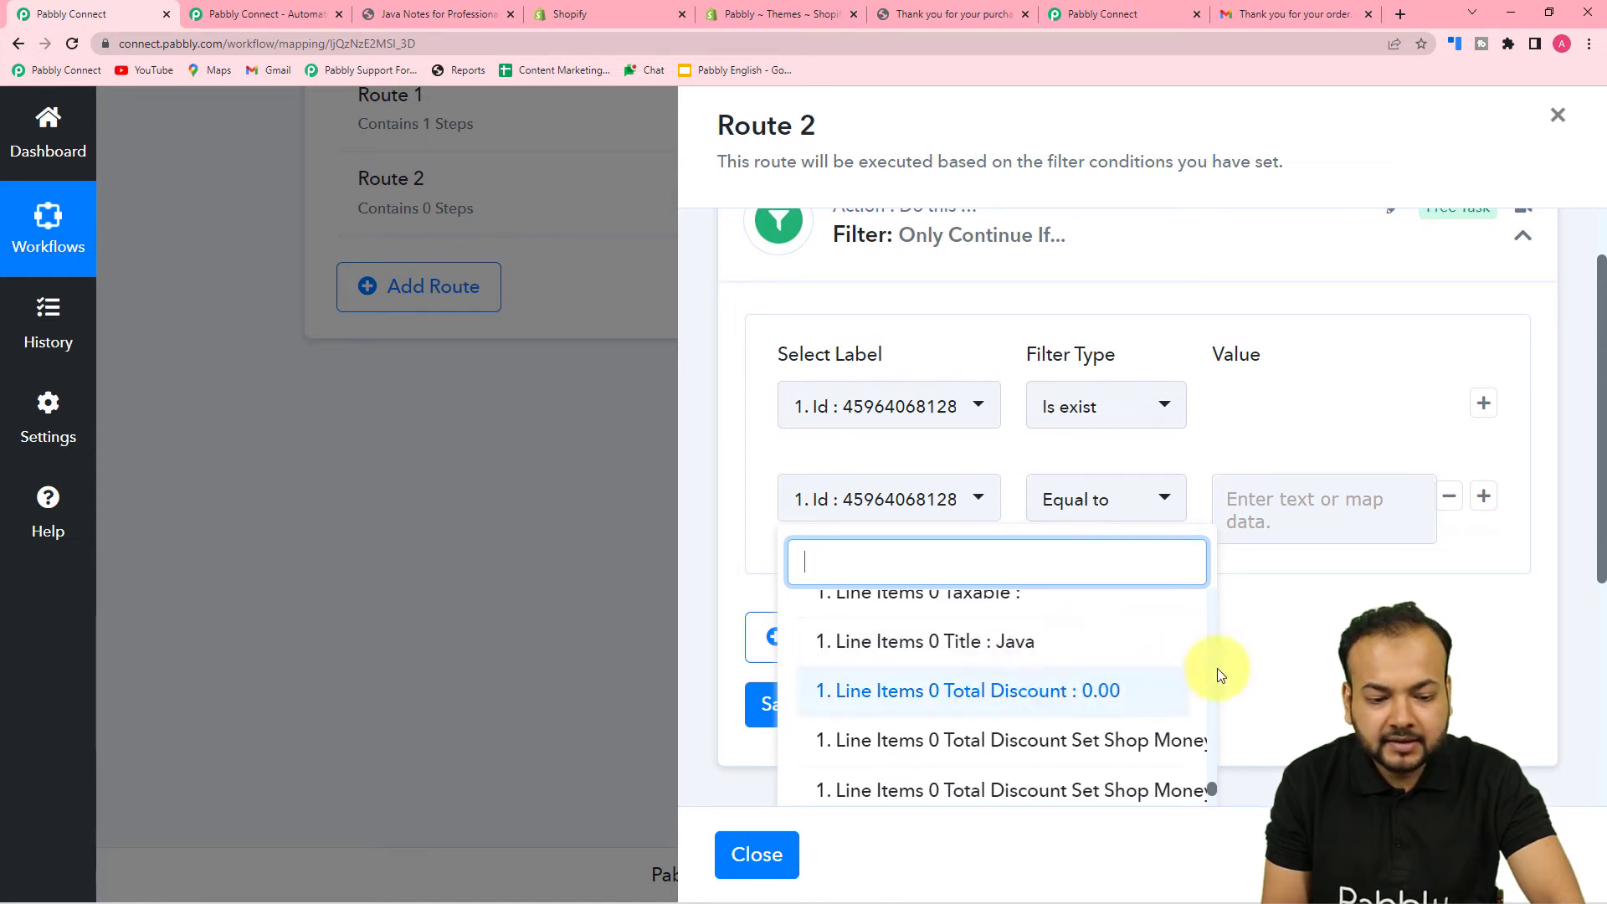
pyautogui.click(962, 641)
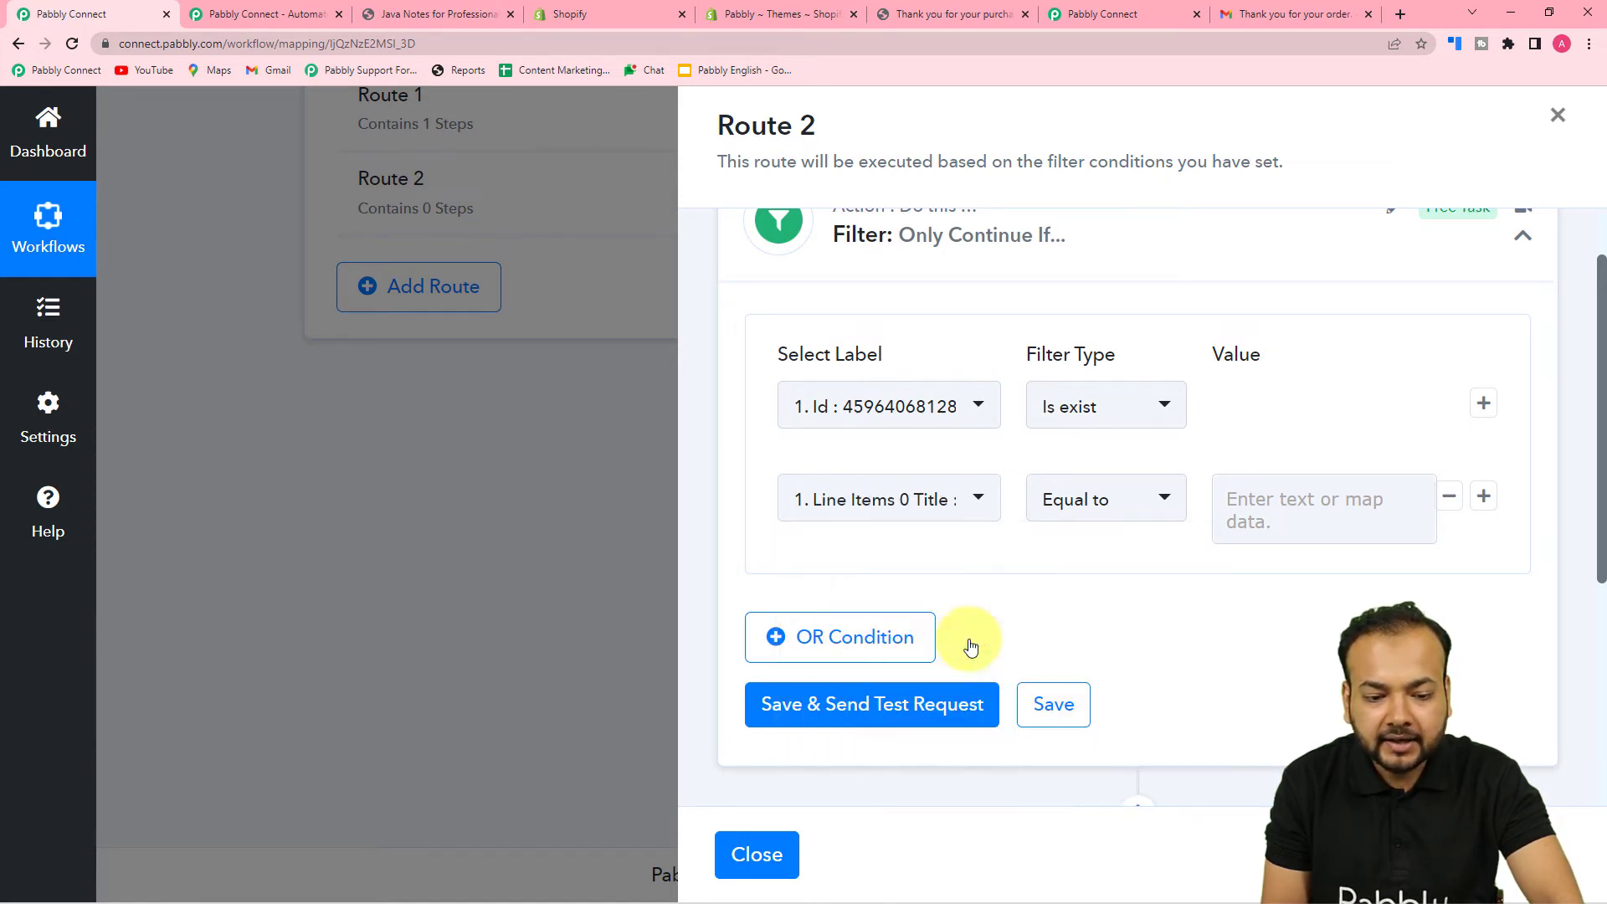
pyautogui.click(1110, 508)
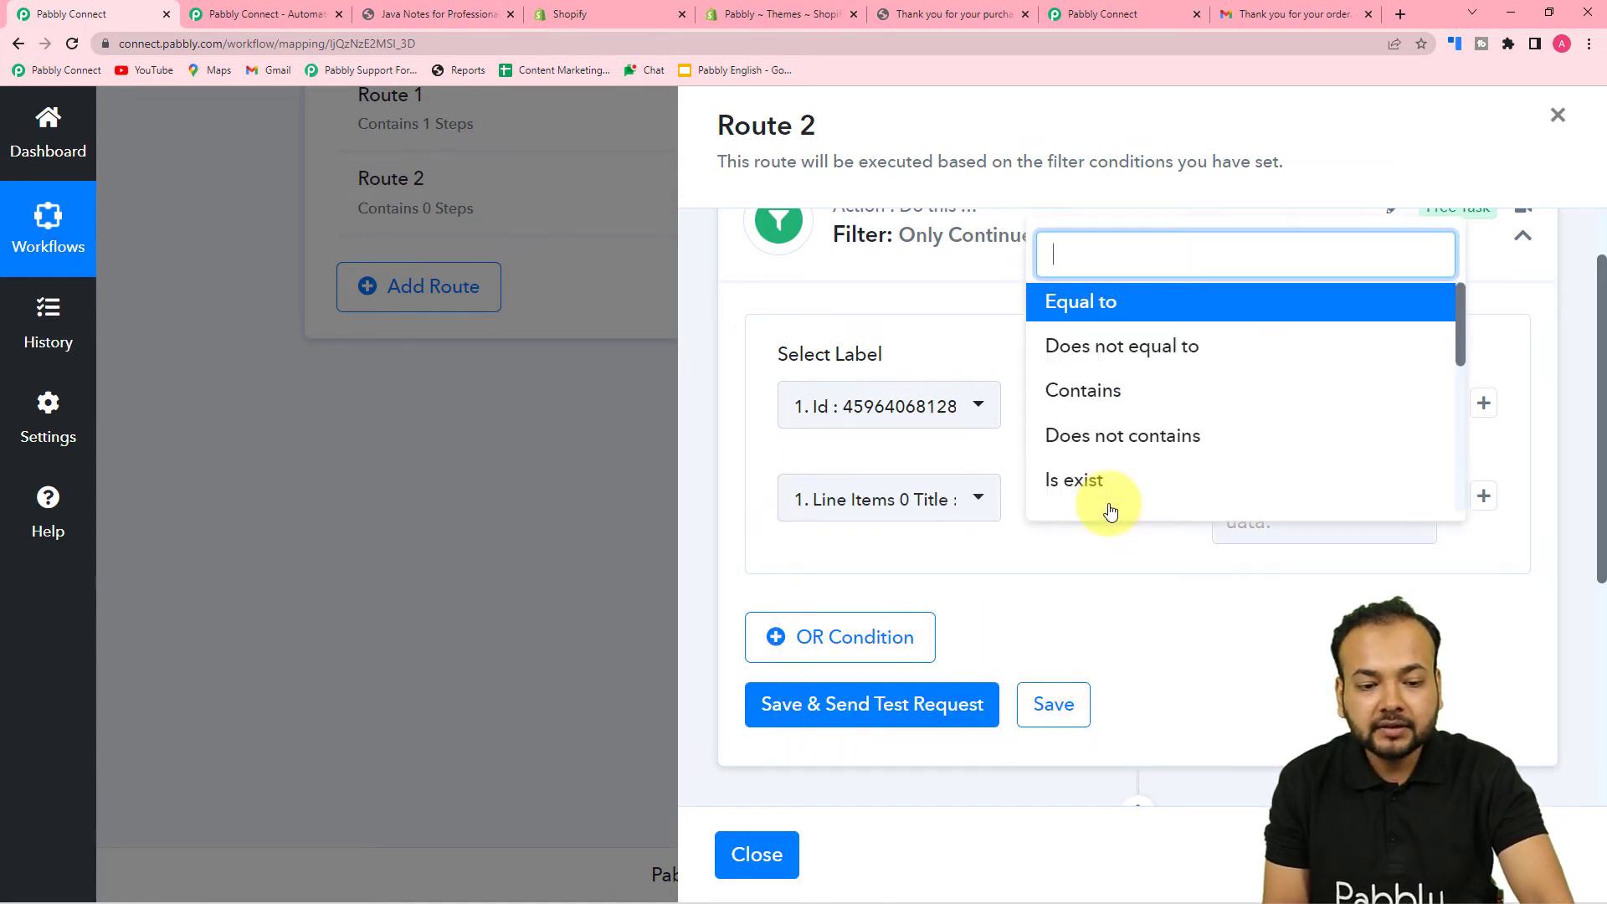
pyautogui.click(1110, 358)
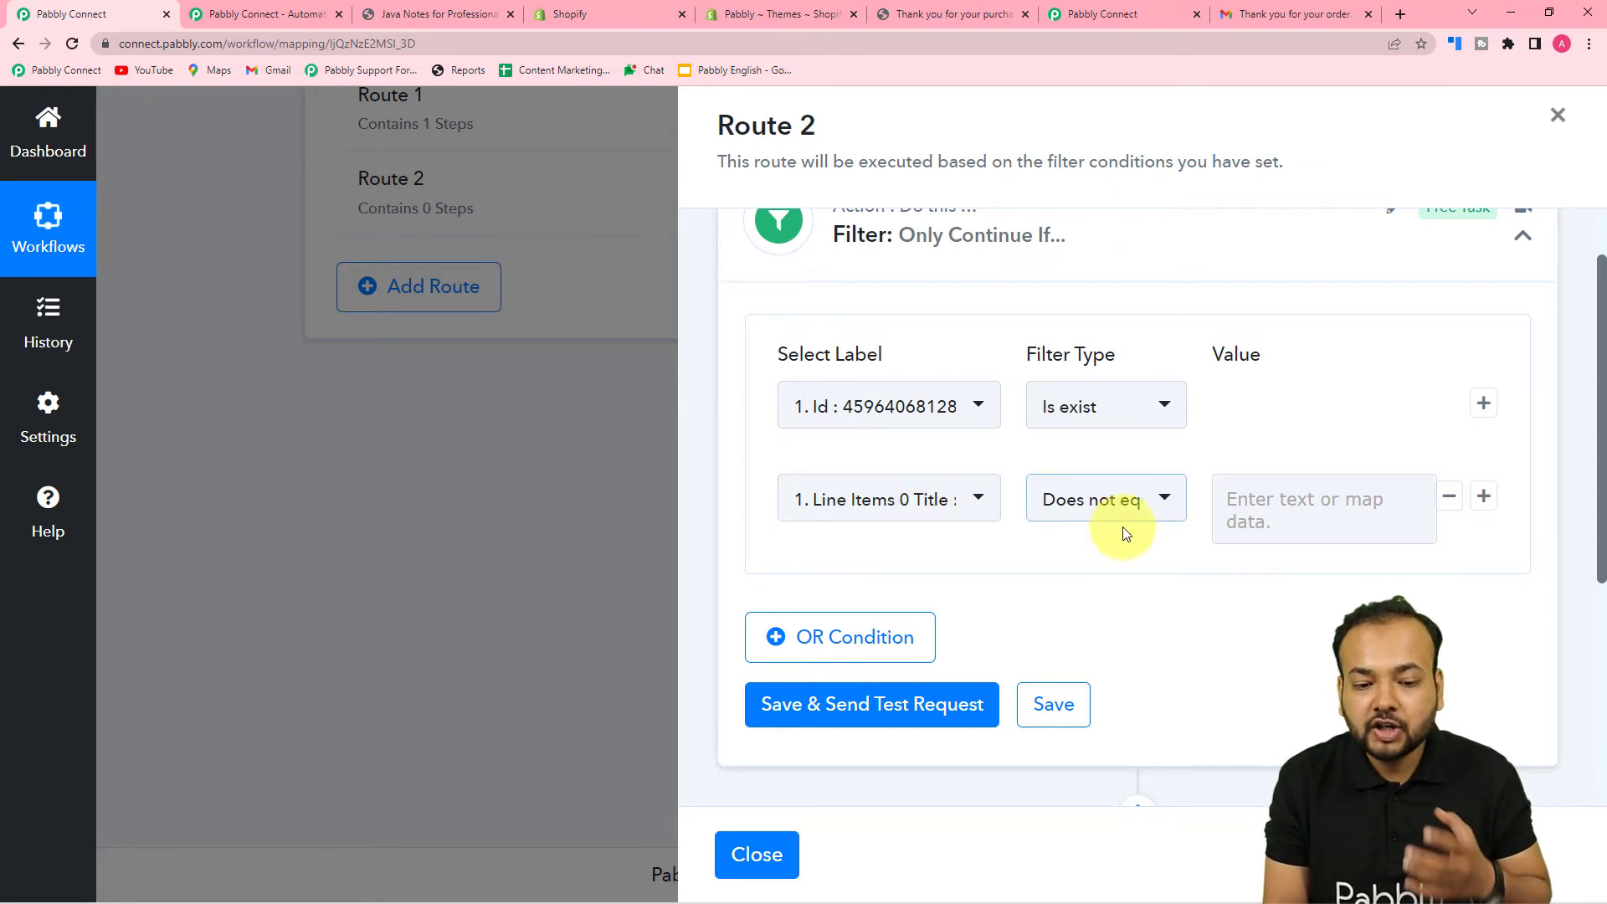
pyautogui.click(1248, 513)
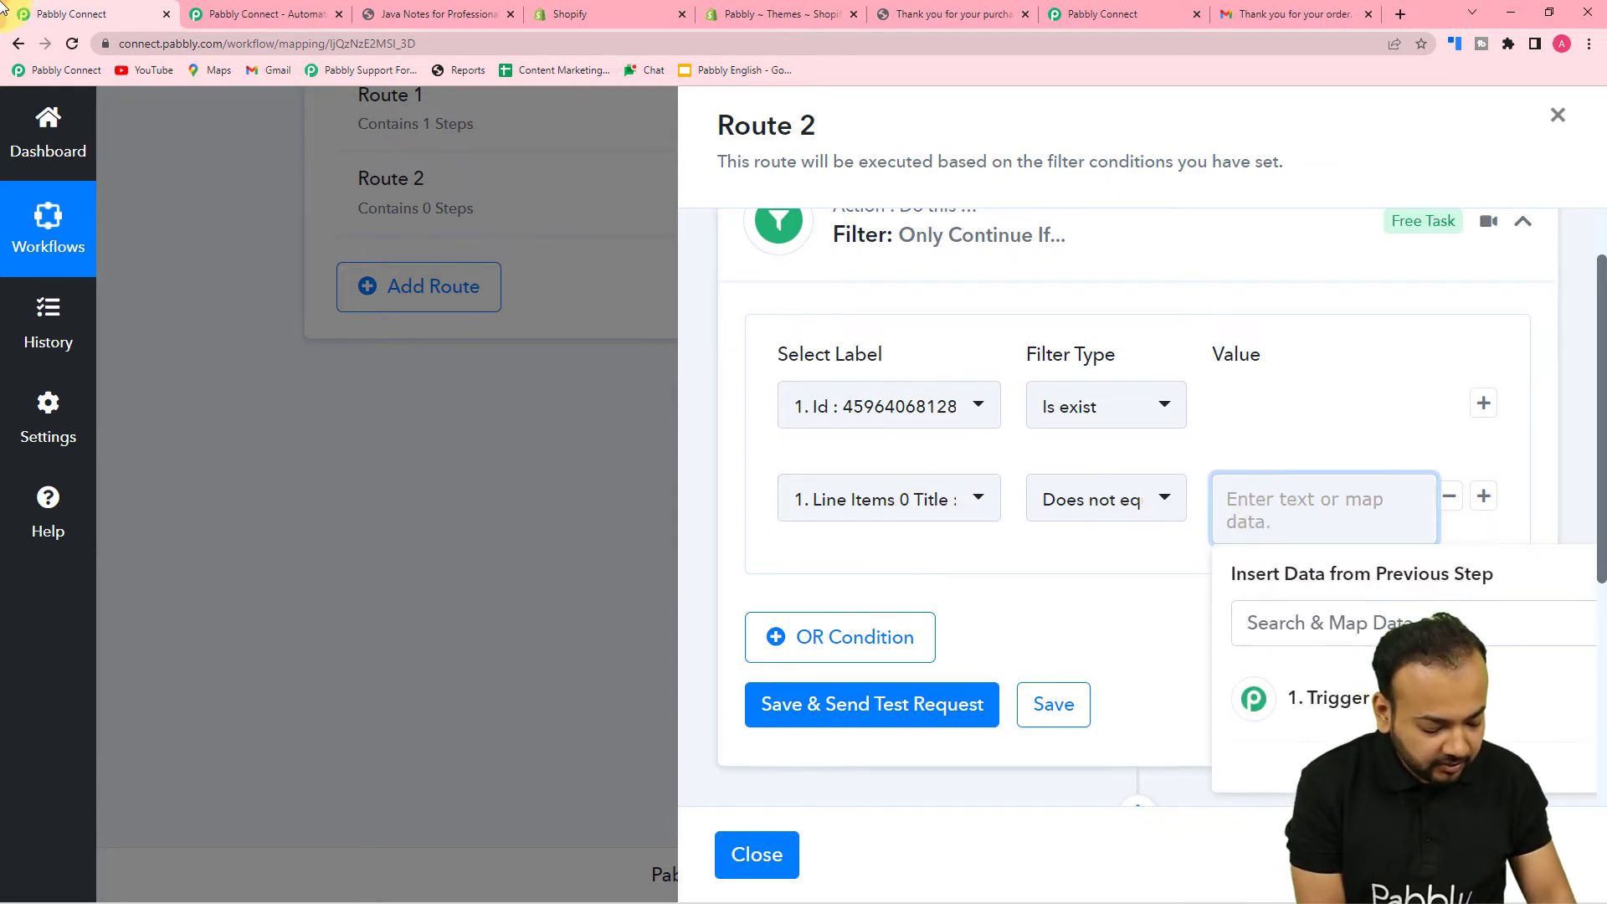
pyautogui.write('Ja')
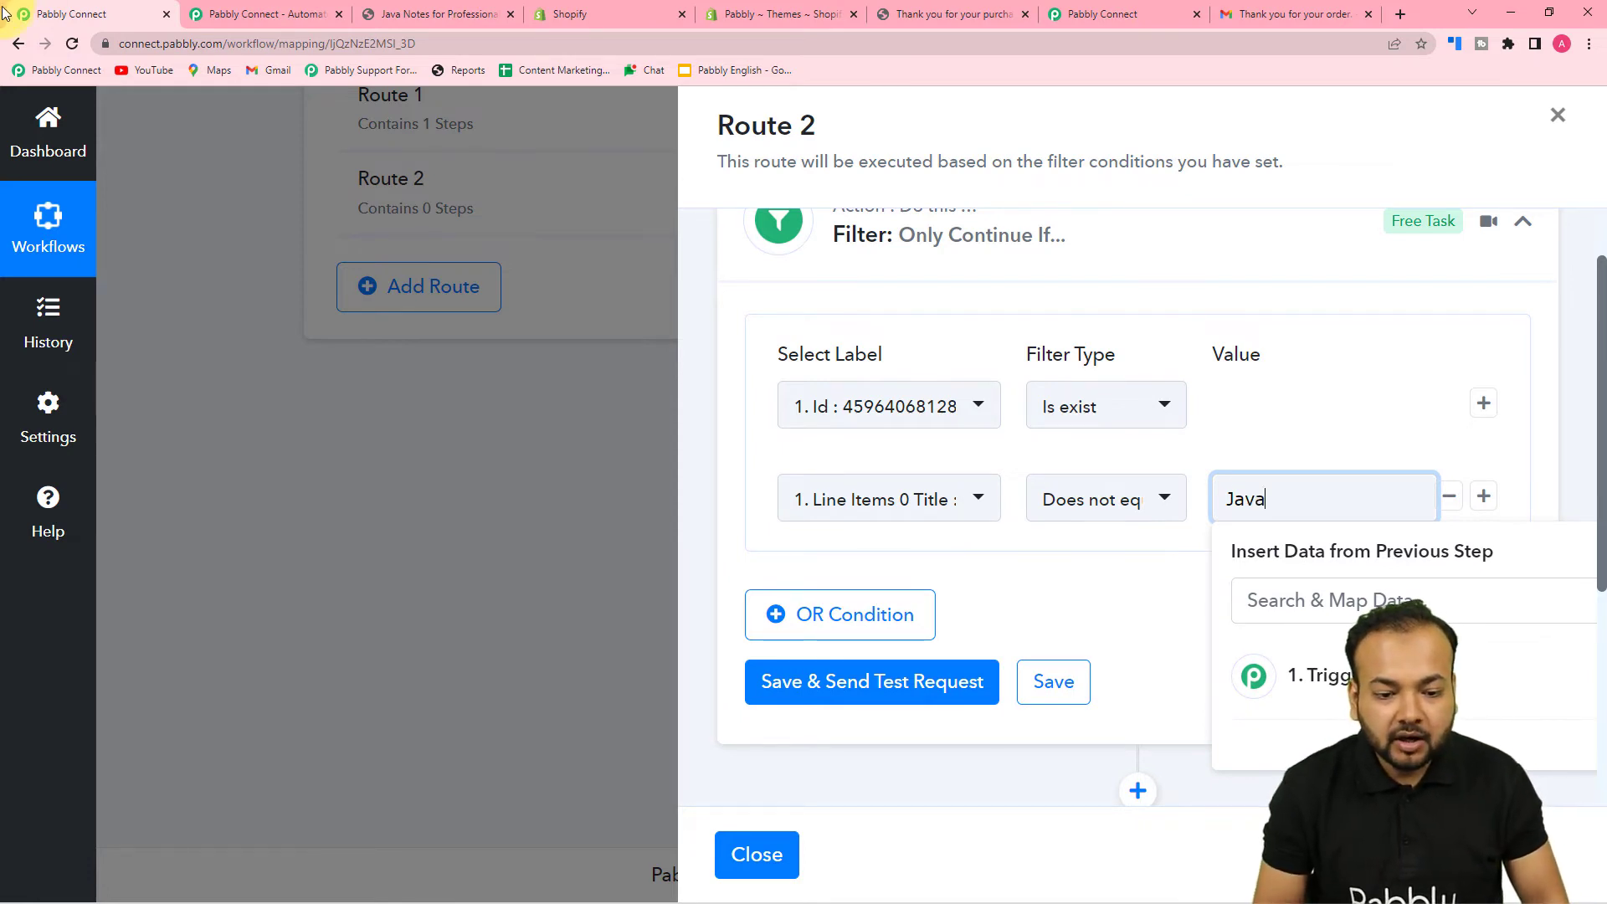
pyautogui.write('va')
pyautogui.click(1056, 581)
pyautogui.scroll(-3, 976, 535)
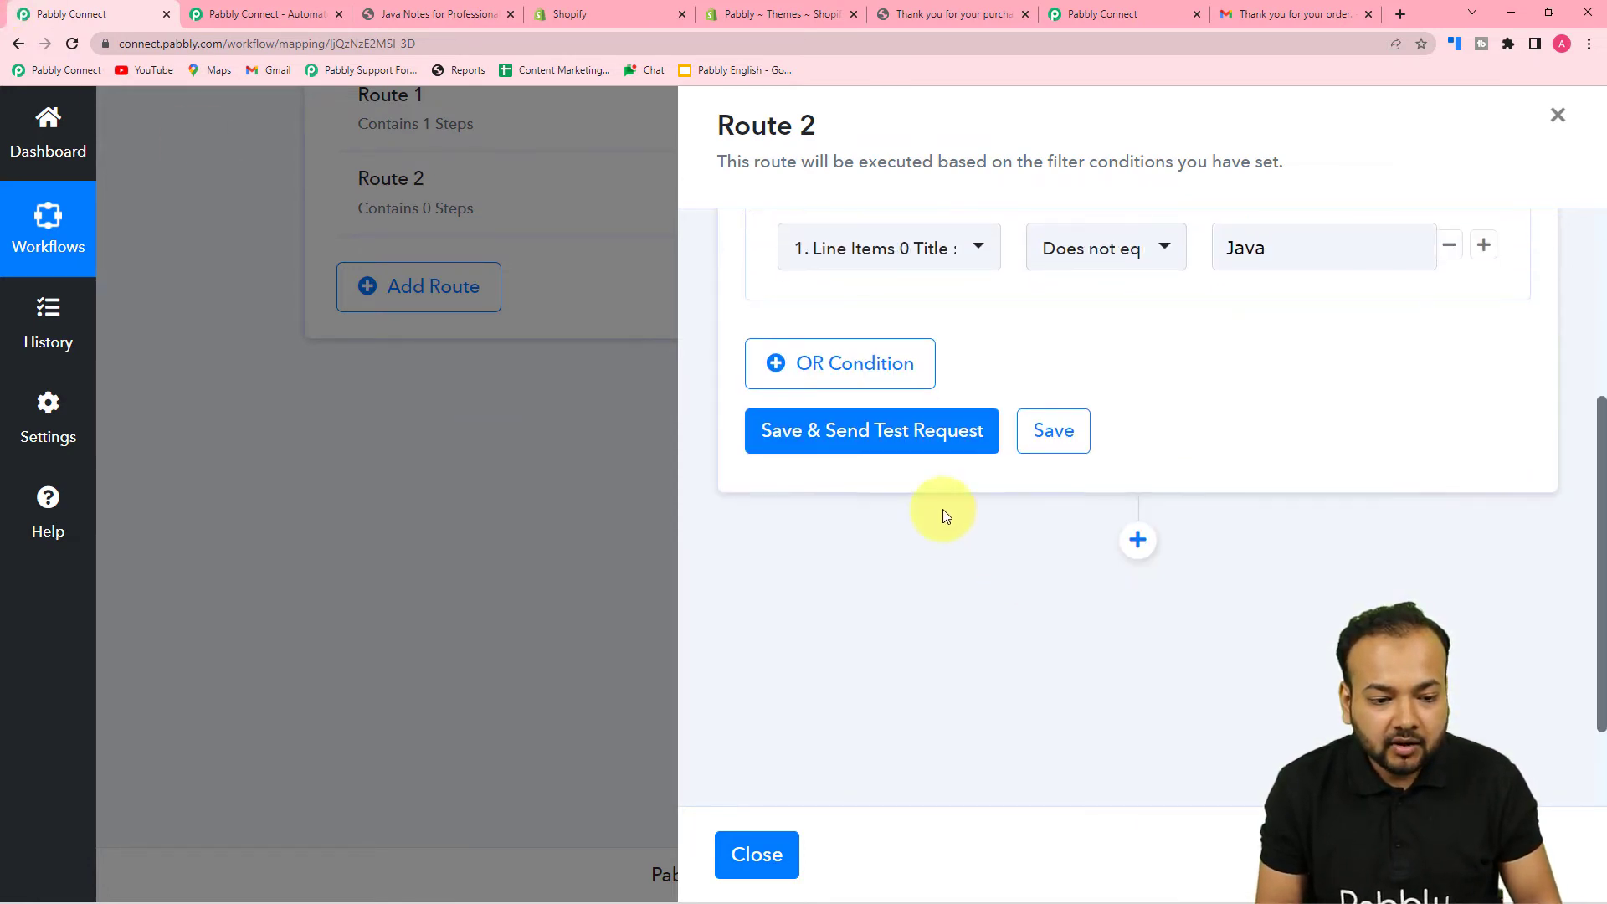
# - Save and test Route 2's filter, which returns Condition is false, and add a new action step
pyautogui.click(871, 445)
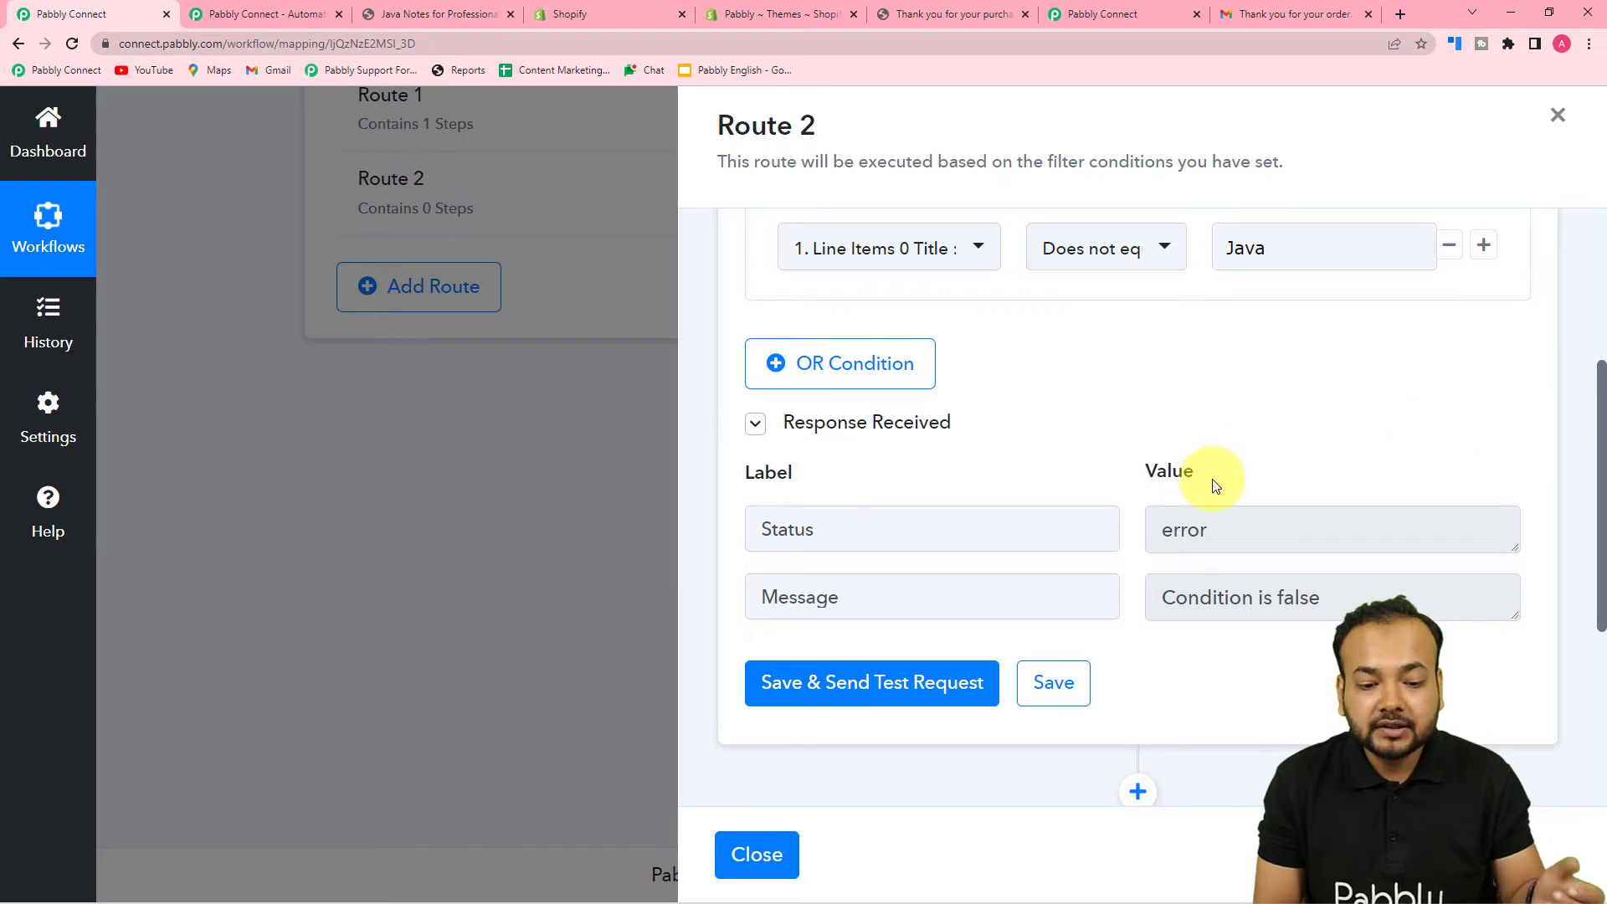
pyautogui.scroll(-2, 1172, 544)
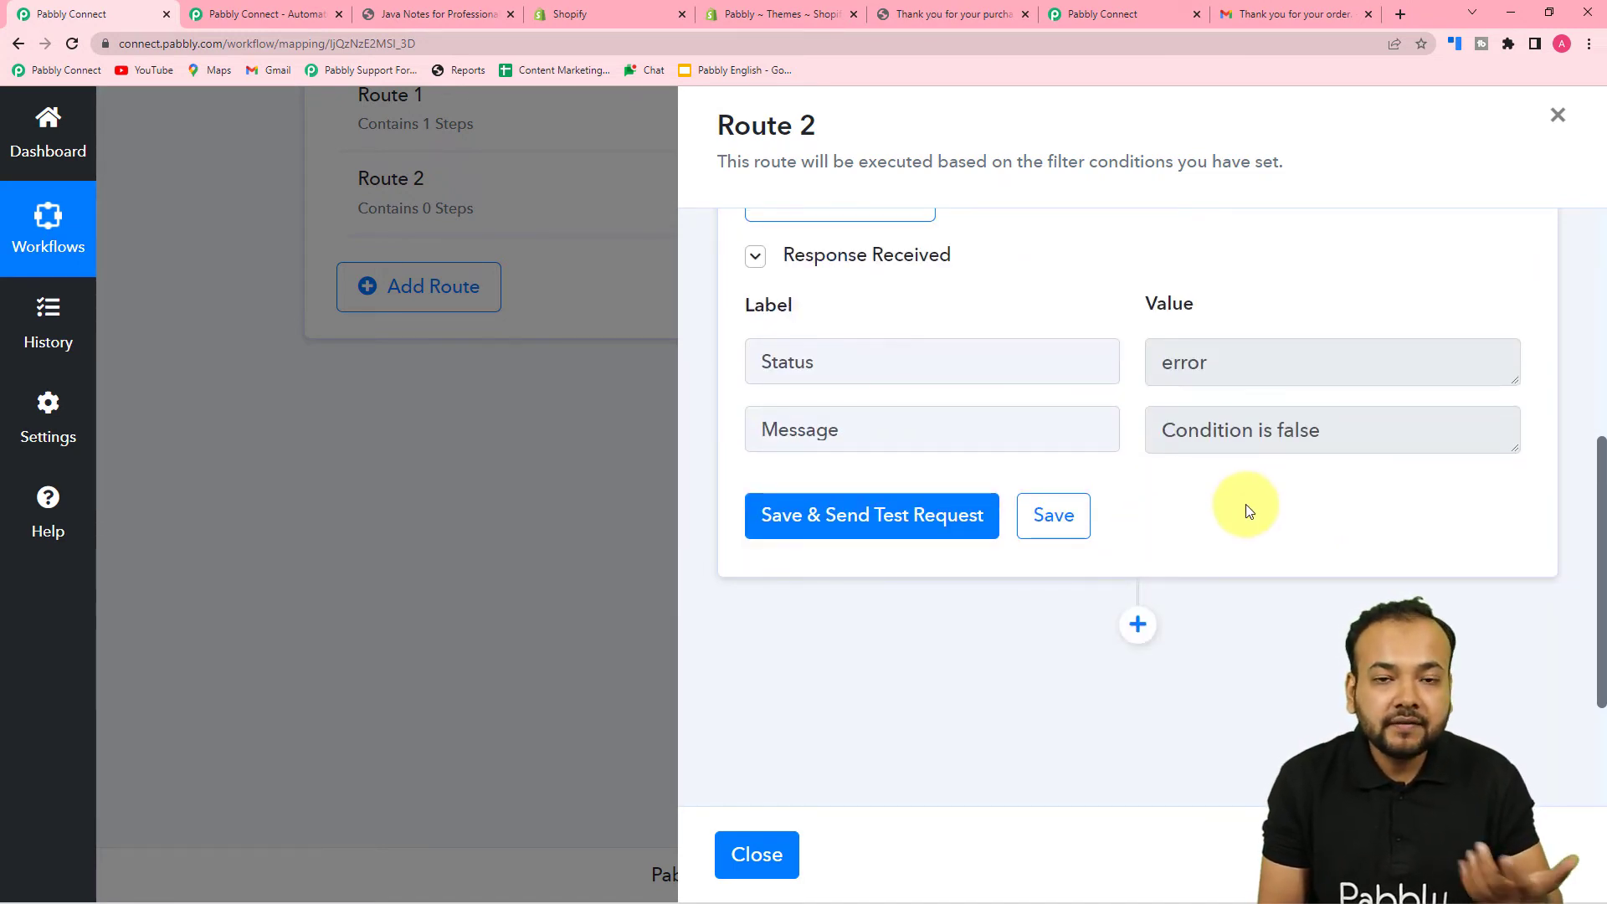
pyautogui.click(1135, 624)
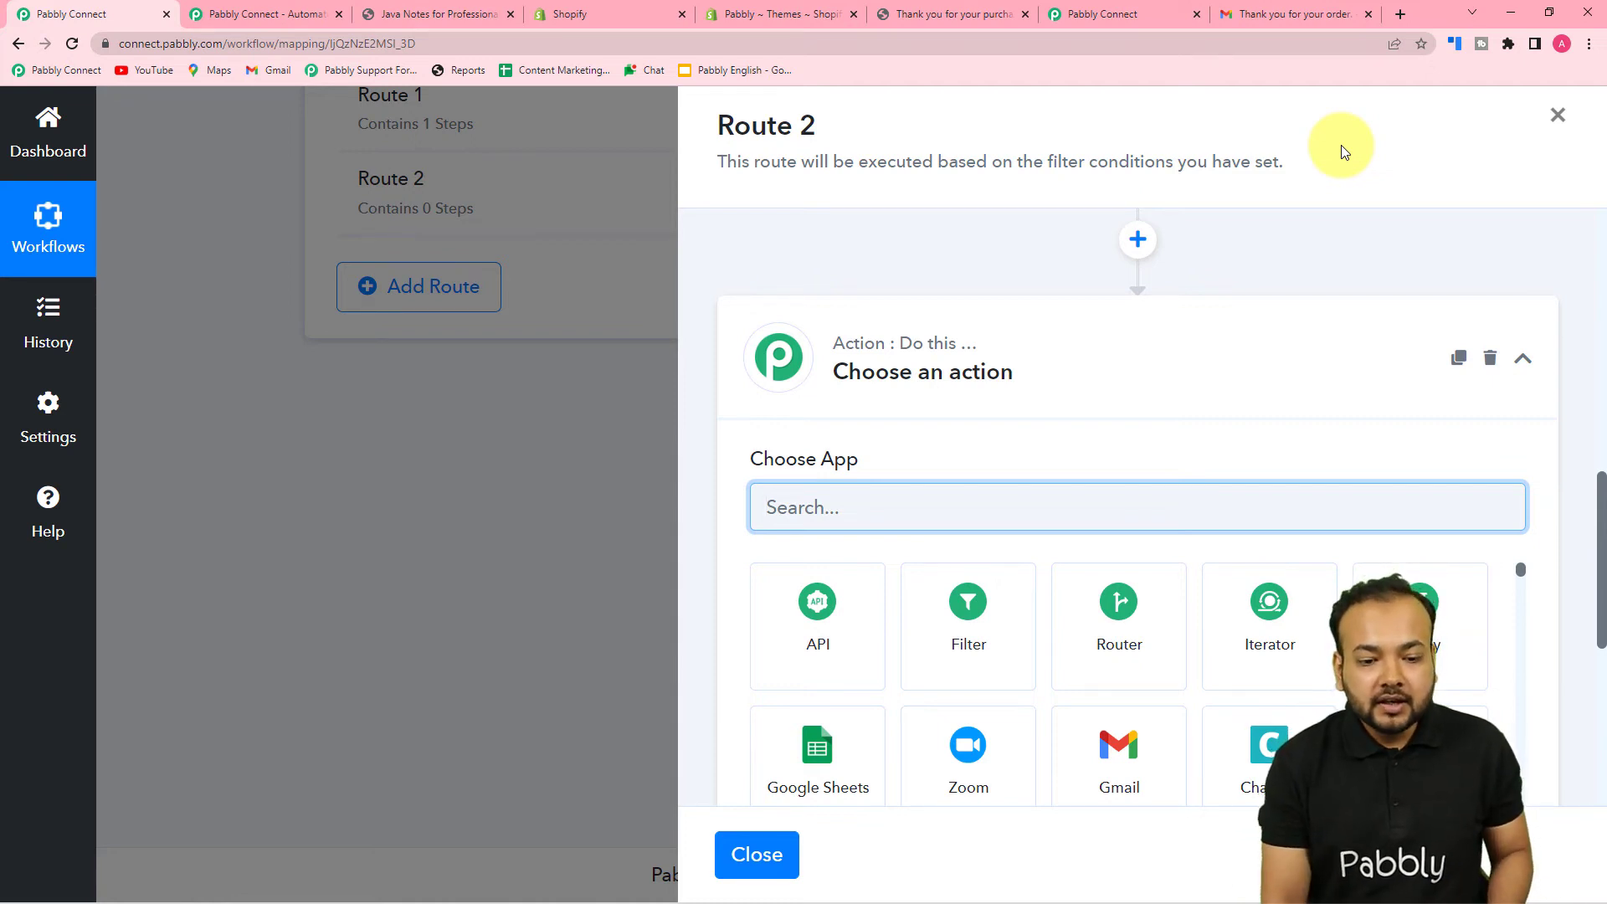
# - Set Route 2's new step to Date/Time Formatter by Pabbly with the Modify Current Date event
pyautogui.scroll(-2, 1282, 343)
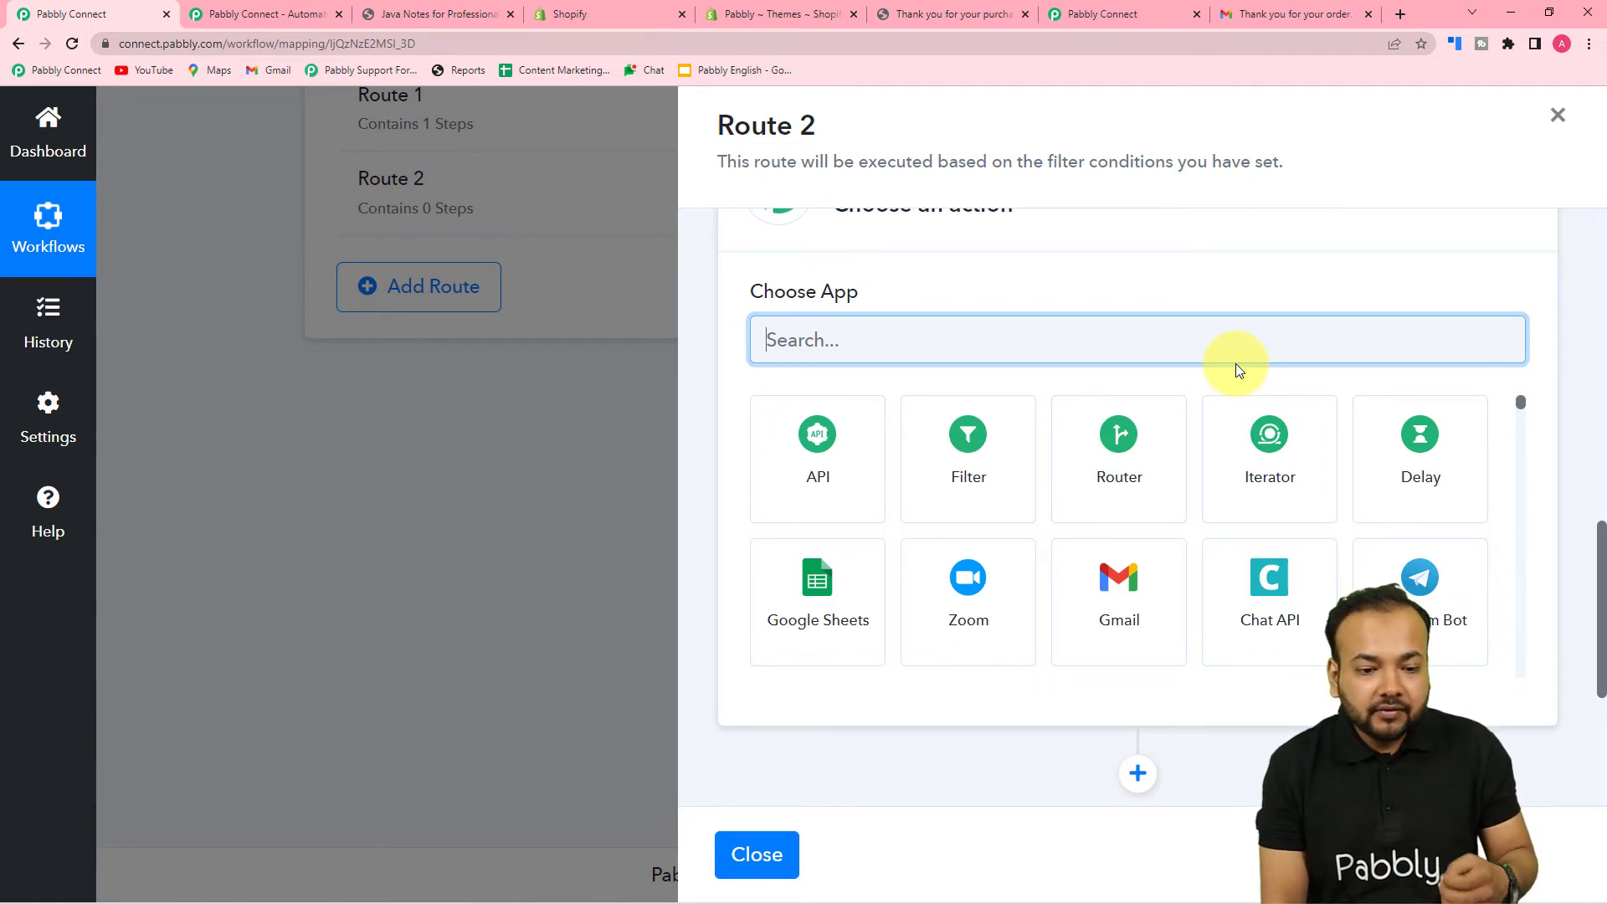
pyautogui.scroll(2, 1235, 363)
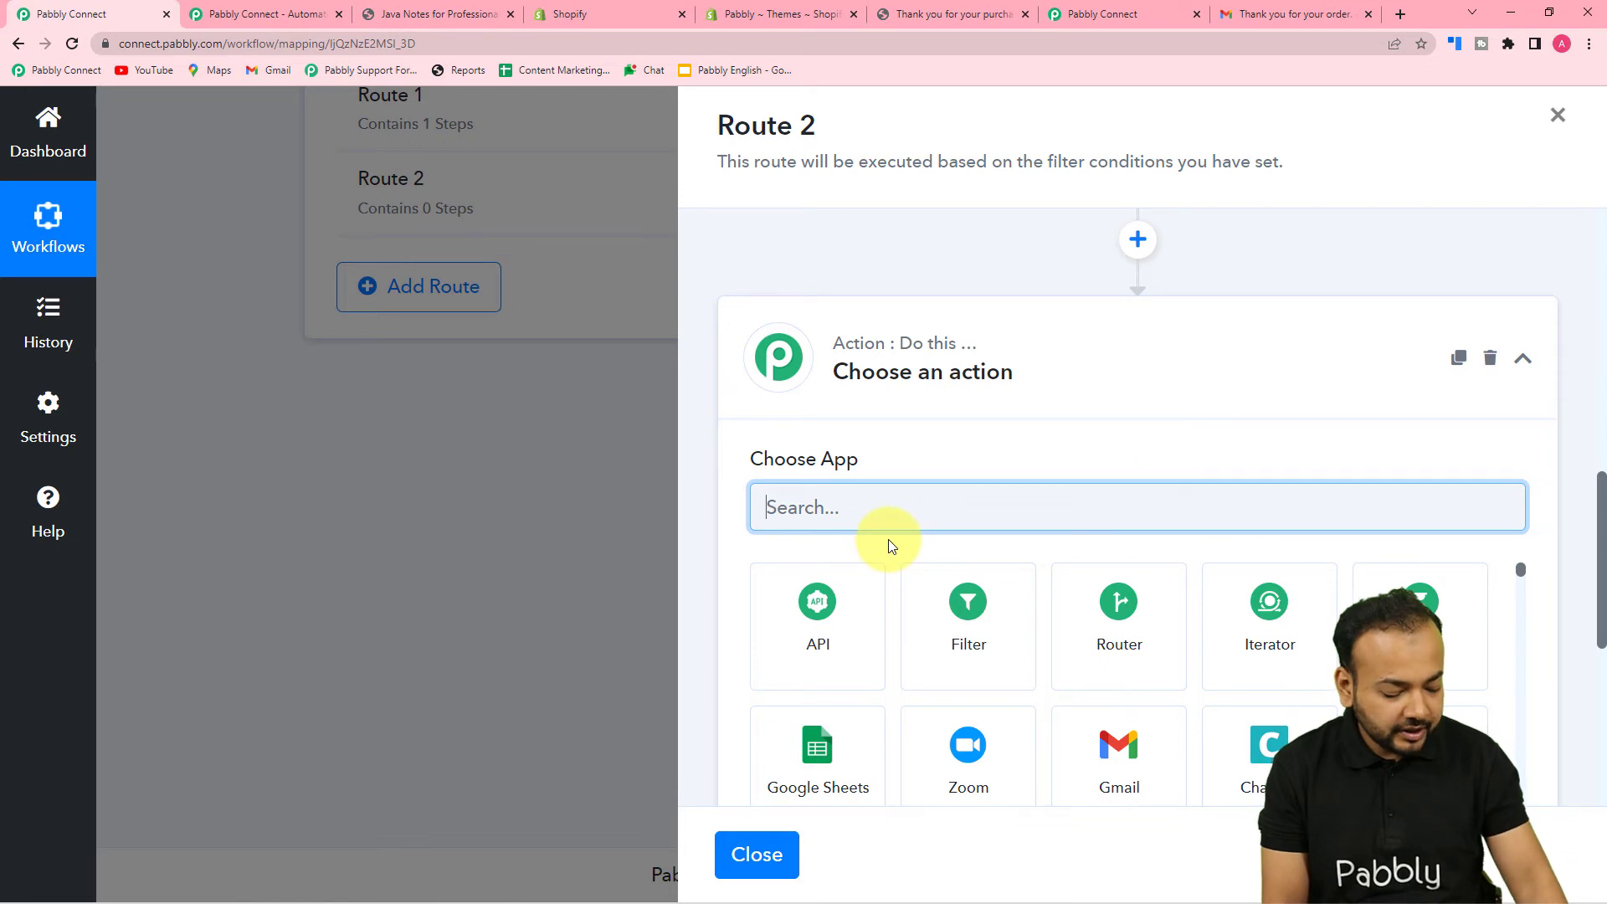
pyautogui.write('dat')
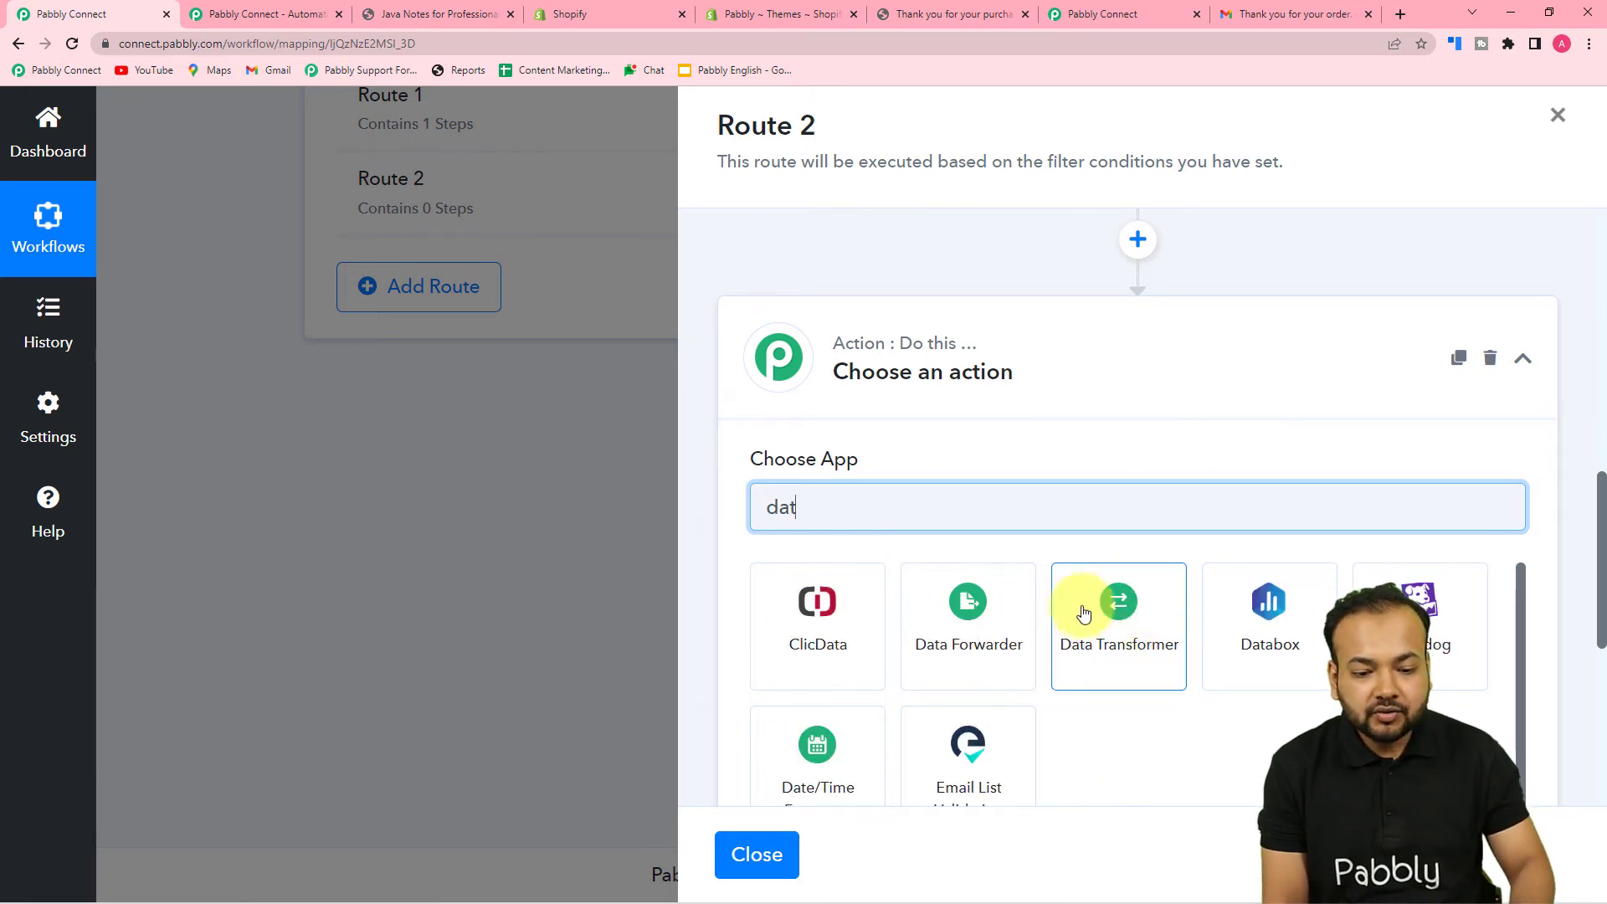
pyautogui.click(818, 744)
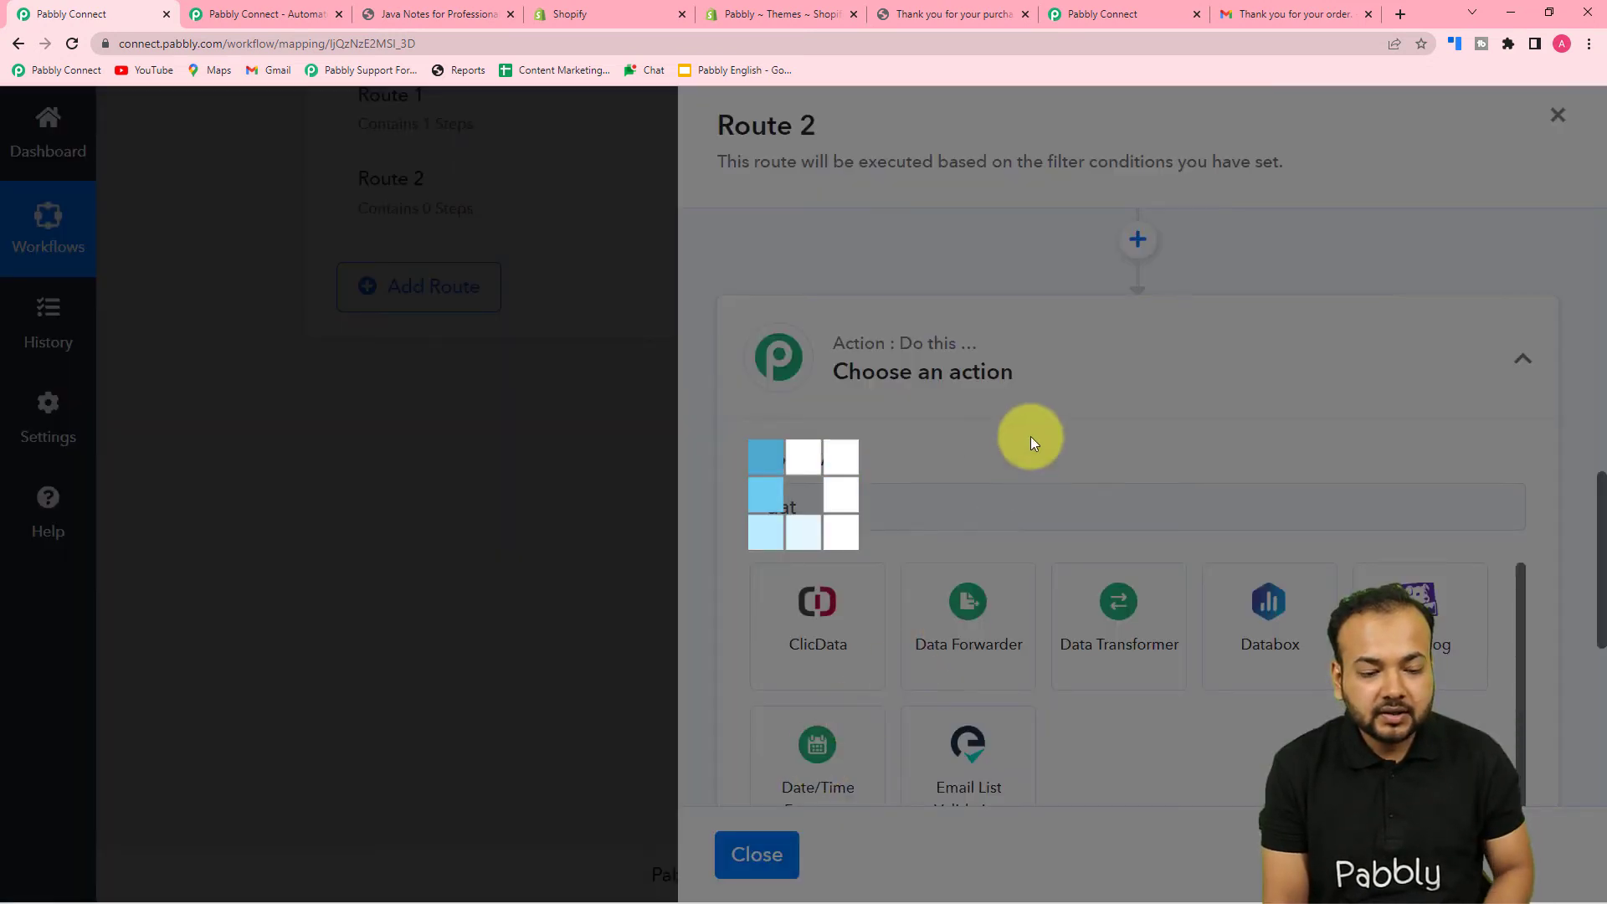
pyautogui.scroll(-3, 1037, 423)
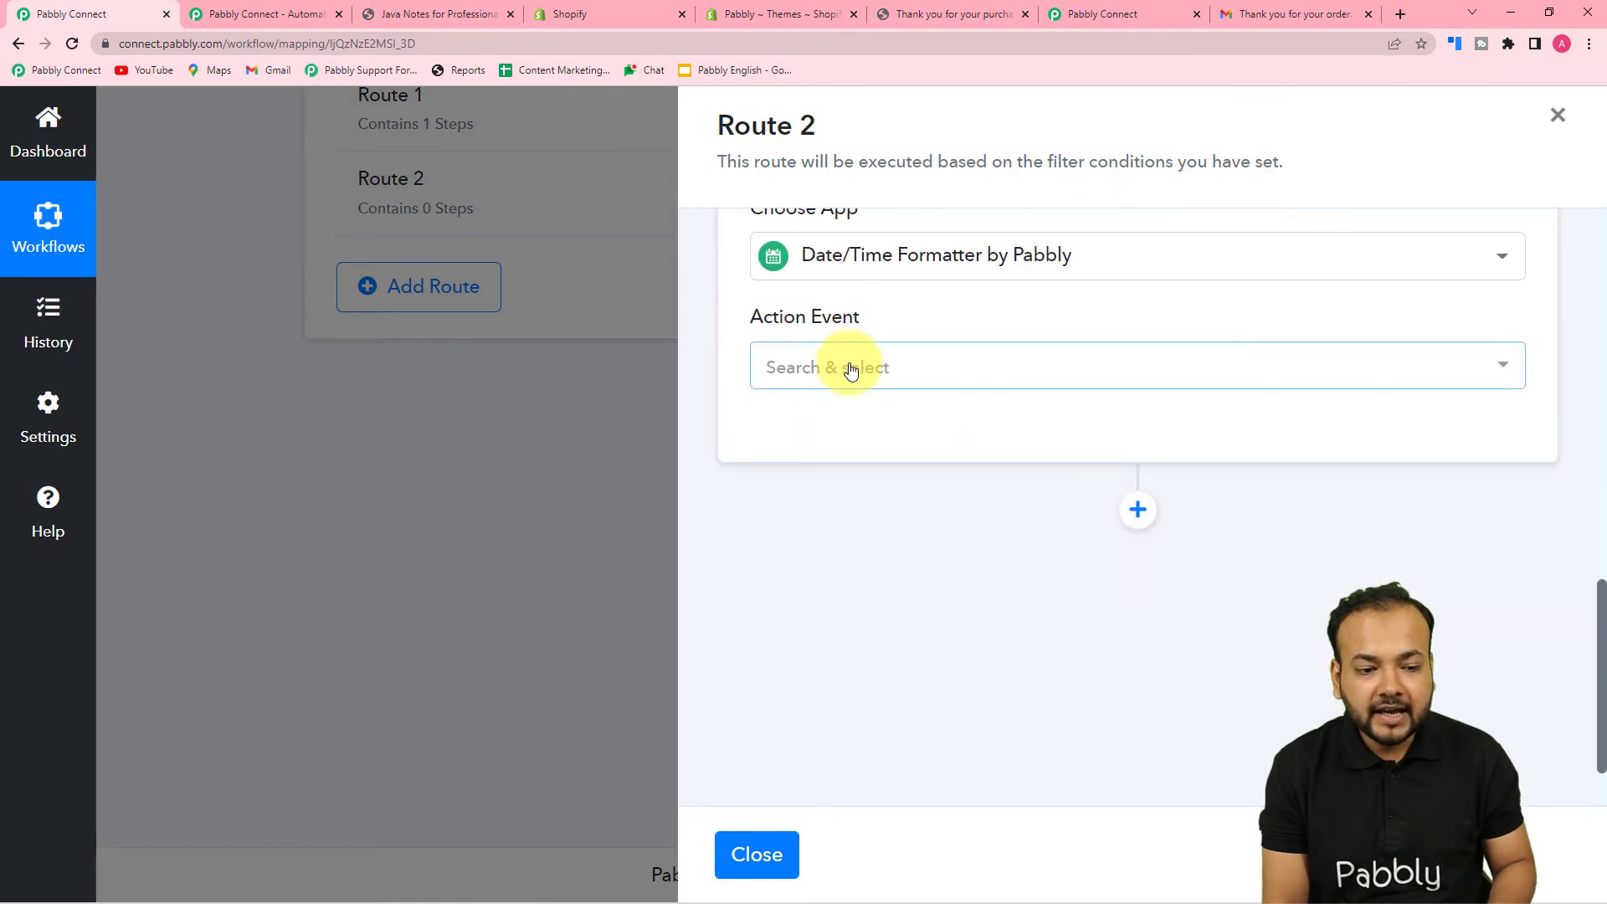
pyautogui.click(850, 366)
pyautogui.scroll(-2, 834, 563)
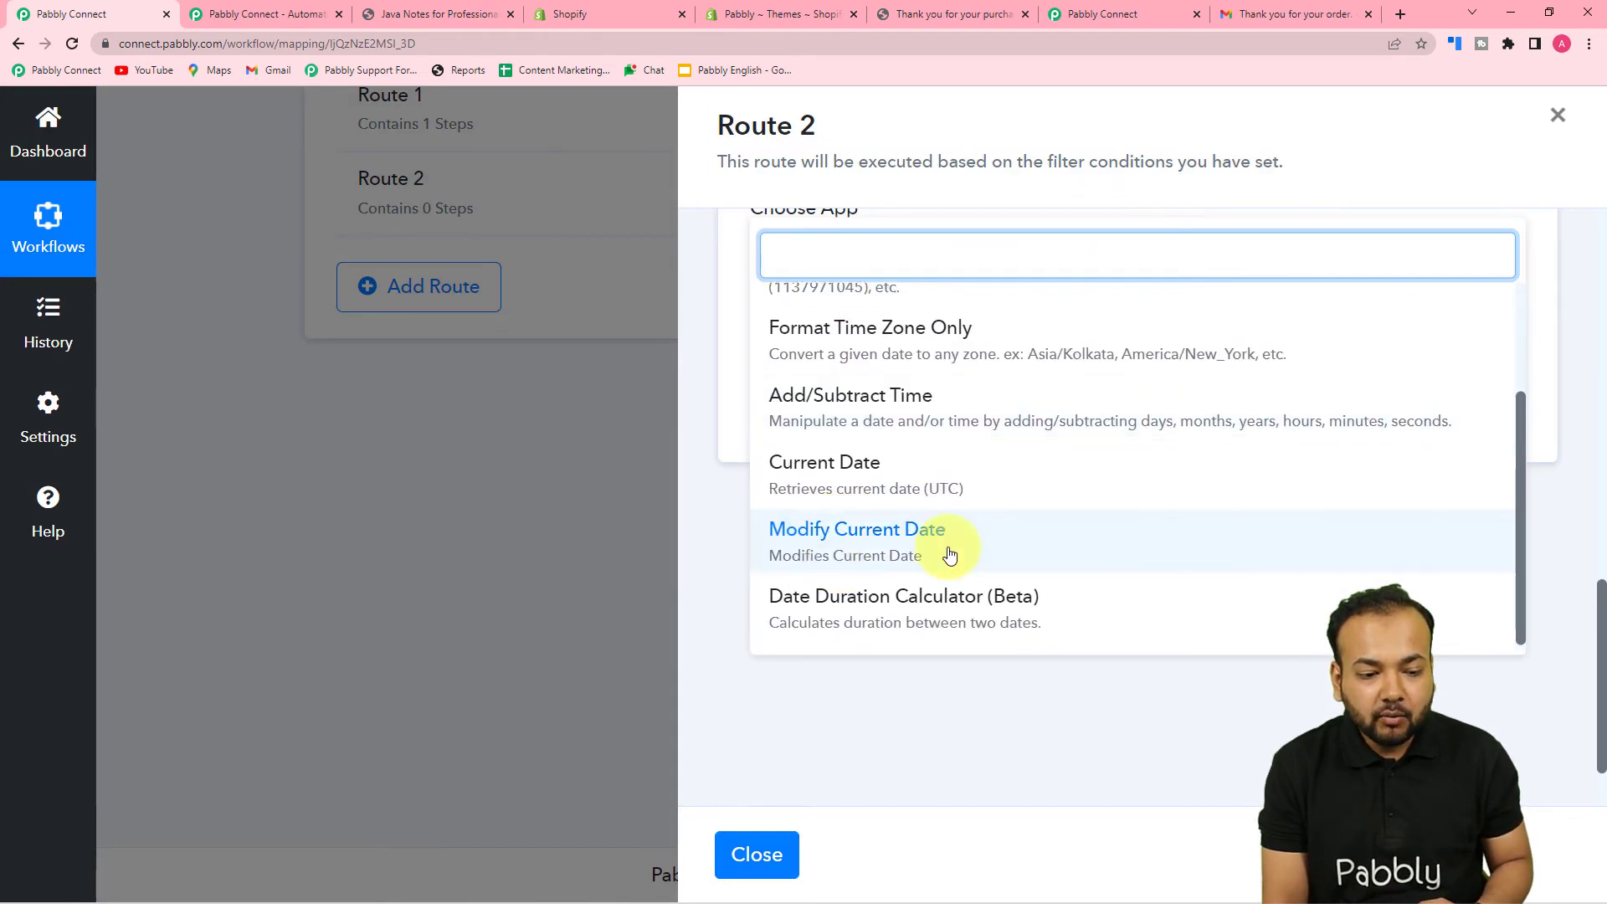
pyautogui.click(889, 531)
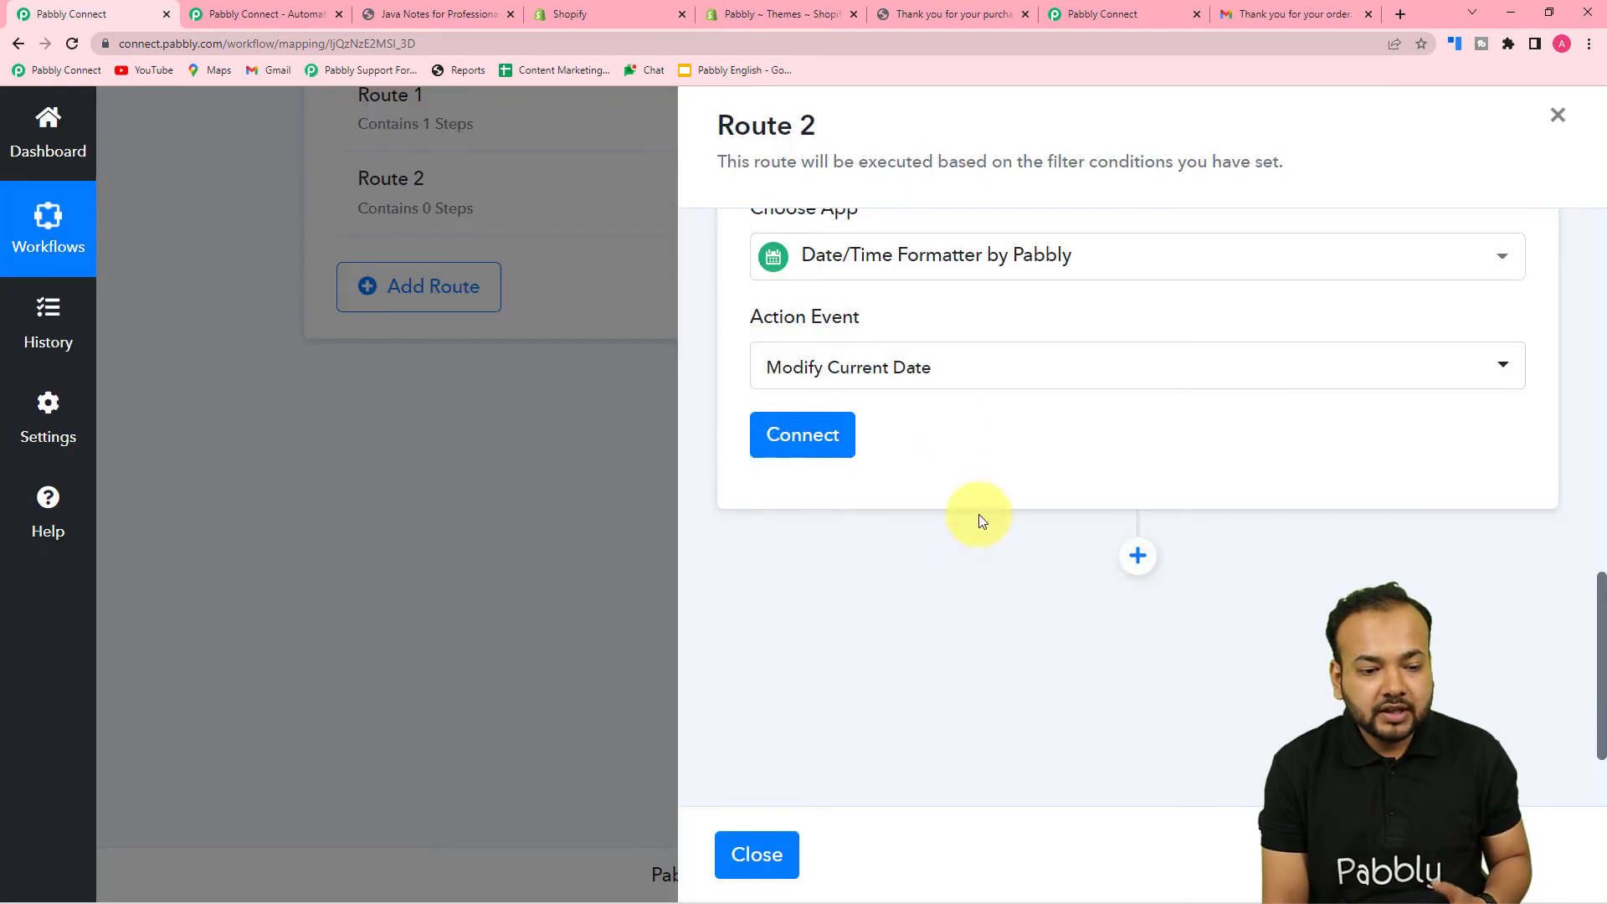
# - Connect the date step and set DD-MM-YYYY format with the Asia/Kolkata time zone
pyautogui.scroll(2, 986, 457)
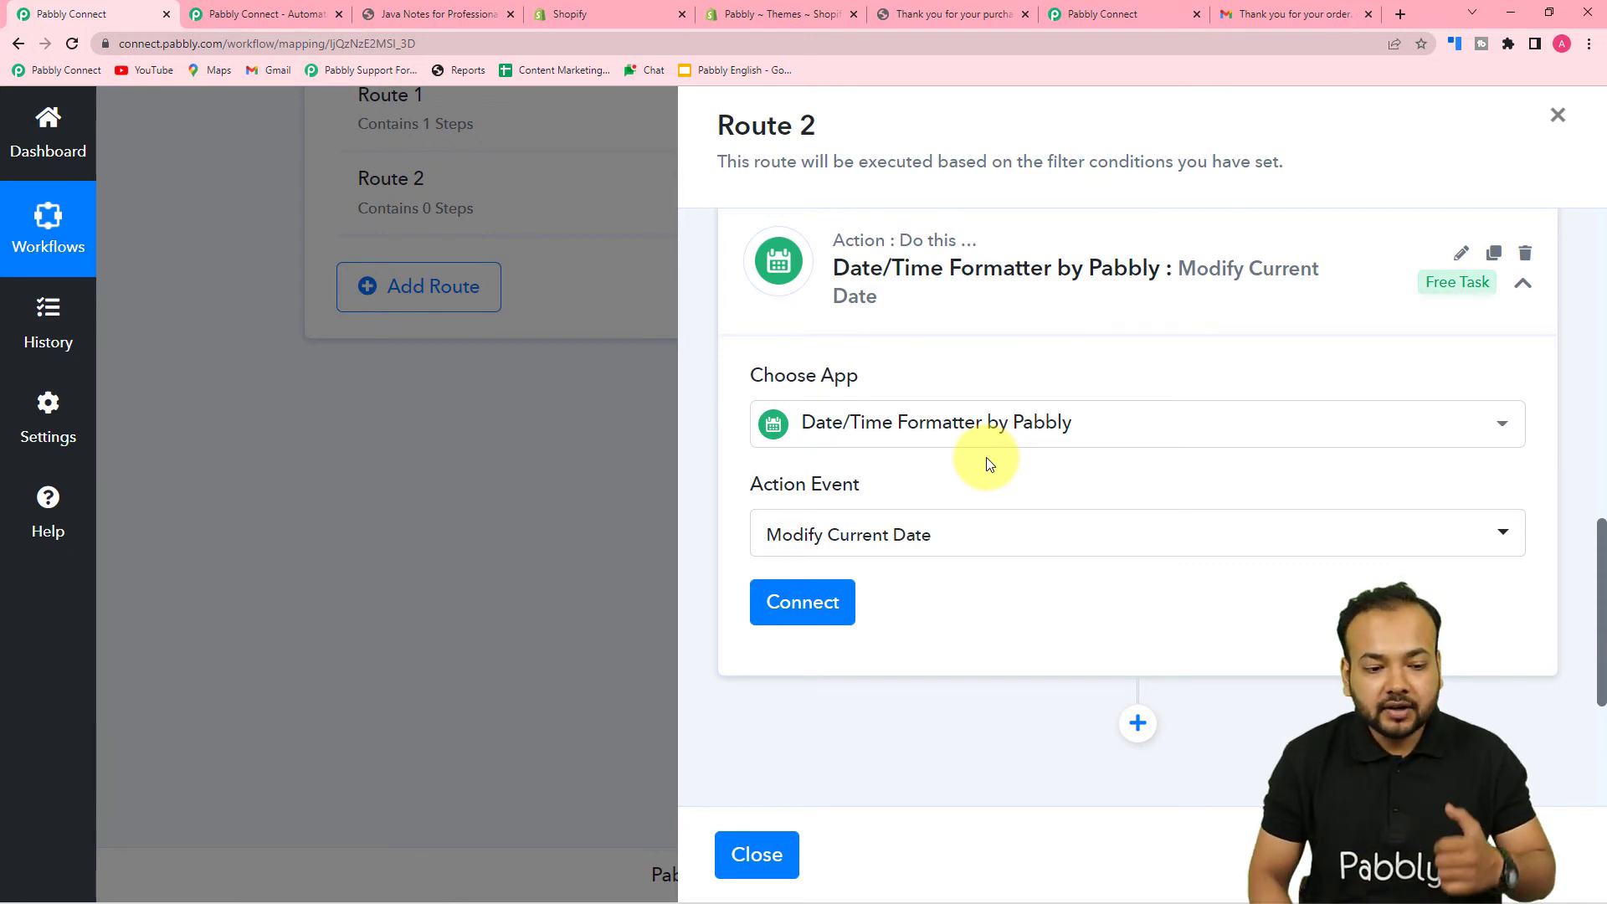
pyautogui.click(818, 603)
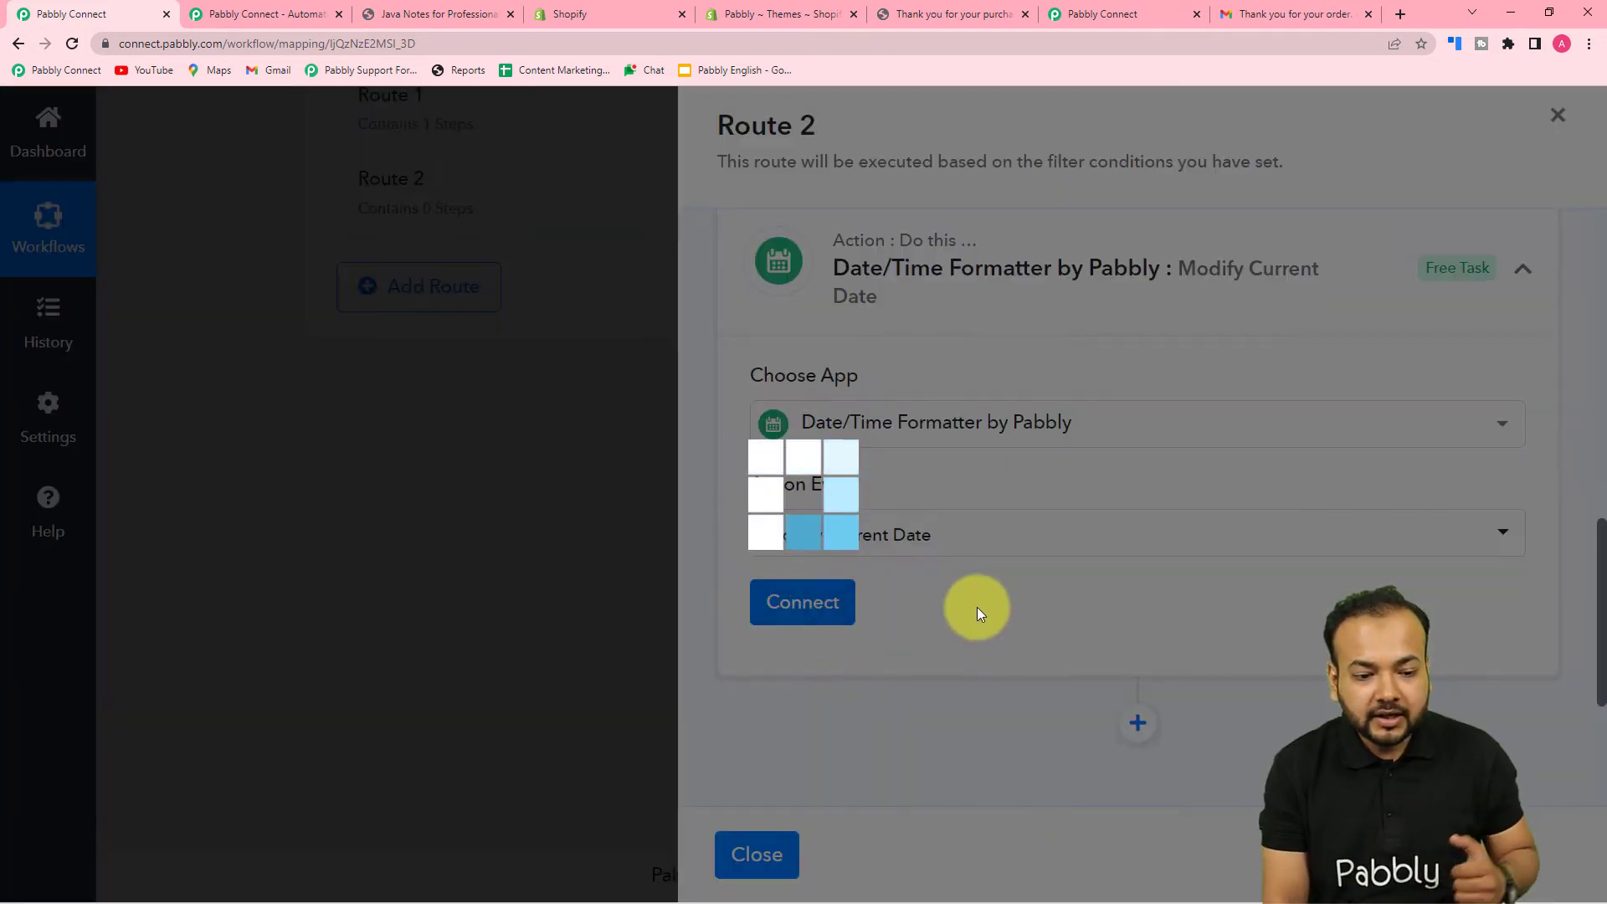
pyautogui.scroll(-4, 977, 606)
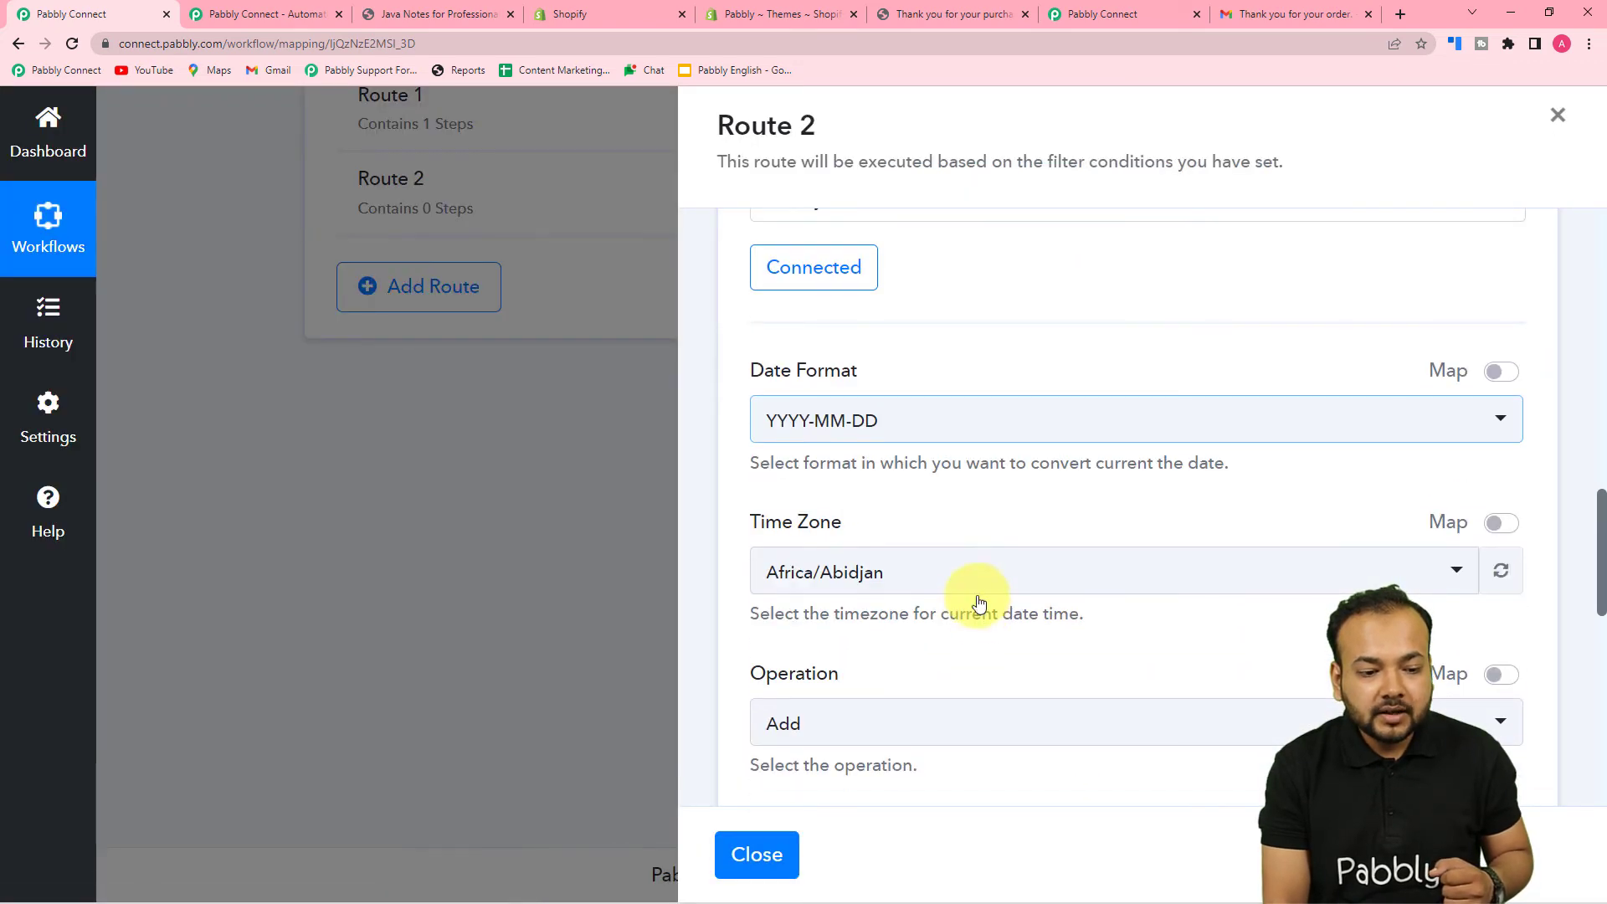
pyautogui.click(849, 431)
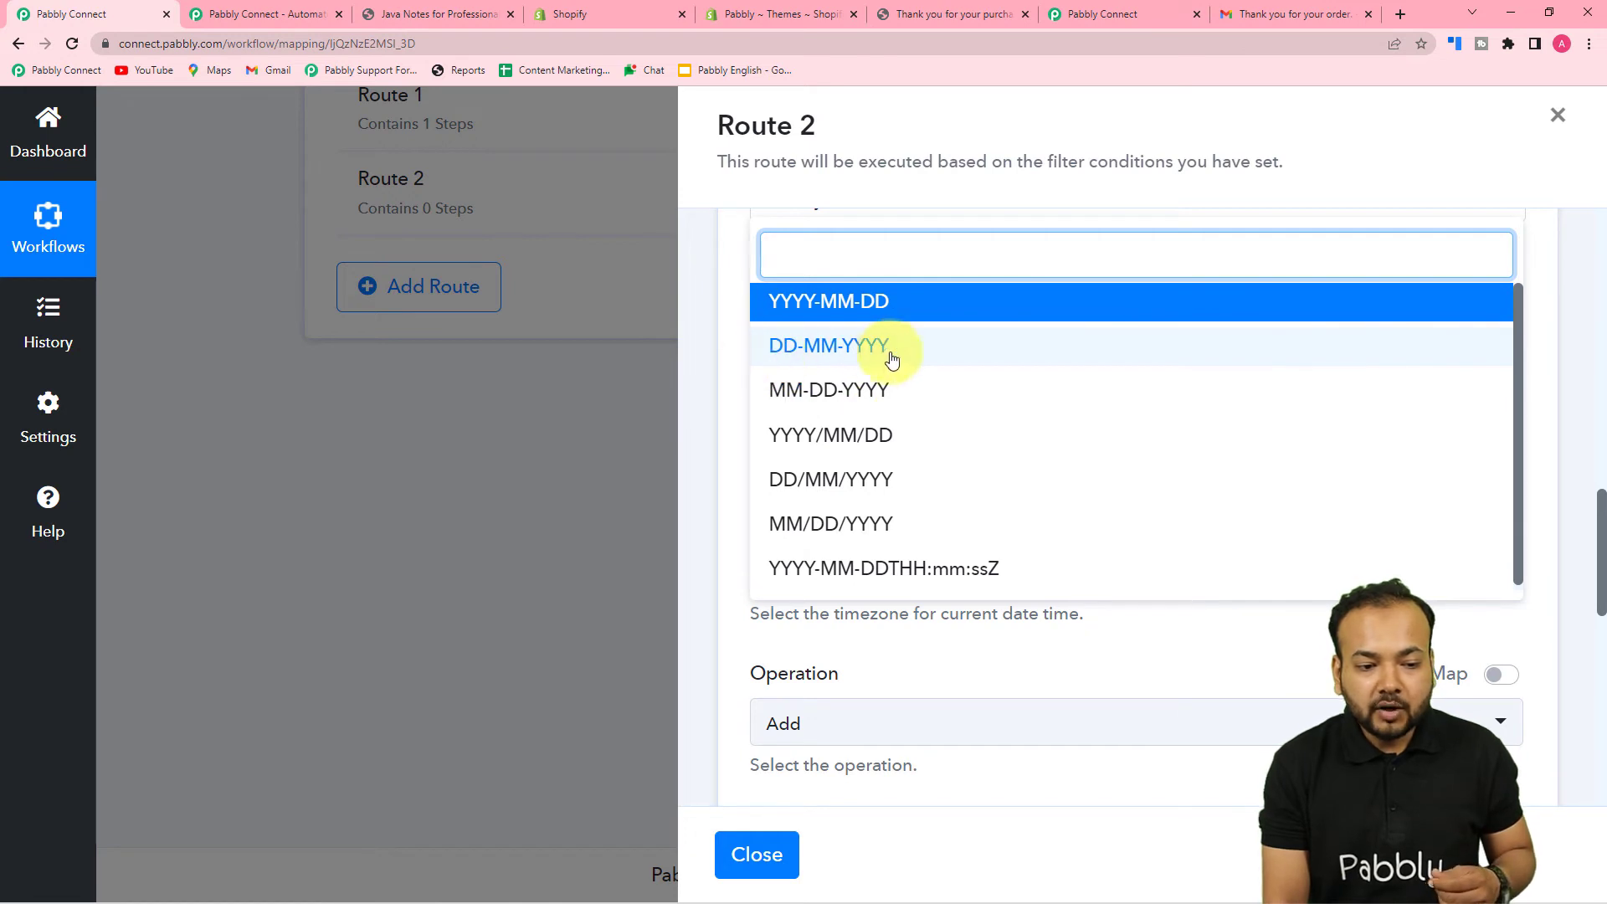
pyautogui.click(796, 357)
pyautogui.scroll(-3, 879, 460)
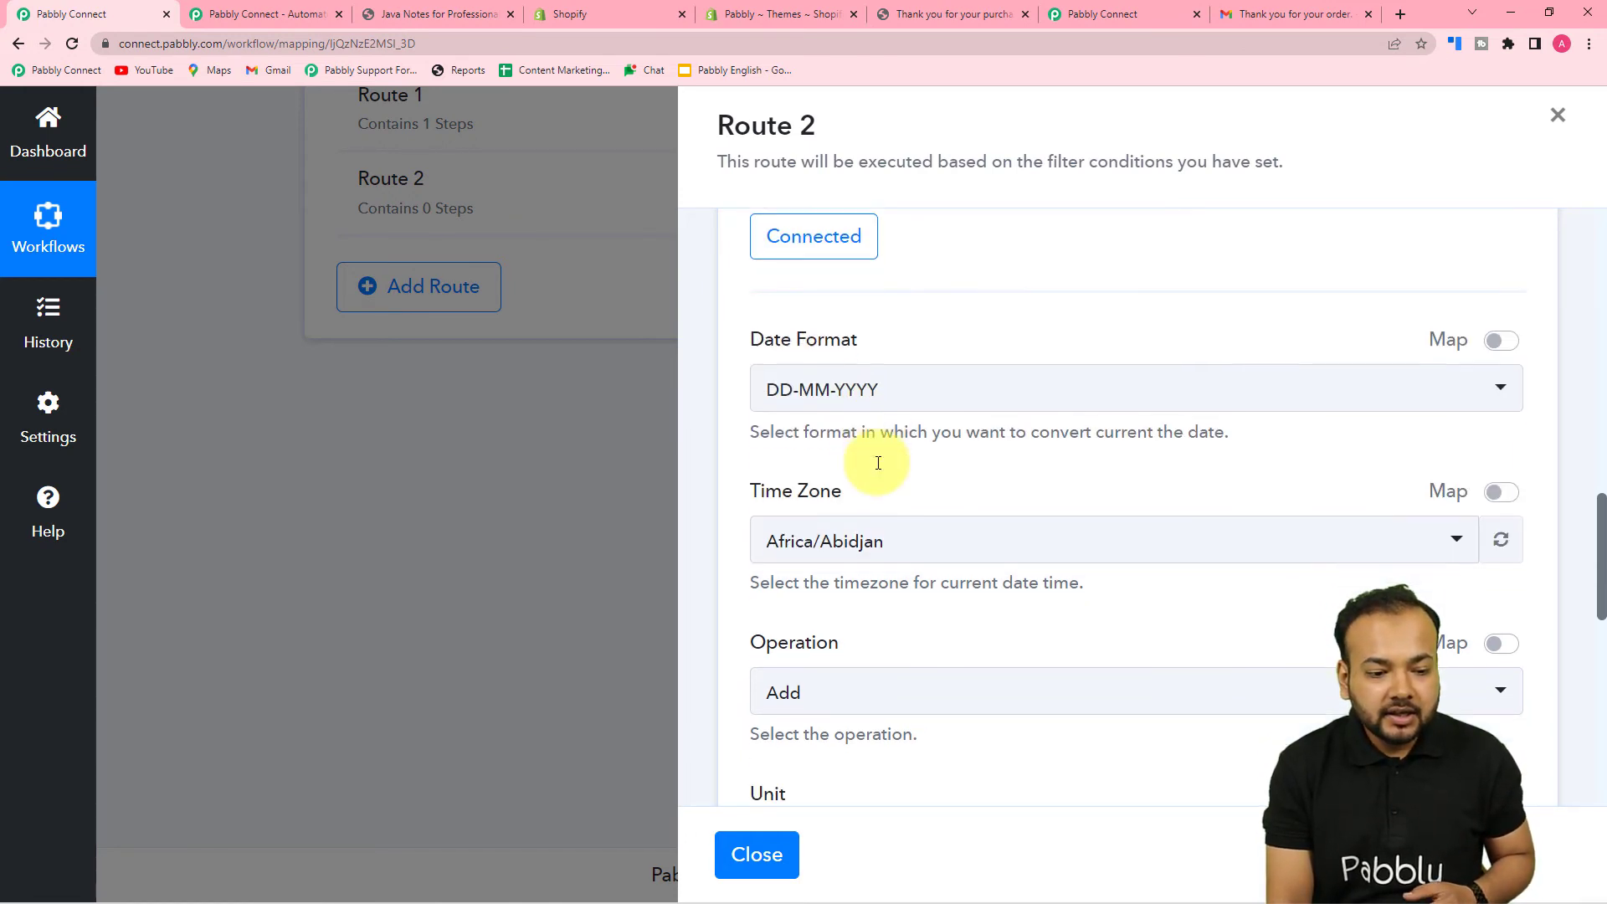
pyautogui.click(908, 339)
pyautogui.write('kol')
pyautogui.click(871, 431)
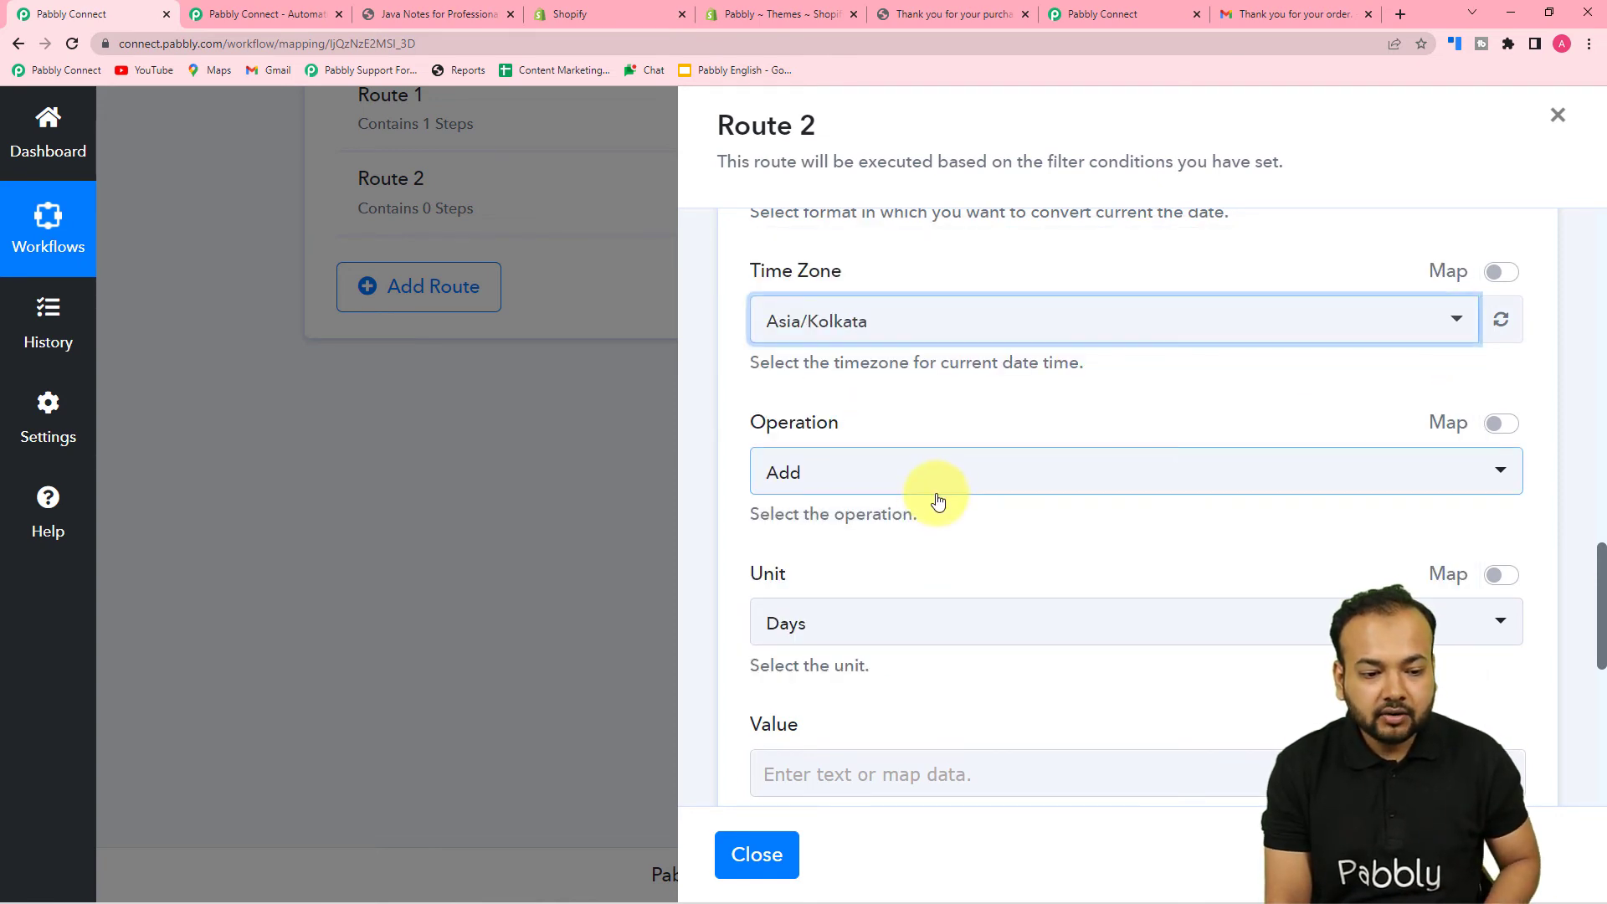
# - Set the date step to add 3 Days to the current date
pyautogui.scroll(-2, 924, 518)
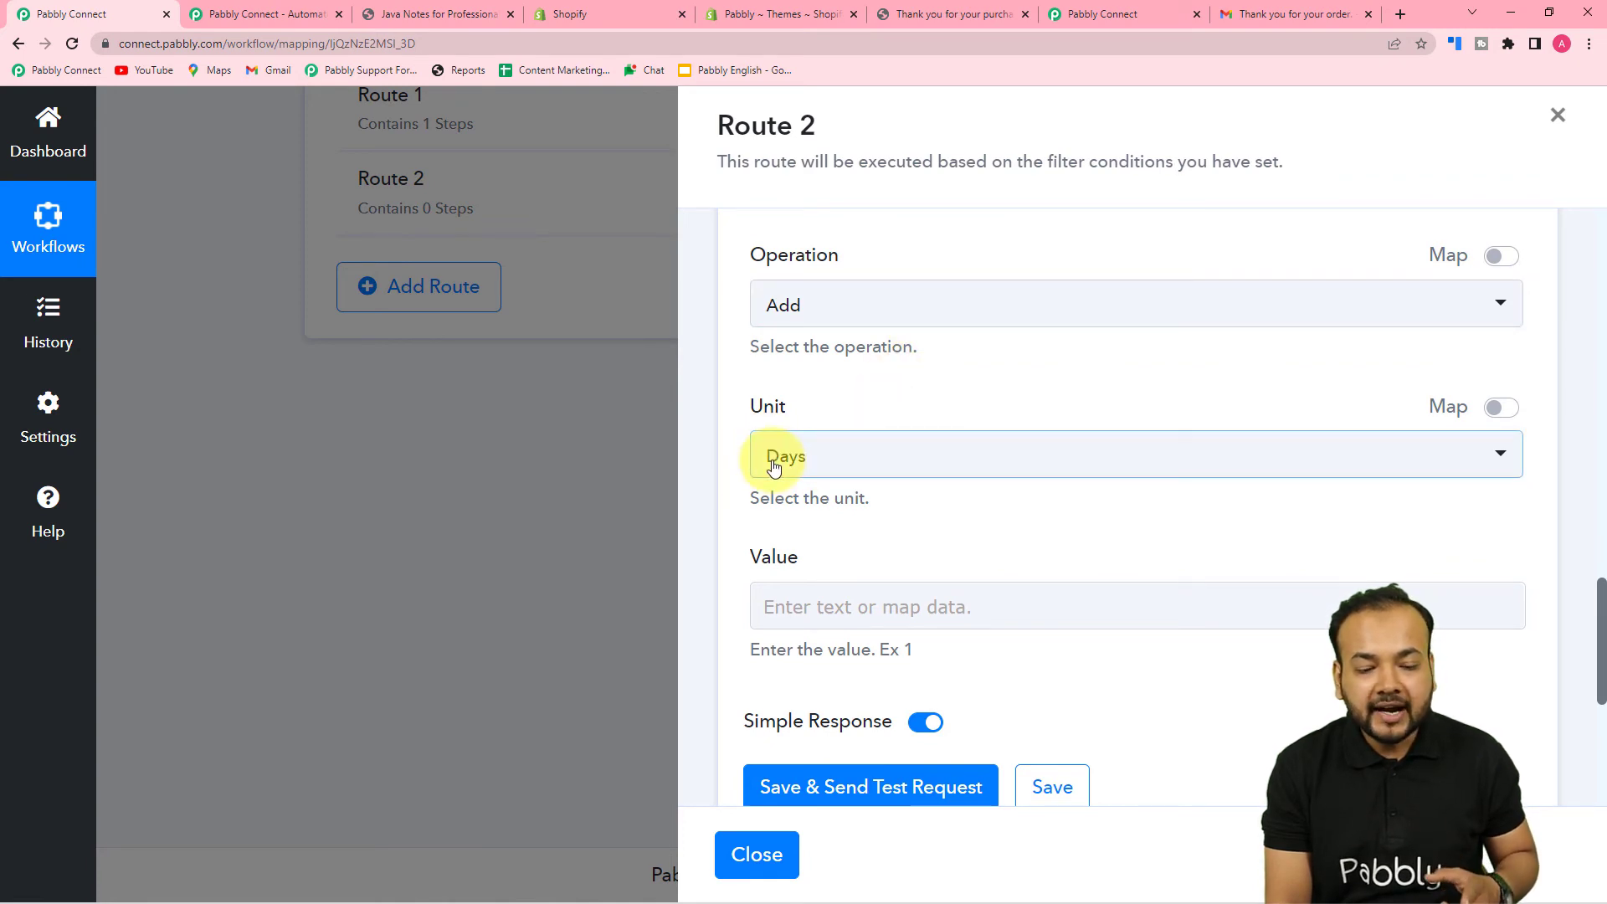
pyautogui.click(876, 467)
pyautogui.click(808, 565)
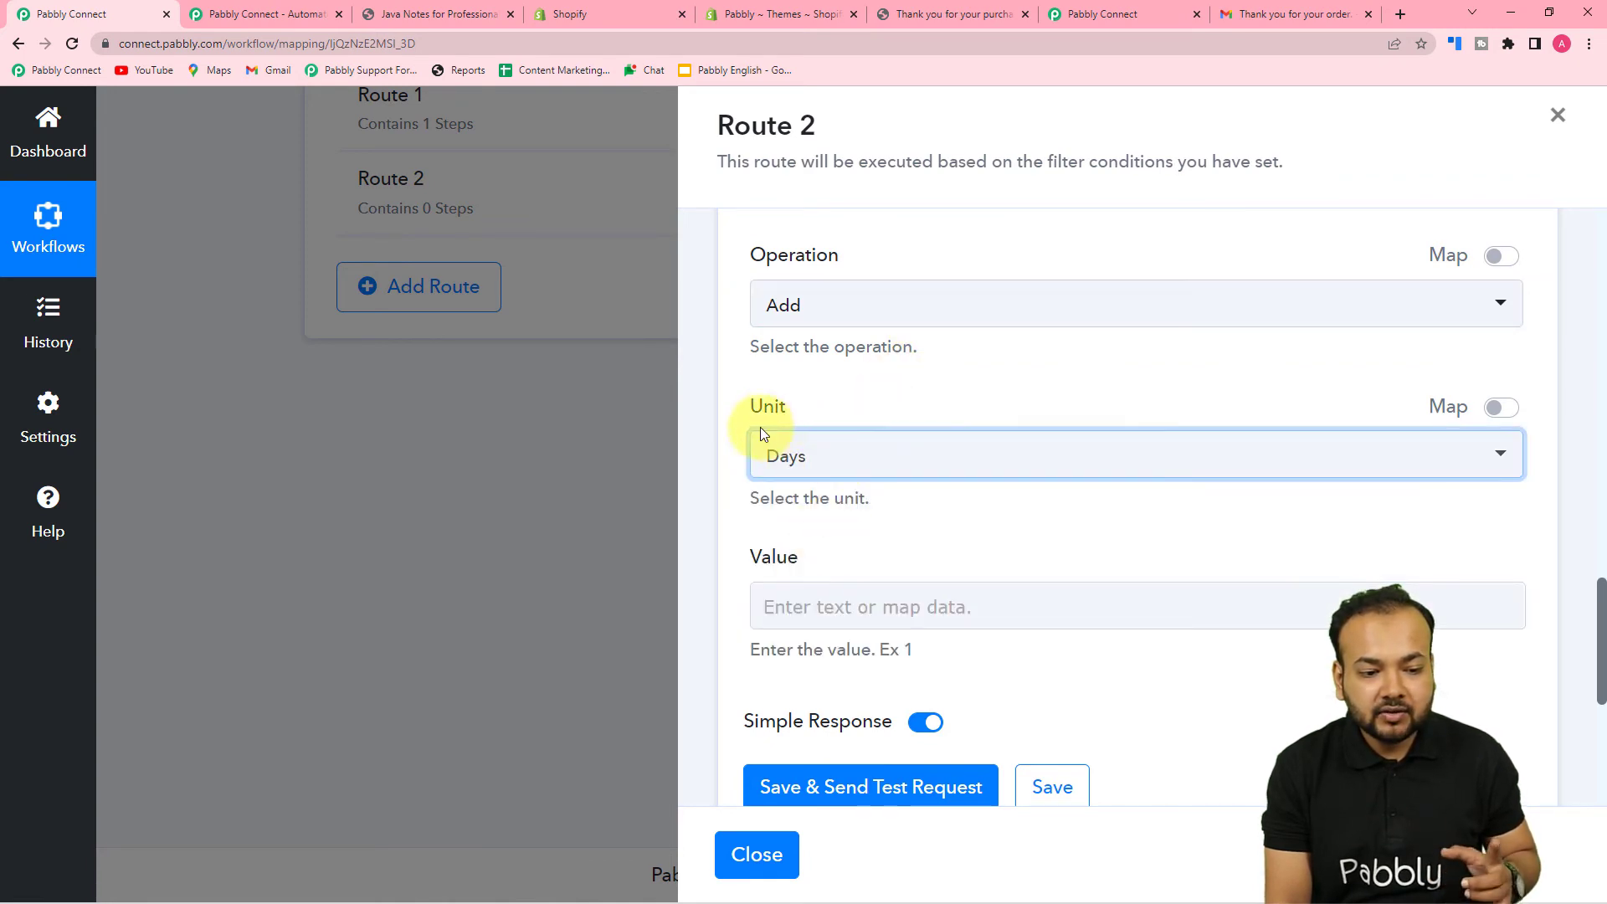
pyautogui.scroll(-2, 847, 479)
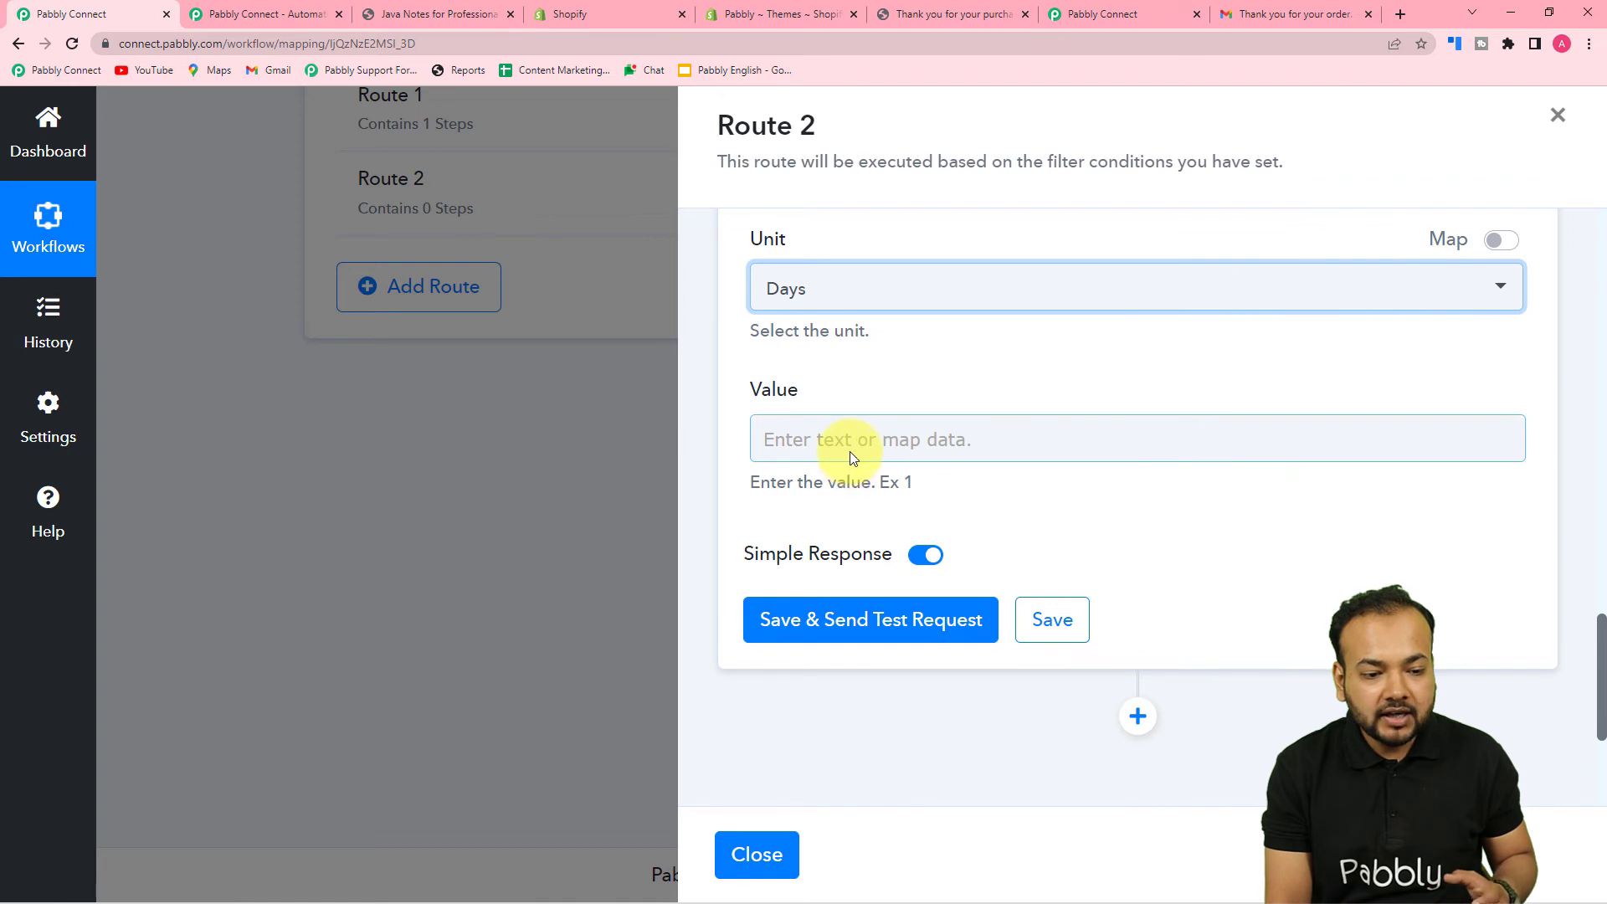
pyautogui.click(850, 450)
pyautogui.write('3')
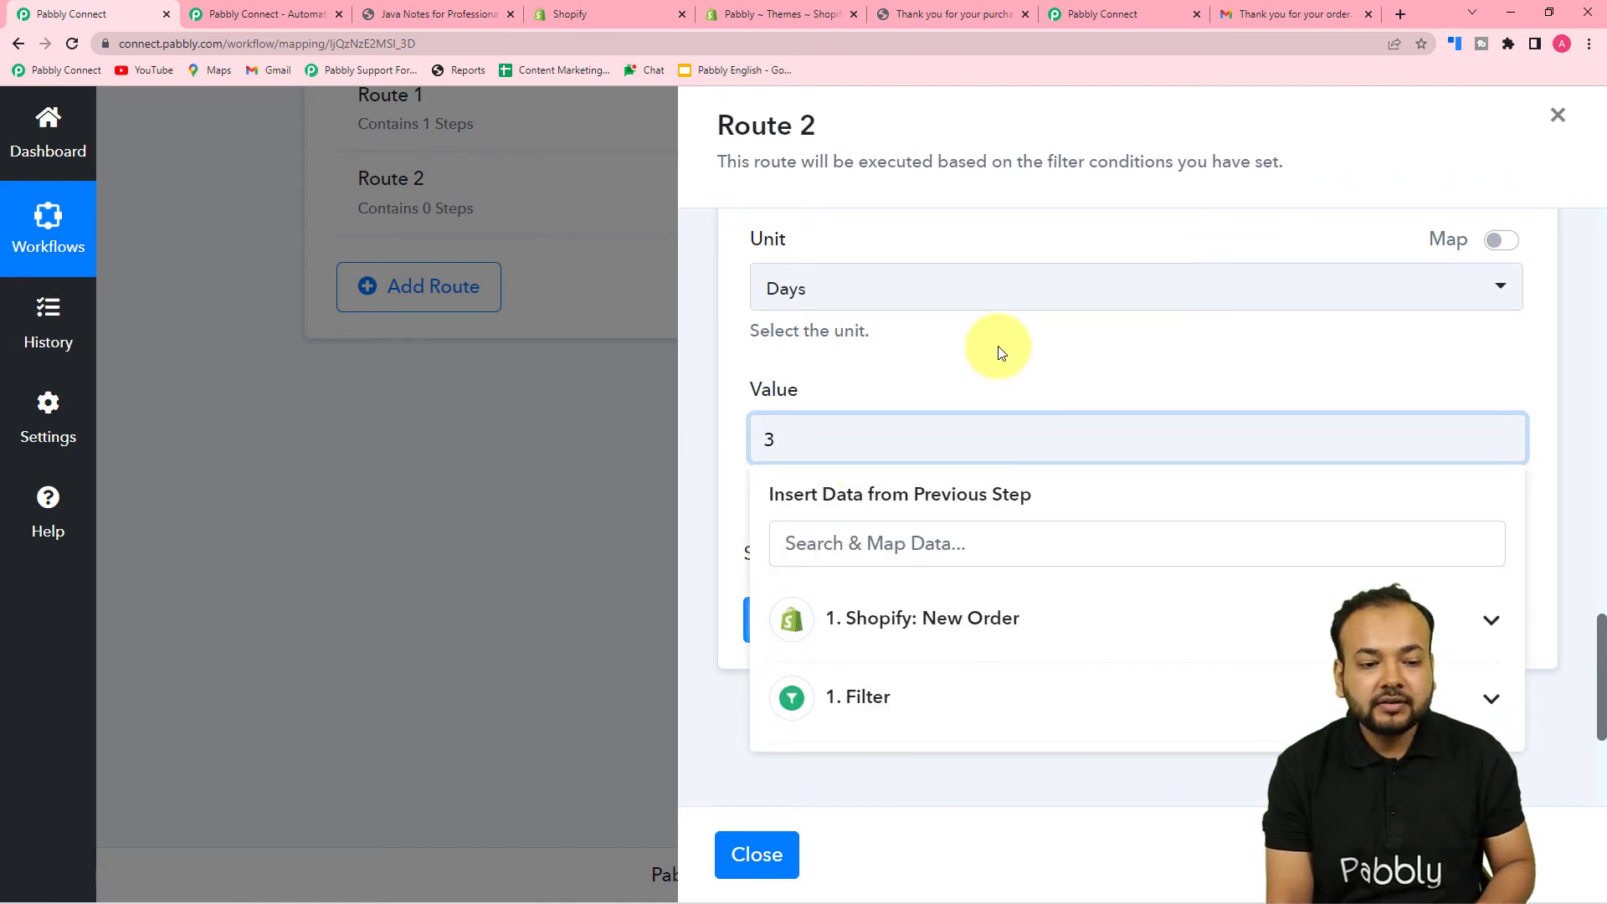
pyautogui.click(997, 350)
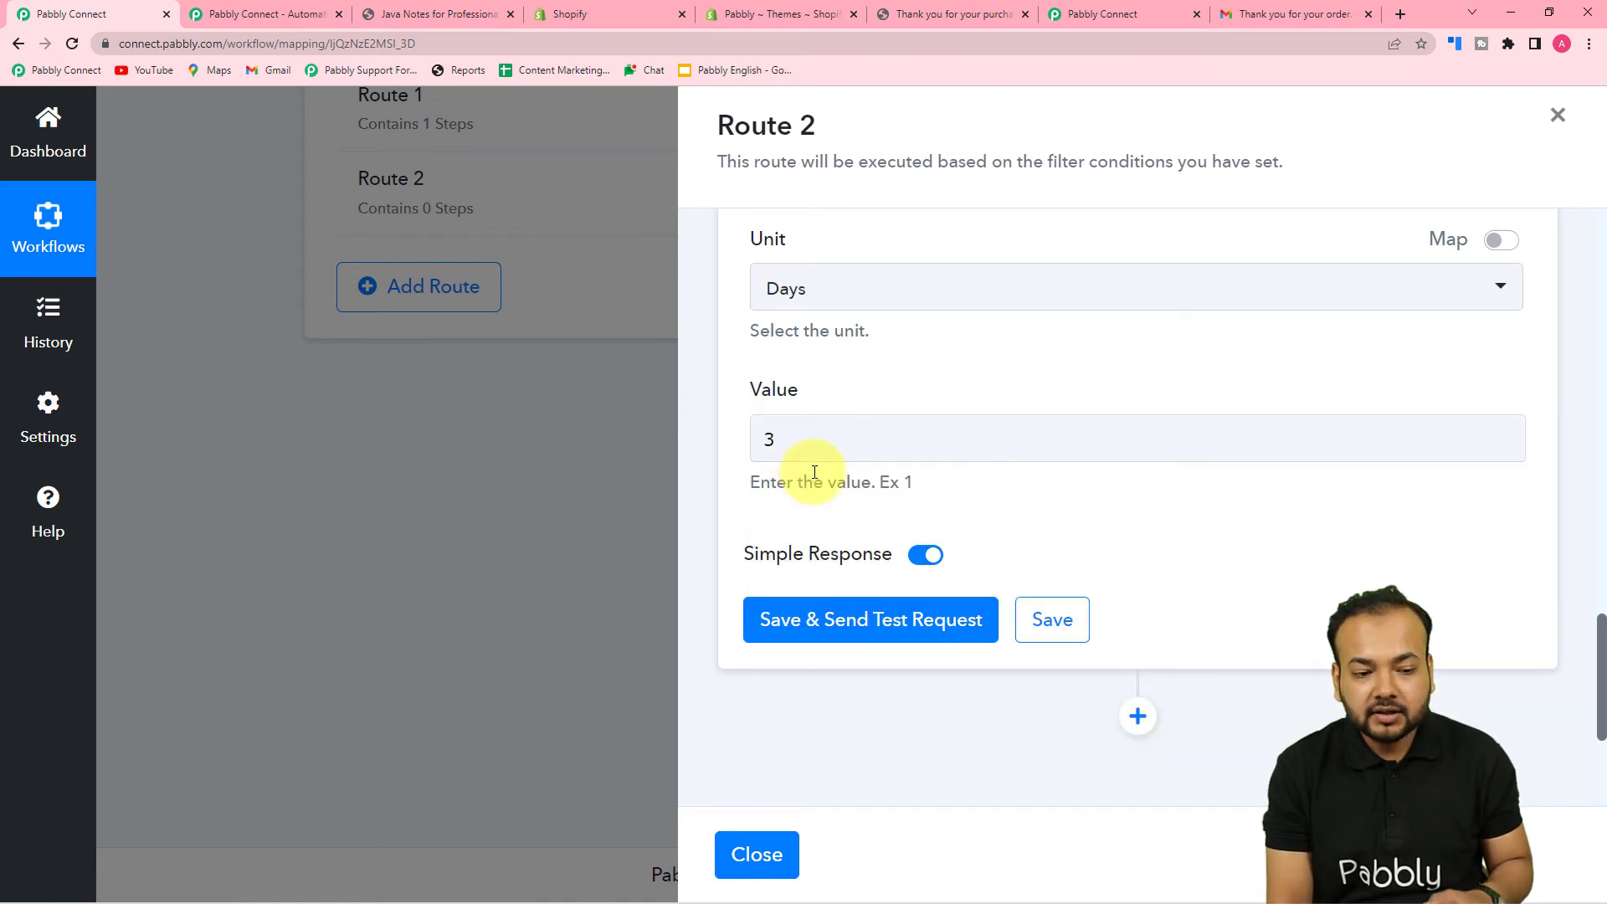
pyautogui.scroll(3, 818, 466)
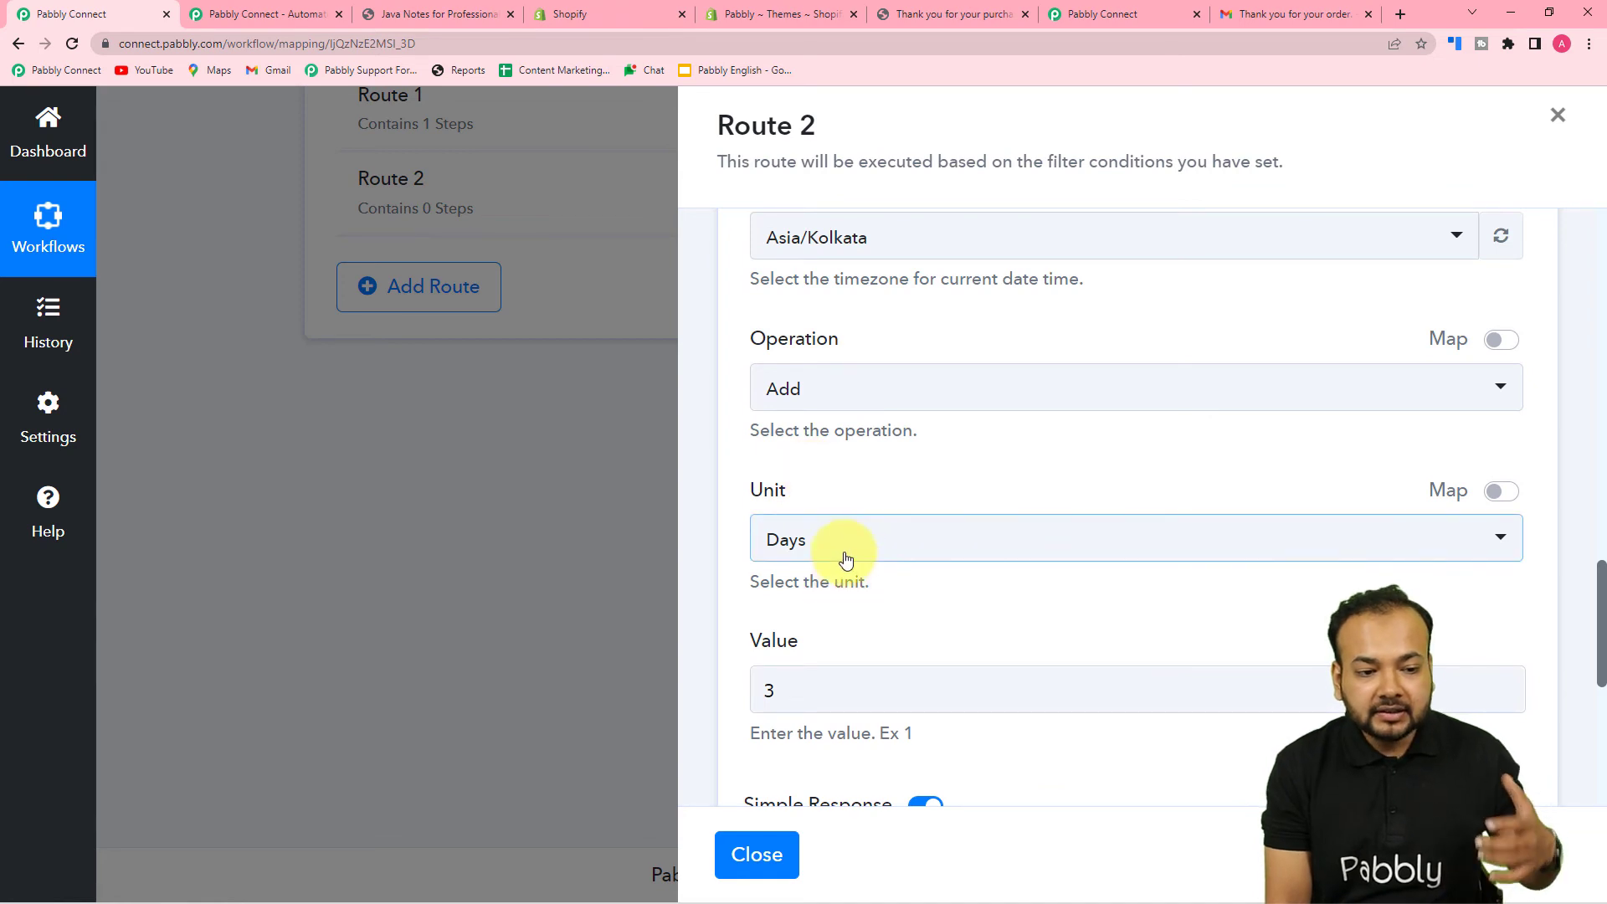
pyautogui.scroll(5, 835, 577)
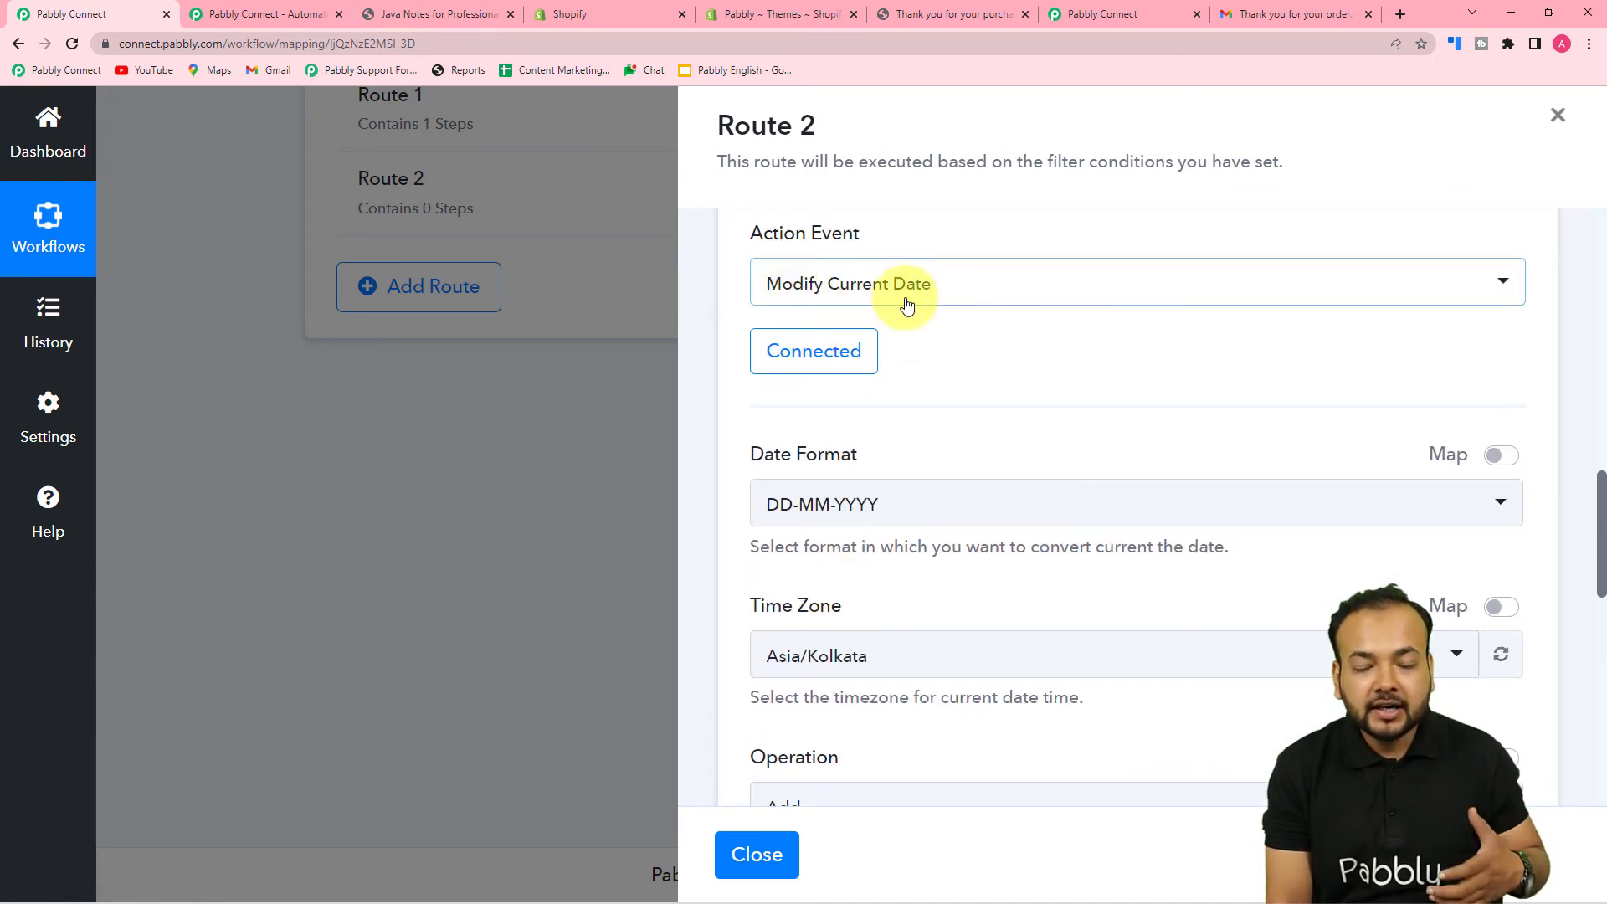
pyautogui.scroll(-5, 1178, 416)
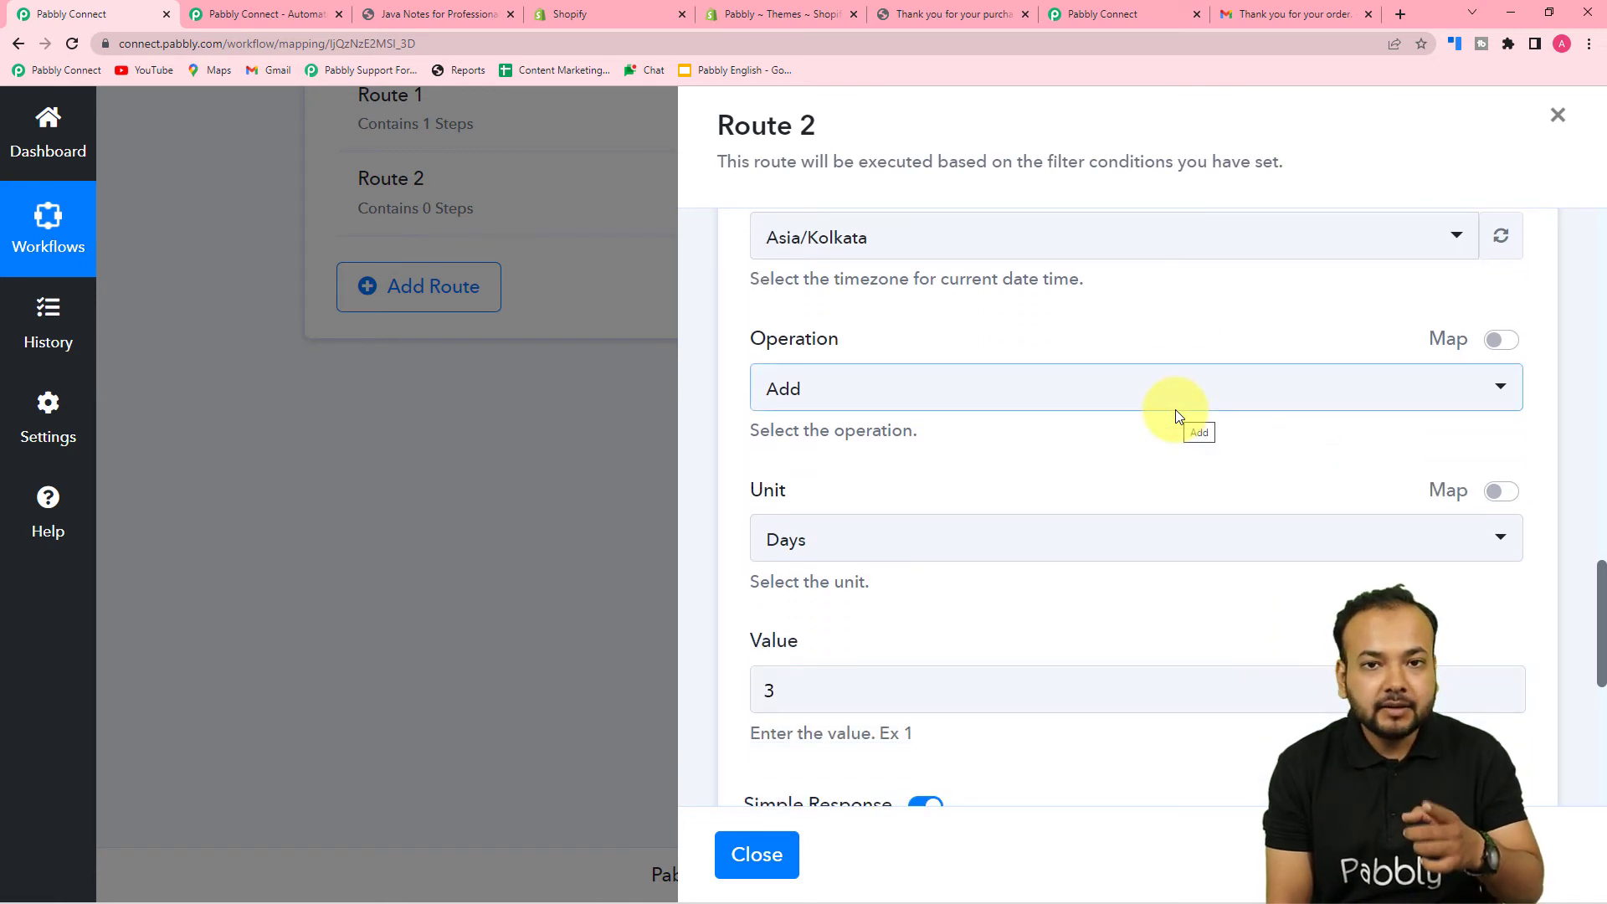
pyautogui.scroll(-4, 1174, 409)
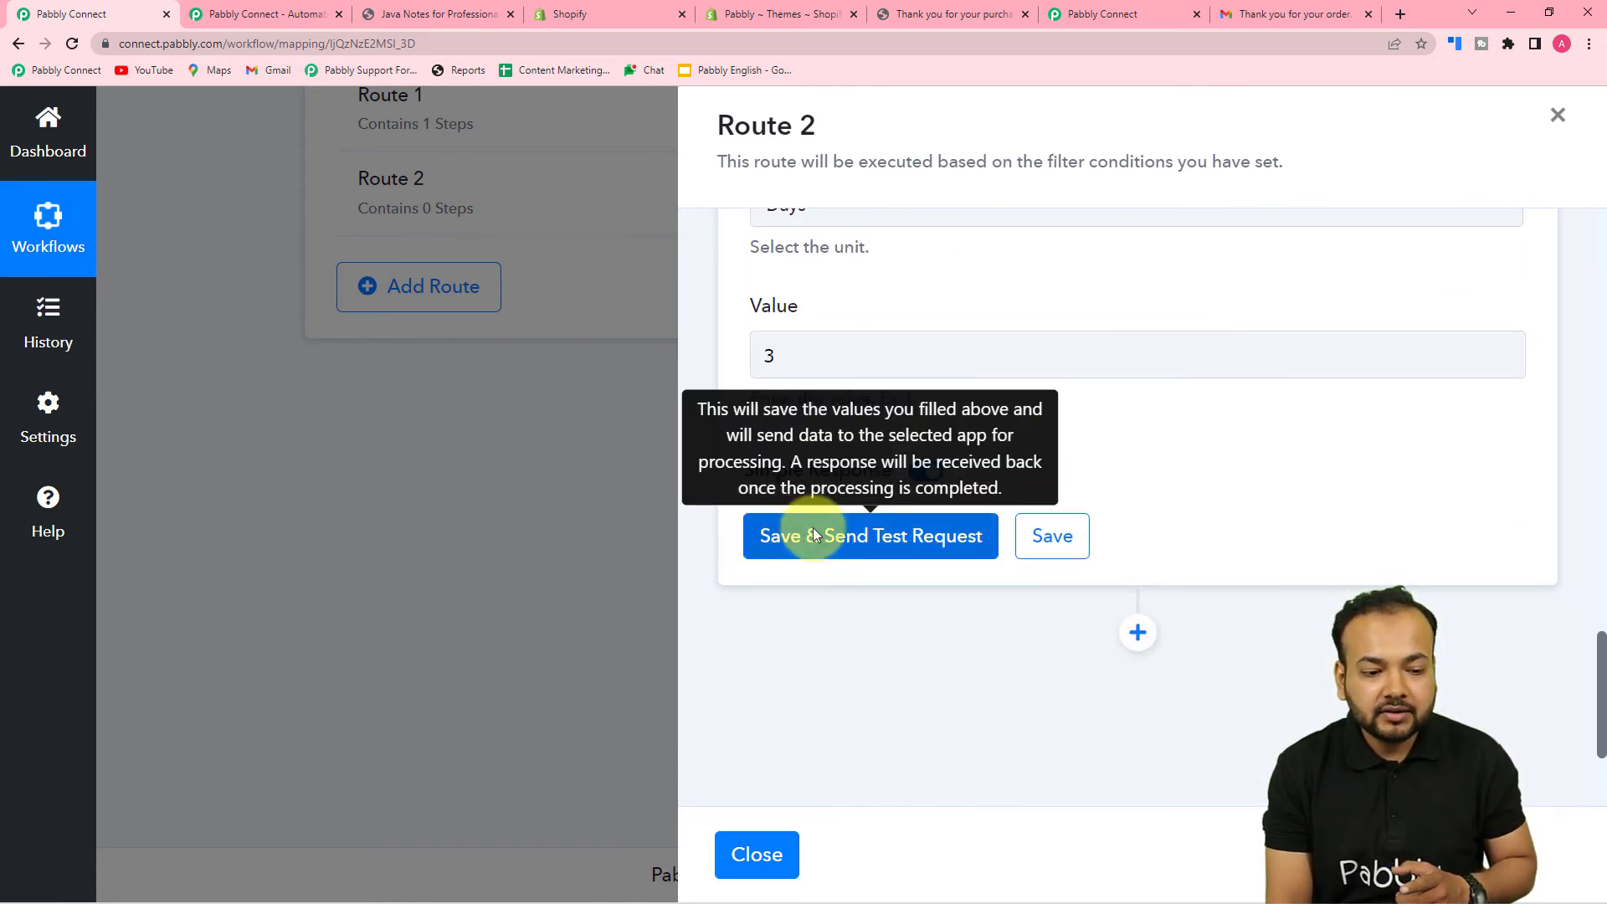
# - Test the date step so it returns 08-07-2022, and add an action step below it
pyautogui.click(791, 536)
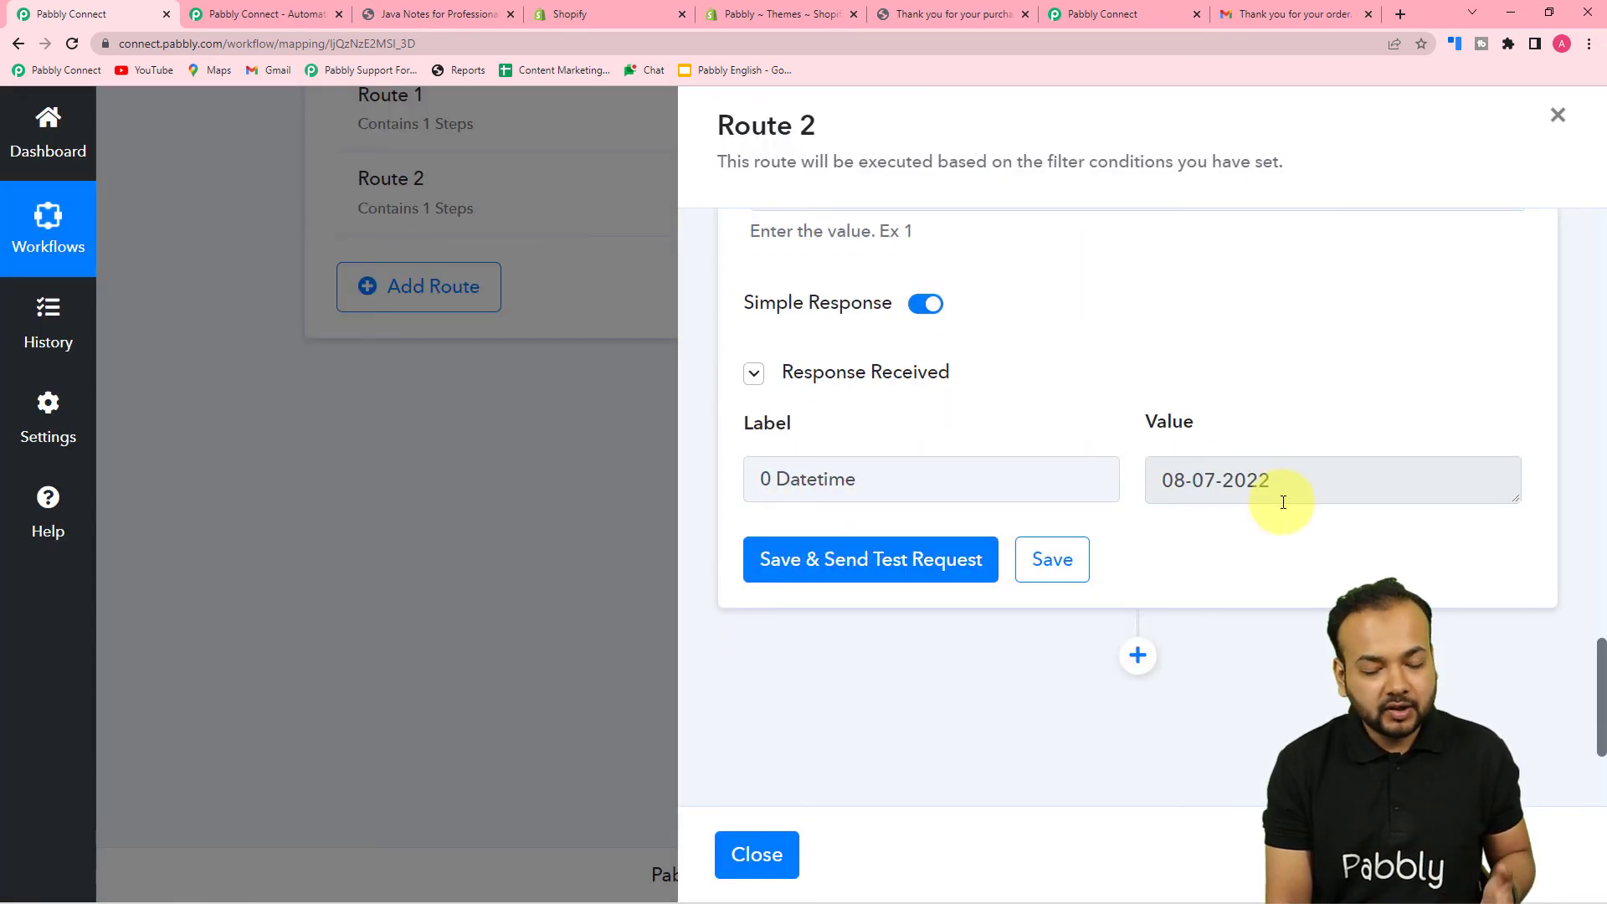
pyautogui.scroll(-3, 1272, 506)
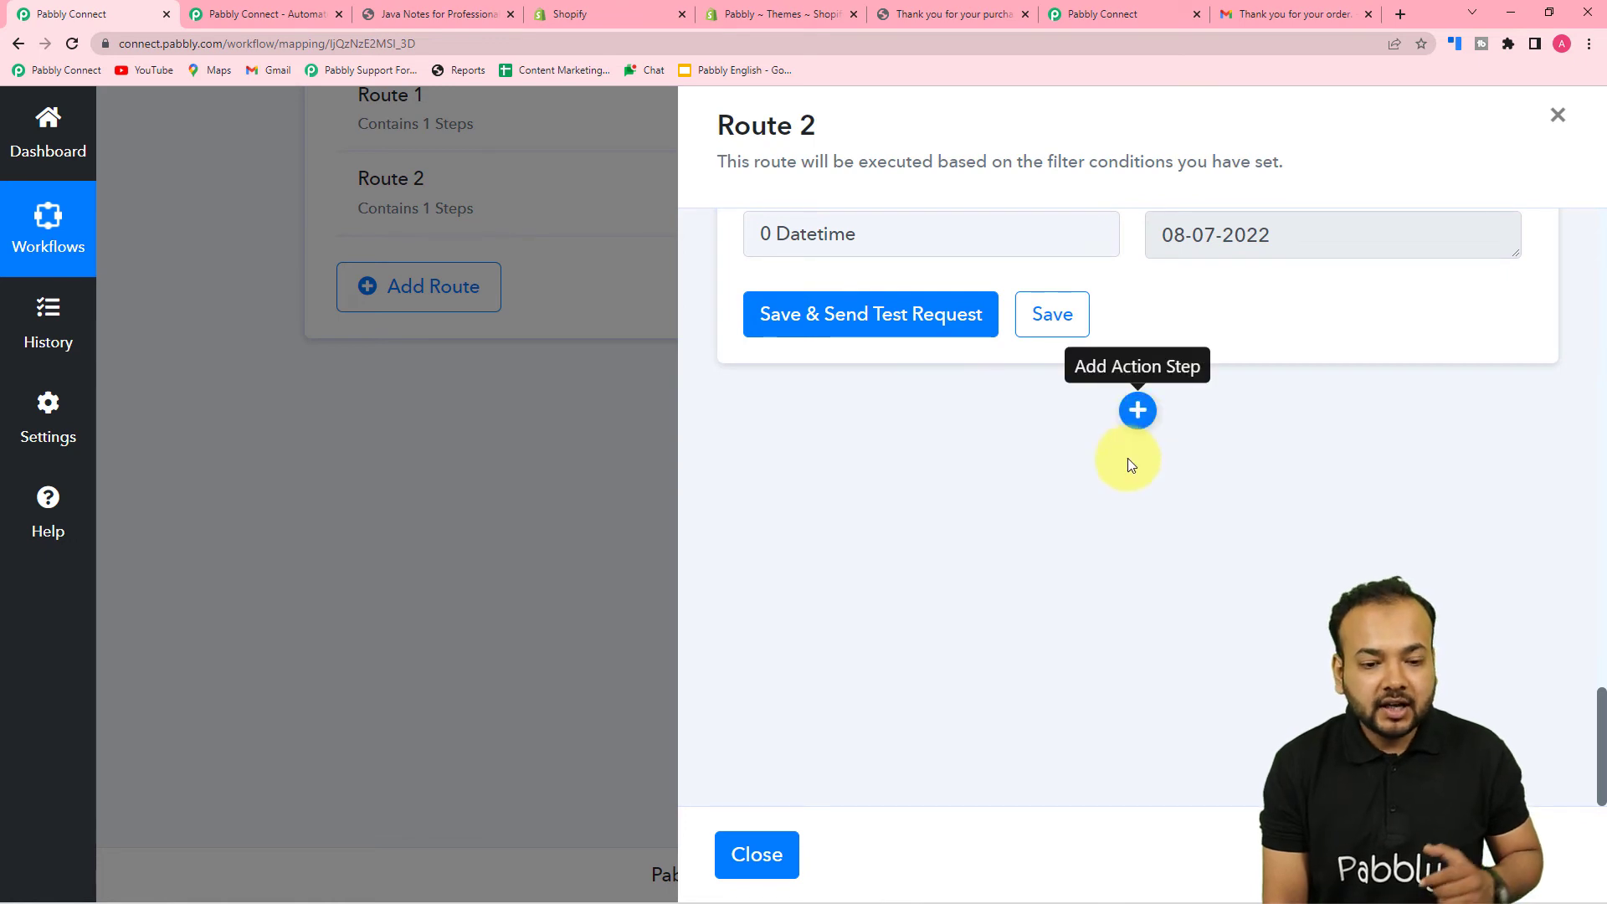
pyautogui.click(1139, 414)
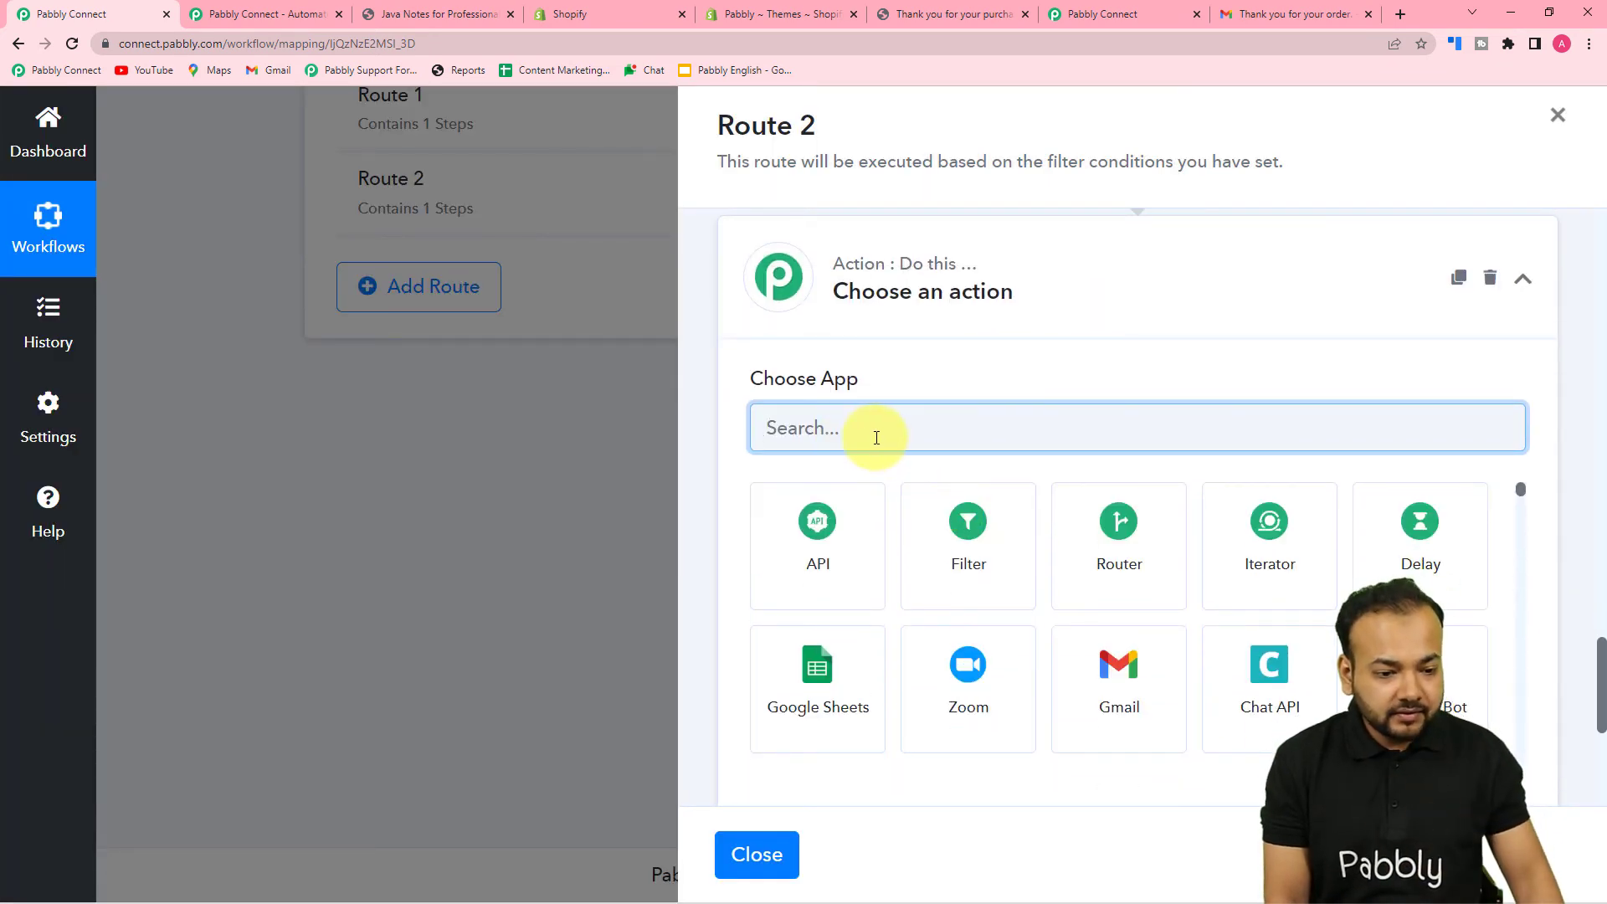
# - Make the new Route 2 step Gmail's Send Email action and bring up its account connection choices
pyautogui.click(1163, 679)
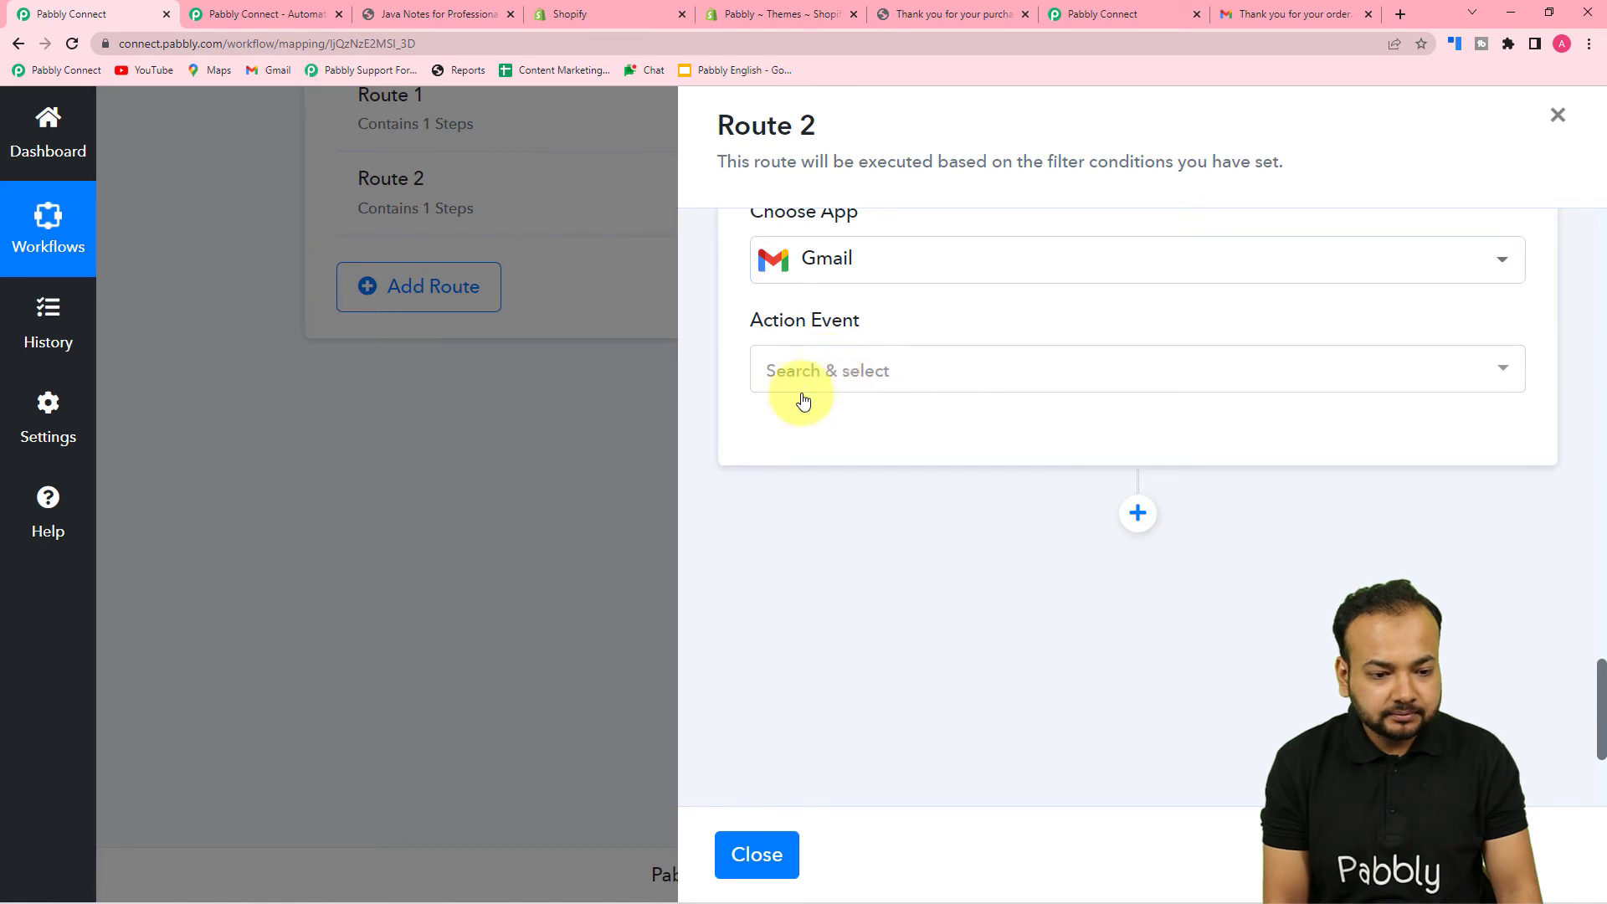
pyautogui.click(803, 367)
pyautogui.click(805, 485)
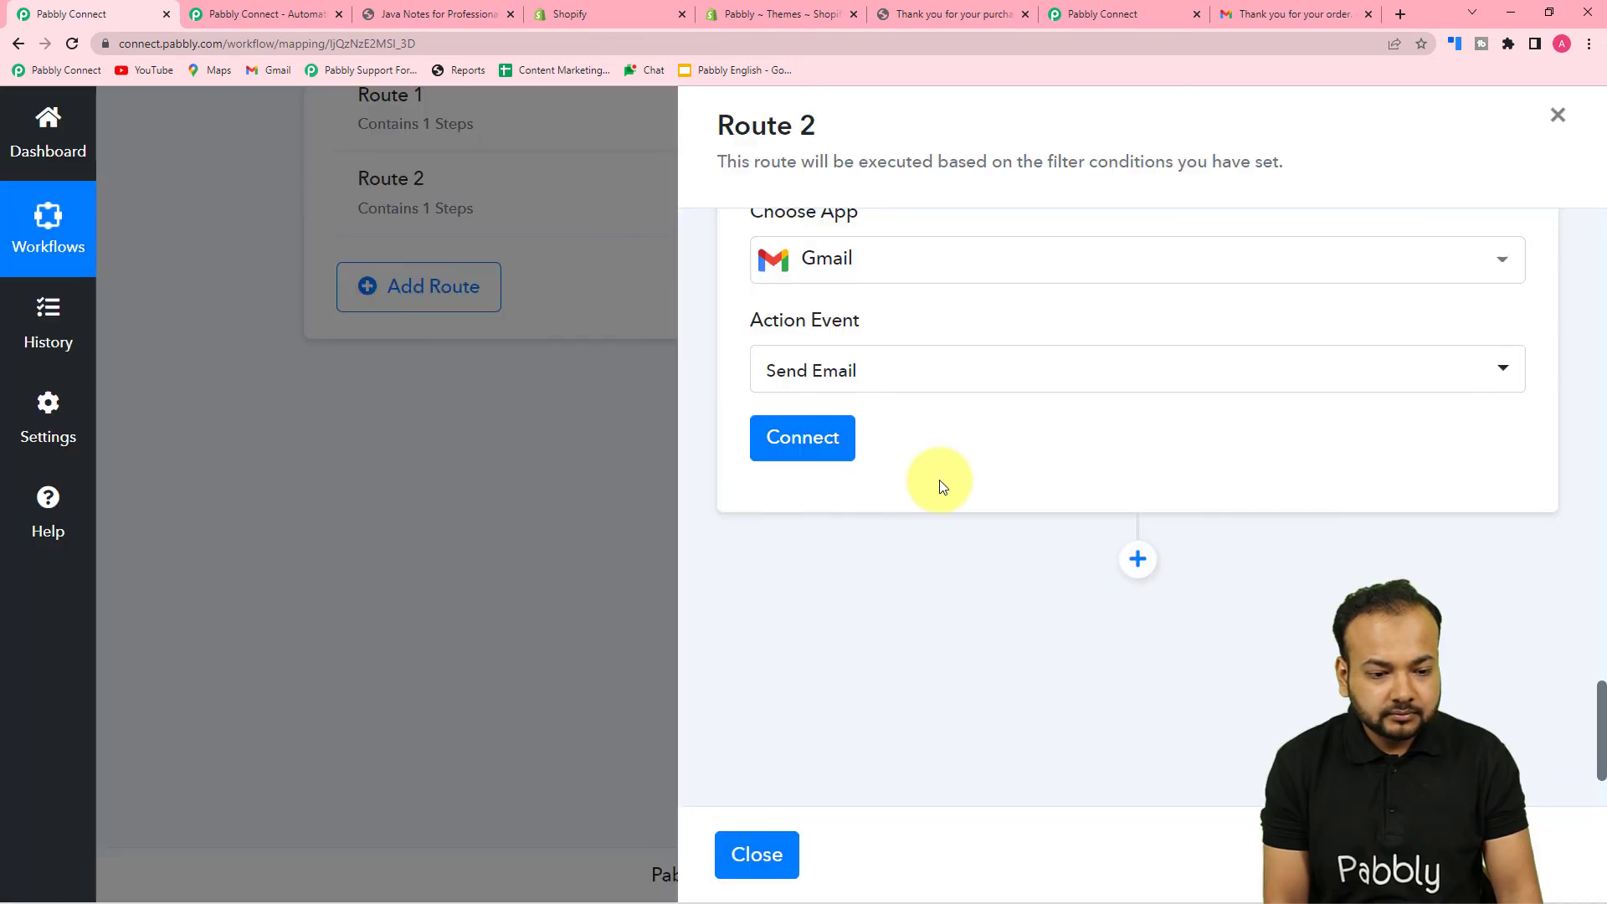
pyautogui.click(805, 443)
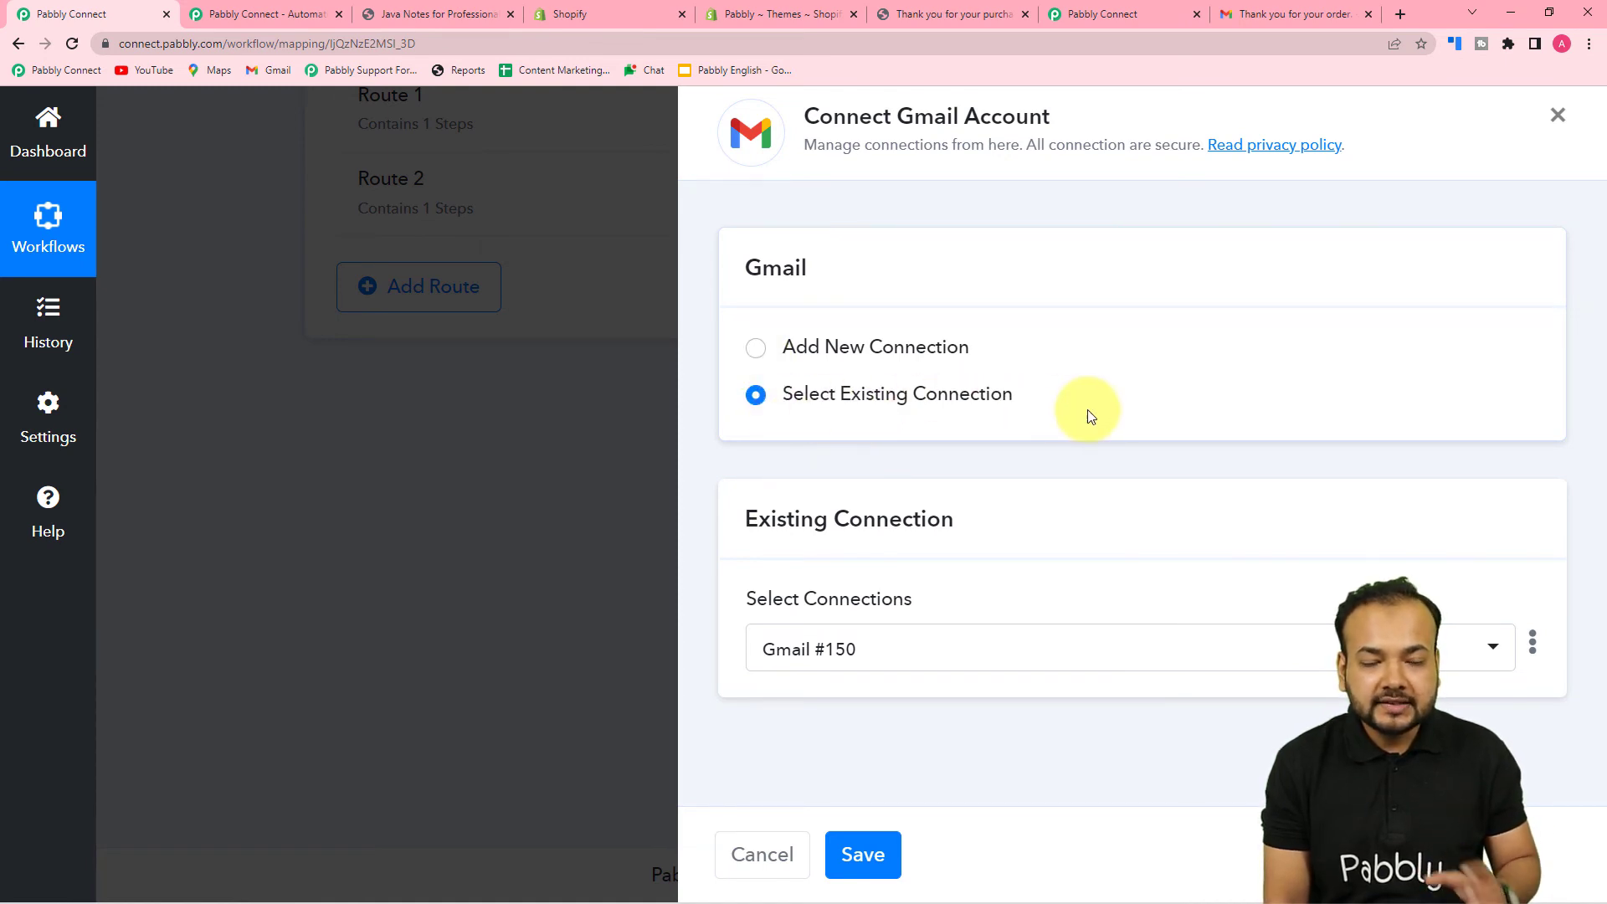
# - Save the Gmail step using the existing Gmail #150 connection
pyautogui.click(867, 852)
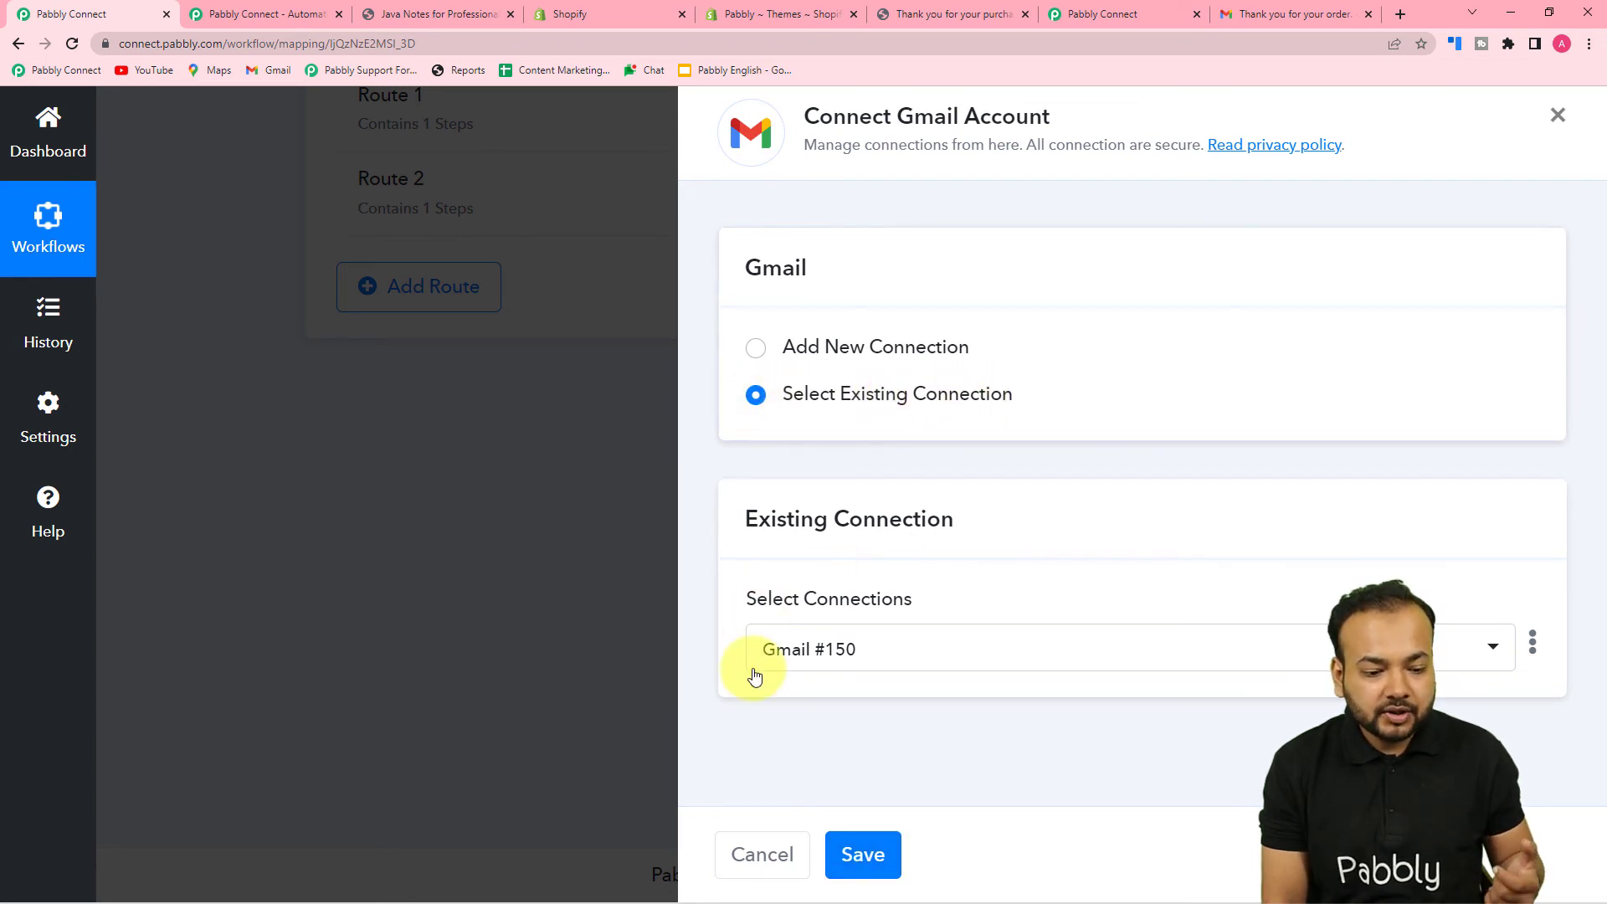
pyautogui.click(863, 853)
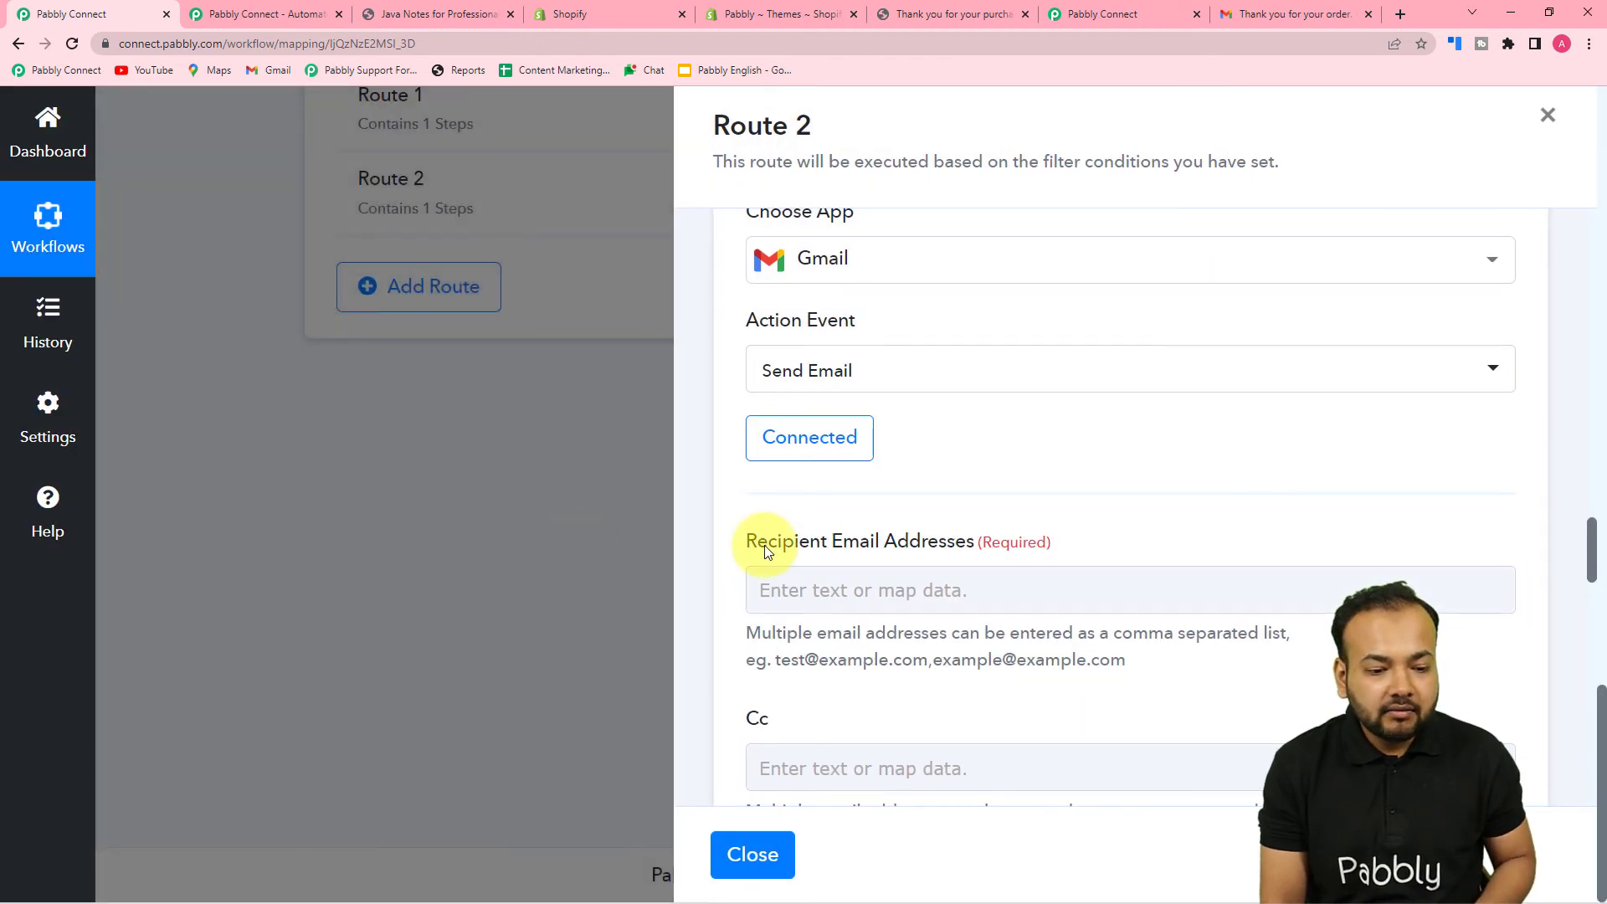
# - Map the Shopify order's contact email into the Route 2 Gmail recipient field
pyautogui.scroll(-2, 904, 420)
pyautogui.scroll(-2, 836, 429)
pyautogui.click(987, 252)
pyautogui.click(935, 433)
pyautogui.scroll(-9, 985, 627)
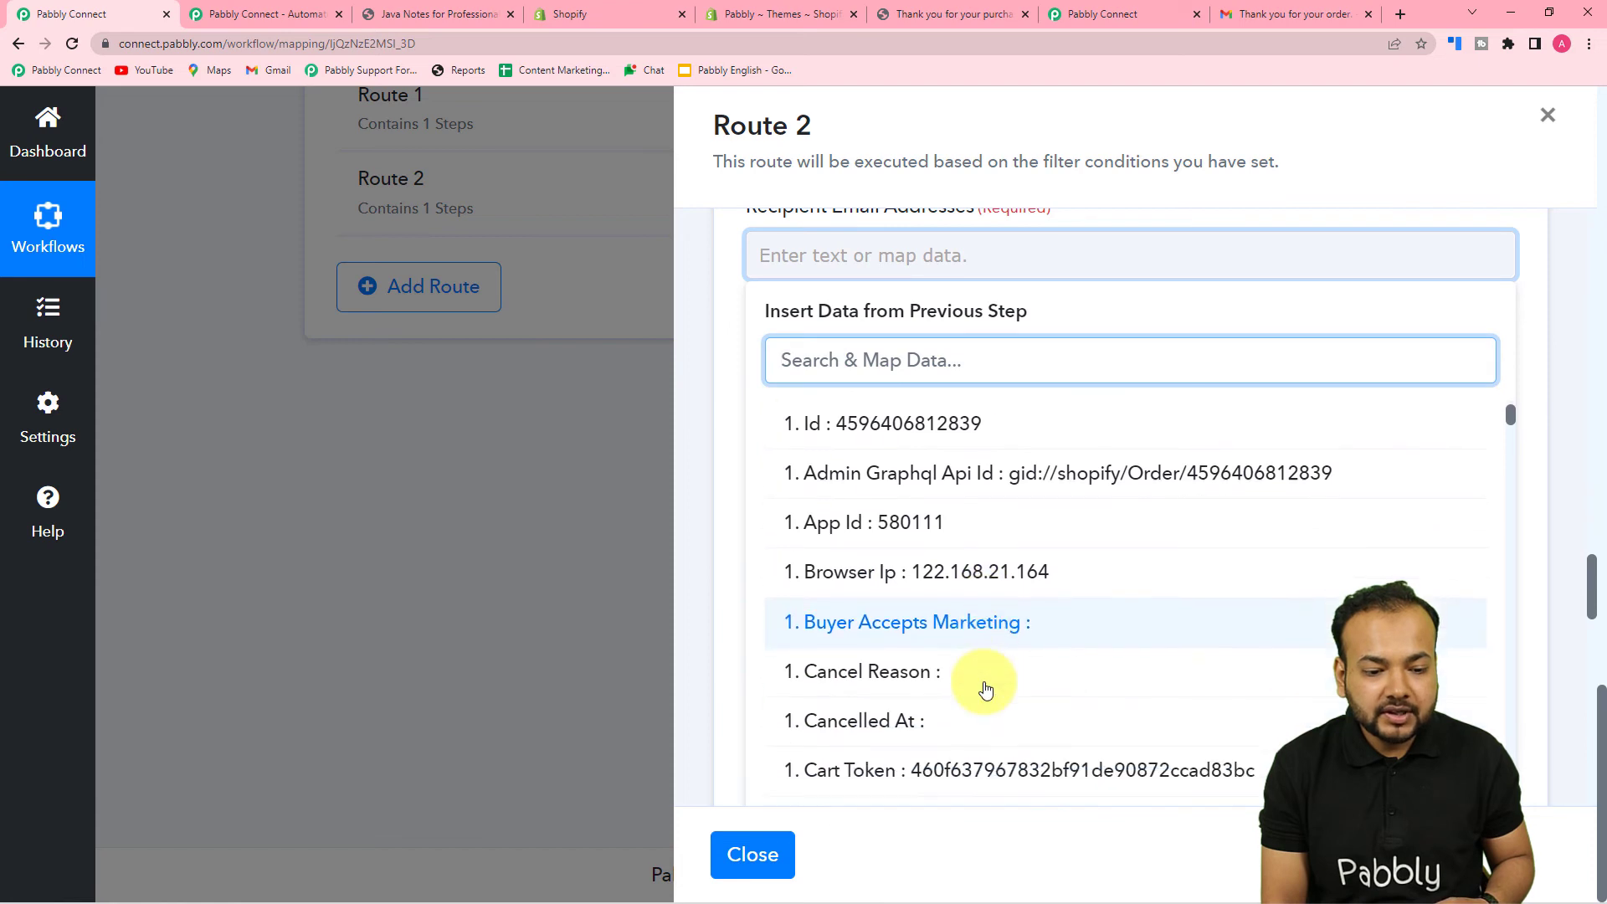
pyautogui.scroll(-3, 986, 689)
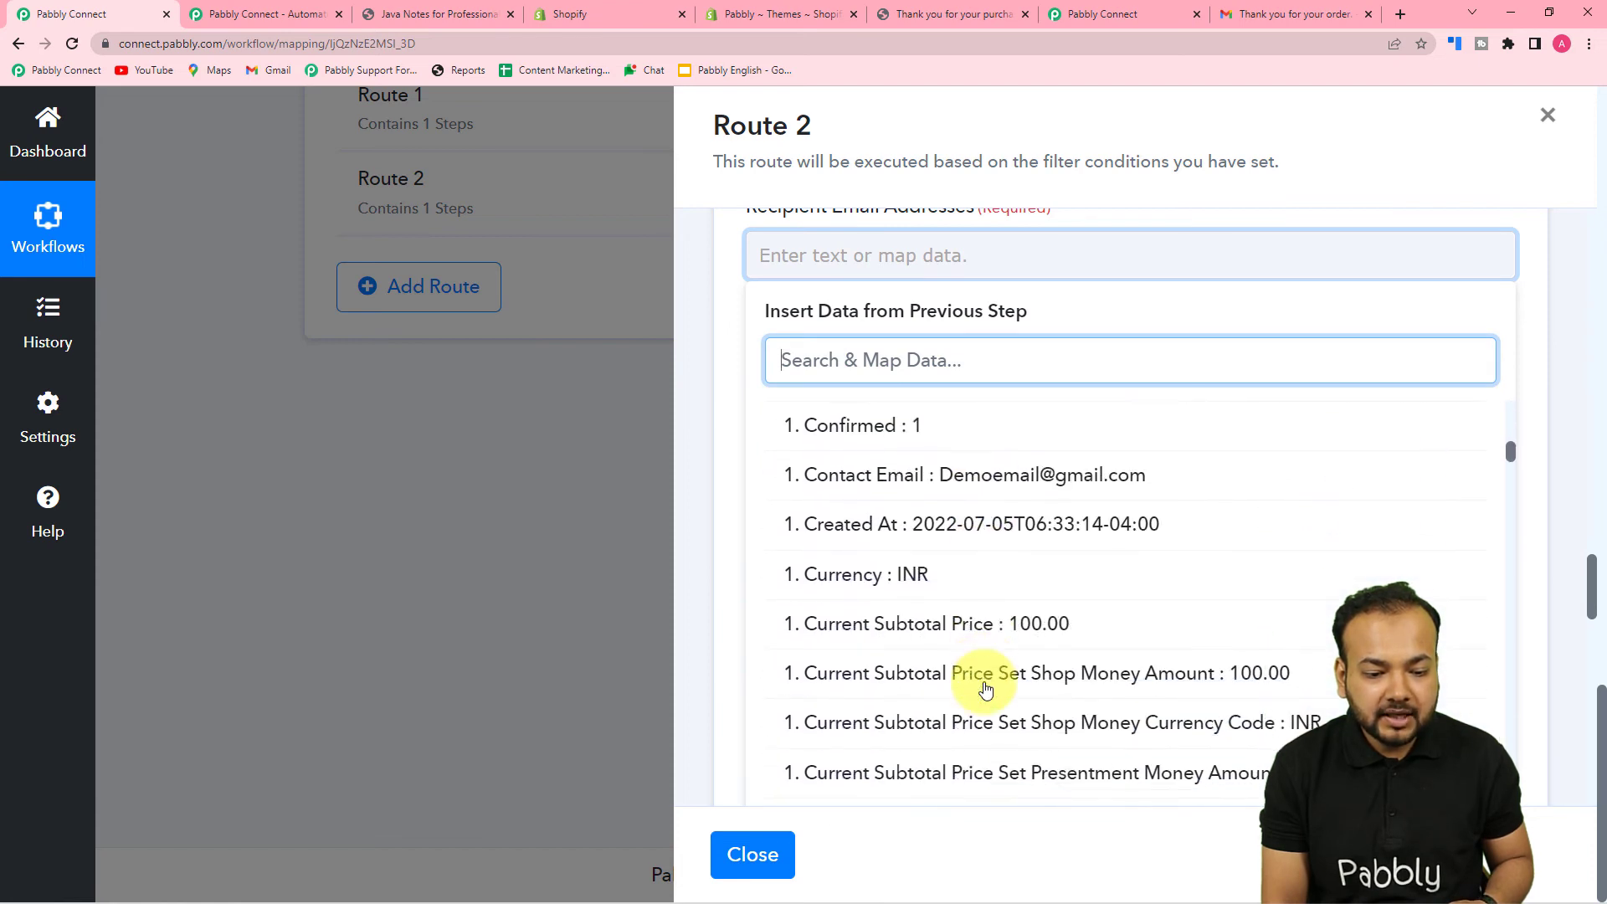
pyautogui.click(971, 467)
pyautogui.click(735, 435)
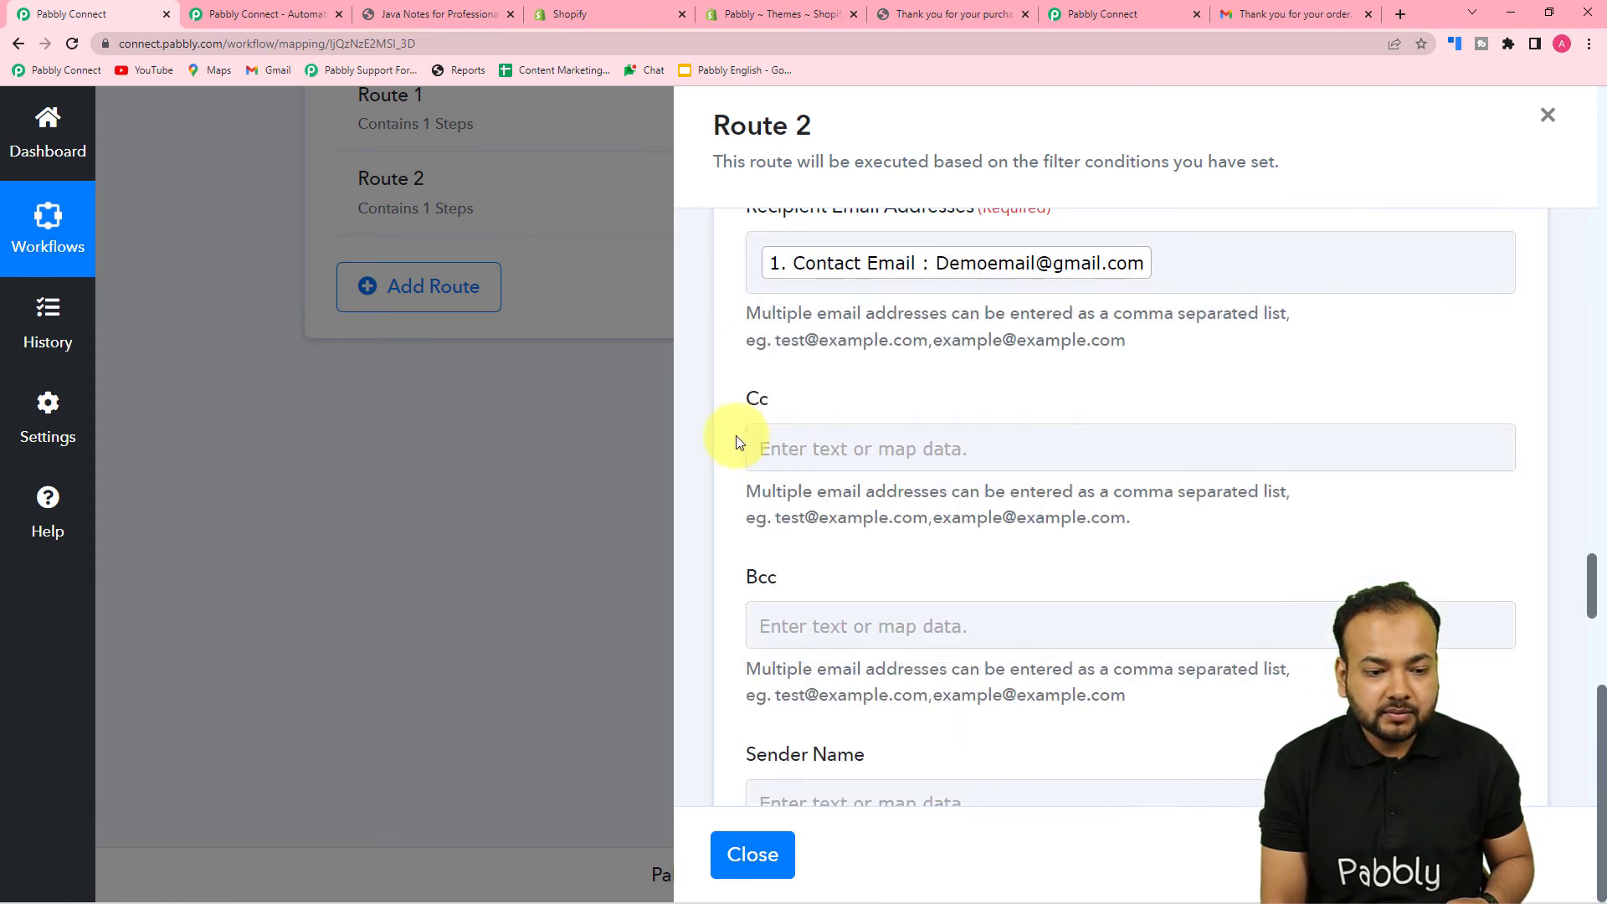
# - Enter 'Thank you for your order' as the Route 2 email subject
pyautogui.scroll(-2, 736, 435)
pyautogui.scroll(-2, 842, 418)
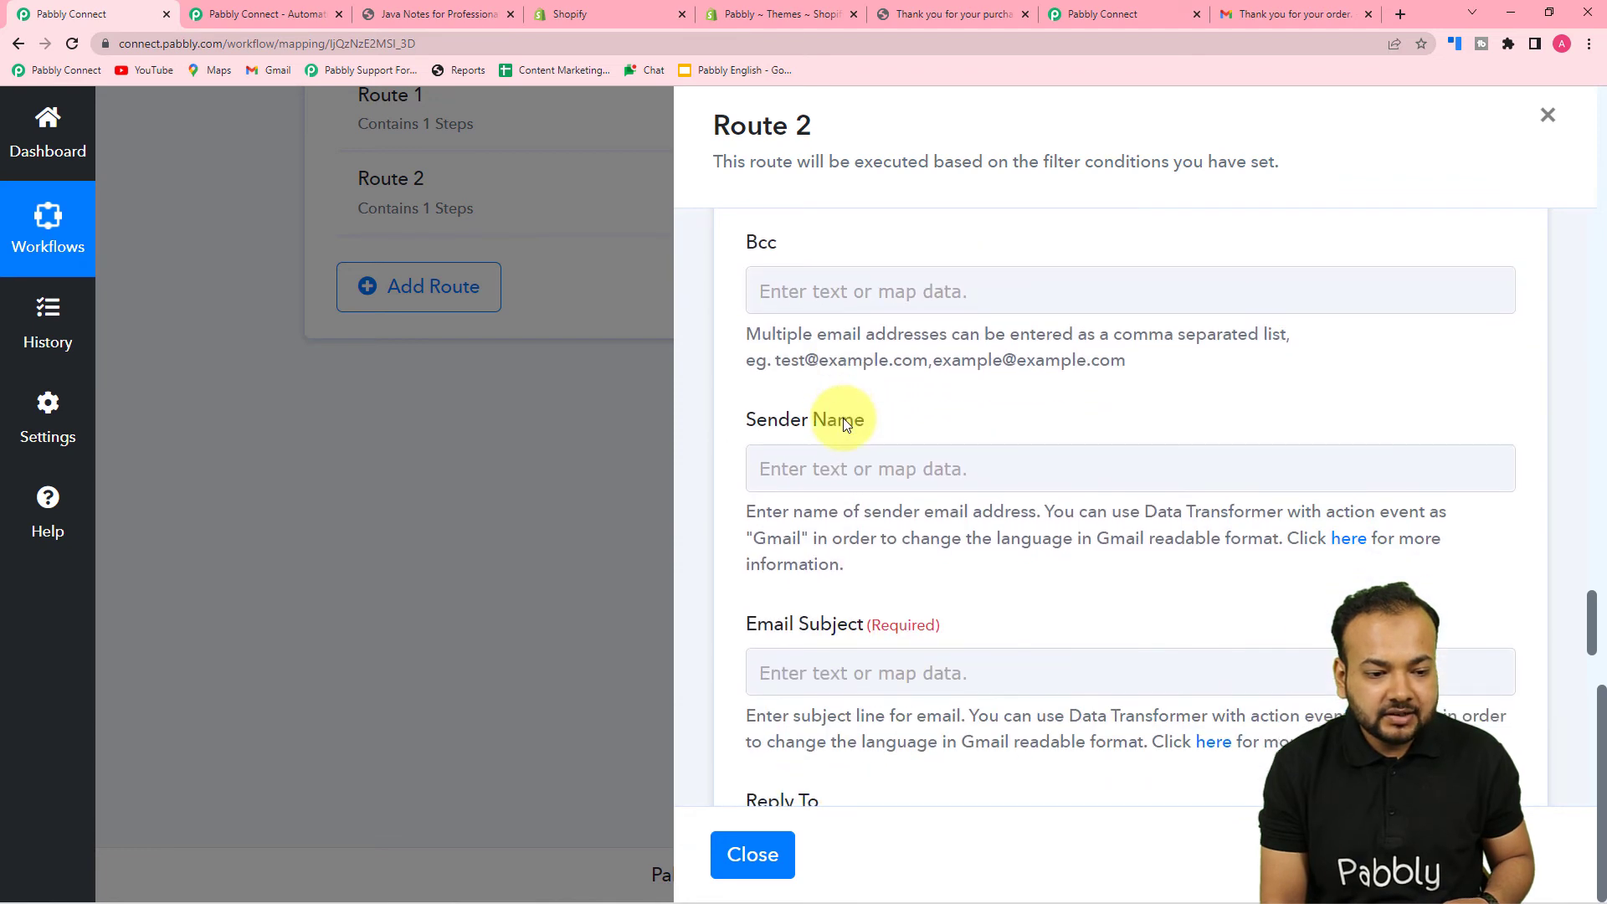
pyautogui.scroll(-2, 862, 419)
pyautogui.click(910, 309)
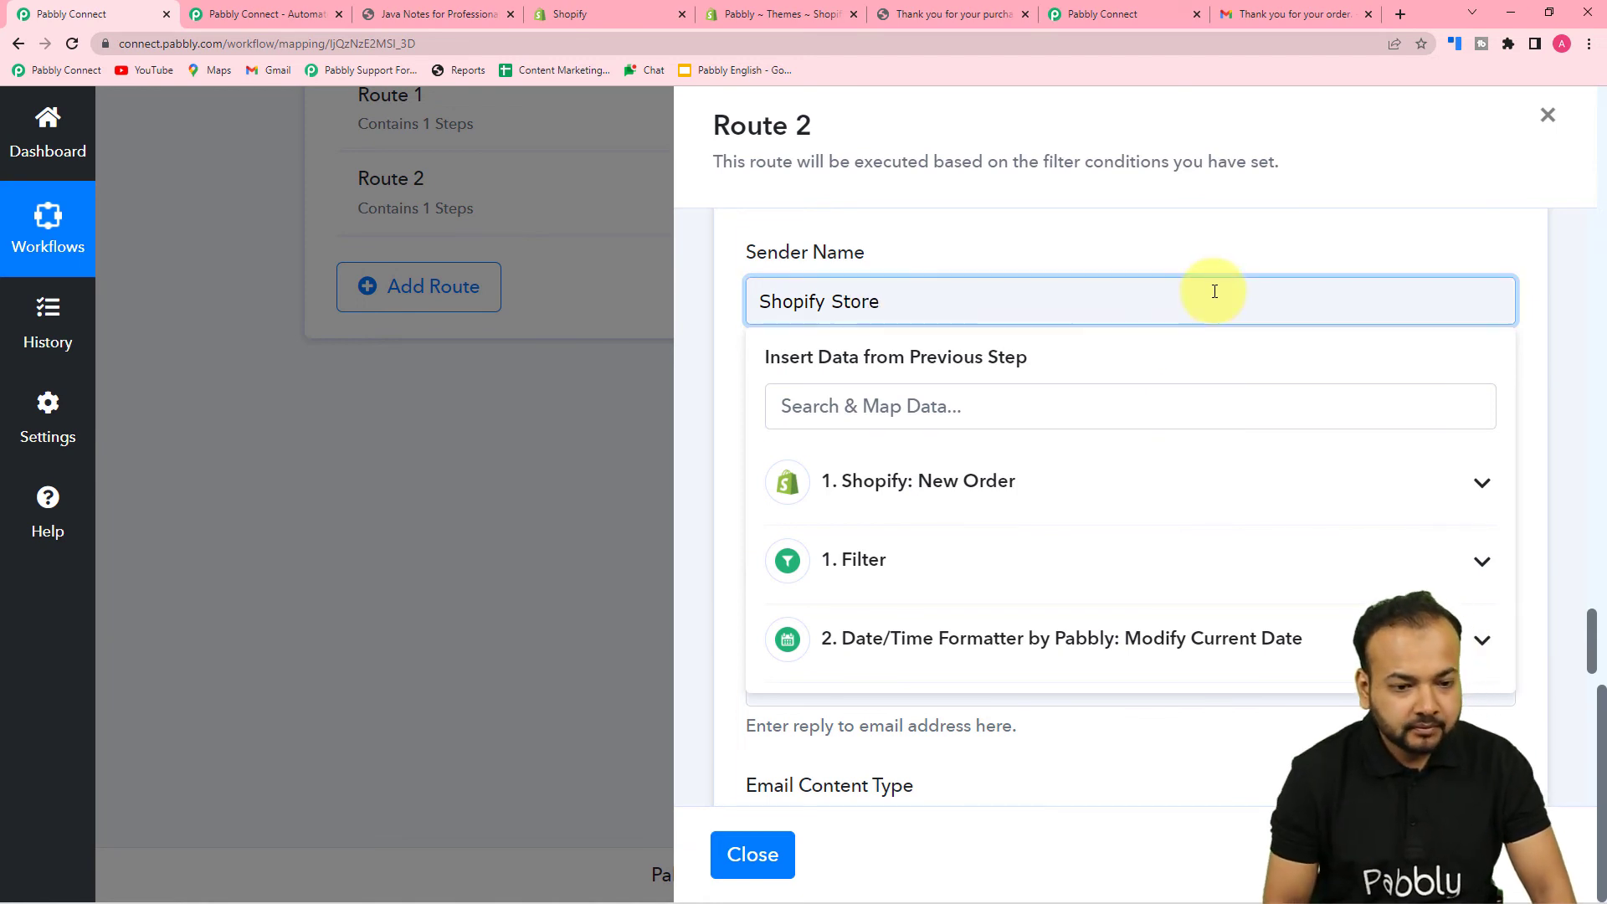
pyautogui.click(1205, 259)
pyautogui.scroll(-3, 1126, 346)
pyautogui.click(1118, 268)
pyautogui.write('Tha')
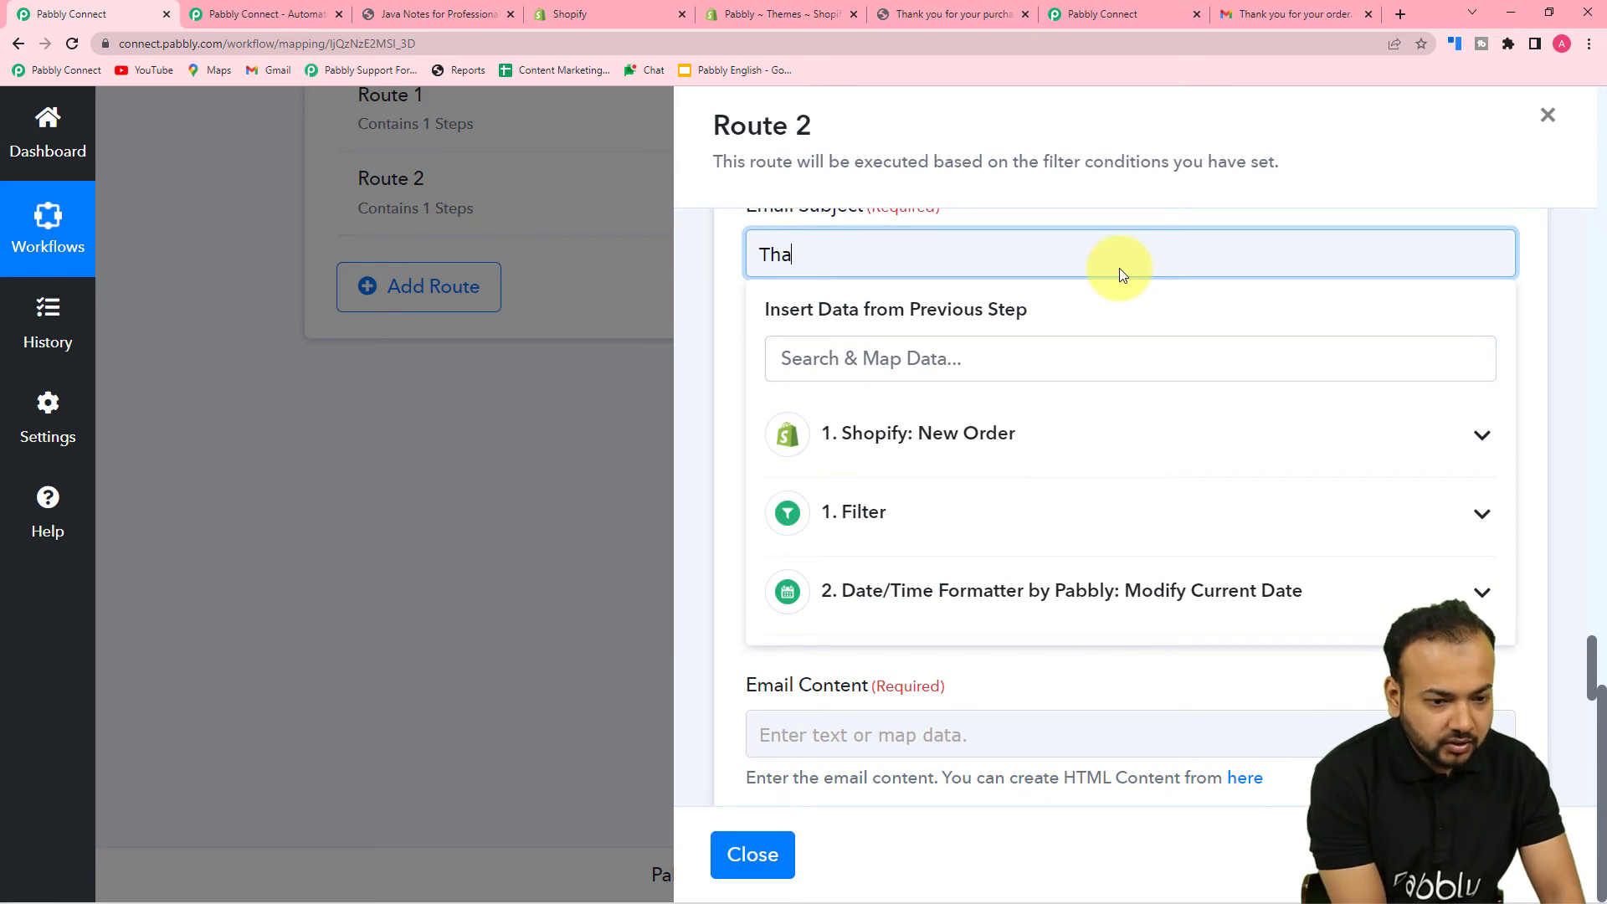
pyautogui.write('nk you for you')
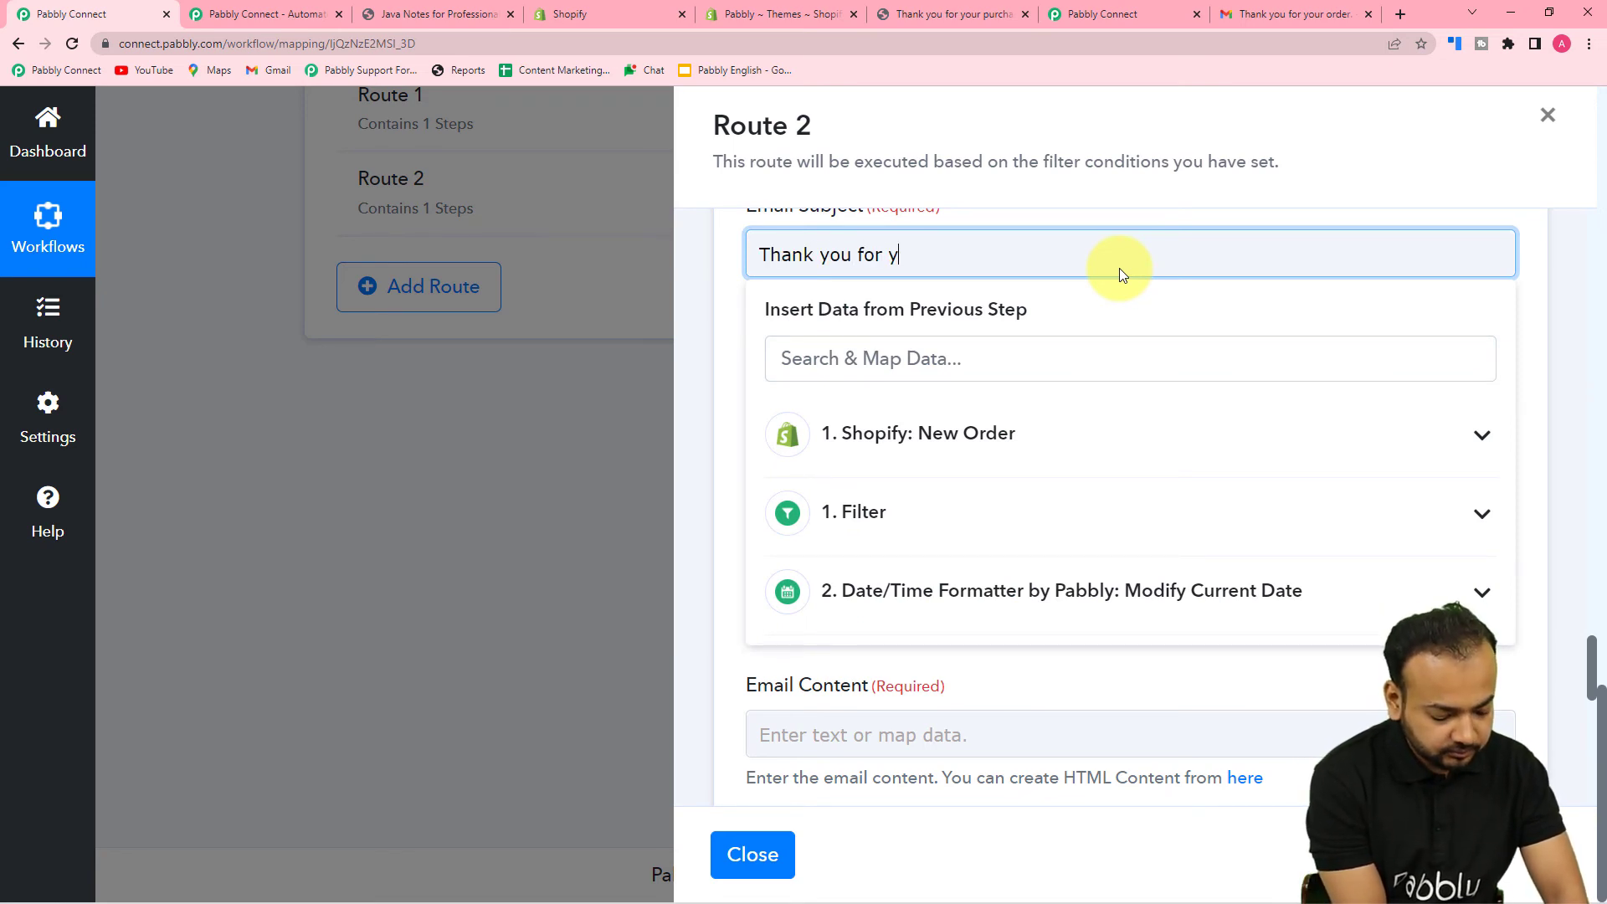
pyautogui.write('r ')
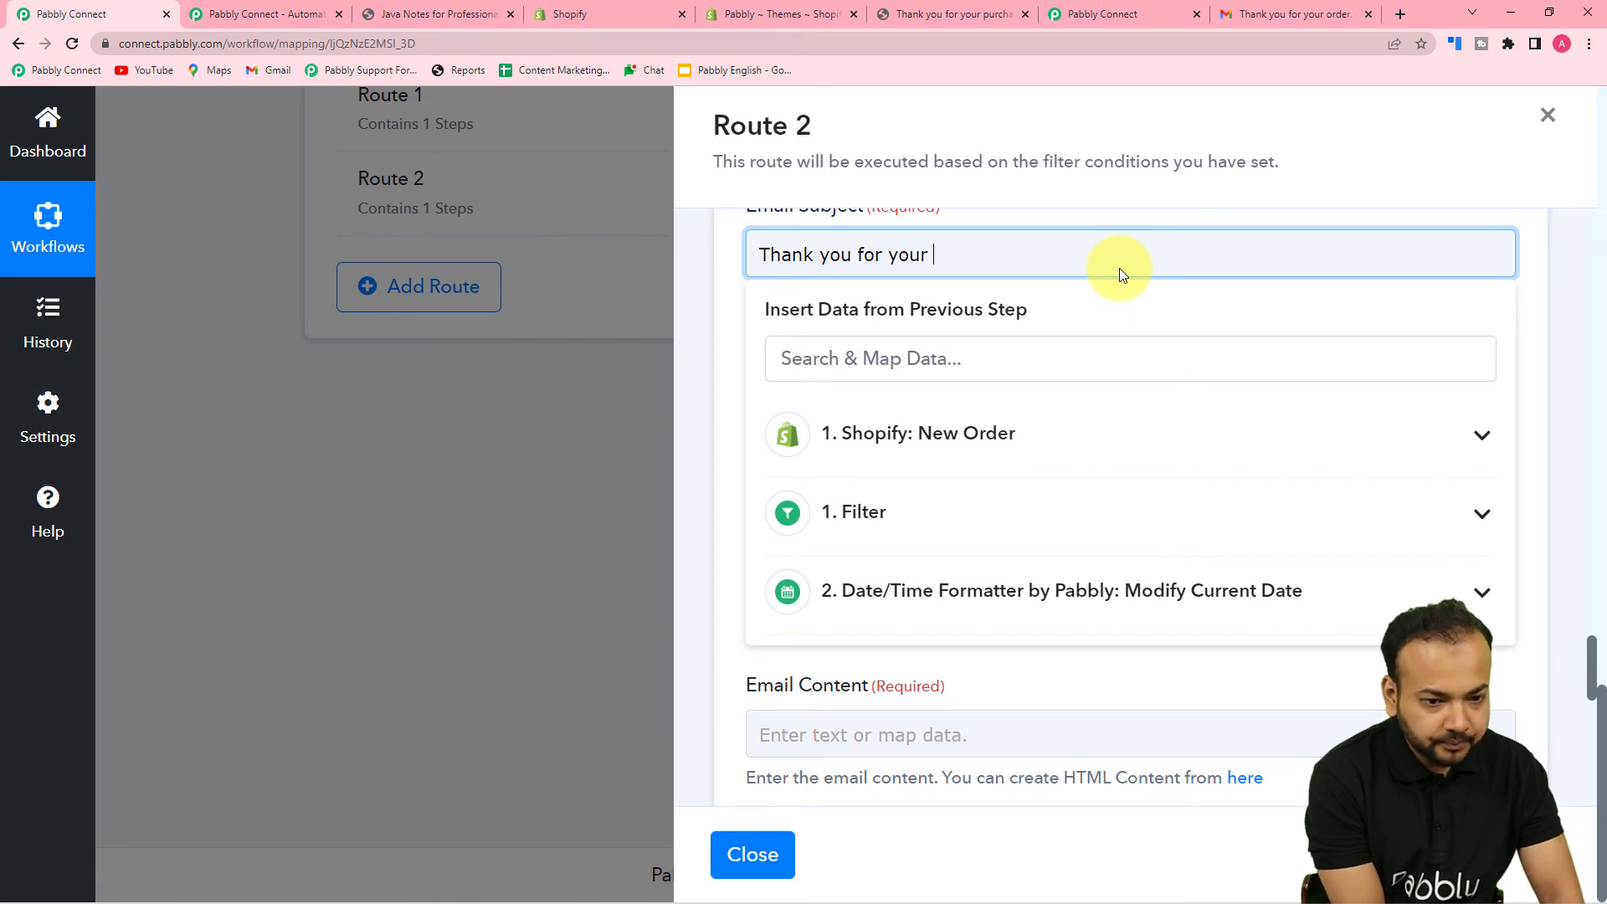
pyautogui.write('order.')
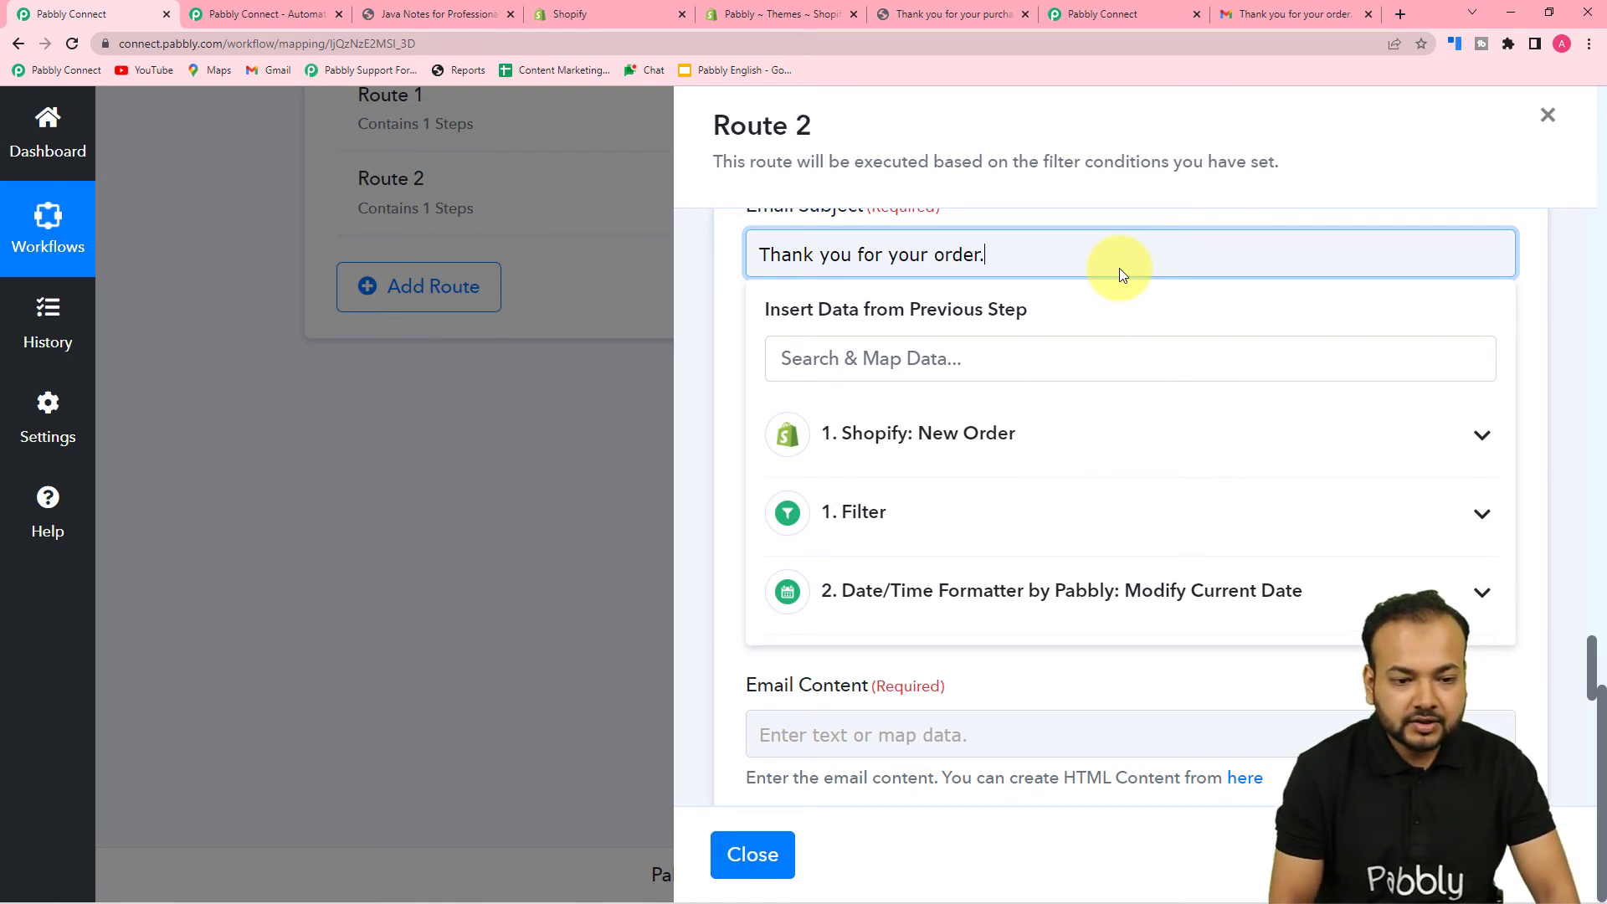
pyautogui.click(717, 384)
pyautogui.scroll(-4, 720, 390)
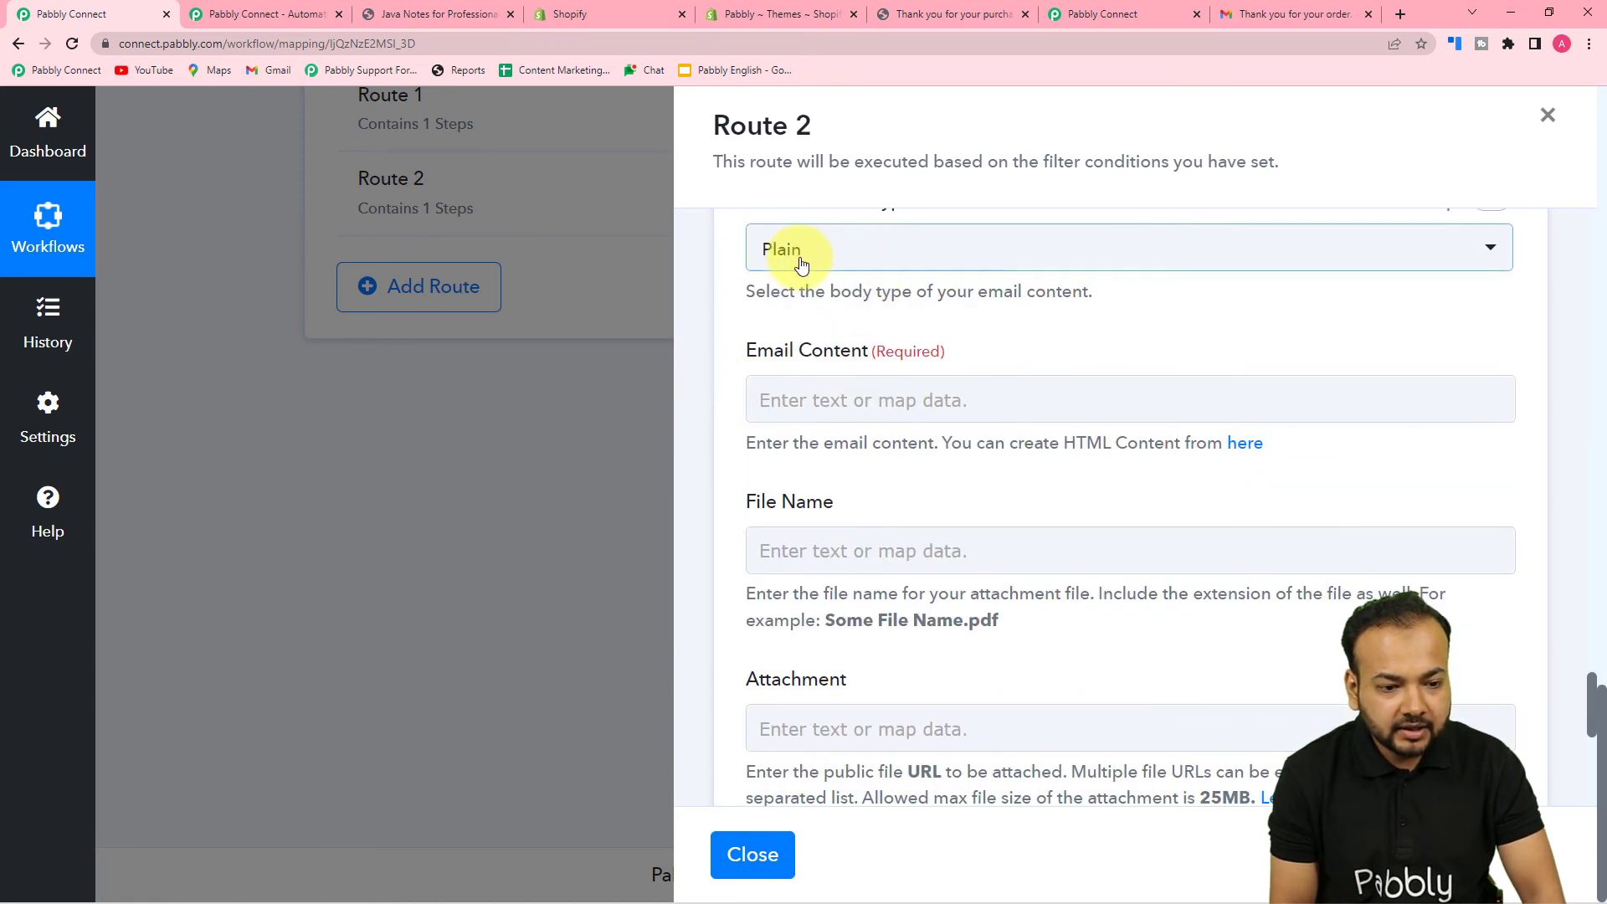
pyautogui.scroll(-1, 862, 289)
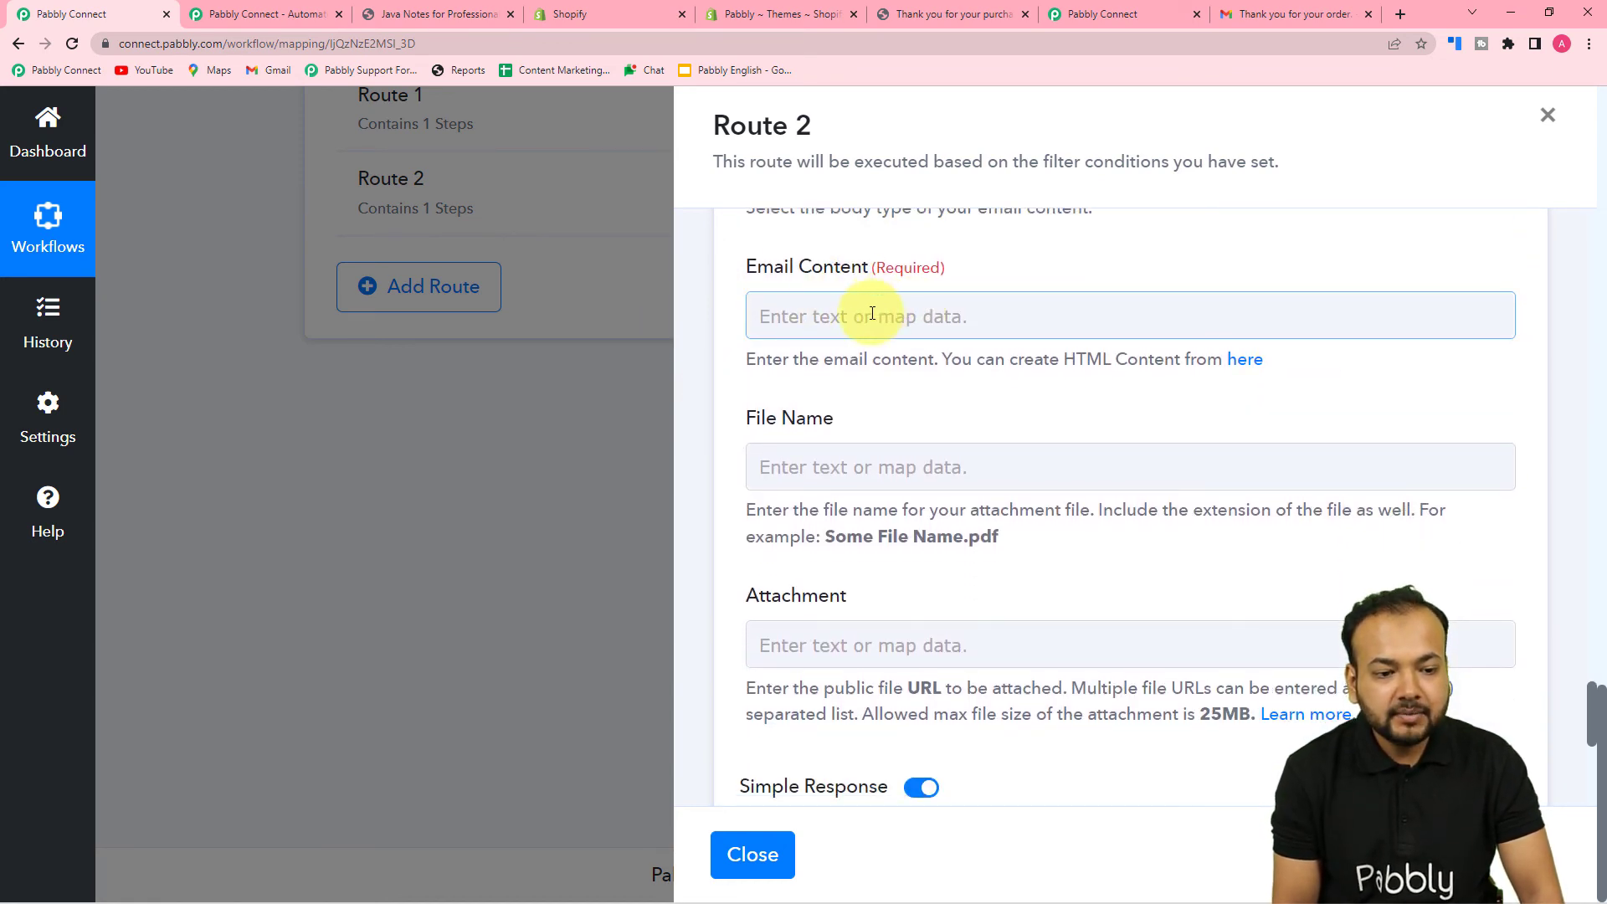
pyautogui.scroll(-1, 879, 318)
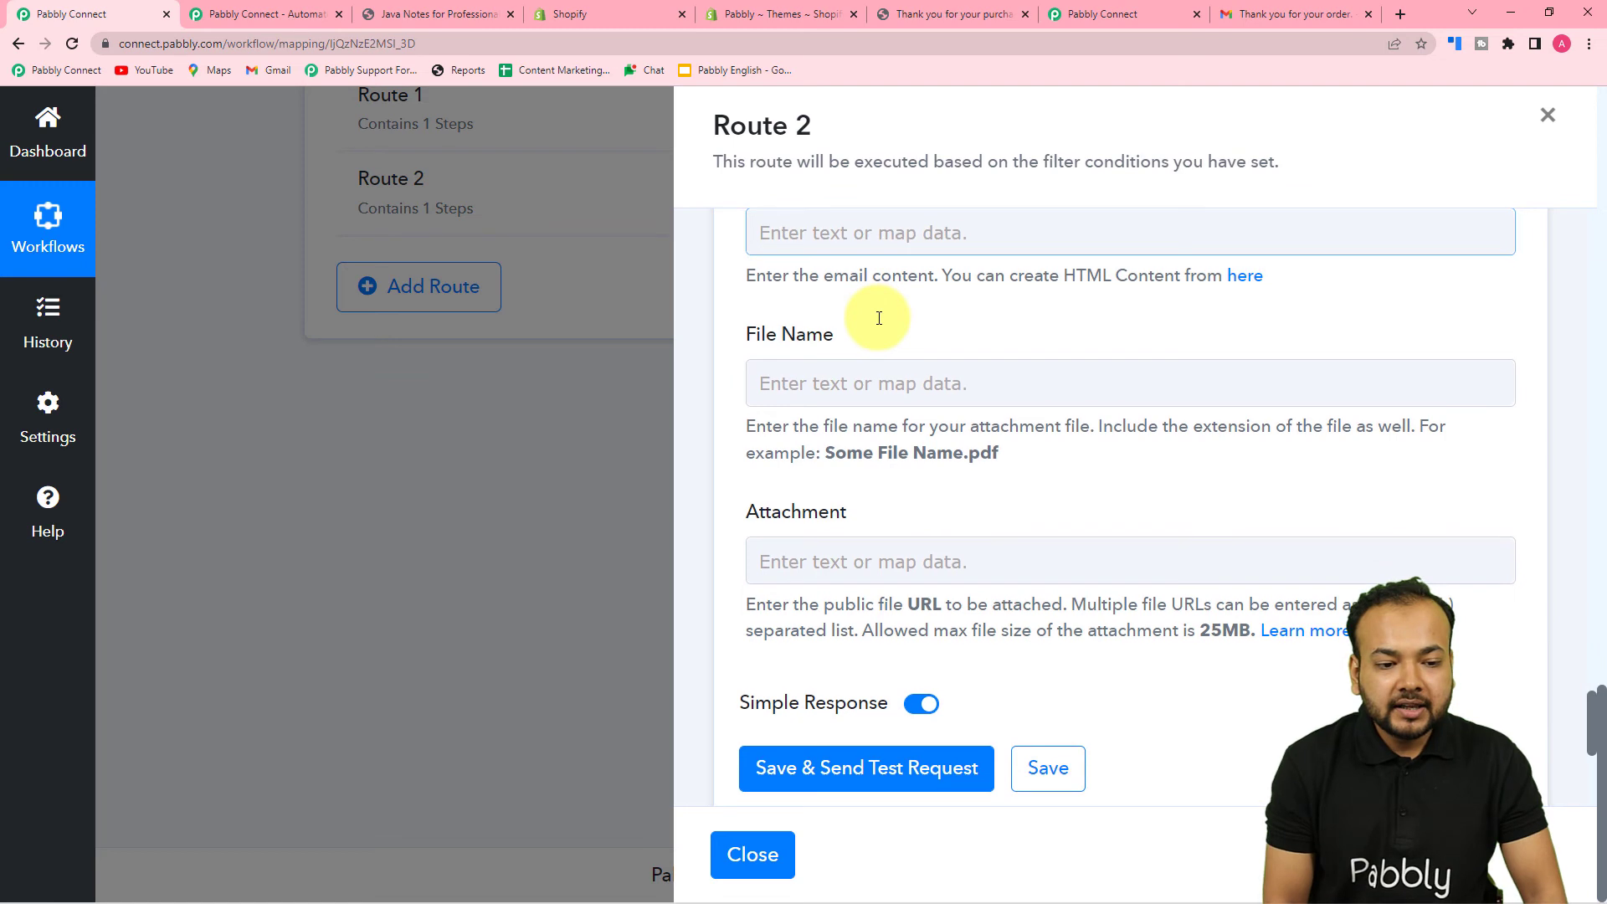
# - Paste the order-confirmation template into Email Content and map Billing Address First Name after 'Hello'
pyautogui.click(887, 243)
pyautogui.write("Order Confirmed!!  Hello ,  Thank you for shopping with us! Your order for is confirmed. We will deliver your package by . Once the order is shipped we'll get back to you with the tracking number. Sit back & relax while we have this delivered to you.  Happy Shopping!! Pabbly Team")
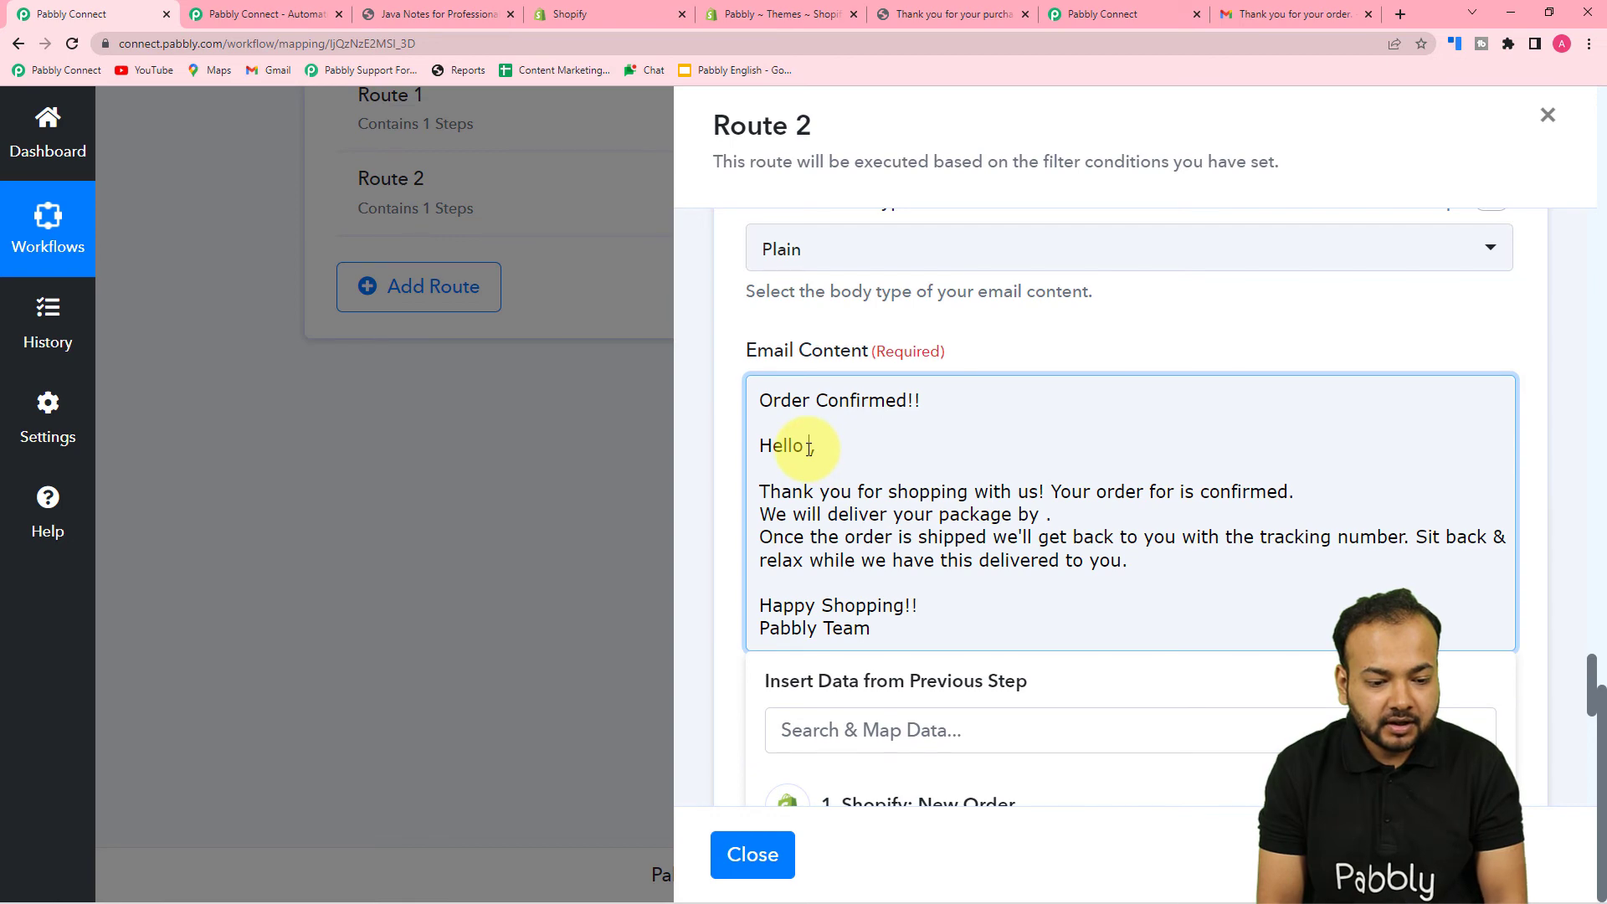
pyautogui.scroll(-3, 809, 452)
pyautogui.click(895, 557)
pyautogui.scroll(-20, 925, 691)
pyautogui.scroll(-20, 926, 691)
pyautogui.scroll(-20, 925, 691)
pyautogui.scroll(-20, 925, 691)
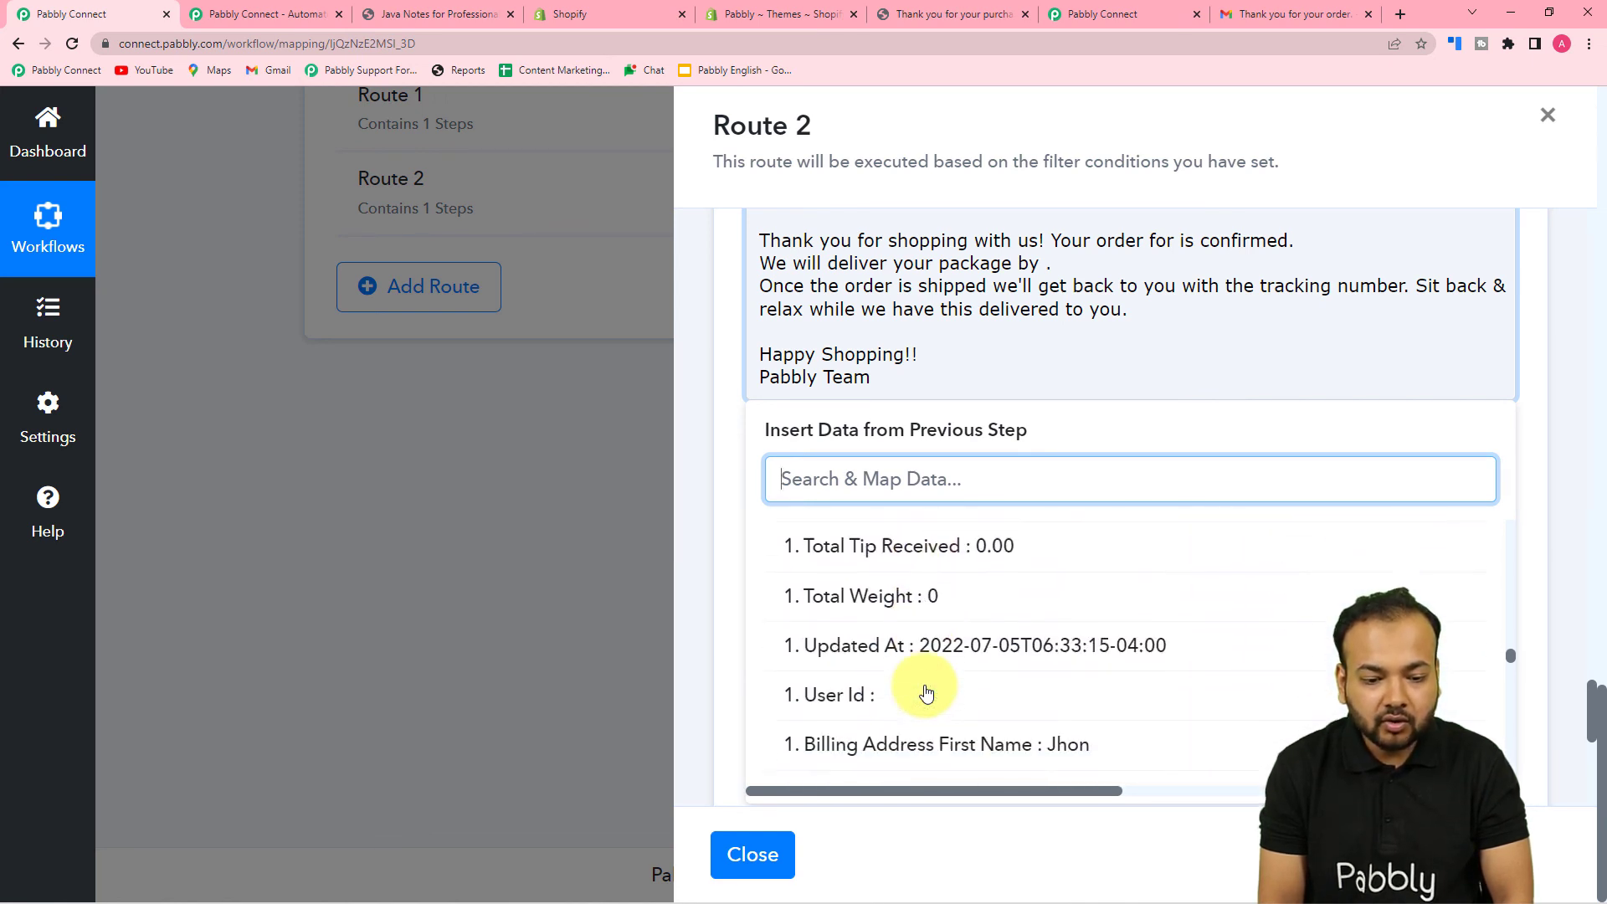
pyautogui.scroll(-5, 925, 691)
pyautogui.click(1018, 654)
pyautogui.scroll(2, 1051, 377)
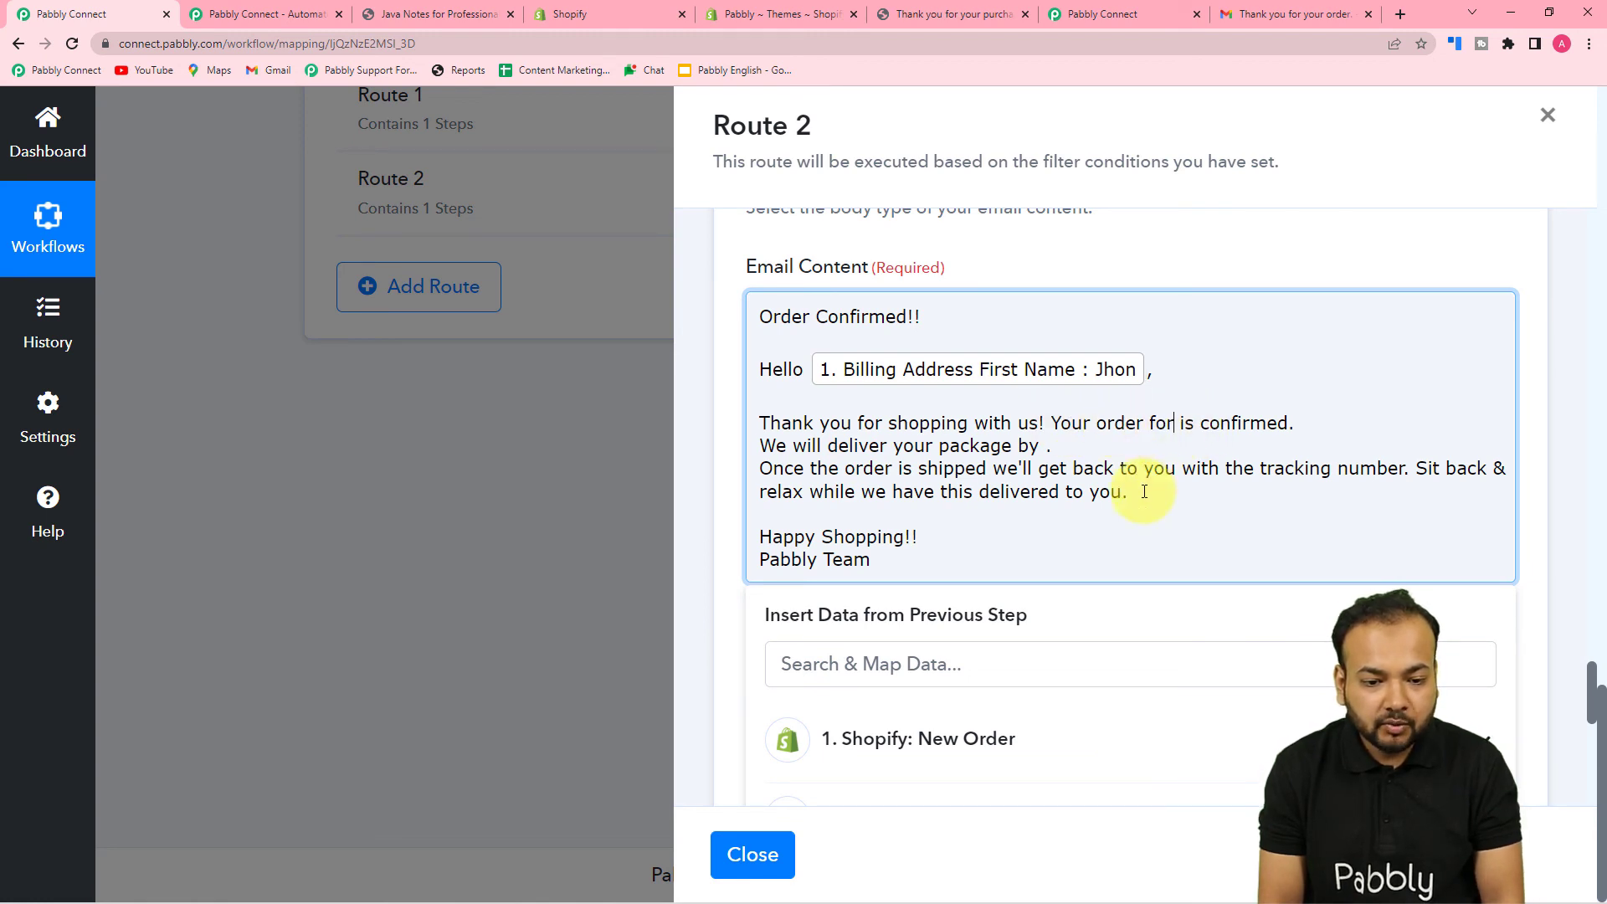
# - Insert the Shopify Line Items 0 Name (the Java product) after 'for' in the email body
pyautogui.click(958, 661)
pyautogui.scroll(-3, 962, 569)
pyautogui.click(972, 491)
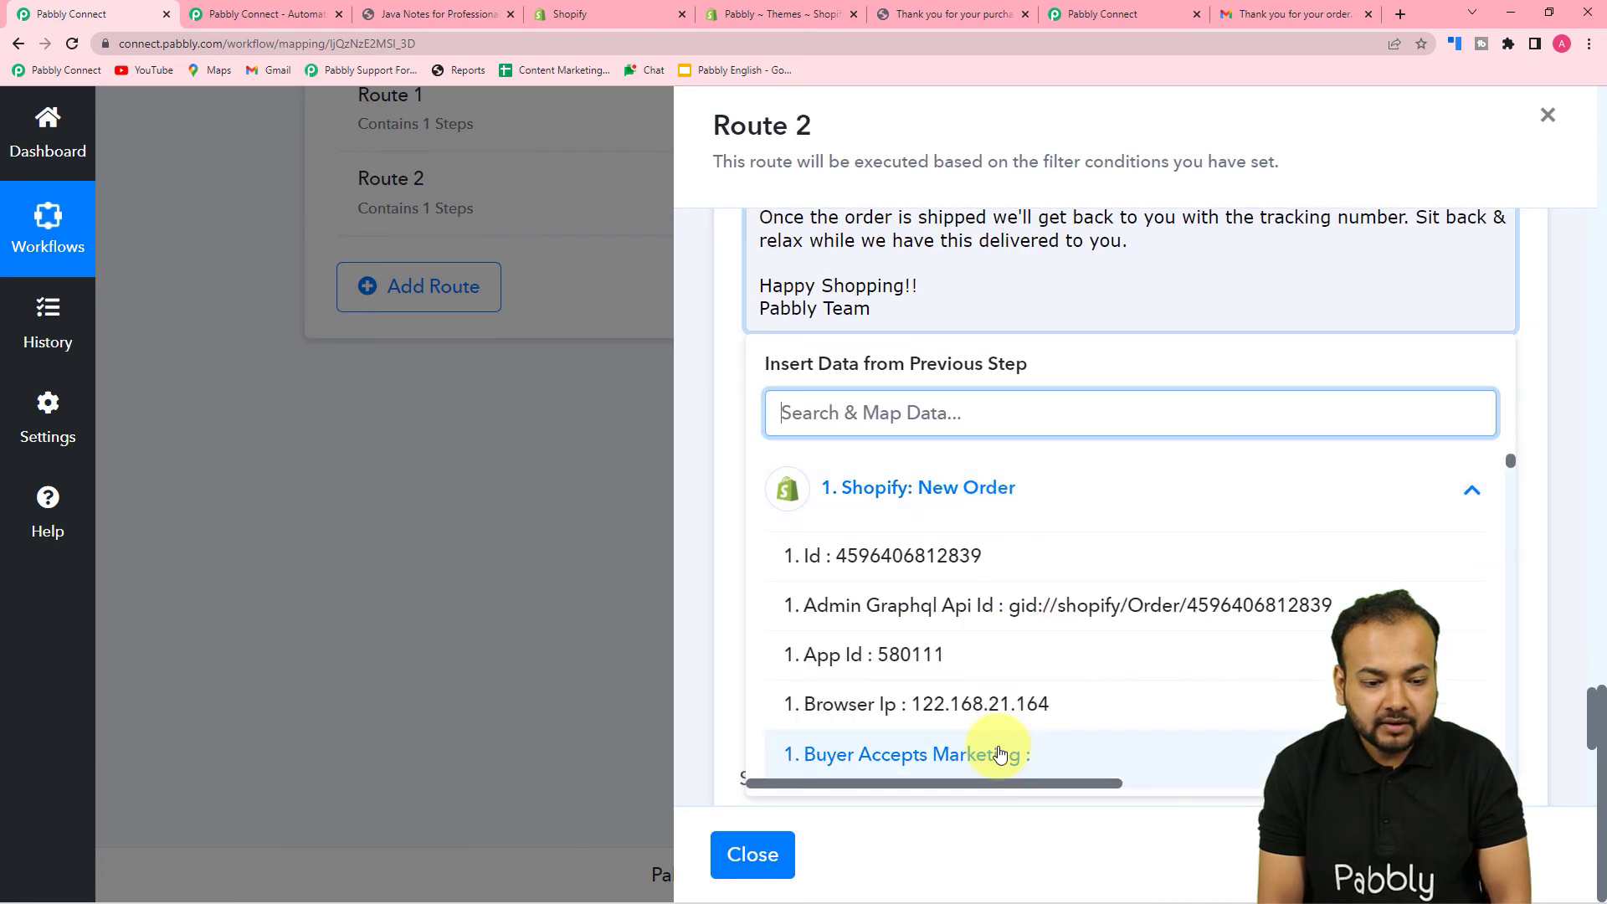
pyautogui.scroll(-3, 1035, 673)
pyautogui.scroll(-20, 1036, 674)
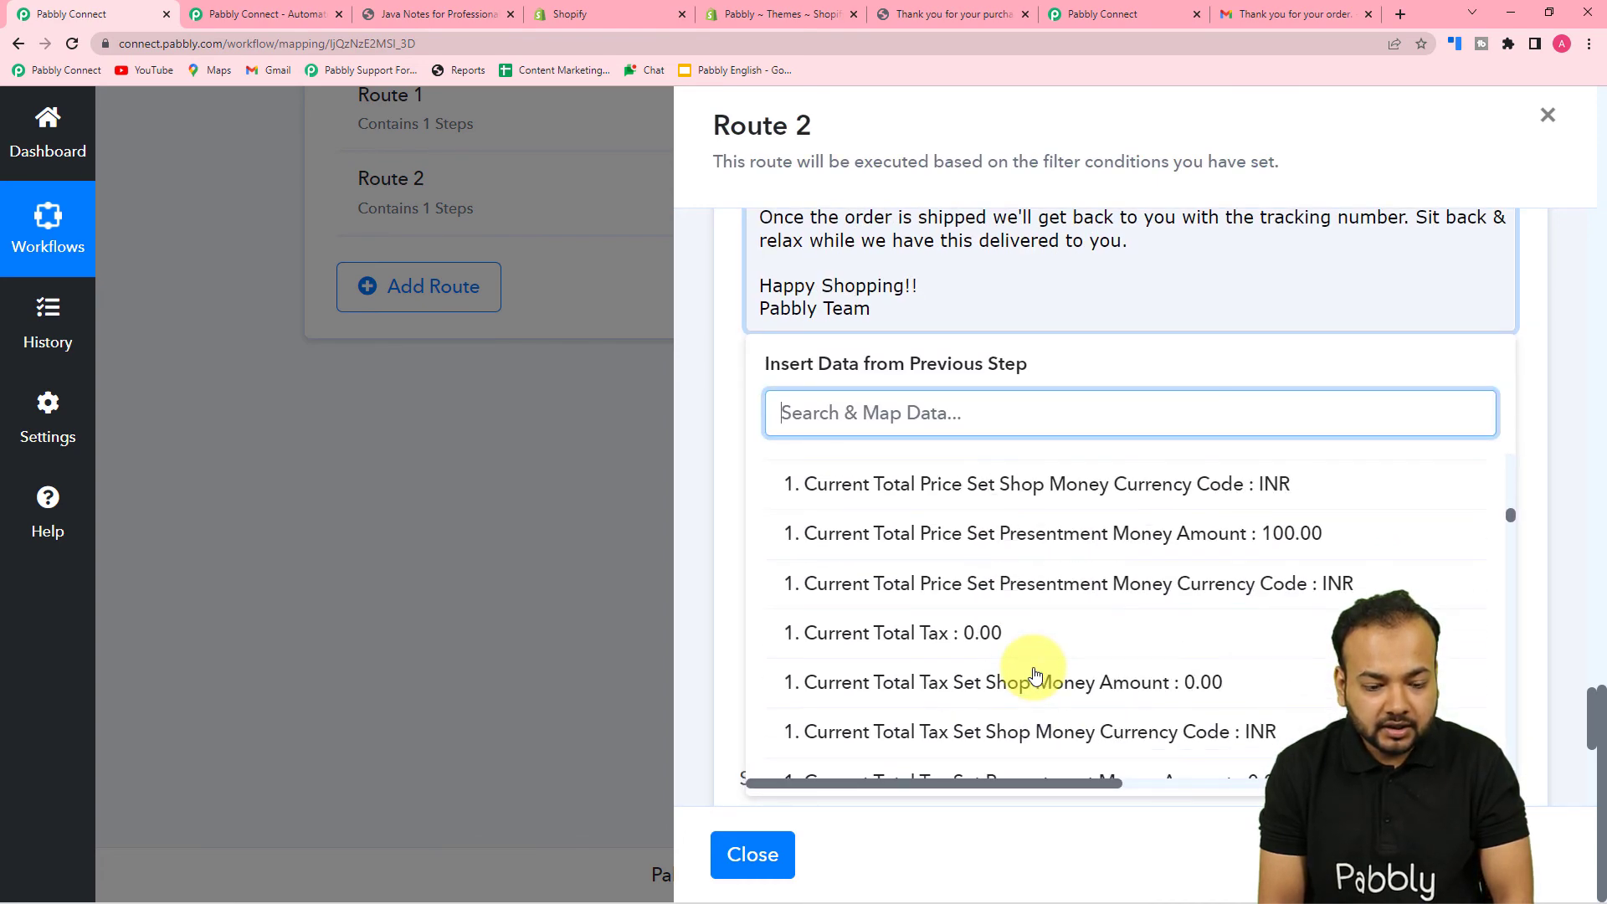
pyautogui.scroll(-20, 1035, 674)
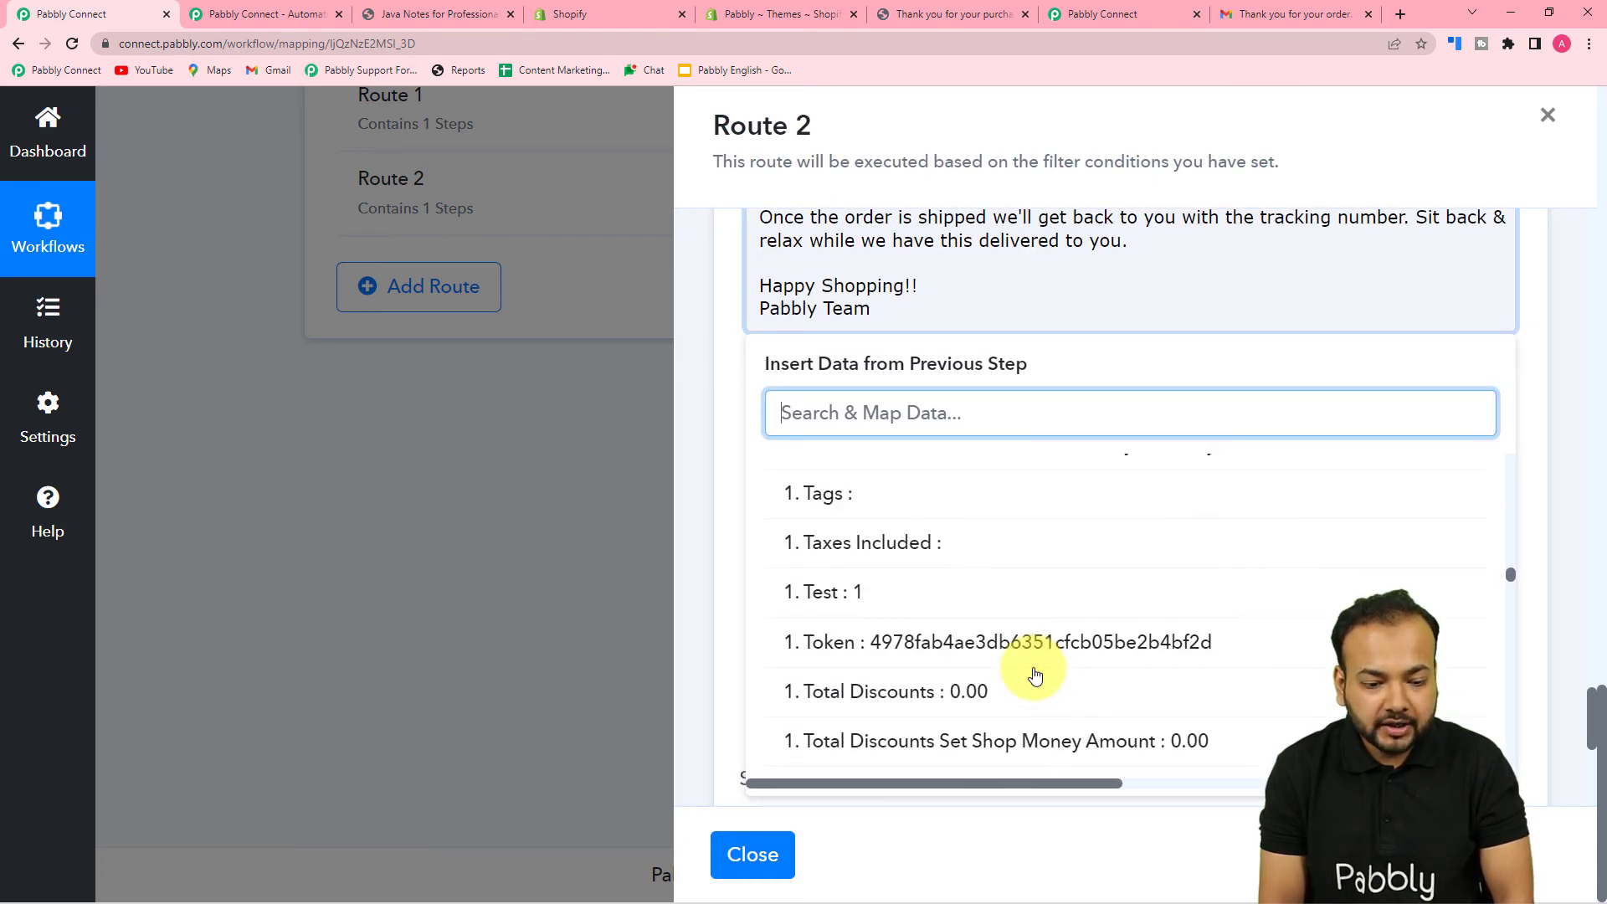
pyautogui.scroll(-20, 1035, 673)
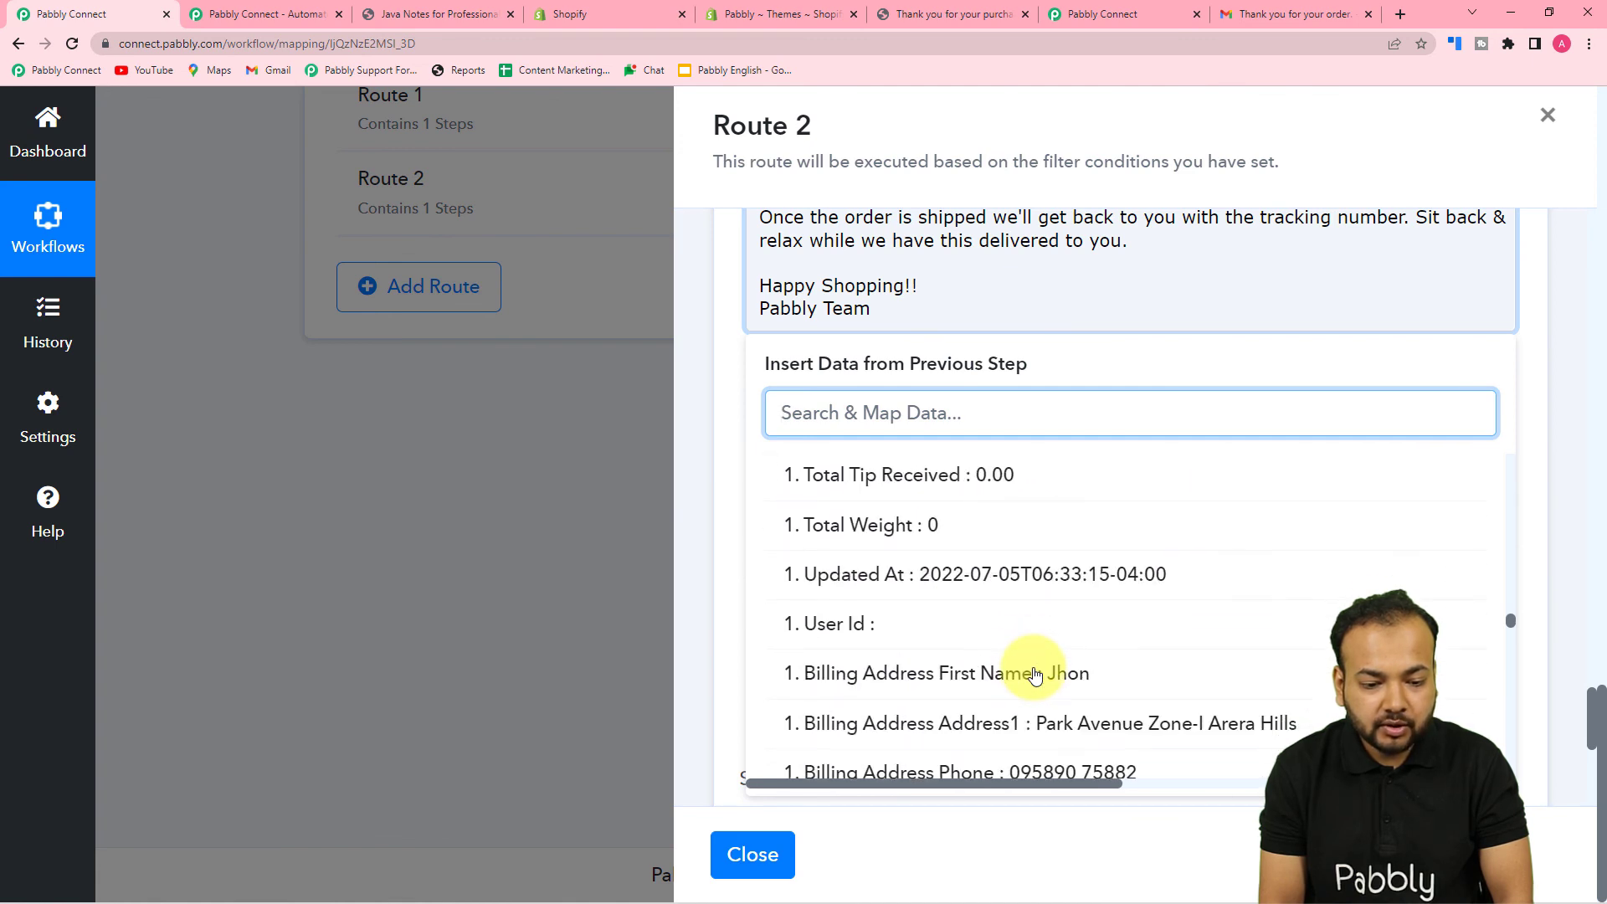
pyautogui.scroll(-15, 1035, 673)
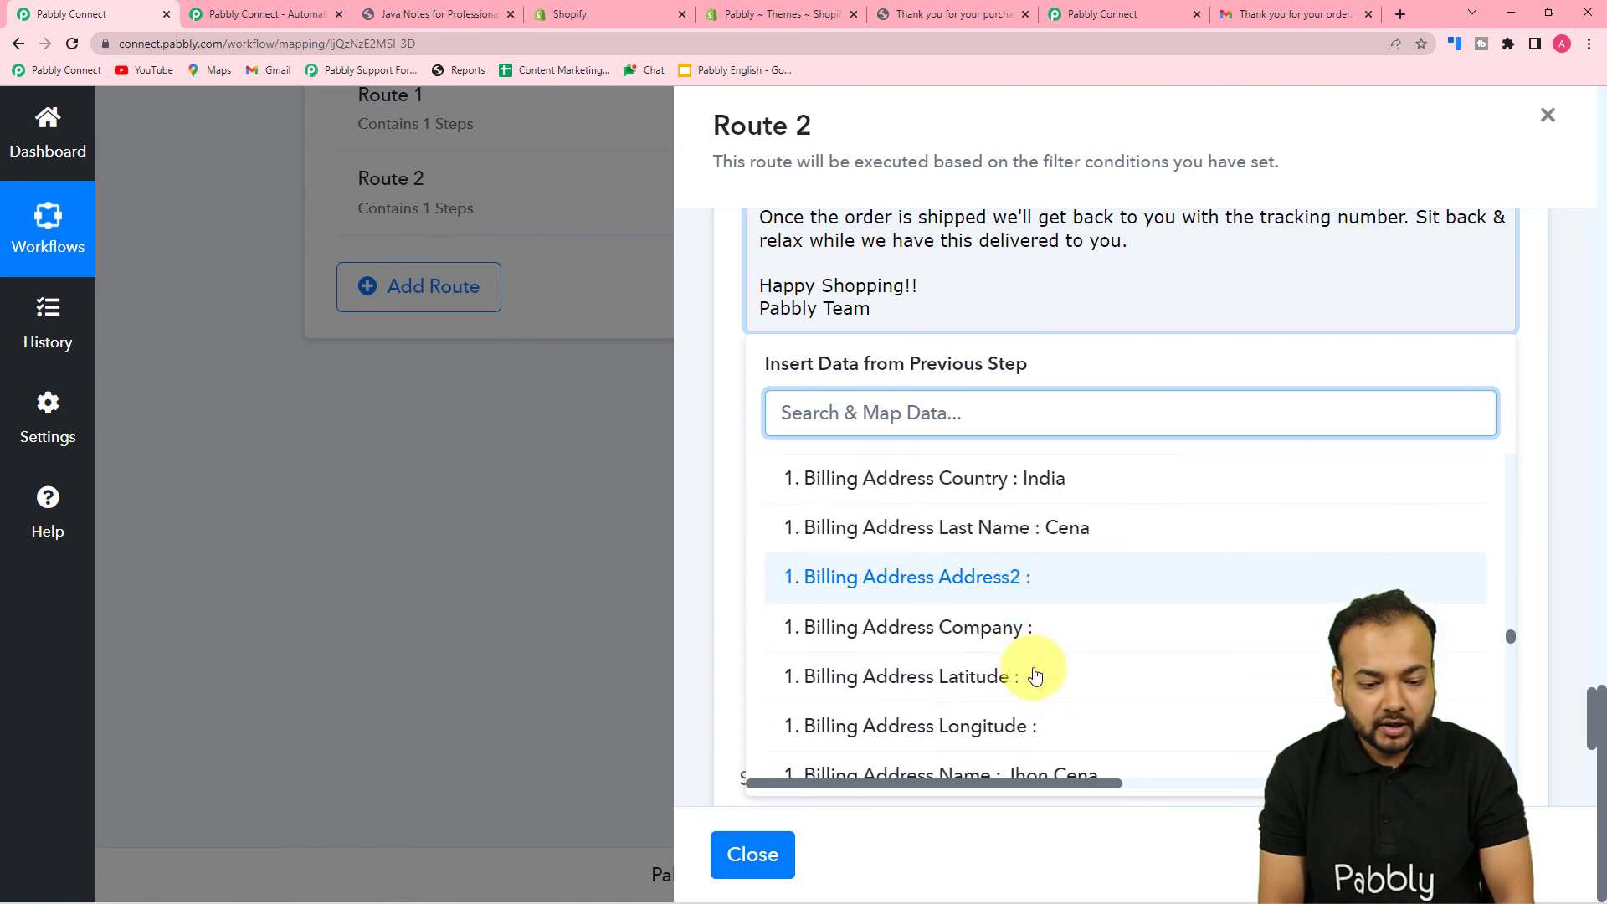
pyautogui.scroll(-20, 1035, 674)
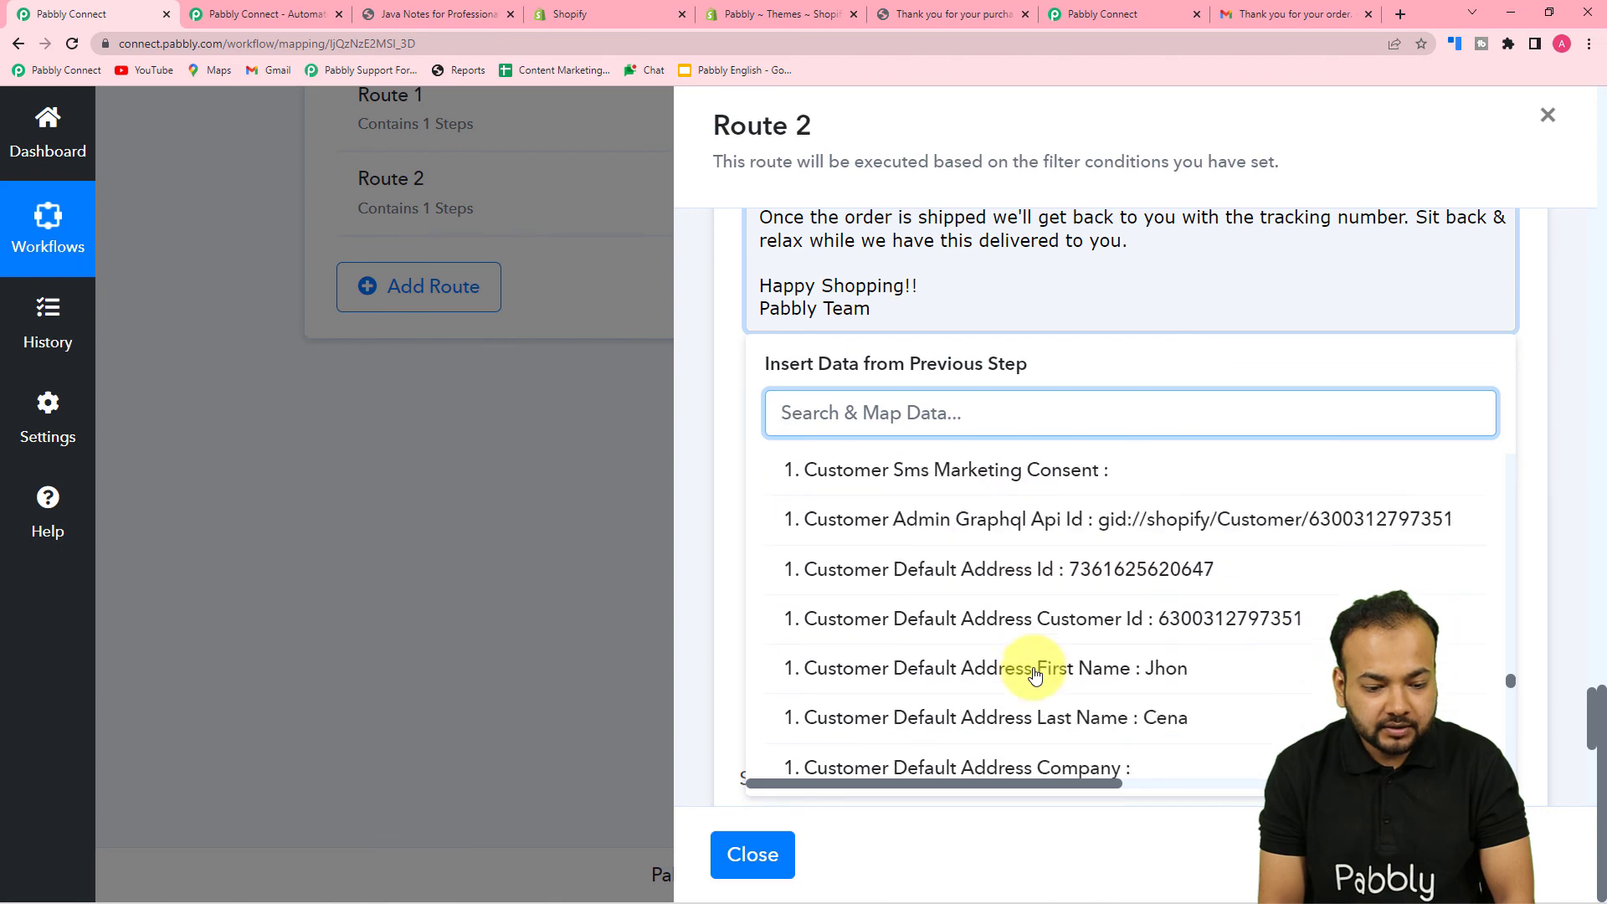
pyautogui.scroll(-15, 1035, 674)
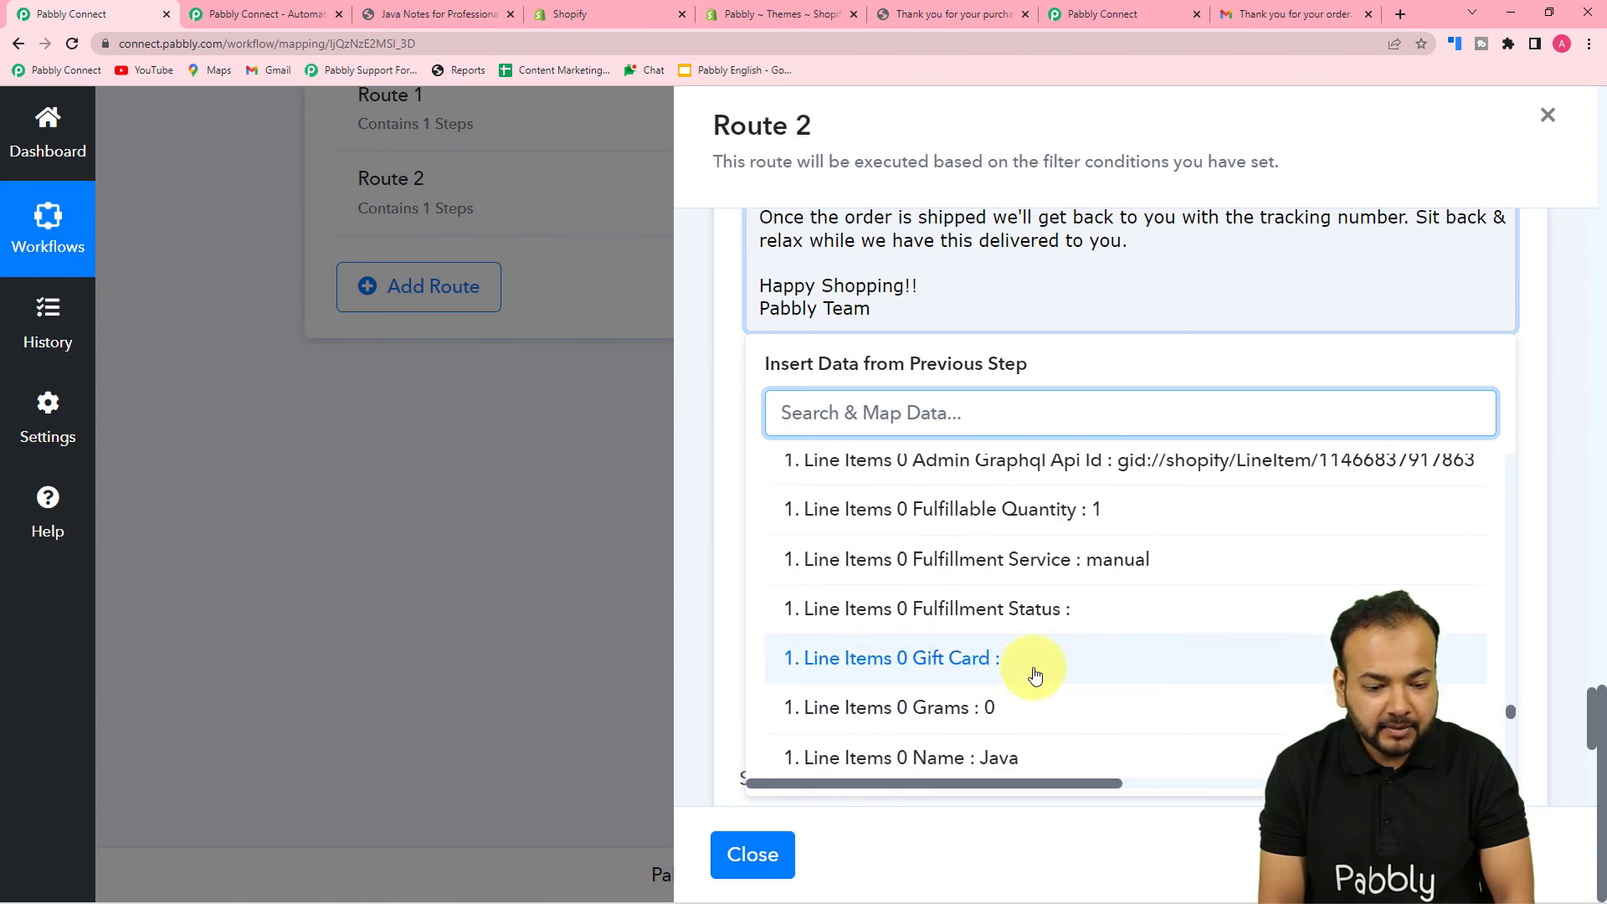
pyautogui.click(1000, 616)
# - Insert the Date/Time Formatter datetime (08-07-2022) after 'package by' as the delivery date
pyautogui.click(943, 341)
pyautogui.scroll(2, 1183, 355)
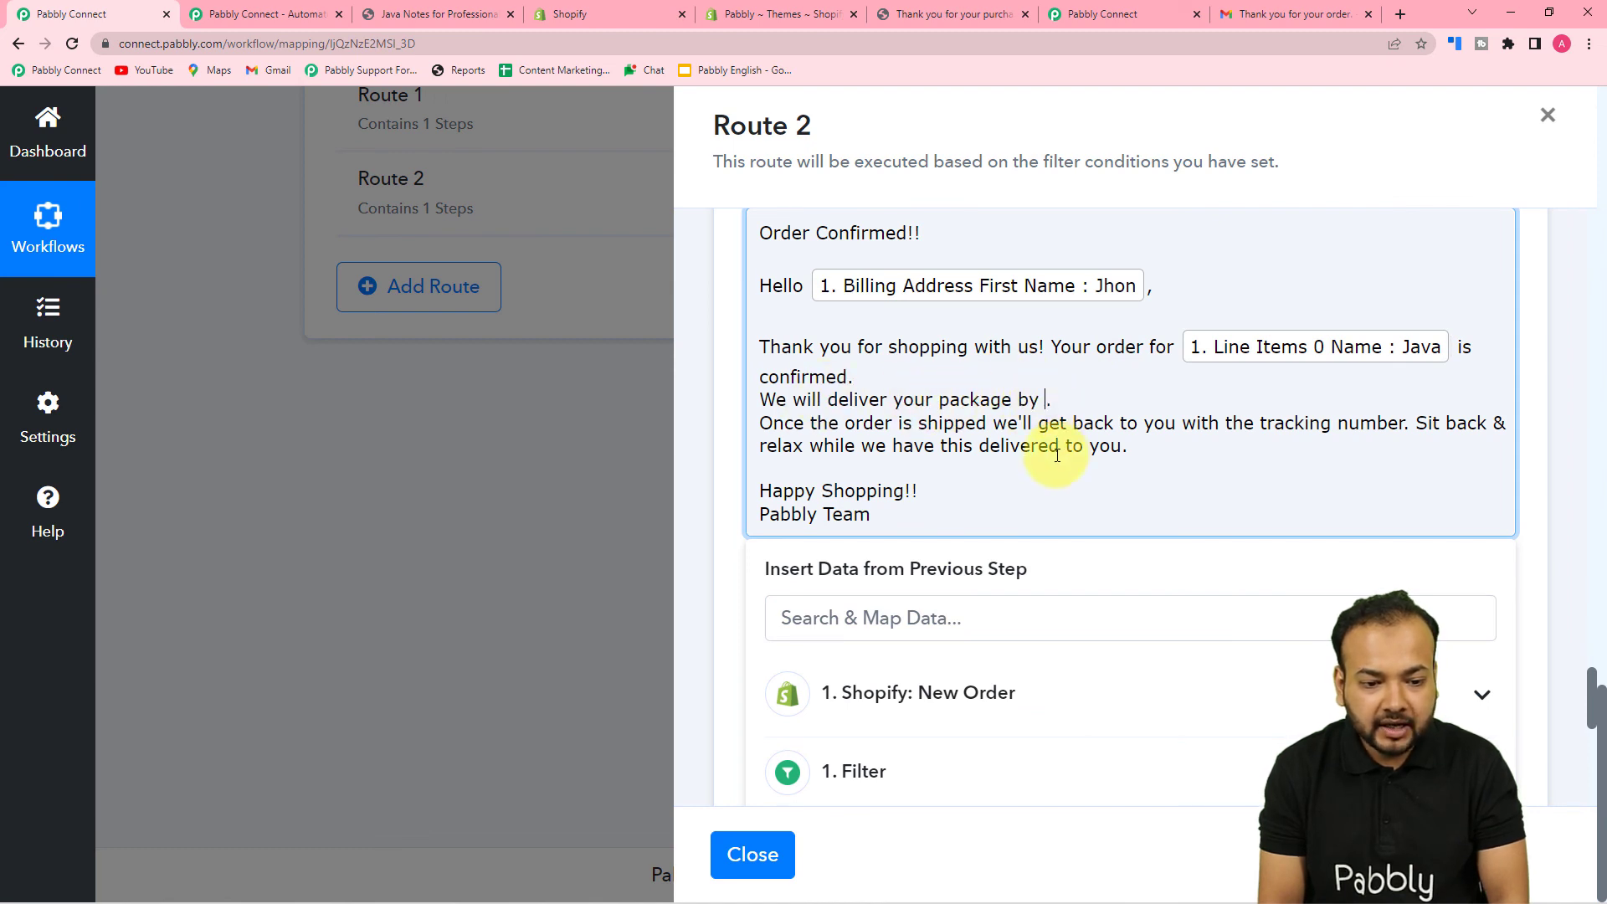
pyautogui.scroll(-3, 967, 648)
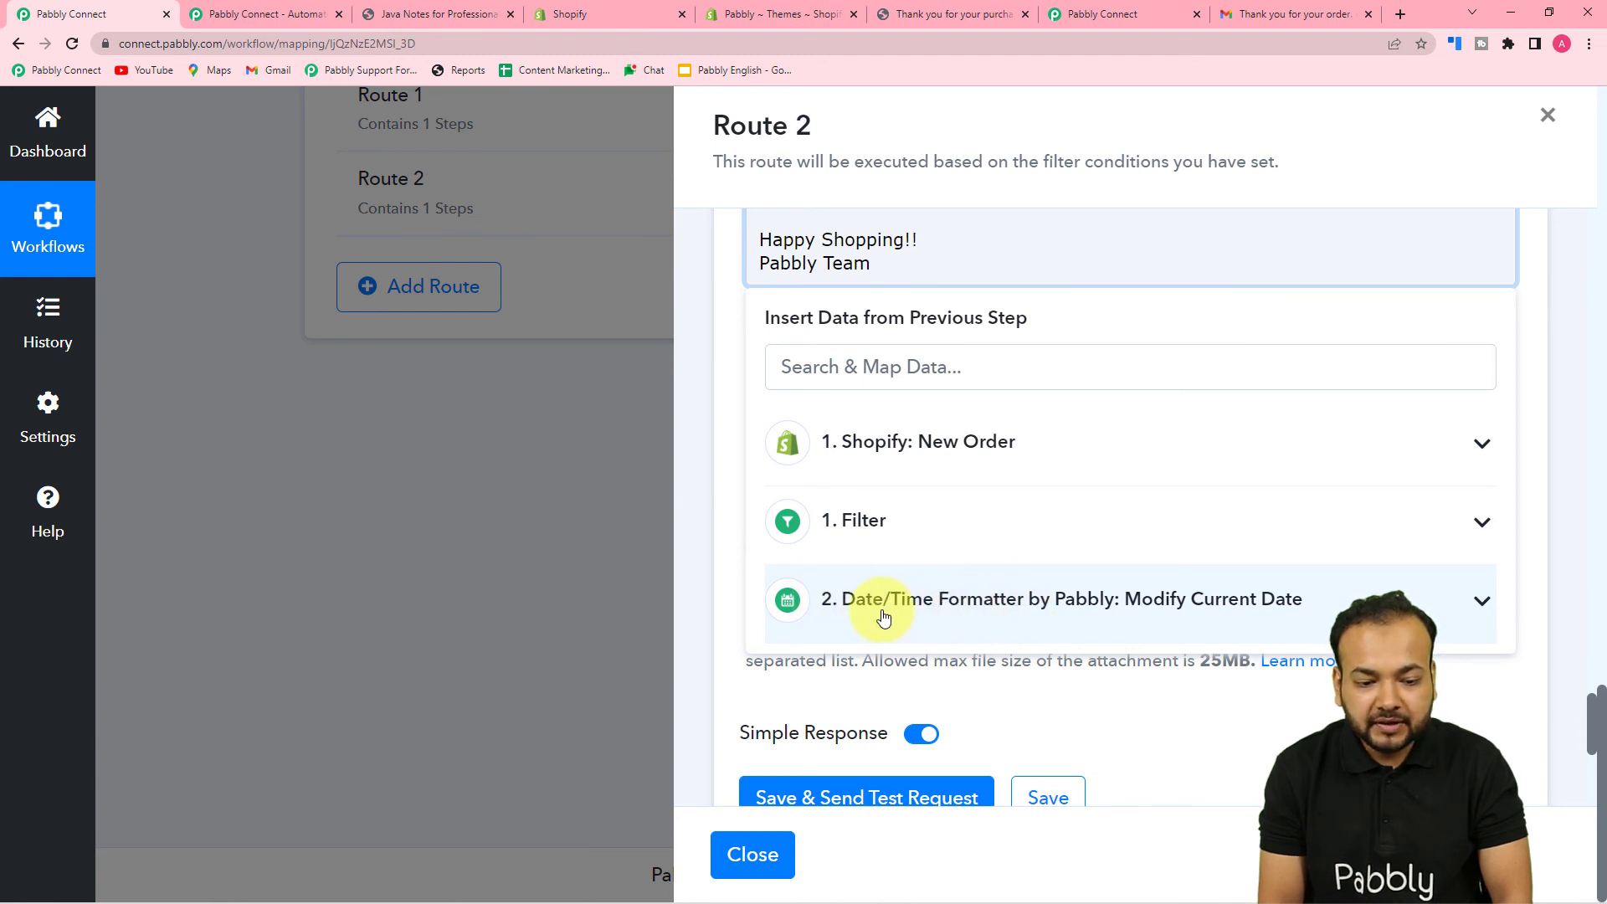
pyautogui.click(1188, 600)
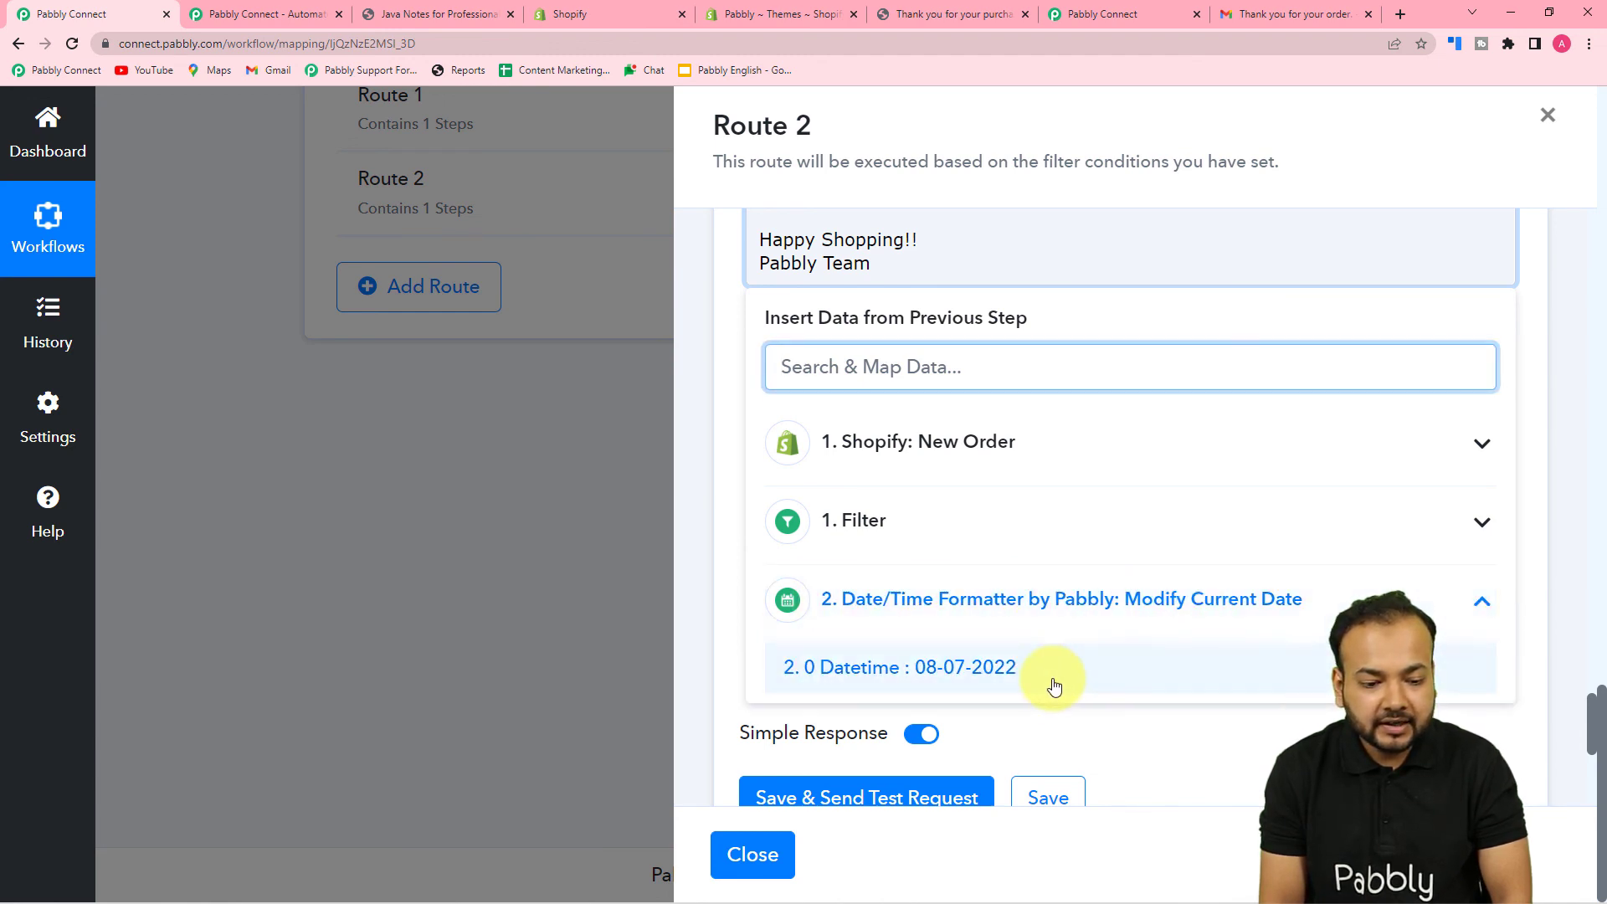
pyautogui.click(1055, 686)
pyautogui.click(725, 388)
pyautogui.scroll(3, 725, 388)
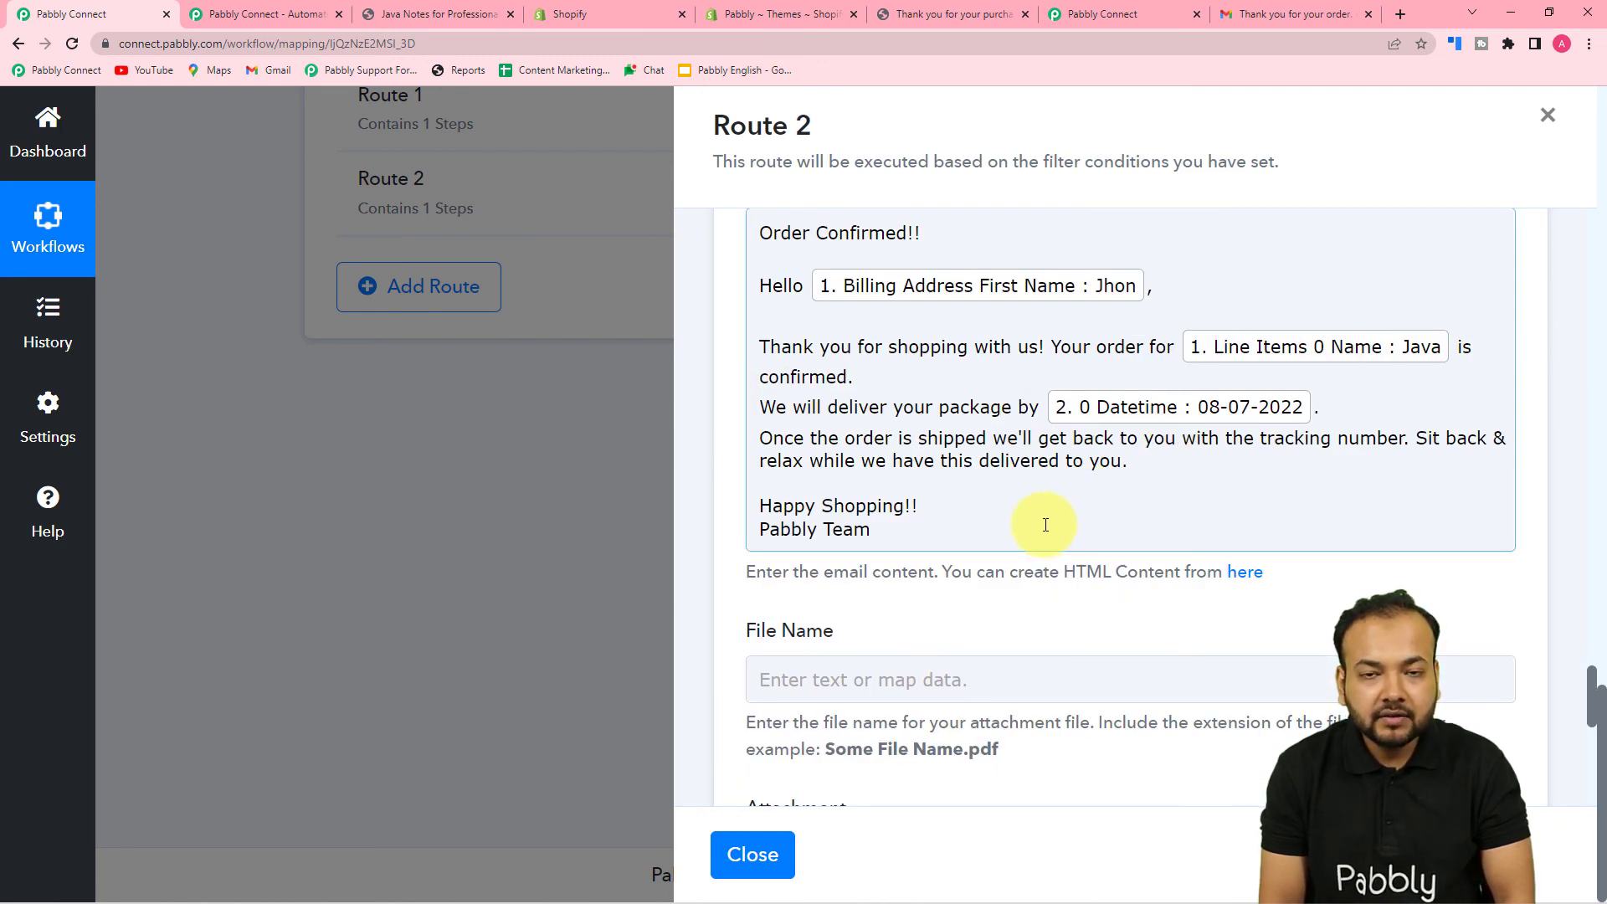
# - Save Route 2's Gmail step, acknowledge the data-saved confirmation, and close the Route 2 panel
pyautogui.scroll(5, 1039, 528)
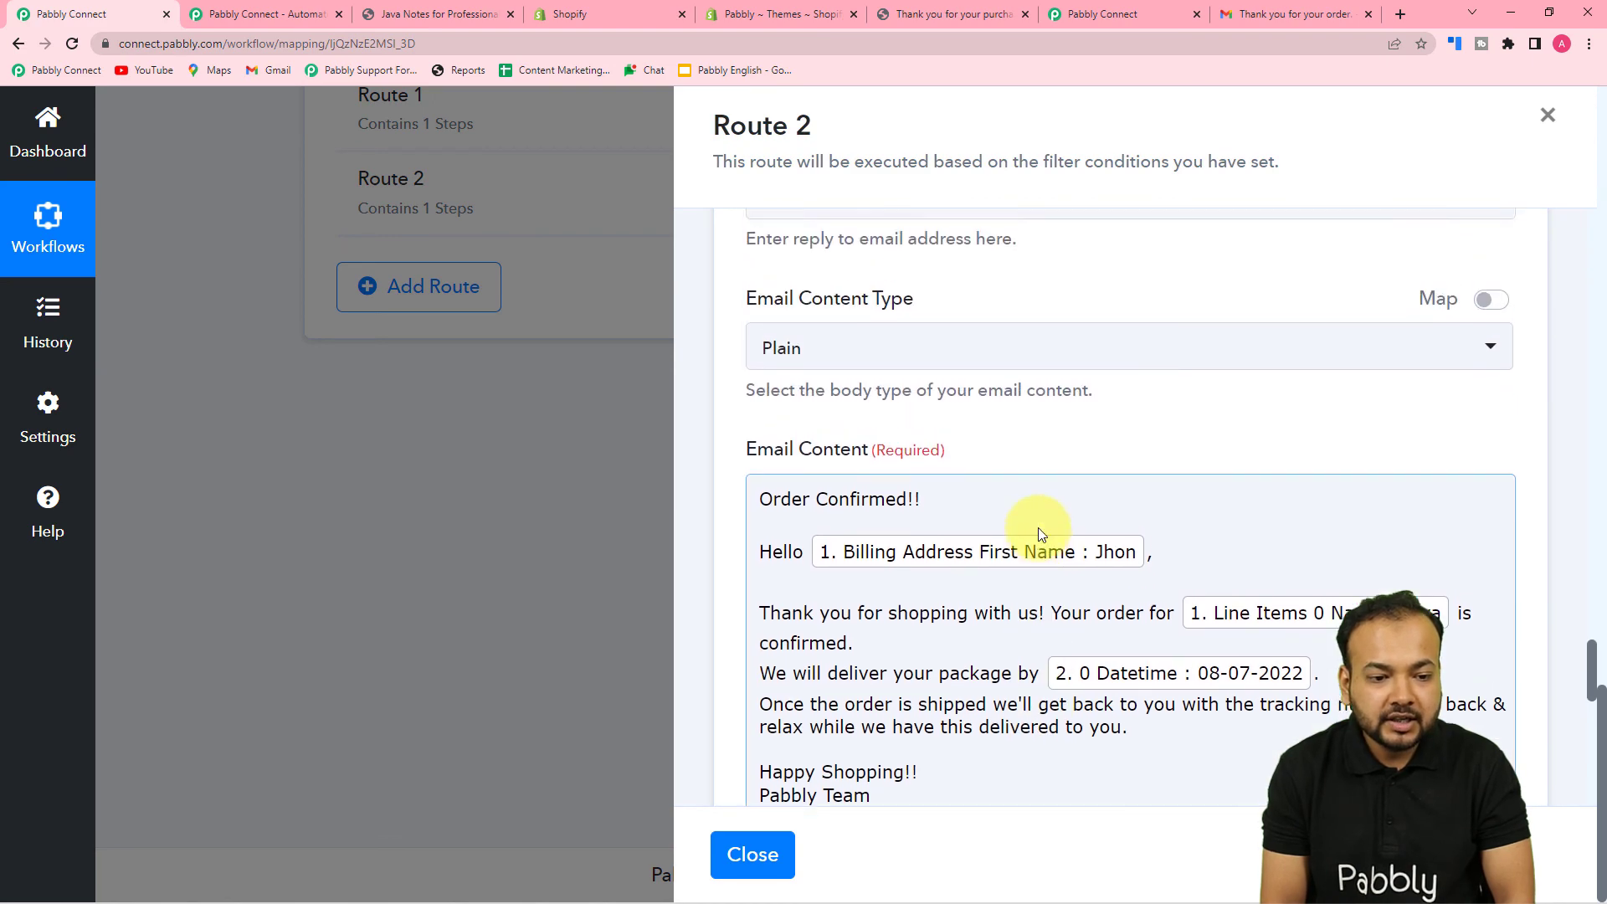
pyautogui.scroll(3, 1038, 528)
pyautogui.scroll(-4, 1038, 528)
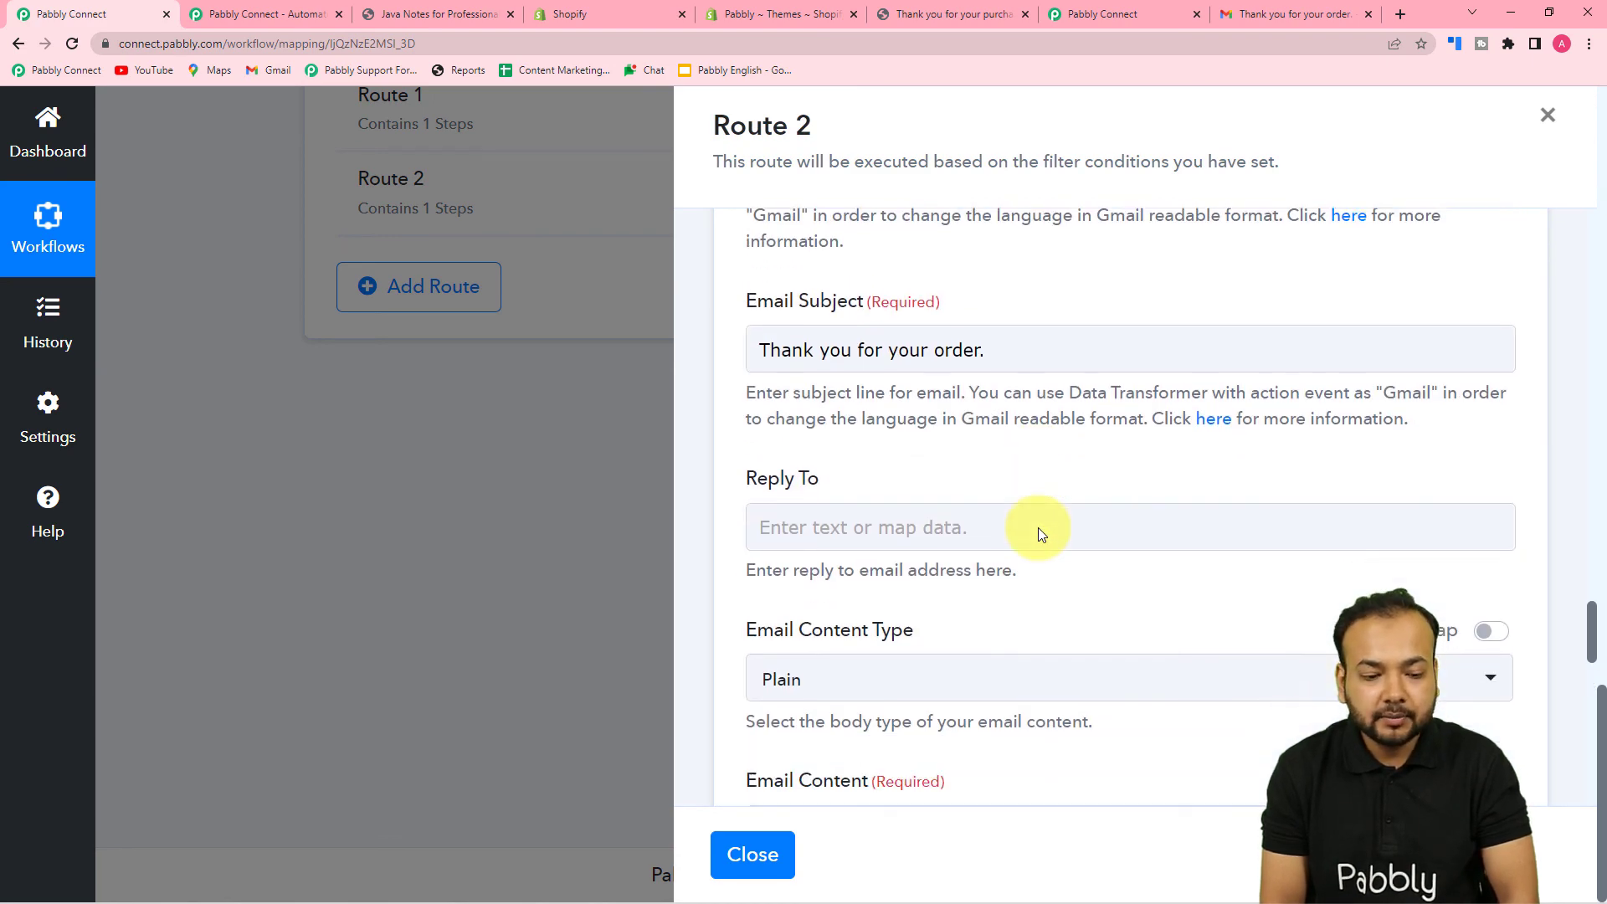
pyautogui.scroll(-9, 1038, 527)
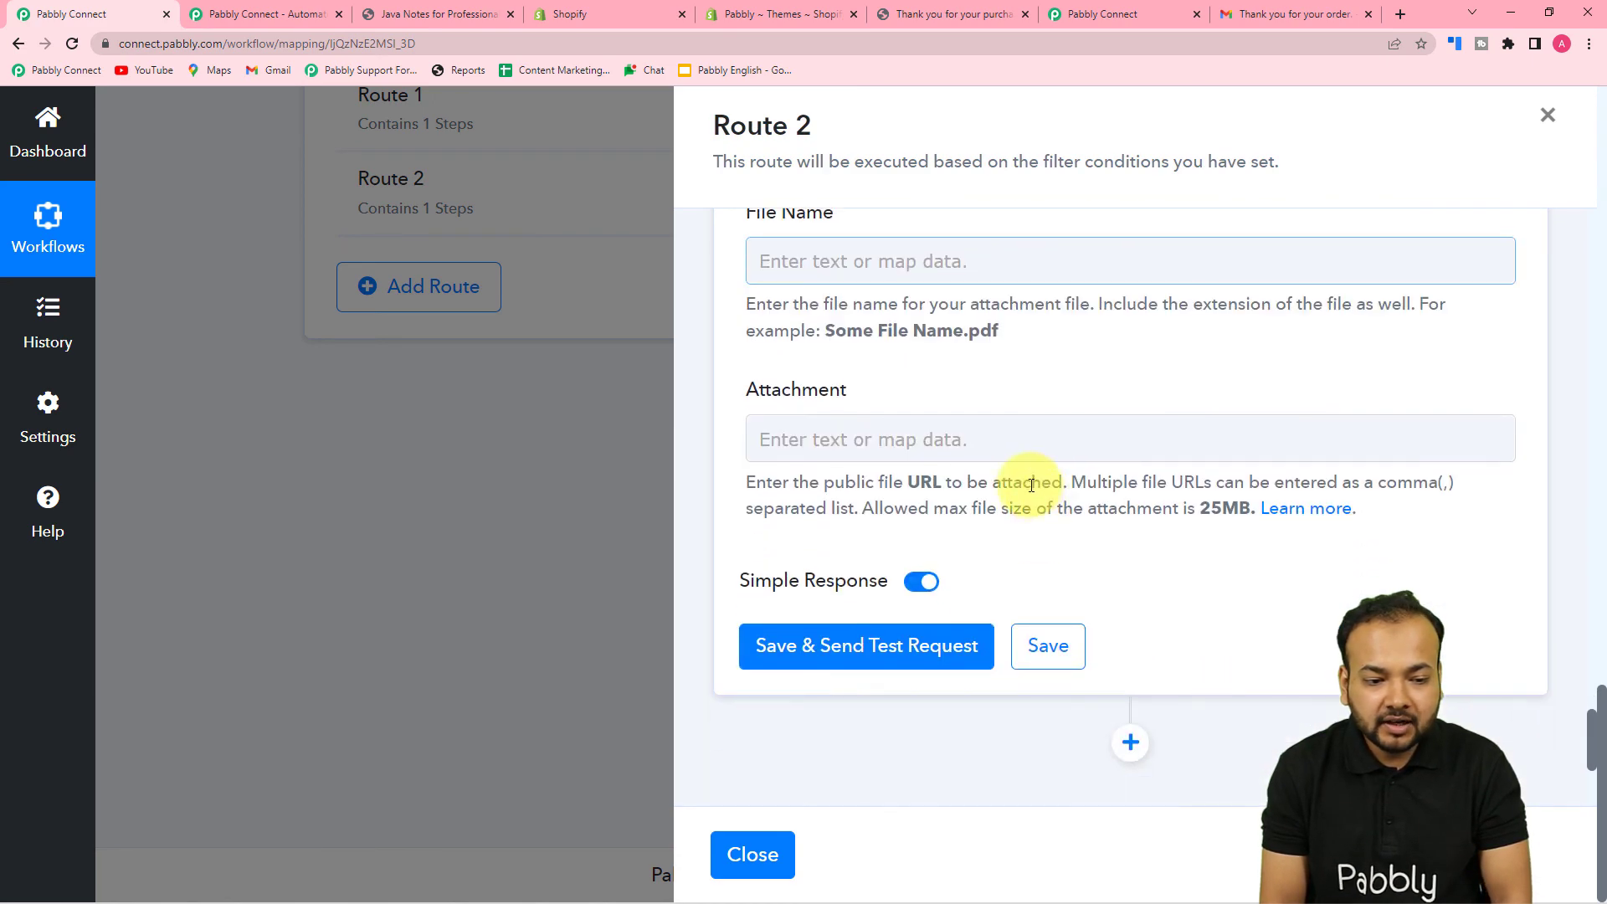
pyautogui.scroll(4, 1275, 531)
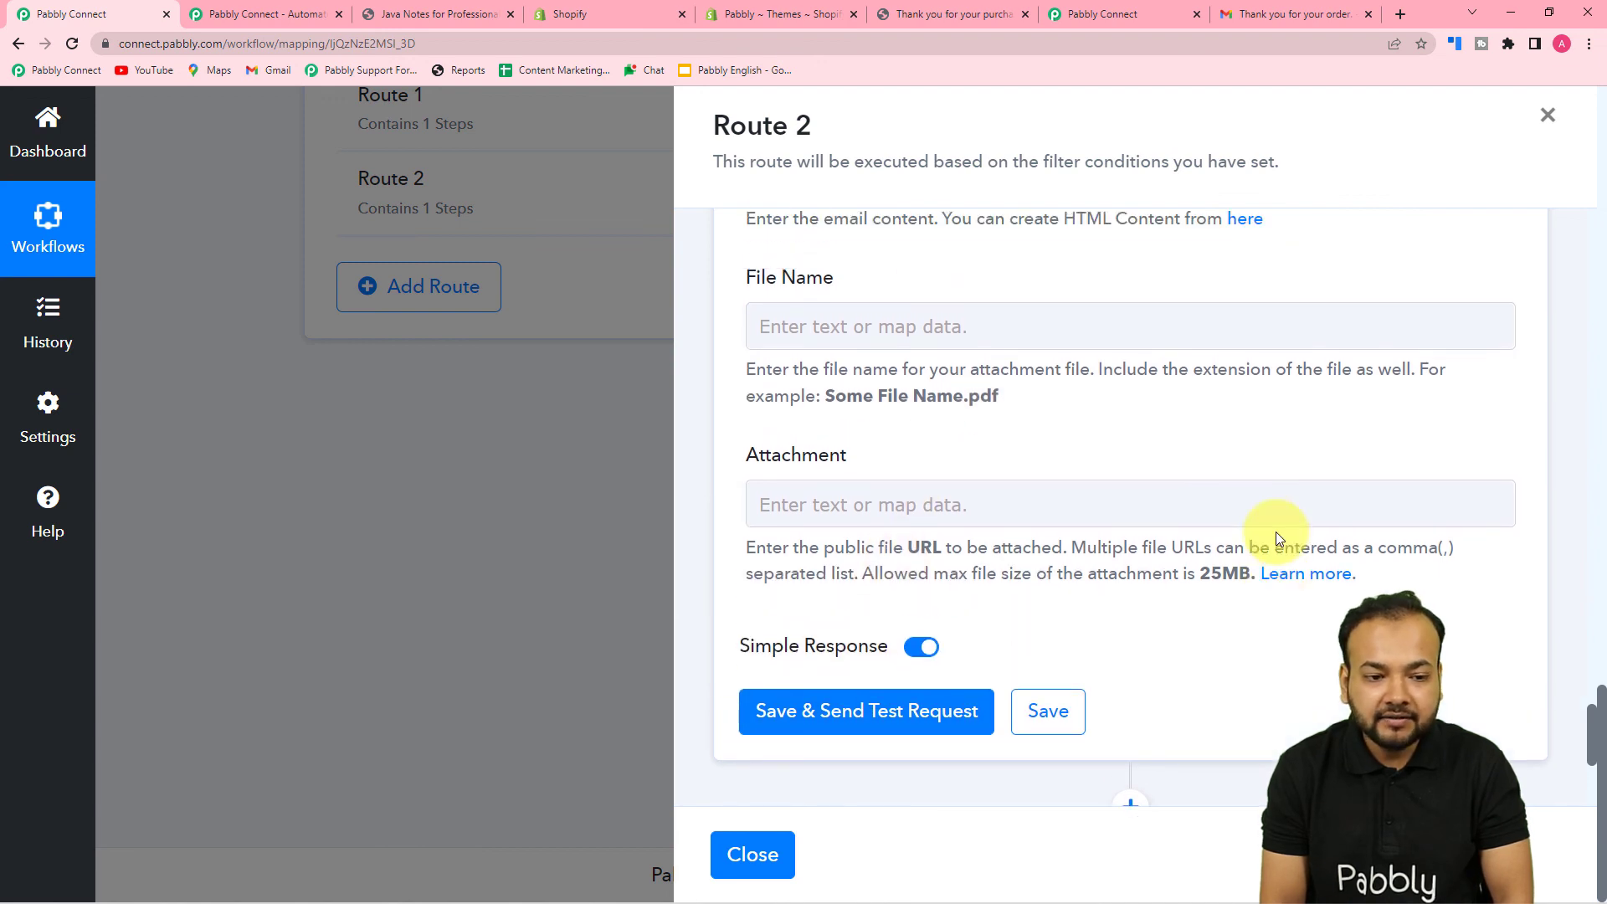
pyautogui.scroll(1, 1275, 535)
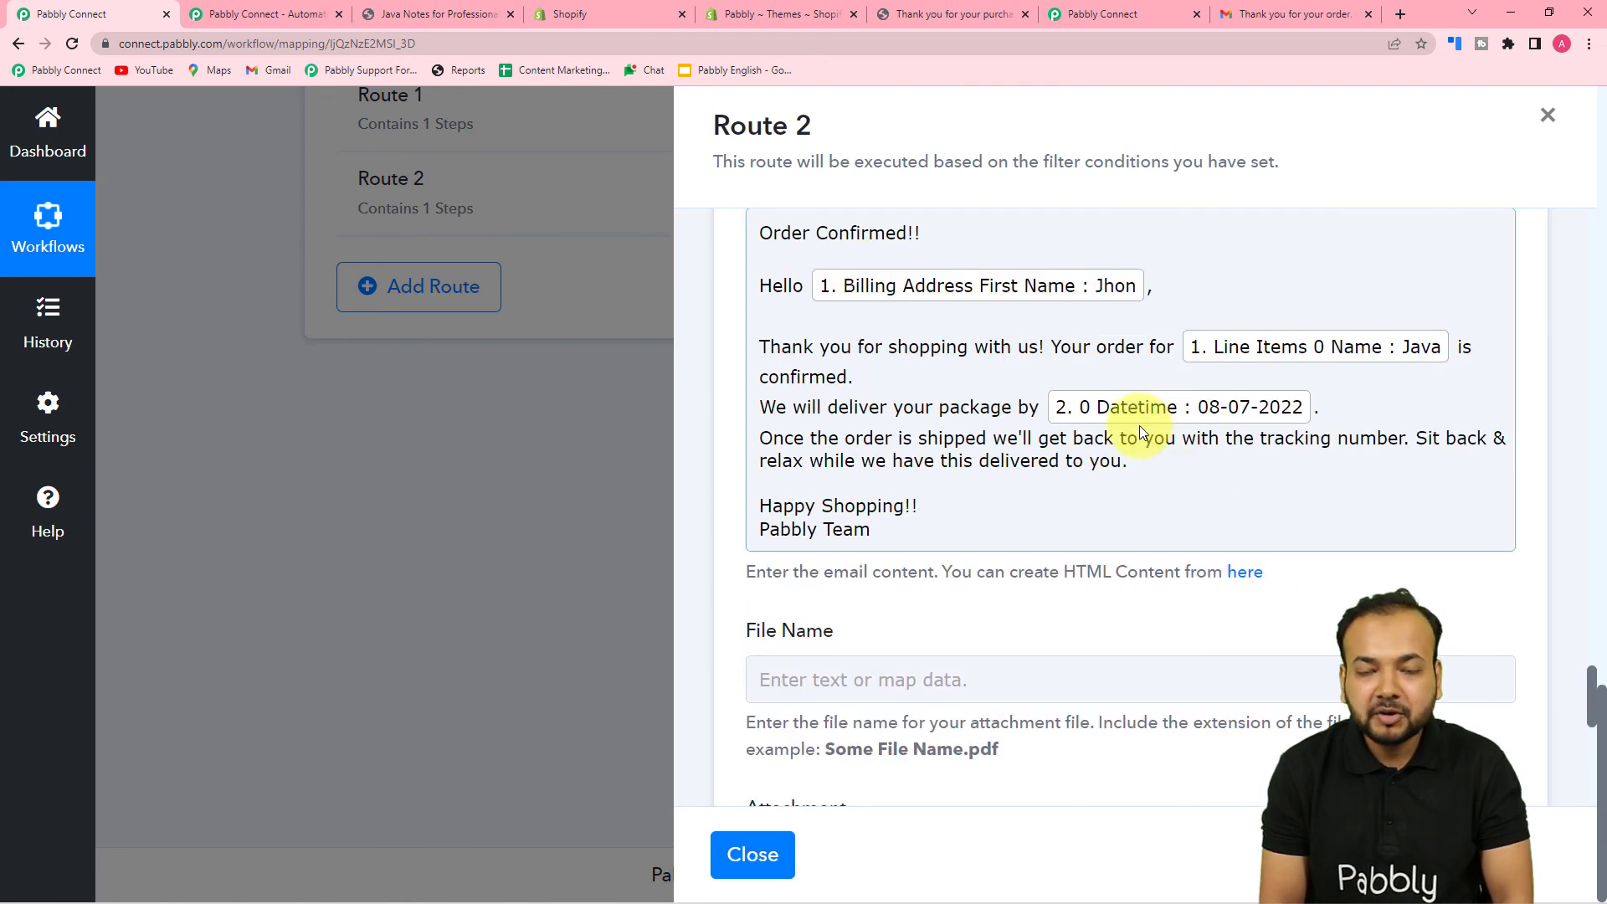
pyautogui.scroll(-2, 1228, 578)
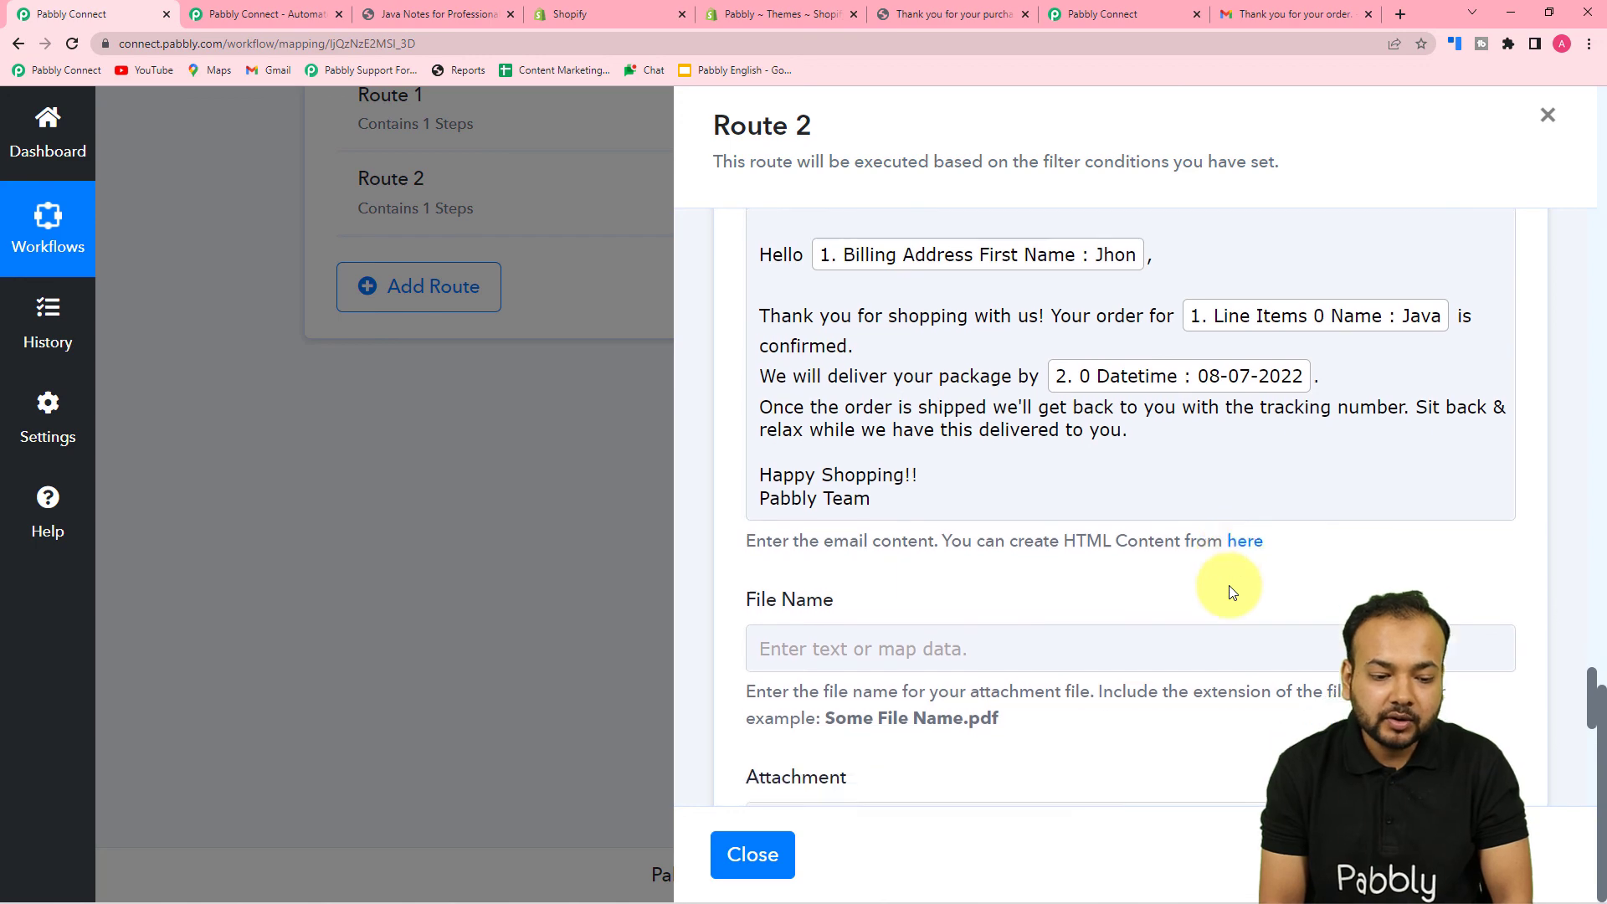
pyautogui.scroll(-3, 1228, 591)
pyautogui.click(1056, 649)
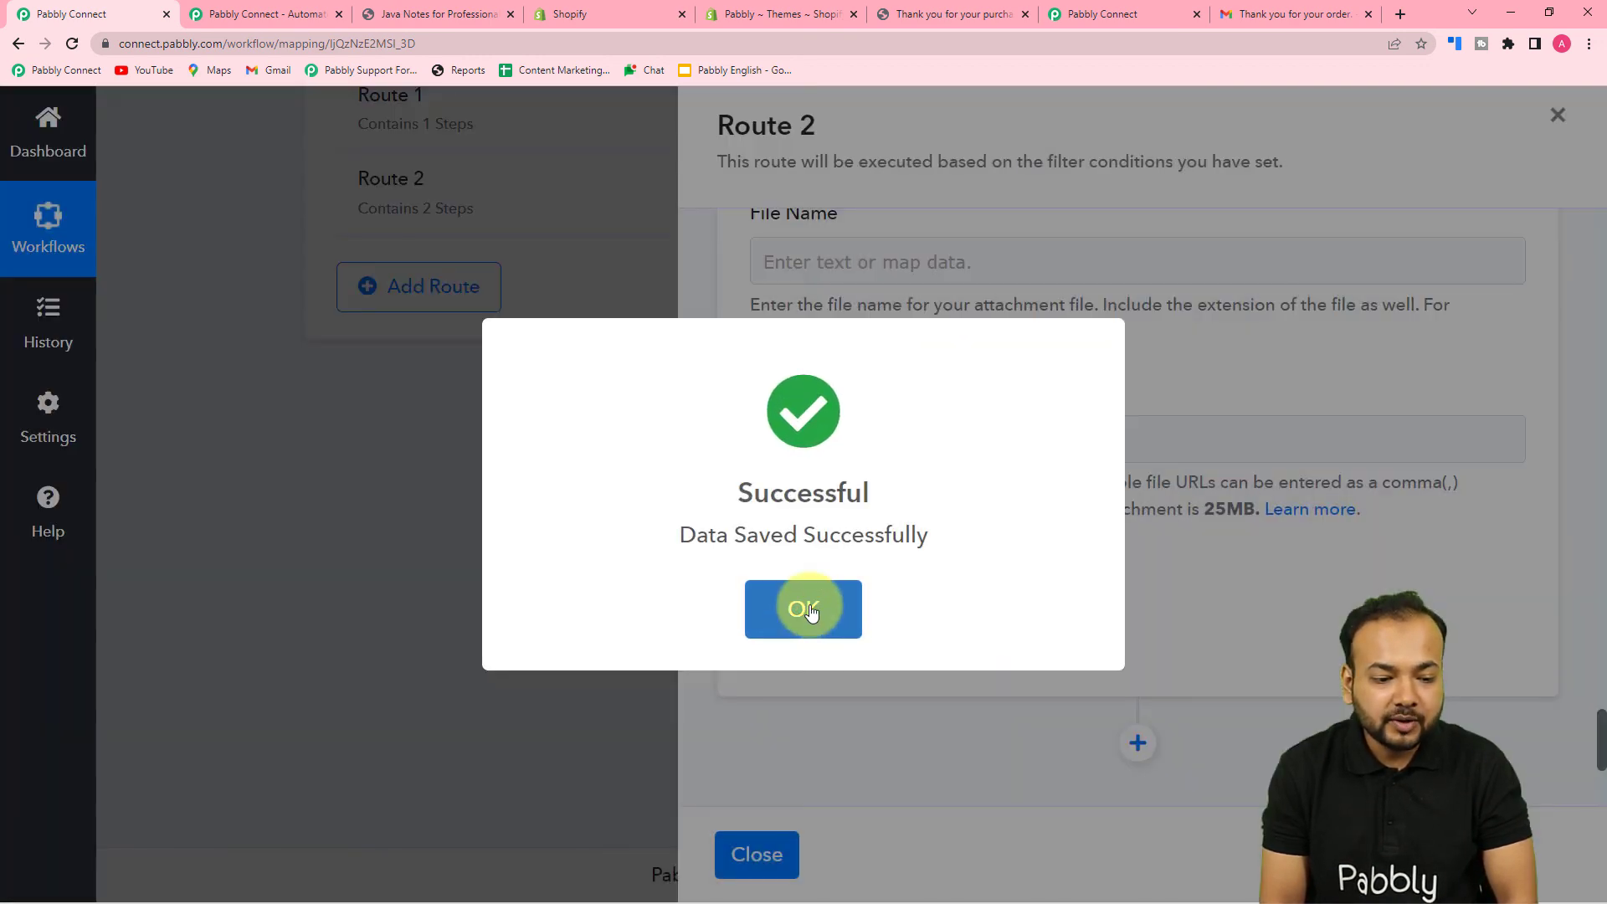
pyautogui.click(807, 606)
pyautogui.click(756, 852)
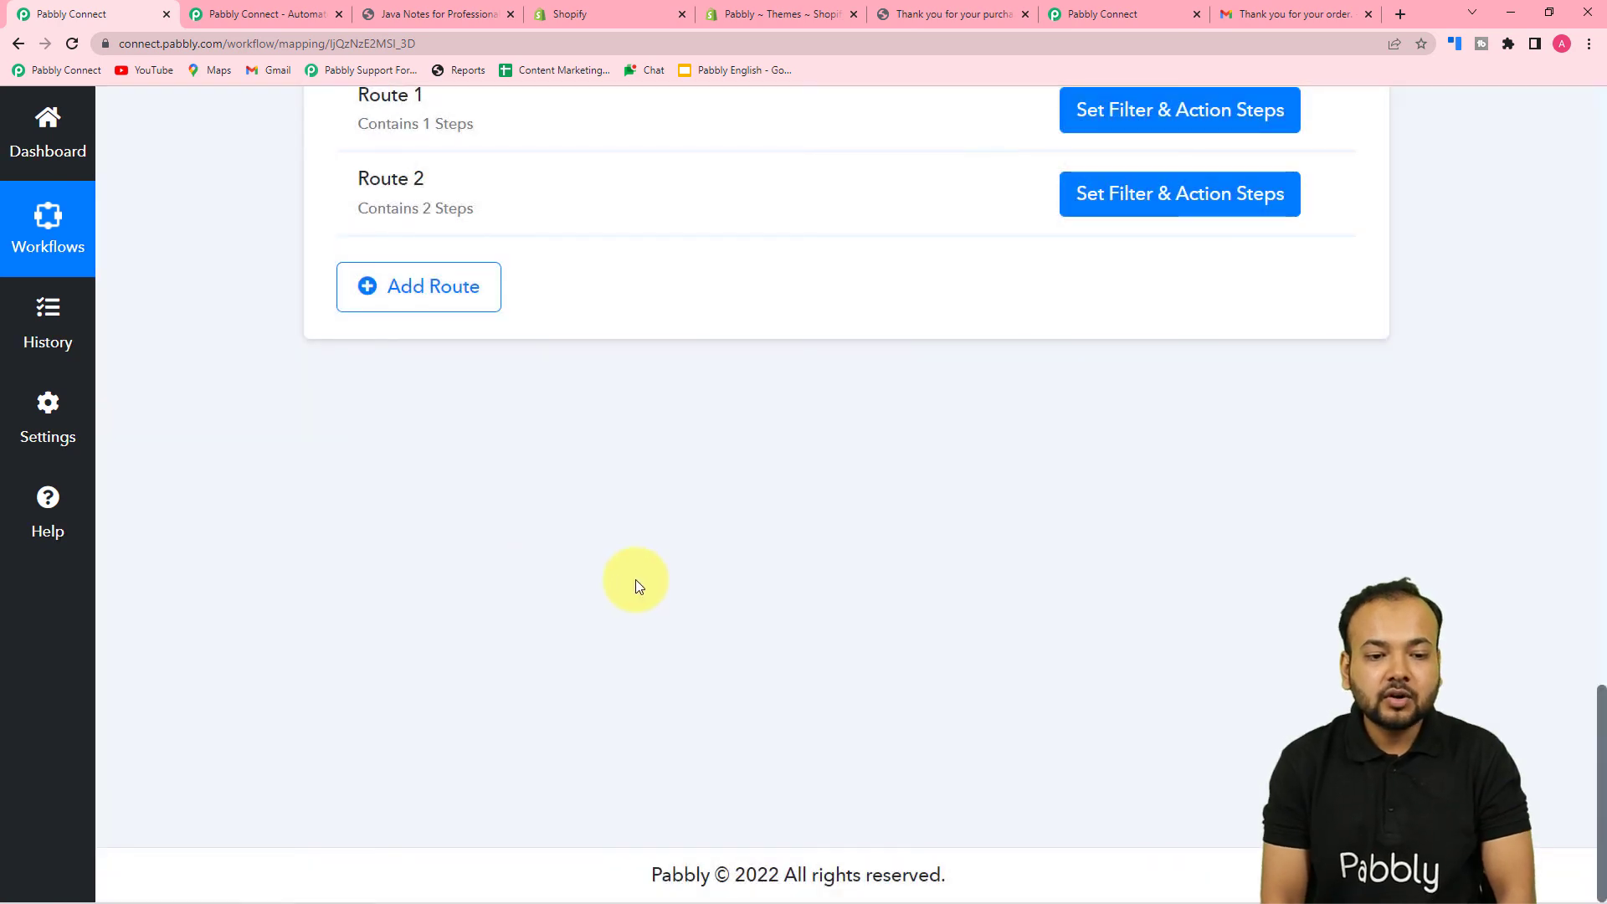
pyautogui.scroll(20, 765, 595)
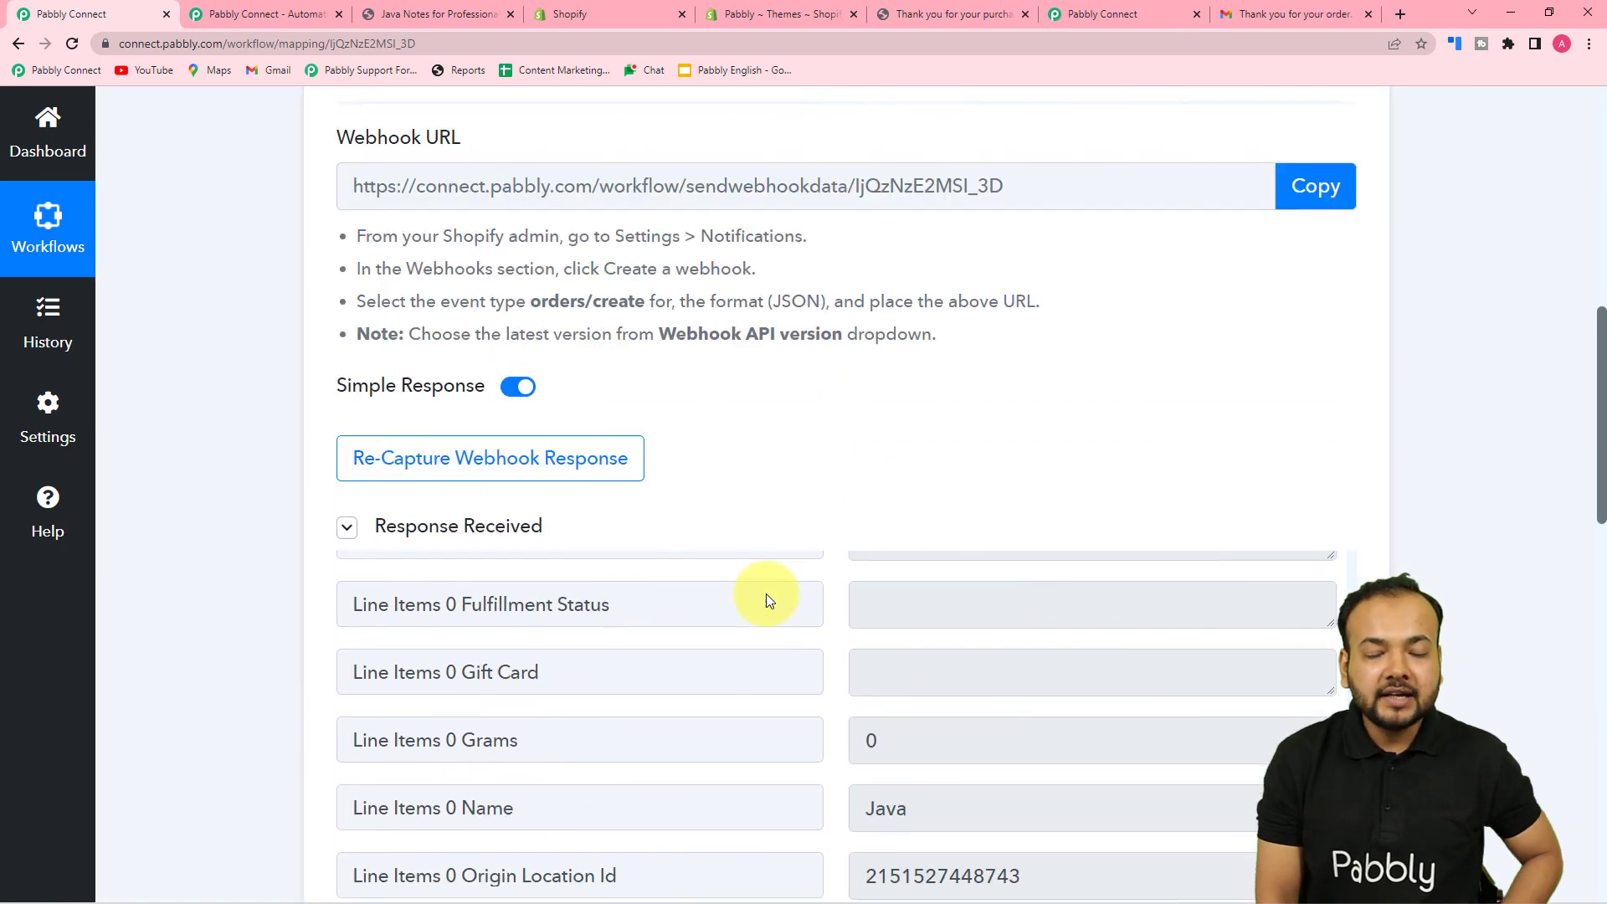
pyautogui.scroll(3, 765, 594)
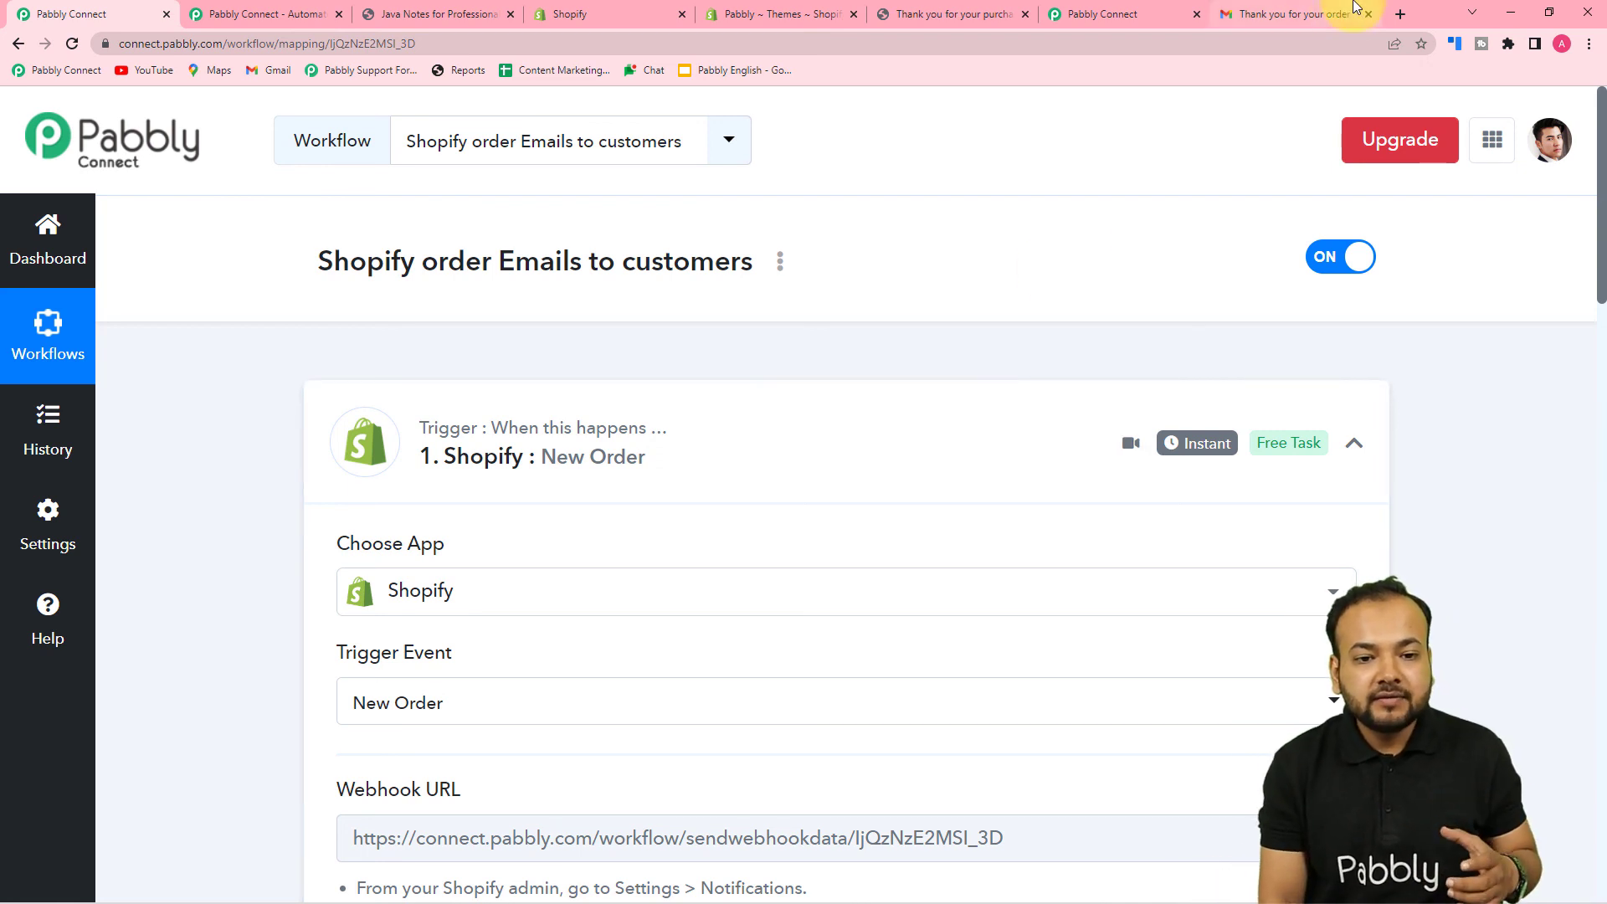
pyautogui.click(1309, 14)
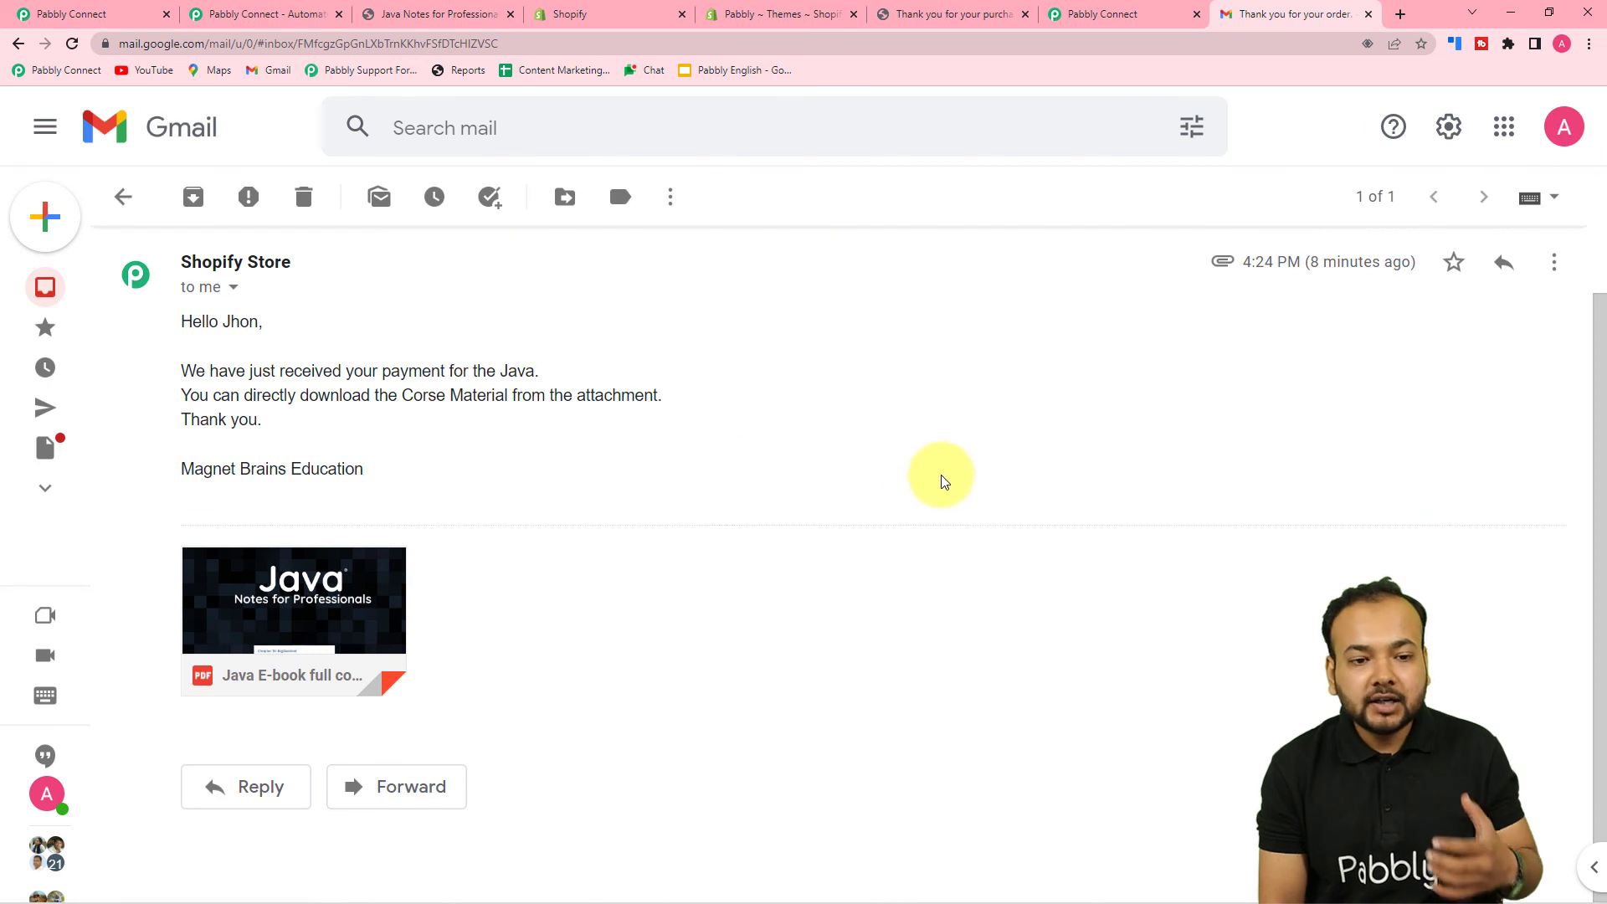
pyautogui.click(126, 15)
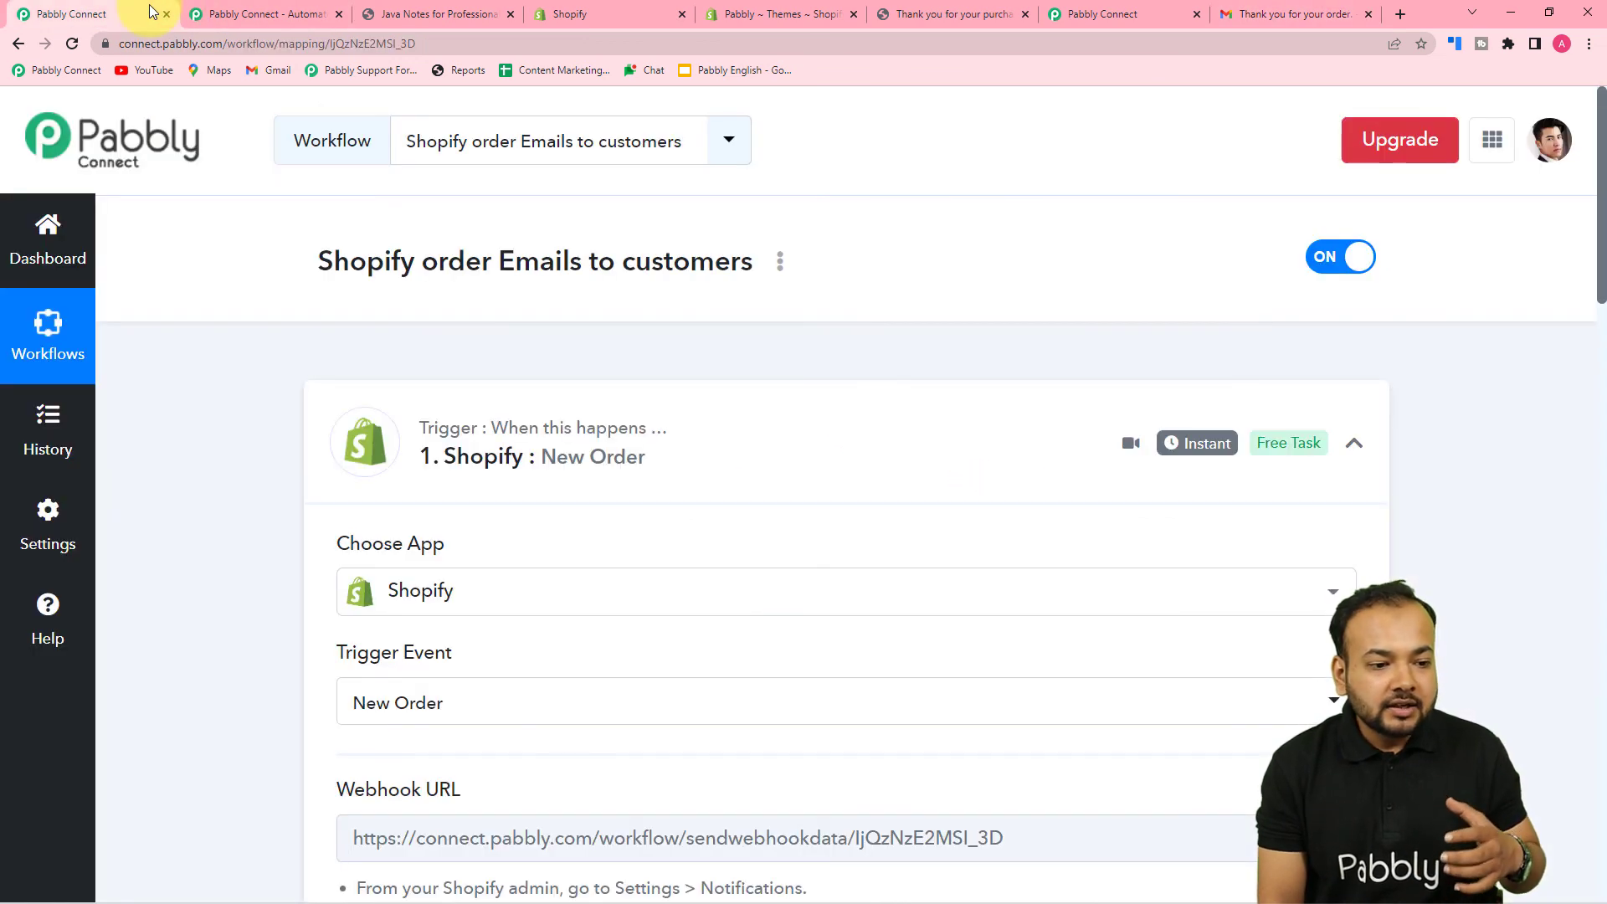